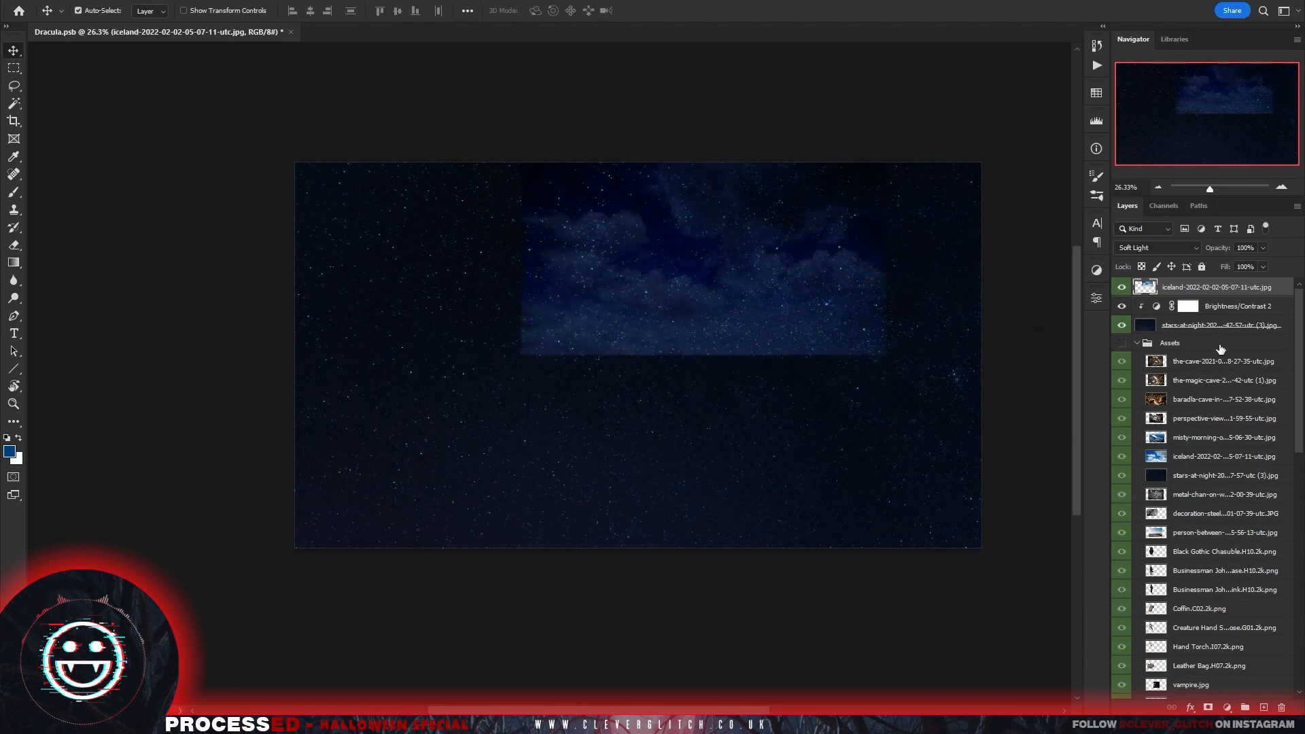
click(1211, 361)
key(ctrl+c)
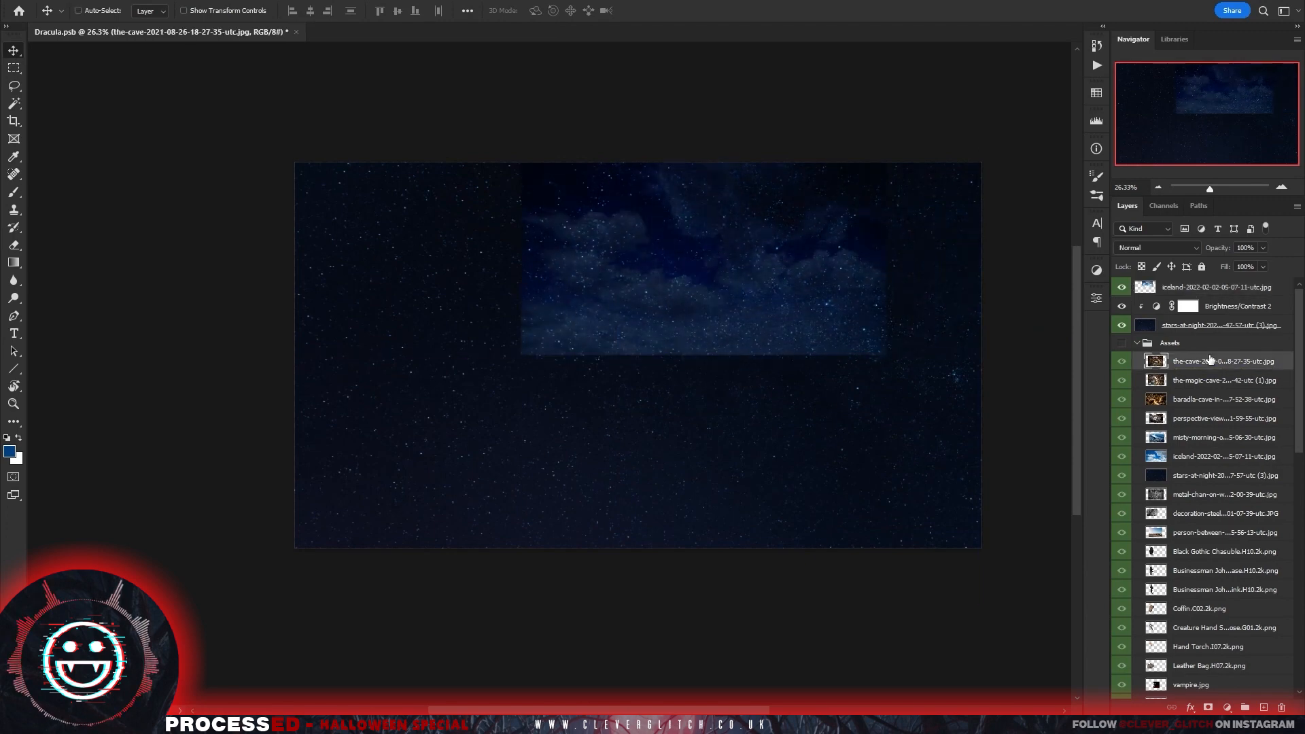
click(1192, 288)
key(ctrl+v)
click(1191, 305)
key(Delete)
Enlarge the cave image to 118.82% and position it across the centre and right of the canvas.
click(1199, 285)
key(ctrl+t)
drag(887, 521, 941, 557)
drag(941, 372, 981, 373)
drag(917, 371, 916, 359)
drag(850, 321, 876, 336)
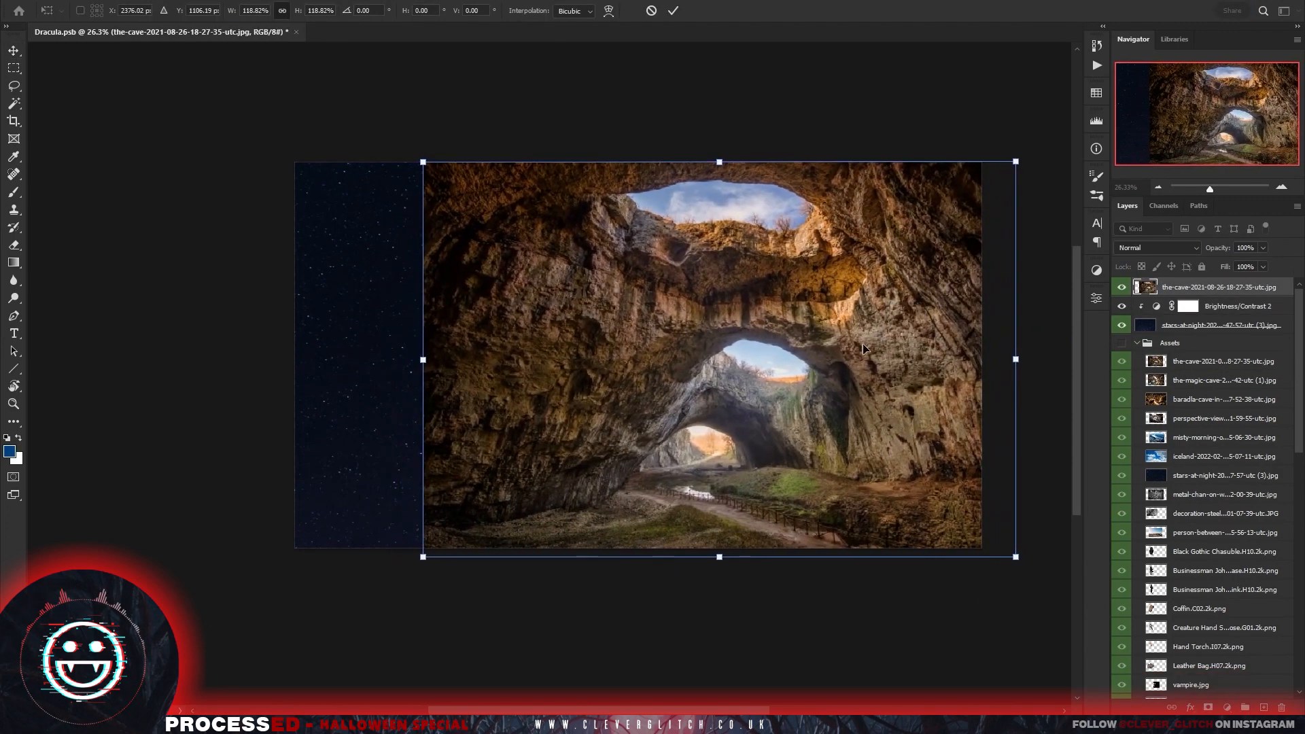
key(Return)
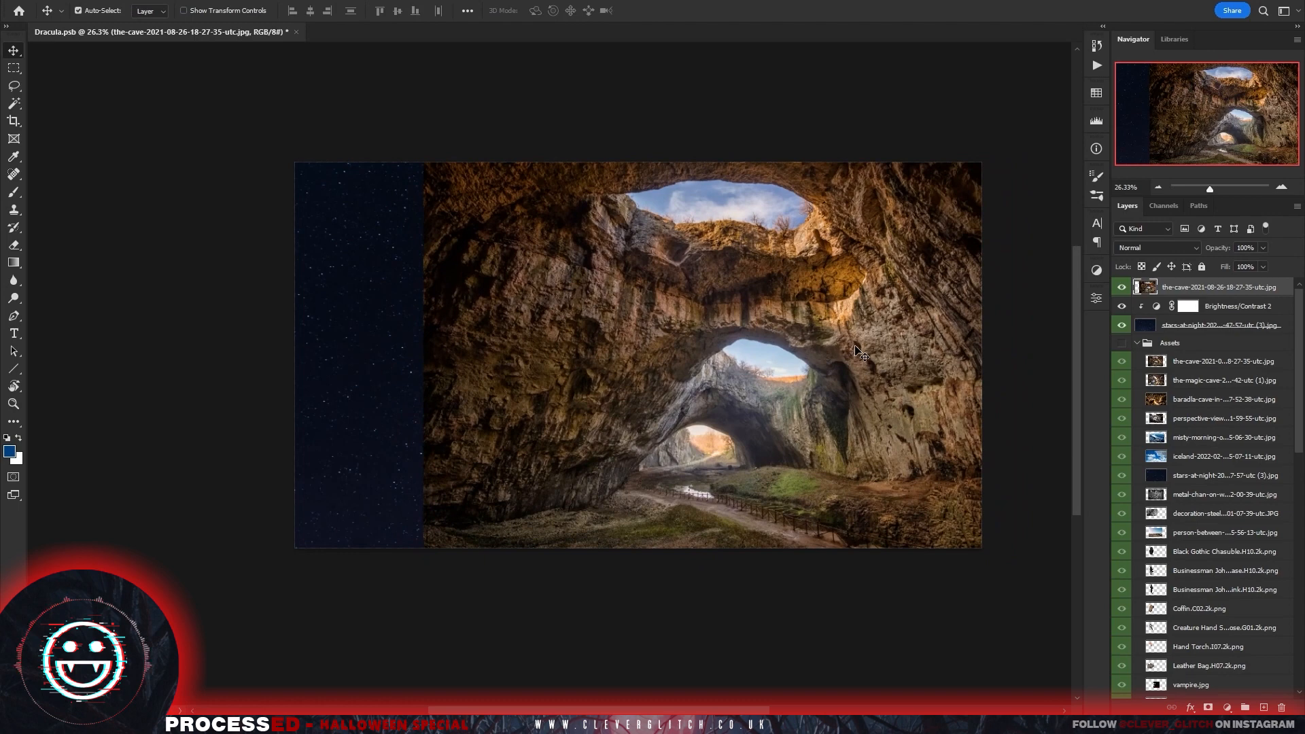
Place a copy of the magic-cave (1).jpg asset above the cave layer.
click(1199, 384)
key(ctrl+c)
click(1183, 287)
key(ctrl+v)
key(Delete)
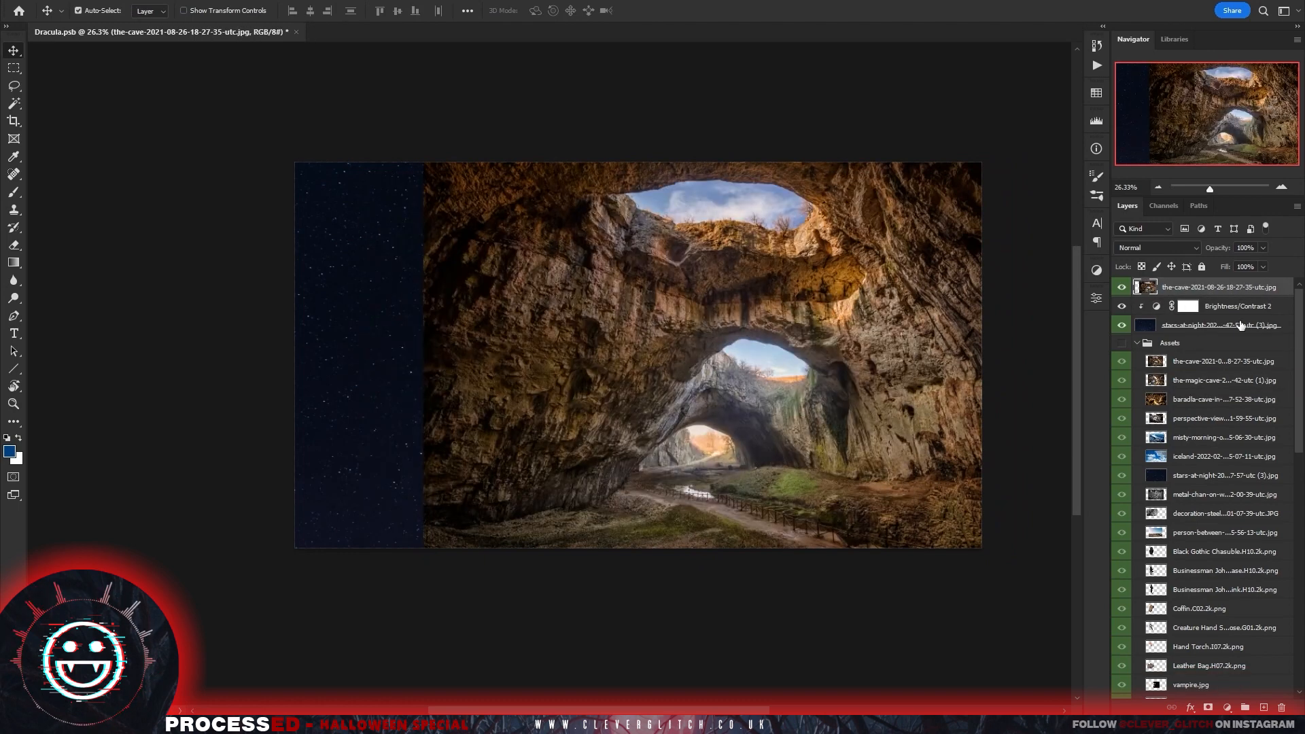
key(ctrl+z)
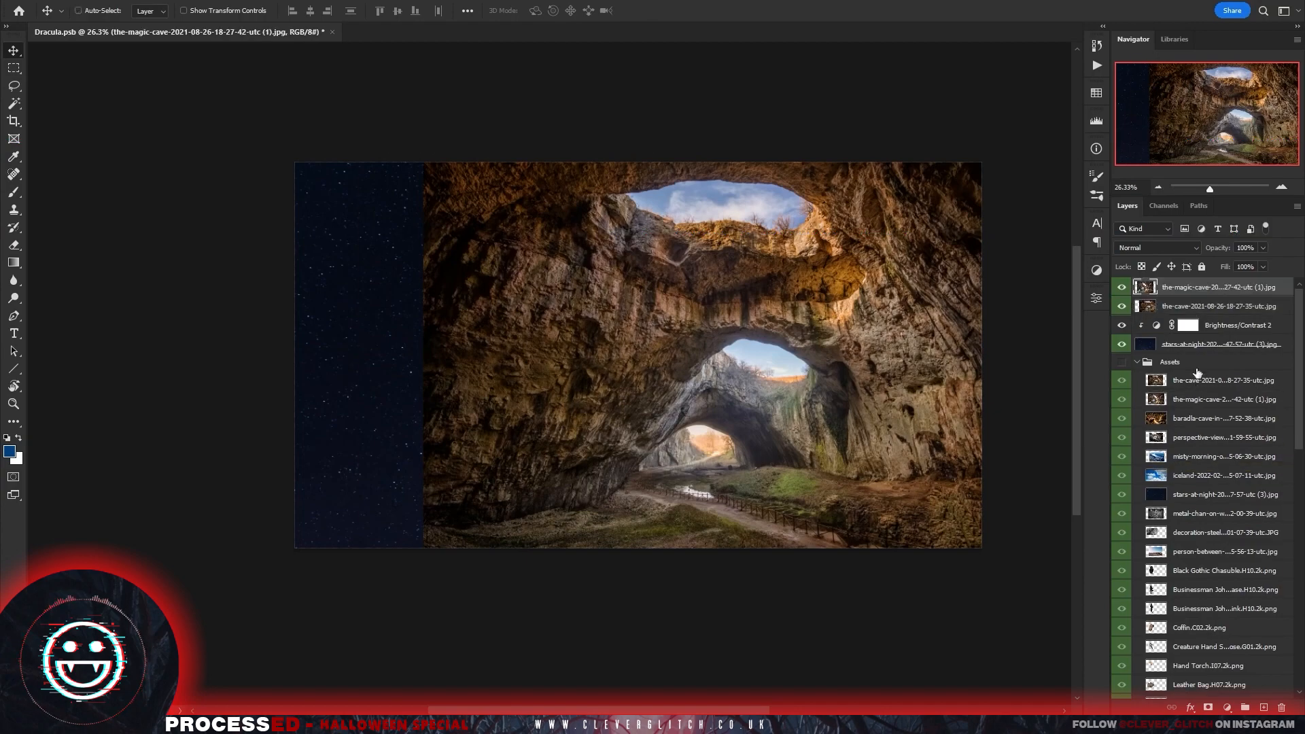
drag(397, 499, 584, 425)
mouse_move(585, 425)
mouse_down()
mouse_move(684, 435)
mouse_move(499, 509)
mouse_up()
click(156, 1)
click(156, 2)
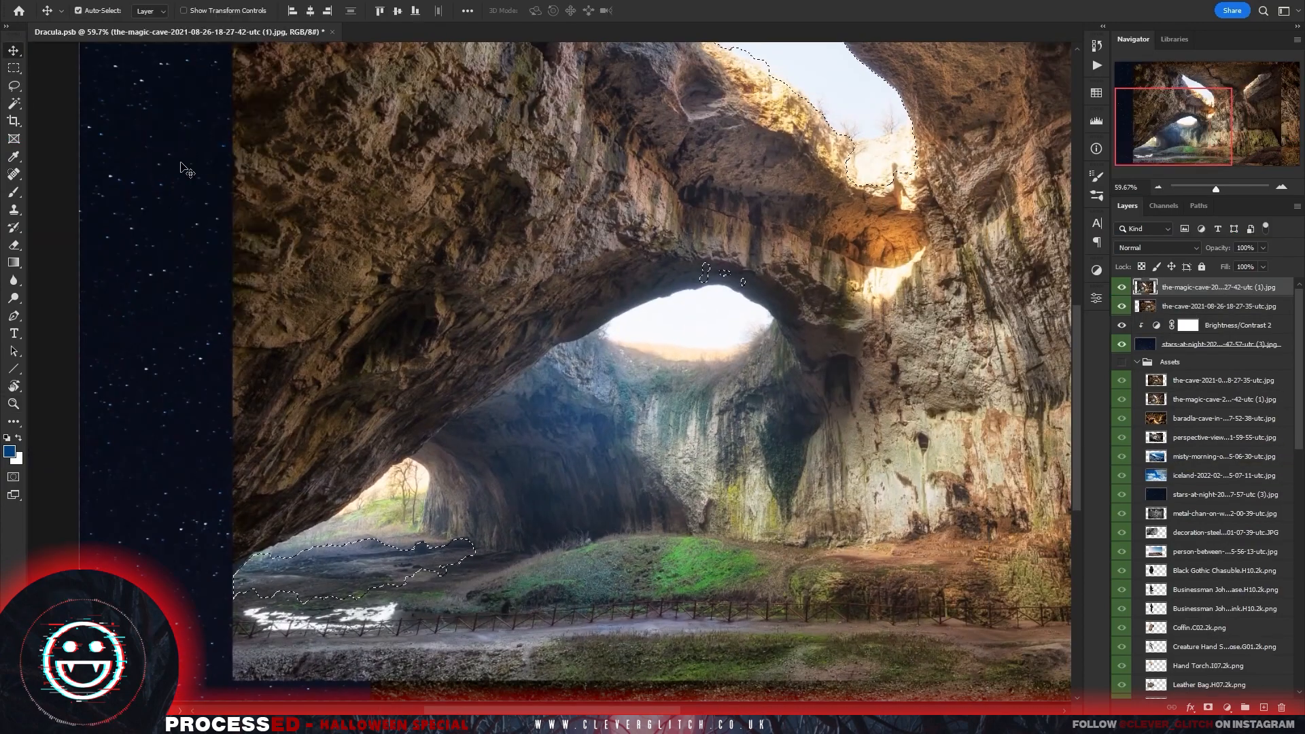
click(14, 86)
click(14, 315)
scroll(184, 612, up, 10)
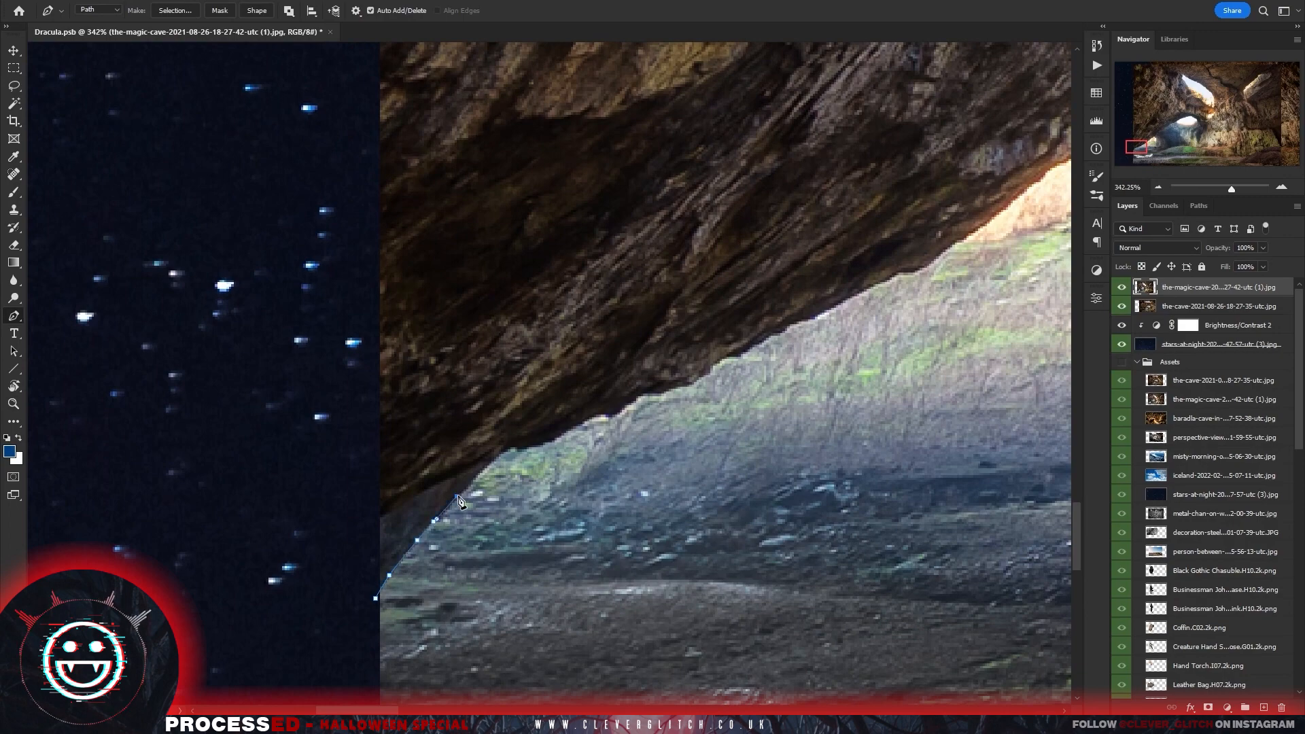
right_click(490, 469)
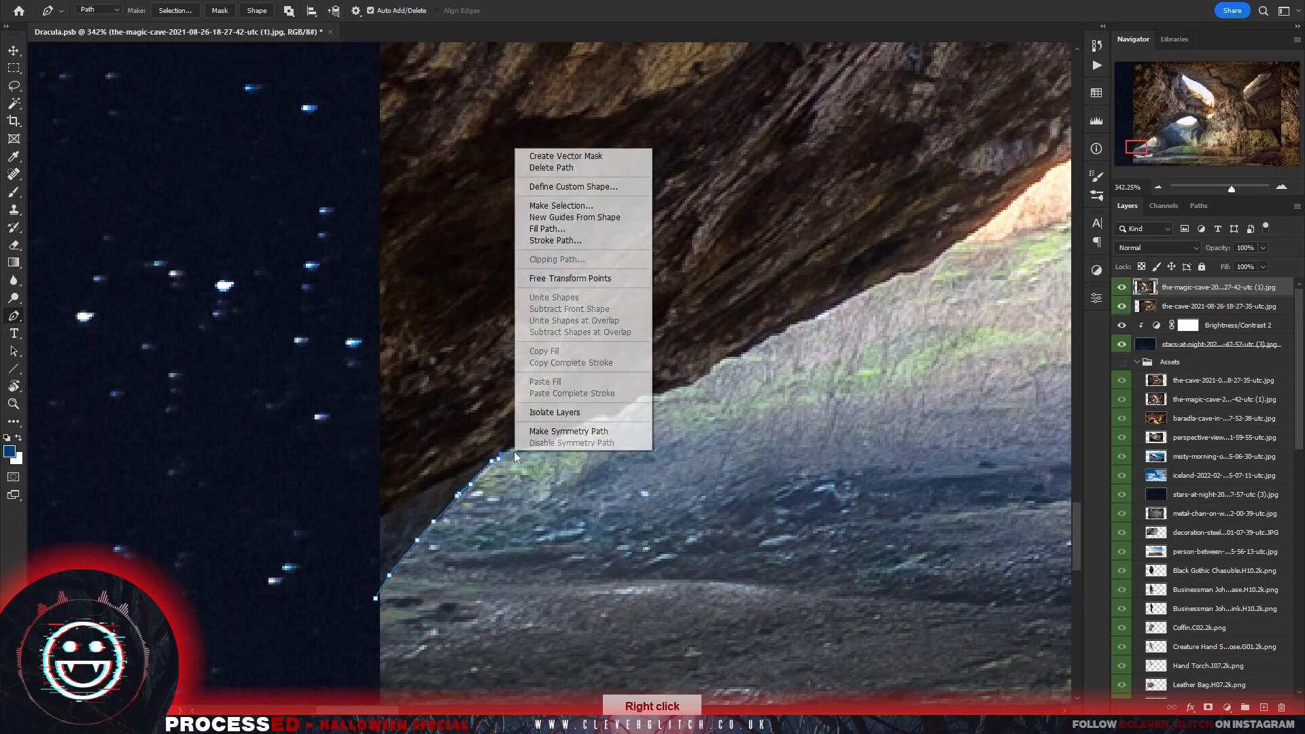
click(537, 168)
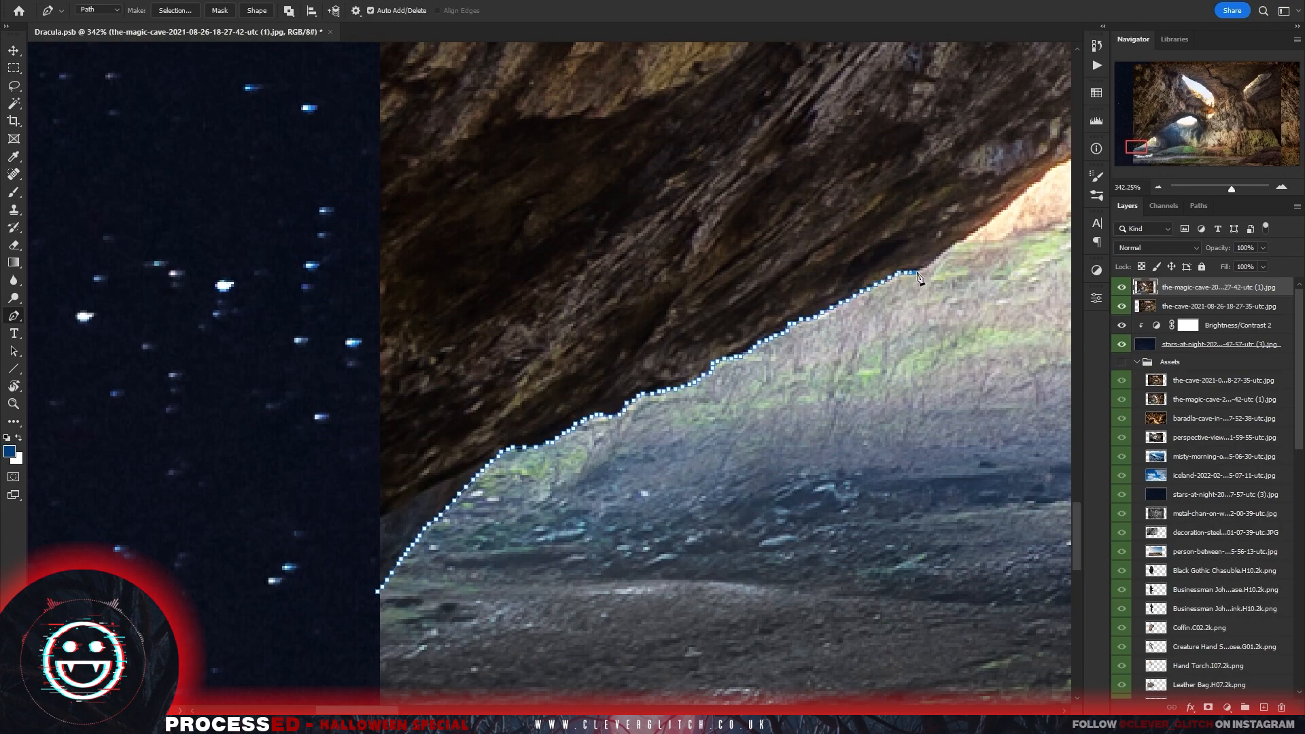
Trace the lower edge of the dark rock arch in the magic-cave image with the Pen tool, from the image's left edge to the bright opening.
drag(936, 285, 518, 446)
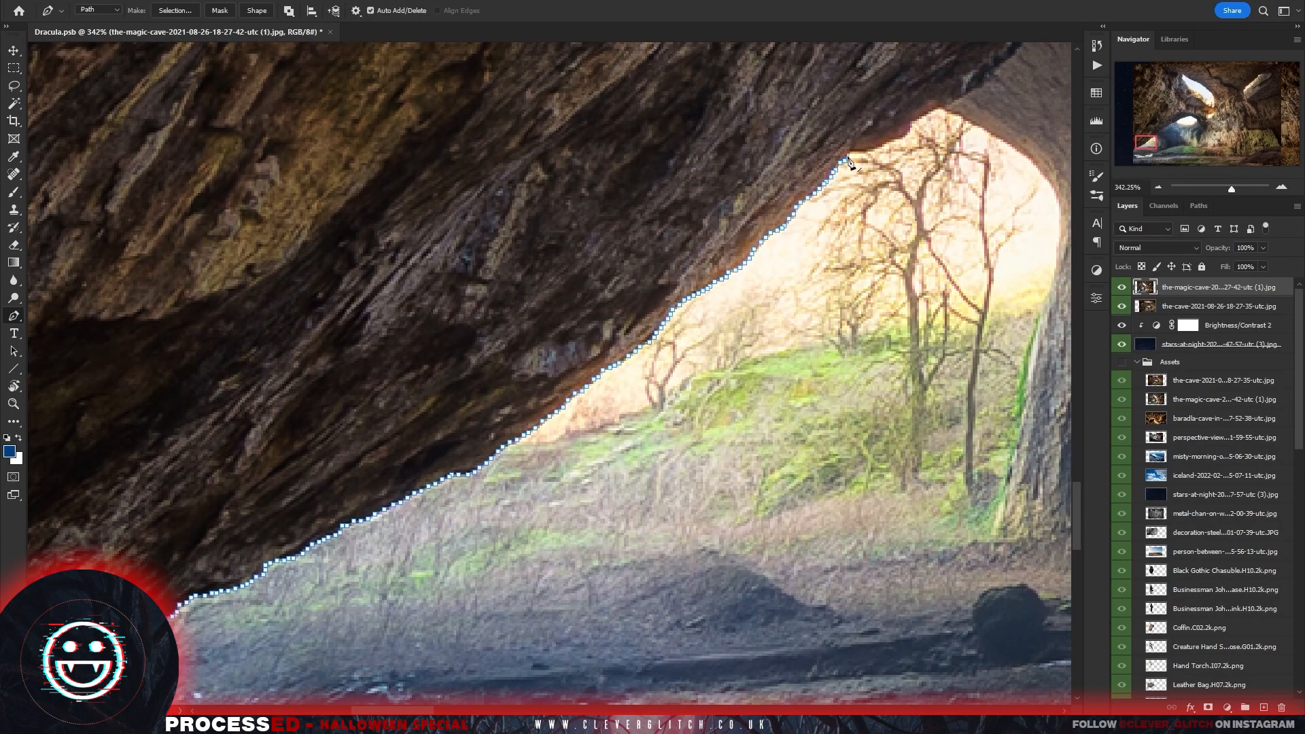
drag(848, 162, 353, 435)
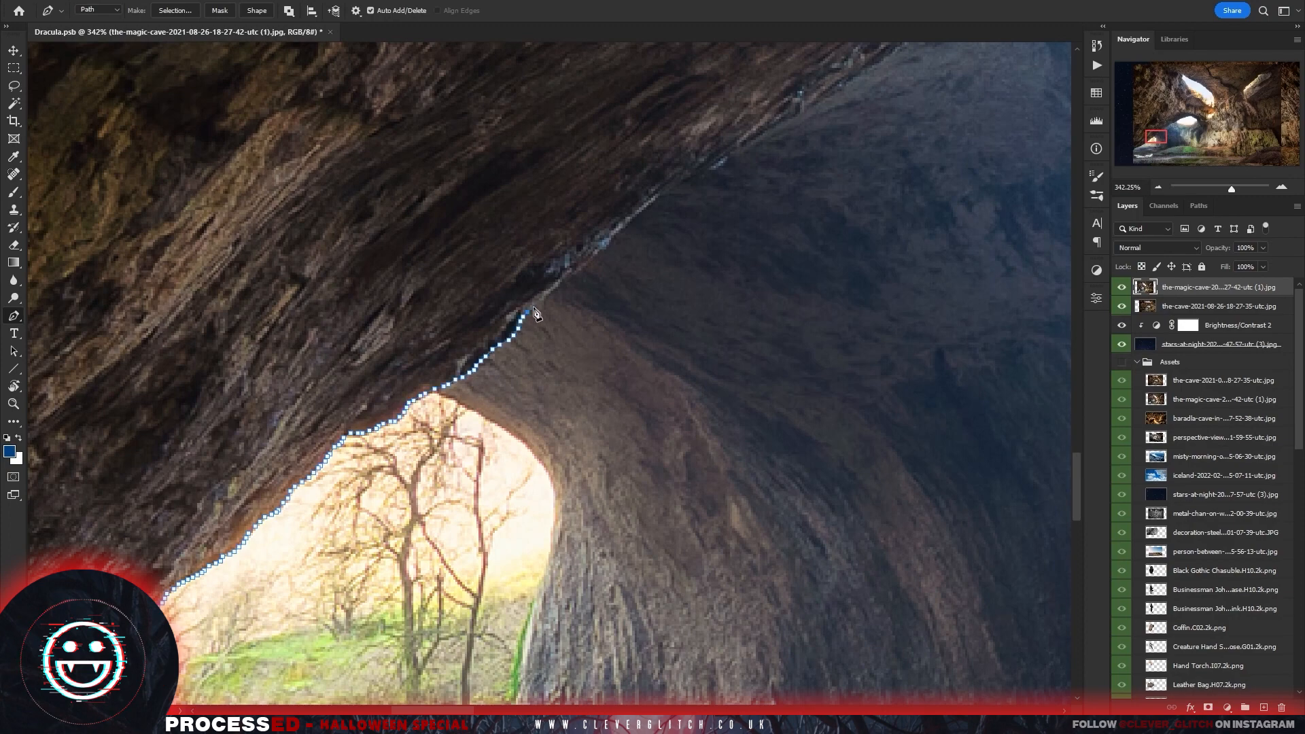
drag(731, 160, 304, 452)
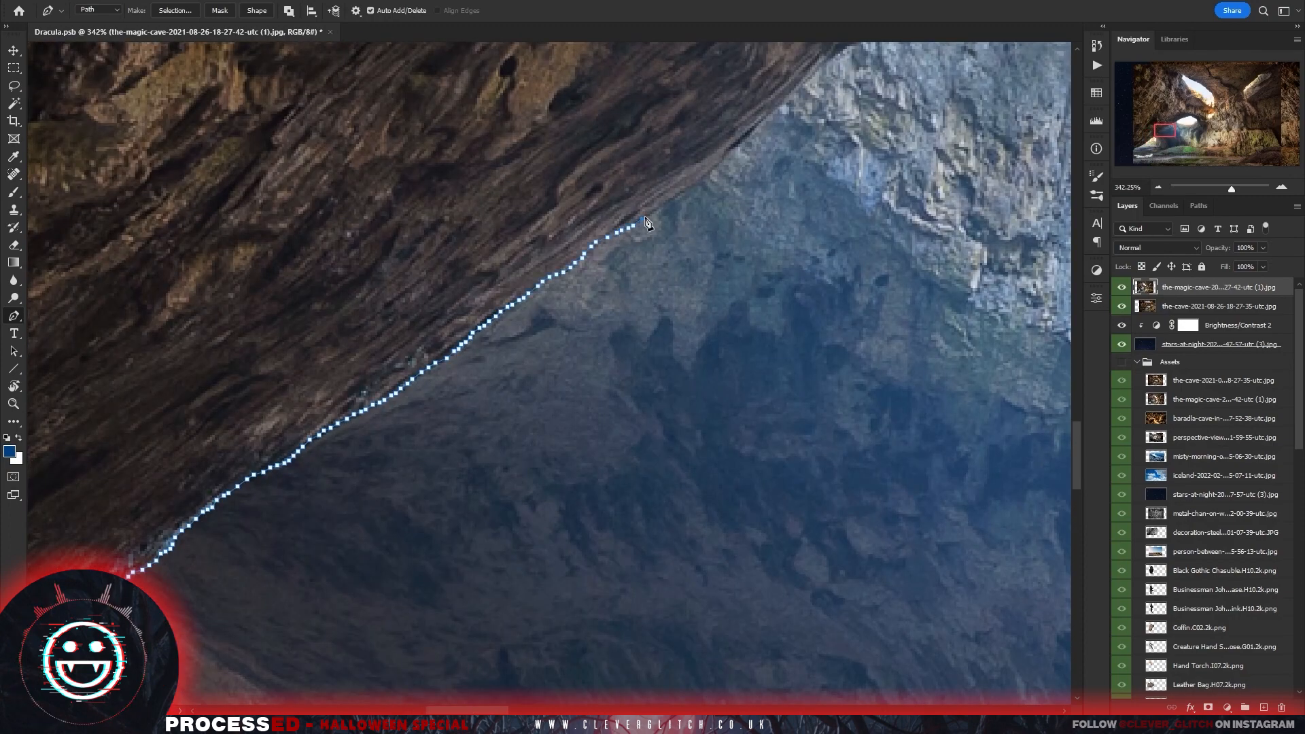
drag(724, 165, 338, 427)
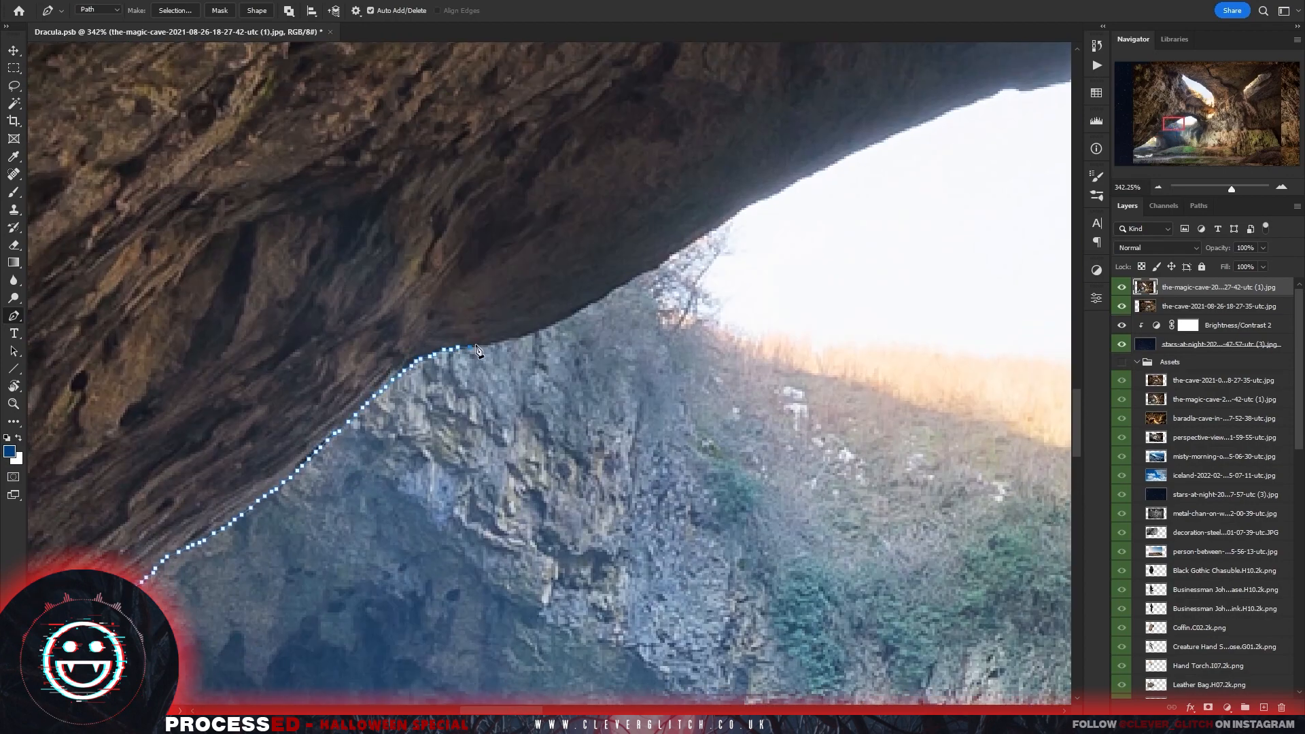
drag(637, 282, 302, 507)
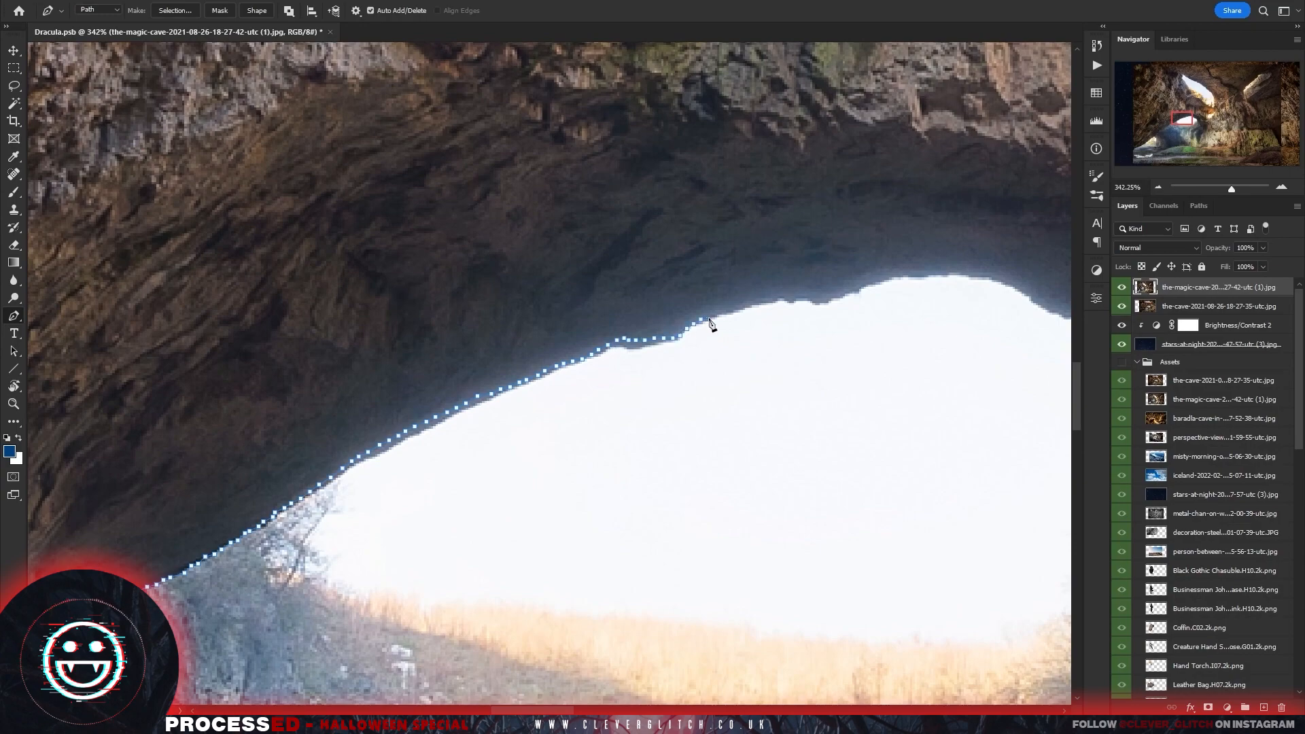
drag(802, 355, 323, 425)
Continue the path up through the rock wall and around the image's left side to enclose the arch rock.
drag(537, 533, 570, 546)
drag(456, 393, 417, 393)
click(446, 276)
click(299, 121)
click(72, 163)
click(65, 428)
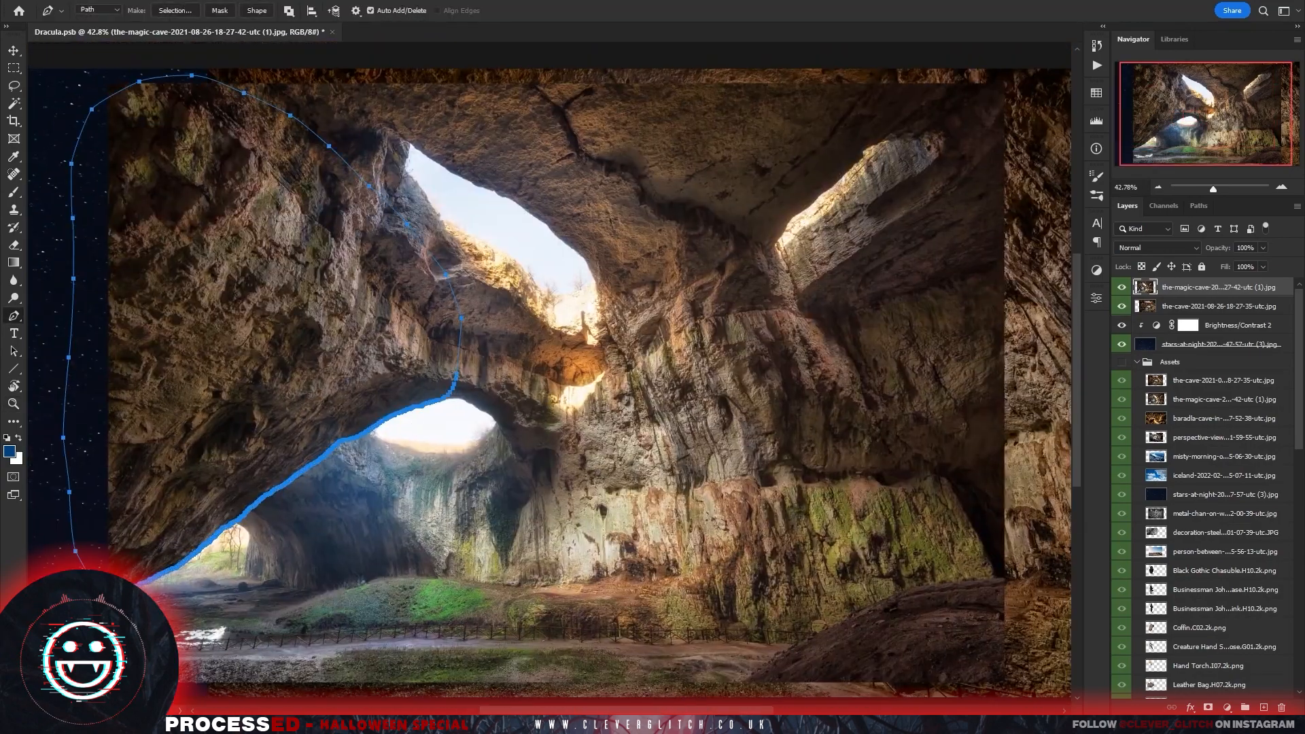
Make a selection from the path, copy the enclosed rock to a new layer and hide the magic-cave layer.
right_click(147, 199)
click(201, 255)
click(720, 184)
key(ctrl+j)
click(1121, 306)
Scale the cut-out rock to 150.50%, rotate it about -26° and move it to the canvas's upper left.
drag(522, 505, 537, 433)
key(v)
key(ctrl+t)
drag(460, 373, 377, 302)
drag(370, 479, 441, 624)
drag(391, 453, 400, 365)
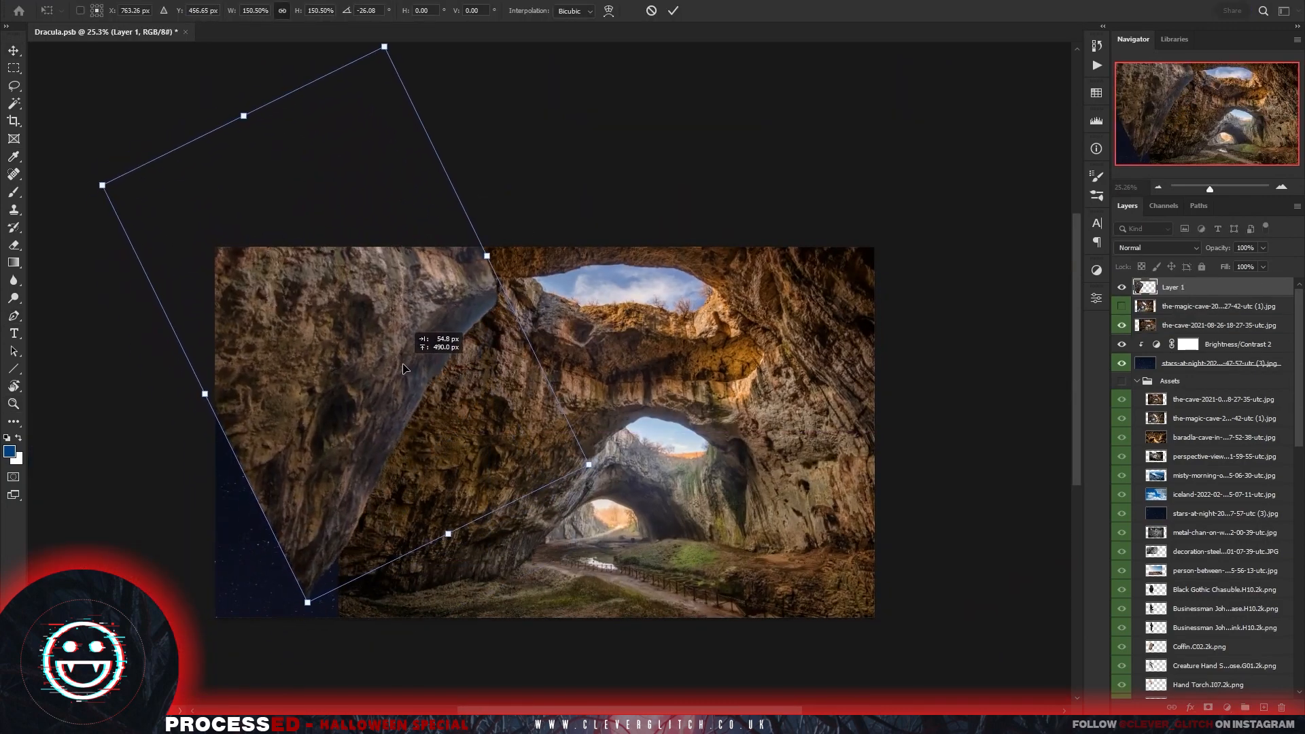
Enlarge the cut-out rock further and position it as a wall along the left side of the cave scene.
drag(488, 255, 566, 218)
drag(470, 358, 392, 348)
drag(612, 450, 640, 372)
drag(516, 368, 539, 396)
key(Return)
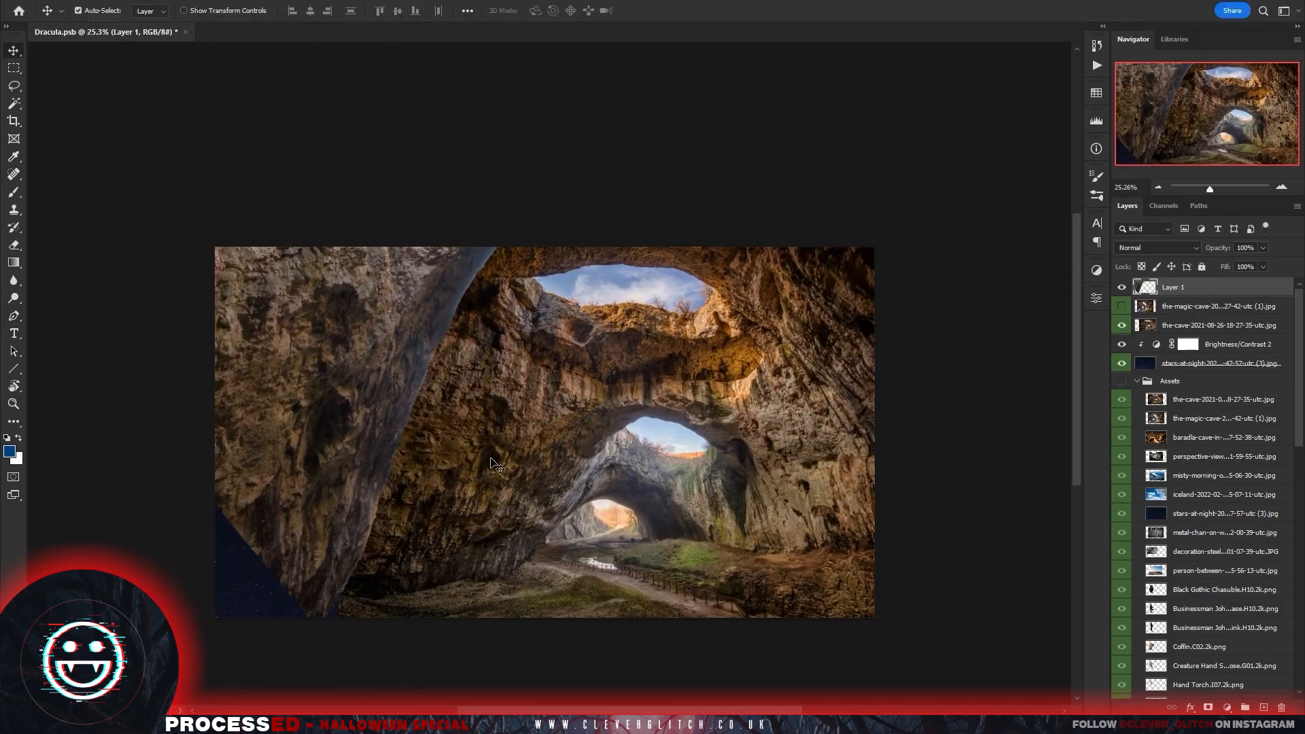
Delete the hidden magic-cave layer and place a copy of the perspective-view Devetaki cave asset above Layer 1.
drag(663, 584, 666, 584)
drag(666, 584, 617, 463)
scroll(1278, 504, down, 3)
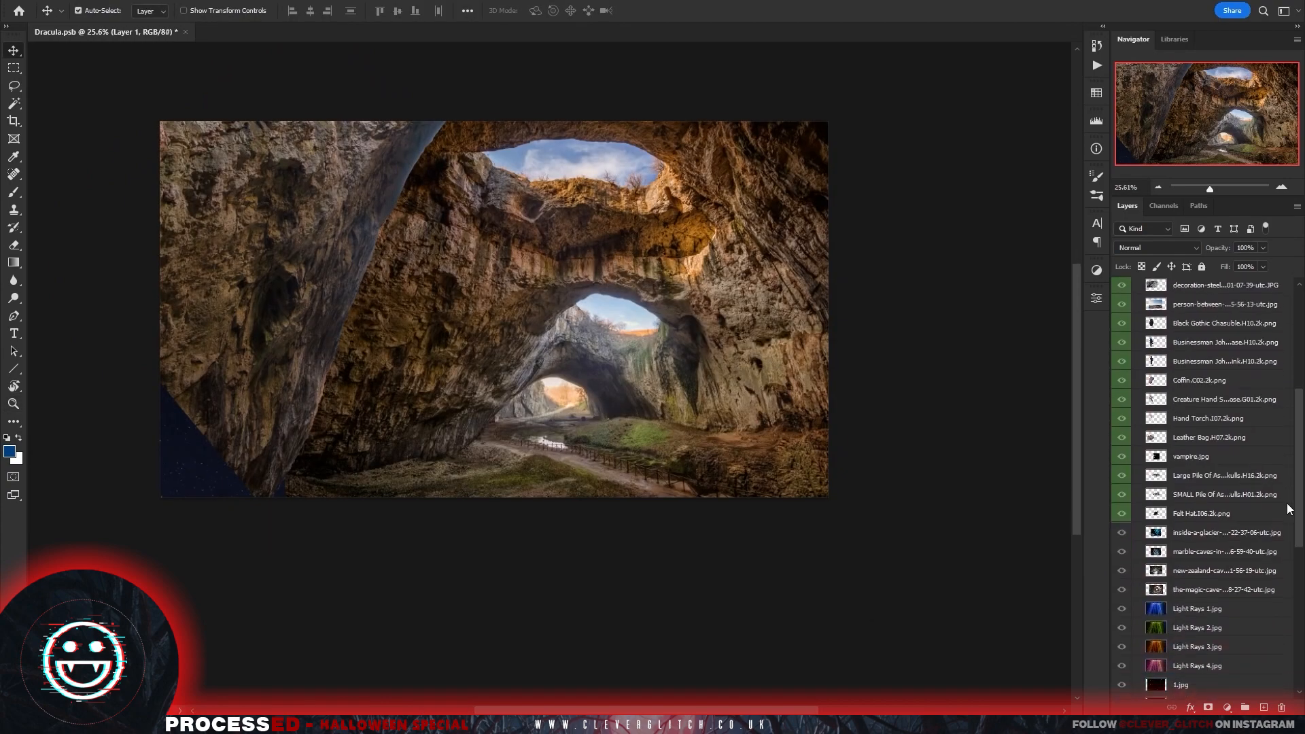
click(1212, 413)
scroll(1202, 410, up, 3)
click(1193, 304)
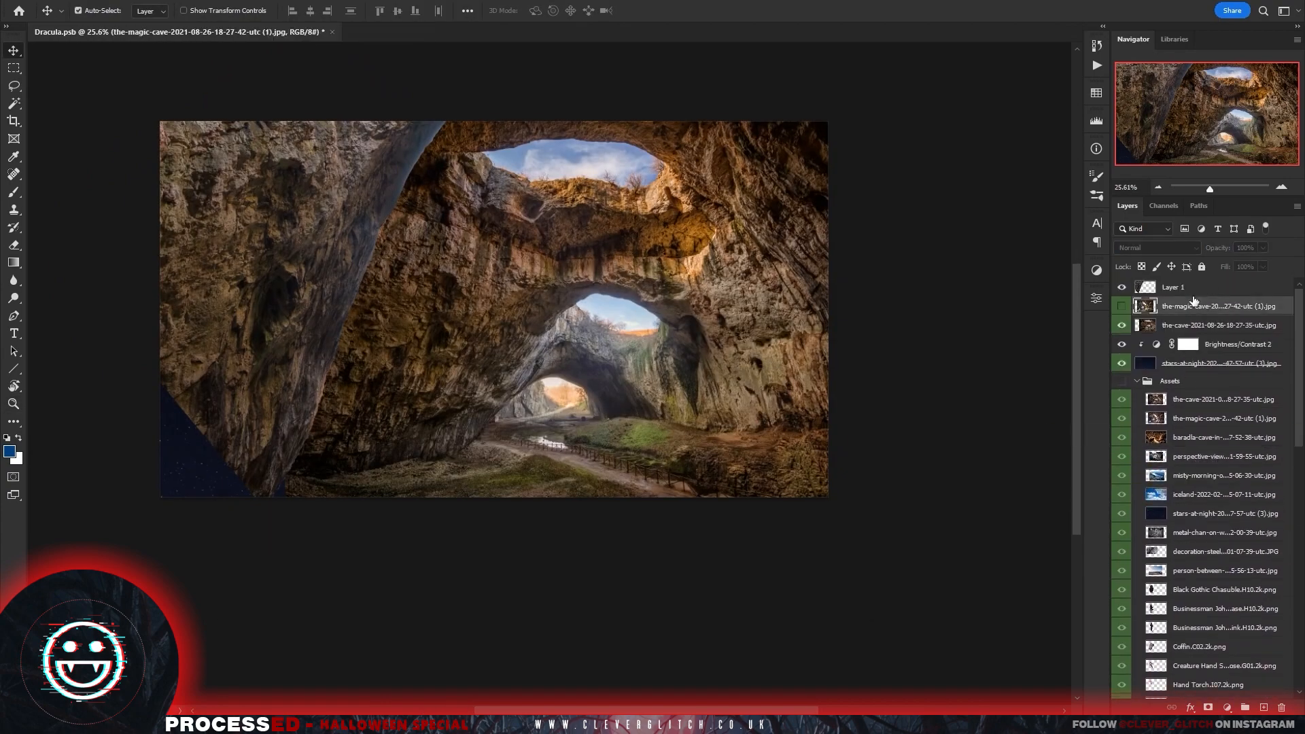
key(Delete)
drag(1207, 437, 1188, 285)
Outline the dark slope in the Devetaki cave image with the Lasso, following its upper edge down to the large boulder.
mouse_move(387, 367)
mouse_down()
mouse_move(425, 368)
mouse_move(582, 469)
mouse_up()
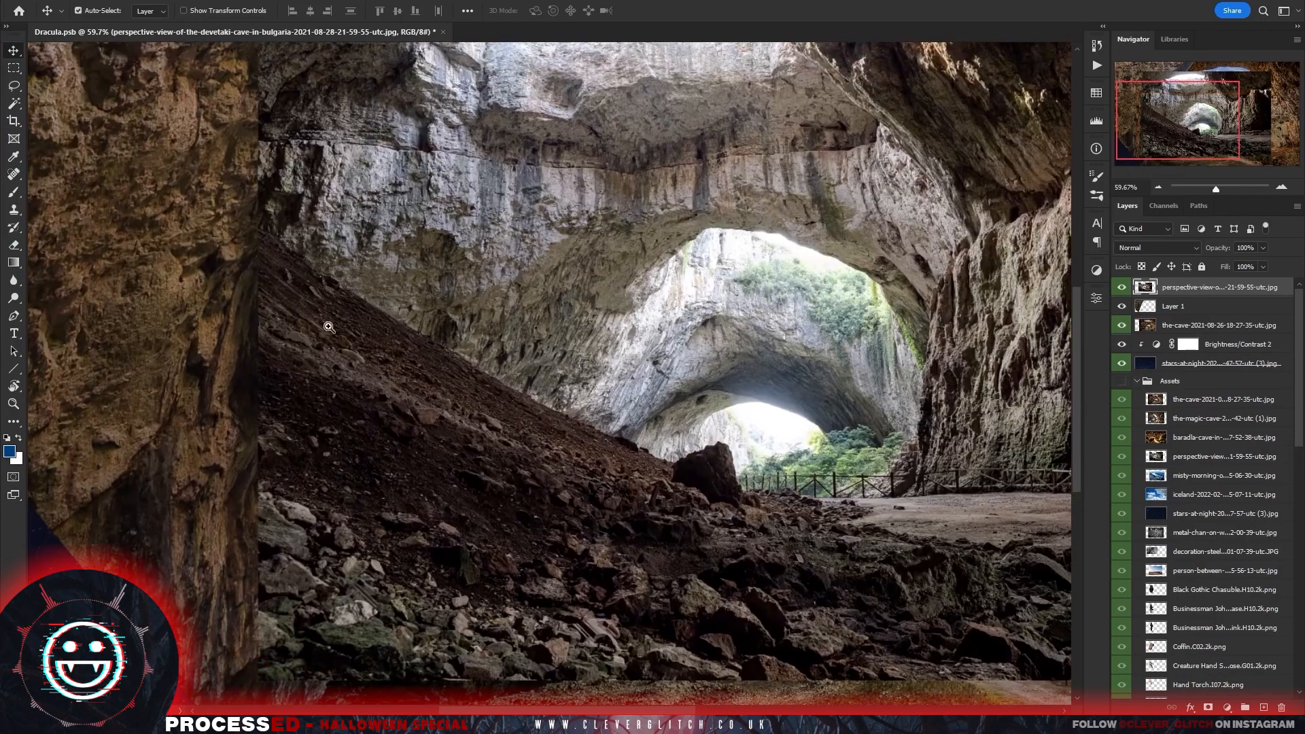
drag(329, 310, 384, 310)
key(l)
drag(78, 134, 102, 146)
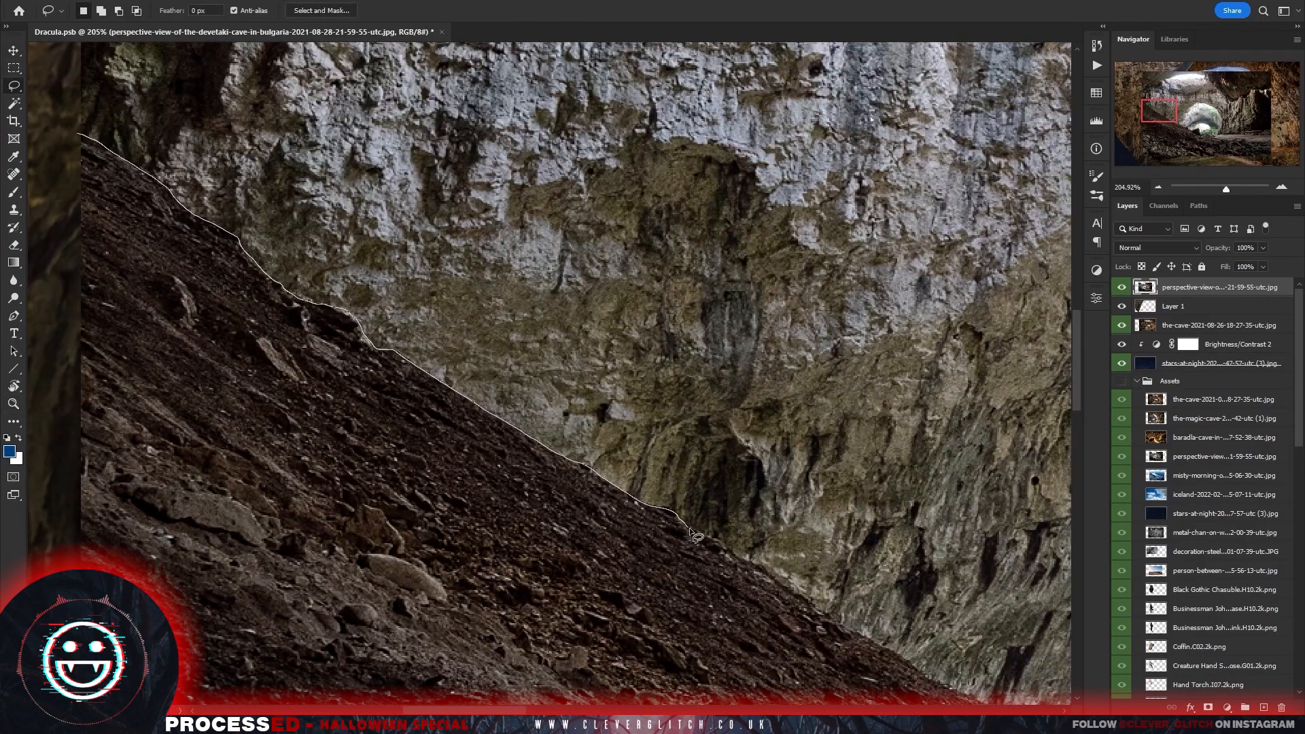
mouse_move(792, 593)
mouse_down()
mouse_move(119, 119)
mouse_move(252, 199)
mouse_up()
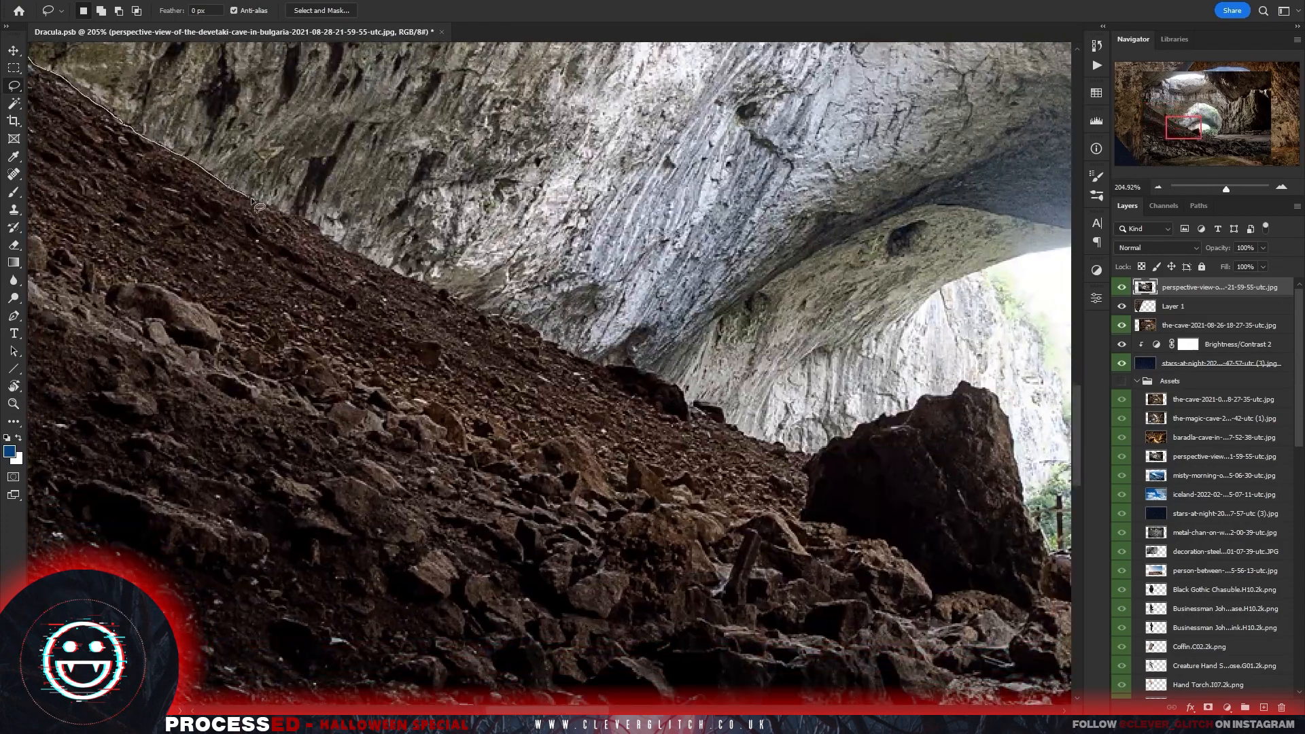
drag(451, 299, 534, 332)
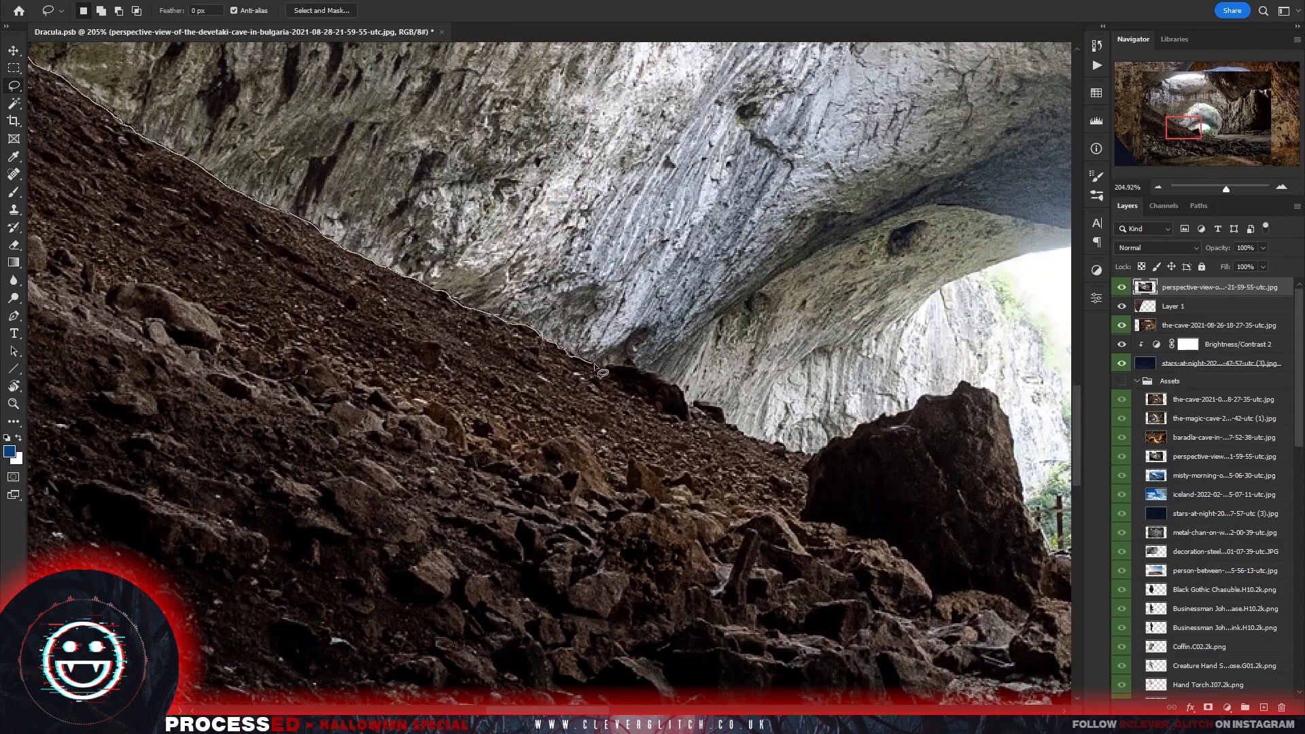
drag(764, 445, 182, 299)
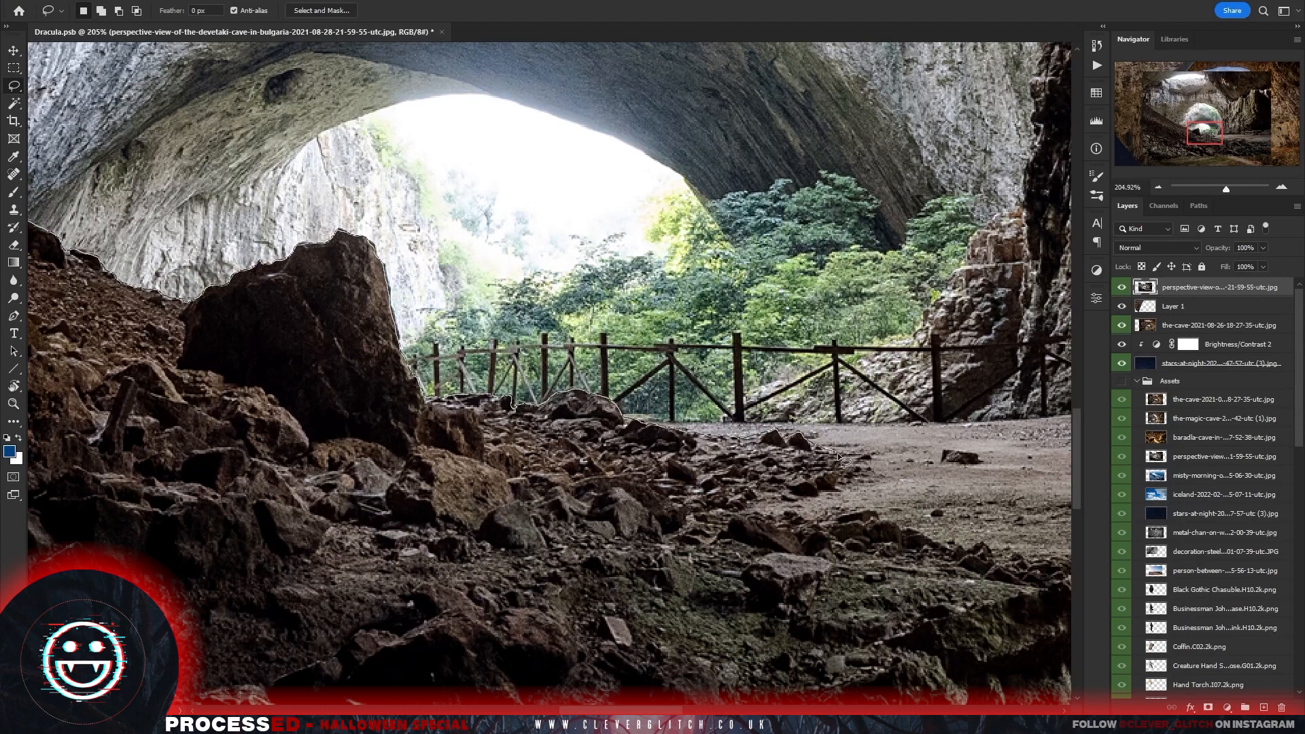
Continue the lasso outline along the tops of the foreground rocks and back around to the slope's starting point.
mouse_move(828, 527)
mouse_down()
mouse_move(272, 316)
mouse_move(383, 339)
mouse_up()
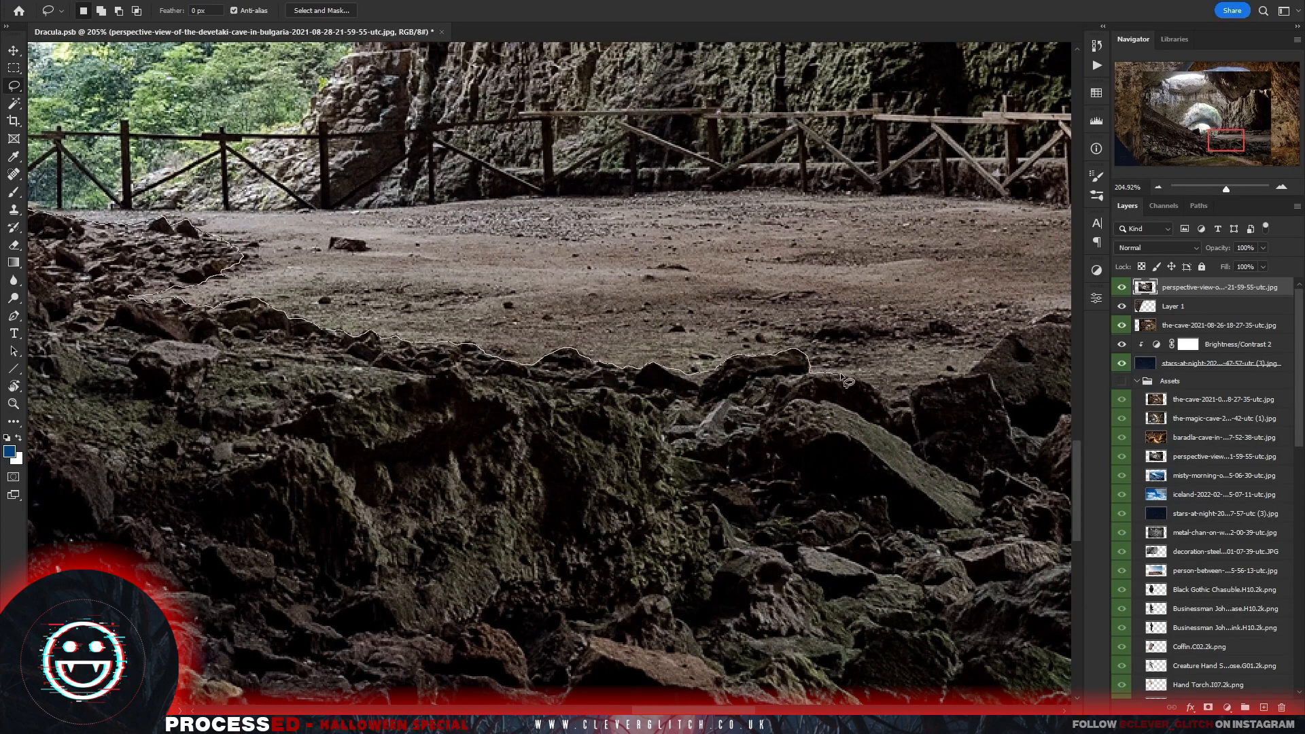
drag(841, 377, 378, 317)
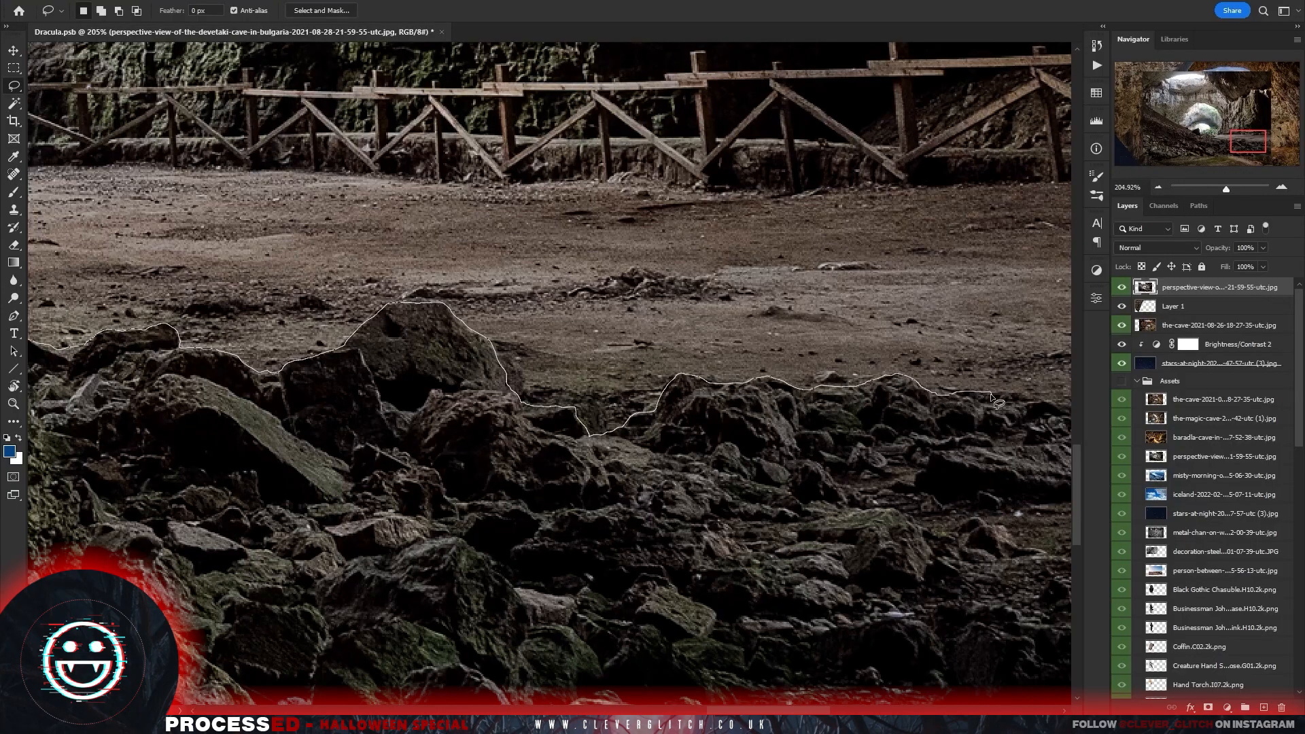
drag(996, 403, 377, 401)
mouse_move(631, 365)
mouse_down()
mouse_move(782, 455)
mouse_move(158, 393)
mouse_move(190, 419)
mouse_move(155, 445)
mouse_move(322, 119)
mouse_move(297, 107)
mouse_move(283, 277)
mouse_up()
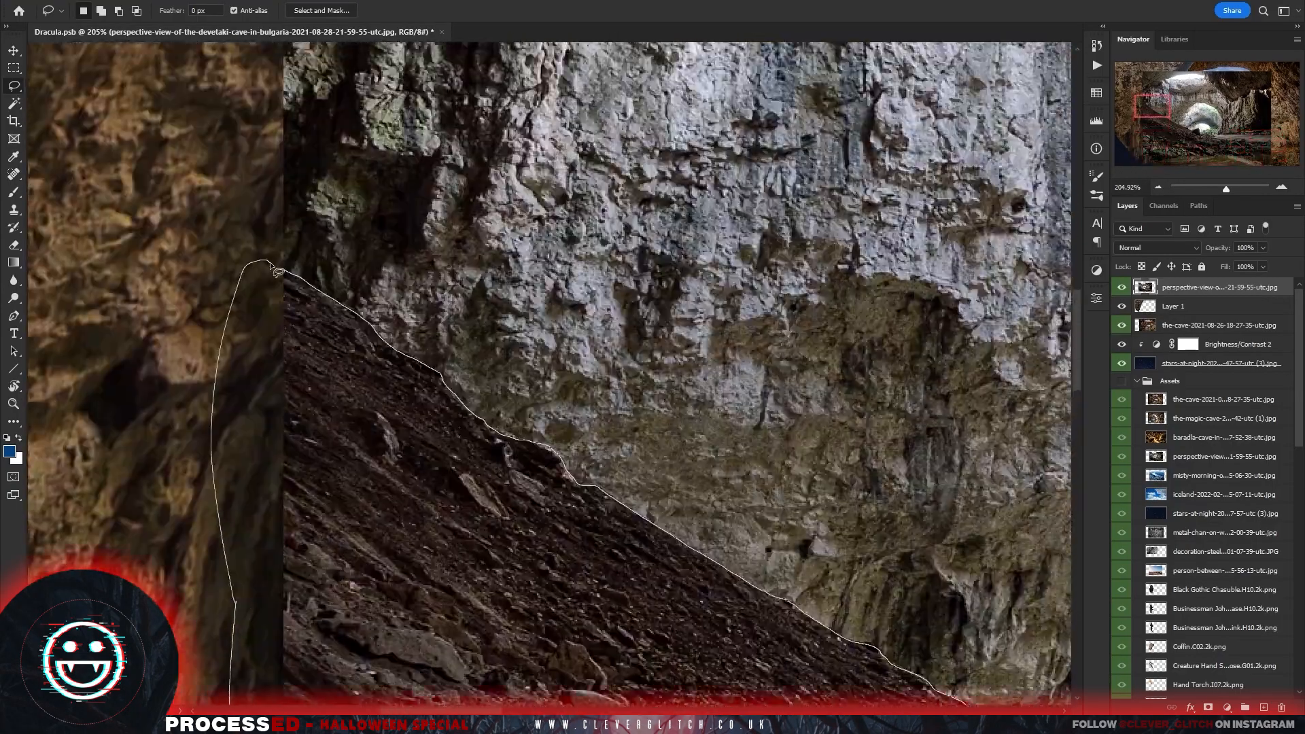
Add the missed rock edges beside the large foreground stone to the lasso selection.
drag(576, 506, 408, 506)
mouse_move(825, 626)
mouse_down()
mouse_move(713, 554)
mouse_move(682, 498)
mouse_up()
drag(607, 476, 762, 477)
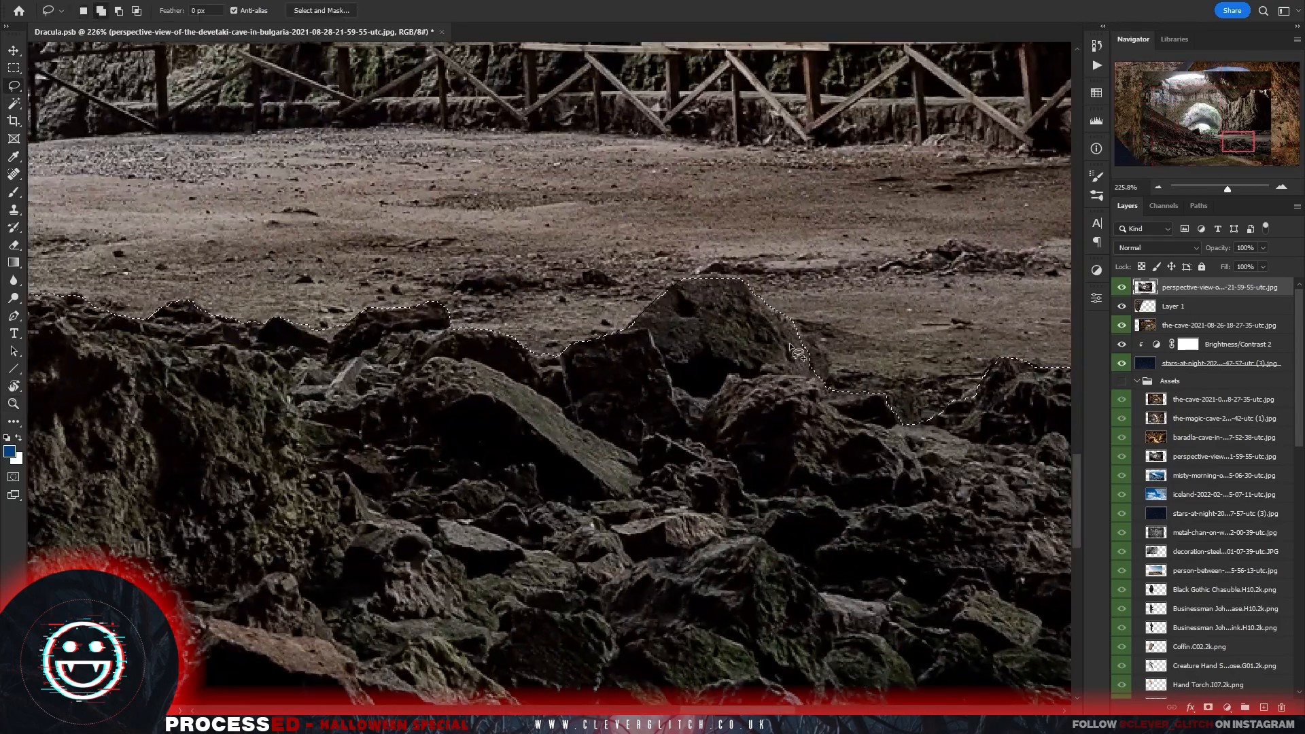
mouse_move(792, 323)
mouse_down()
mouse_move(824, 415)
mouse_move(799, 360)
mouse_up()
mouse_move(826, 386)
mouse_down()
mouse_move(889, 392)
mouse_move(904, 422)
mouse_up()
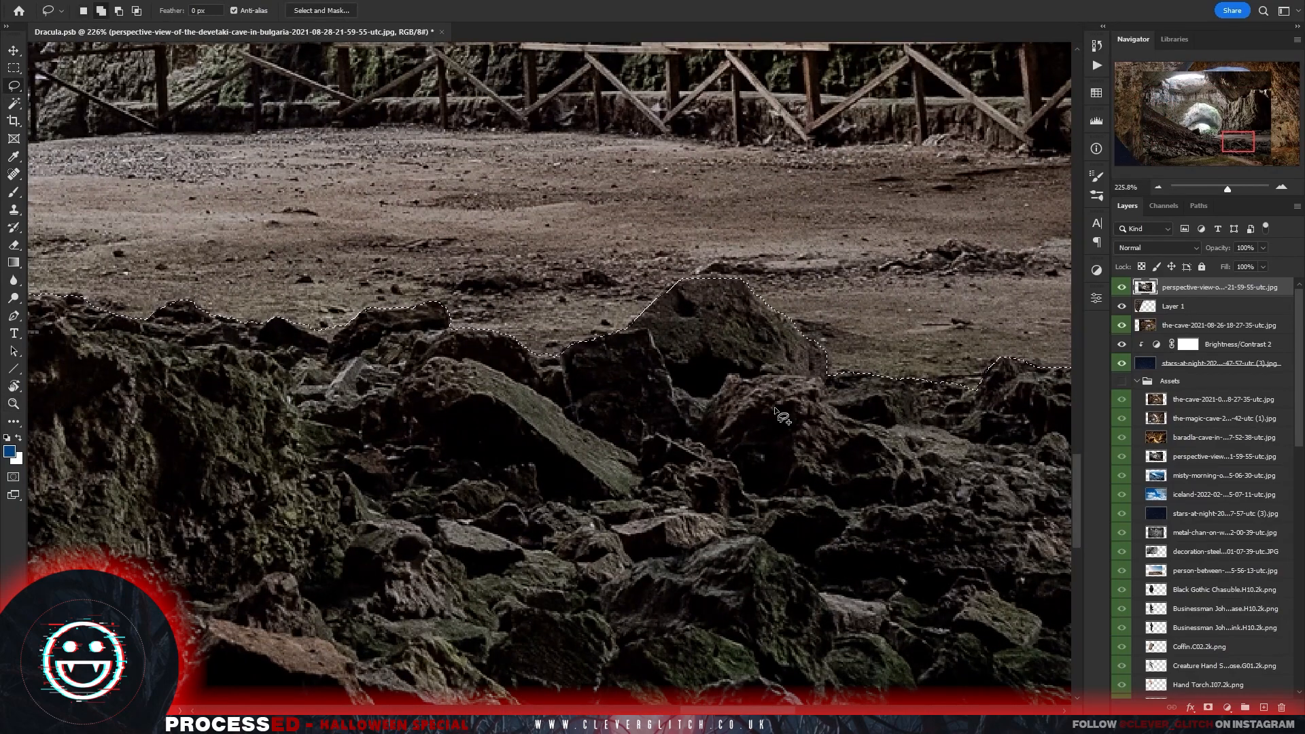
Delete everything outside the selected slope and foreground rocks, and clear the selection.
drag(841, 506, 603, 500)
key(Delete)
key(ctrl+d)
Scale the rocky foreground to 151.77% width and 143.07% height and position it across the bottom of the canvas.
click(13, 53)
drag(604, 500, 469, 543)
key(ctrl+t)
drag(720, 589, 888, 553)
drag(583, 566, 718, 536)
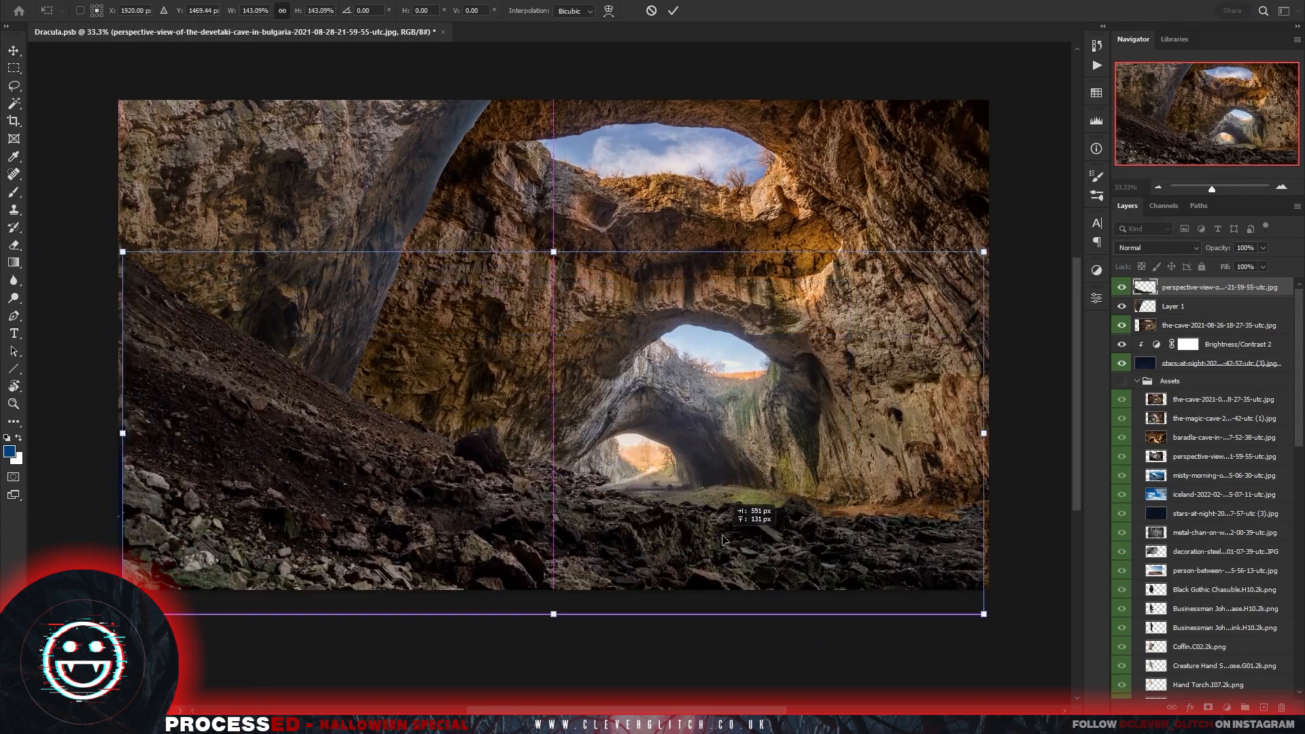
drag(985, 433, 999, 446)
drag(823, 476, 817, 499)
drag(980, 455, 1032, 455)
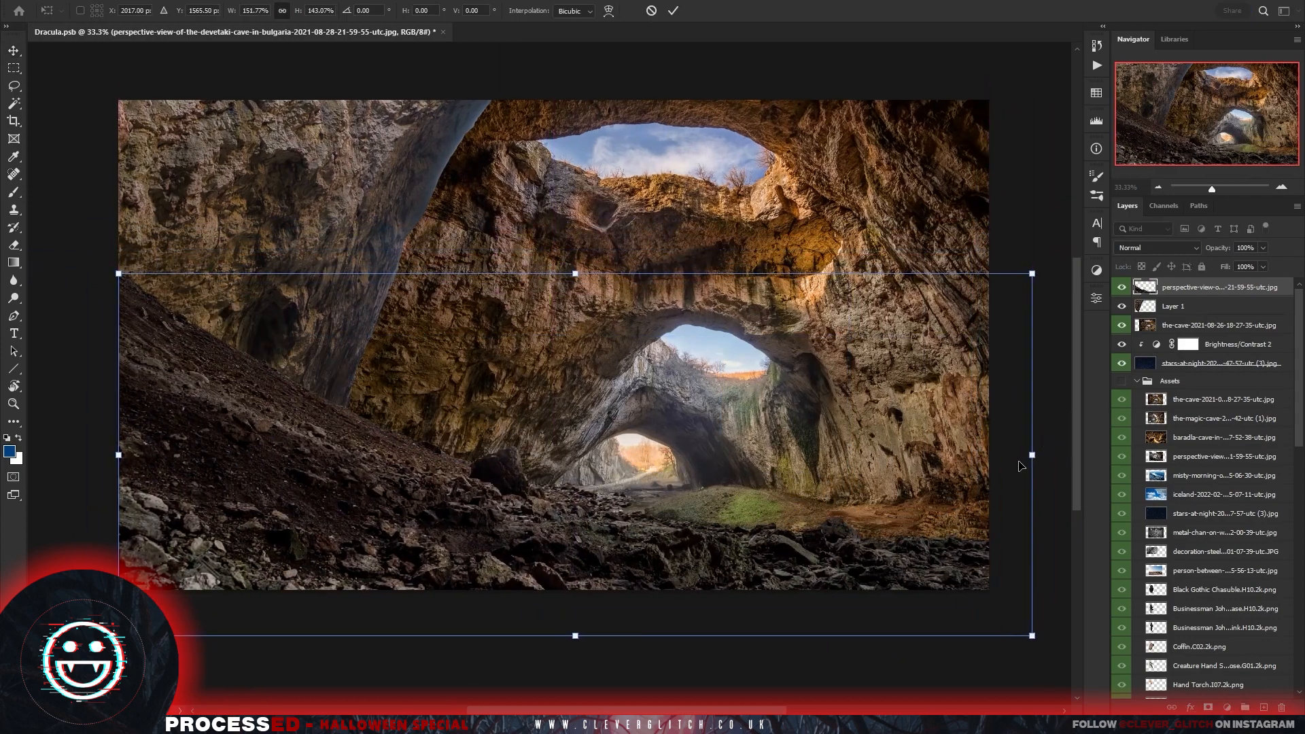
key(Return)
Shift the left rock wall slightly left and place a copy of the baradla-cave asset above the background cave layer.
drag(389, 193, 330, 192)
click(1198, 440)
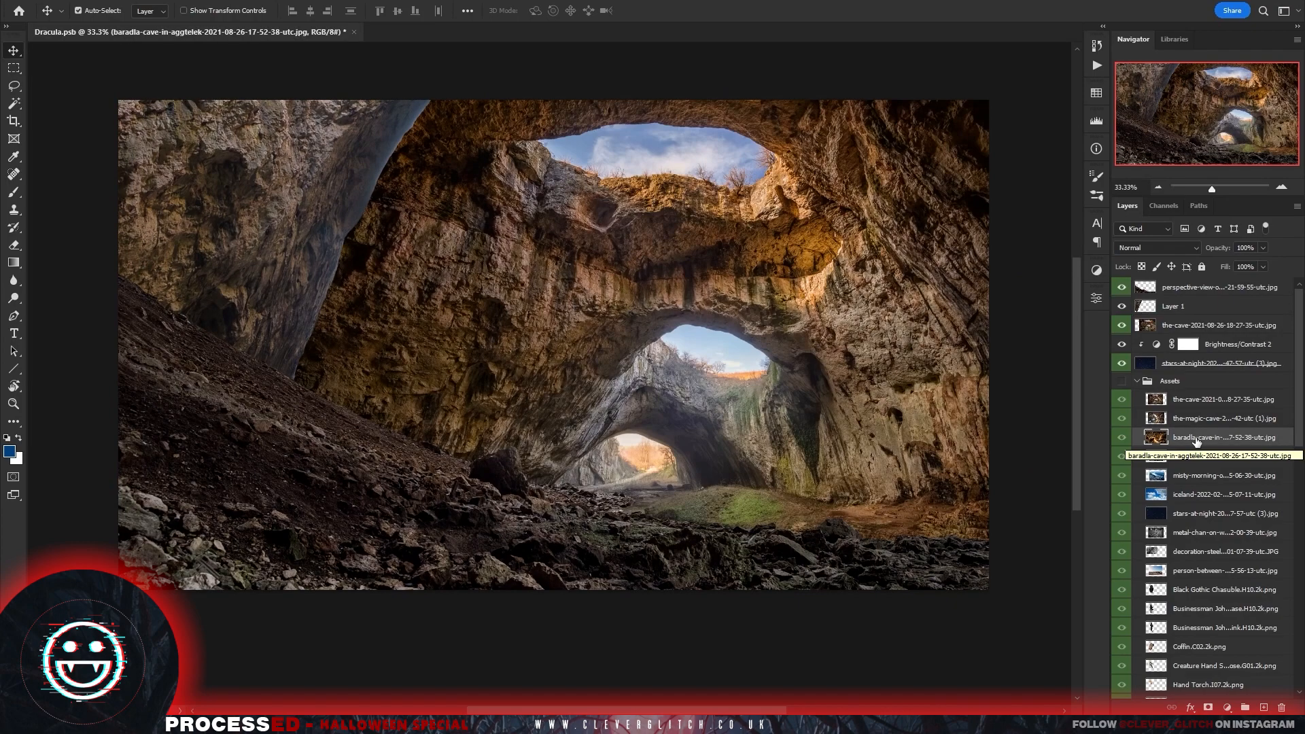
click(1183, 326)
key(ctrl+v)
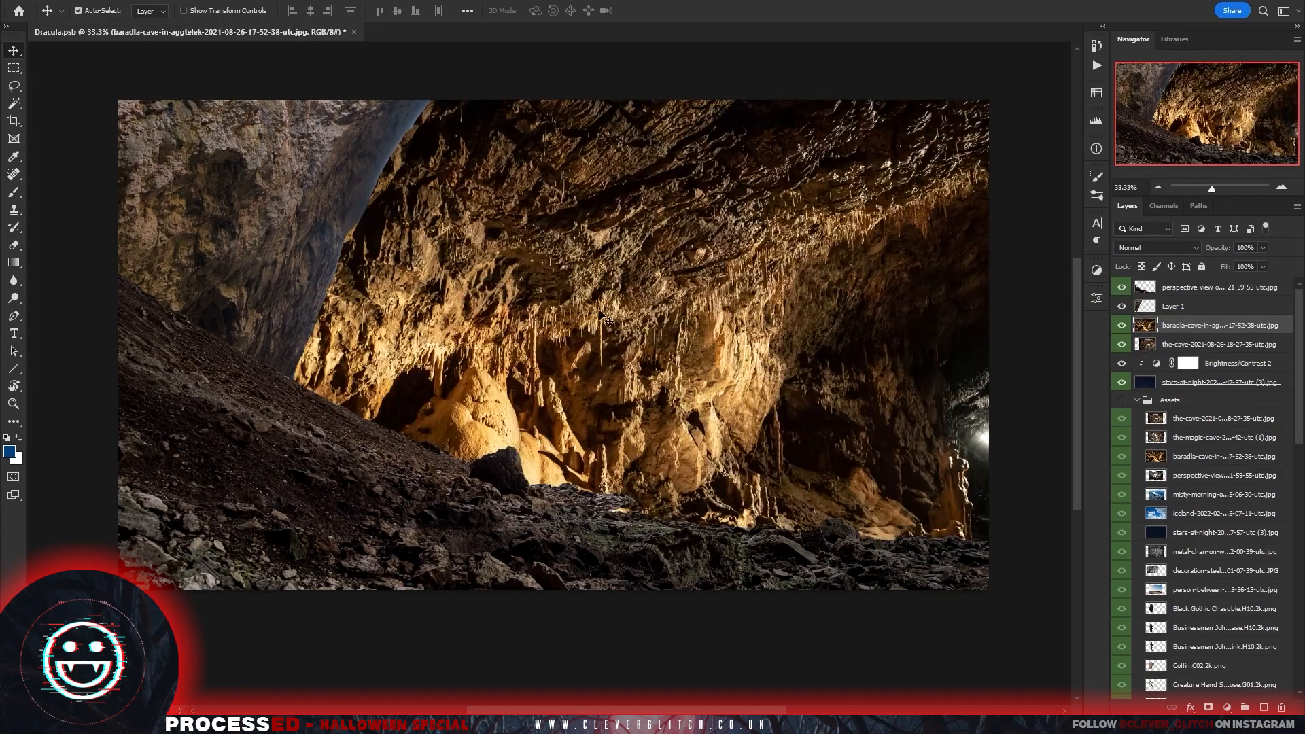
Shrink the baradla-cave image to under half size and position it behind the dark slope, left of the far cave opening.
key(ctrl+t)
drag(598, 101, 601, 368)
drag(601, 544, 577, 360)
drag(576, 556, 576, 437)
drag(693, 357, 585, 423)
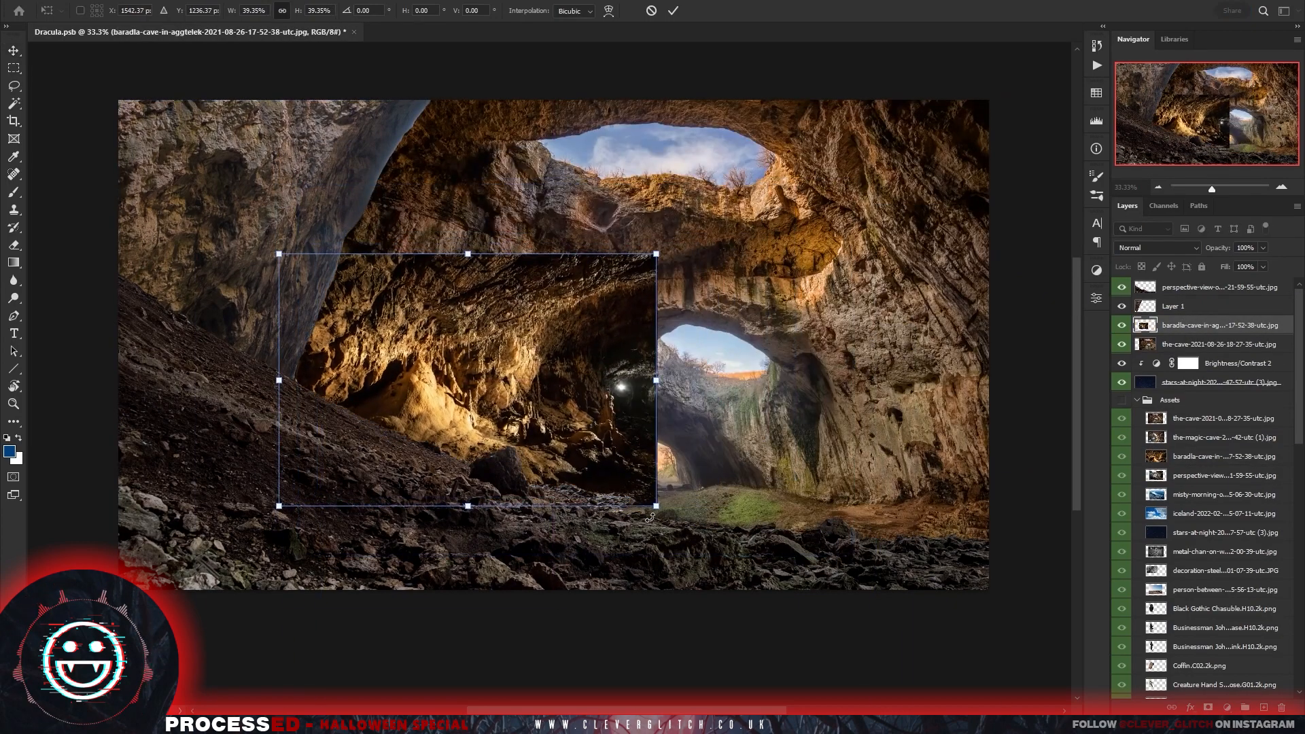
drag(657, 505, 676, 520)
drag(630, 475, 624, 478)
key(Return)
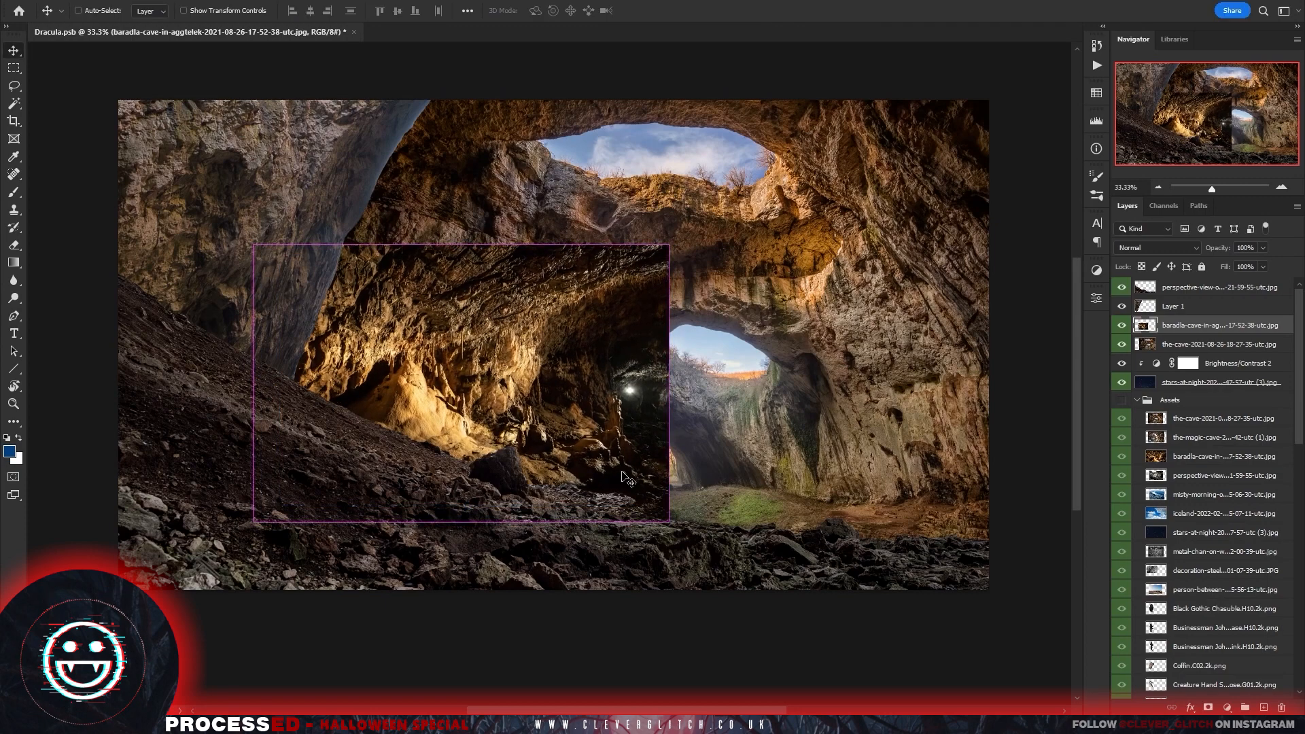
Duplicate the baradla-cave layer, flip the copy horizontally and place it right of the original as a mirrored half.
key(ctrl+j)
key(ctrl+t)
right_click(568, 366)
click(603, 628)
key(Return)
drag(463, 367, 811, 351)
Enlarge the mirrored baradla-cave copy slightly and align it with the original around the dark central tunnel.
key(ctrl+t)
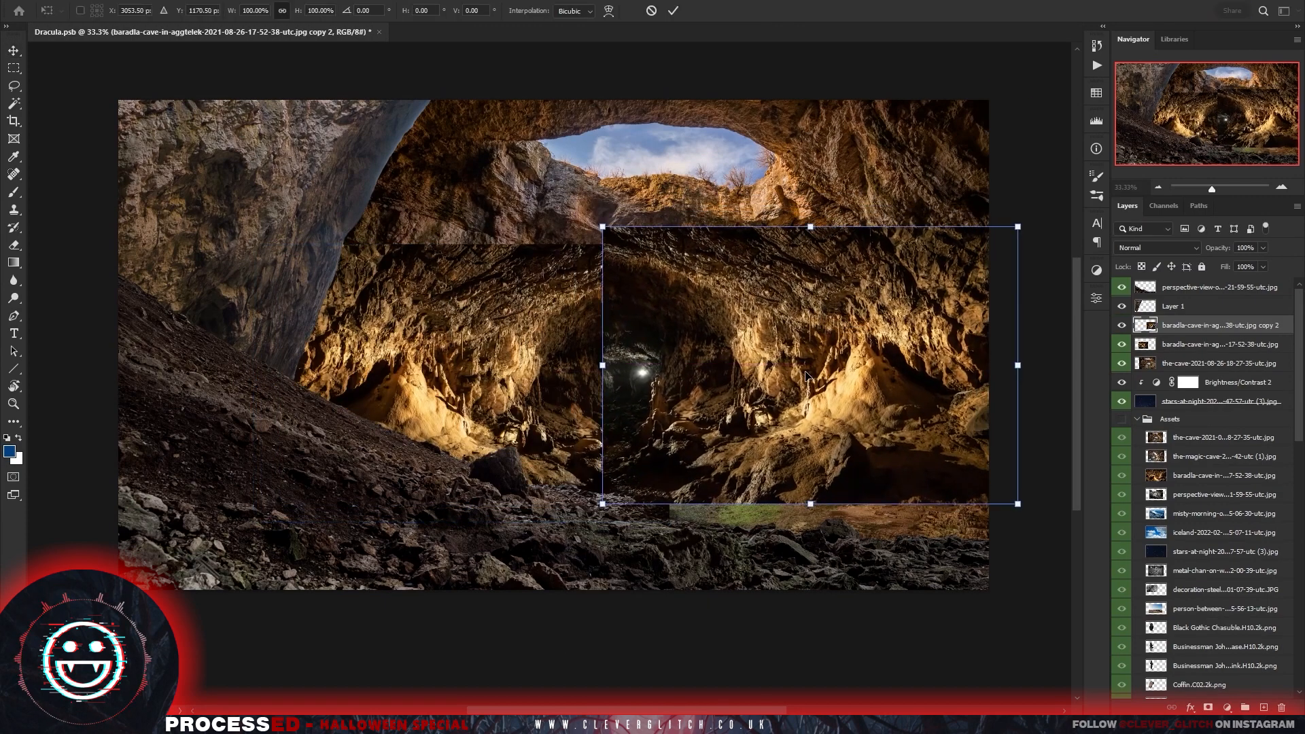
drag(1018, 504, 1055, 567)
mouse_move(762, 409)
mouse_down()
mouse_move(799, 456)
mouse_move(795, 403)
mouse_move(760, 401)
mouse_move(778, 418)
mouse_move(769, 398)
mouse_move(788, 406)
mouse_up()
key(Return)
Place a copy of the person-between-deserted-land asset at the top of the composite's layer stack.
scroll(1204, 510, down, 3)
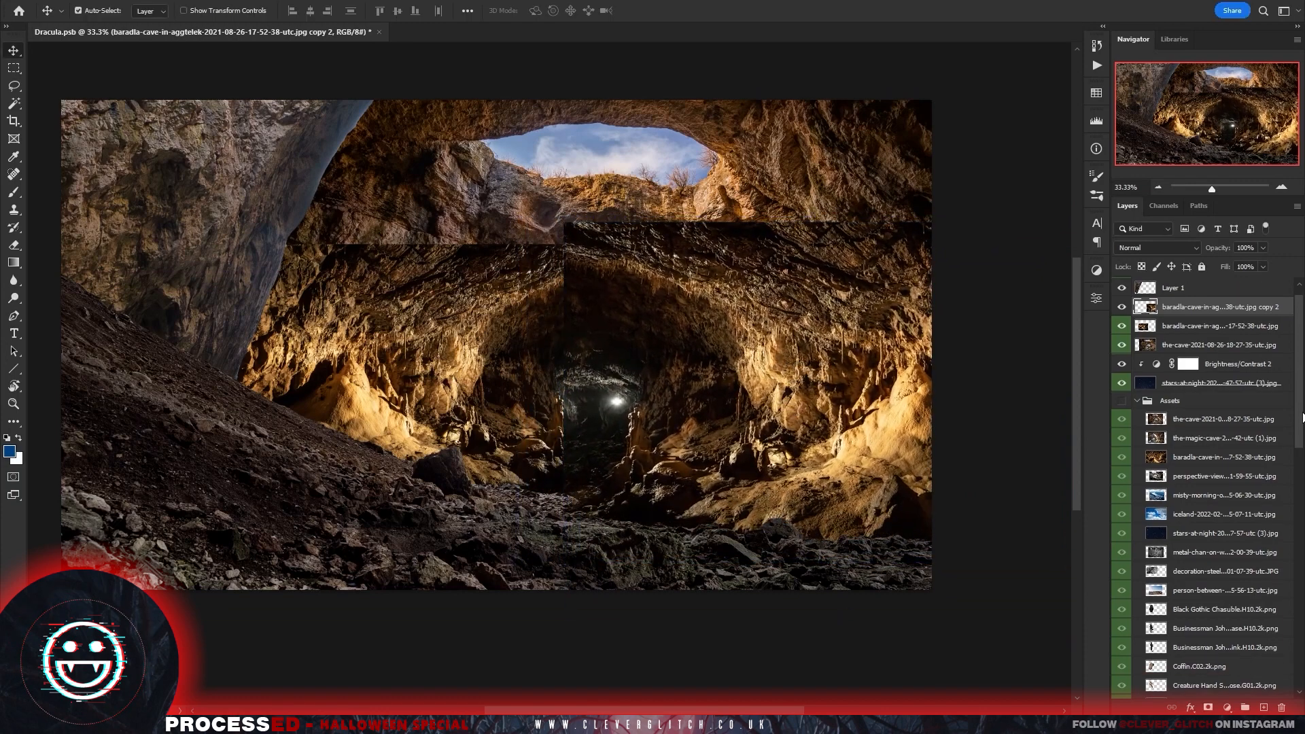
click(1204, 528)
drag(1204, 528, 1202, 271)
Lasso the walking person and their shadow in the desert image, remove them with a fill and clear the selection.
scroll(499, 402, up, 8)
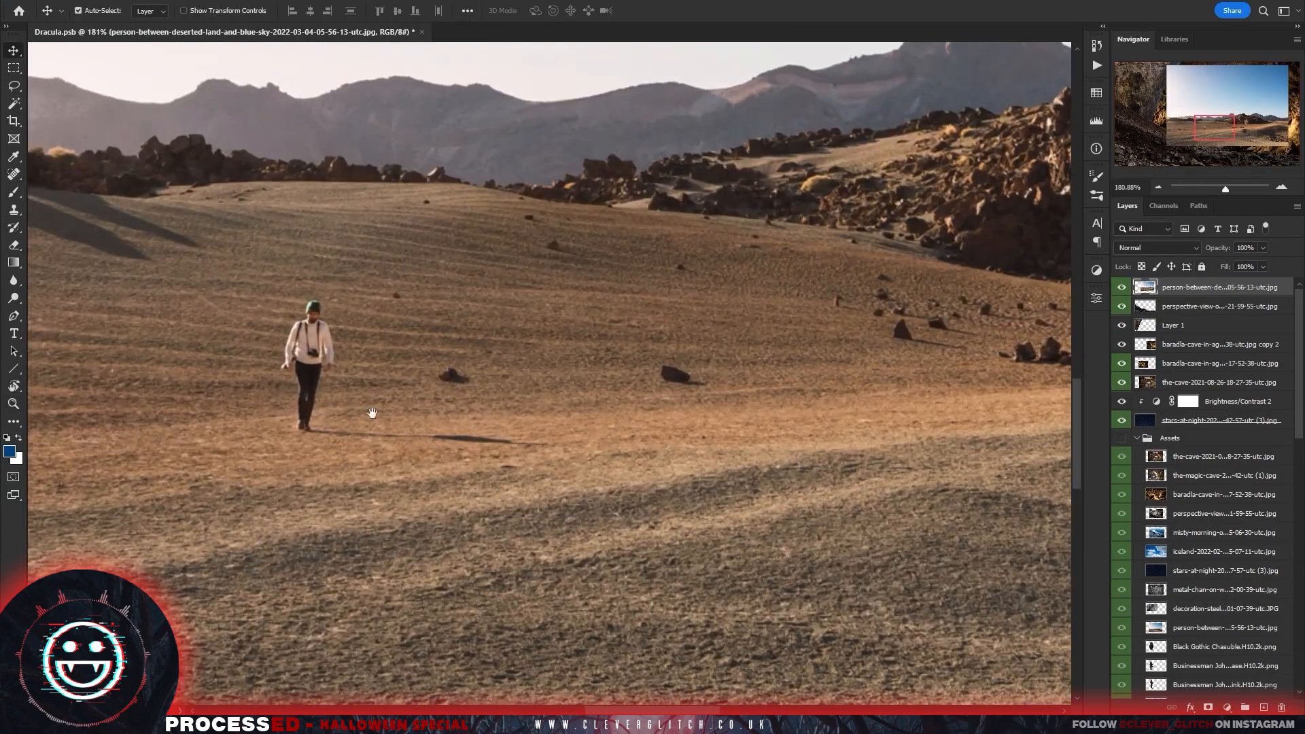
key(l)
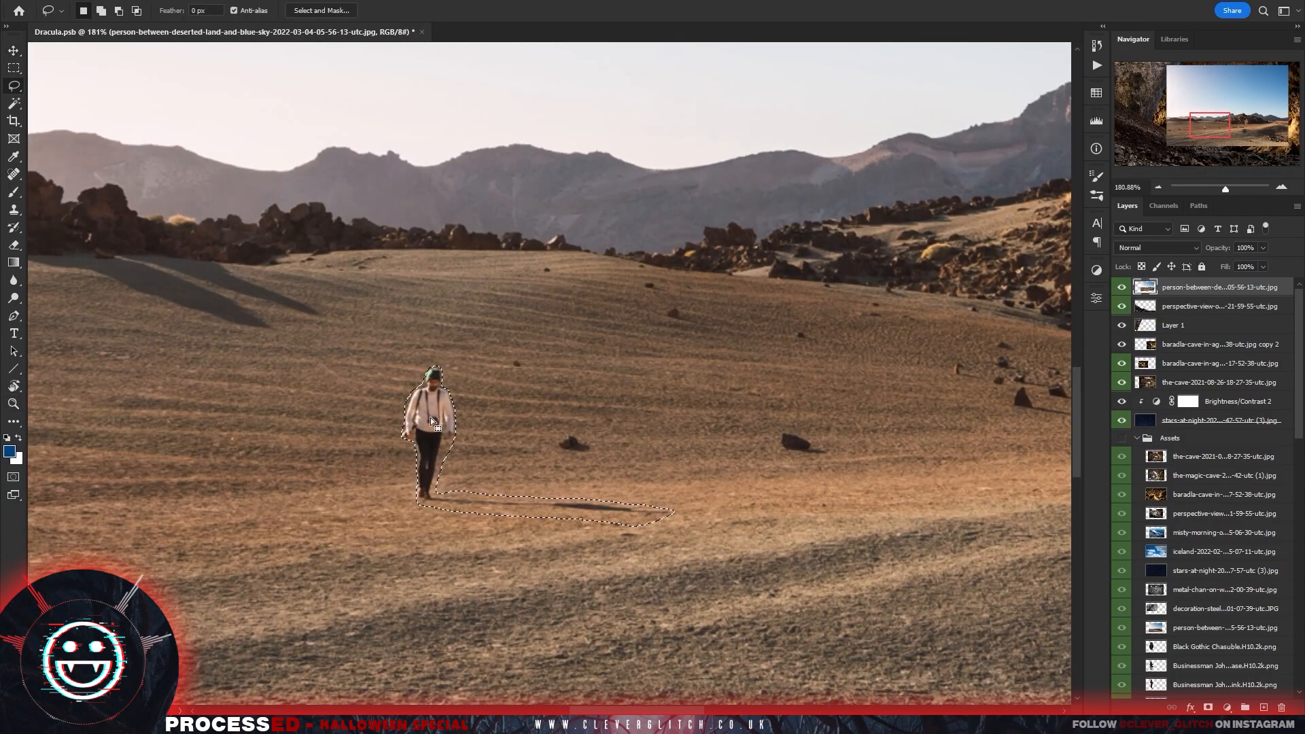
key(shift+F5)
key(Return)
key(ctrl+d)
Lasso the sandy ground below the rocks and mountains, delete everything outside it and clear the selection.
drag(615, 565, 499, 581)
drag(783, 566, 732, 558)
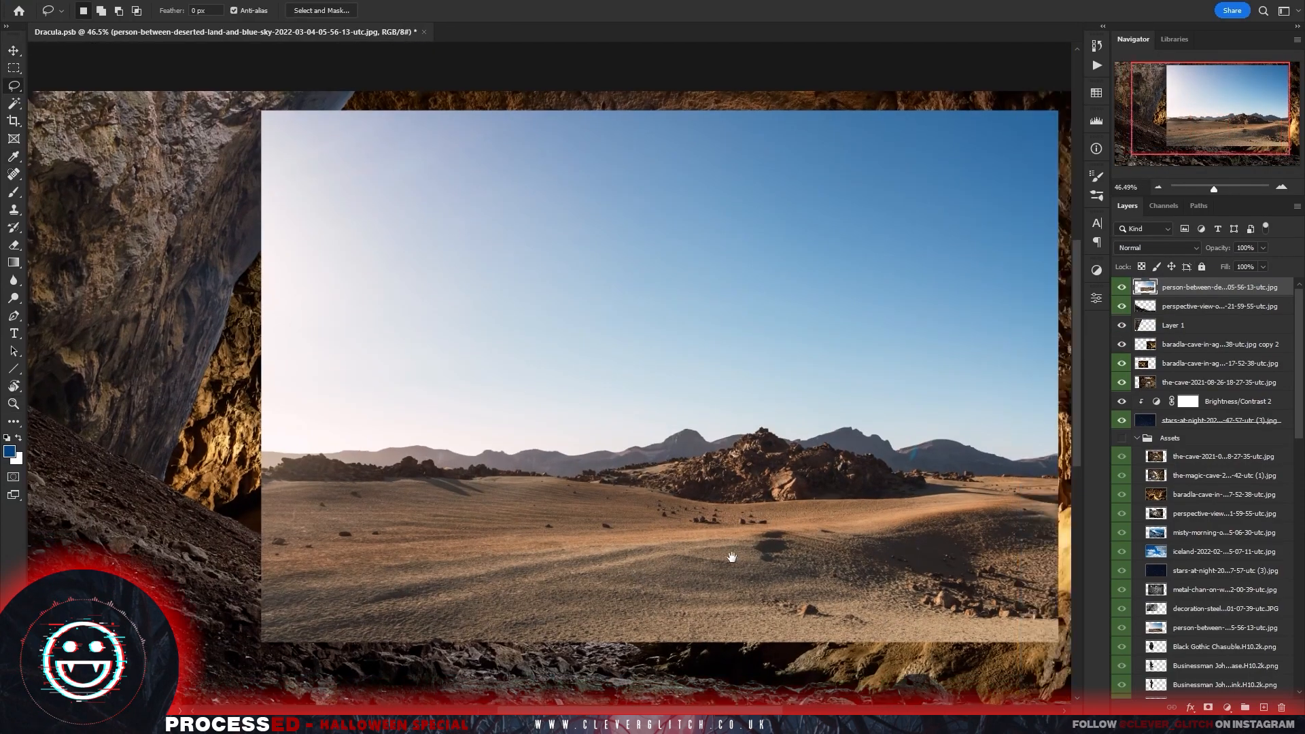
scroll(732, 557, up, 5)
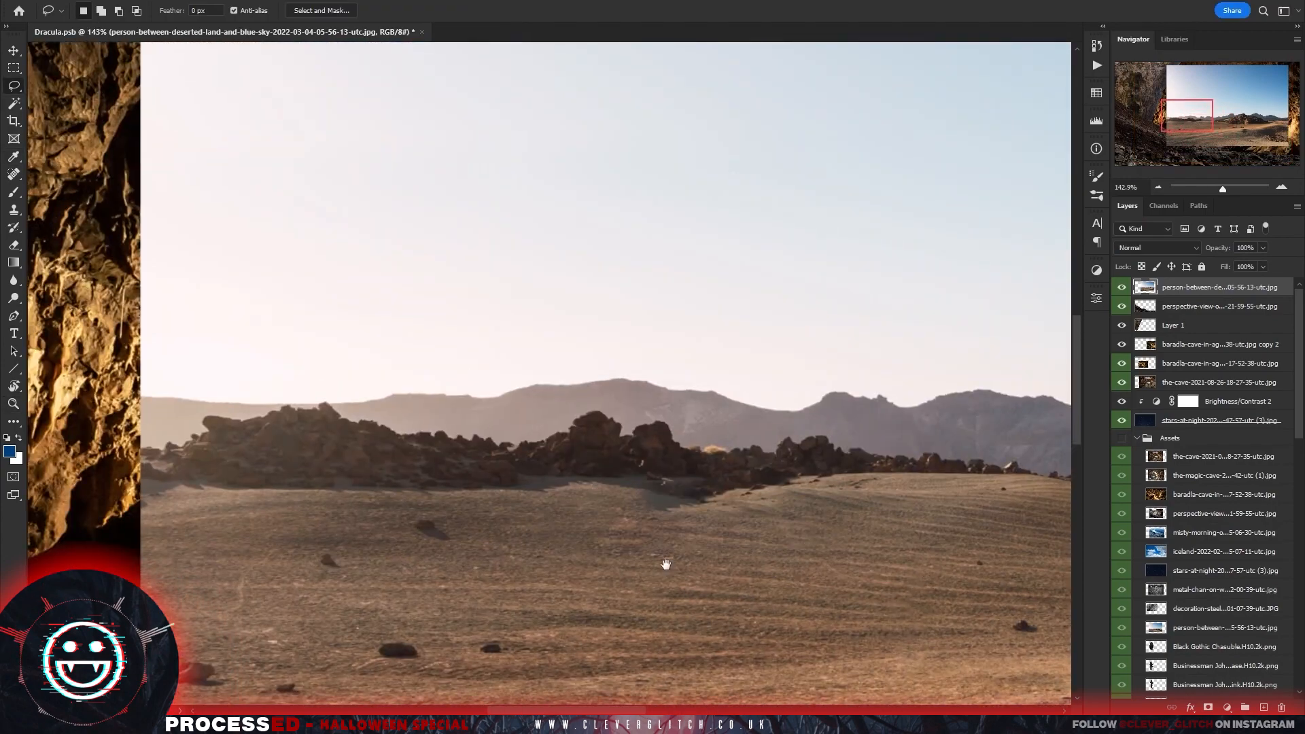
scroll(666, 564, down, 2)
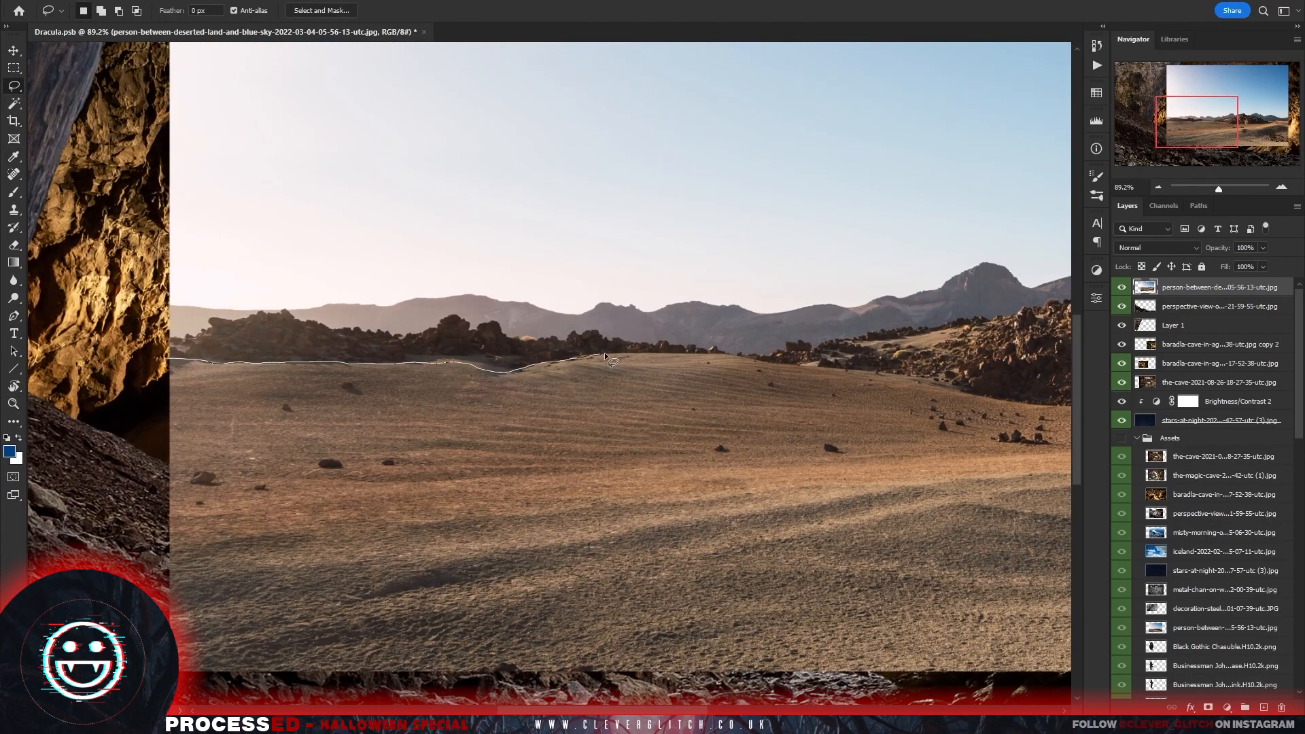
drag(858, 374, 410, 340)
mouse_move(711, 339)
mouse_down()
mouse_move(664, 334)
mouse_move(204, 649)
mouse_move(540, 158)
mouse_up()
key(ctrl+shift+i)
key(Delete)
key(ctrl+d)
Move the sand layer below Layer 1 and position it behind the rocky foreground on the cave floor.
drag(446, 564, 391, 564)
drag(680, 435, 333, 428)
click(13, 51)
drag(1216, 288, 1217, 334)
drag(622, 449, 483, 529)
Stretch the sand layer to 134.85% width at 100% height so it spans the cave floor, and fine-tune its position.
key(ctrl+t)
drag(759, 504, 1009, 481)
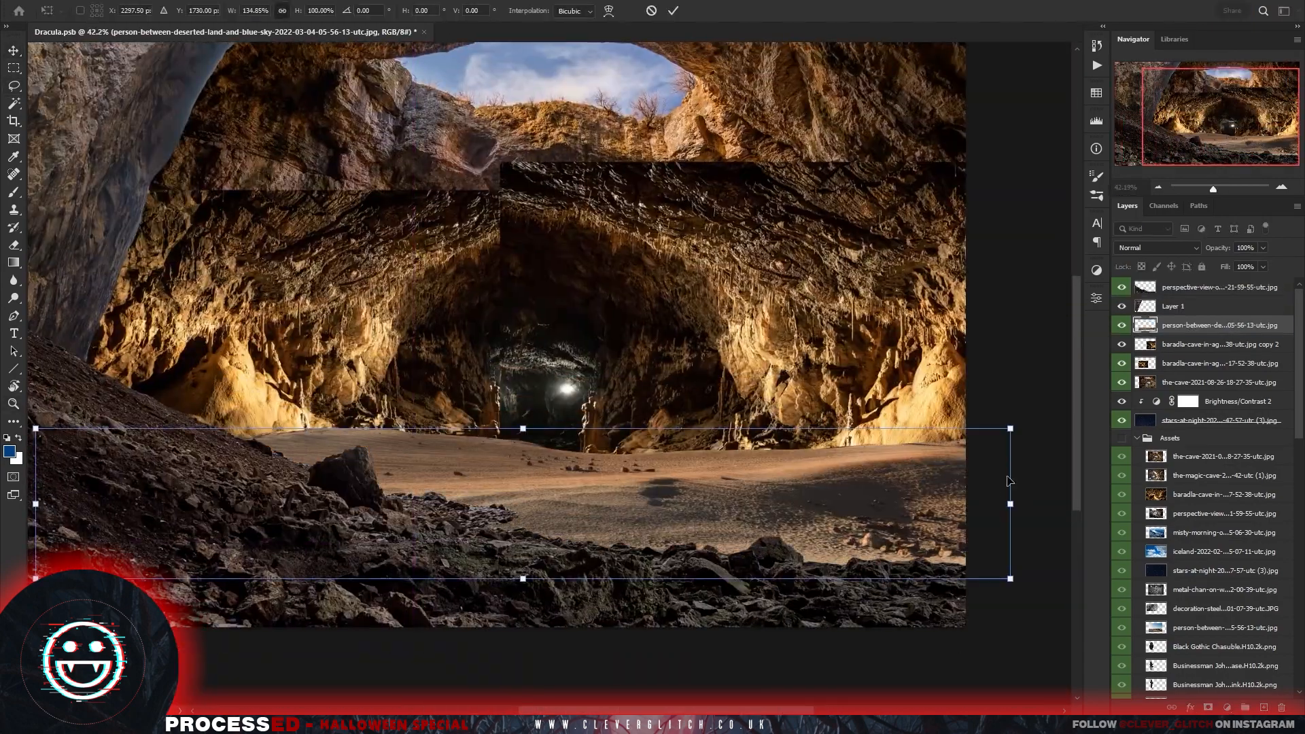
key(Return)
mouse_move(605, 506)
mouse_down()
mouse_move(568, 506)
mouse_move(598, 506)
mouse_up()
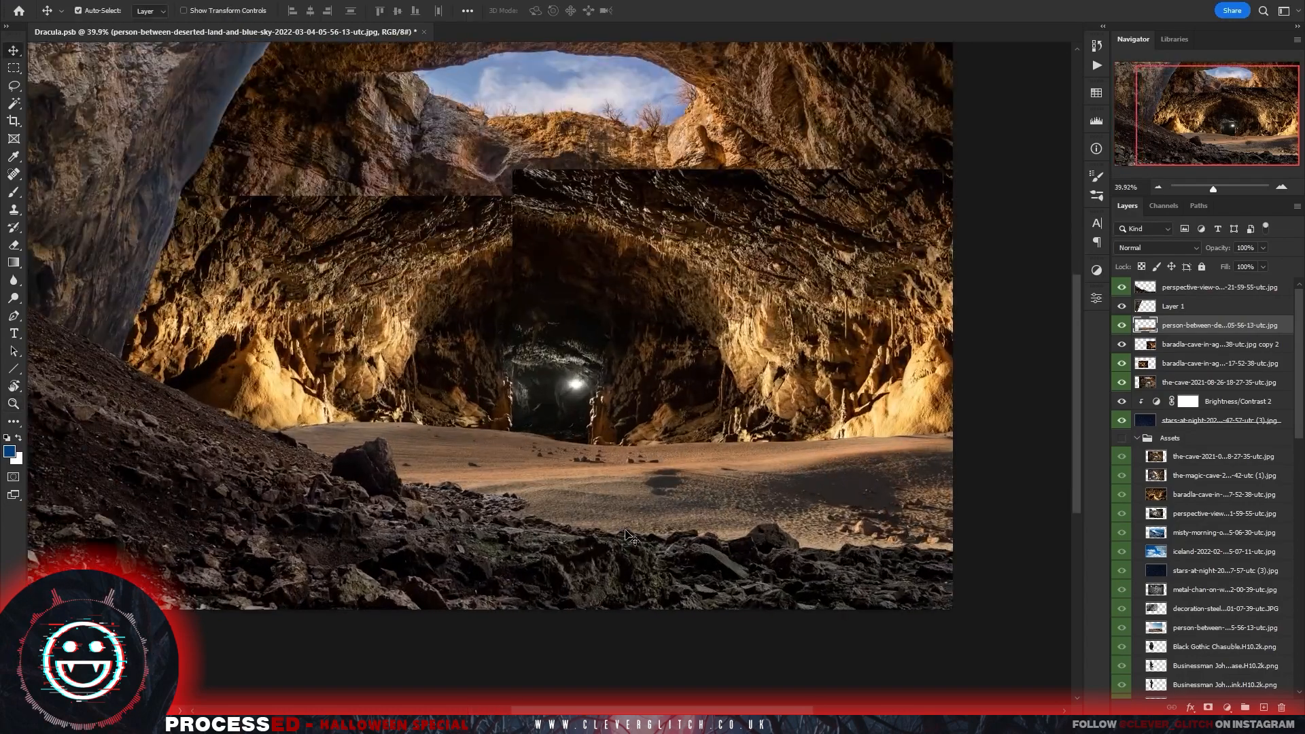
Place a copy of the misty-morning-on-preikestolen asset at the top of the composite's layer stack.
click(1196, 535)
click(1180, 288)
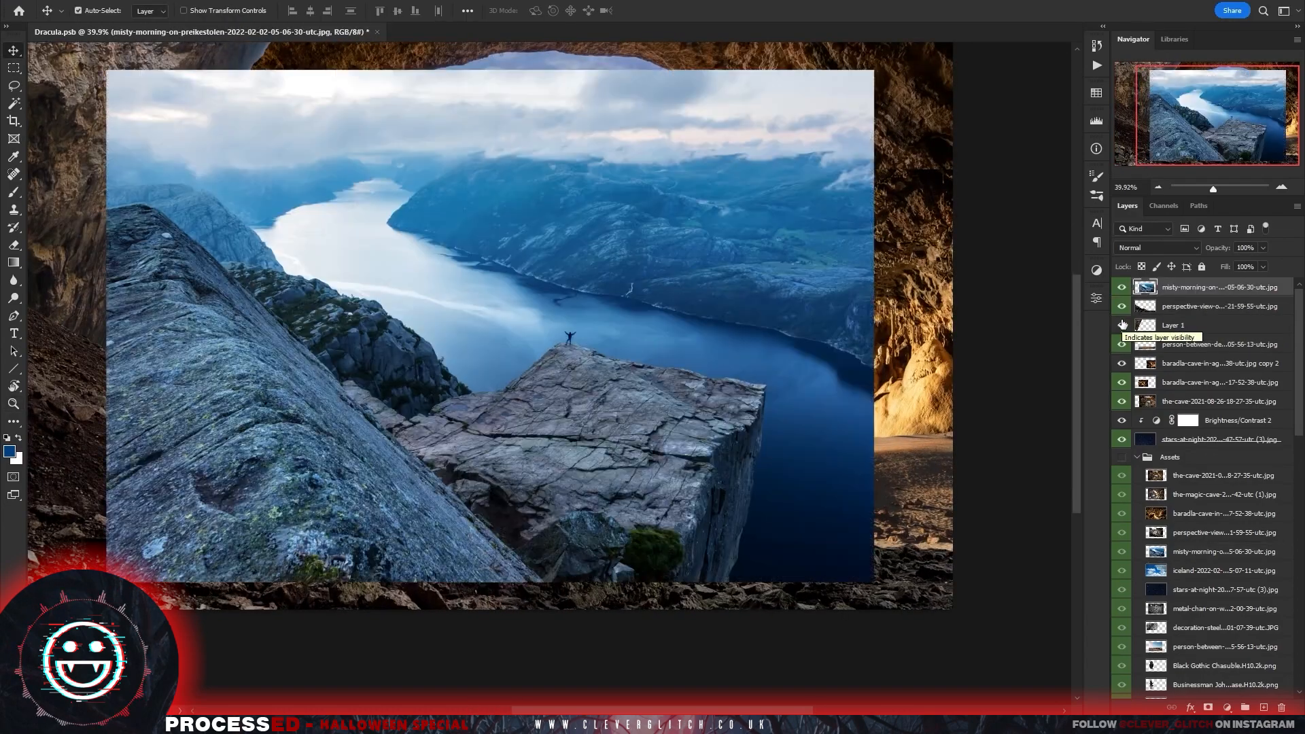
Trace the large left rock slope of the misty-morning image with the Lasso, delete everything outside it and clear the selection.
scroll(384, 345, up, 8)
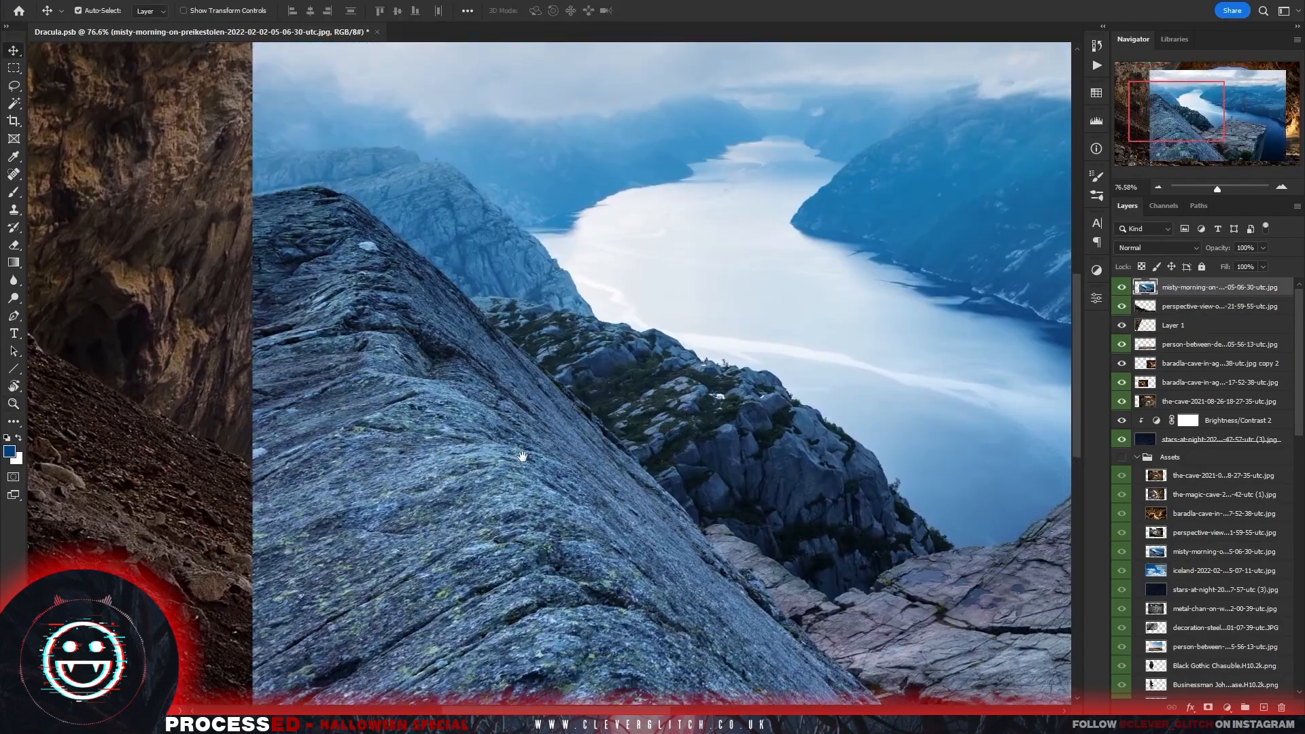
key(z)
click(13, 86)
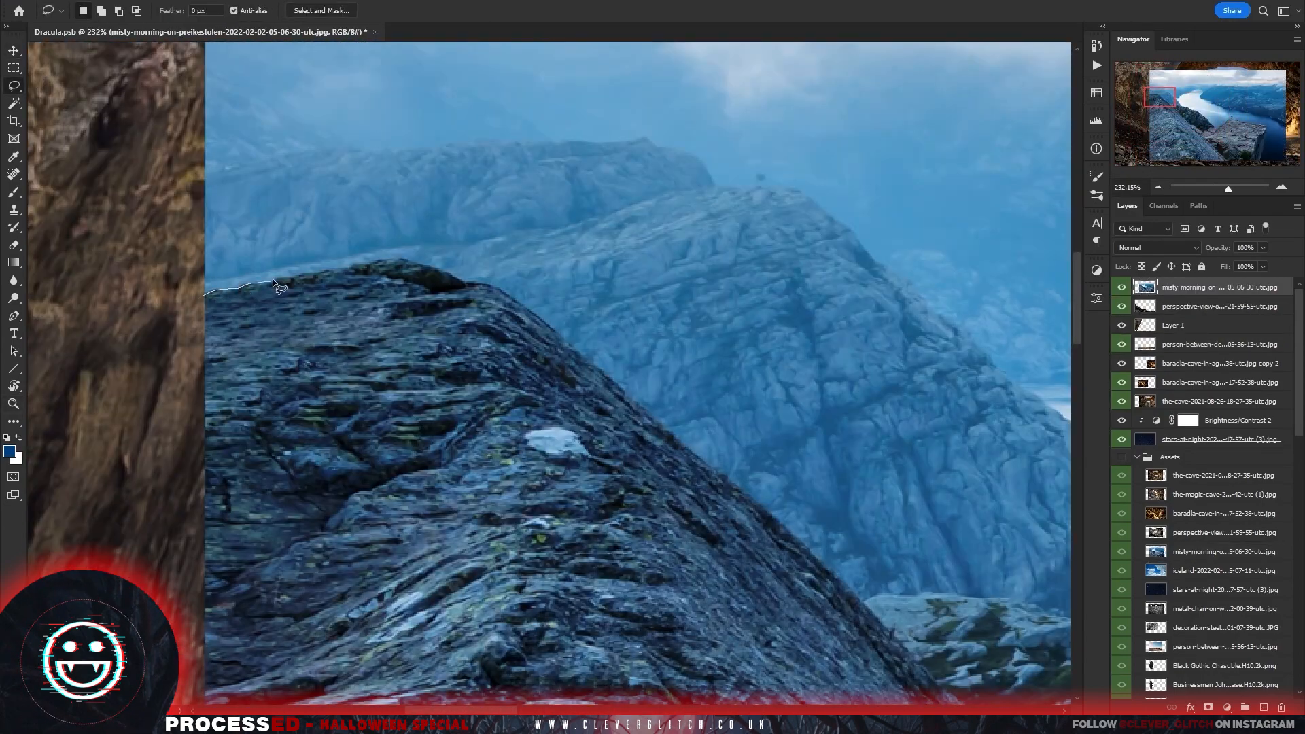
drag(540, 319, 724, 479)
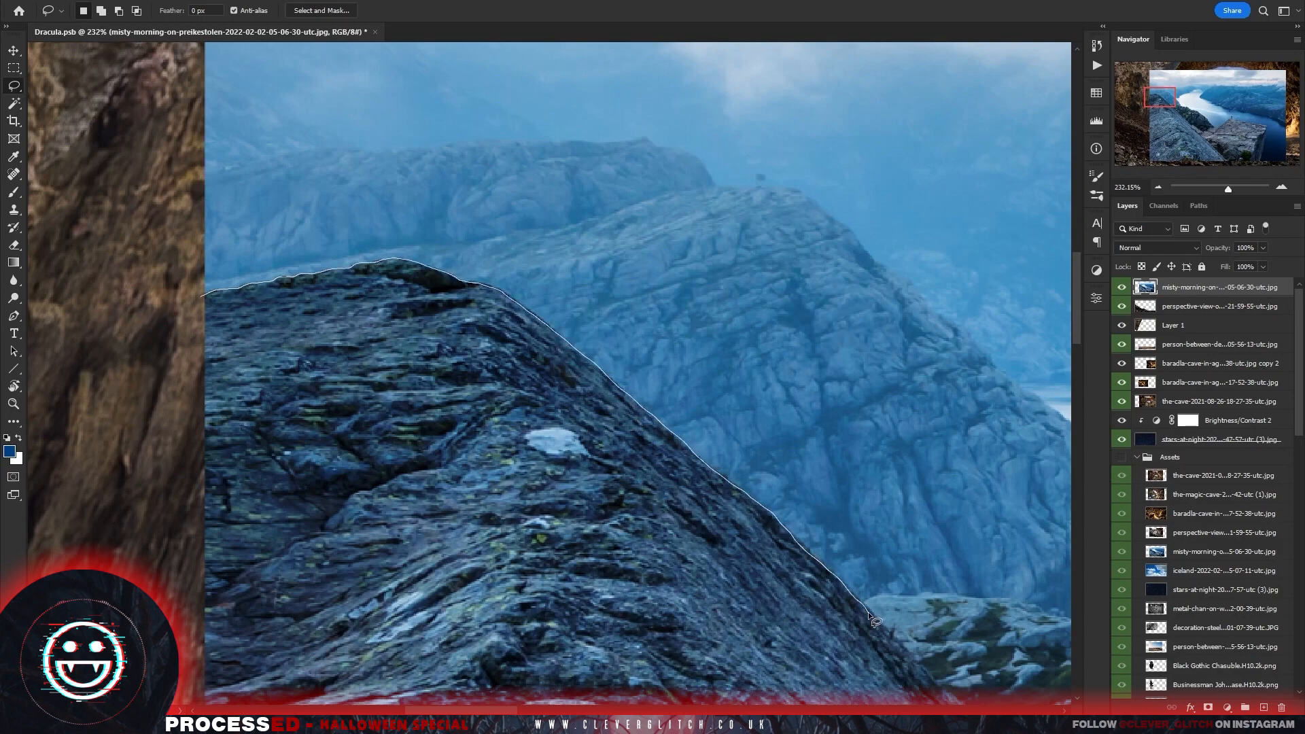
mouse_move(869, 615)
mouse_down()
mouse_move(309, 275)
mouse_move(393, 348)
mouse_up()
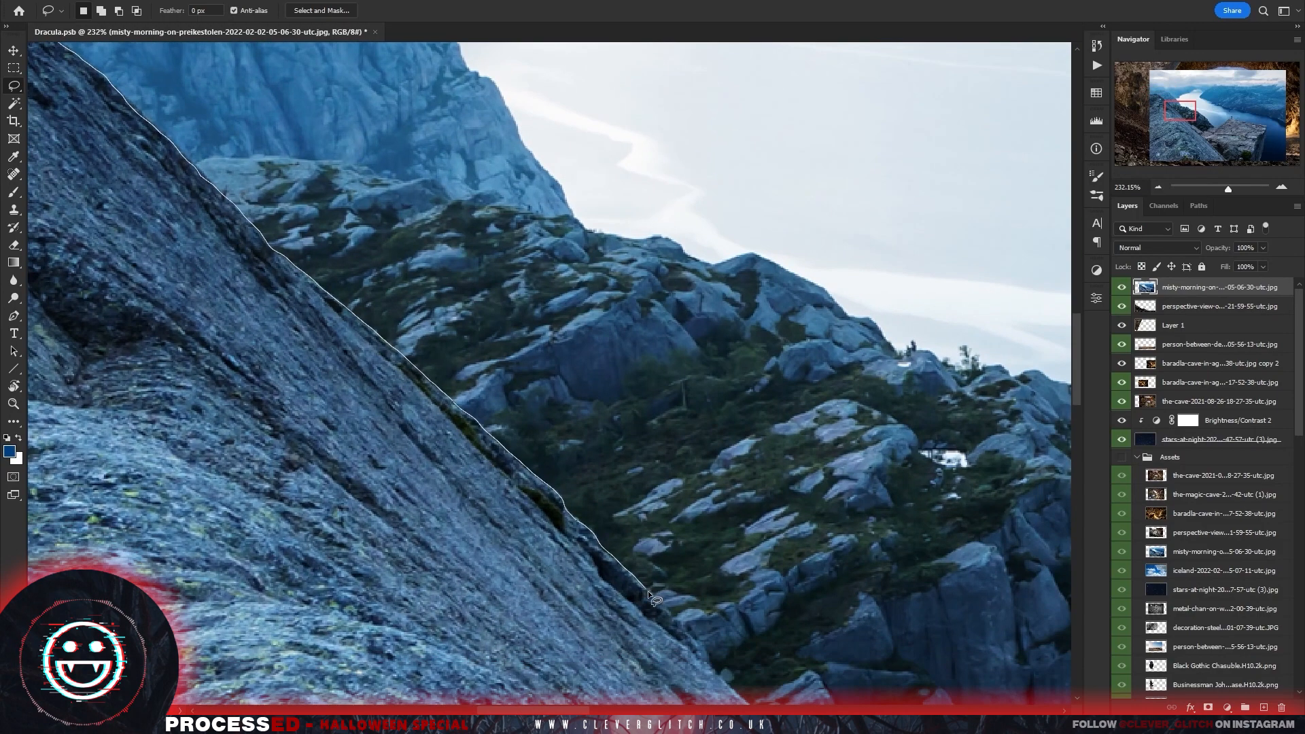
drag(650, 595, 273, 200)
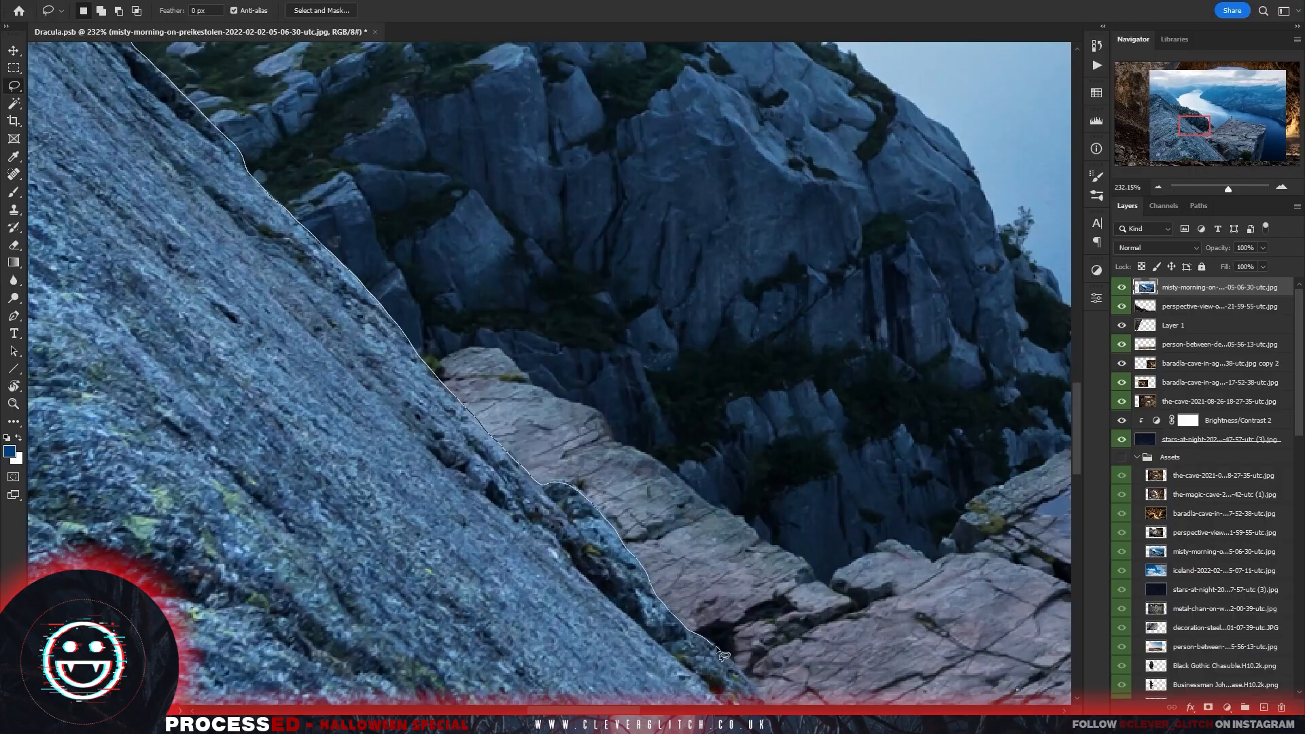
drag(719, 653, 310, 277)
mouse_move(658, 615)
mouse_down()
mouse_move(421, 355)
mouse_move(744, 660)
mouse_move(240, 380)
mouse_move(265, 245)
mouse_move(272, 407)
mouse_move(411, 327)
mouse_up()
key(z)
drag(491, 425, 394, 429)
drag(613, 537, 583, 382)
key(ctrl+shift+i)
key(Delete)
key(ctrl+d)
Rotate the cut-out rock to about -43.55° so its edge lies level, and scale it to 85.99%.
key(v)
key(ctrl+t)
drag(755, 540, 818, 381)
drag(725, 516, 775, 382)
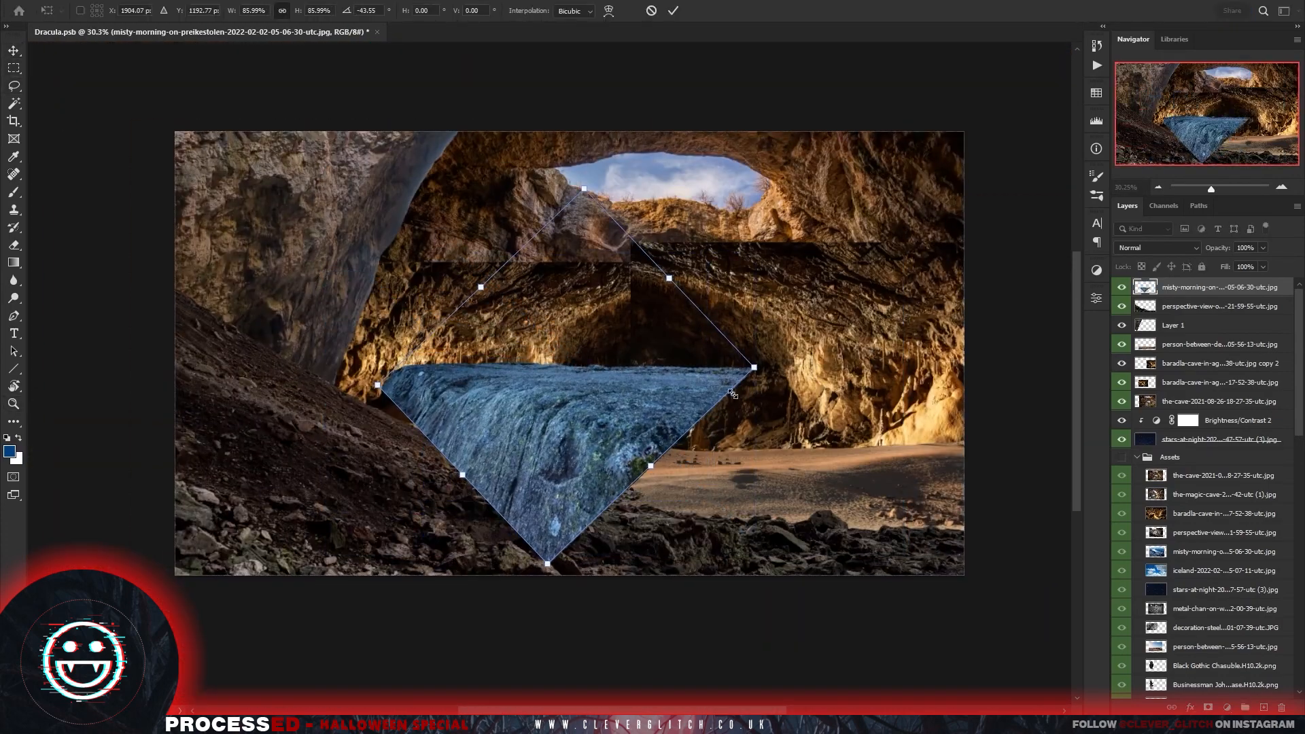
key(Return)
Scale the blue rock ledge to 57.93% and place it on the sand in front of the tunnel.
key(ctrl+t)
drag(755, 565, 596, 479)
drag(523, 402, 643, 469)
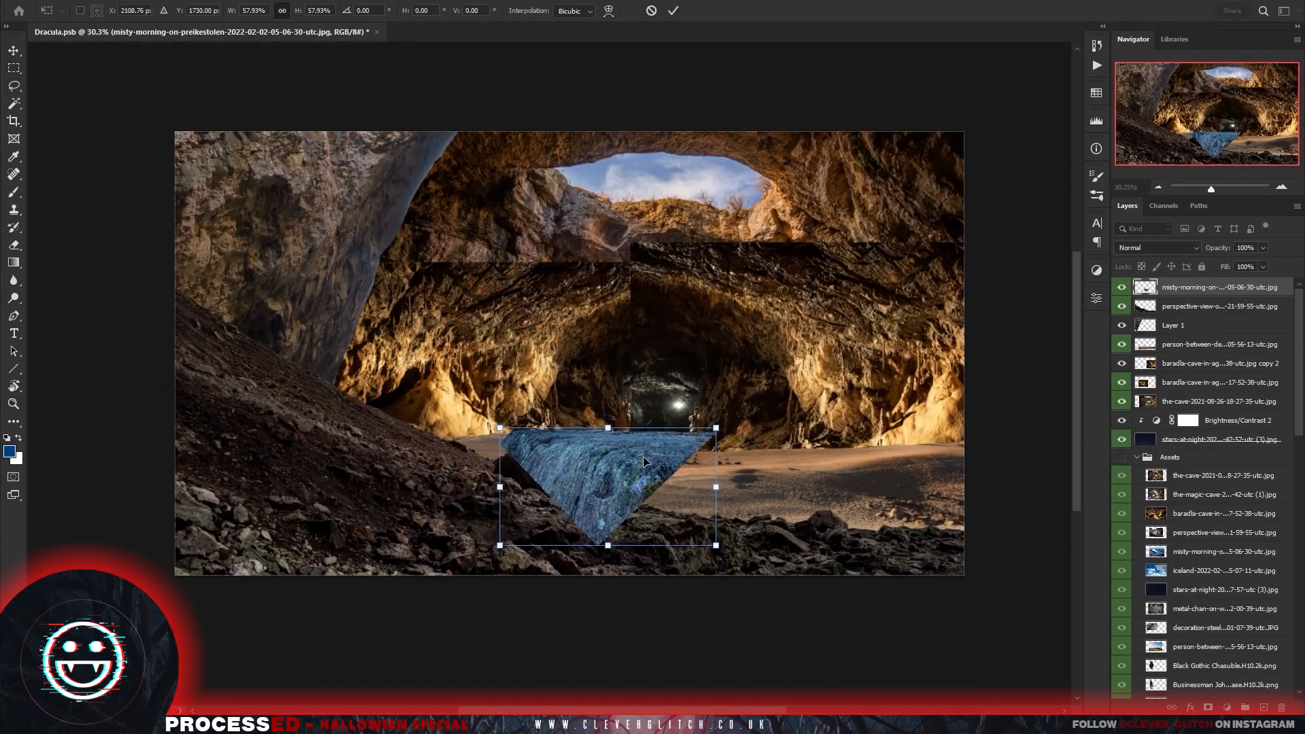
key(Return)
Duplicate the blue rock ledge, scale the copy to 145.20% and offset it right, and move both ledge layers below Layer 1.
key(ctrl+j)
key(ctrl+t)
drag(730, 548, 846, 598)
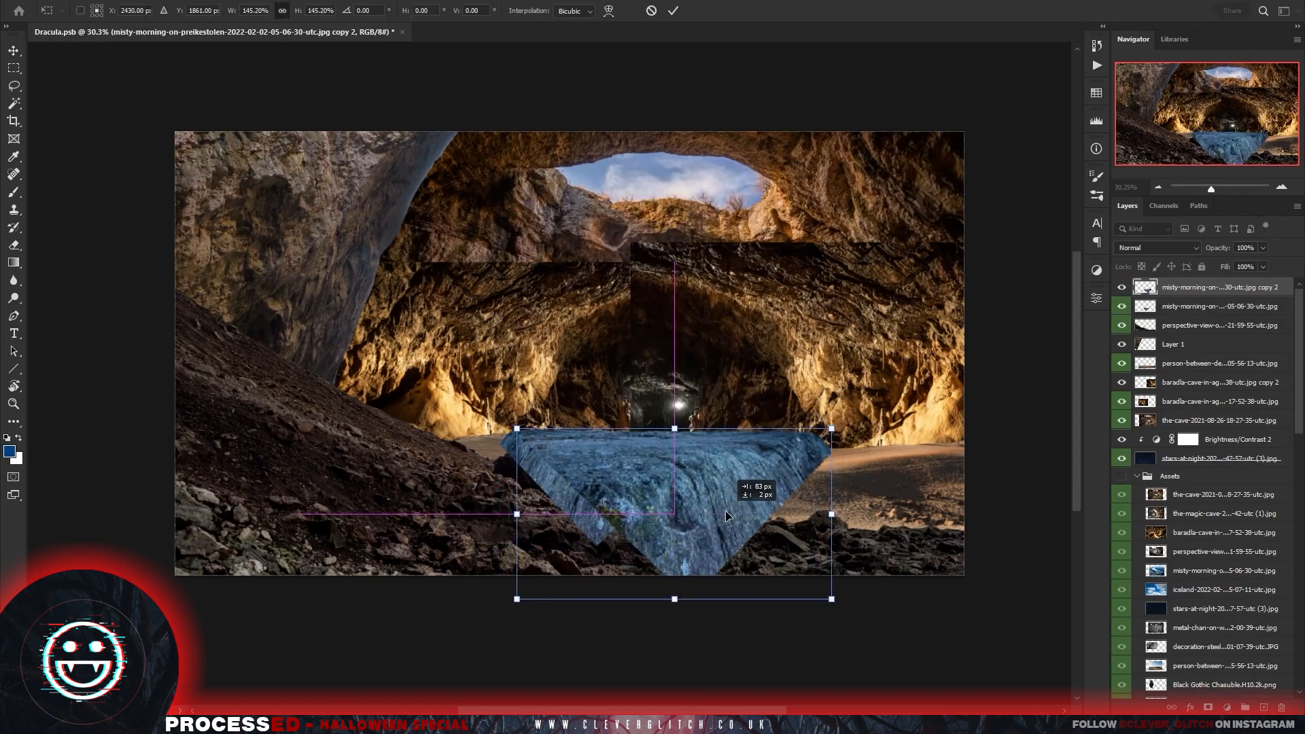
key(Return)
shift+click(1191, 309)
drag(1191, 309, 1185, 342)
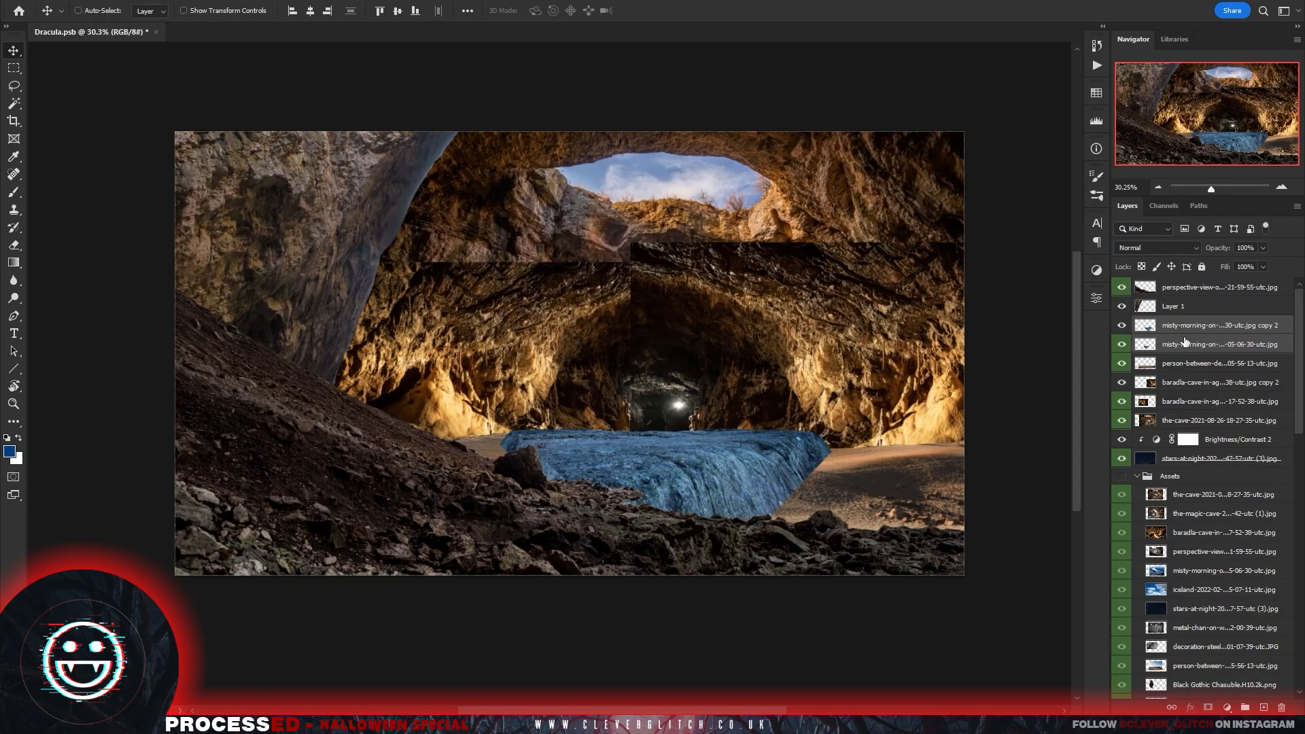
key(ctrl+plus)
shift+click(1193, 370)
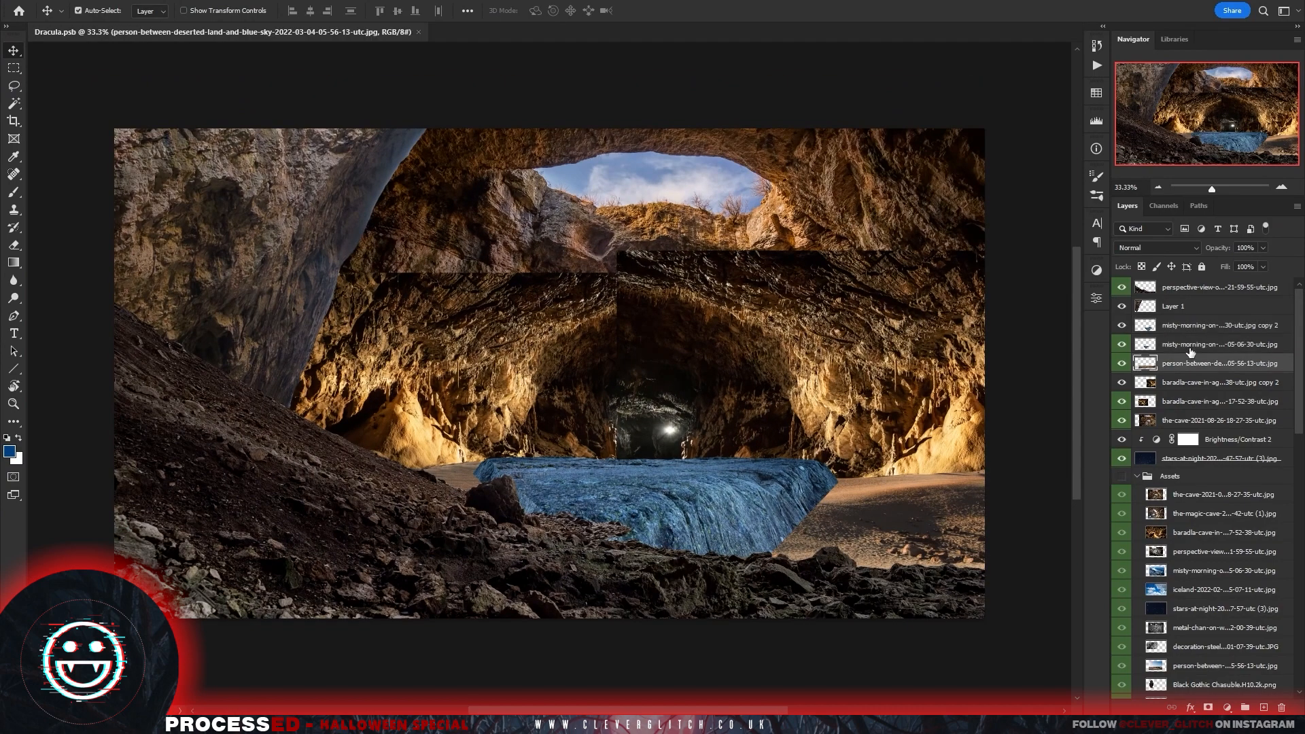
key(Down)
key(Down)
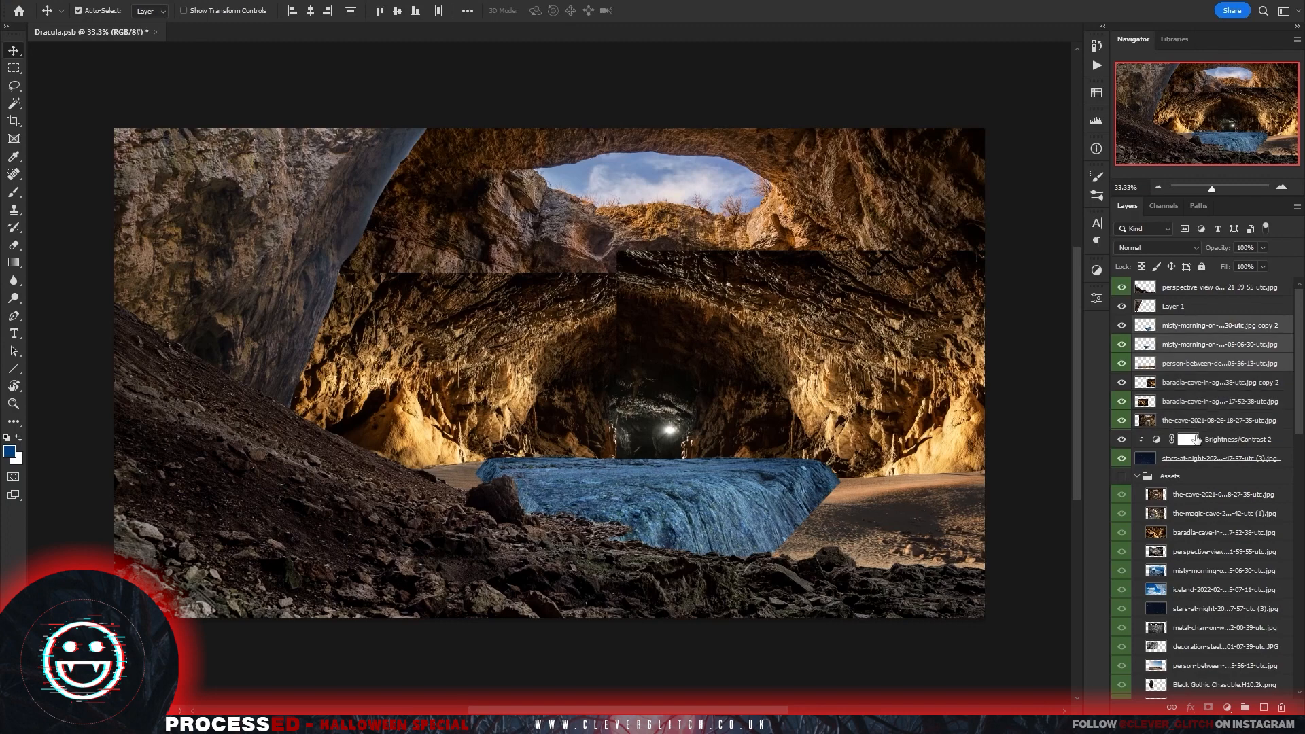
key(ctrl+z)
key(ctrl+z)
click(1096, 45)
click(1013, 584)
click(1013, 614)
Shift the six layers from the misty-morning copy down to the-cave image together about 150 px to the right.
click(1213, 327)
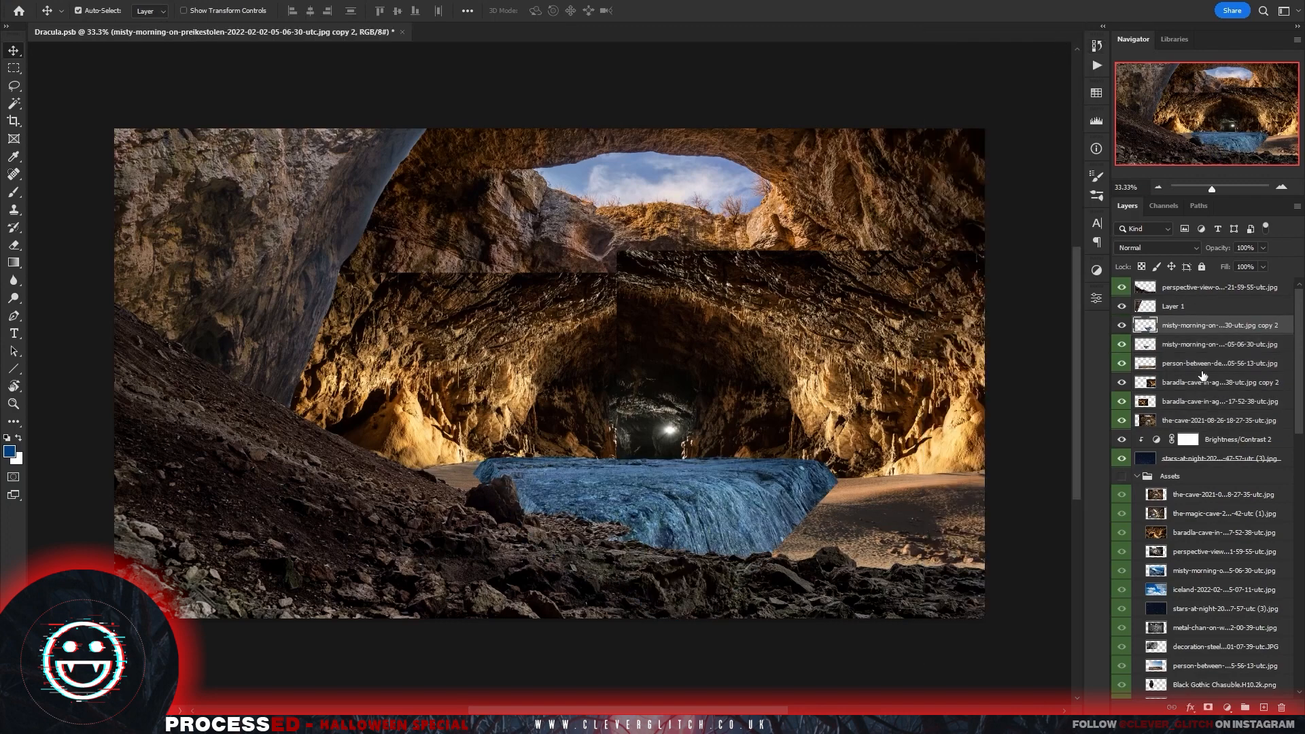
shift+click(1197, 416)
key(shift+Right)
key(shift+Right)
key(shift+Right)
key(shift+Right)
key(shift+Right)
key(shift+Right)
key(shift+Right)
key(shift+Right)
key(shift+Right)
key(shift+Right)
key(shift+Right)
key(shift+Right)
key(shift+Right)
key(shift+Right)
key(shift+Right)
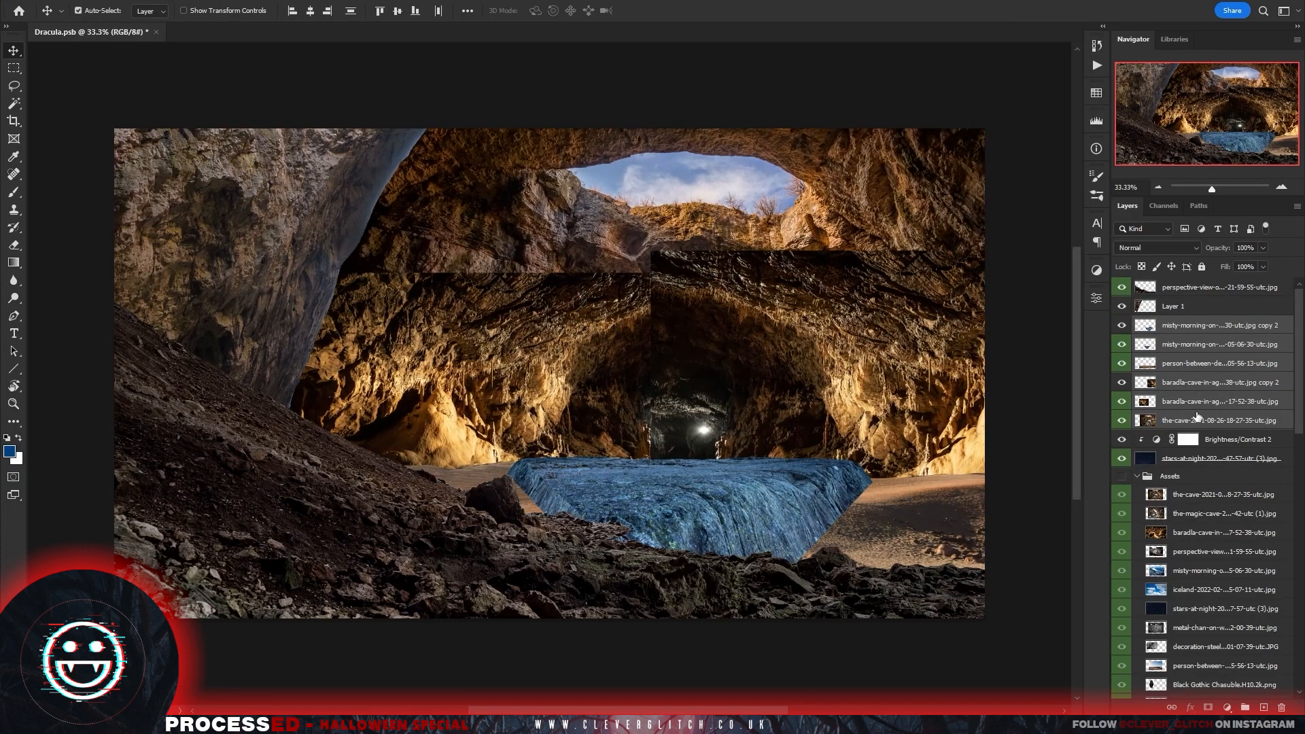
Lower the perspective-view foreground rocks slightly to uncover more of the blue ledge.
click(1225, 286)
drag(634, 593, 635, 603)
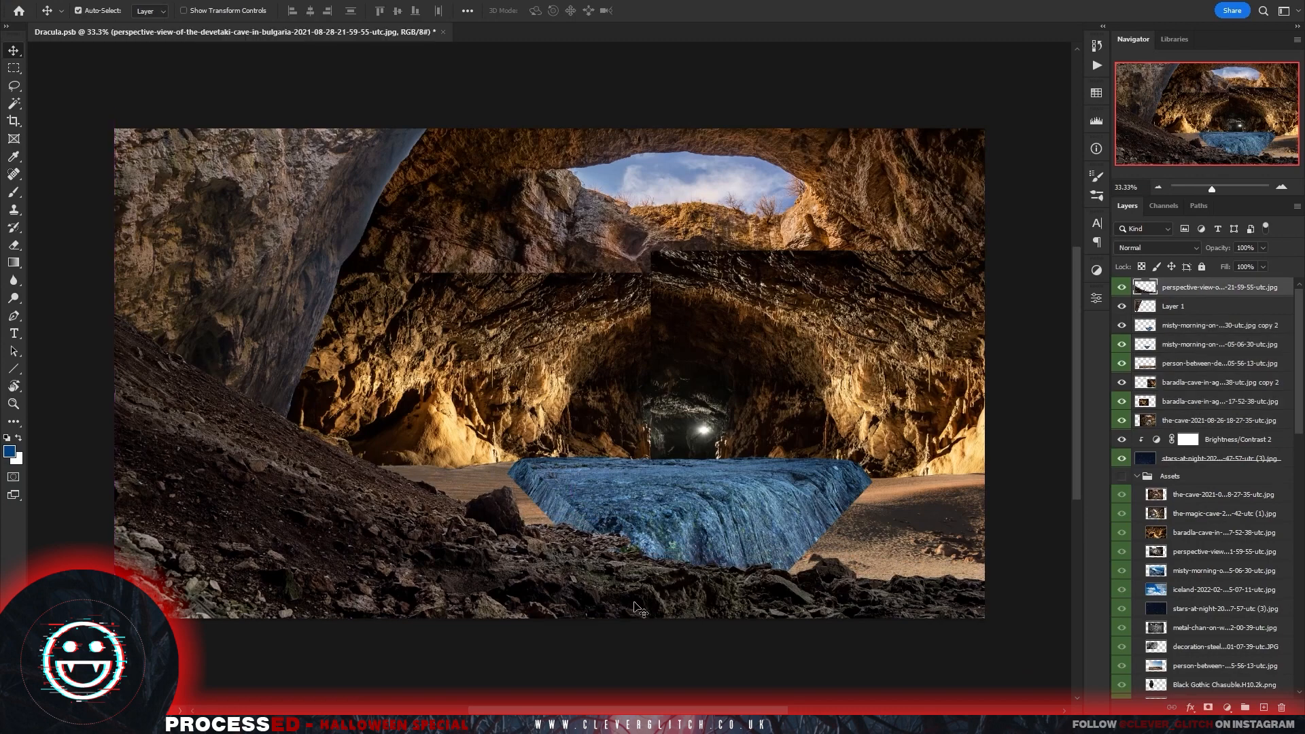
Hide the foreground, ledge, sand, baradla-cave and starry sky layers, leaving the-cave image visible and selected.
drag(1122, 287, 1122, 401)
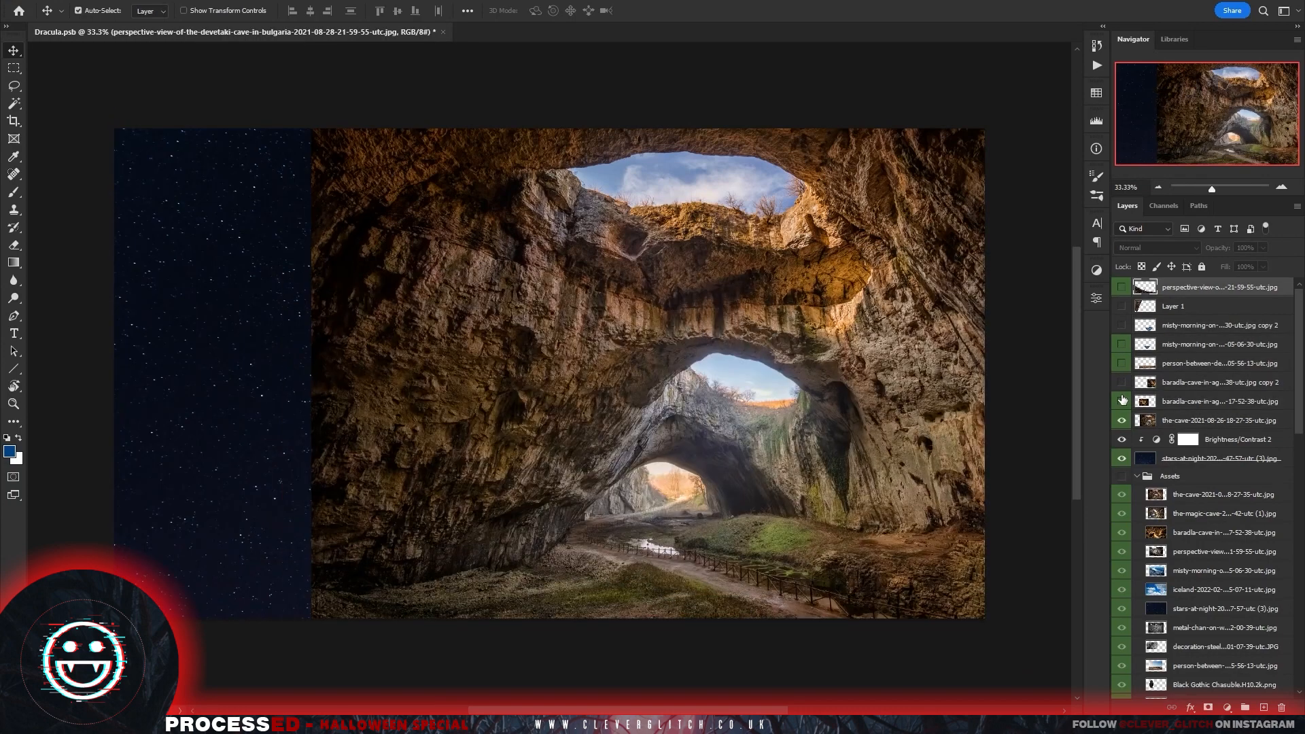
click(1122, 459)
click(1210, 421)
Select the sky inside the upper cave opening and add the missed cloud areas to the selection with the Lasso.
drag(708, 244, 768, 224)
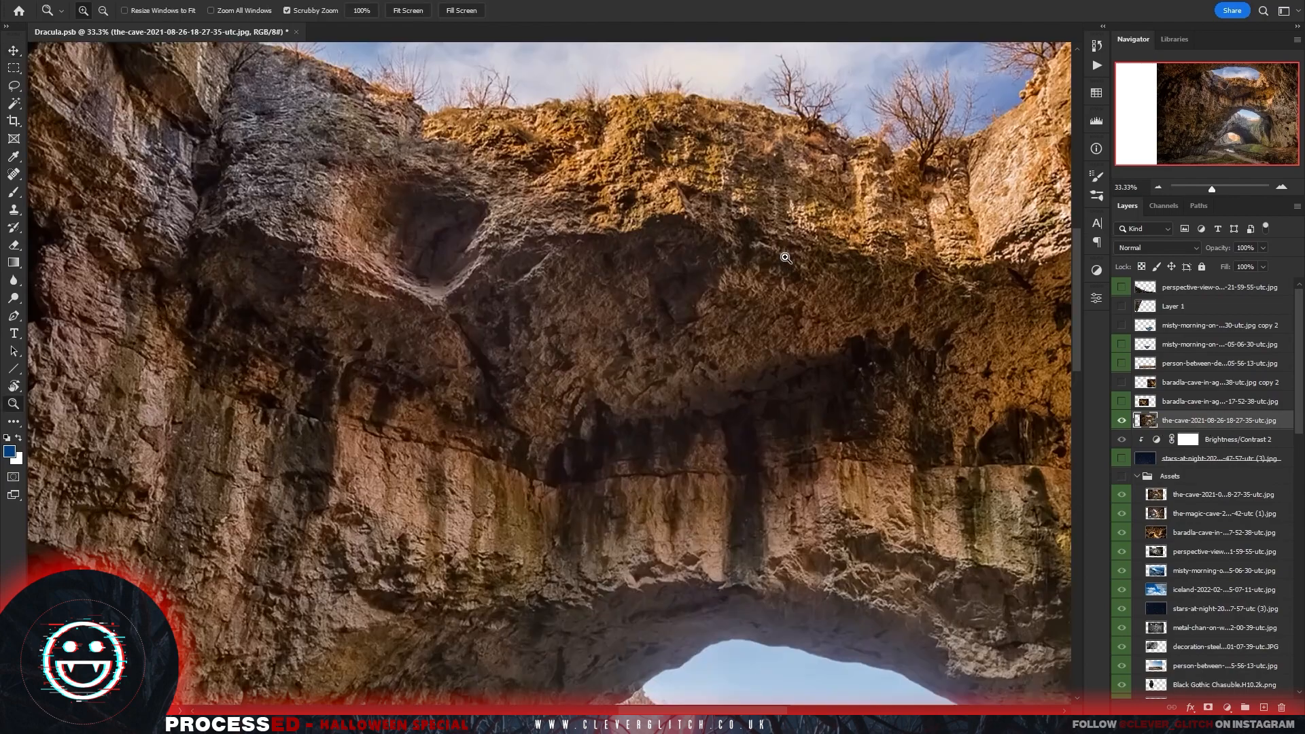
drag(753, 129, 737, 431)
click(154, 1)
click(182, 161)
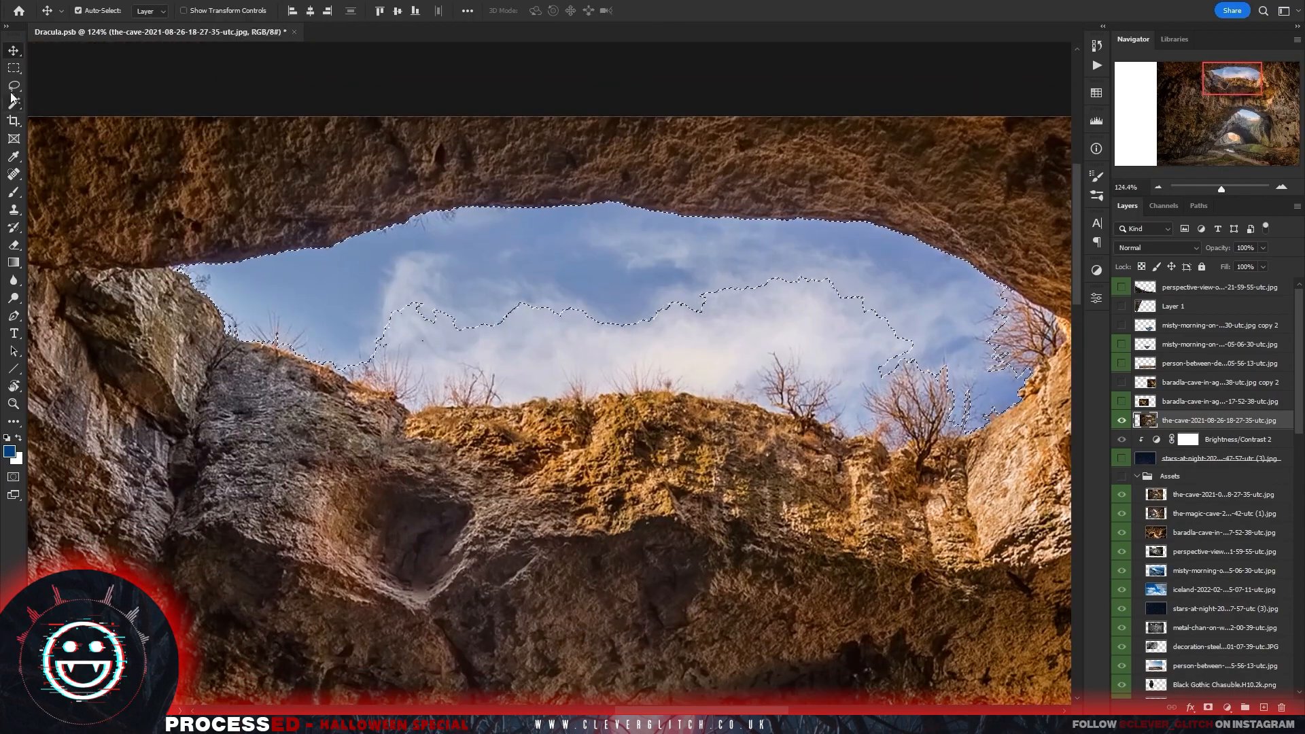
key(l)
mouse_move(388, 328)
mouse_down()
mouse_move(592, 347)
mouse_move(877, 322)
mouse_up()
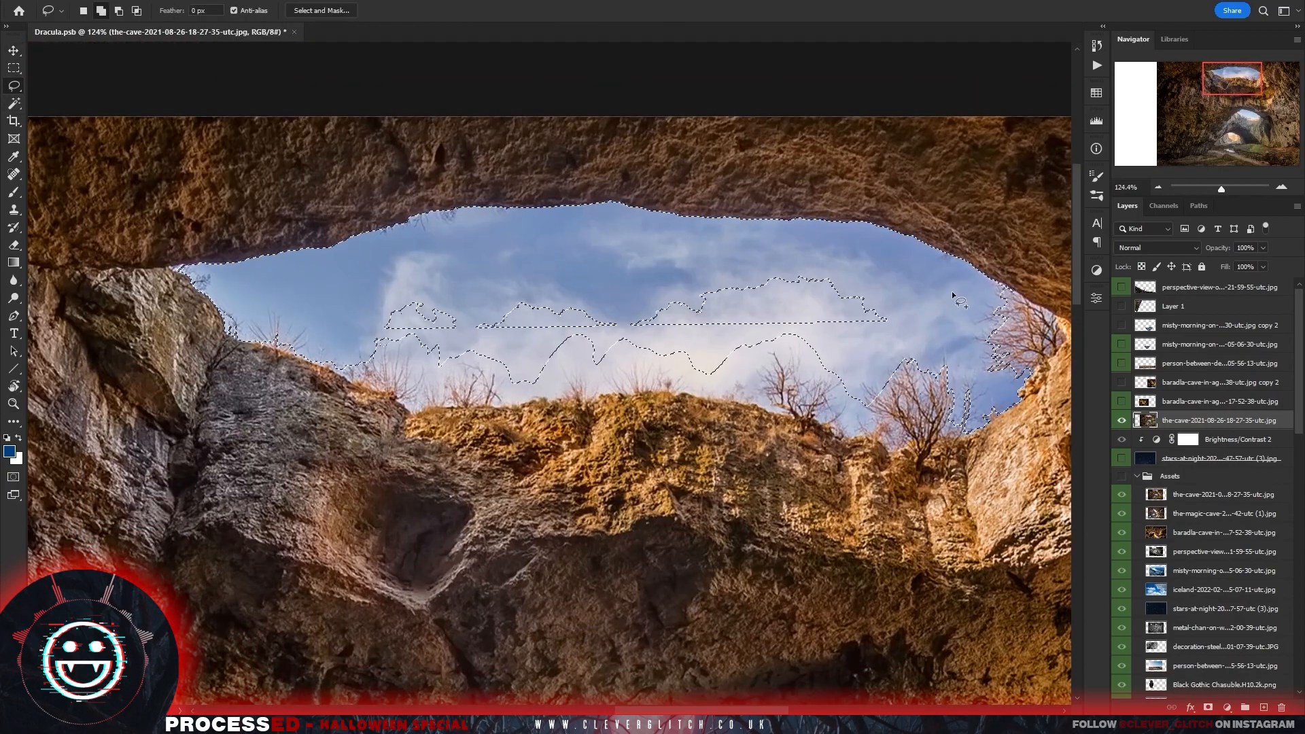
mouse_move(952, 292)
mouse_down()
mouse_move(355, 306)
mouse_move(367, 332)
mouse_up()
Subtract the thin branches and stems at the far left corner of the opening from the sky selection with the Lasso.
key(z)
drag(198, 289, 283, 291)
key(l)
mouse_move(283, 290)
mouse_down()
mouse_move(401, 412)
mouse_move(221, 328)
mouse_move(320, 343)
mouse_move(309, 389)
mouse_up()
drag(309, 389, 355, 373)
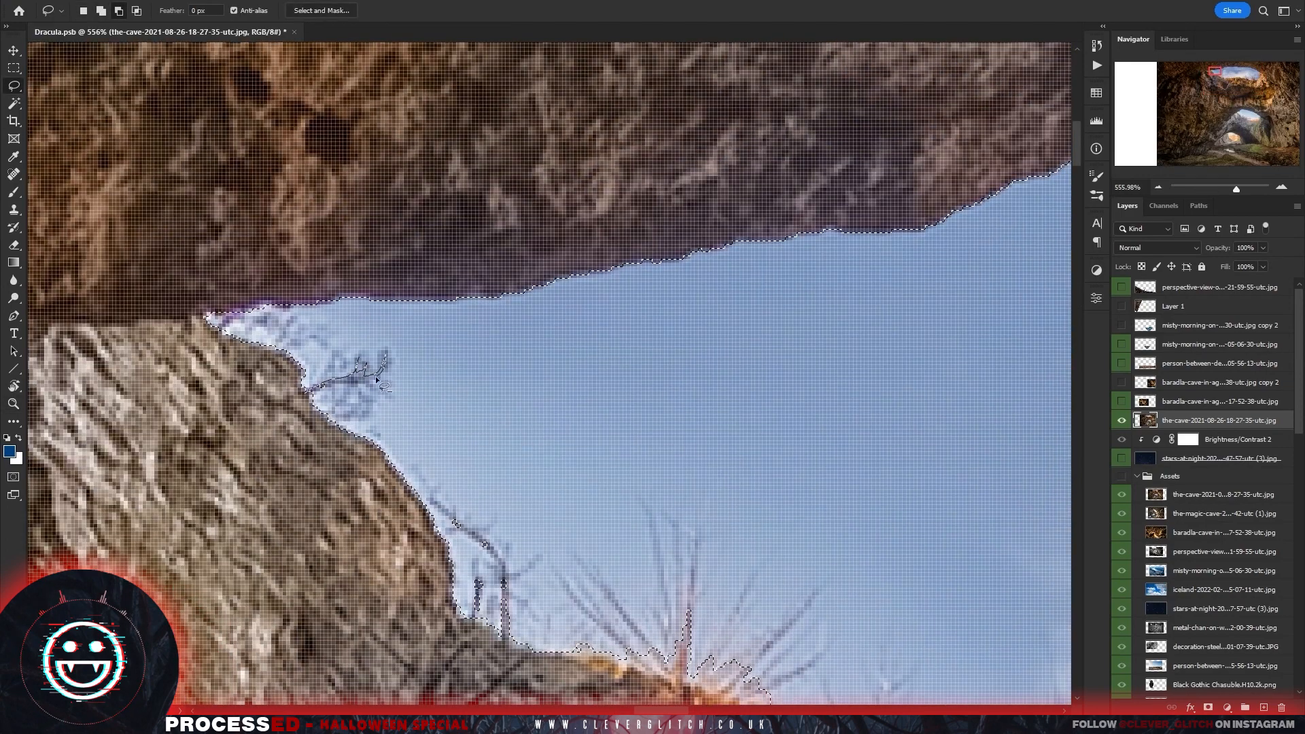
mouse_move(471, 621)
mouse_down()
mouse_move(477, 570)
mouse_move(479, 618)
mouse_up()
mouse_move(502, 646)
mouse_down()
mouse_move(504, 583)
mouse_move(504, 648)
mouse_up()
Subtract the spiky bush's twigs on the left rock slope from the sky selection, undoing the last stray stroke.
drag(508, 569, 370, 349)
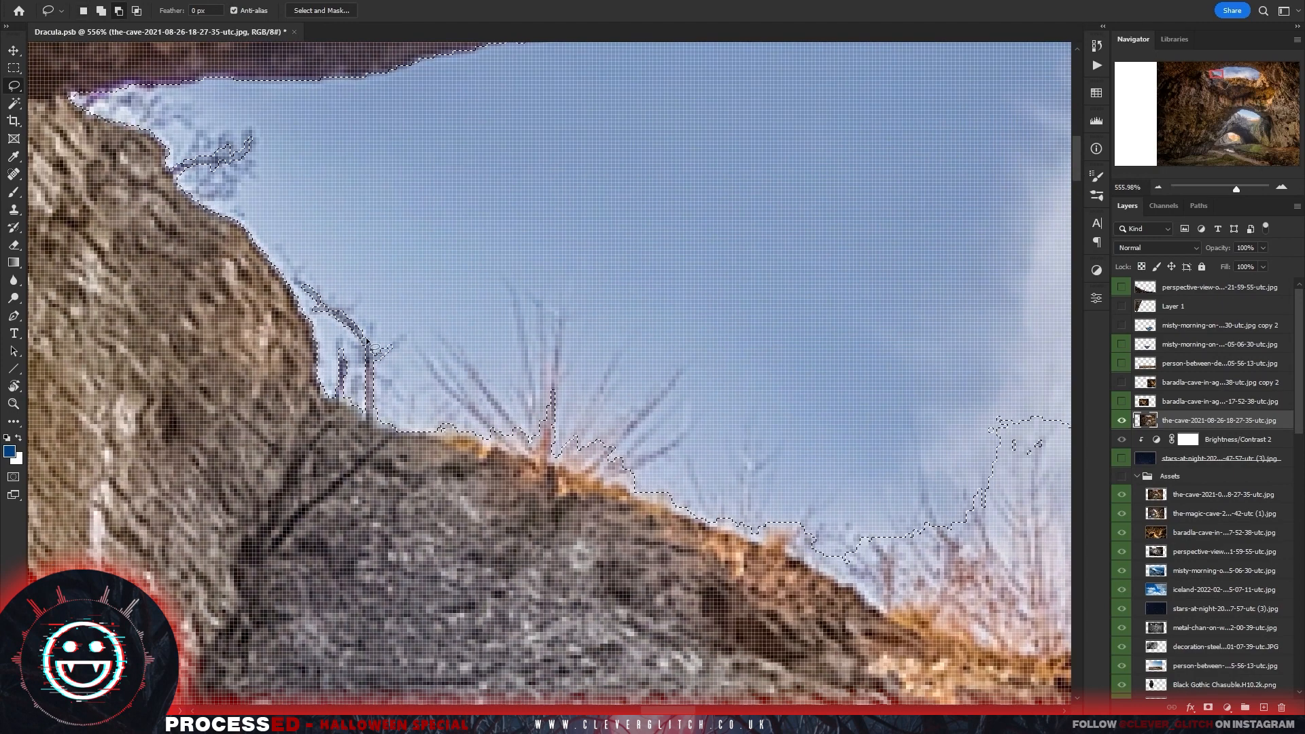
drag(297, 279, 314, 310)
drag(505, 455, 427, 362)
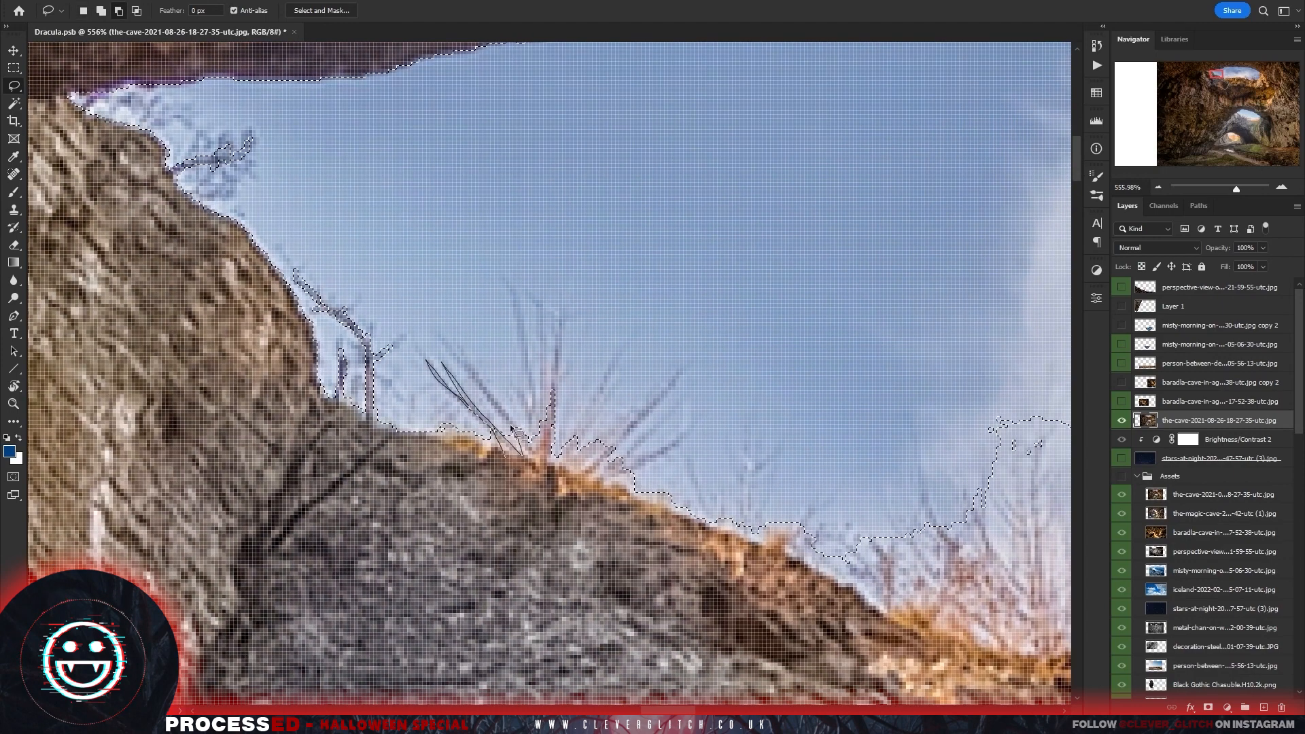
mouse_move(554, 423)
mouse_down()
mouse_move(579, 442)
mouse_move(580, 479)
mouse_move(639, 436)
mouse_move(605, 479)
mouse_move(673, 442)
mouse_move(431, 296)
mouse_up()
mouse_move(401, 345)
mouse_down()
mouse_move(513, 394)
mouse_move(442, 333)
mouse_up()
drag(720, 559, 617, 520)
key(ctrl+z)
Add the unselected sky above the central grassy rim to the selection, following the grass line with the Lasso.
drag(572, 454, 426, 148)
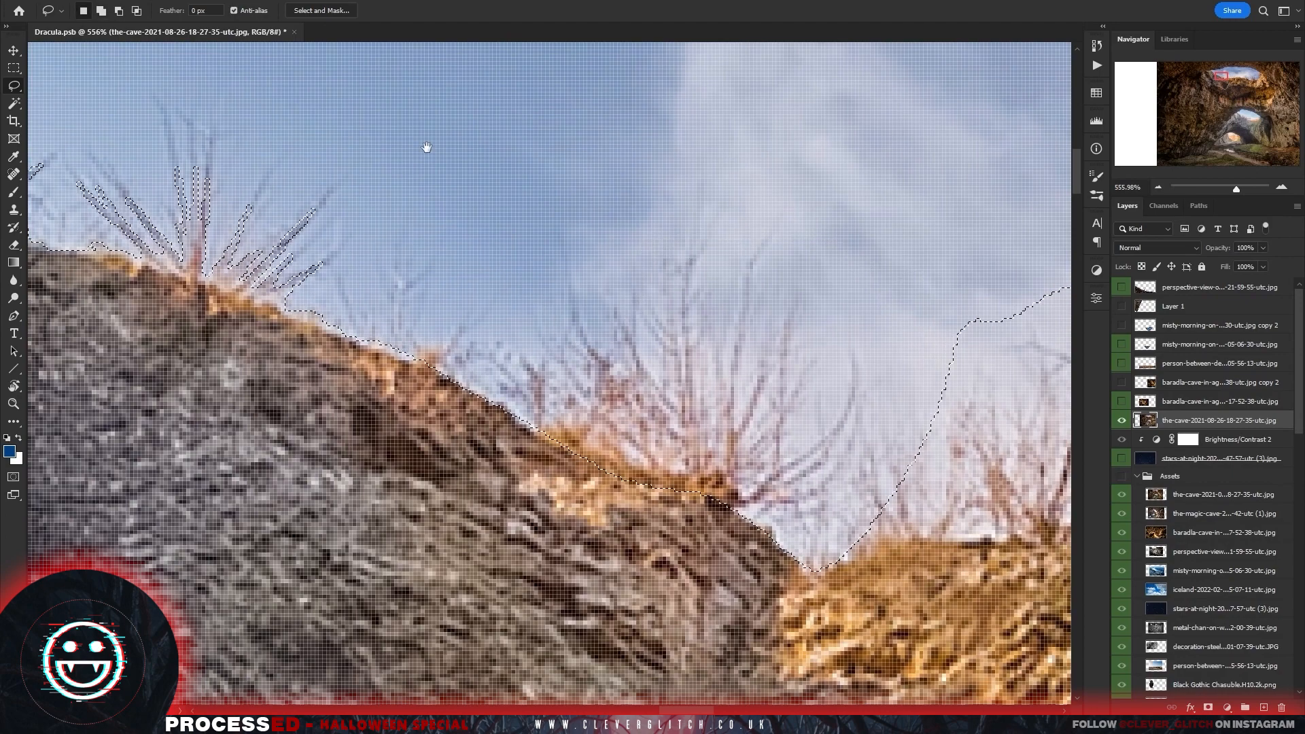
drag(840, 233, 429, 148)
mouse_move(394, 469)
mouse_down()
mouse_move(626, 458)
mouse_move(952, 265)
mouse_up()
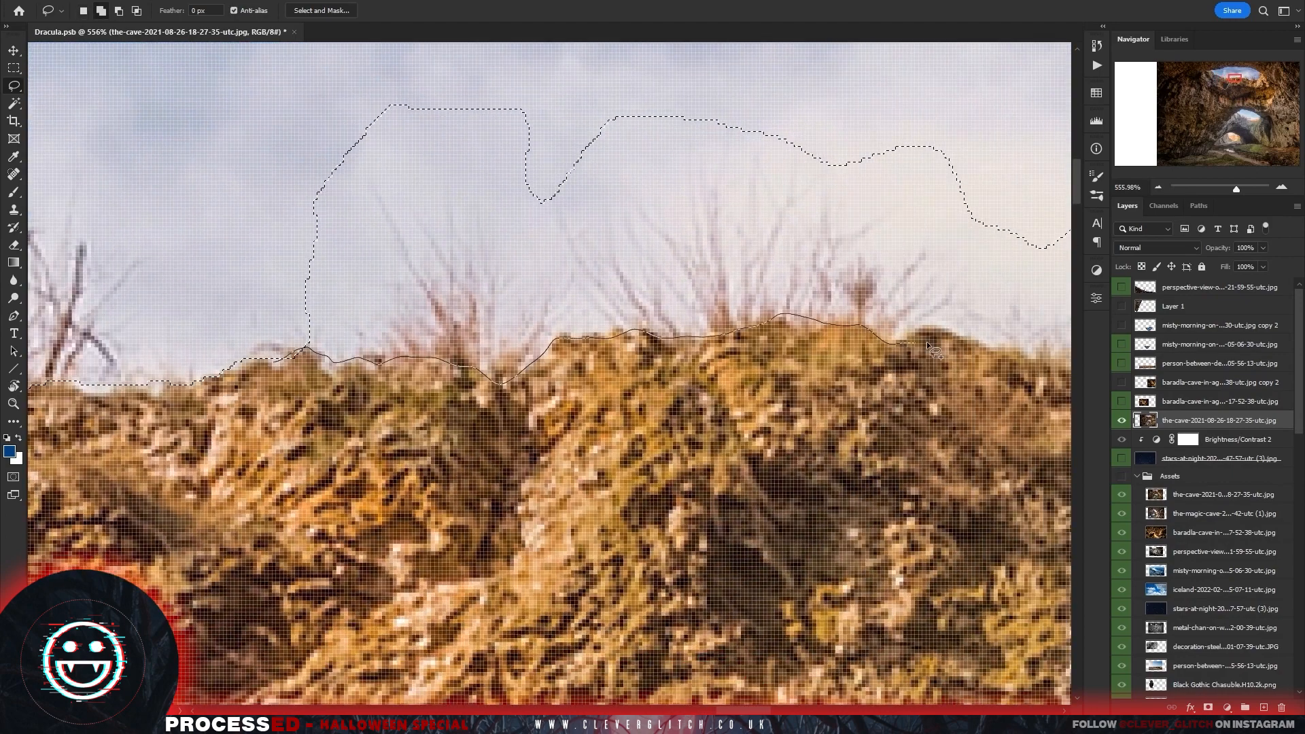
drag(927, 345, 312, 286)
drag(979, 347, 186, 326)
Extend the sky selection over the bare trees on the right side of the opening, down to the rock edge.
scroll(366, 487, down, 6)
drag(867, 191, 999, 284)
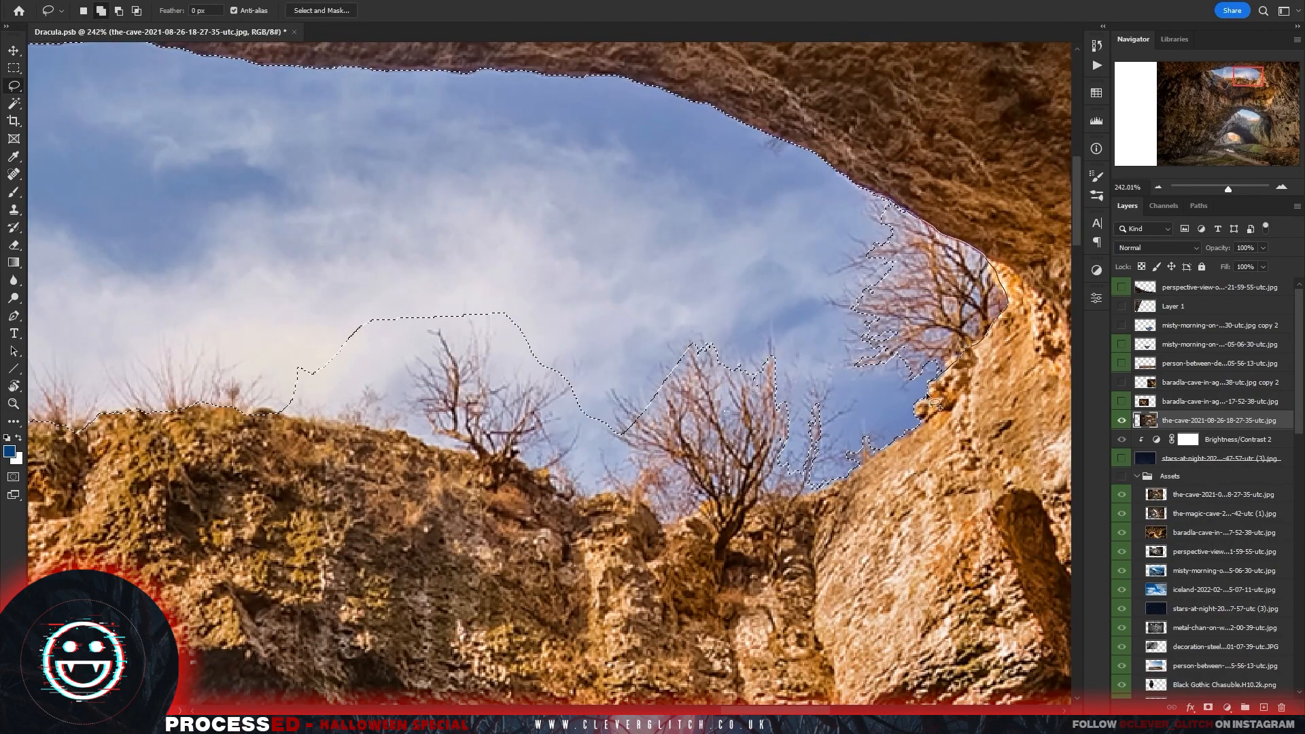
drag(520, 478, 464, 120)
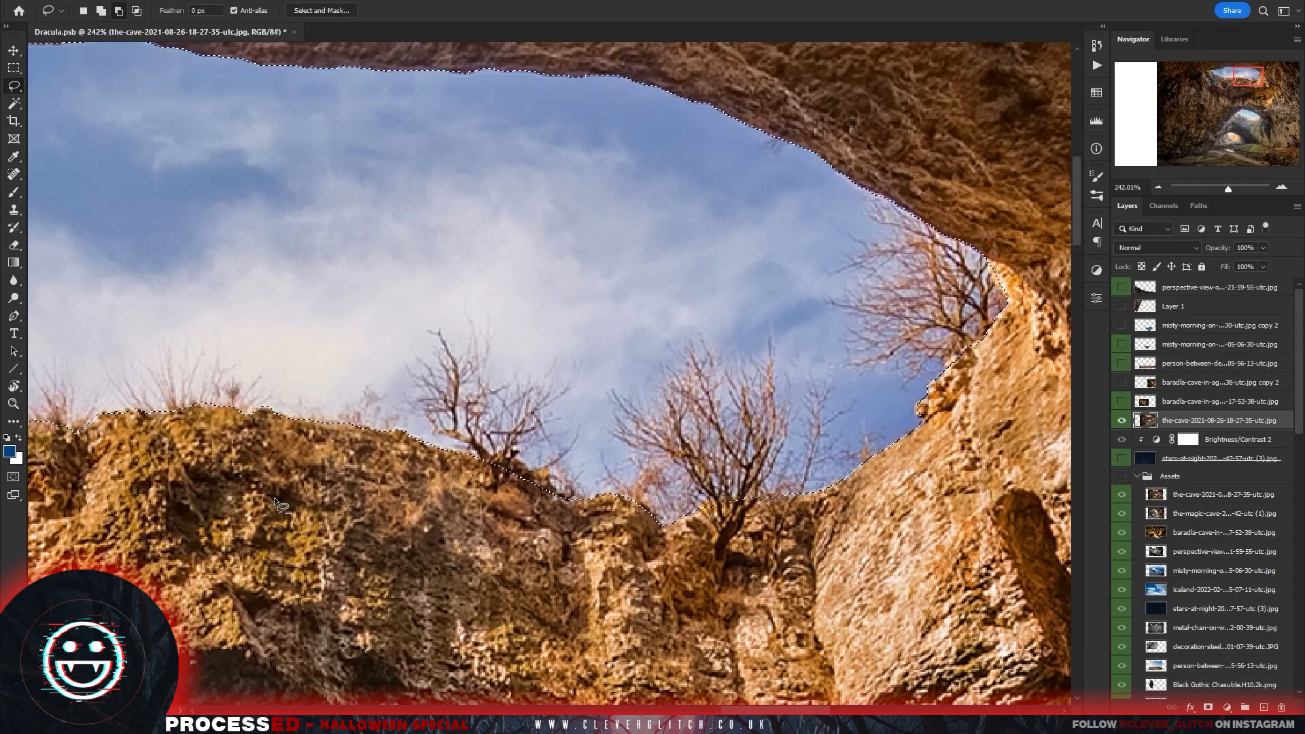
Delete the selected sky from the upper opening of the cave layer and clear the selection.
scroll(548, 530, down, 8)
scroll(587, 508, up, 12)
mouse_move(89, 470)
mouse_down()
mouse_move(587, 508)
mouse_move(422, 244)
mouse_move(352, 252)
mouse_up()
scroll(421, 272, down, 8)
drag(904, 272, 642, 360)
scroll(591, 476, down, 7)
key(Delete)
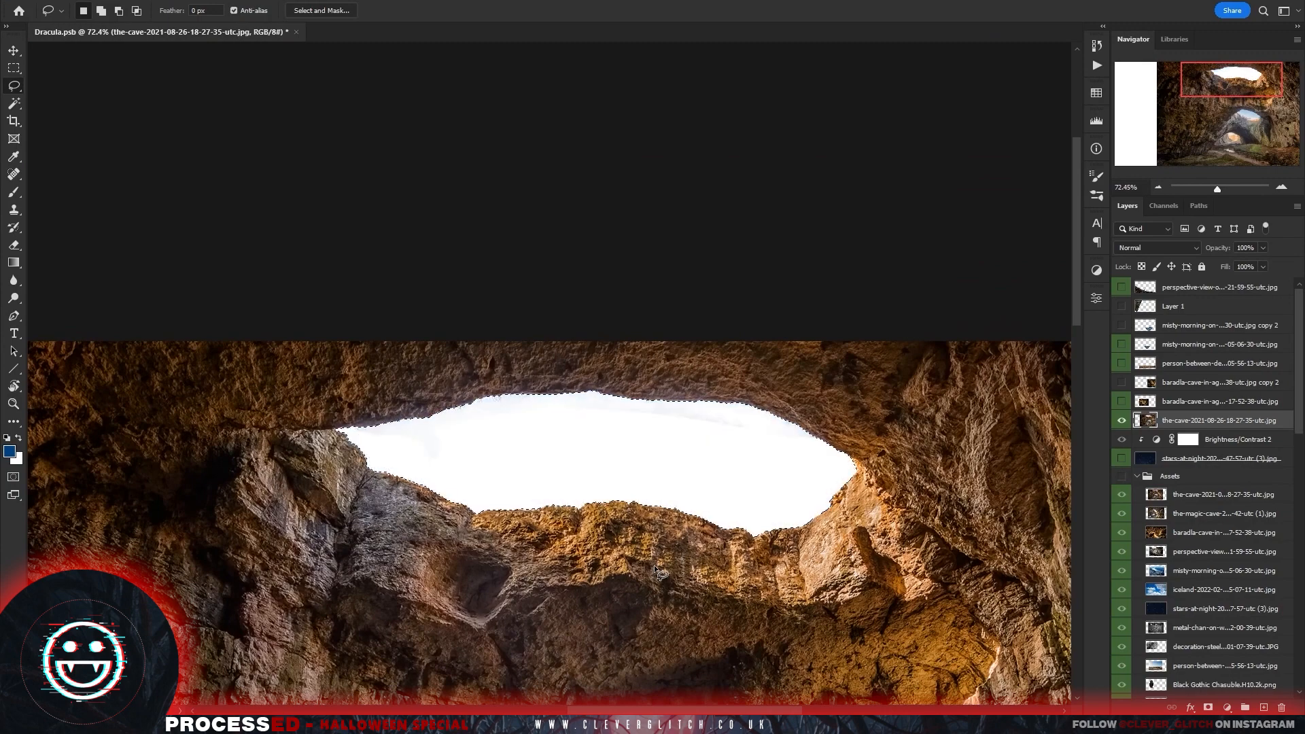
key(ctrl+d)
Lasso the leftover sky haze along the opening's left rock slope, delete it and deselect.
drag(724, 480, 809, 480)
drag(248, 355, 685, 490)
key(Delete)
key(ctrl+d)
drag(340, 407, 790, 432)
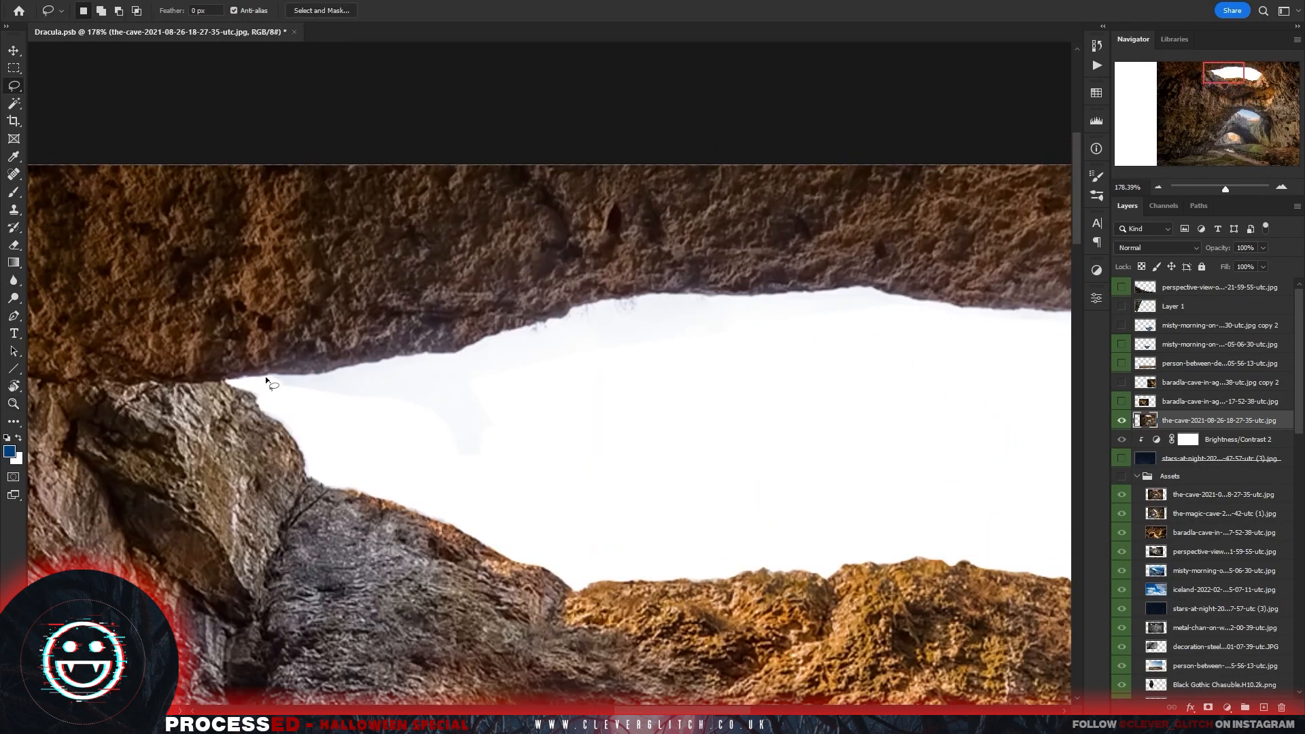
drag(745, 294, 877, 285)
key(Delete)
key(ctrl+d)
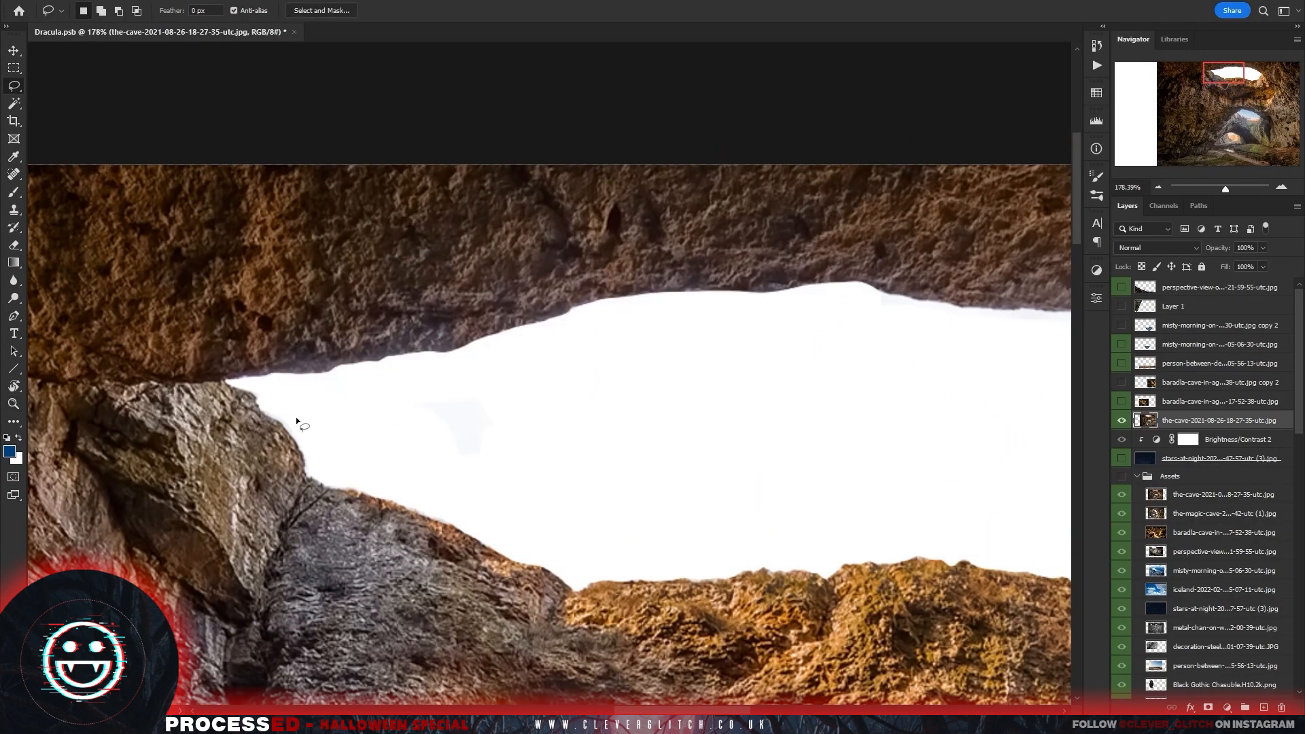
key(ctrl+z)
key(ctrl+z)
key(ctrl+z)
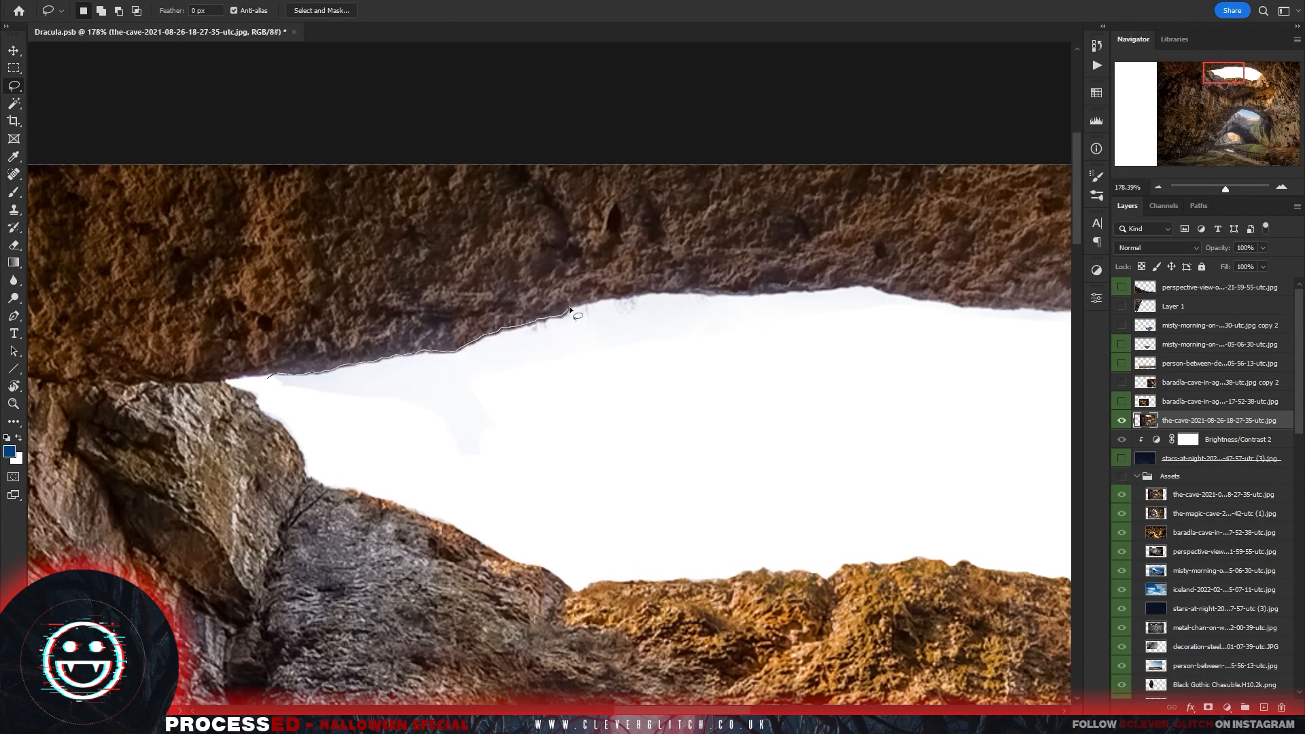
Delete the leftover sky strips along the opening's ceiling edge, from its left corner across to the right side, using Lasso selections.
key(Delete)
key(ctrl+d)
mouse_move(949, 305)
mouse_down()
mouse_move(281, 376)
mouse_move(322, 396)
mouse_up()
key(Delete)
drag(765, 442, 255, 473)
drag(437, 337, 489, 340)
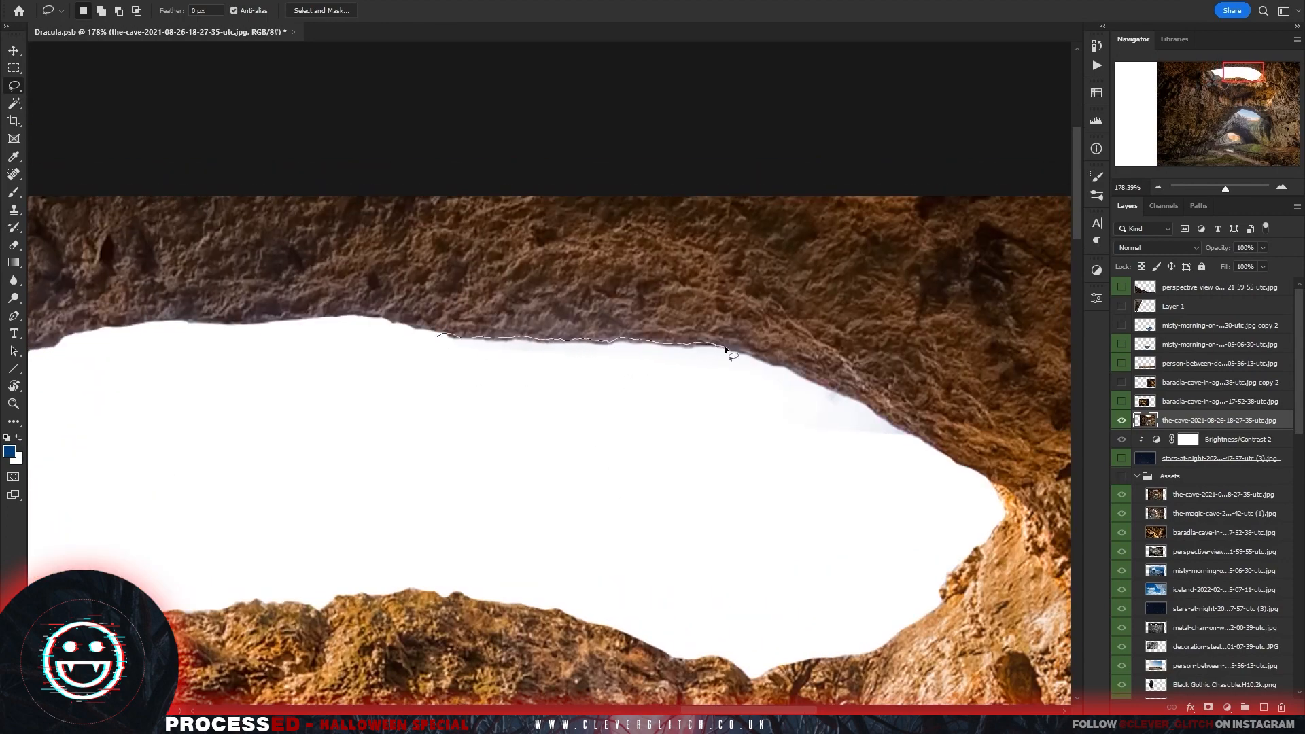
drag(849, 397, 361, 381)
key(Delete)
Lasso and delete the pale fringe along the grassy lower rim of the opening, then deselect.
drag(693, 673, 665, 469)
mouse_move(664, 469)
mouse_down()
mouse_move(476, 469)
mouse_move(741, 469)
mouse_up()
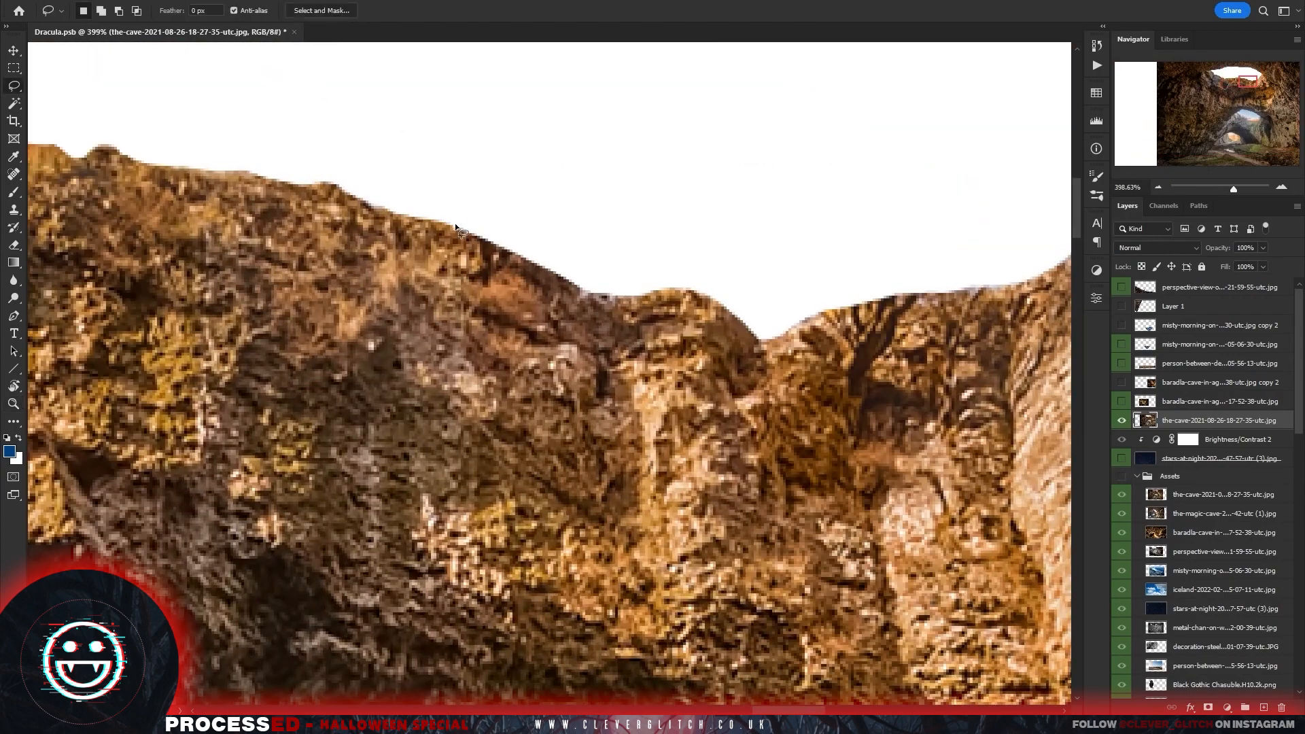
drag(818, 306, 454, 217)
key(Delete)
key(ctrl+d)
drag(781, 322, 472, 393)
drag(473, 394, 530, 381)
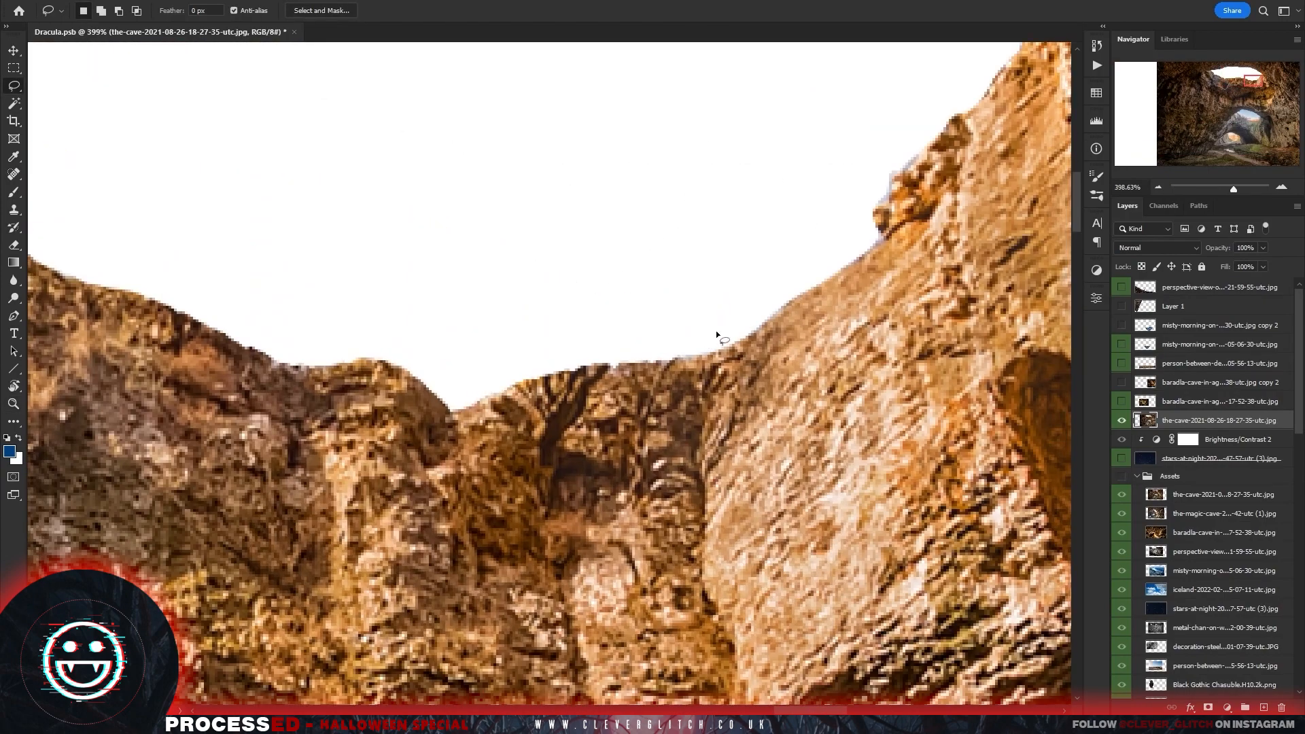
key(ctrl+d)
Show the stars-at-night layer and delete the remaining fringe along the opening's left rock slope with the Lasso.
drag(882, 305, 735, 543)
mouse_move(735, 544)
mouse_down()
mouse_move(688, 594)
mouse_move(623, 486)
mouse_move(633, 421)
mouse_up()
click(1122, 458)
drag(470, 251, 585, 251)
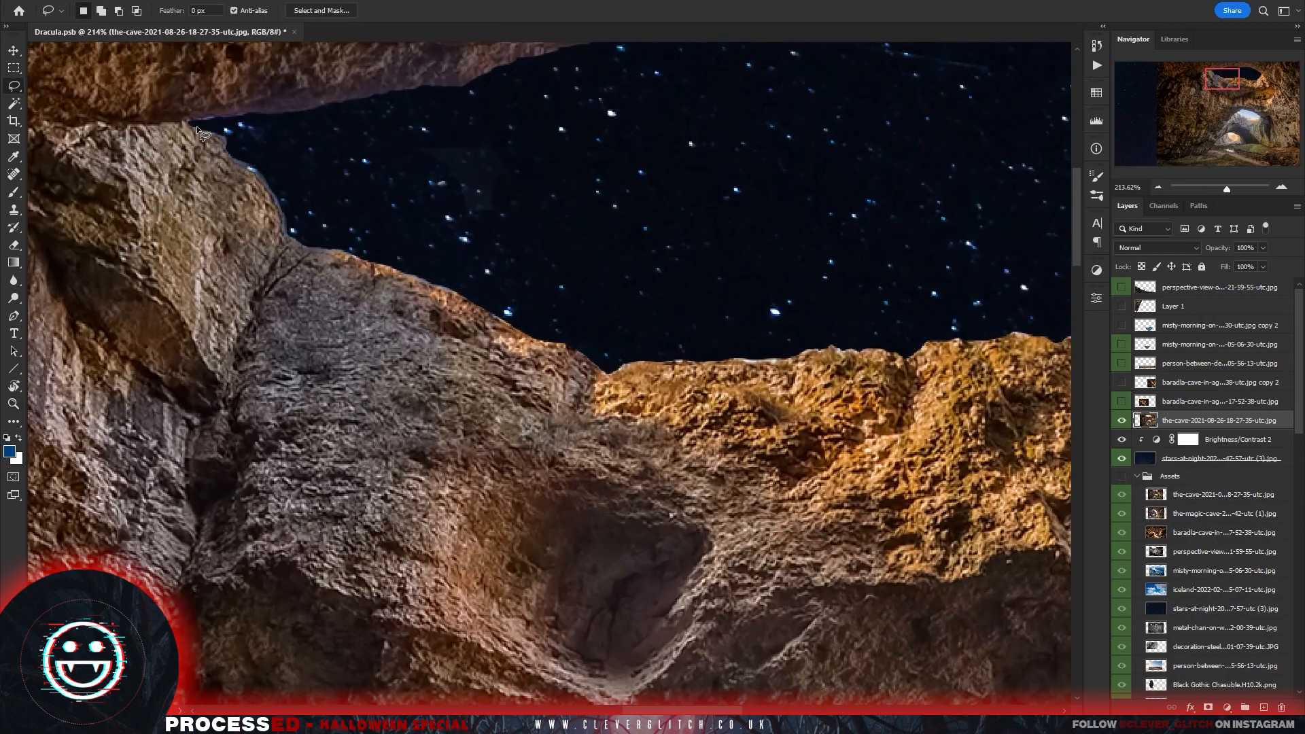
drag(284, 148, 219, 117)
key(Delete)
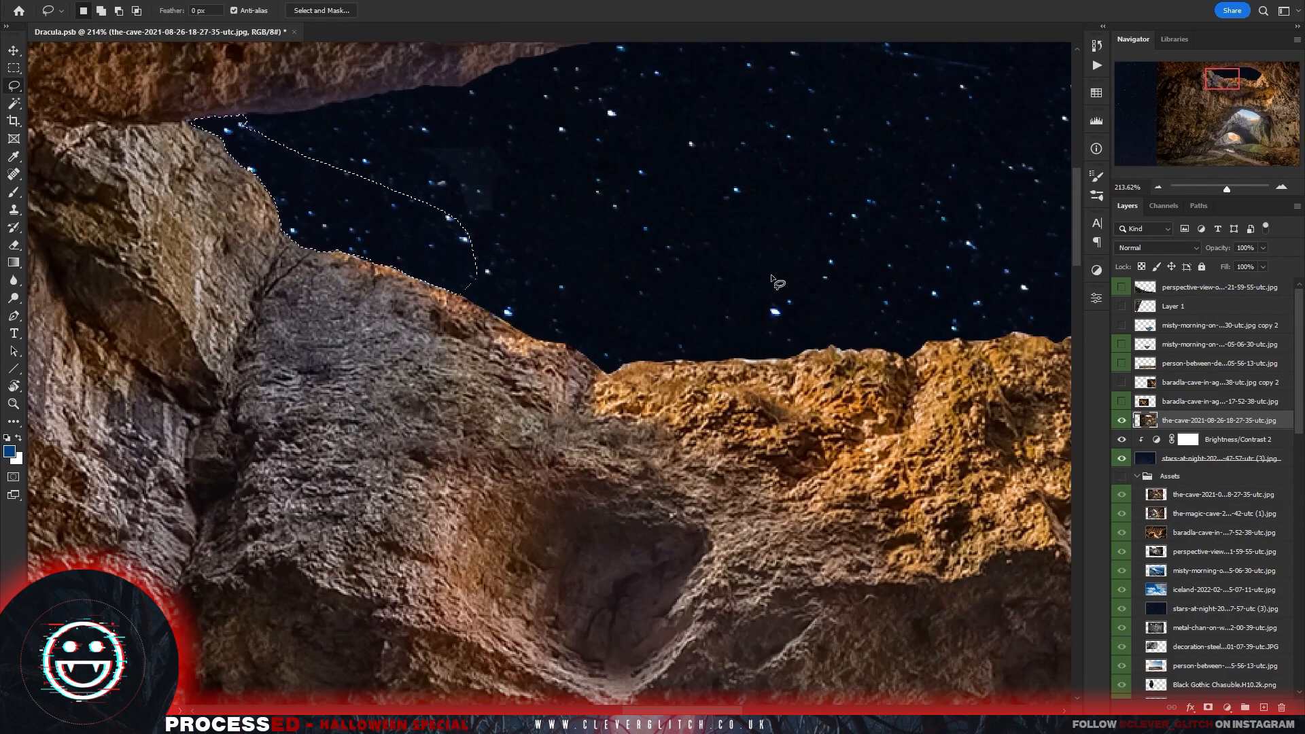
drag(778, 283, 340, 299)
key(ctrl+d)
Show the two baradla-cave layers over the lower part of the cavern.
mouse_move(927, 387)
mouse_down()
mouse_move(626, 490)
mouse_move(615, 429)
mouse_move(748, 427)
mouse_up()
click(1123, 382)
click(1121, 401)
Choose the Sampled Brush 7 1 brush and set its opacity to 56%.
key(b)
click(98, 11)
click(26, 248)
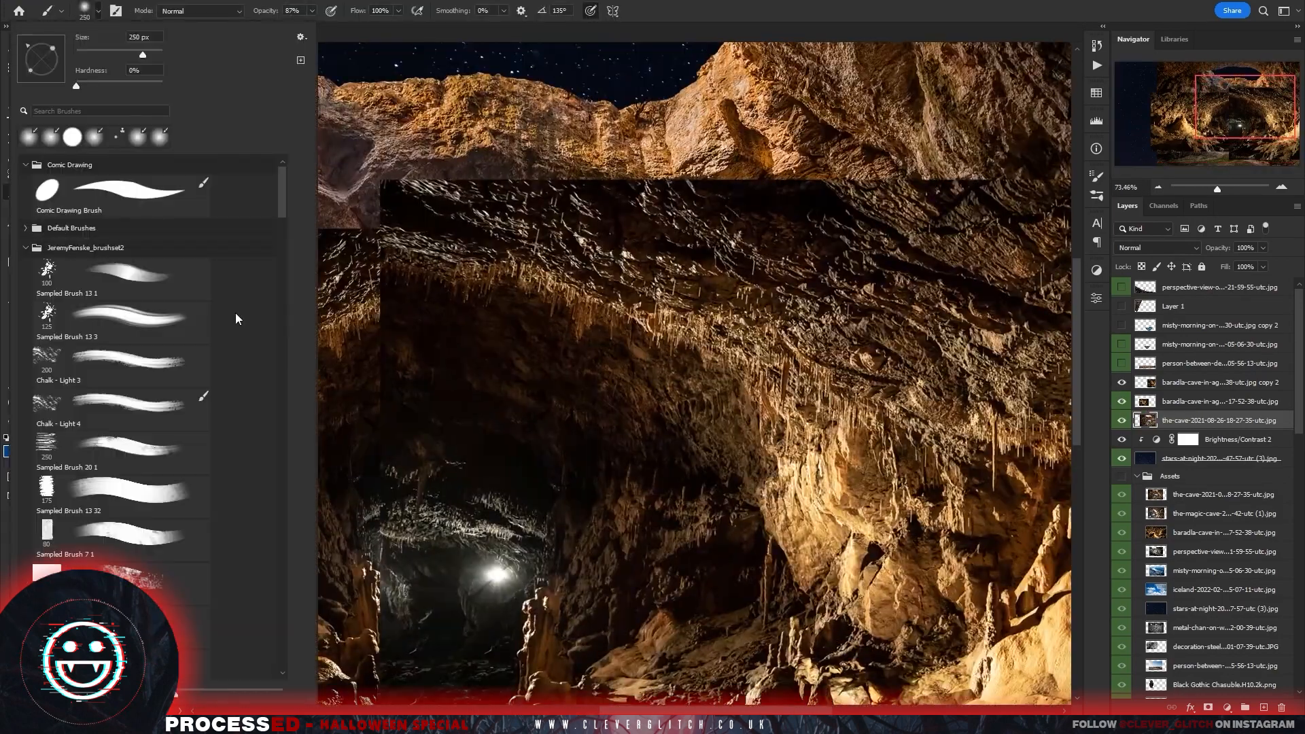
double_click(108, 536)
click(312, 11)
drag(293, 25, 332, 26)
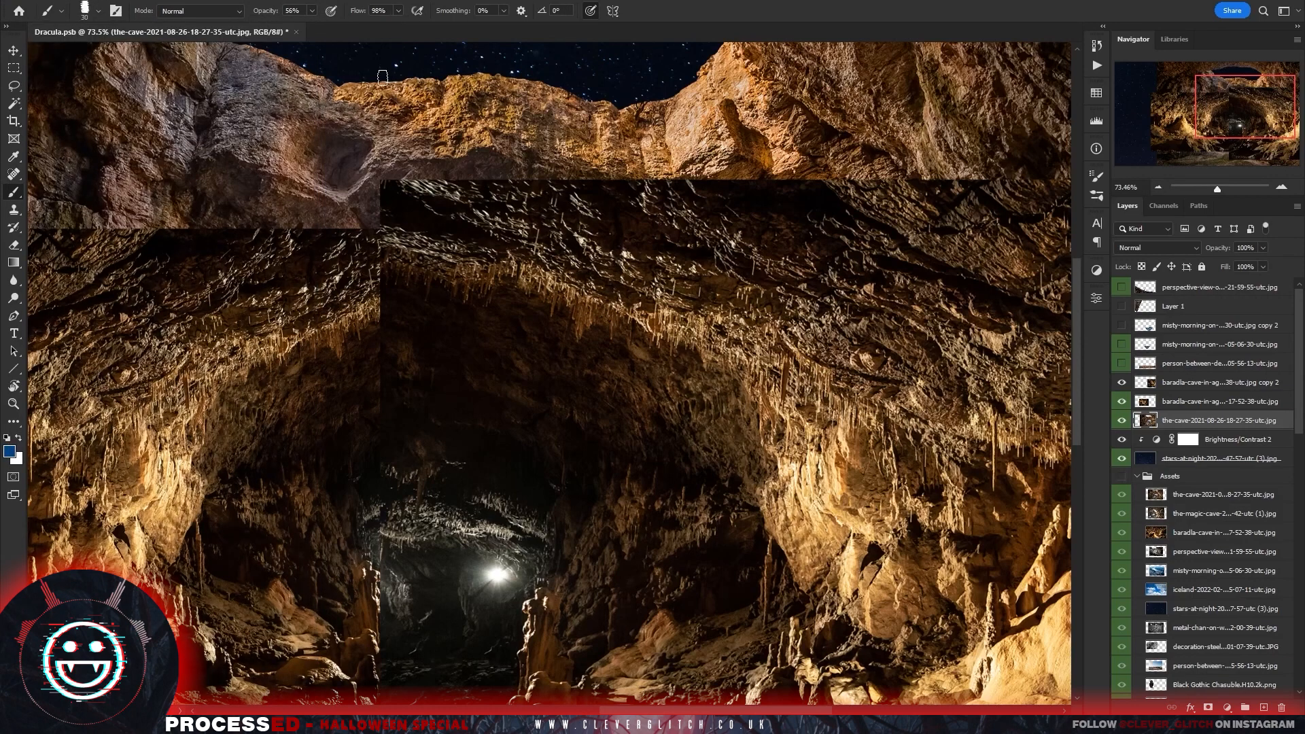
Add a layer mask to the baradla-cave layer and another to its copy 2.
click(1219, 401)
click(1208, 707)
click(1220, 382)
click(1208, 707)
Paint black on the mask of baradla-cave copy 2 to blend its hard upper edge into the rock above.
key(z)
drag(612, 398, 558, 408)
key(b)
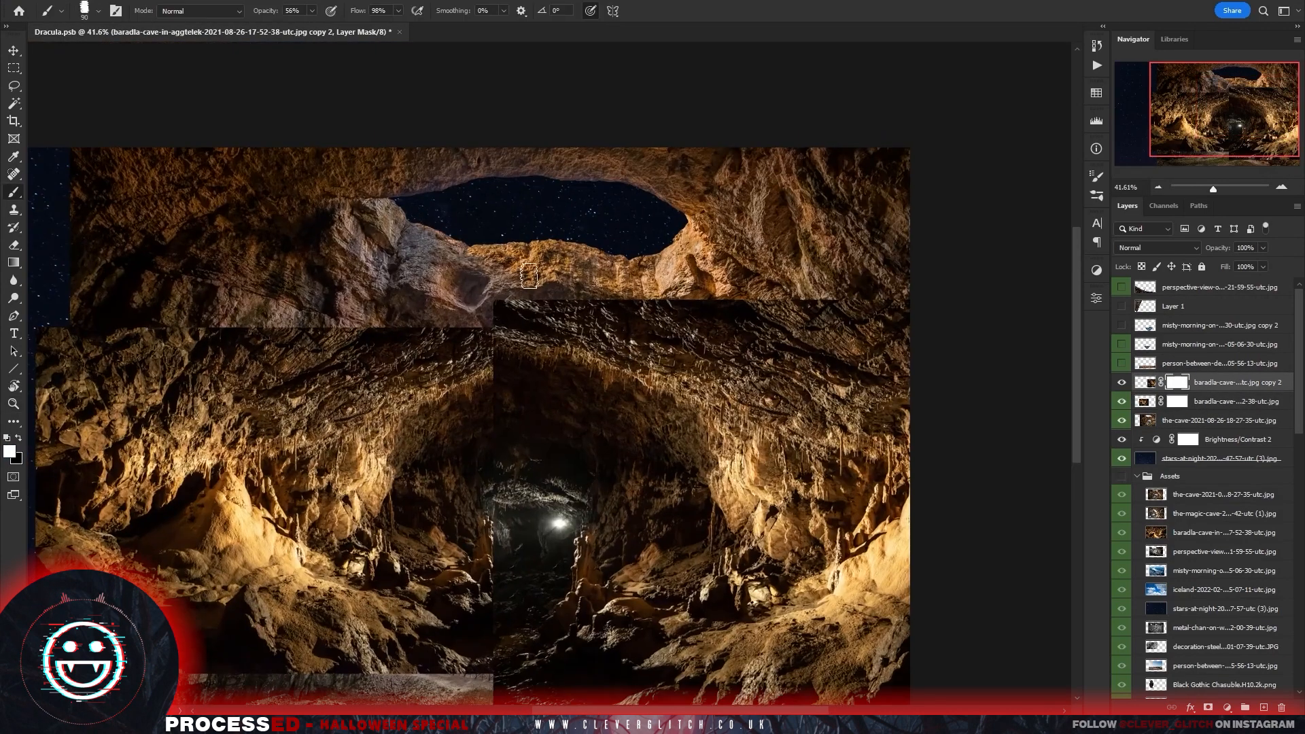
mouse_move(512, 280)
mouse_down()
mouse_move(600, 286)
mouse_move(645, 310)
mouse_move(713, 275)
mouse_move(887, 306)
mouse_up()
mouse_move(515, 309)
mouse_down()
mouse_move(542, 329)
mouse_move(595, 207)
mouse_up()
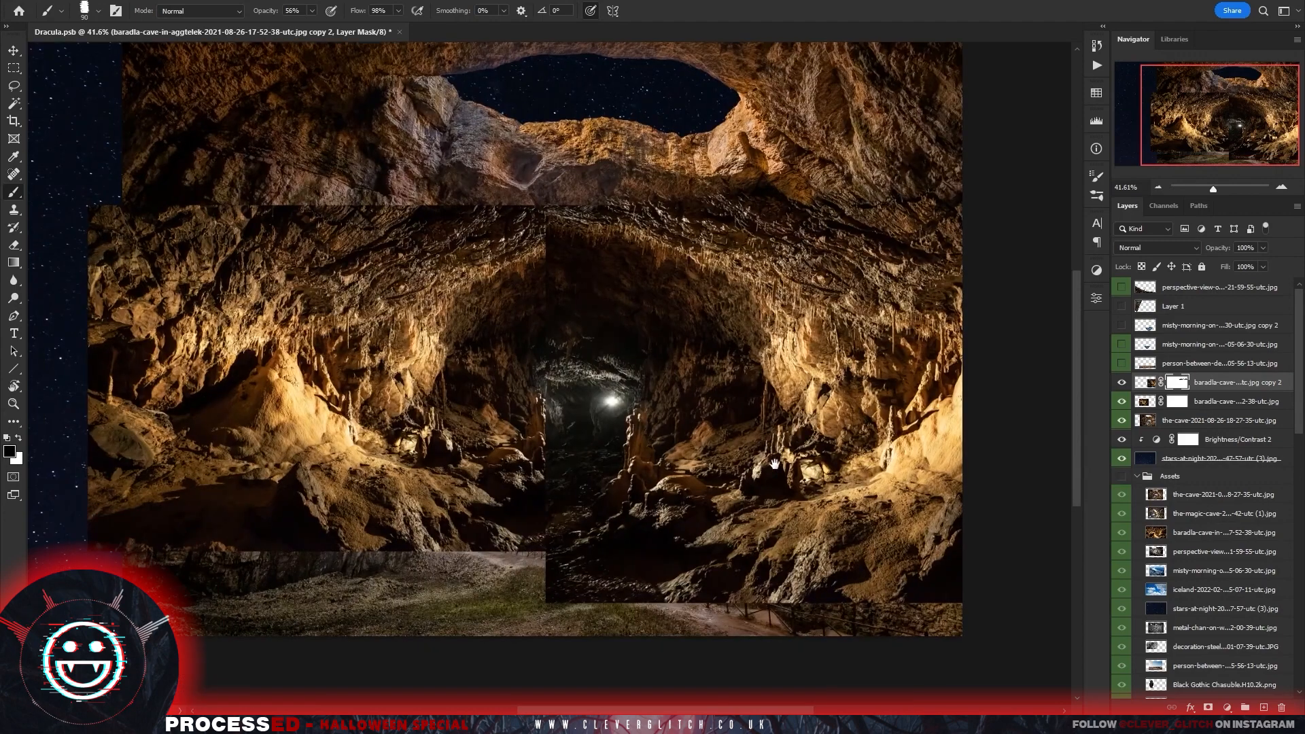
Mask out the upper edge of the baradla-cave layer and the central vertical seam of its copy 2.
click(1178, 402)
mouse_move(92, 217)
mouse_down()
mouse_move(148, 201)
mouse_move(207, 223)
mouse_move(370, 202)
mouse_up()
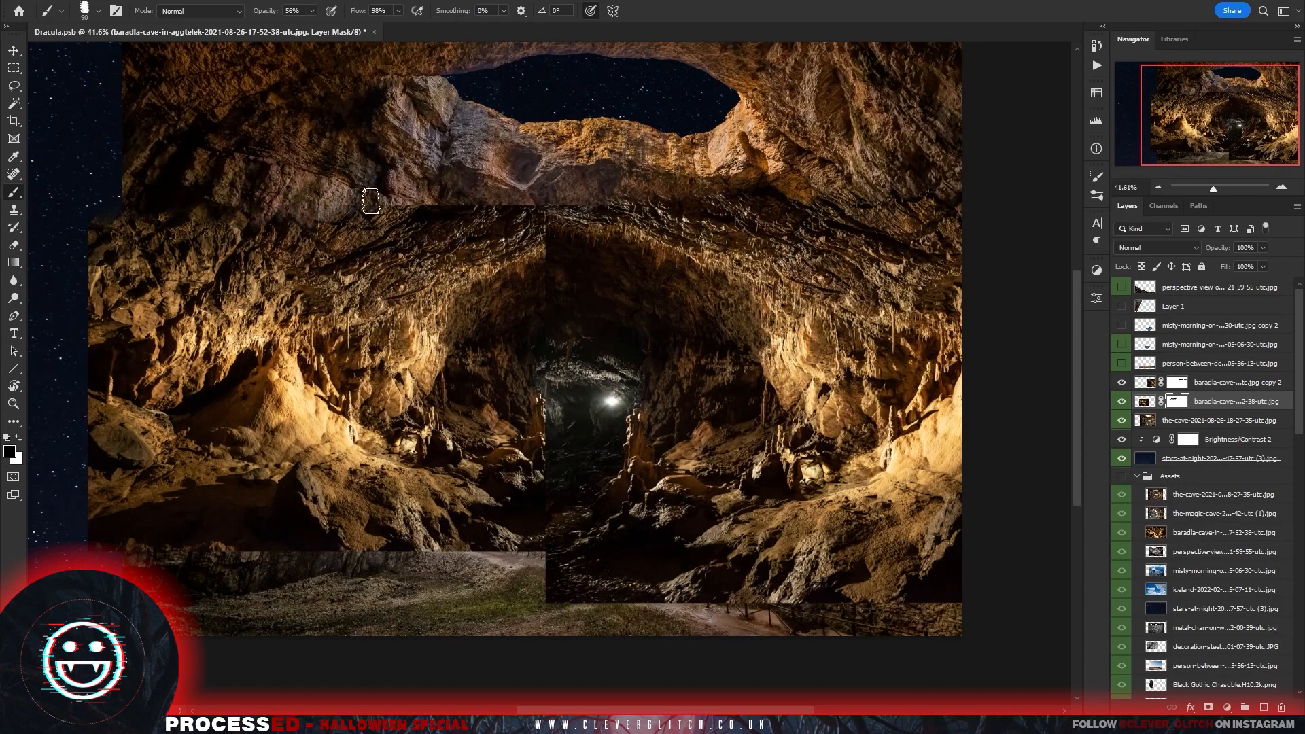
click(1177, 382)
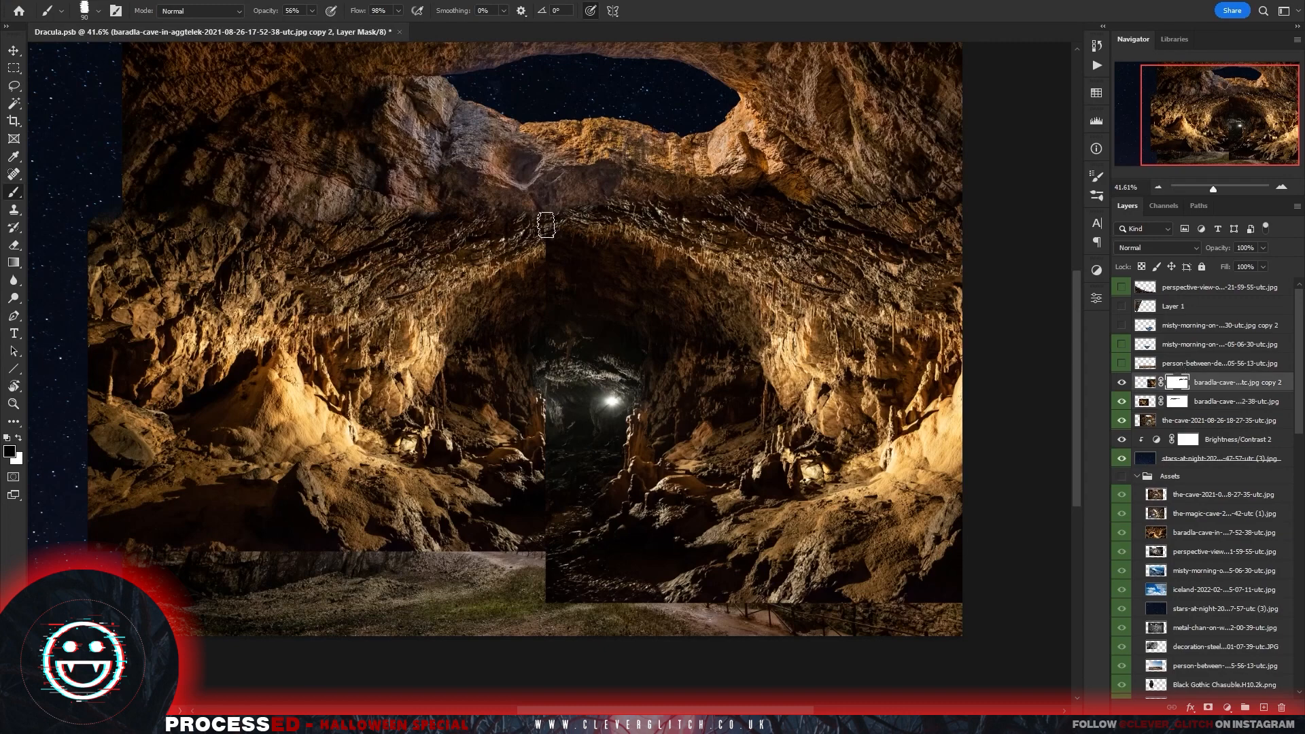
drag(541, 218, 546, 430)
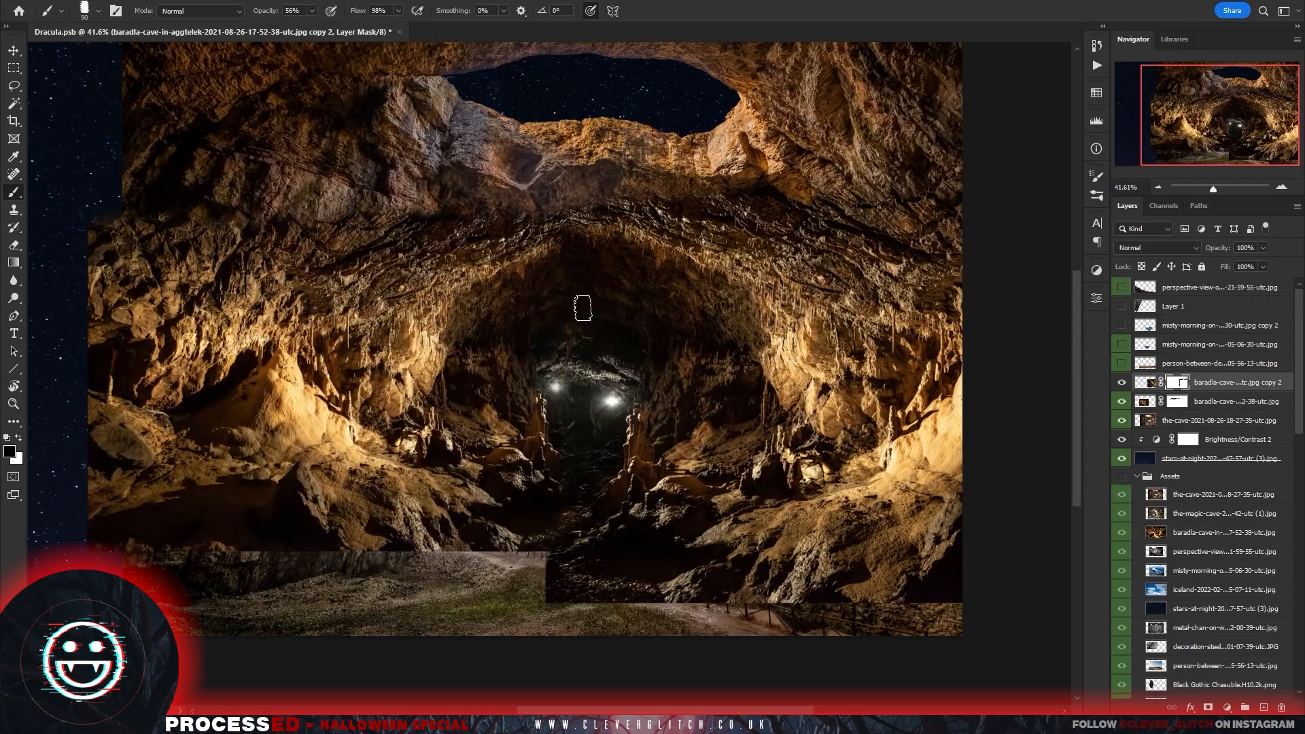
Show the sand, perspective-view rock slope and Layer 1 layers, and move Layer 1 to the top of the stack.
click(1178, 402)
scroll(403, 190, down, 2)
click(1121, 364)
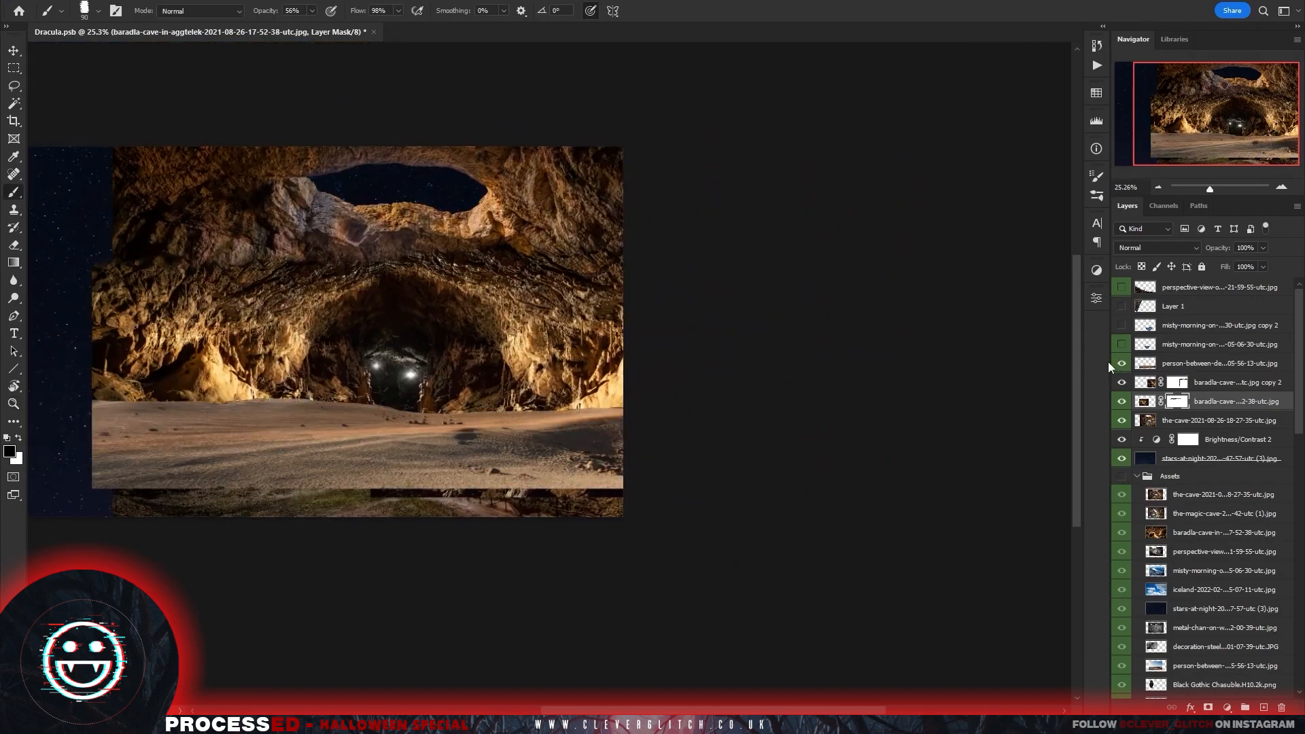
scroll(622, 515, up, 4)
mouse_move(1122, 307)
mouse_down()
mouse_move(1121, 287)
mouse_move(1175, 279)
mouse_up()
Add a mask to Layer 1 and paint away the left wall's base over the dark slope with a 200 px brush.
scroll(565, 405, down, 4)
drag(650, 498, 586, 423)
key(bracketright)
key(bracketright)
key(bracketright)
key(bracketright)
key(bracketright)
click(1208, 708)
mouse_move(438, 520)
mouse_down()
mouse_move(402, 419)
mouse_move(476, 356)
mouse_move(402, 326)
mouse_move(433, 378)
mouse_up()
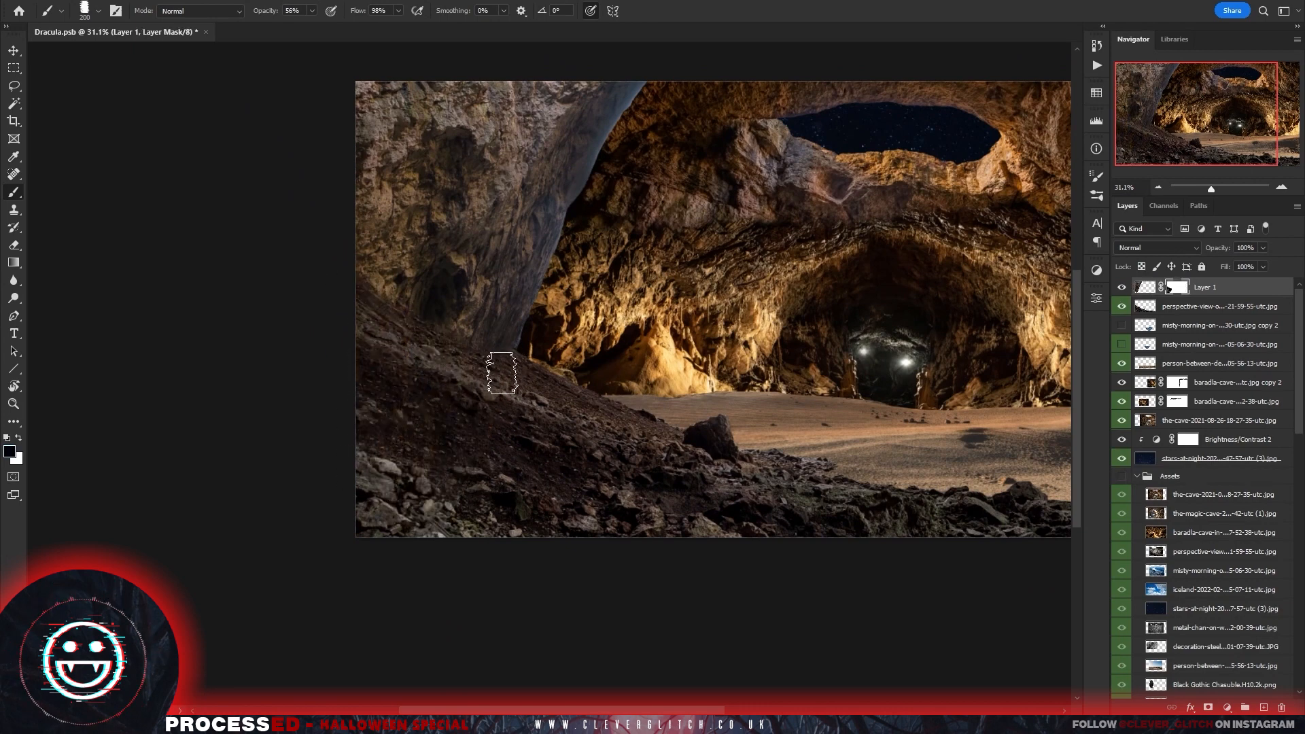
Refine the Layer 1 mask where the left wall meets the dark slope, using a 50 px brush at 80% opacity.
key(8)
key(bracketleft)
key(bracketleft)
key(bracketleft)
key(bracketleft)
key(bracketleft)
key(bracketleft)
key(bracketleft)
key(bracketleft)
key(bracketleft)
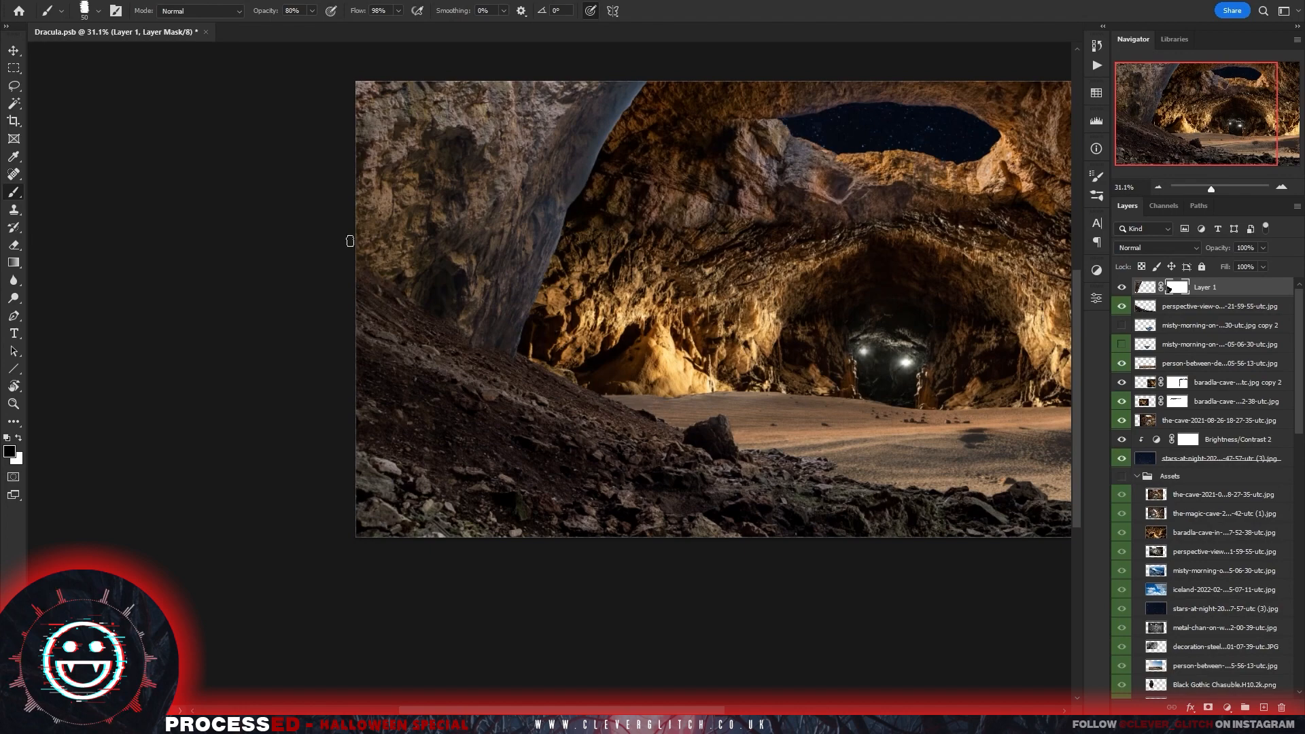
drag(474, 317, 533, 437)
Roughen the wall's base along the slope by painting white on the Layer 1 mask with a 100 px splatter brush at 100% opacity.
click(98, 10)
click(102, 410)
click(98, 10)
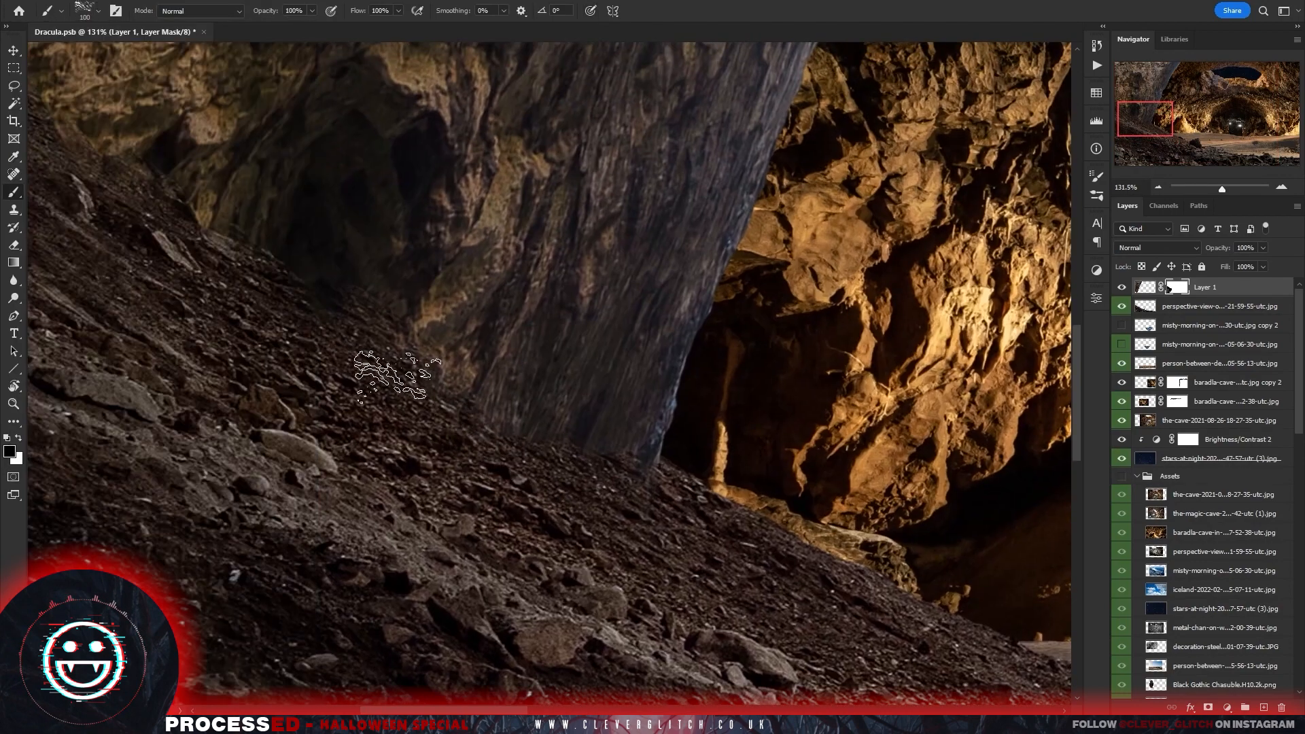
key(x)
mouse_move(420, 368)
mouse_down()
mouse_move(520, 451)
mouse_move(575, 468)
mouse_up()
mouse_move(157, 183)
mouse_down()
mouse_move(340, 367)
mouse_move(421, 473)
mouse_up()
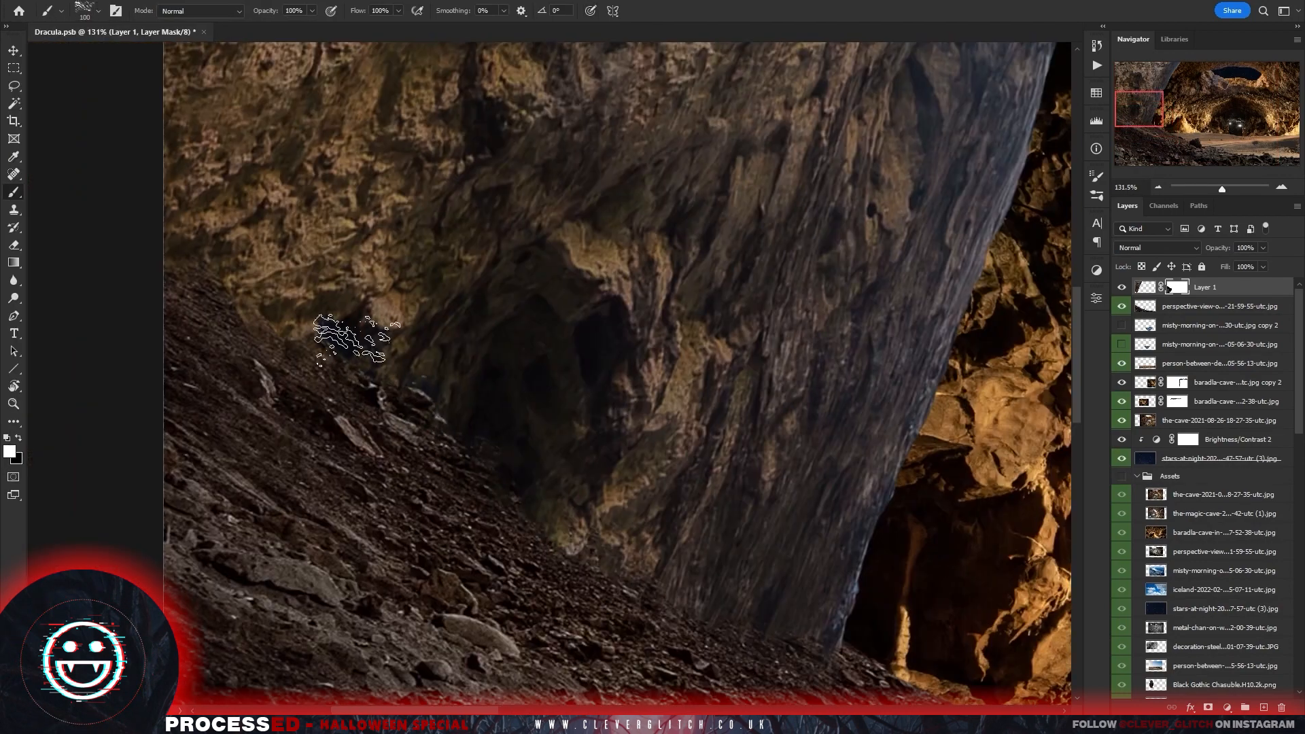
drag(352, 338, 497, 495)
key(ctrl+0)
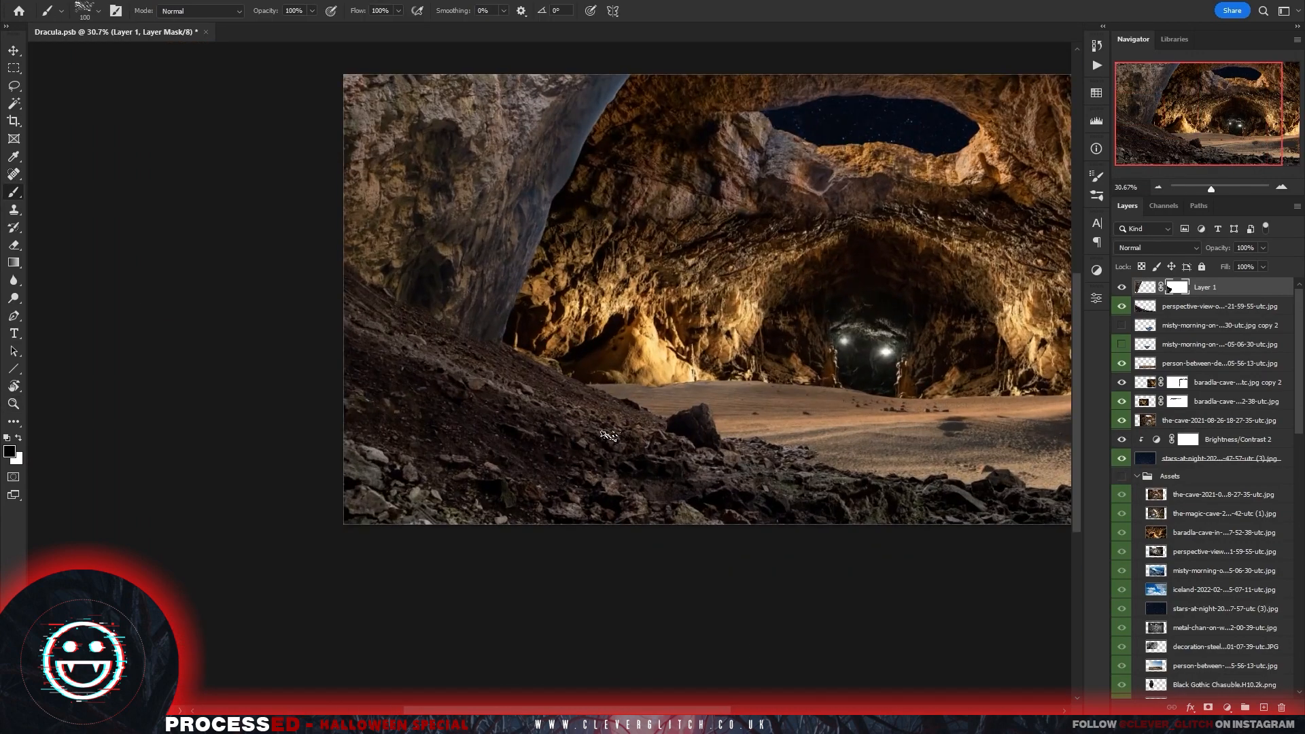
Move the perspective-view rock slope layer above Layer 1 and add a layer mask to it.
drag(1189, 305, 1190, 289)
click(1177, 306)
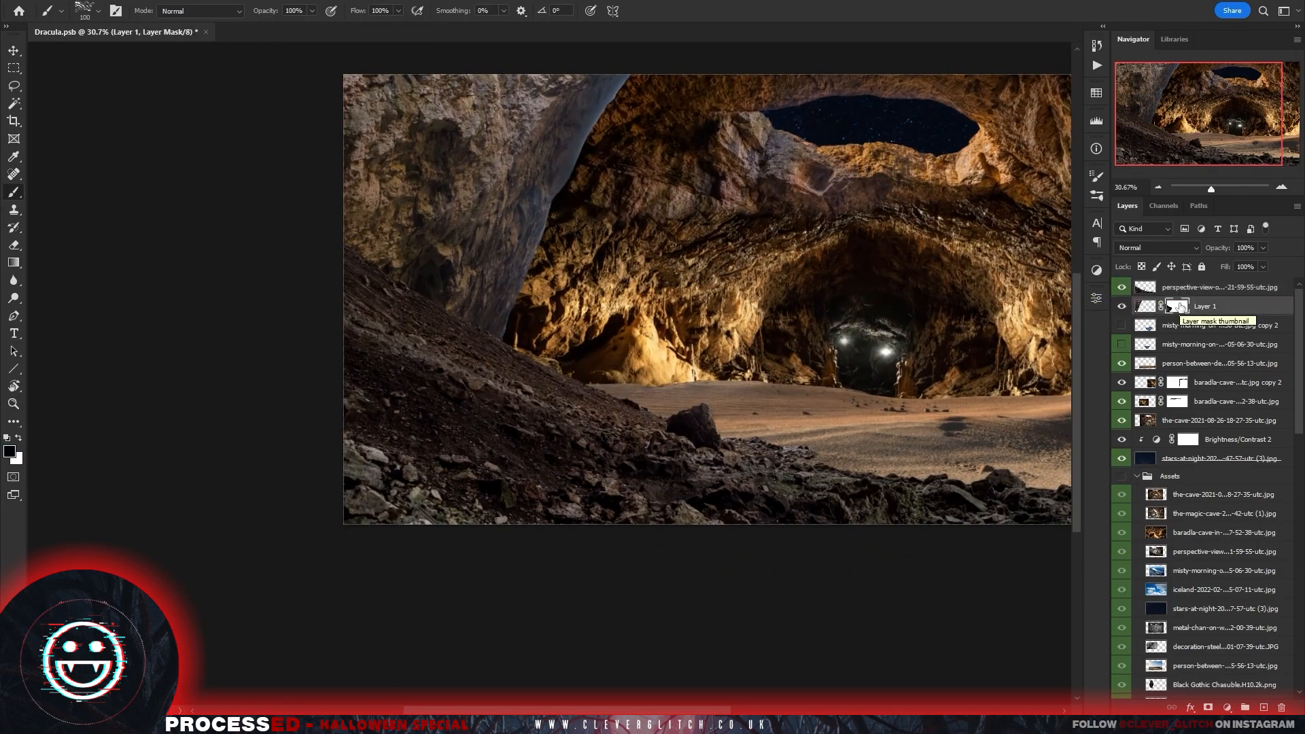
key(x)
drag(900, 461, 621, 393)
drag(533, 389, 707, 388)
click(1185, 289)
click(1208, 708)
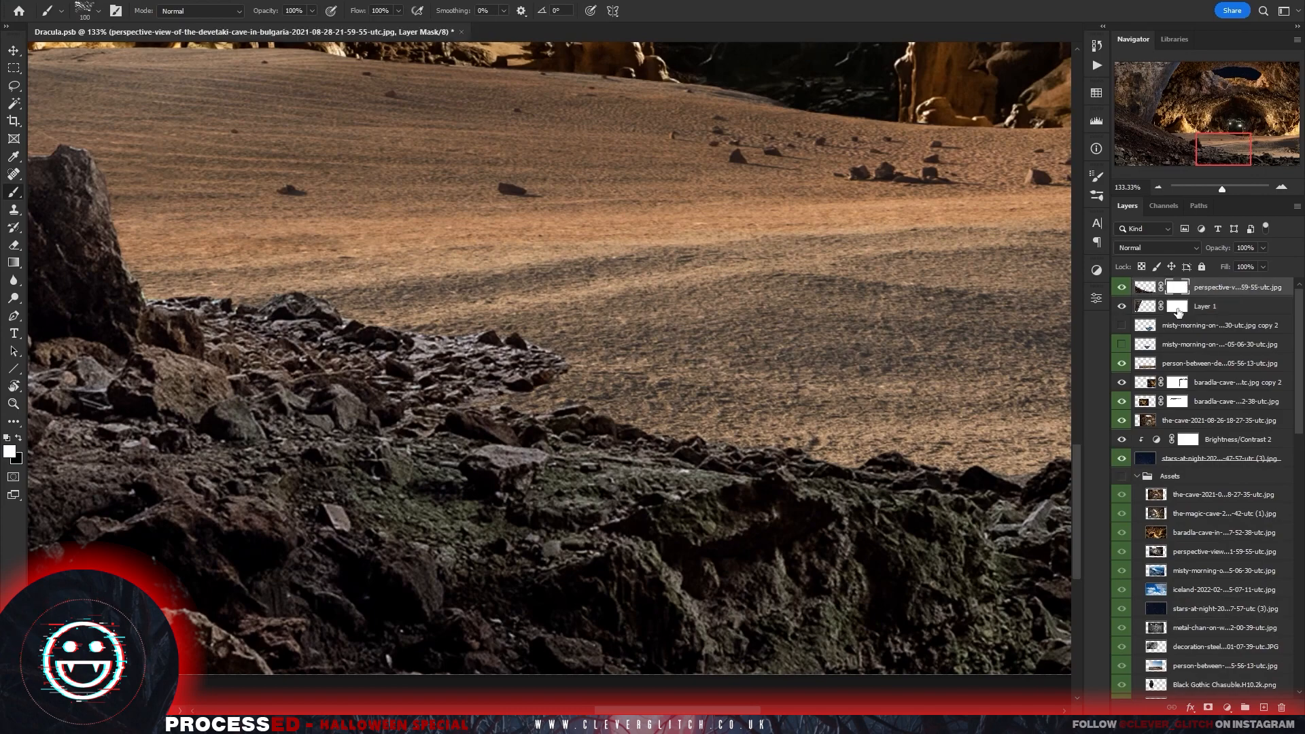
Mask out the ragged rock fringe beside the sand on the slope layer with a 10 px rectangular brush at 63% opacity.
click(98, 11)
double_click(51, 145)
key([)
key([)
key([)
key([)
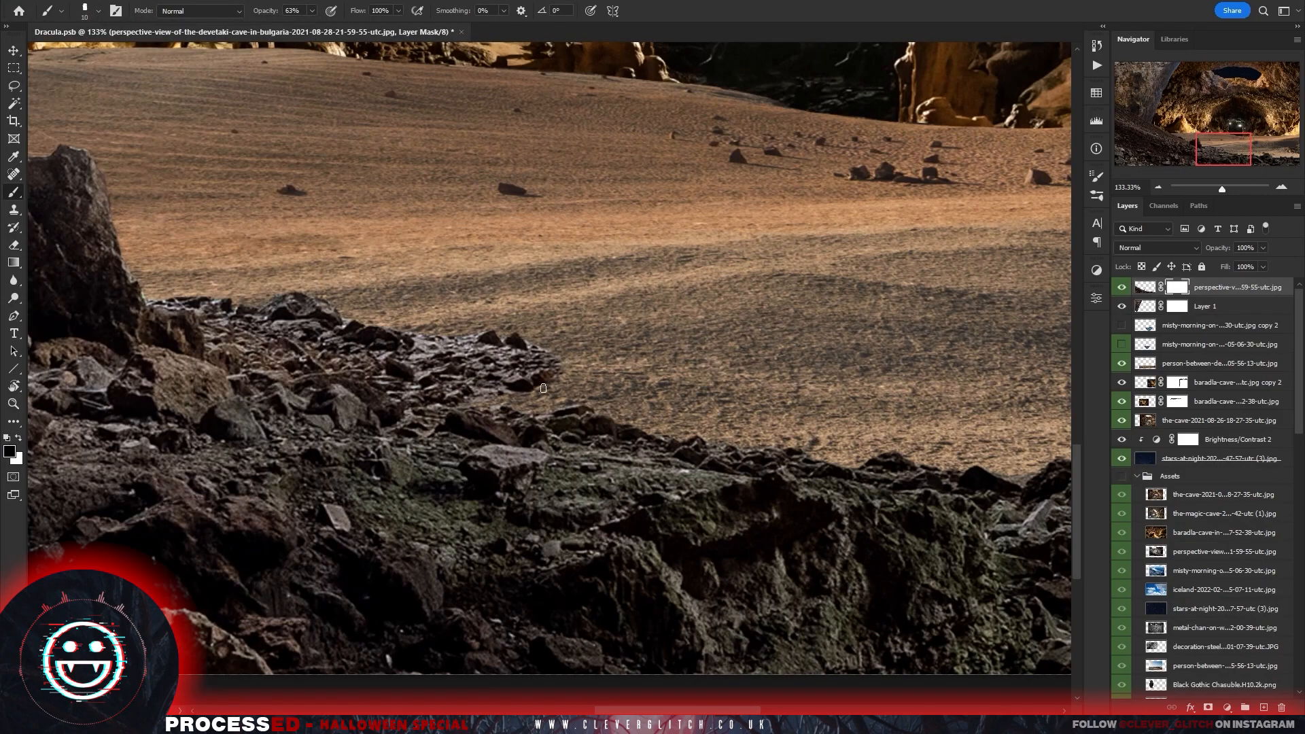
drag(501, 391, 75, 268)
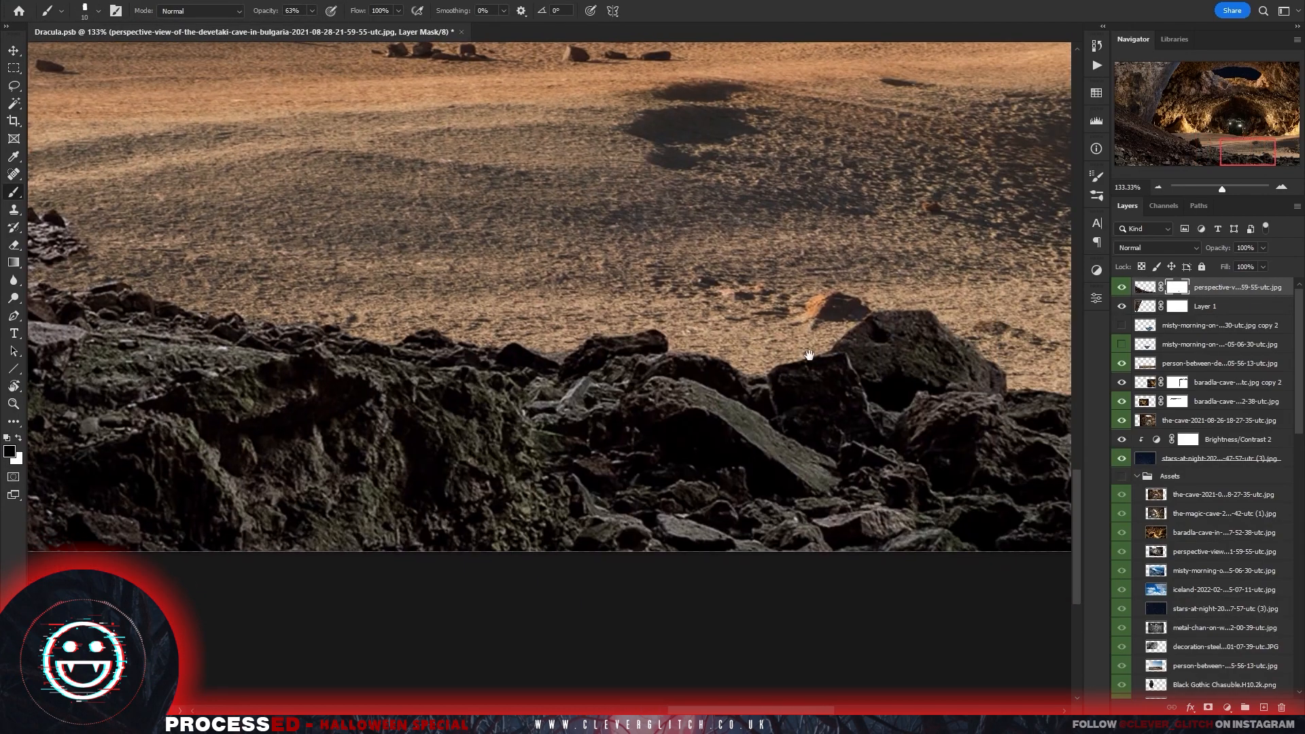
Continue cleaning the slope layer's mask along the edge of the foreground rocks against the sand.
drag(810, 358, 181, 355)
drag(182, 401, 580, 431)
drag(278, 272, 466, 303)
drag(259, 215, 972, 405)
drag(608, 469, 491, 469)
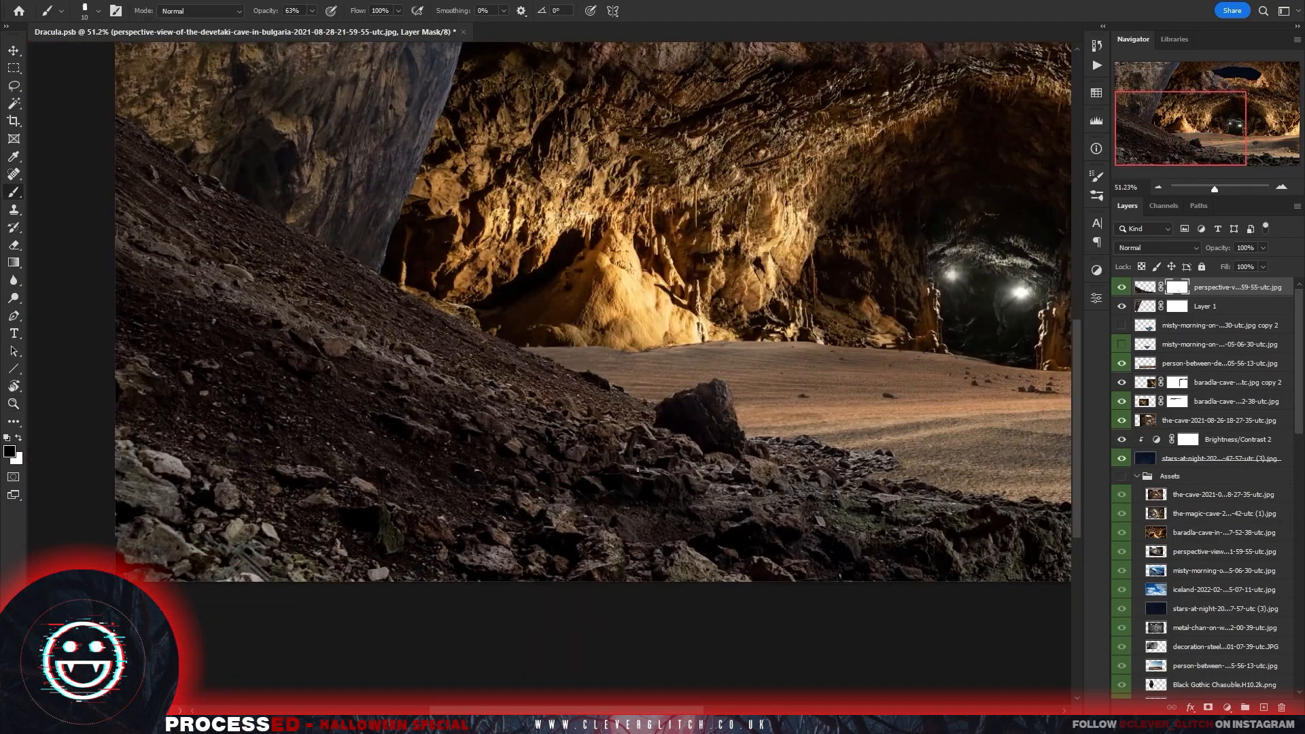
Add a mask to the sand layer and refine its far edge at the foot of the golden rock mound.
drag(592, 374, 633, 420)
click(1202, 365)
click(1208, 708)
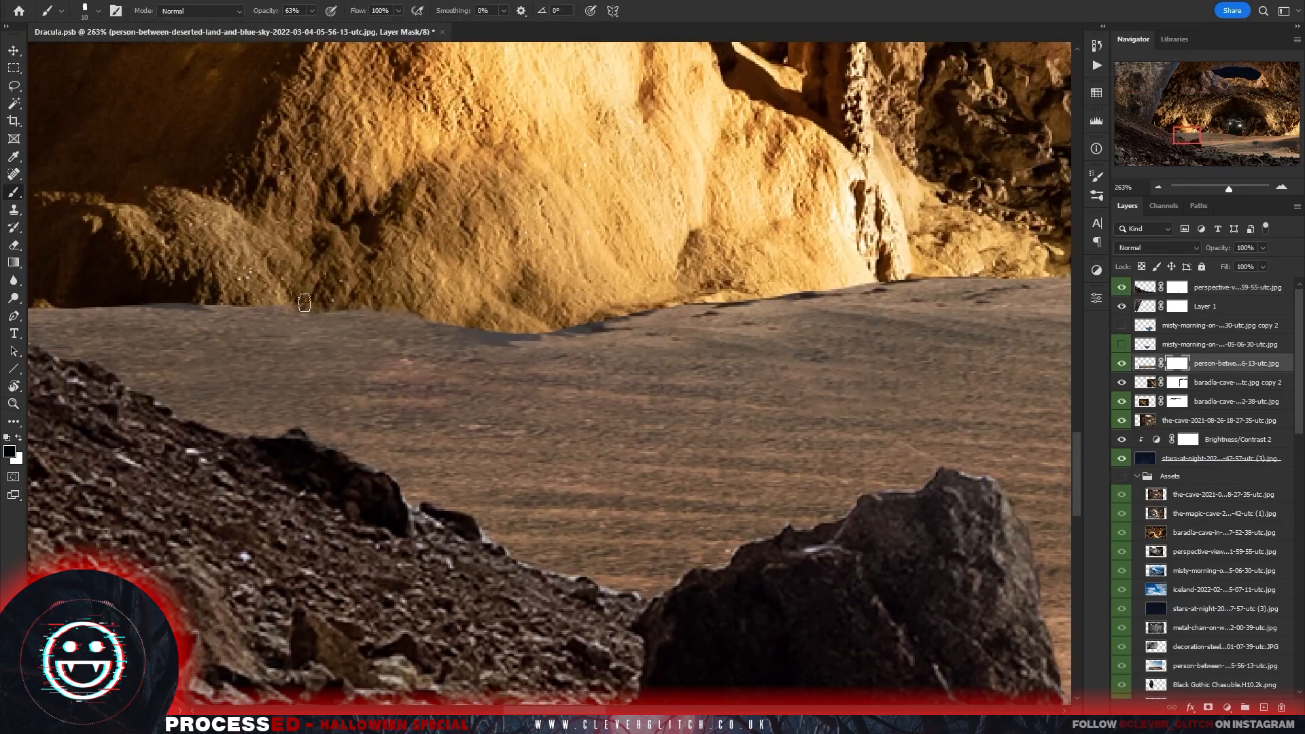
scroll(473, 483, down, 3)
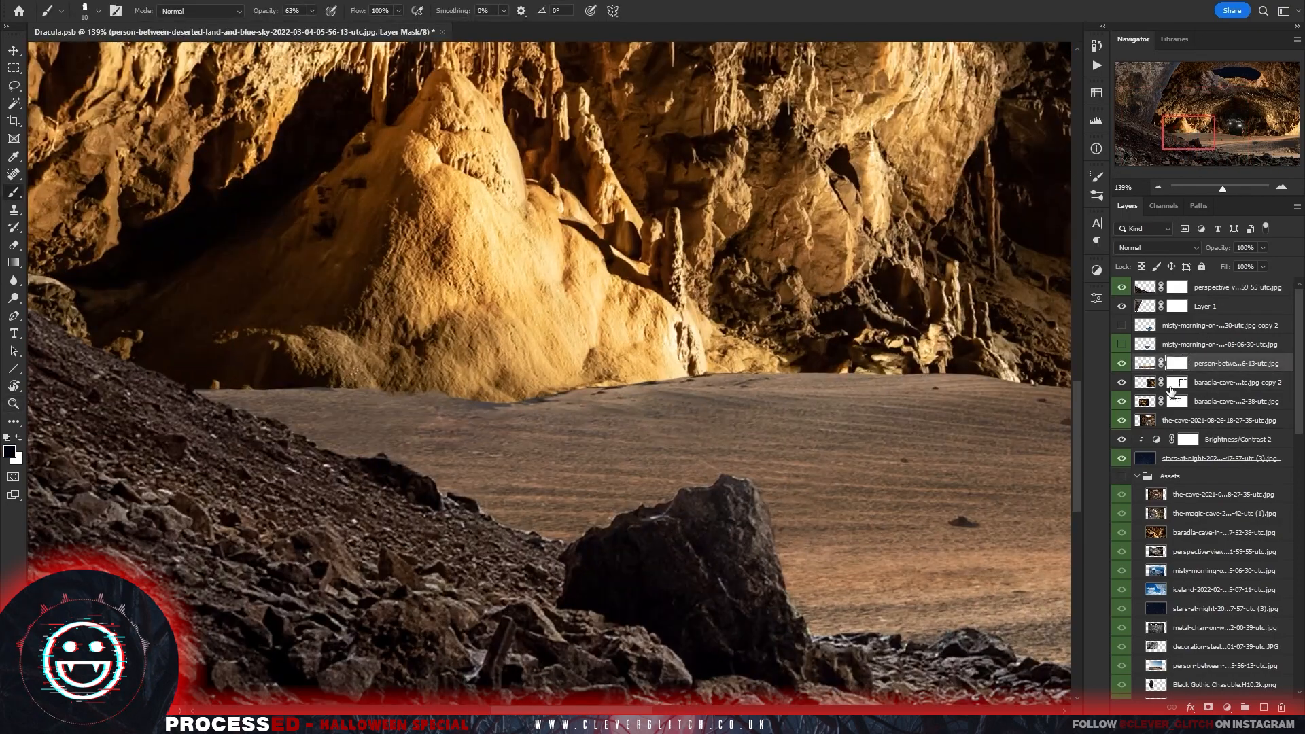
Move both baradla-cave layers above the sand layer and make the copy 2 mask ready for painting.
key(x)
click(1223, 382)
shift+click(1223, 402)
drag(1220, 384, 1206, 354)
click(1178, 363)
drag(488, 376, 381, 381)
key(b)
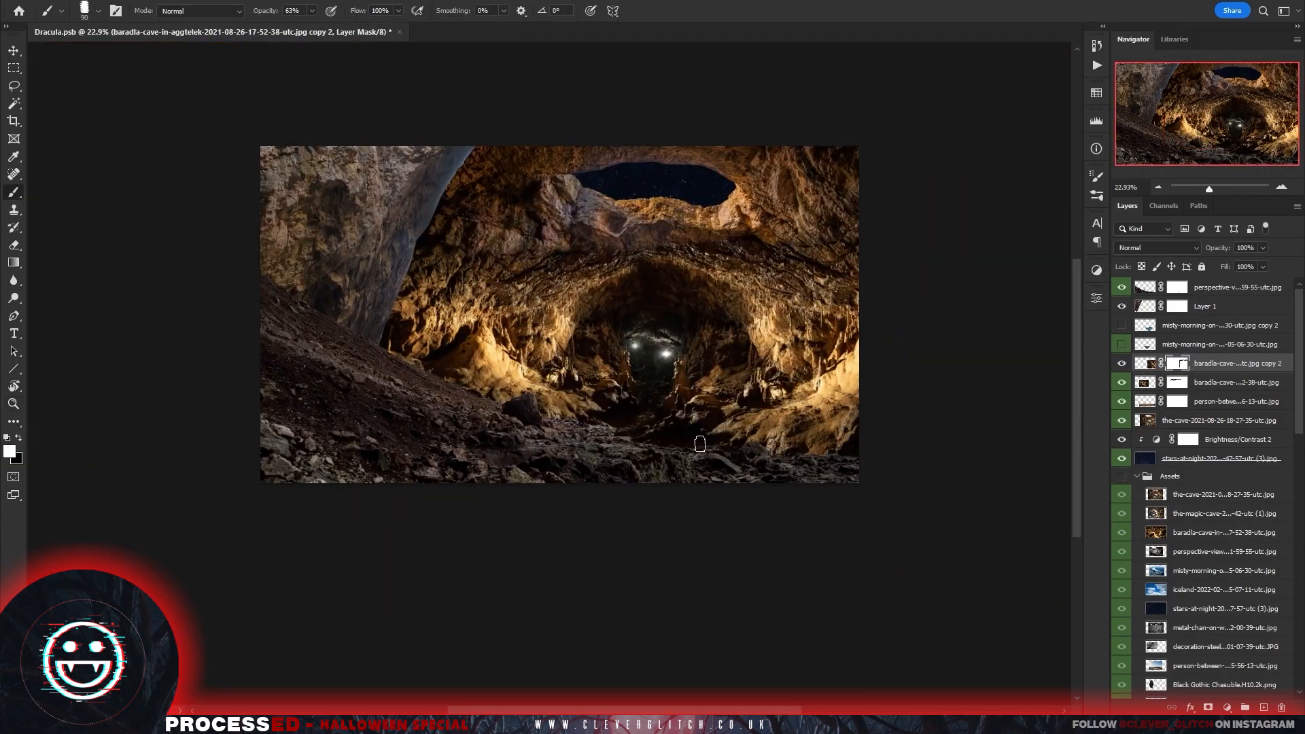
Hide baradla-cave copy 2 and mask out the other baradla-cave layer's floor to uncover the sand.
key(x)
mouse_move(635, 445)
mouse_down()
mouse_move(888, 433)
mouse_move(568, 390)
mouse_move(568, 446)
mouse_move(588, 442)
mouse_up()
click(1177, 383)
click(1122, 364)
mouse_move(601, 374)
mouse_down()
mouse_move(917, 340)
mouse_move(588, 305)
mouse_up()
drag(618, 330, 801, 472)
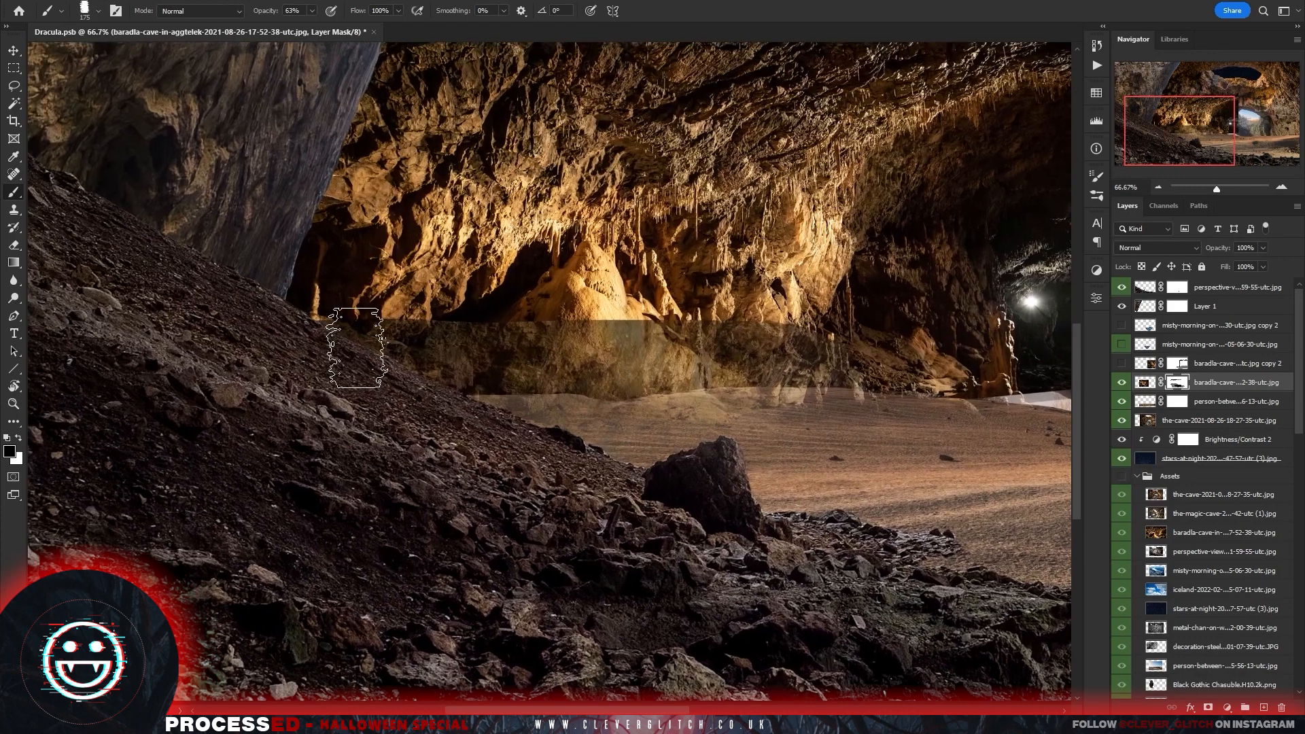
Restore the golden mound and cave wall base on the baradla-cave mask at 100% brush opacity, then trim their edge against the sand.
key(x)
key(0)
drag(357, 348, 836, 362)
mouse_move(837, 362)
mouse_down()
mouse_move(389, 381)
mouse_move(914, 403)
mouse_up()
drag(805, 442, 779, 428)
mouse_move(541, 420)
mouse_down()
mouse_move(603, 428)
mouse_move(618, 501)
mouse_move(972, 454)
mouse_up()
key(x)
drag(745, 447, 823, 449)
Set the mask brush to 64% opacity and 20 px for blending the mound's foot into the sand.
click(313, 11)
drag(317, 27, 290, 26)
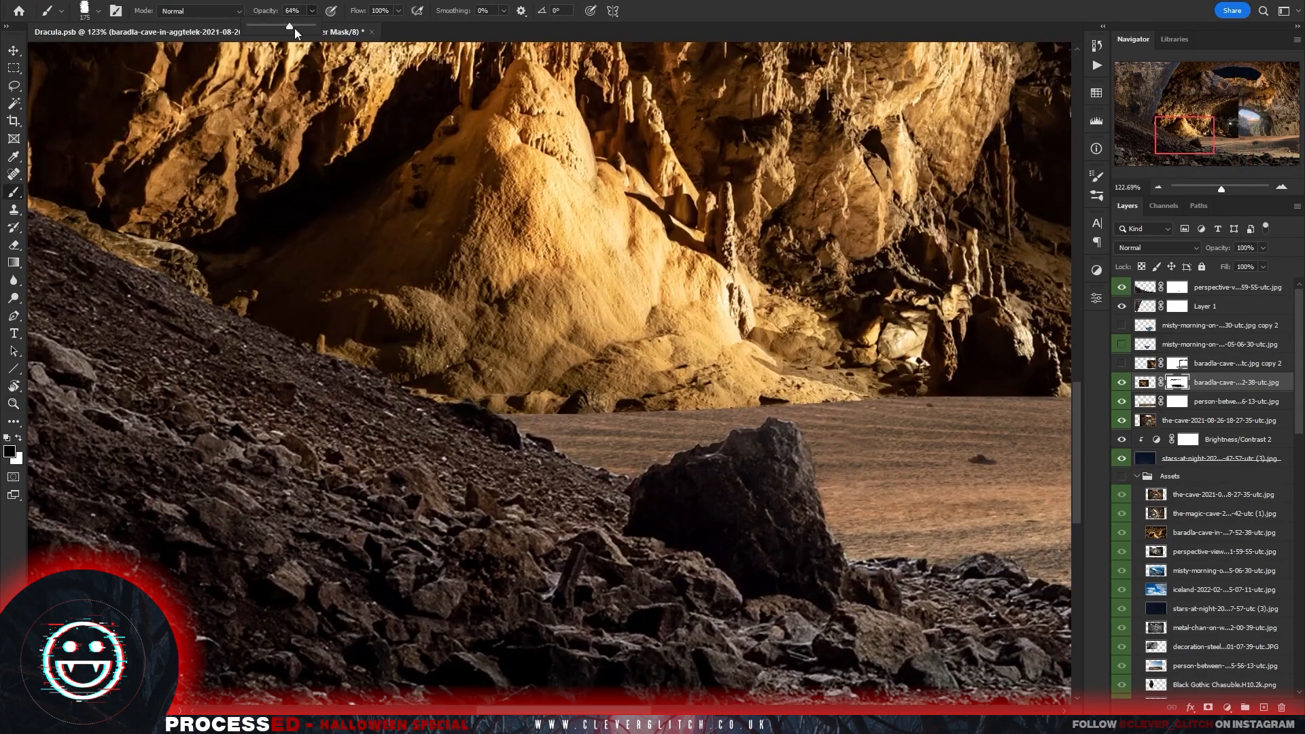
key(bracketleft)
key(bracketleft)
key(bracketleft)
key(bracketleft)
key(bracketleft)
key(bracketleft)
key(bracketleft)
key(bracketleft)
key(bracketleft)
key(bracketleft)
key(bracketleft)
key(bracketleft)
key(bracketleft)
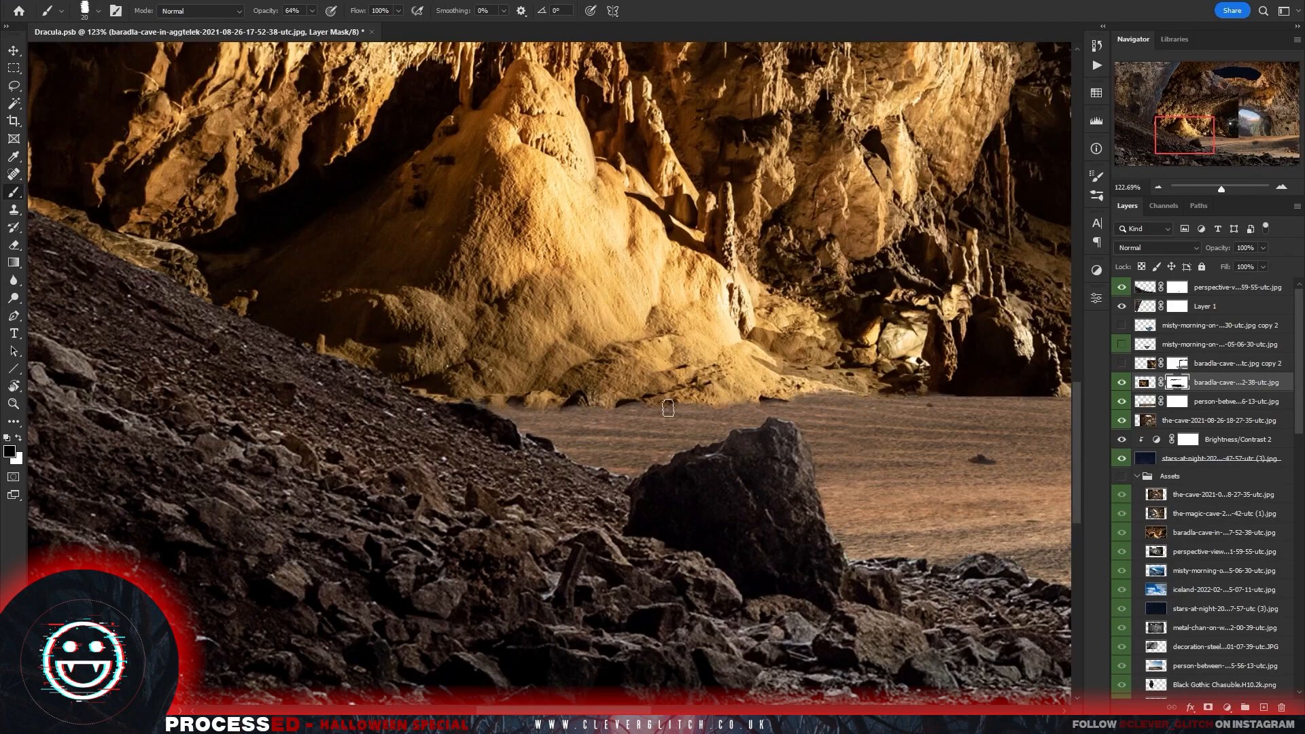
Blend the golden mound's foot into the sand, then show baradla-cave copy 2 and target its mask for painting.
drag(838, 498, 866, 498)
drag(939, 366, 611, 438)
click(1122, 365)
key(x)
shift+click(1177, 383)
shift+click(1178, 383)
click(1178, 365)
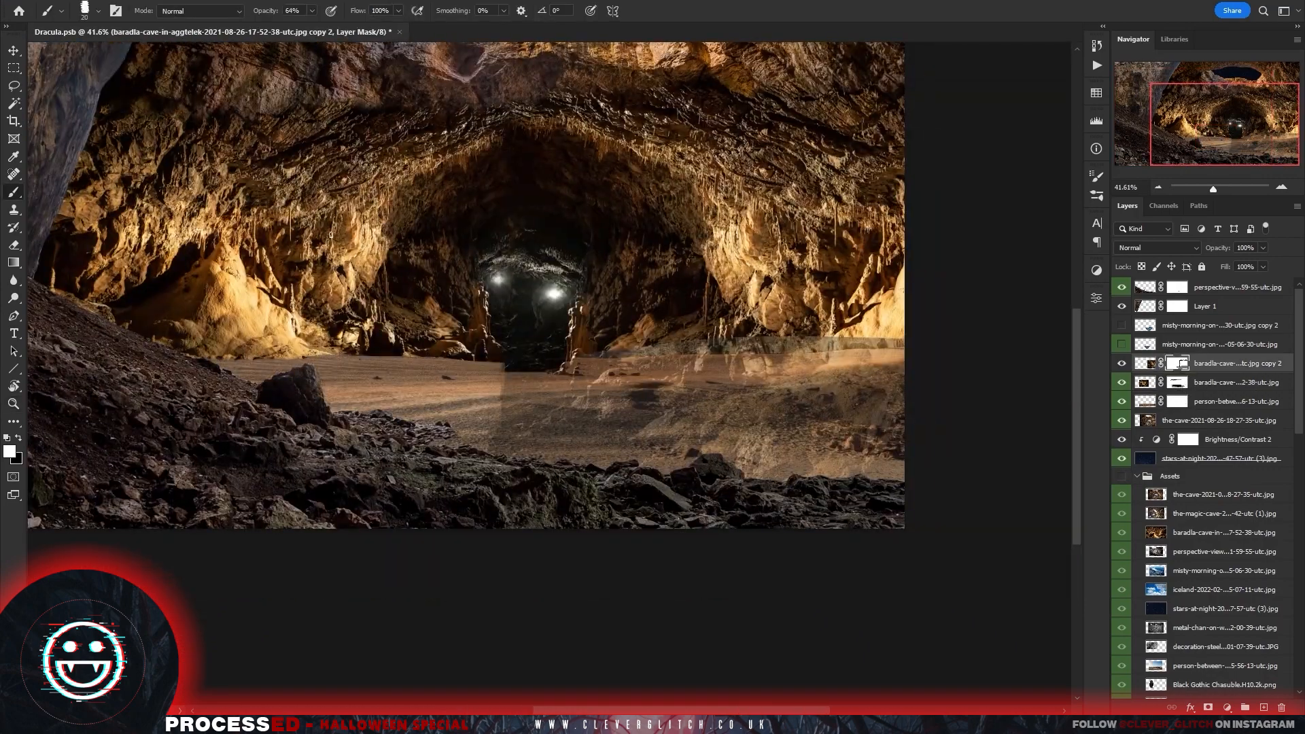
On the baradla-cave copy 2 mask, restore the wall base and hide the floor with a 200 px brush at 100% opacity.
key(bracketright)
key(bracketright)
key(bracketright)
key(bracketright)
key(bracketright)
key(bracketright)
key(bracketright)
key(bracketright)
key(bracketright)
key(bracketright)
key(bracketright)
key(bracketright)
drag(469, 367, 935, 356)
key(x)
mouse_move(446, 483)
mouse_down()
mouse_move(925, 459)
mouse_move(923, 410)
mouse_up()
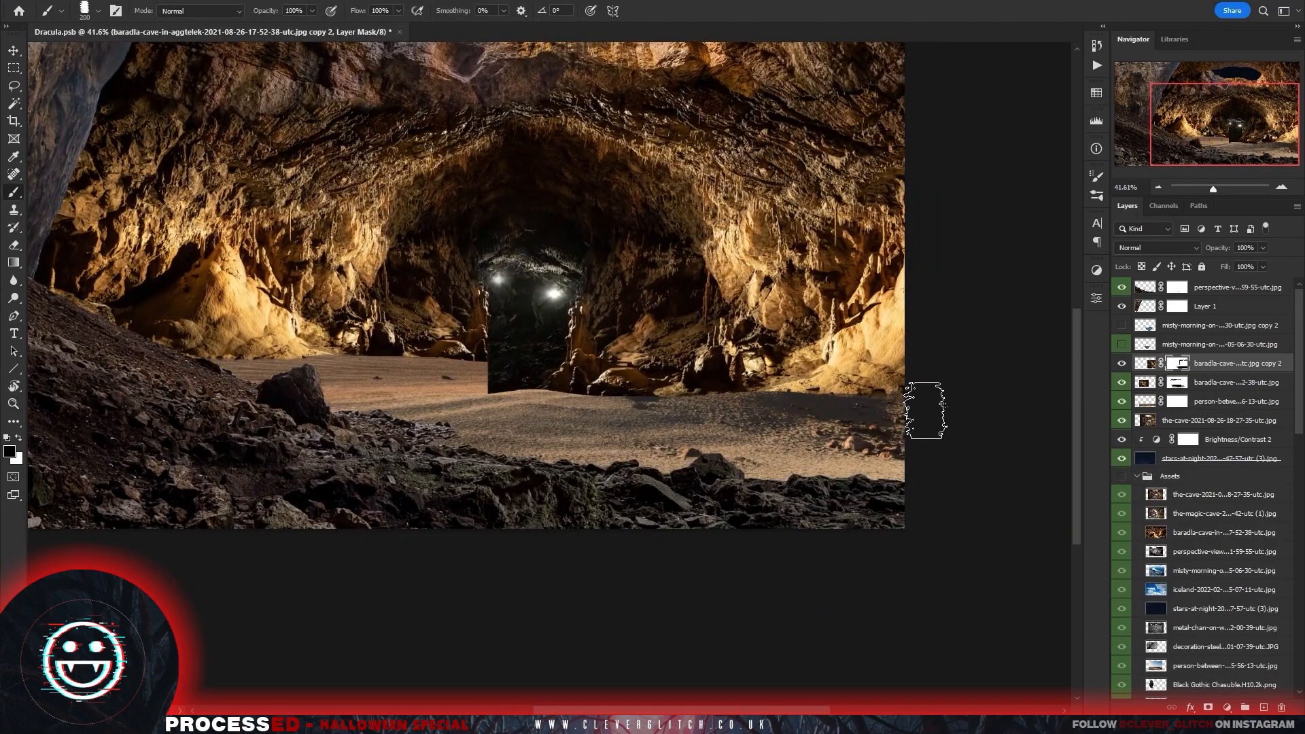
Refine where baradla-cave copy 2 meets the sand on its mask, using 61% brush opacity and a 20 px tip.
click(312, 11)
drag(312, 32, 284, 32)
drag(564, 381, 635, 383)
key(bracketleft)
key(bracketleft)
key(bracketleft)
key(bracketleft)
key(bracketleft)
key(bracketleft)
key(bracketleft)
key(bracketleft)
key(bracketleft)
key(bracketleft)
key(bracketleft)
key(bracketleft)
mouse_move(365, 412)
mouse_down()
mouse_move(446, 398)
mouse_move(353, 371)
mouse_move(429, 367)
mouse_up()
mouse_move(565, 409)
mouse_down()
mouse_move(918, 418)
mouse_move(612, 415)
mouse_up()
Touch up the remaining floor overlap on the baradla-cave copy 2 mask, temporarily lowering the layer's opacity.
click(1263, 248)
drag(1263, 264, 1235, 263)
mouse_move(676, 537)
mouse_down()
mouse_move(571, 537)
mouse_move(760, 527)
mouse_up()
key(ctrl+z)
mouse_move(577, 495)
mouse_down()
mouse_move(469, 480)
mouse_move(356, 488)
mouse_up()
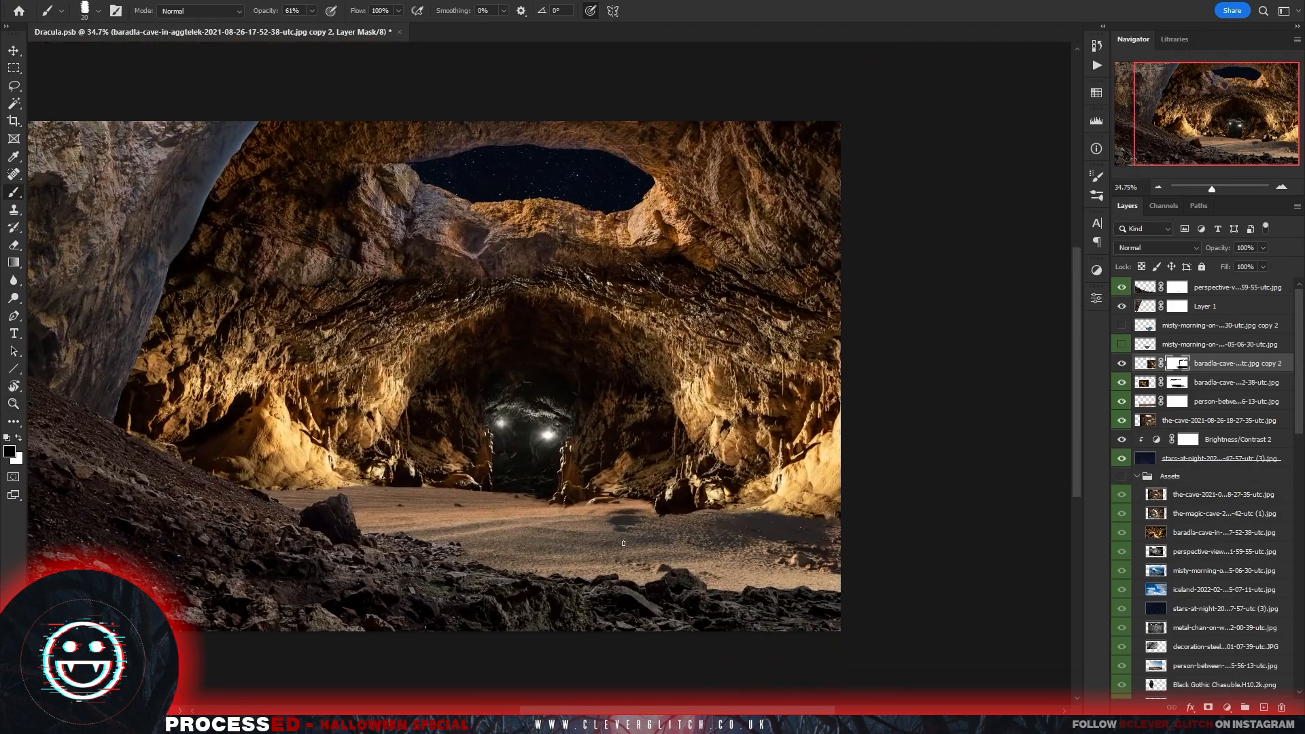
Show both misty-morning rock layers and select them together.
drag(1122, 325, 1122, 344)
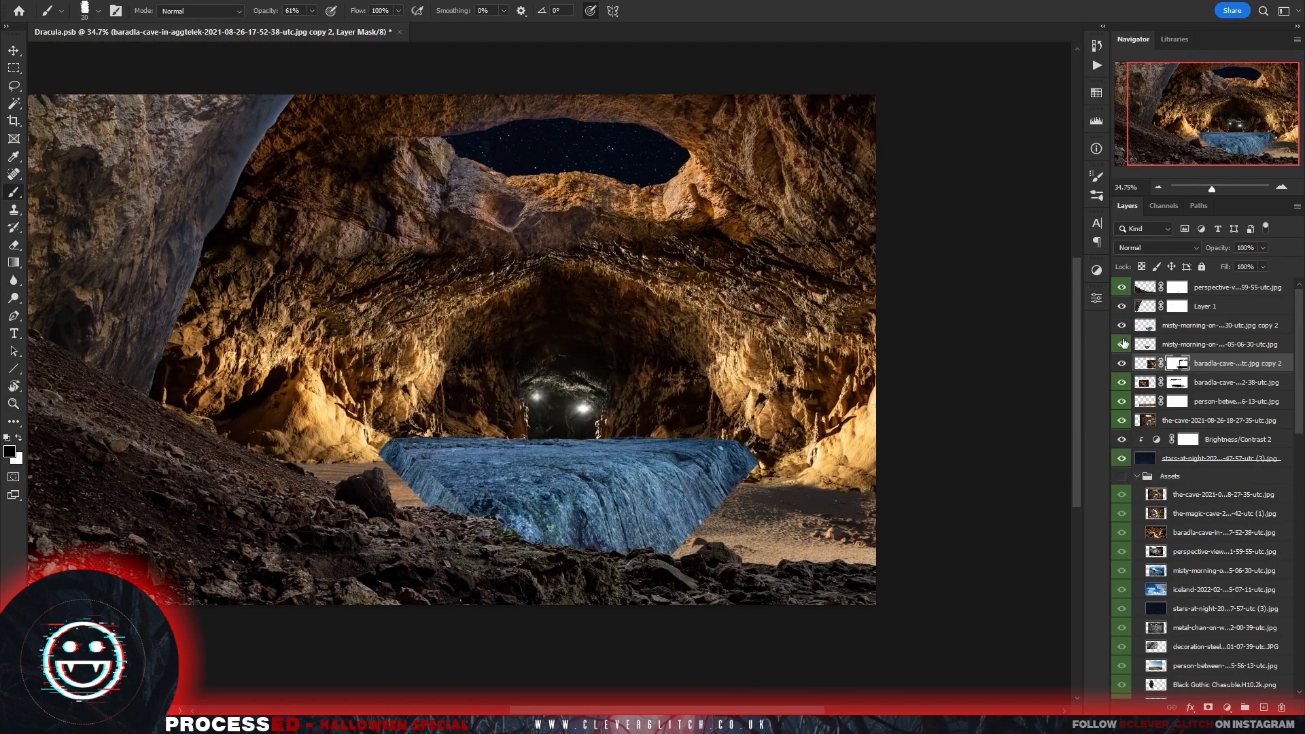
click(1217, 325)
shift+click(1216, 344)
key(ctrl+t)
drag(760, 631, 729, 615)
drag(748, 617, 746, 620)
mouse_move(616, 526)
mouse_down()
mouse_move(602, 534)
mouse_move(613, 530)
mouse_up()
drag(564, 620, 564, 564)
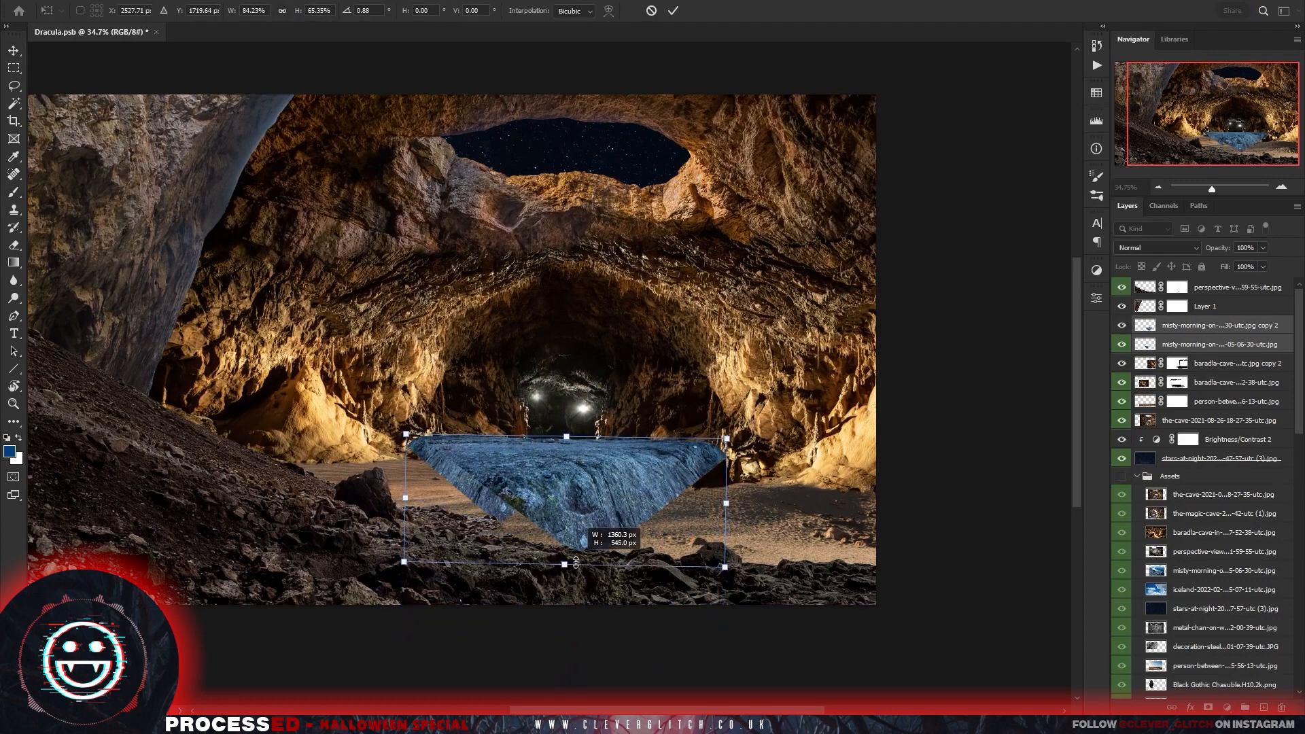
Move both misty-morning rock layers down about 72 px onto the sand floor.
drag(632, 491, 630, 530)
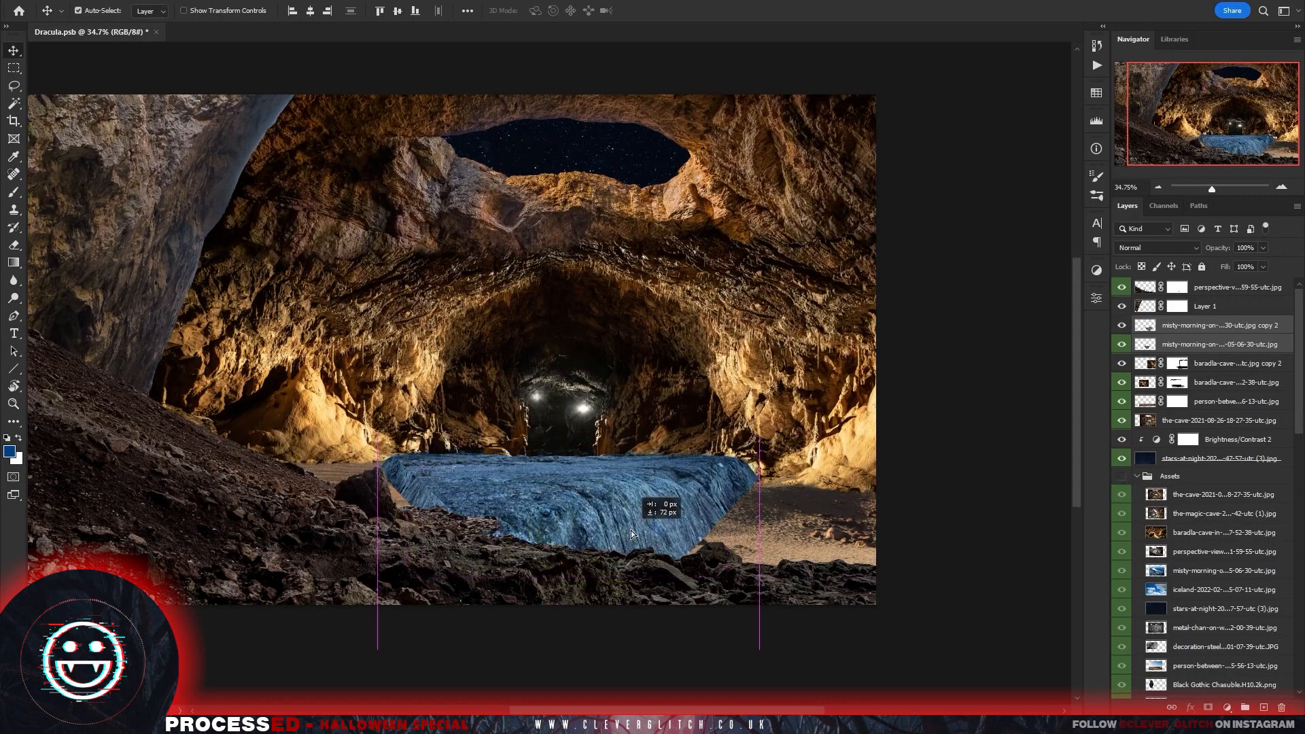
key(Return)
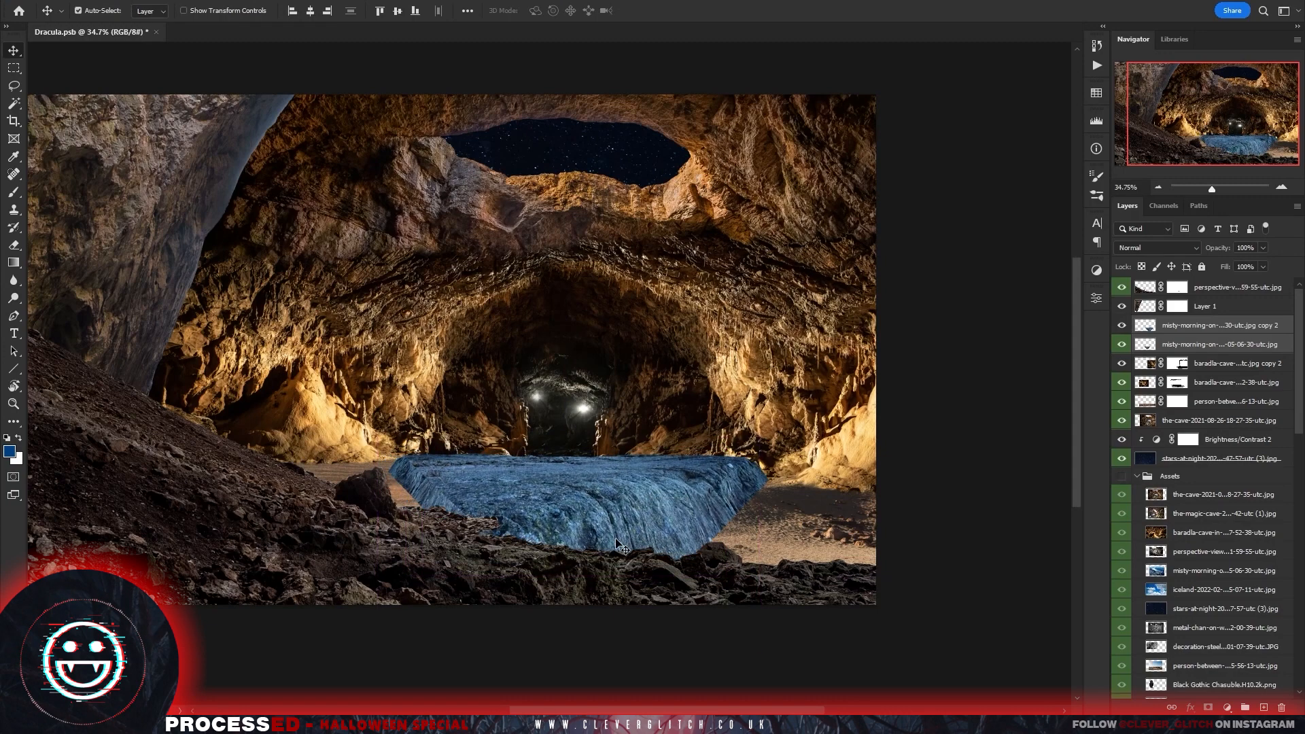
click(617, 542)
Add a layer mask to each misty-morning layer and ready the Brush on the copy 2 mask.
drag(481, 519, 584, 519)
click(1220, 345)
click(1208, 708)
click(1219, 325)
click(1208, 708)
key(b)
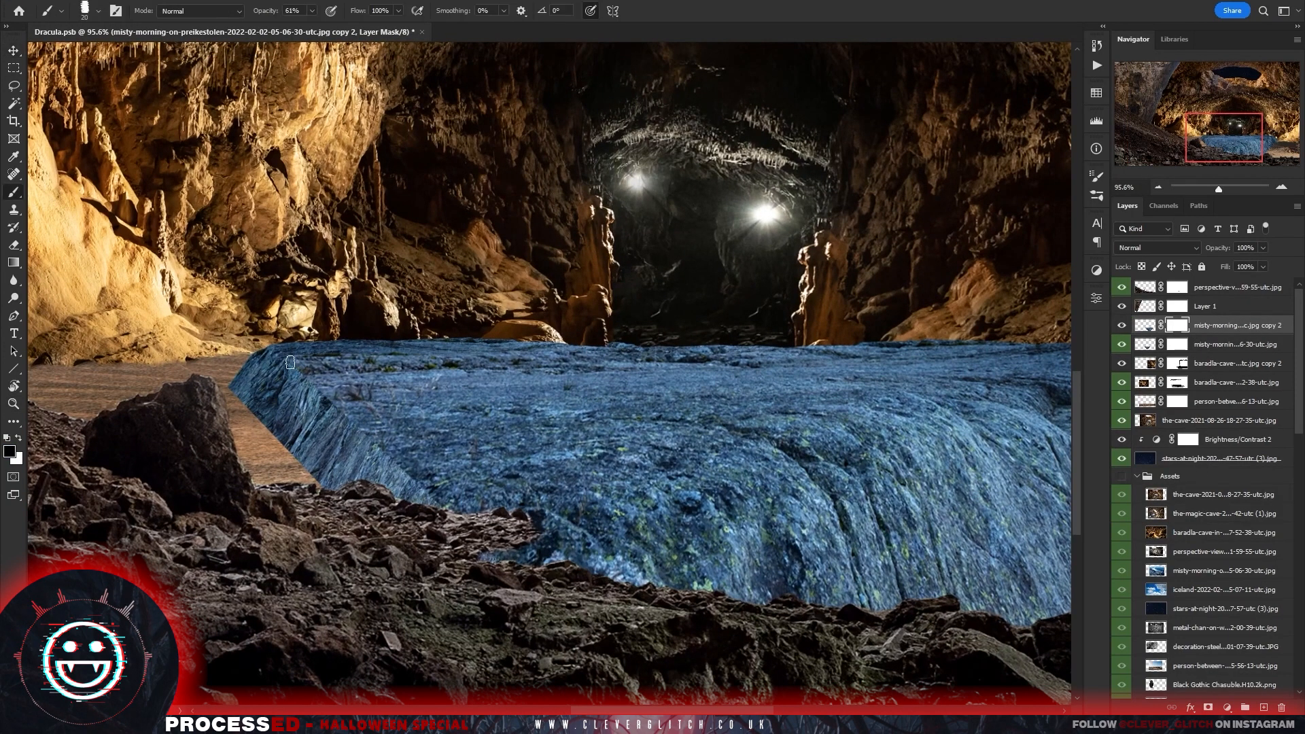
Blend the left part of the blue rock on the misty-morning copy 2 mask with a 40 px brush at 41% opacity.
drag(290, 362, 339, 403)
click(312, 11)
drag(322, 28, 308, 28)
key(bracketright)
key(bracketright)
key(bracketright)
key(bracketright)
drag(347, 401, 456, 499)
drag(374, 394, 341, 385)
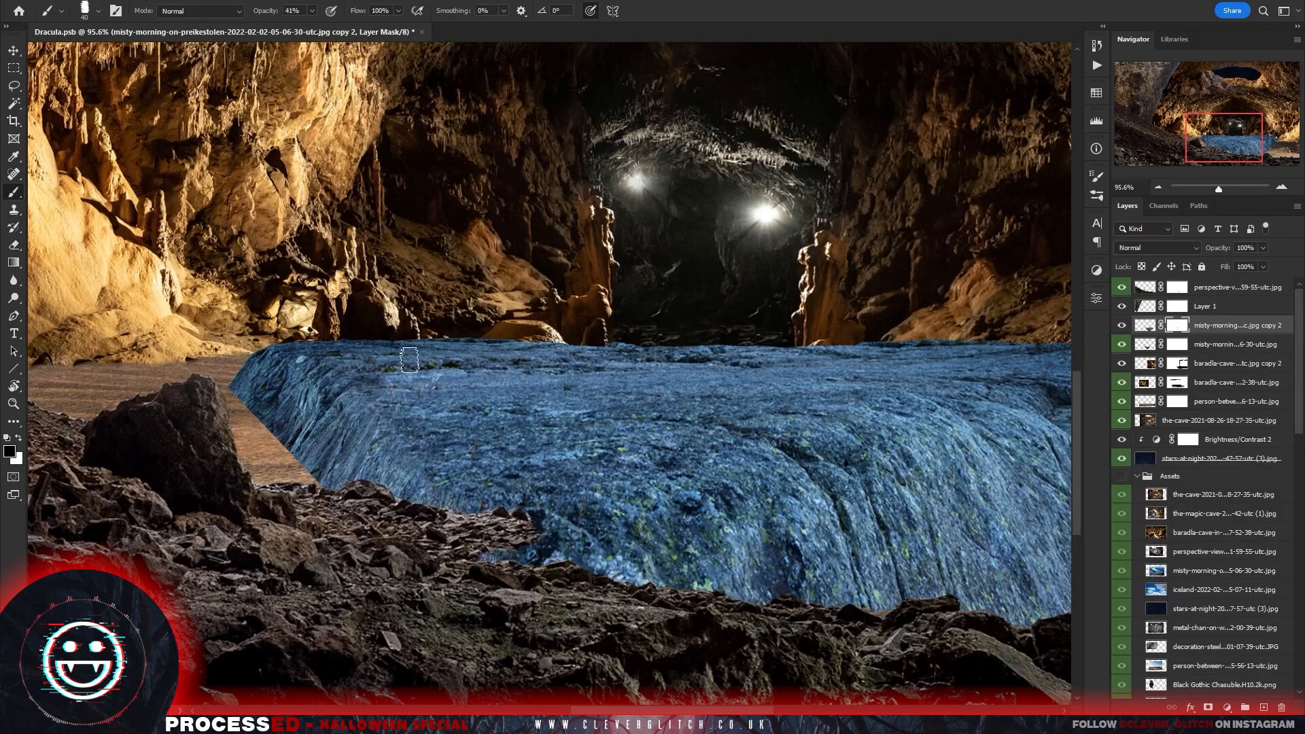
Mask out the blue rock's right and lower edges on misty-morning copy 2 with a 45 px brush at 73% opacity.
drag(946, 540, 759, 465)
drag(965, 387, 760, 369)
drag(889, 315, 776, 416)
key(bracketright)
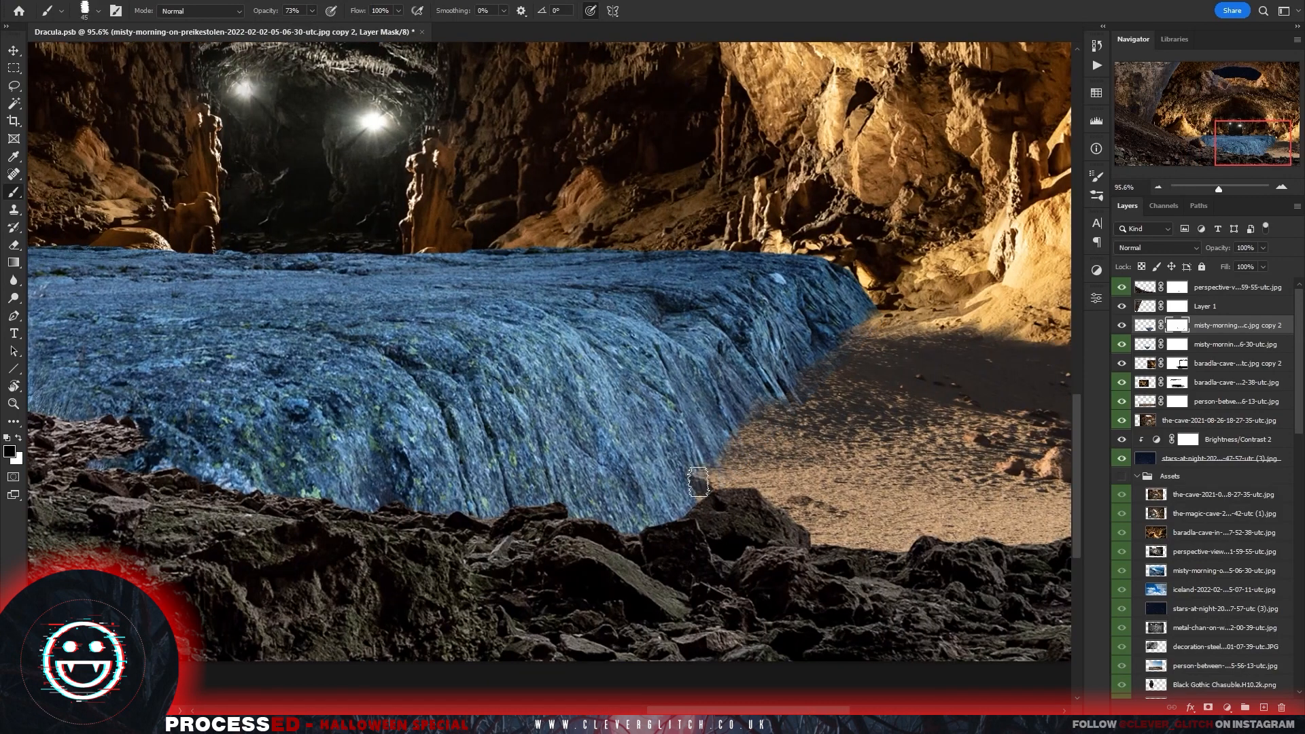
mouse_move(306, 490)
mouse_down()
mouse_move(404, 490)
mouse_move(554, 527)
mouse_move(635, 508)
mouse_up()
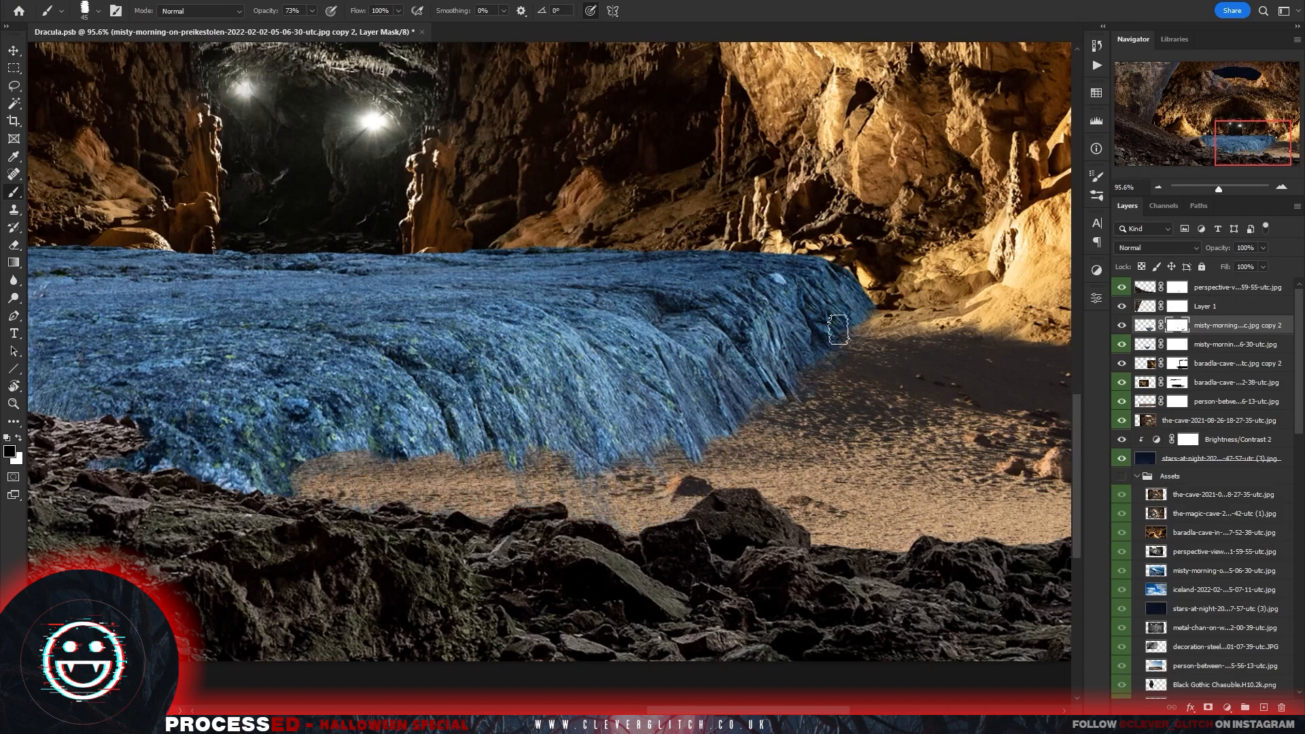
drag(151, 438, 388, 448)
drag(388, 449, 446, 480)
Mask the left and lower edges of the other misty-morning layer so the rock fades into sand and stones.
click(1178, 345)
mouse_move(70, 312)
mouse_down()
mouse_move(222, 345)
mouse_move(292, 423)
mouse_up()
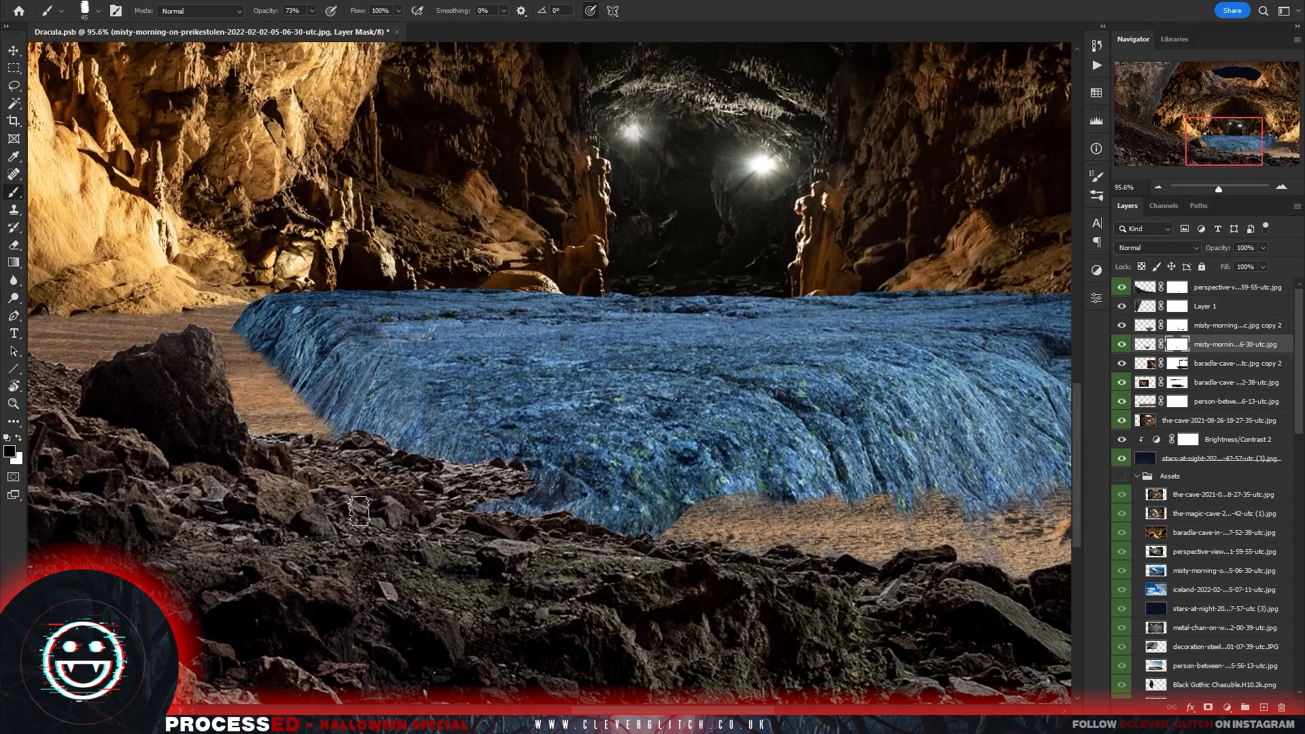
drag(386, 482, 656, 518)
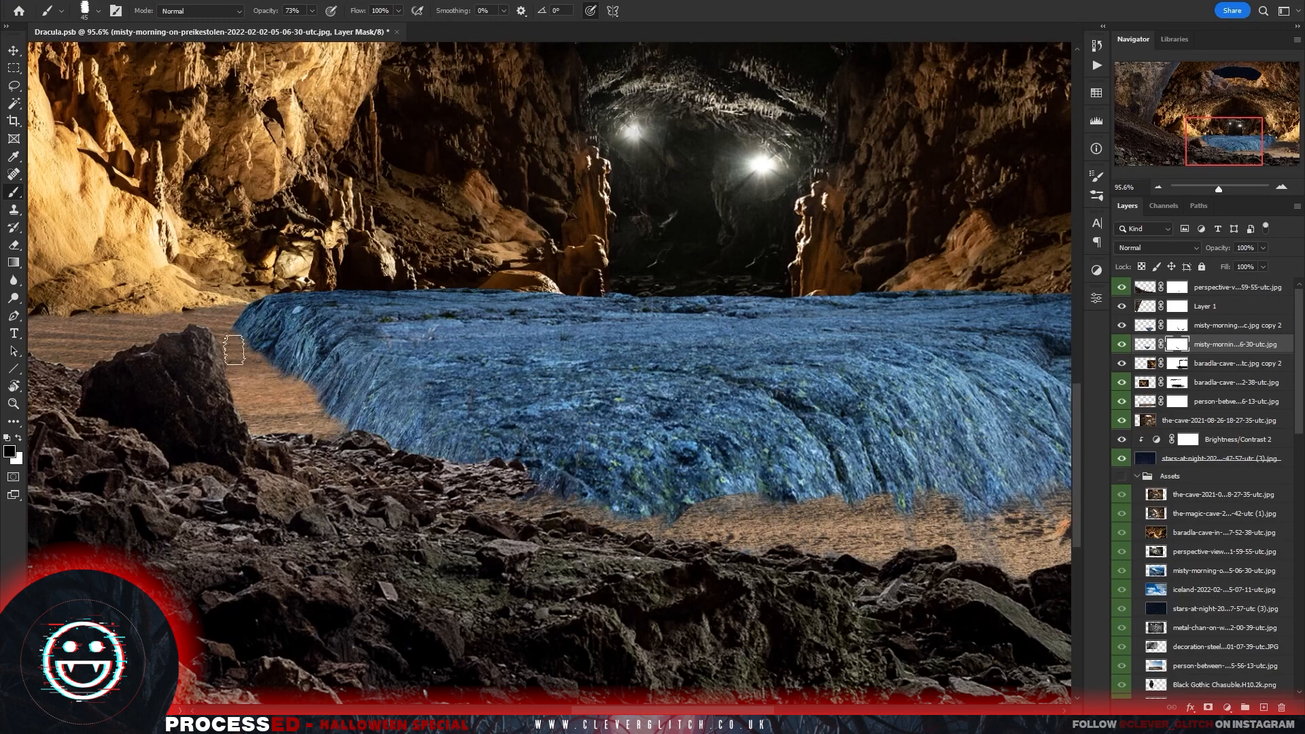
mouse_move(863, 571)
mouse_down()
mouse_move(641, 519)
mouse_move(475, 538)
mouse_up()
Trim the blue rock's right and lower-right edge further on the misty-morning copy 2 mask.
click(1145, 325)
drag(903, 344, 874, 339)
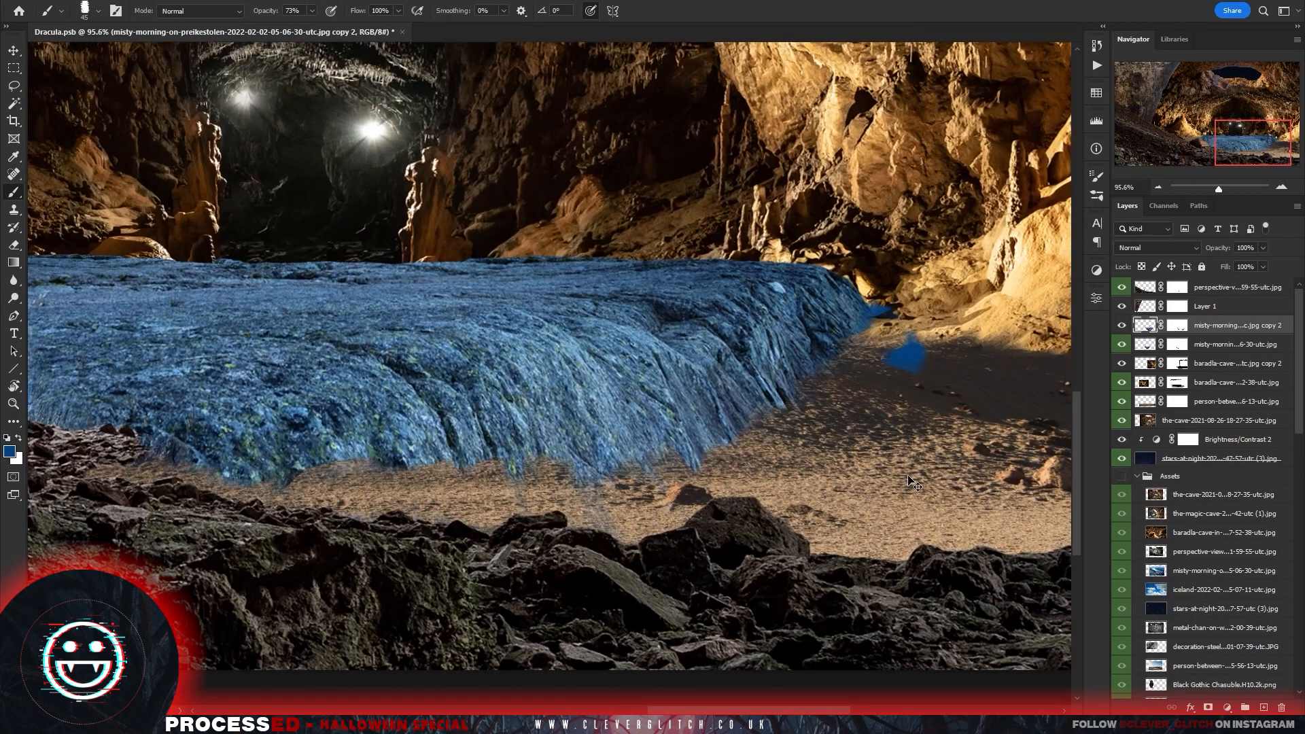
click(1180, 327)
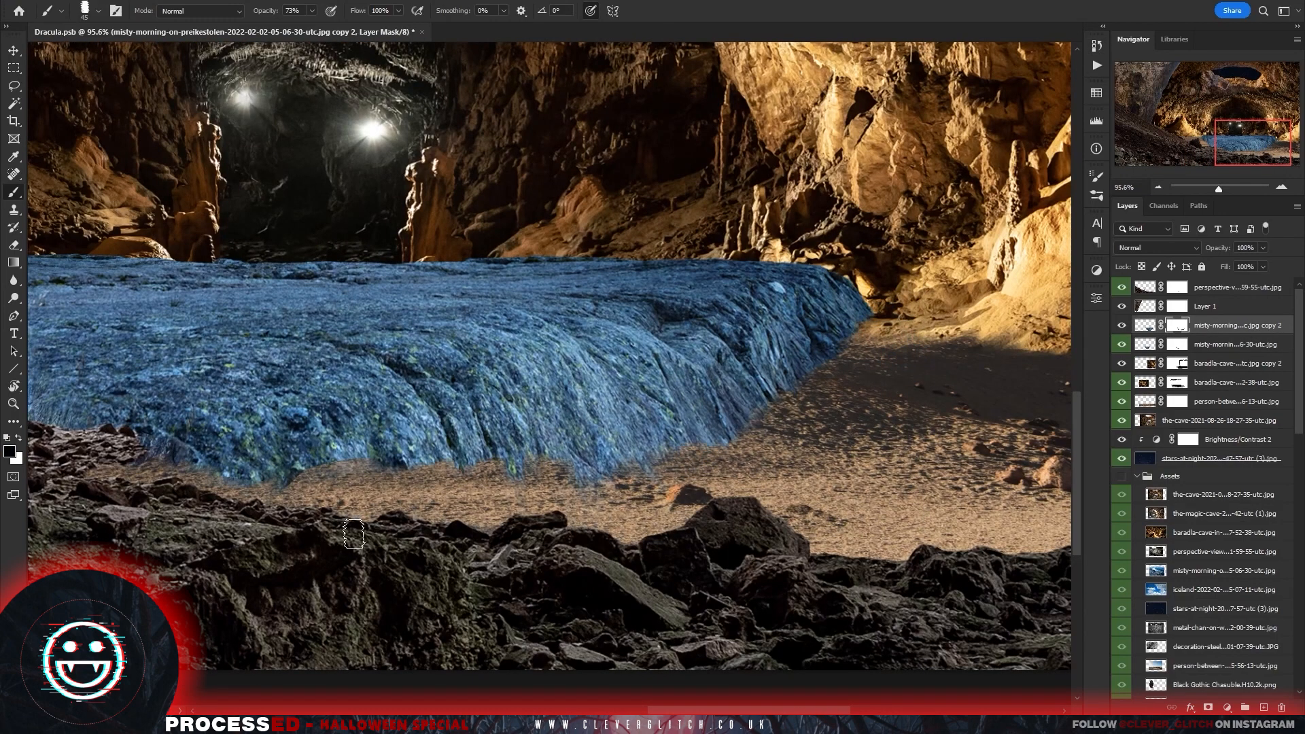
drag(787, 384, 841, 345)
drag(787, 511, 686, 503)
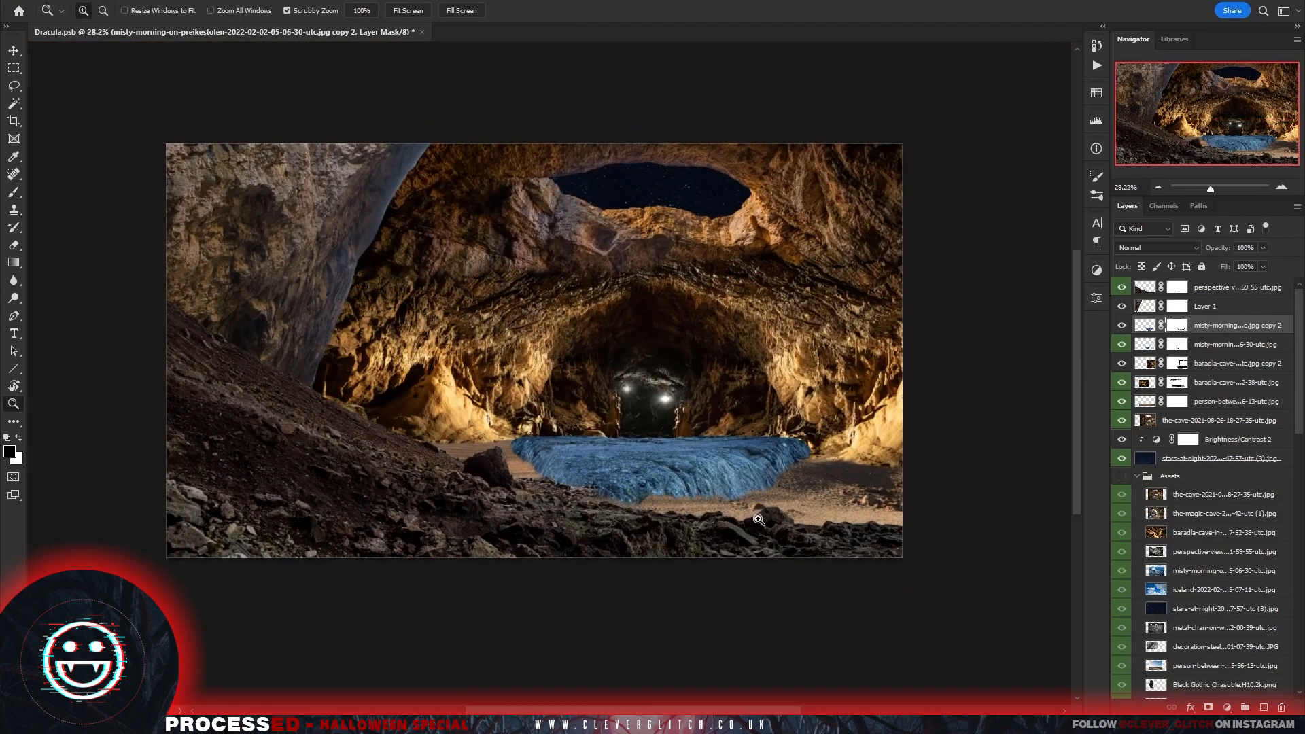
Scale both misty-morning layers together to about 72.5% and reposition the blue rock in front of the cave tunnel.
key(ctrl+t)
shift+click(1216, 346)
key(ctrl+t)
drag(815, 594, 730, 550)
drag(668, 473, 685, 482)
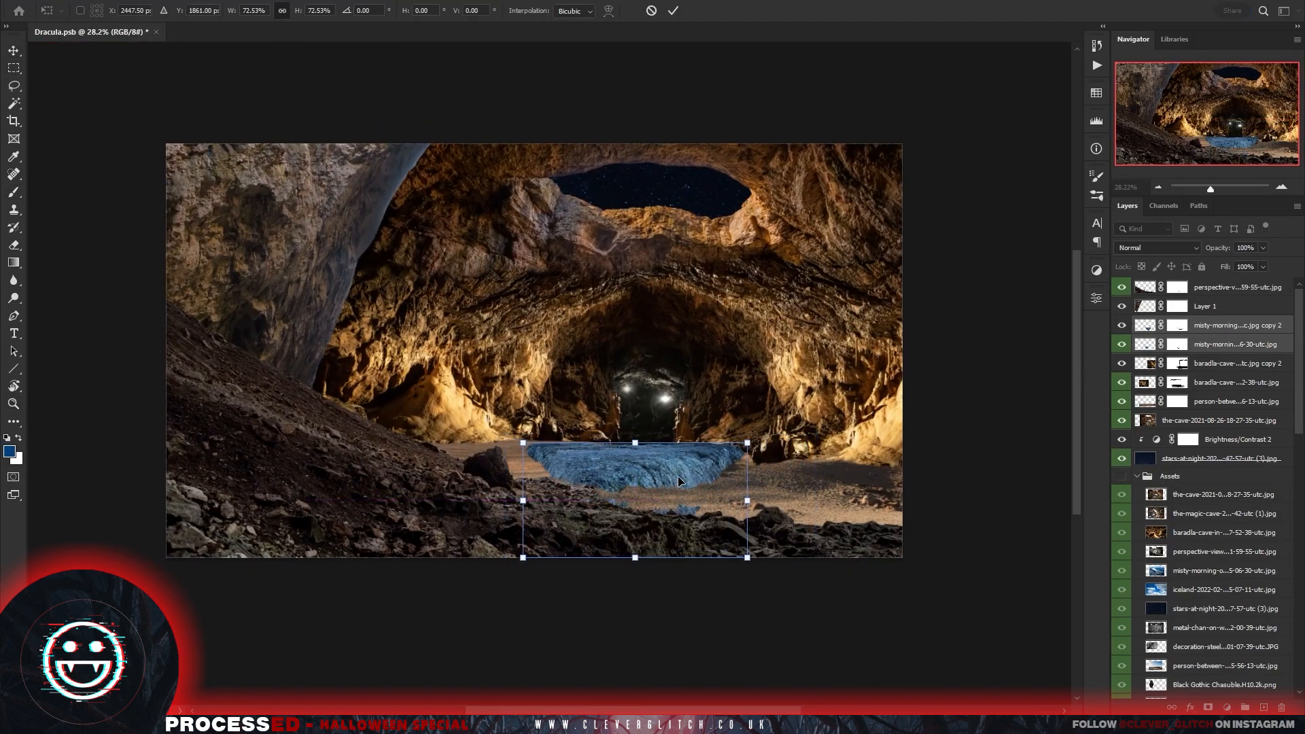
key(Return)
Mask out the stray blue and green remnants below the rock on the misty-morning layers.
scroll(677, 501, up, 10)
key(b)
drag(863, 552, 707, 565)
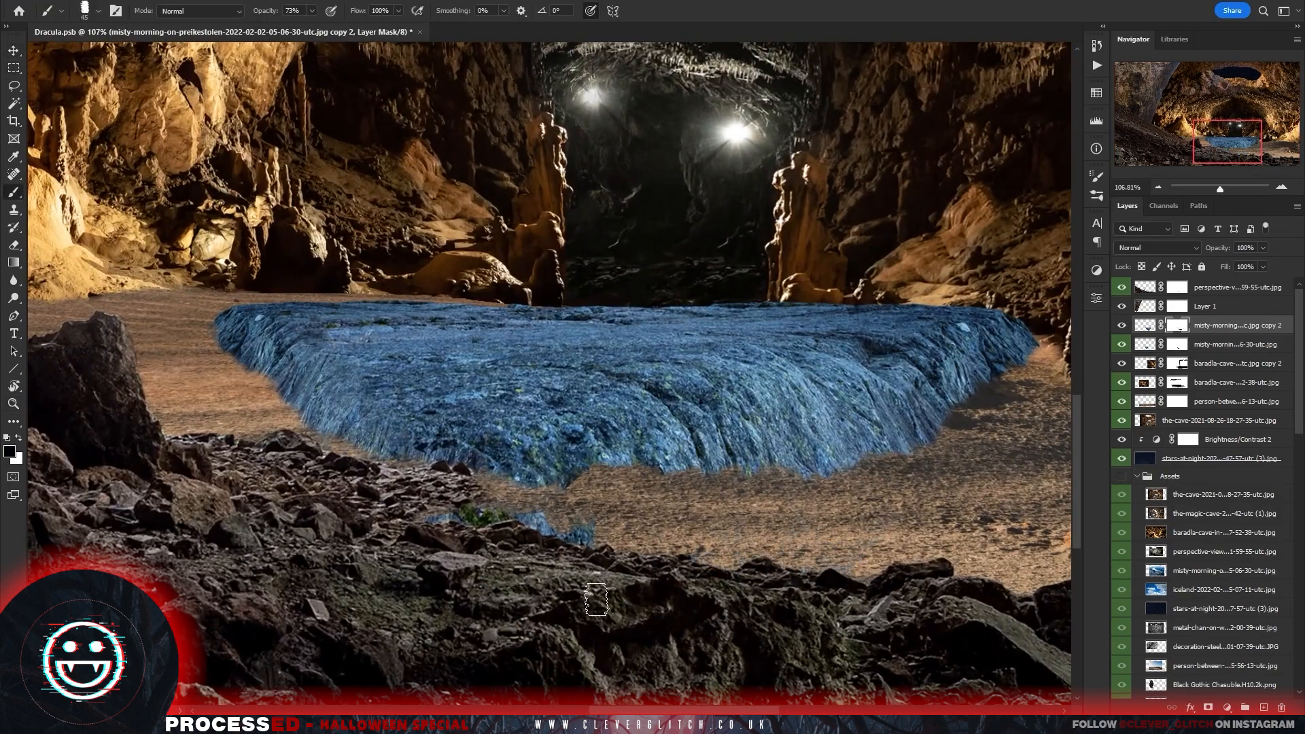
drag(588, 539, 459, 516)
click(1178, 345)
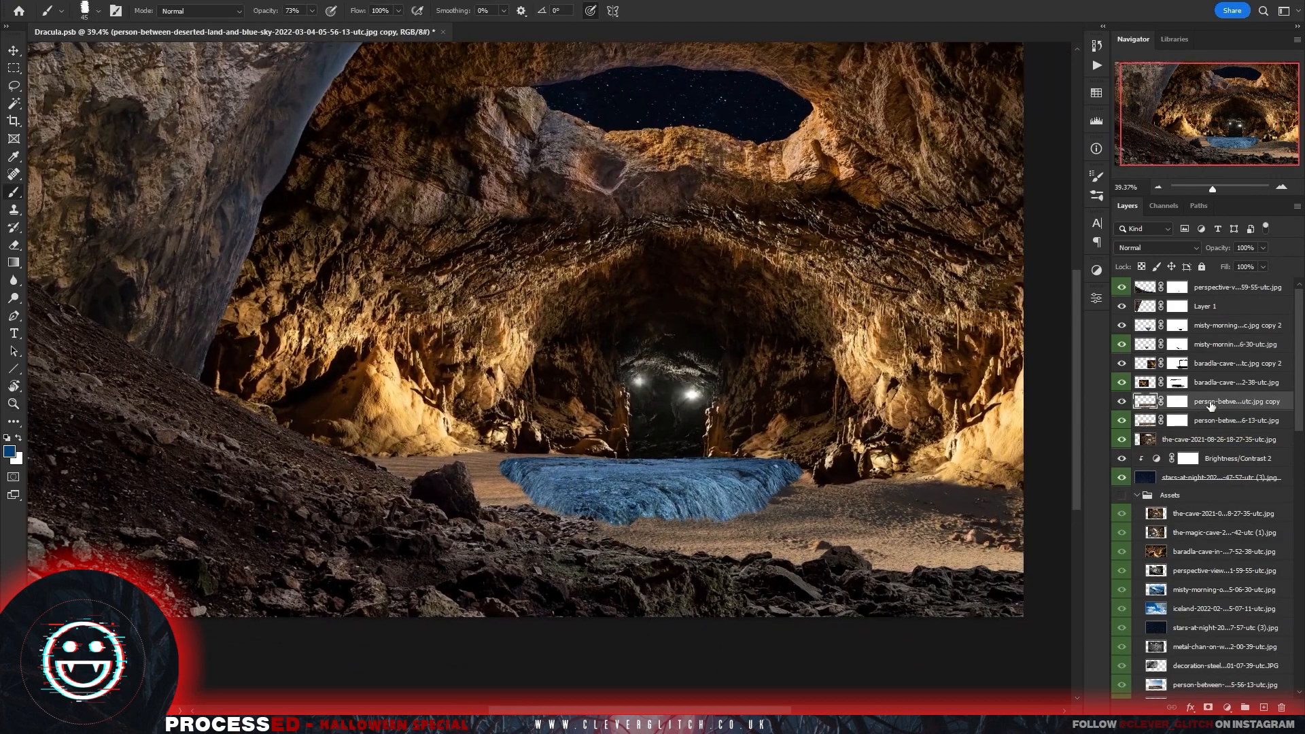
Place the copied person-between sand layer above the misty-morning layers and fill its mask with black.
drag(1217, 420, 1209, 314)
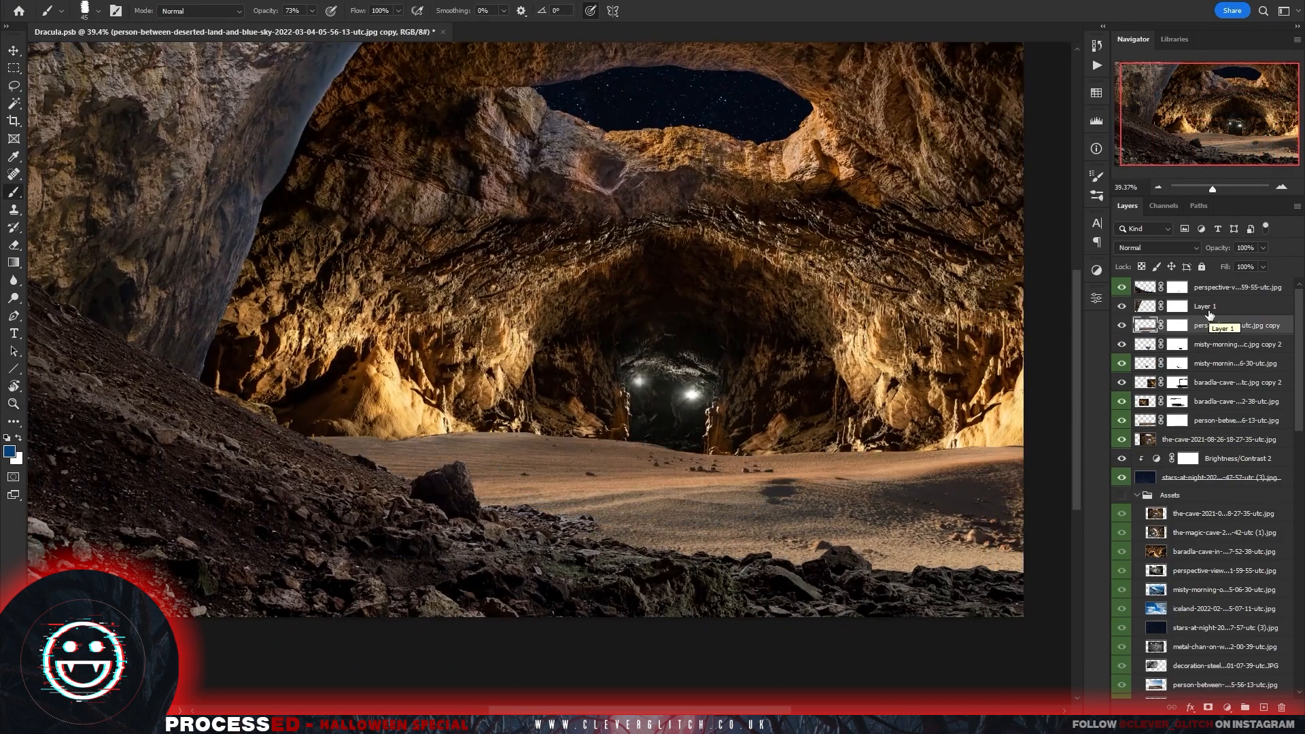
click(1179, 326)
key(x)
key(alt+BackSpace)
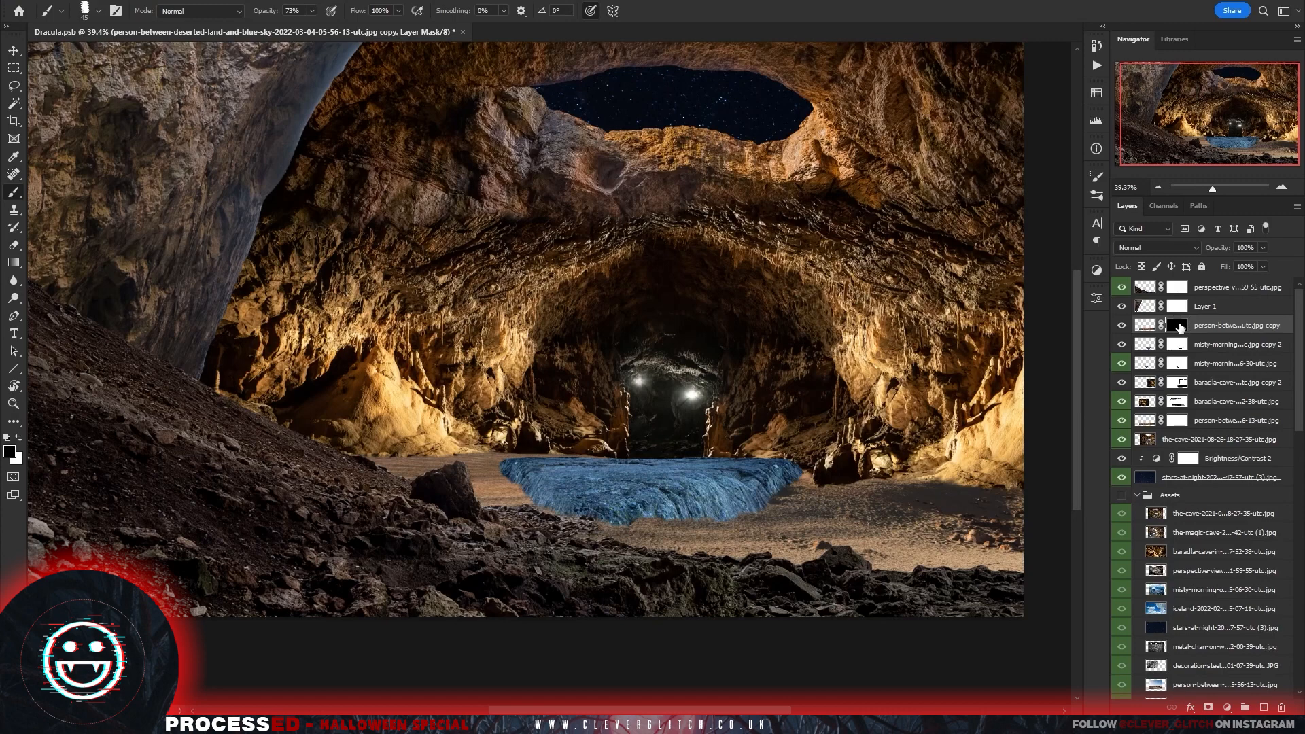
Paint sand back around the blue rock's lower edges on the sand copy's mask at 63% brush opacity, up to 35 px.
scroll(749, 502, up, 5)
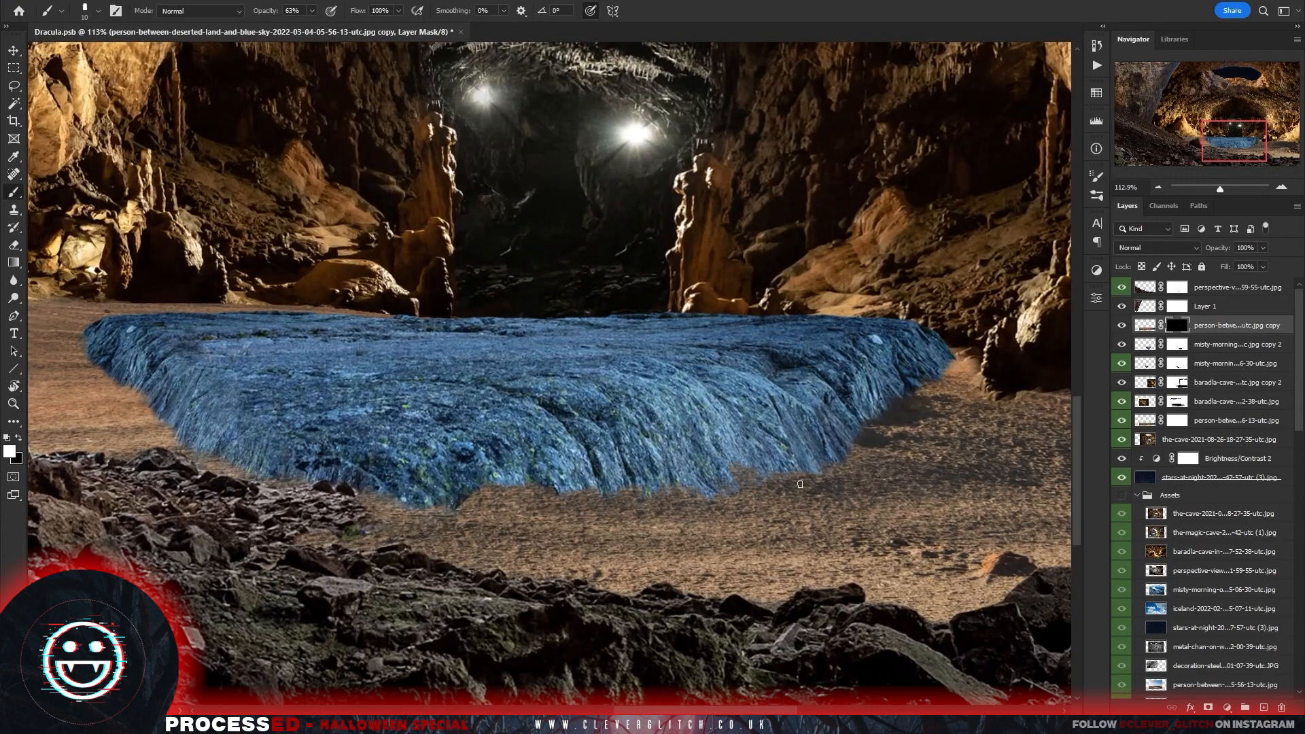
drag(728, 490, 442, 515)
drag(451, 458, 623, 471)
drag(292, 403, 242, 355)
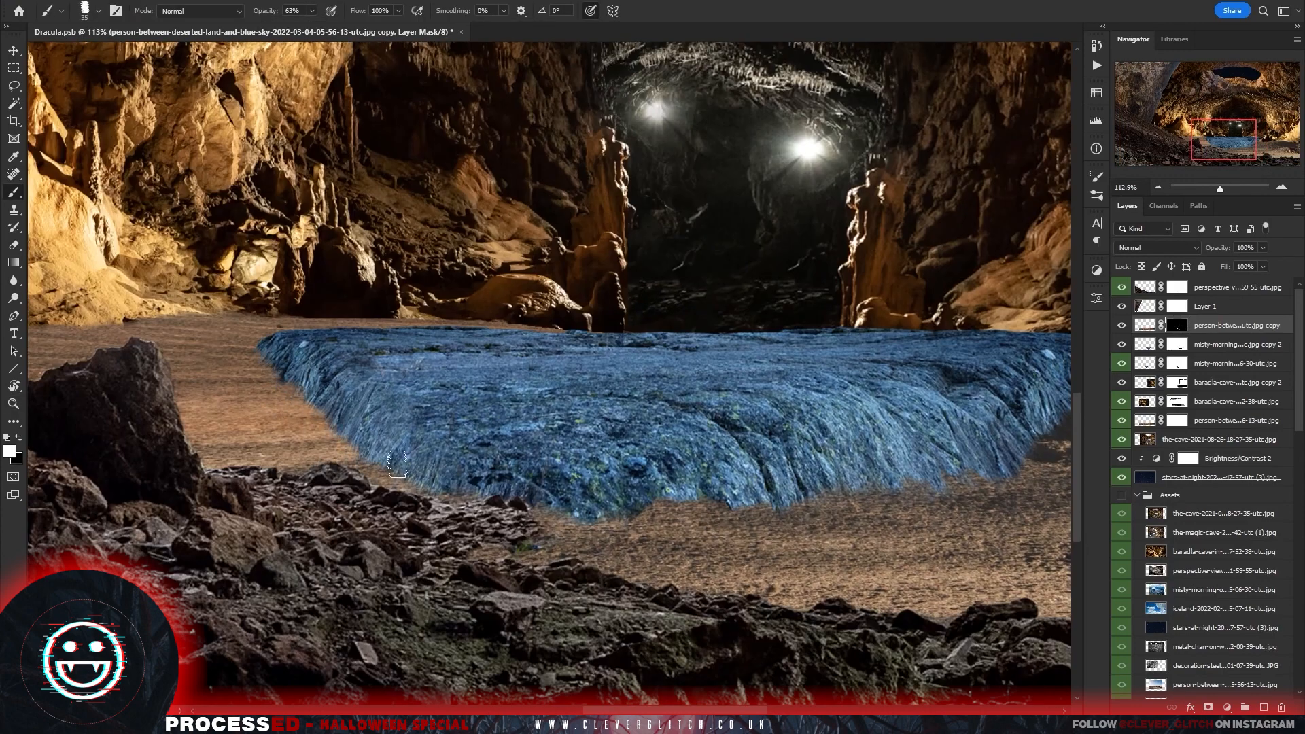
drag(904, 502, 655, 459)
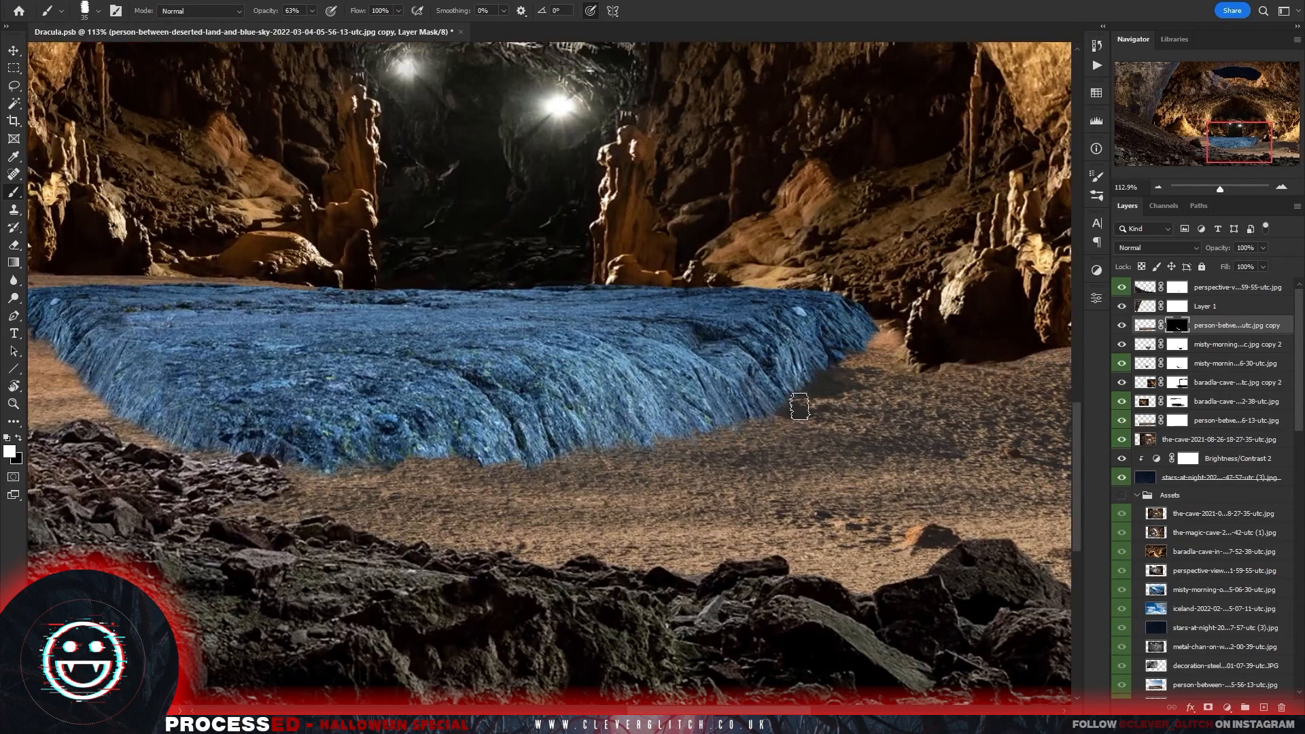
Add a Hue/Saturation adjustment directly above the the-cave layer.
scroll(374, 470, down, 6)
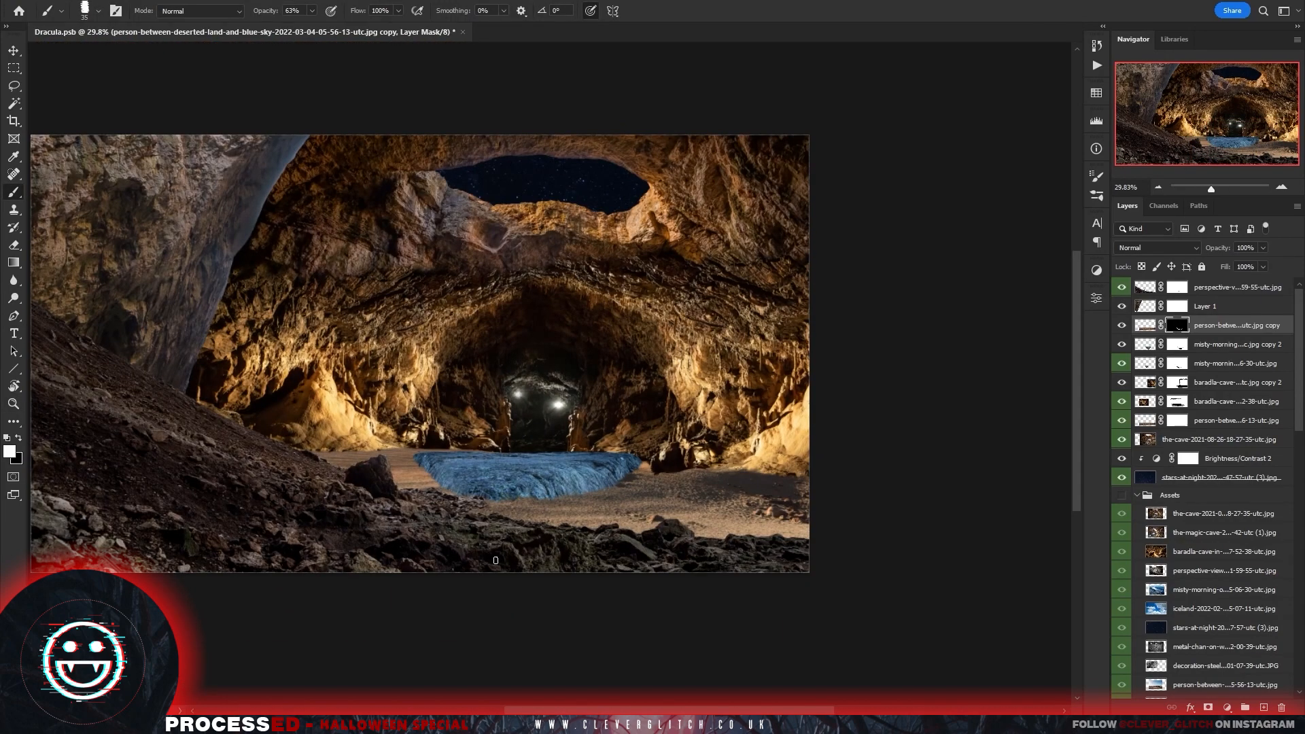
drag(621, 389, 682, 384)
scroll(682, 383, up, 2)
click(13, 51)
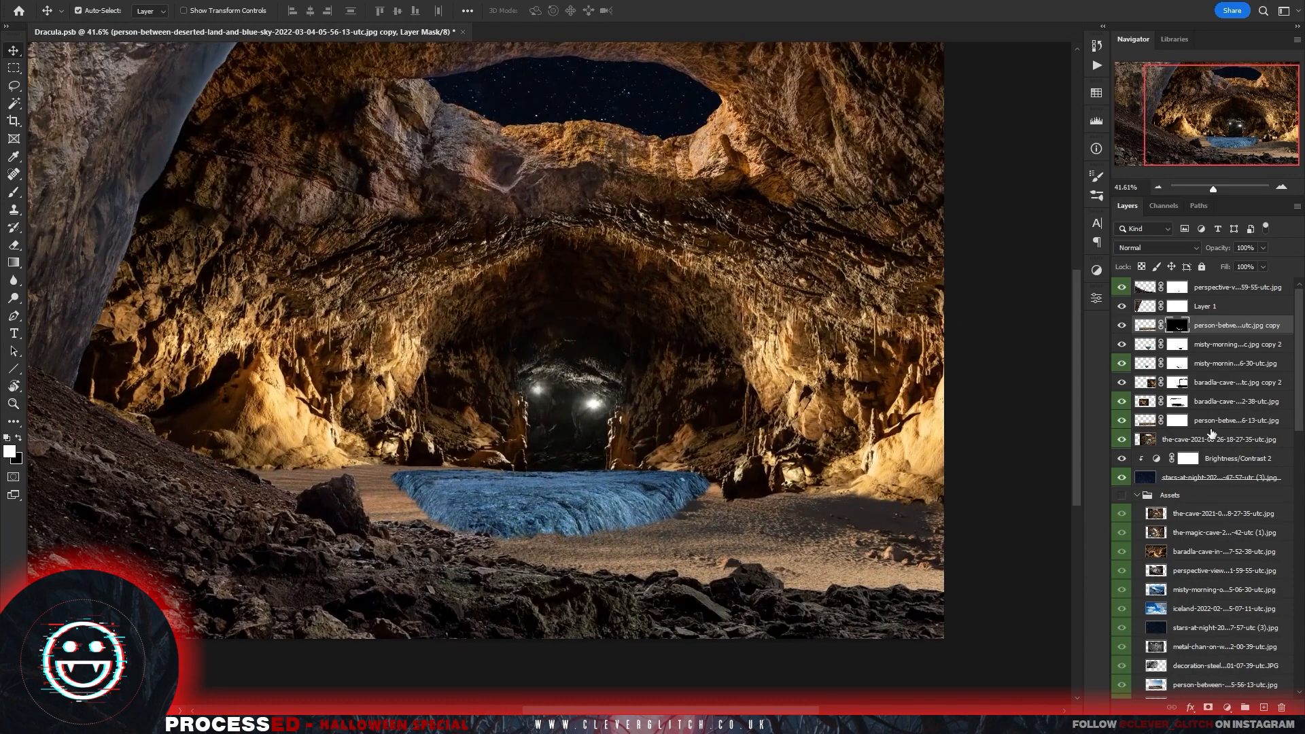
click(1211, 434)
click(1100, 272)
click(973, 315)
Shrink the stars-at-night layer and position it behind the cave's sky opening.
click(1188, 497)
key(ctrl+t)
drag(940, 364, 408, 365)
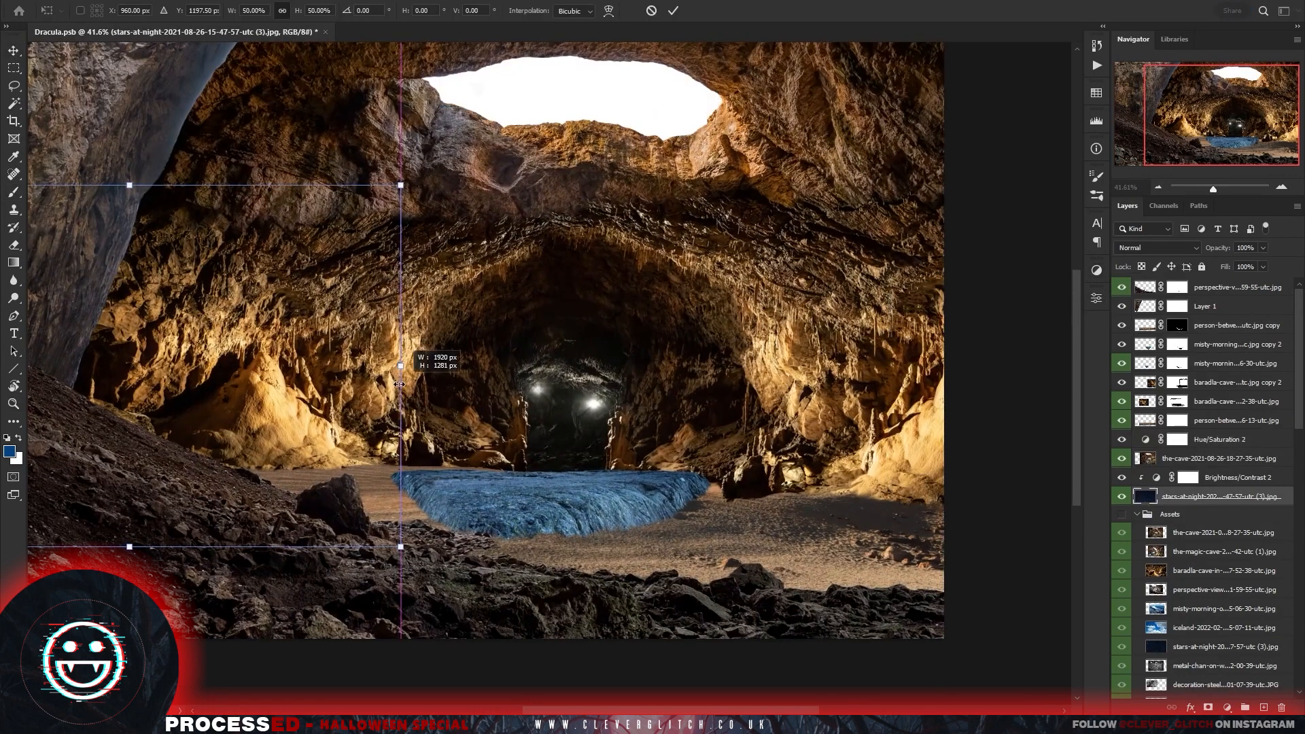
drag(292, 340, 717, 149)
drag(827, 355, 570, 196)
drag(506, 122, 638, 165)
drag(703, 230, 748, 257)
key(Return)
Add a Hue/Saturation adjustment clipped to the the-cave layer, with hue -180 and reduced saturation and lightness.
click(1210, 458)
click(1096, 271)
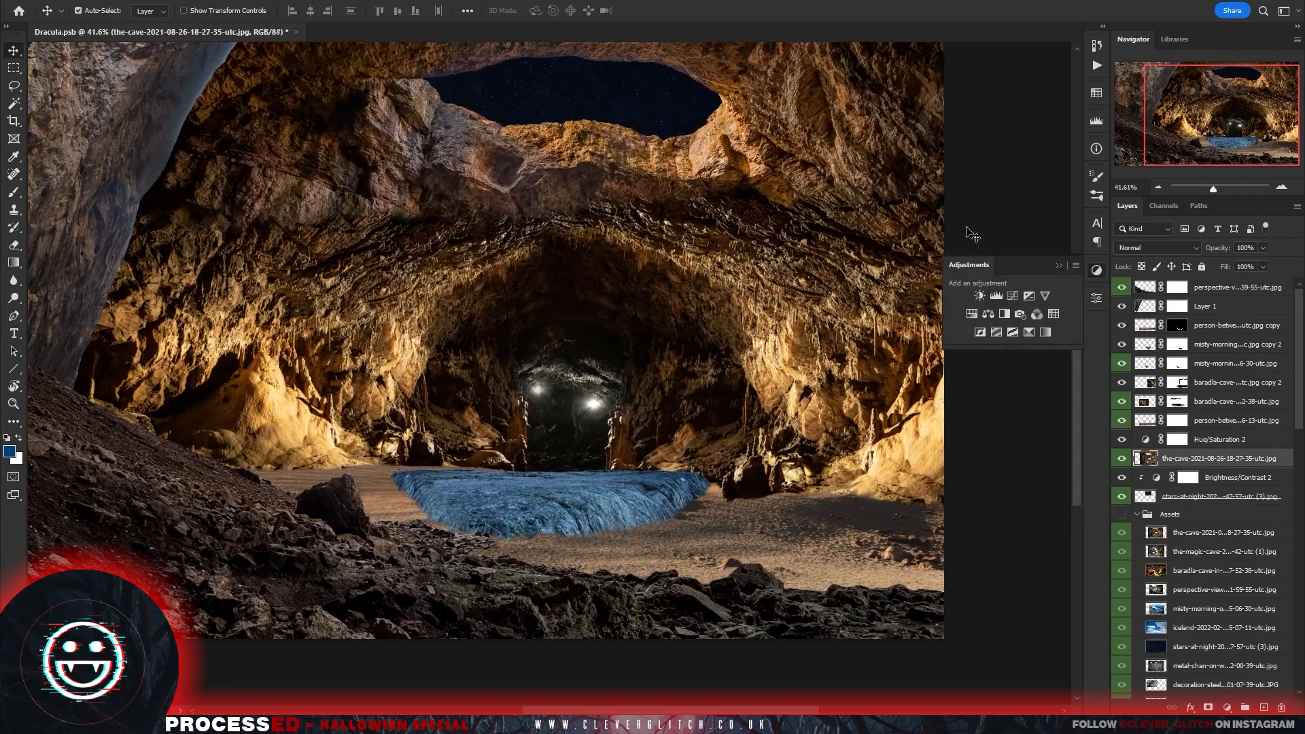
click(973, 315)
drag(981, 389, 881, 415)
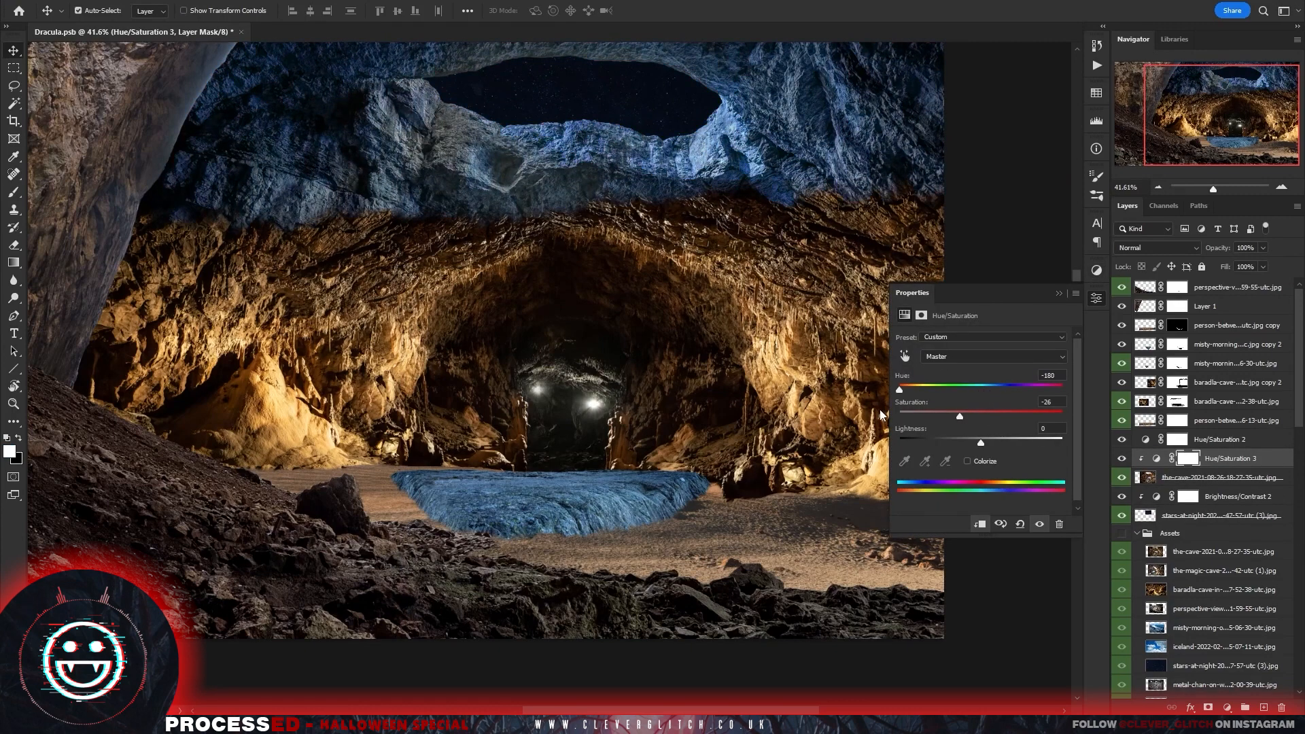
drag(974, 446, 967, 445)
Add a Color Balance adjustment clipped to the the-cave layer and tune its tonal ranges for cool night rock.
click(1096, 271)
click(990, 315)
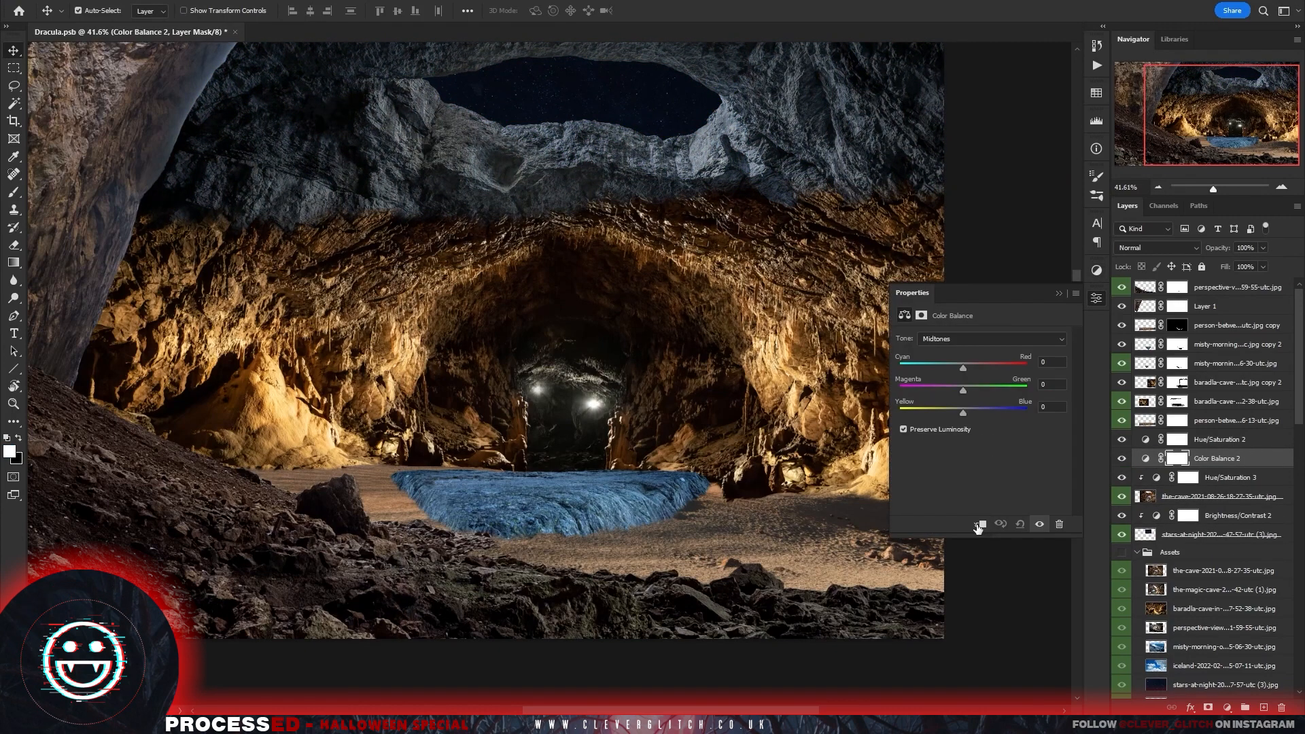
click(953, 374)
mouse_move(954, 390)
mouse_down()
mouse_move(1036, 387)
mouse_move(958, 398)
mouse_move(971, 370)
mouse_up()
click(984, 340)
click(983, 351)
drag(964, 392, 964, 394)
drag(964, 413, 954, 418)
click(979, 340)
click(978, 373)
mouse_move(963, 370)
mouse_down()
mouse_move(995, 374)
mouse_move(961, 375)
mouse_up()
Add a clipped Exposure adjustment of -1.72 above the Color Balance and rename it Exposure 1 Dark.
click(1097, 271)
click(1021, 299)
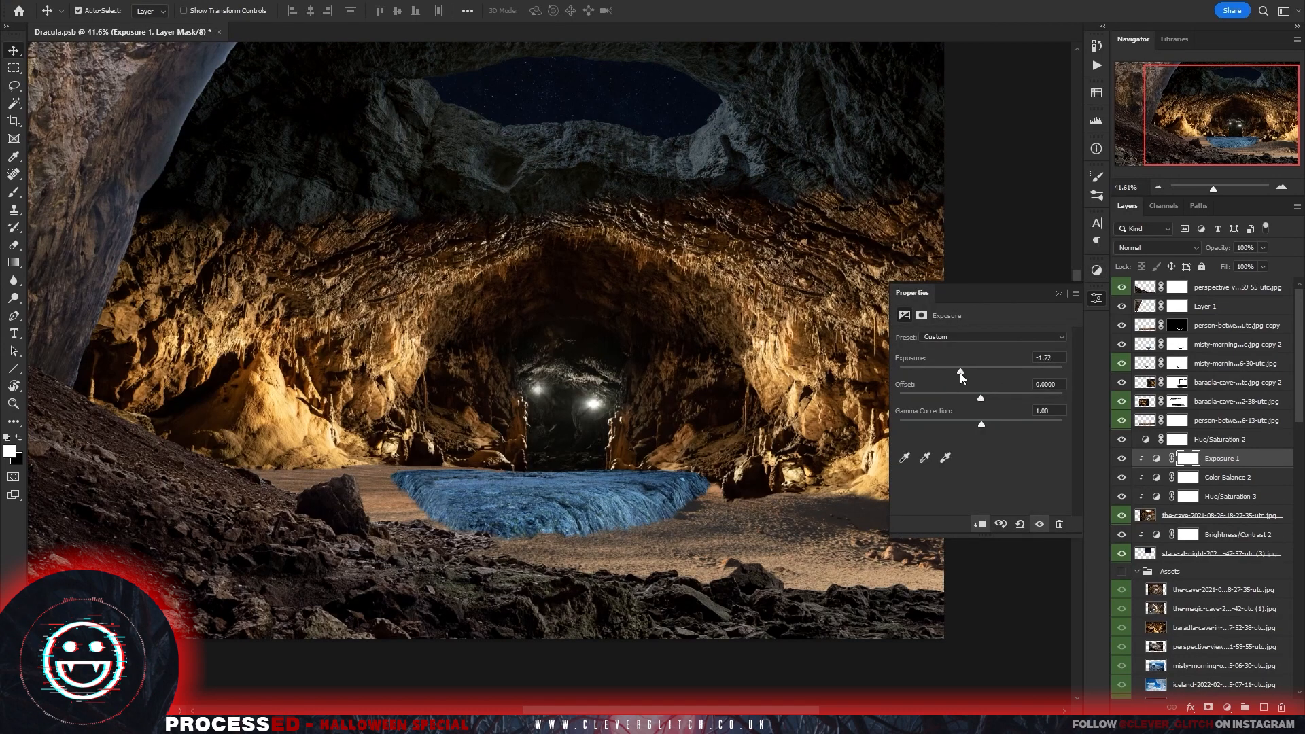
double_click(1227, 458)
Add a second clipped Exposure adjustment of +3.11 and rename it Exposure 1 Light.
click(1096, 270)
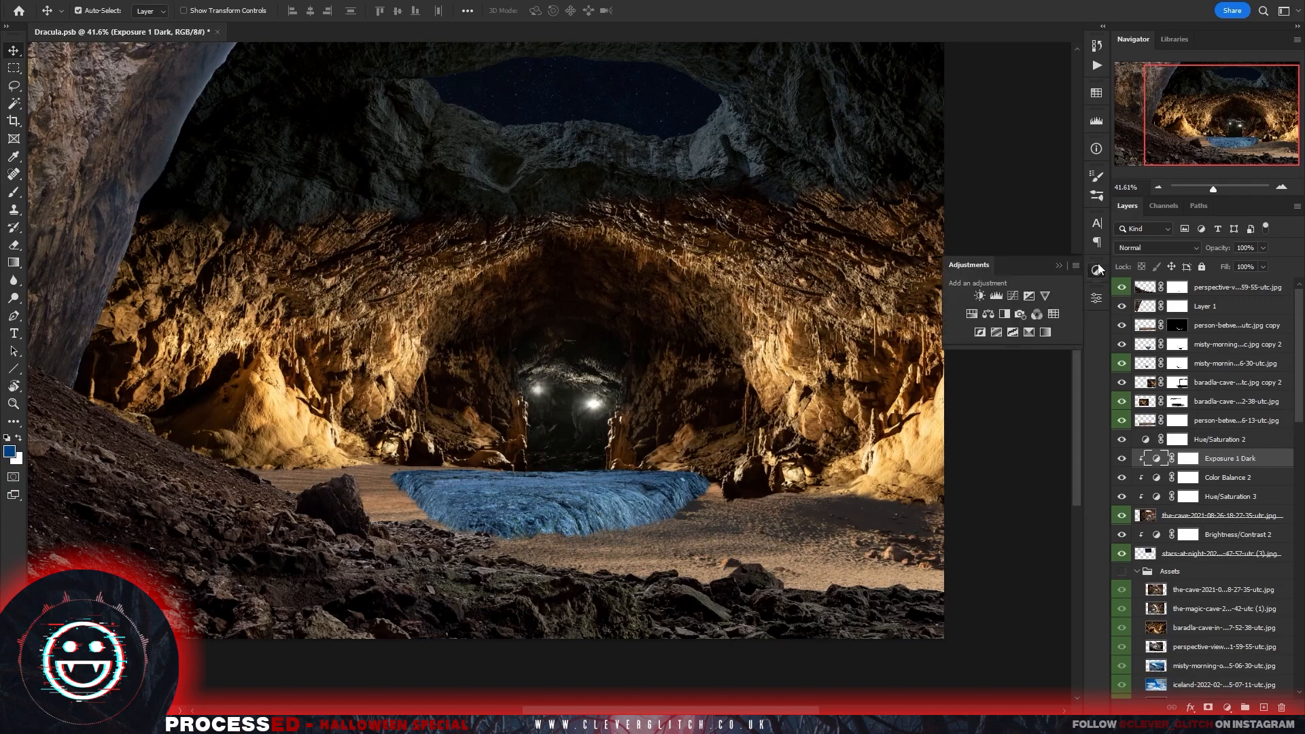
click(1022, 299)
drag(981, 372, 1022, 371)
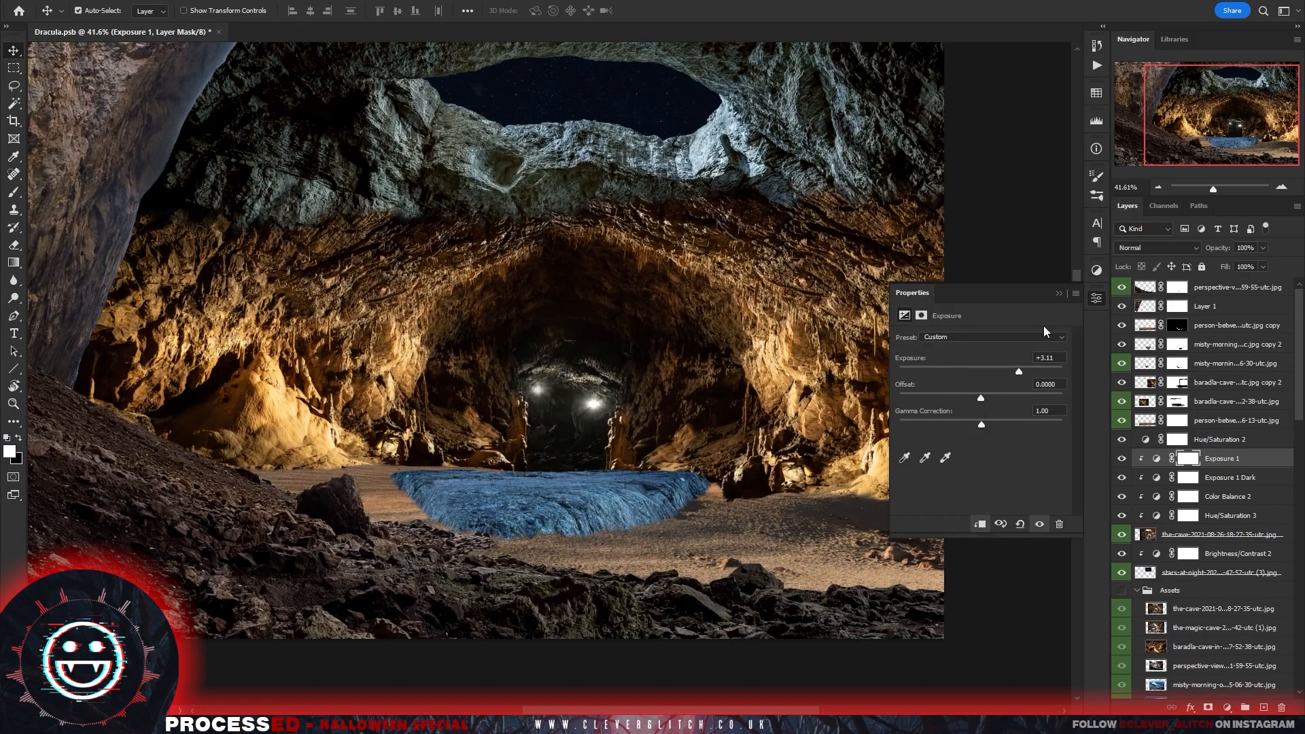
double_click(1244, 458)
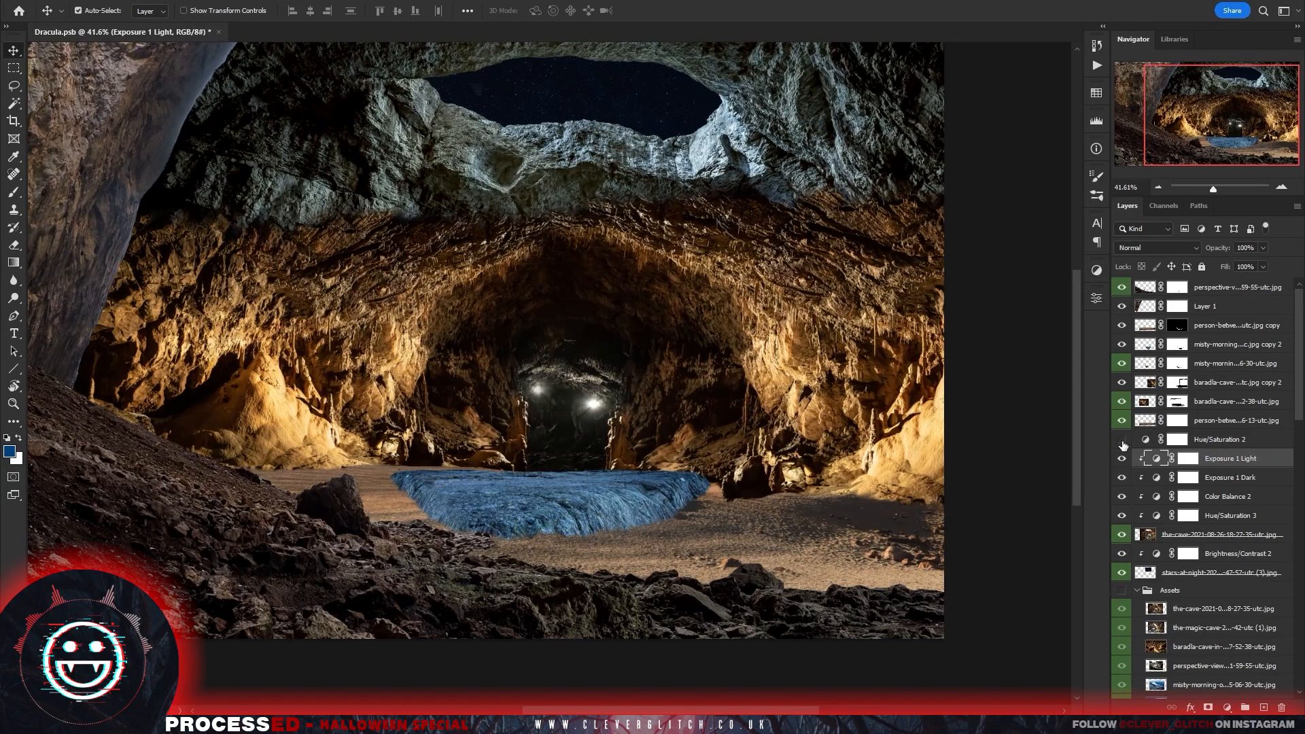
Delete the unclipped Hue/Saturation 2 adjustment layer.
click(1230, 446)
key(Delete)
key(Delete)
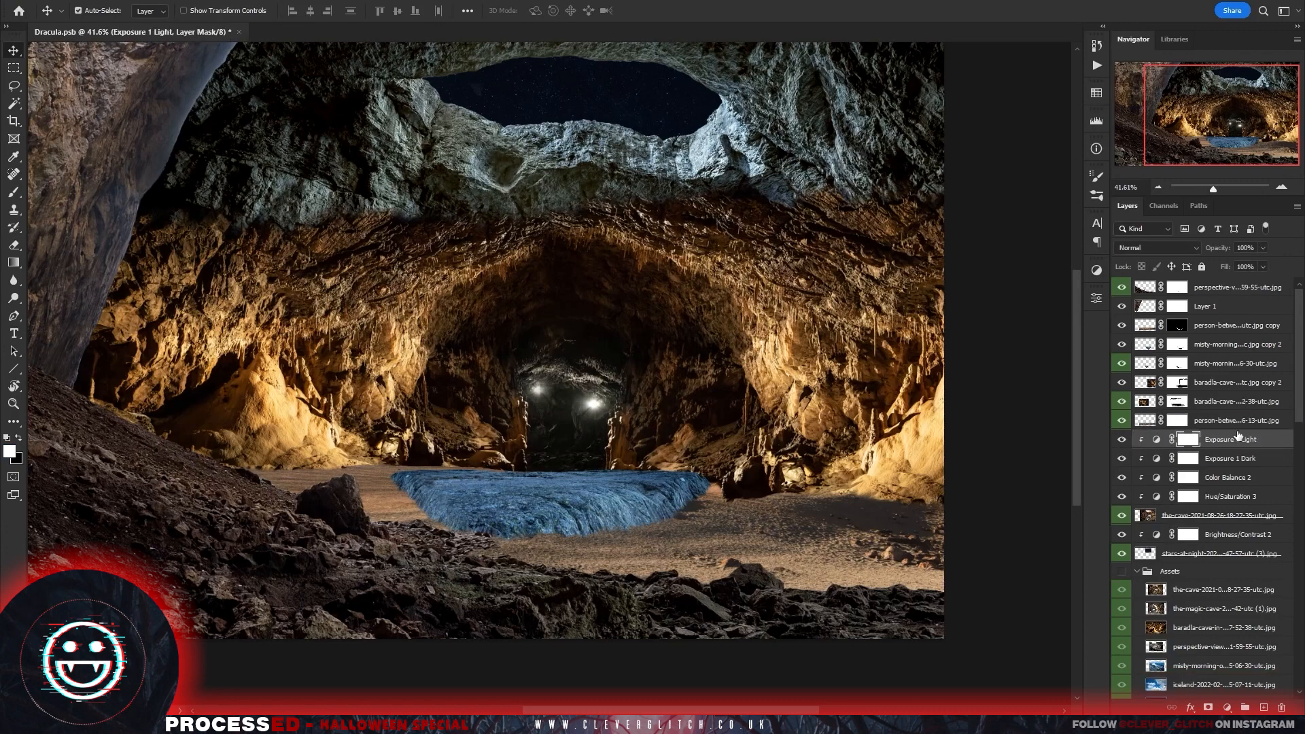
Try duplicating the four adjustments of the the-cave layer onto the baradla-cave layer.
shift+click(1230, 498)
drag(1214, 404, 1211, 401)
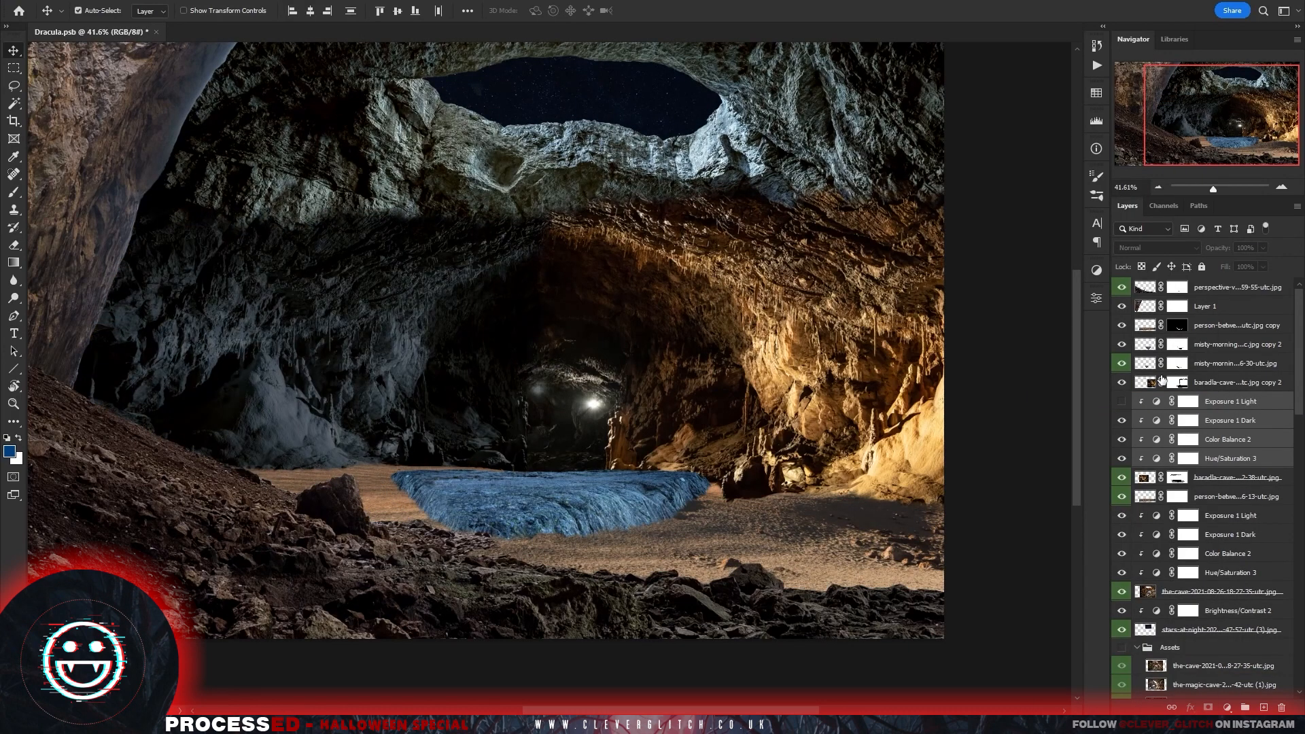
key(Delete)
Merge the two baradla-cave layers and clip a Hue/Saturation adjustment to them with hue +4, lightness -10 and reduced saturation.
shift+click(1218, 383)
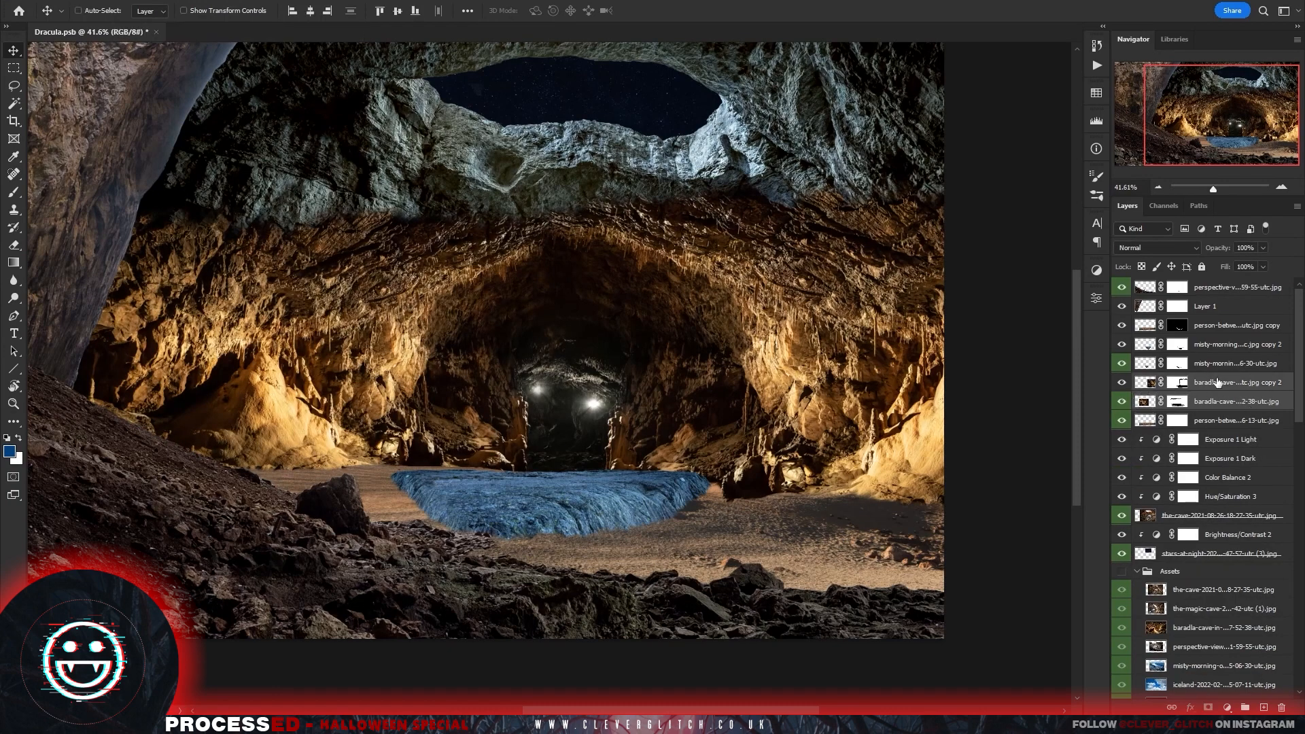
key(ctrl+e)
click(1096, 271)
click(901, 319)
click(979, 525)
drag(982, 416, 973, 444)
drag(982, 391, 983, 401)
Clip a Color Balance above it: shadows -22/+19, midtones -16/+5/+40, highlights green +17 and blue +81.
click(988, 313)
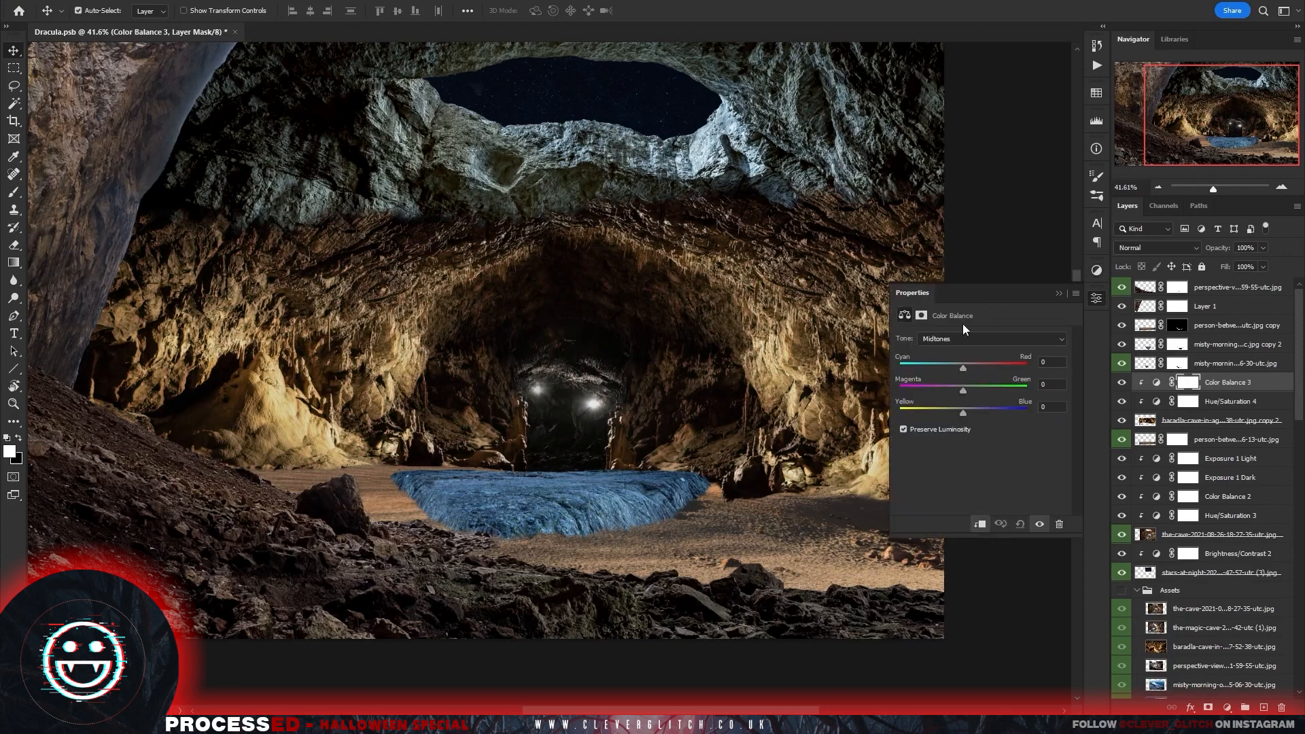
drag(981, 373, 963, 372)
drag(964, 412, 972, 414)
click(966, 338)
click(964, 350)
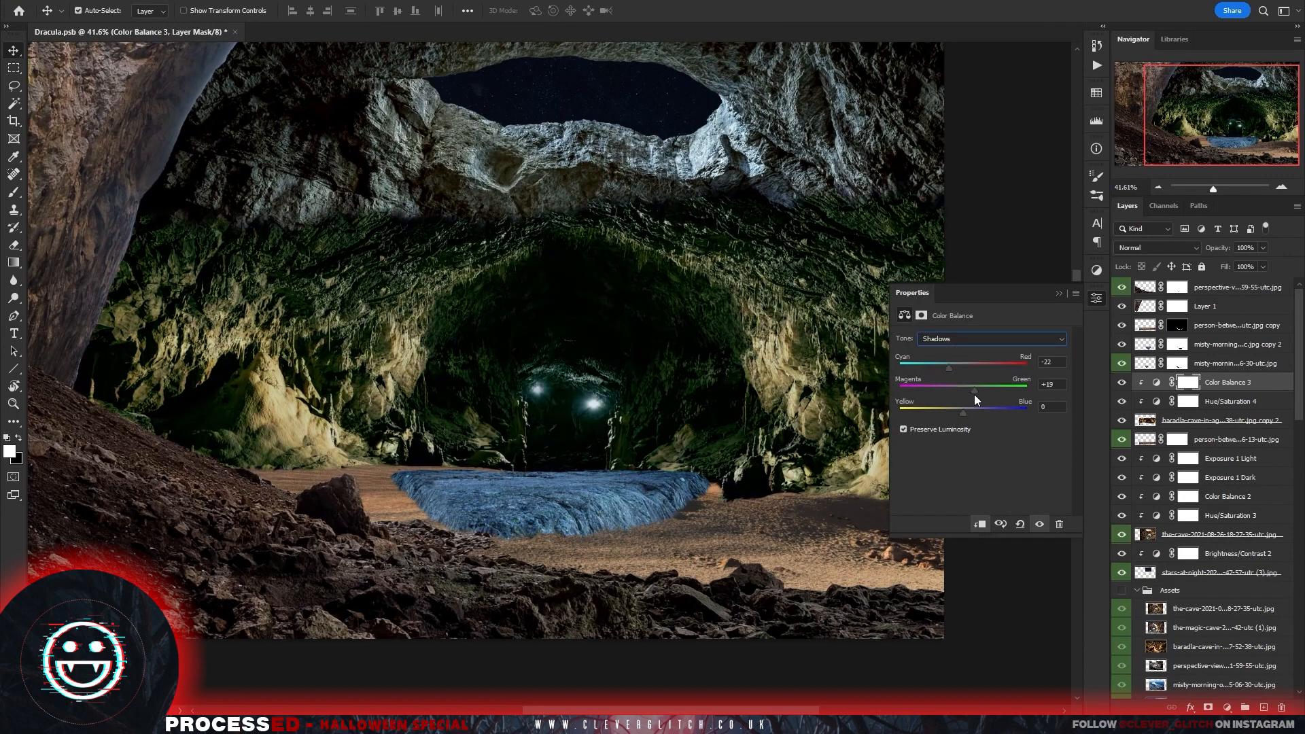
click(972, 339)
click(968, 361)
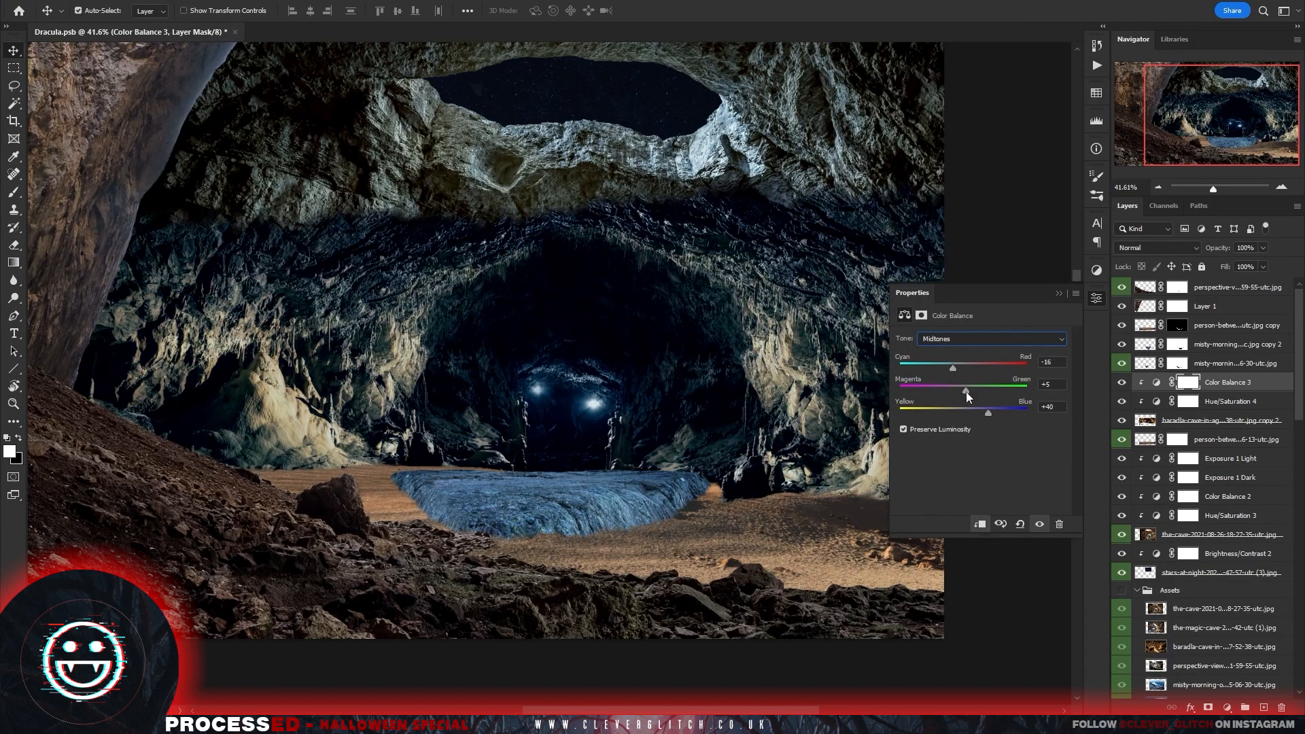
drag(987, 412, 994, 413)
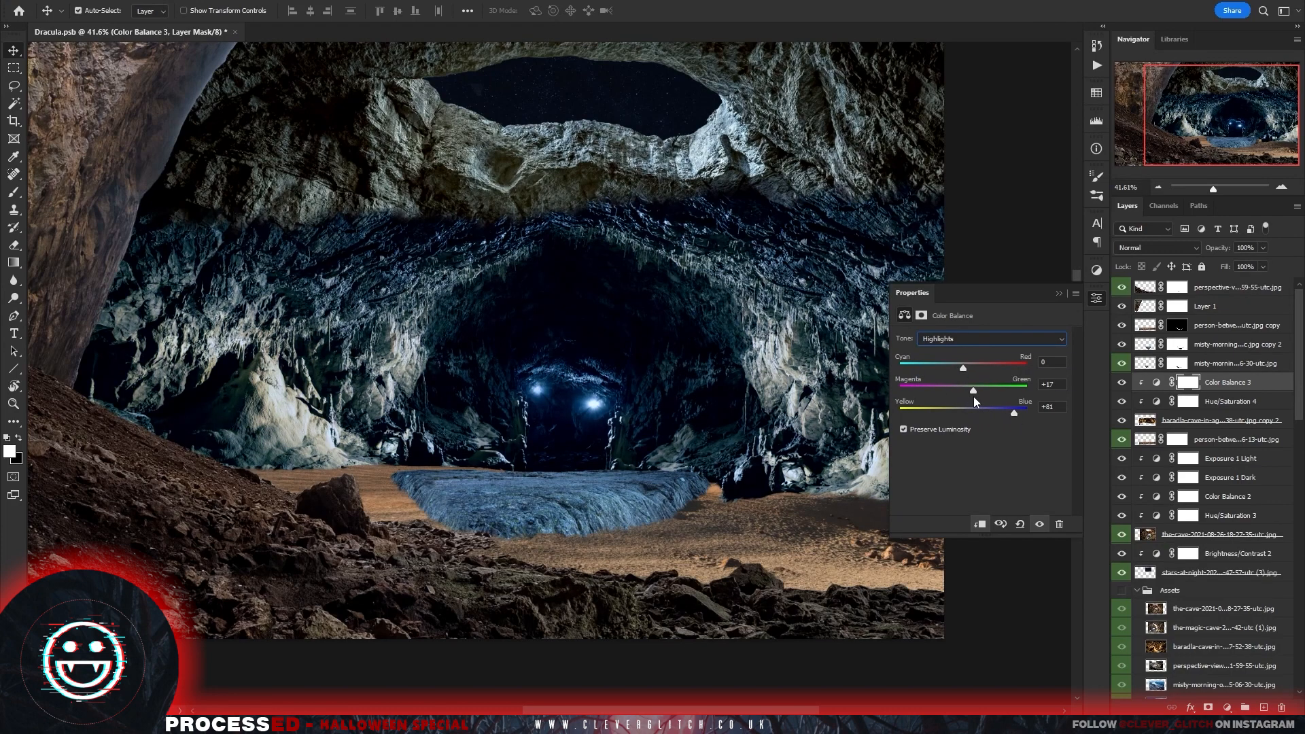
Try retuning the Hue/Saturation 4 adjustment on the baradla-cave layer, and undo the last slider changes.
click(1096, 270)
double_click(1157, 401)
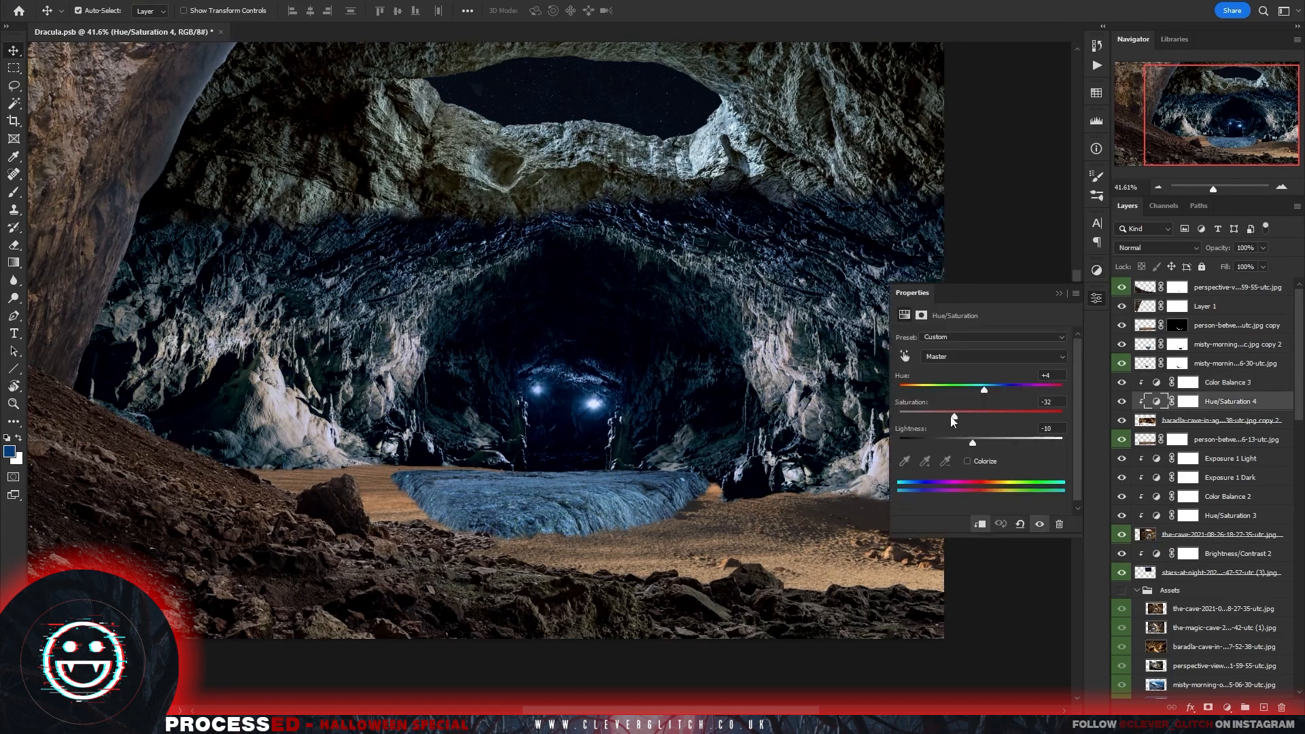
mouse_move(973, 446)
mouse_down()
mouse_move(945, 446)
mouse_move(964, 445)
mouse_up()
click(967, 357)
click(969, 389)
drag(981, 391, 1015, 398)
key(ctrl+z)
key(ctrl+z)
key(ctrl+z)
click(1058, 293)
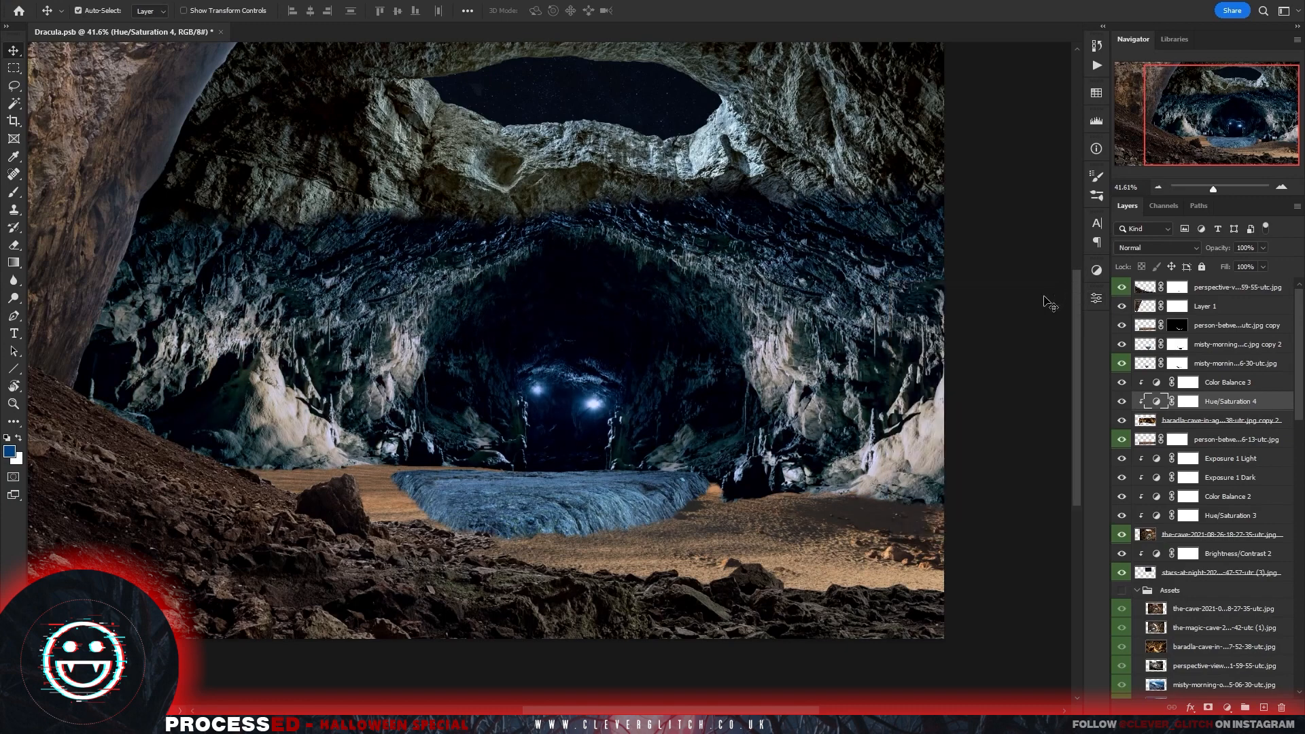
Readjust the midtones, shadows and highlights of Color Balance 3 for a less blue, more neutral cave.
double_click(1156, 383)
drag(946, 368, 953, 369)
mouse_move(966, 391)
mouse_down()
mouse_move(978, 391)
mouse_move(970, 412)
mouse_up()
click(958, 338)
click(952, 350)
mouse_move(963, 368)
mouse_down()
mouse_move(993, 413)
mouse_move(953, 374)
mouse_move(984, 377)
mouse_up()
click(966, 339)
click(964, 369)
Add a Brightness/Contrast and two Exposure adjustments, all clipped to the baradla-cave layer above Color Balance 3.
click(1096, 272)
click(983, 297)
click(1095, 273)
click(1095, 274)
click(1029, 297)
click(1063, 291)
click(1095, 271)
click(1028, 297)
click(1059, 294)
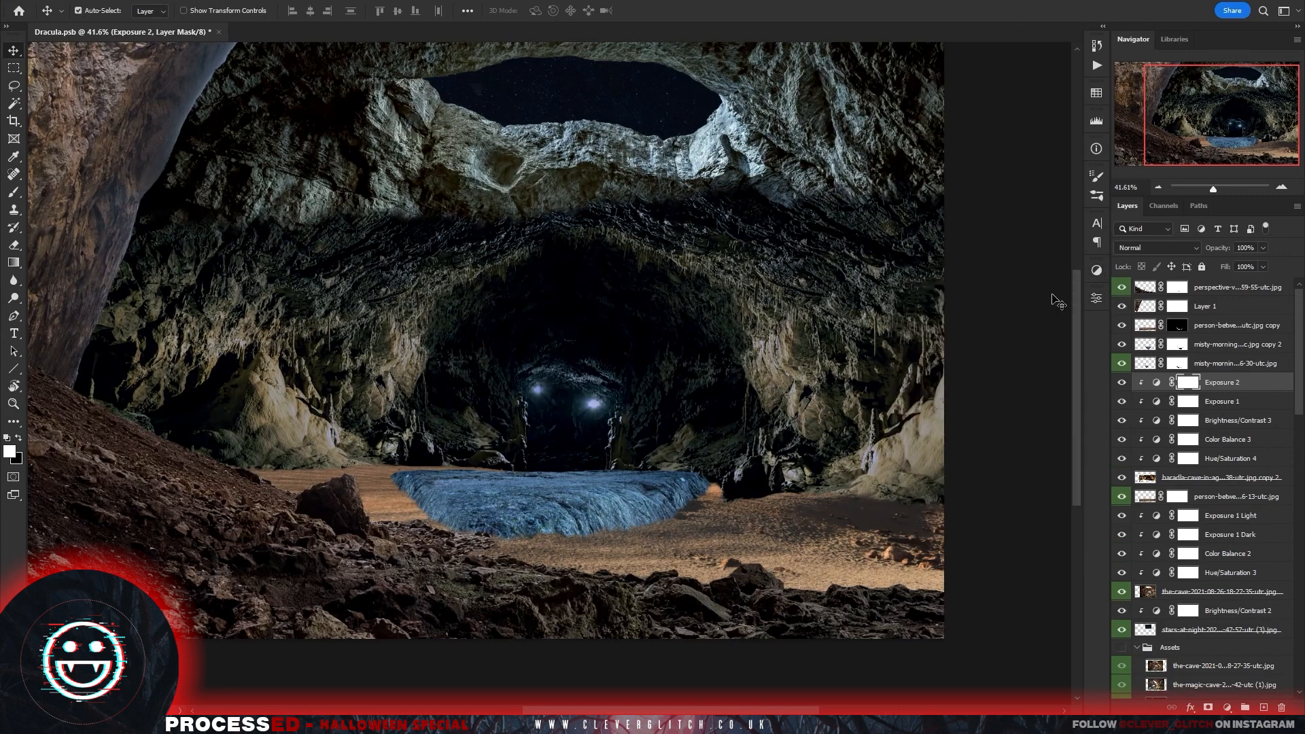
Add a Hue/Saturation adjustment clipped above Exposure 2 with hue +59 and saturation -65.
click(1096, 270)
click(978, 308)
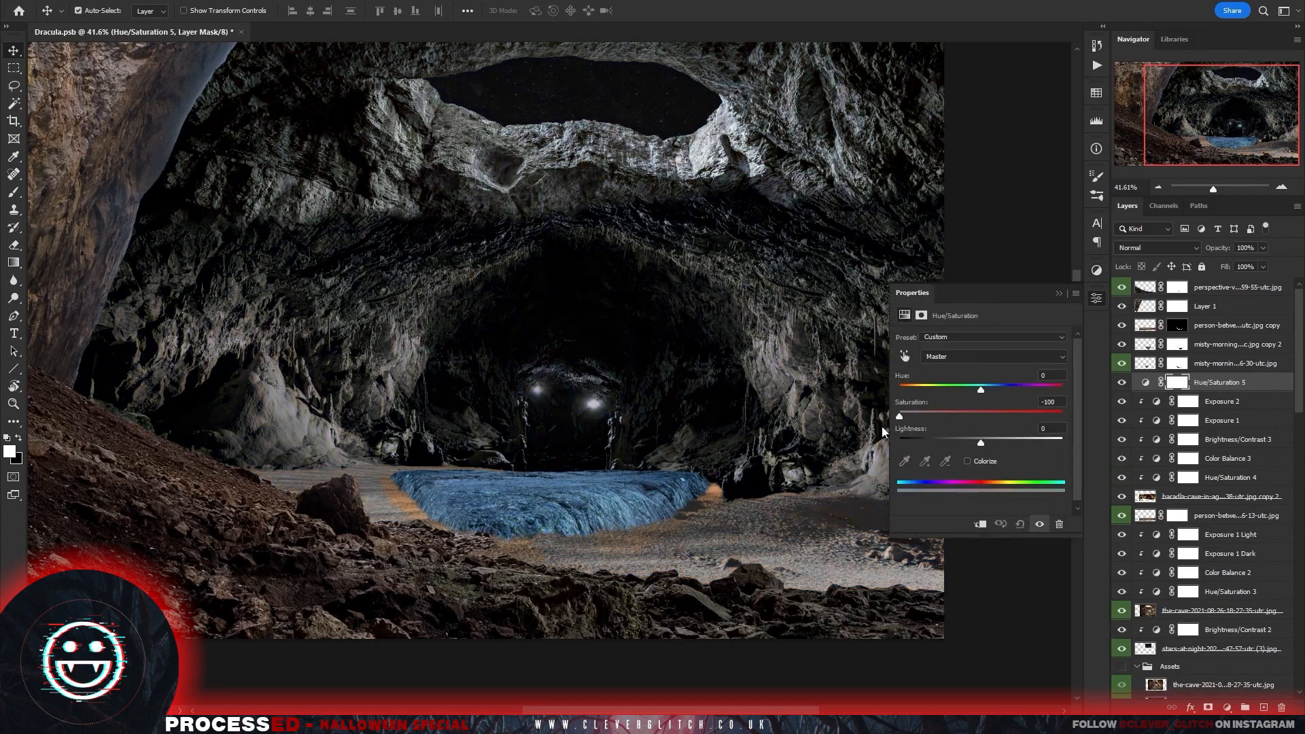
drag(900, 416, 965, 416)
drag(981, 389, 1013, 390)
click(981, 525)
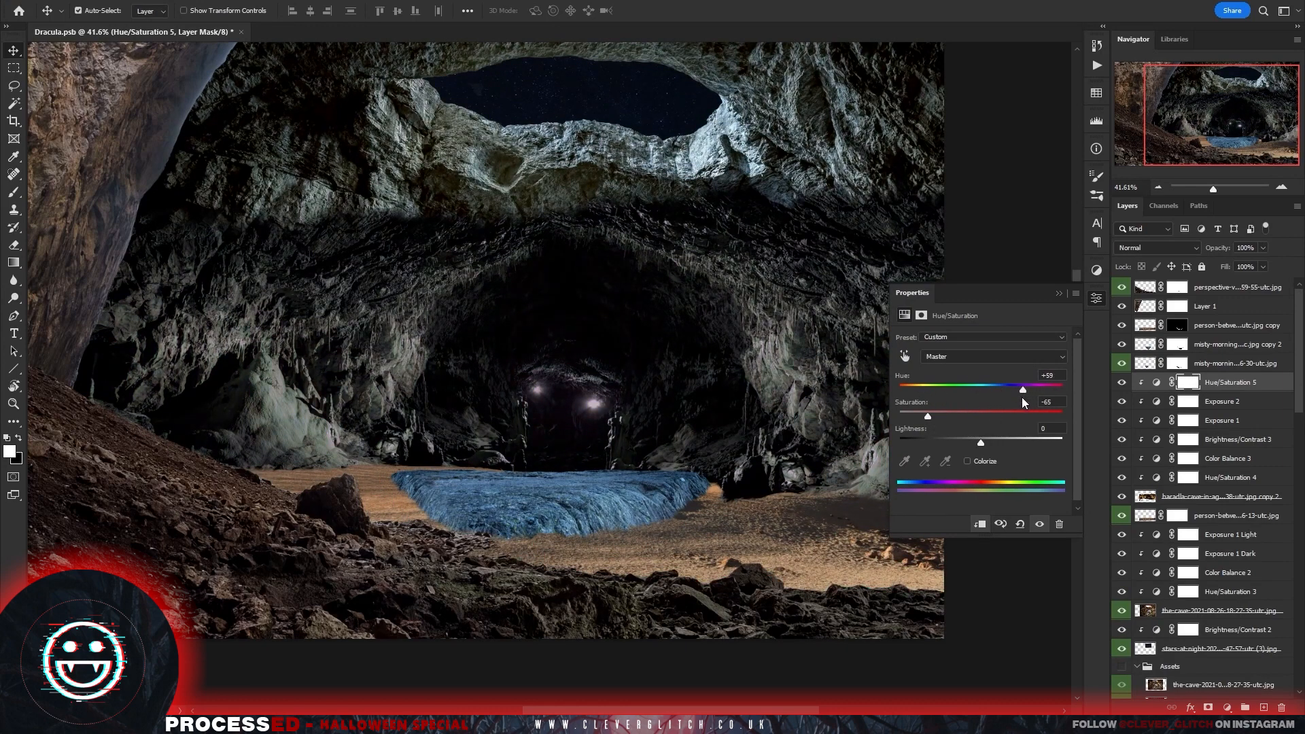
click(1057, 293)
Mask the merged baradla-cave layer and brush its upper seam at 50% and 27% opacity to blend the cave walls.
click(1222, 497)
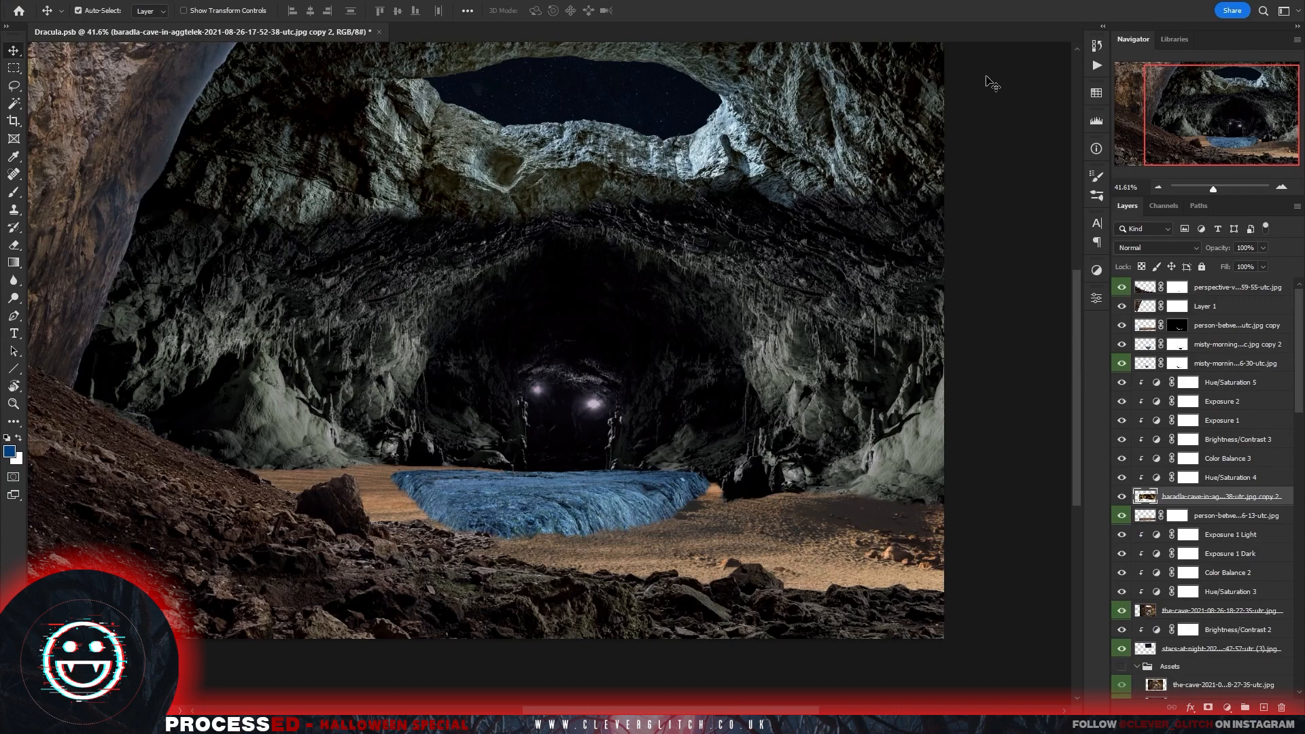
click(1208, 708)
key(b)
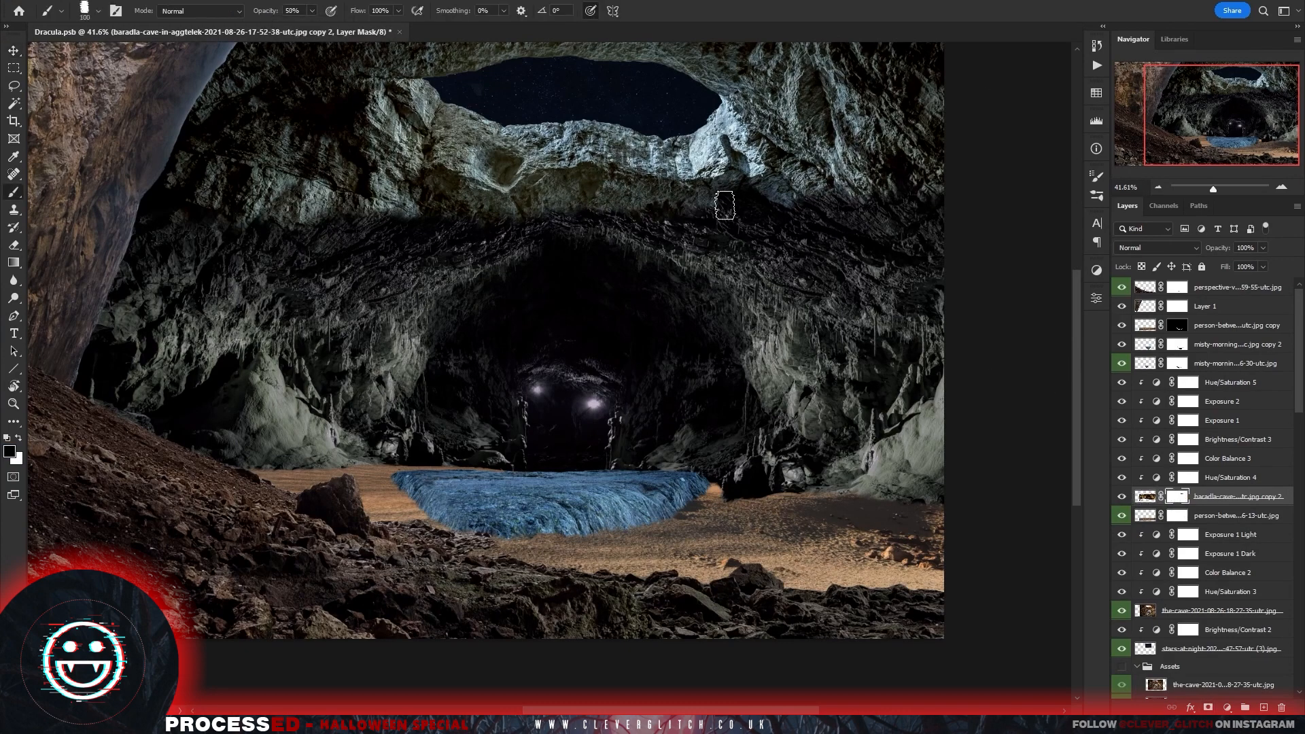
drag(725, 205, 839, 213)
drag(389, 213, 339, 197)
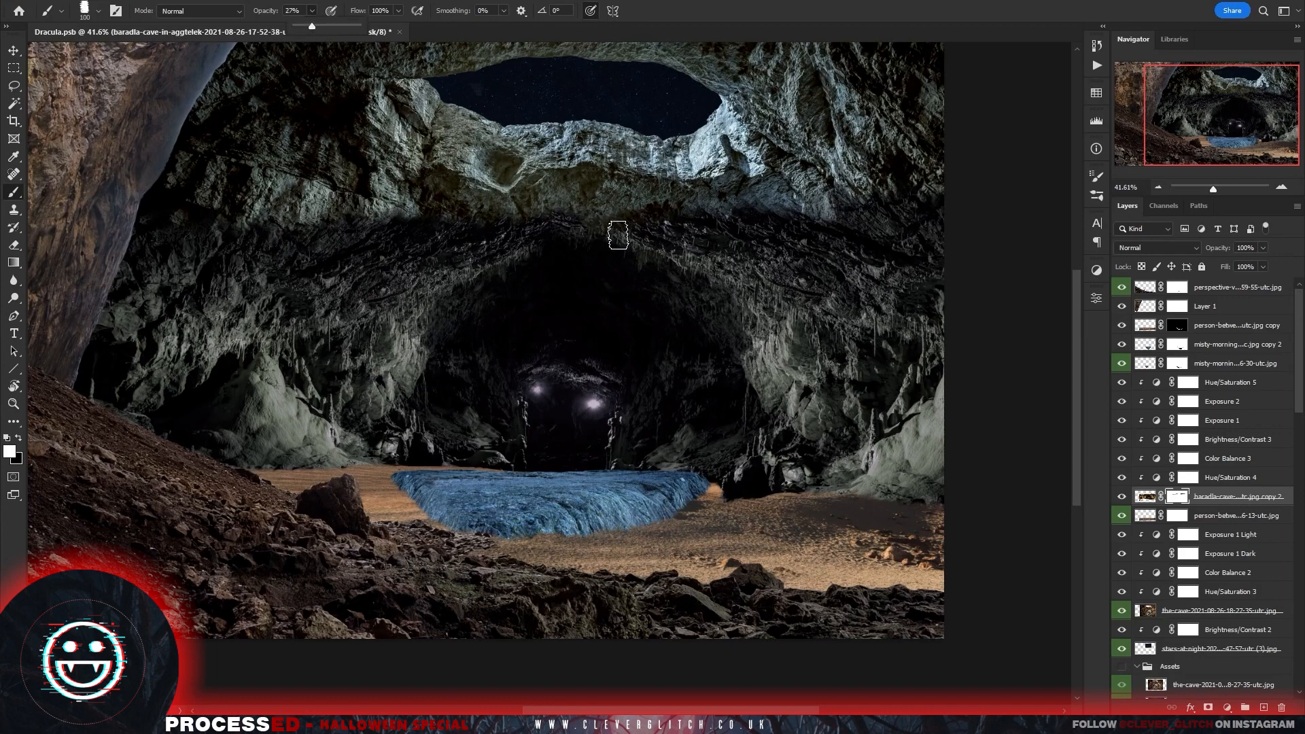
key(x)
mouse_move(727, 207)
mouse_down()
mouse_move(799, 214)
mouse_move(782, 211)
mouse_up()
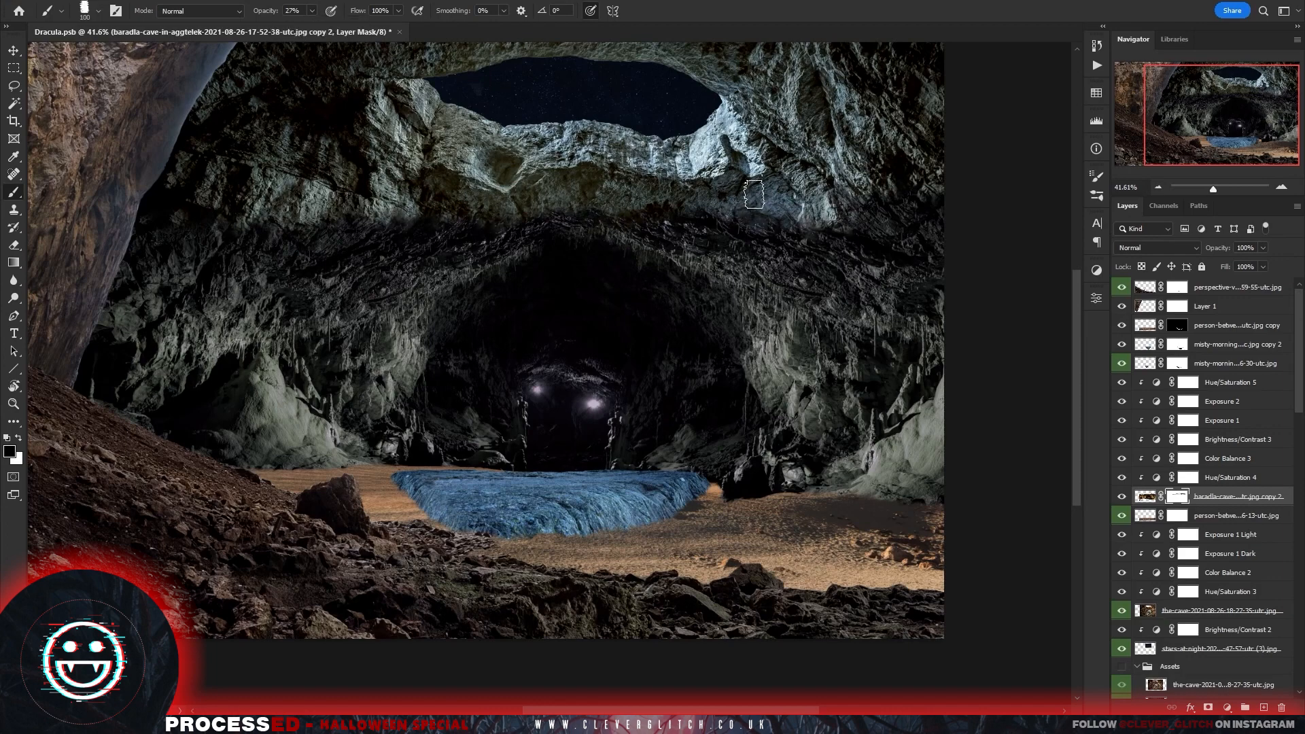
Clip a Brightness/Contrast adjustment to the foreground perspective-view rock layer with brightness -106 and contrast 81.
click(1221, 289)
click(1097, 270)
click(981, 295)
drag(981, 376, 923, 377)
drag(981, 403, 1047, 403)
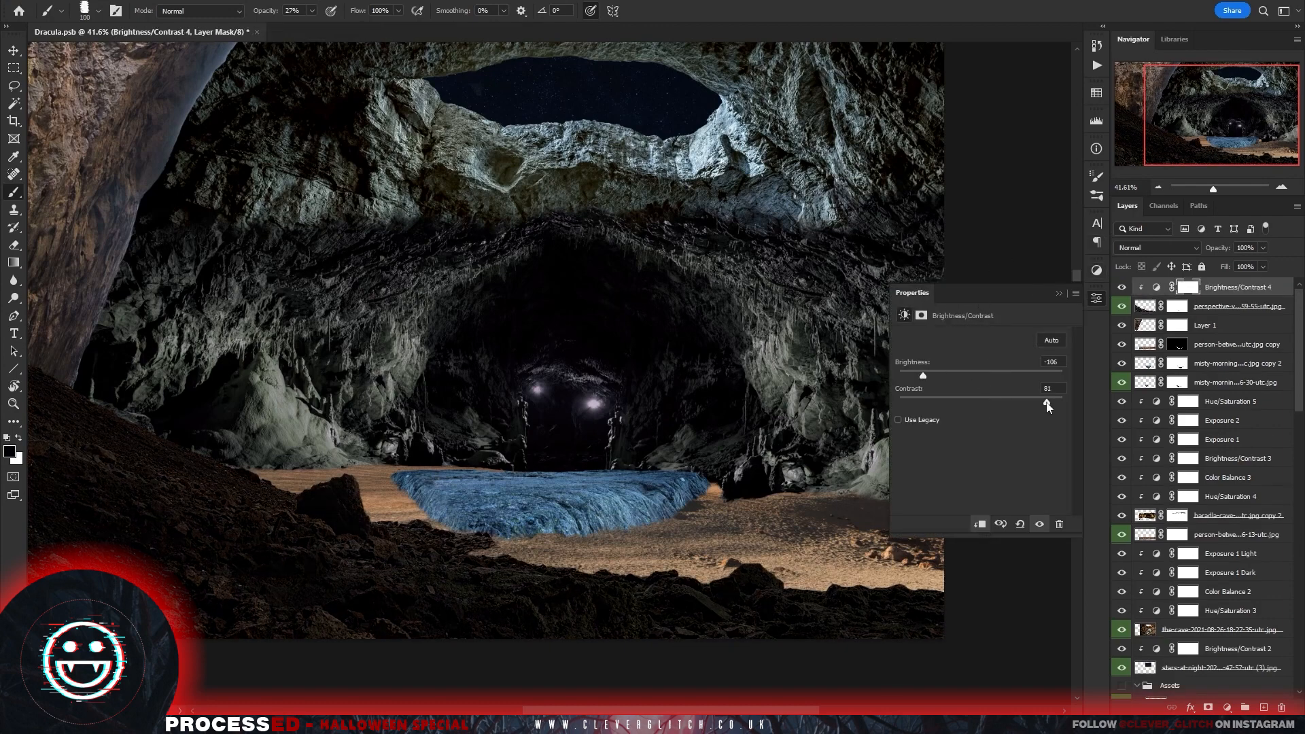
Add a clipped Hue/Saturation adjustment to the foreground rocks with hue -180 and saturation +77.
drag(339, 622, 486, 561)
scroll(486, 561, down, 3)
click(1097, 270)
click(981, 312)
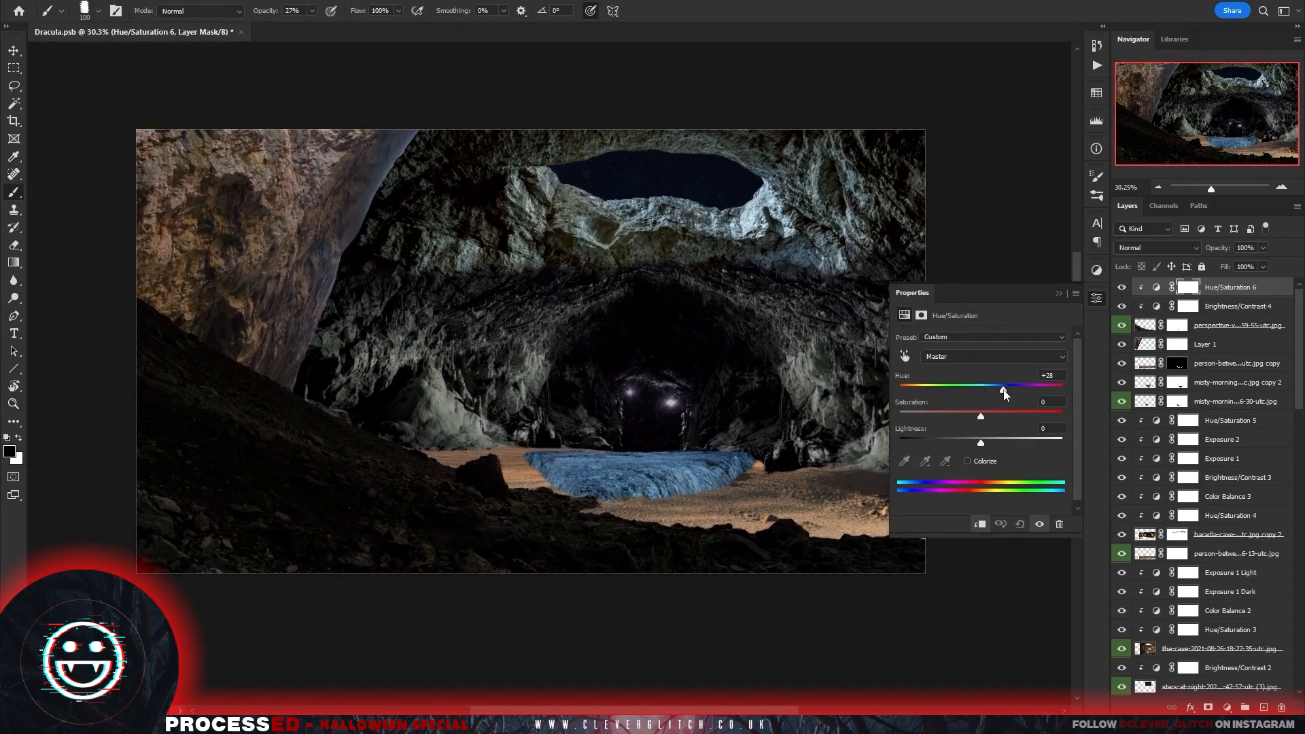
drag(981, 416, 1042, 423)
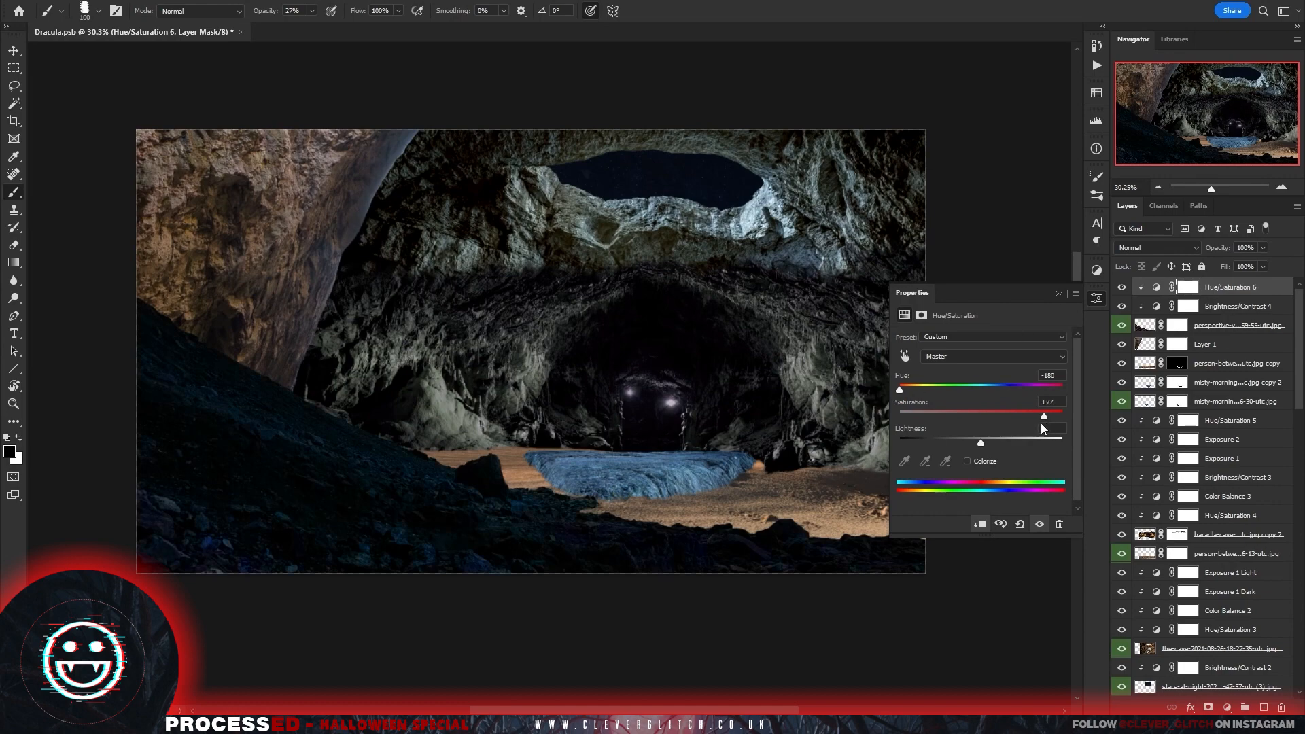
Add a brightening Exposure adjustment clipped to the foreground rocks and invert its mask to black.
click(1097, 270)
click(1027, 296)
drag(981, 372, 1034, 386)
click(1189, 287)
key(ctrl+i)
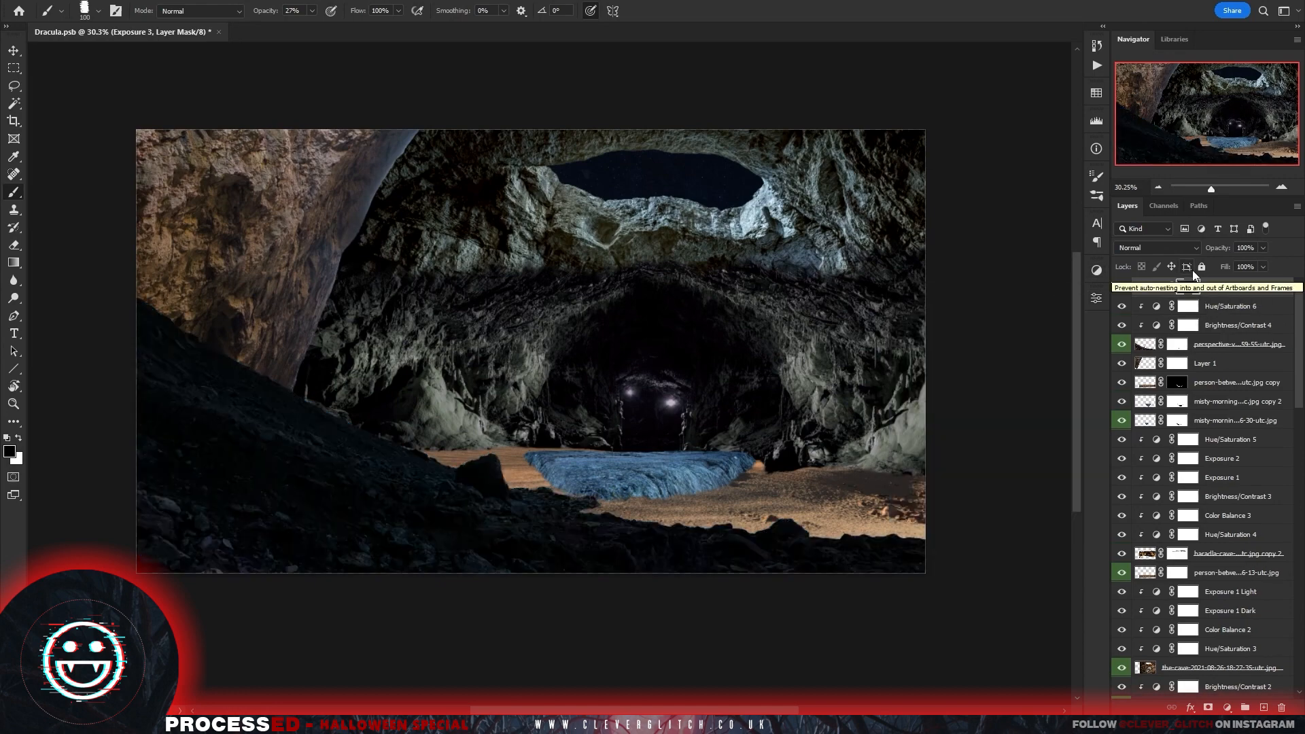
Clip a Brightness/Contrast adjustment to Layer 1, strongly lowering brightness and raising contrast.
click(1205, 363)
click(1097, 270)
click(976, 297)
click(979, 523)
drag(981, 377, 909, 389)
drag(981, 402, 1026, 407)
click(1059, 294)
Roughen the rock edge on Layer 1's mask with a textured brush at 100% opacity, rotated to 75°.
click(1178, 382)
key(0)
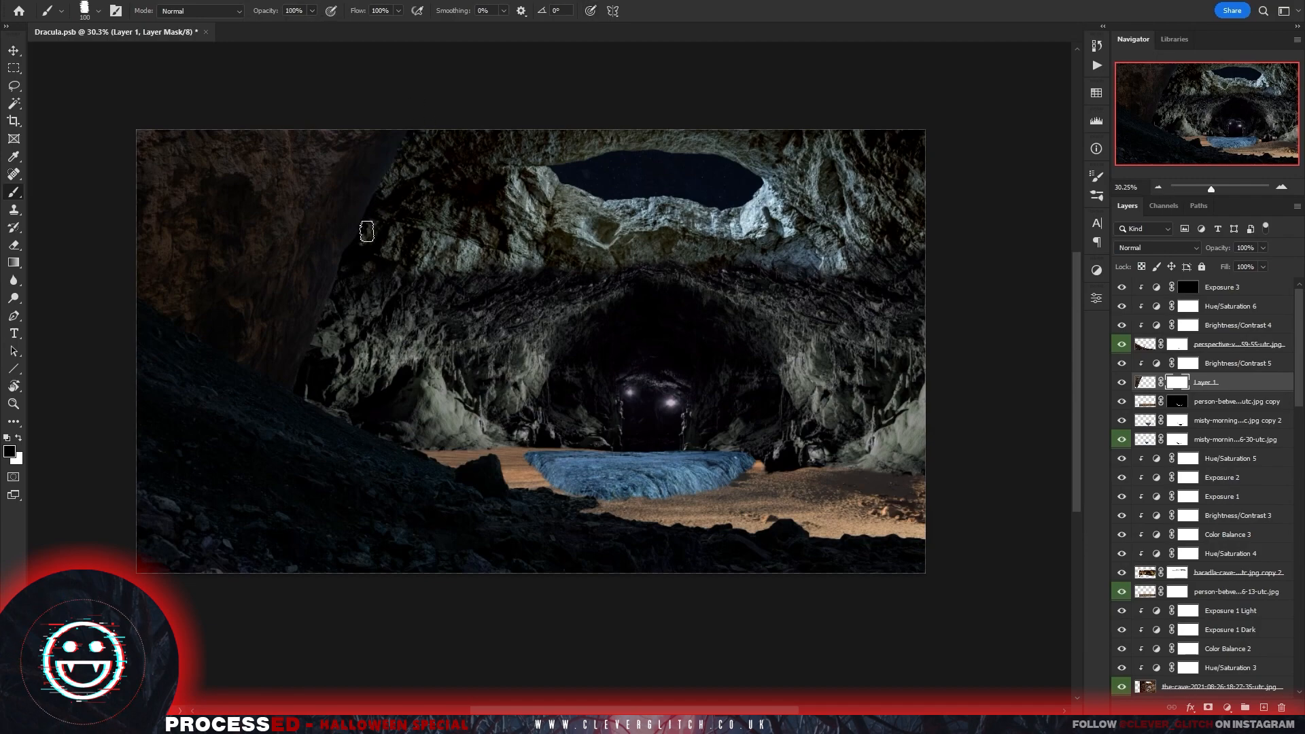
drag(367, 231, 288, 385)
key(x)
key(z)
mouse_move(391, 175)
mouse_down()
mouse_move(461, 169)
mouse_move(431, 202)
mouse_up()
key(b)
key(ctrl+z)
click(85, 10)
double_click(79, 406)
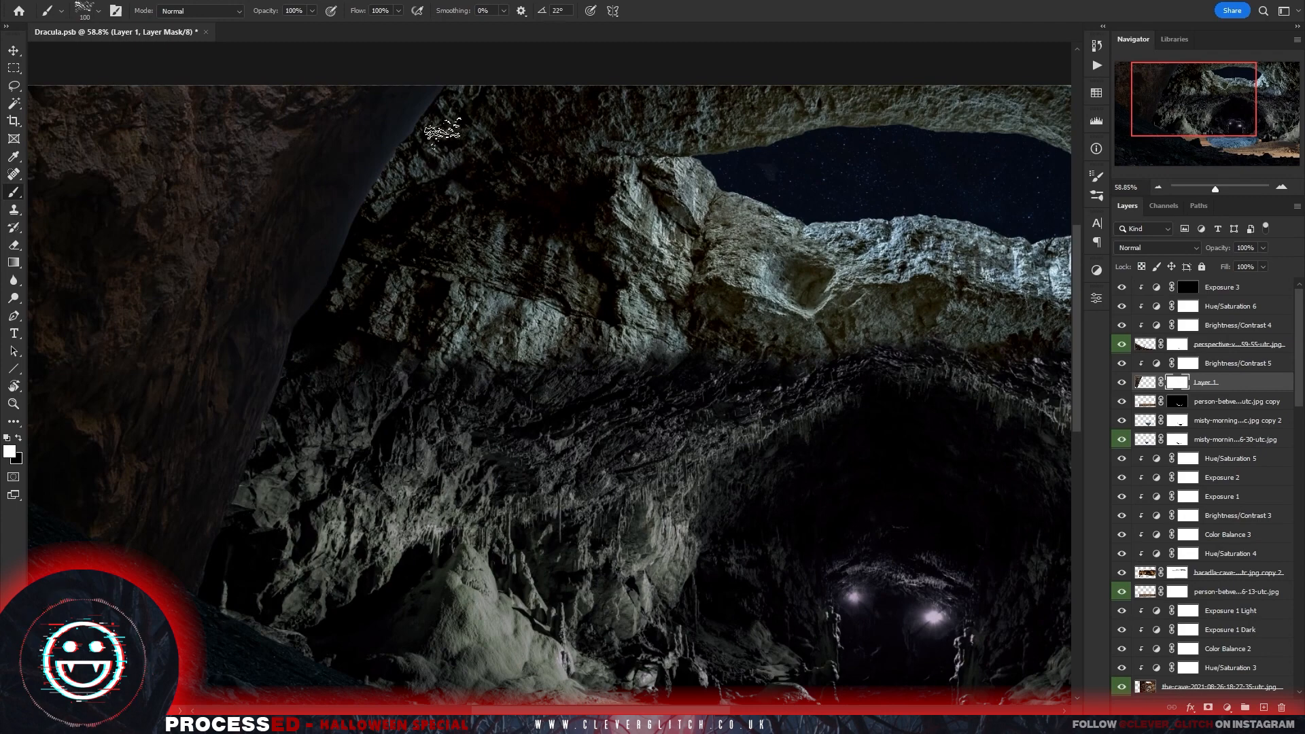
key(Left)
key(Left)
key(Left)
key(Left)
key(Left)
key(Left)
key(Left)
key(Left)
key(Left)
key(Left)
key(Left)
key(Left)
key(Left)
key(Left)
key(Left)
key(Left)
key(Left)
key(Left)
key(Left)
key(Left)
key(x)
drag(451, 81, 312, 321)
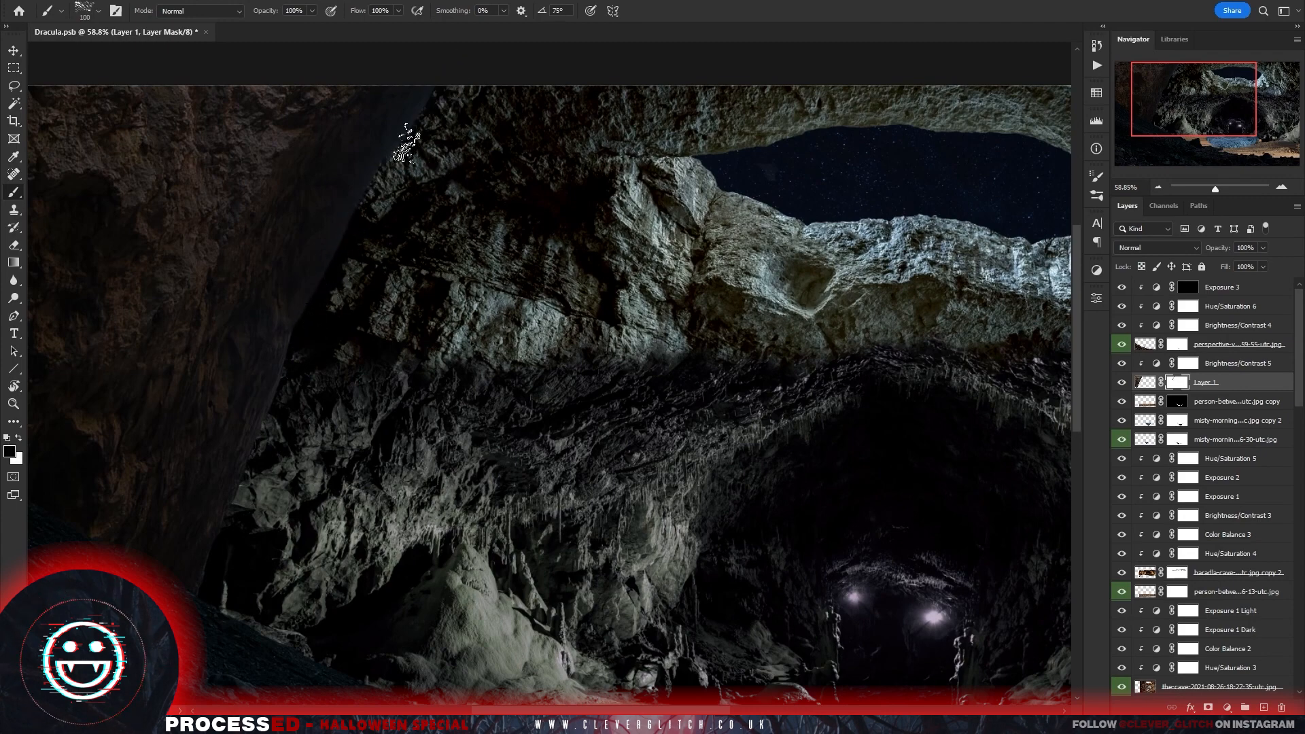
key(ctrl+0)
click(14, 51)
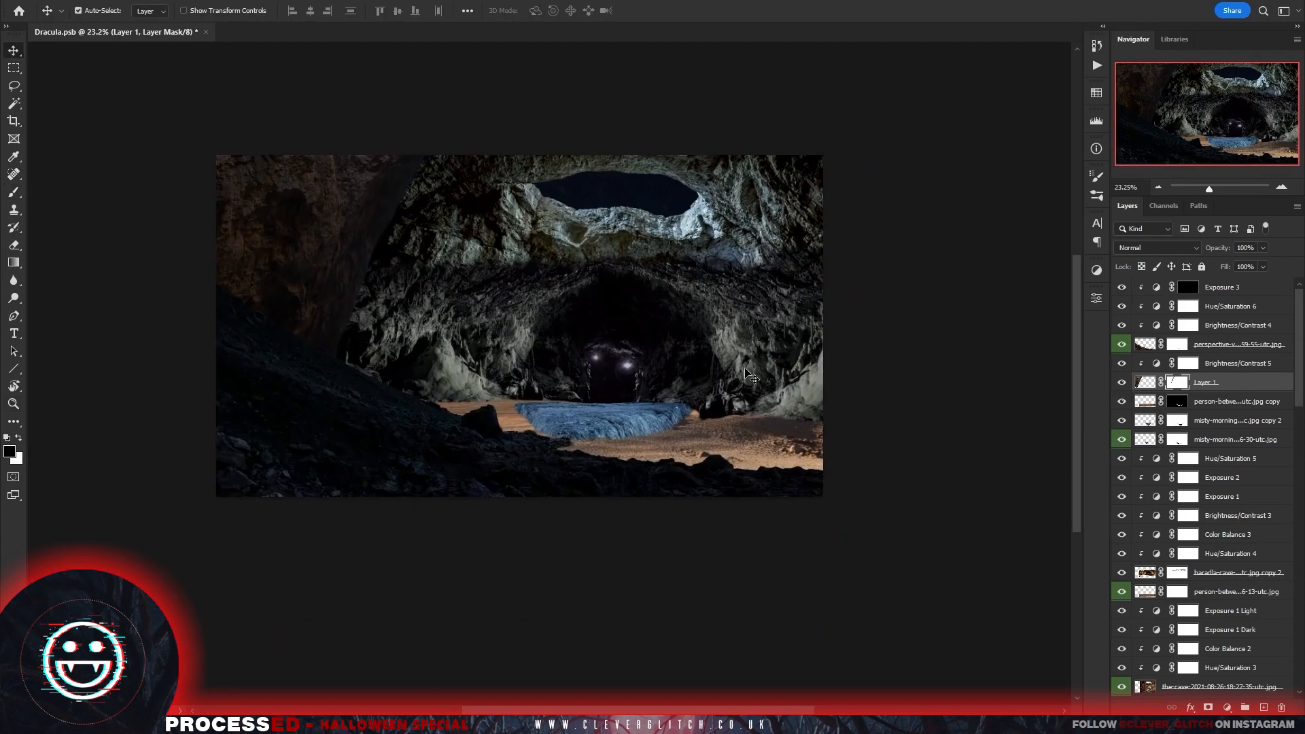
click(1228, 364)
click(1096, 270)
click(987, 315)
click(1256, 365)
key(Delete)
key(Delete)
Add a Hue/Saturation adjustment clipped to Layer 1 above Brightness/Contrast 5 and shift the rock toward blue.
click(1096, 271)
click(971, 314)
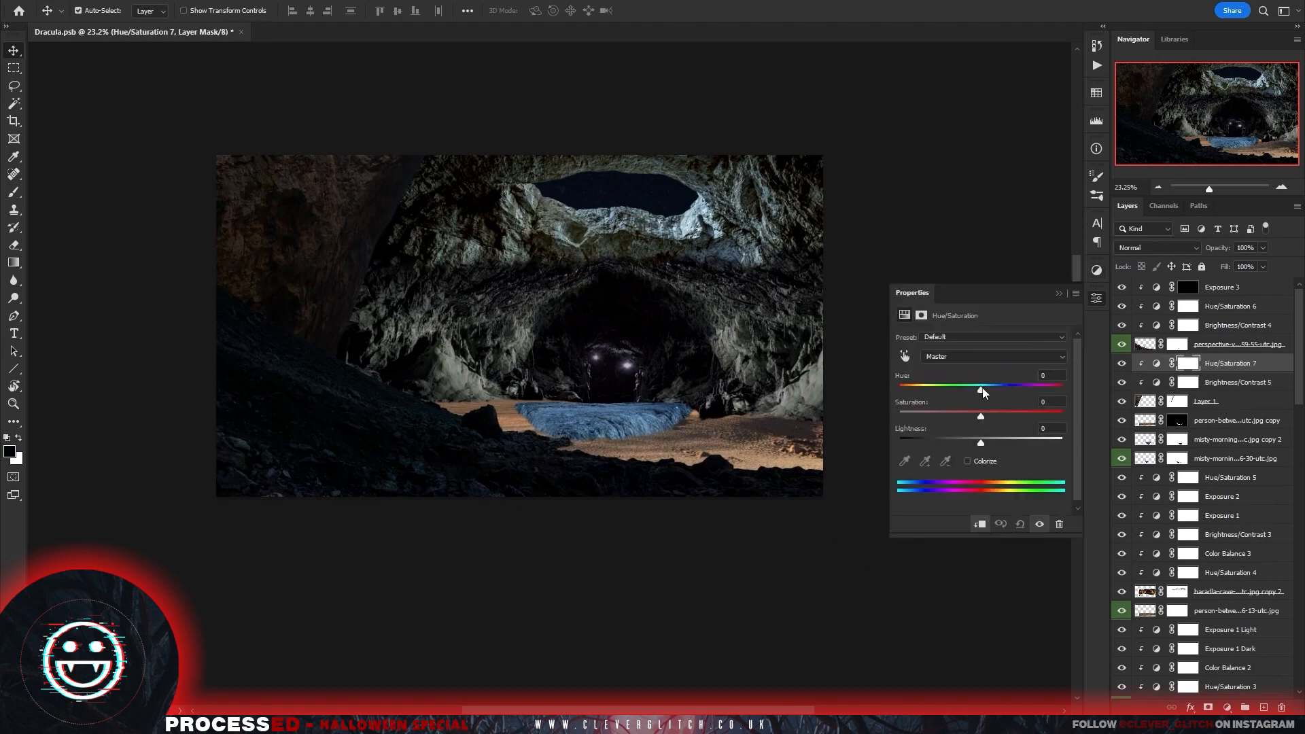
click(1059, 293)
Add a clipped Exposure adjustment of +3.00 above Hue/Saturation 7 and invert its mask to black.
click(1096, 271)
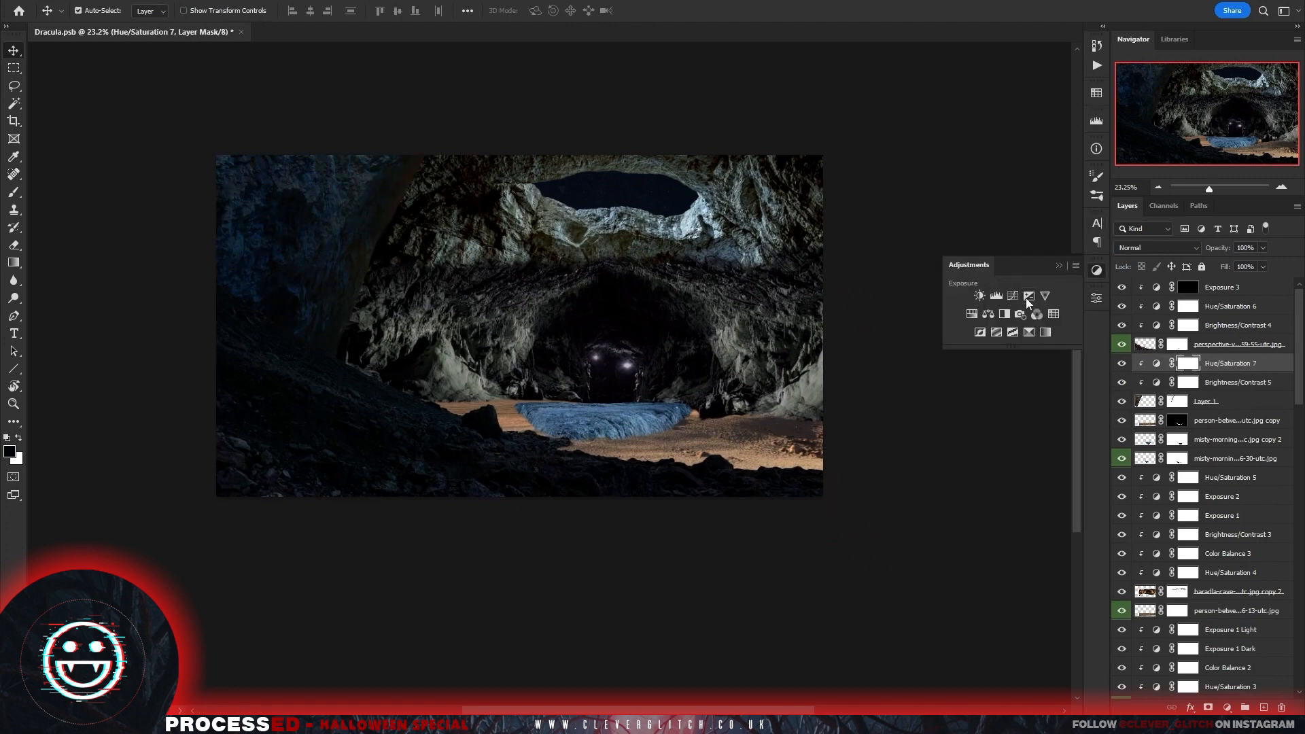
click(1027, 296)
drag(981, 371, 1018, 368)
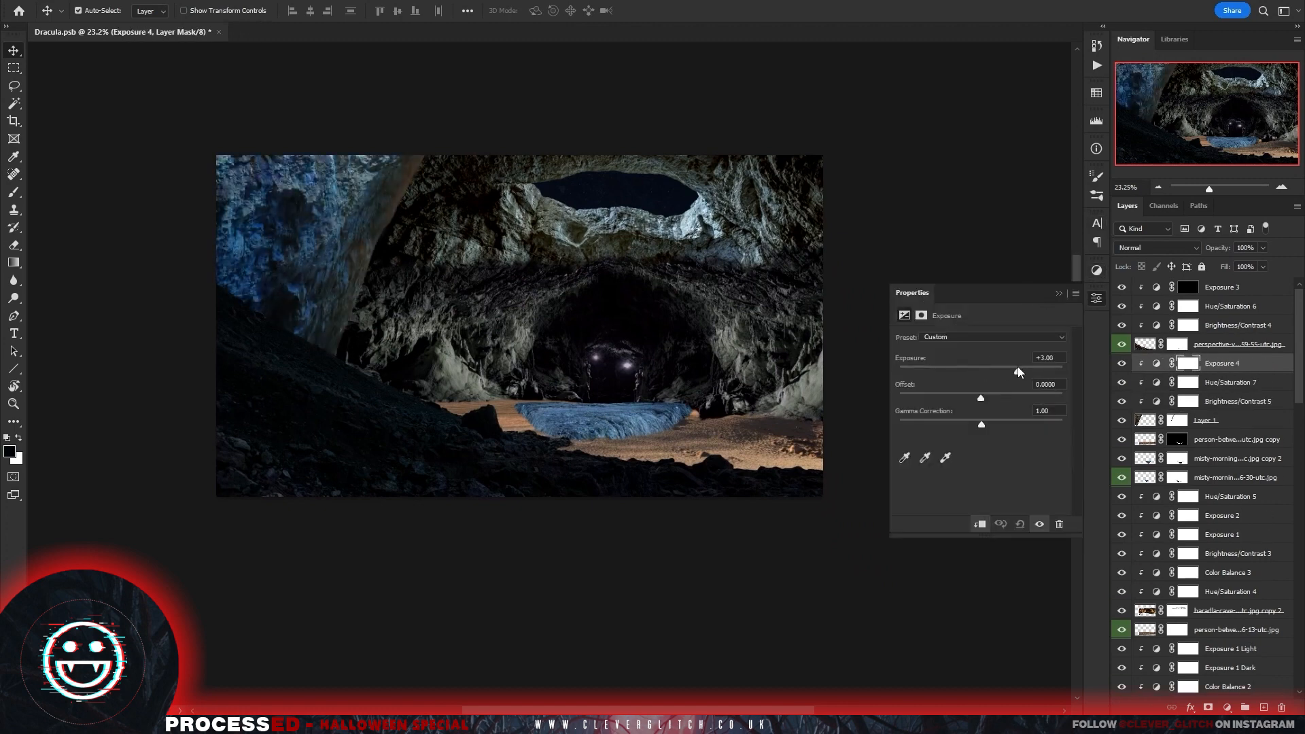
click(1060, 294)
key(ctrl+i)
Add a dark blue Solid Color fill layer above Exposure 4 and clip it to Layer 1.
click(1227, 707)
click(1156, 461)
click(1147, 110)
right_click(1222, 364)
click(1082, 403)
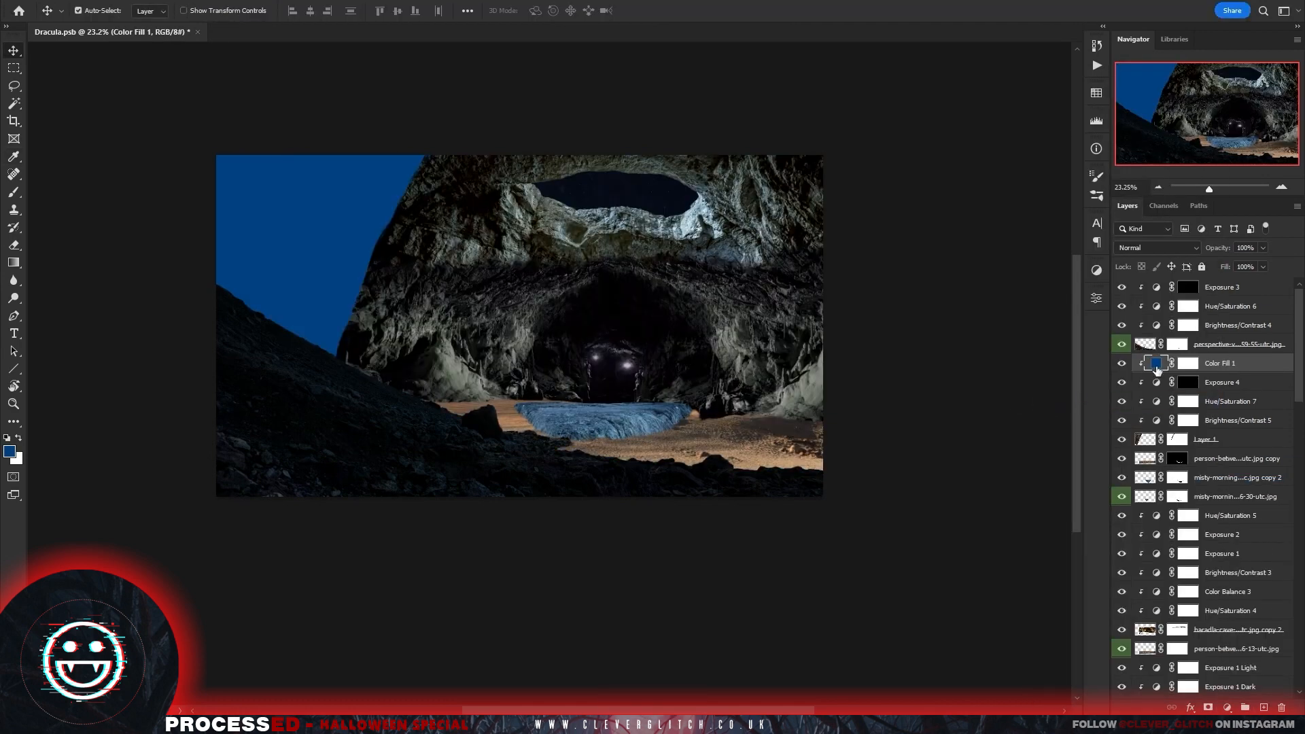
Change Color Fill 1 to a light blue, set its blend mode to Difference and invert its mask.
double_click(1157, 369)
drag(957, 193, 901, 143)
click(1138, 108)
click(1181, 248)
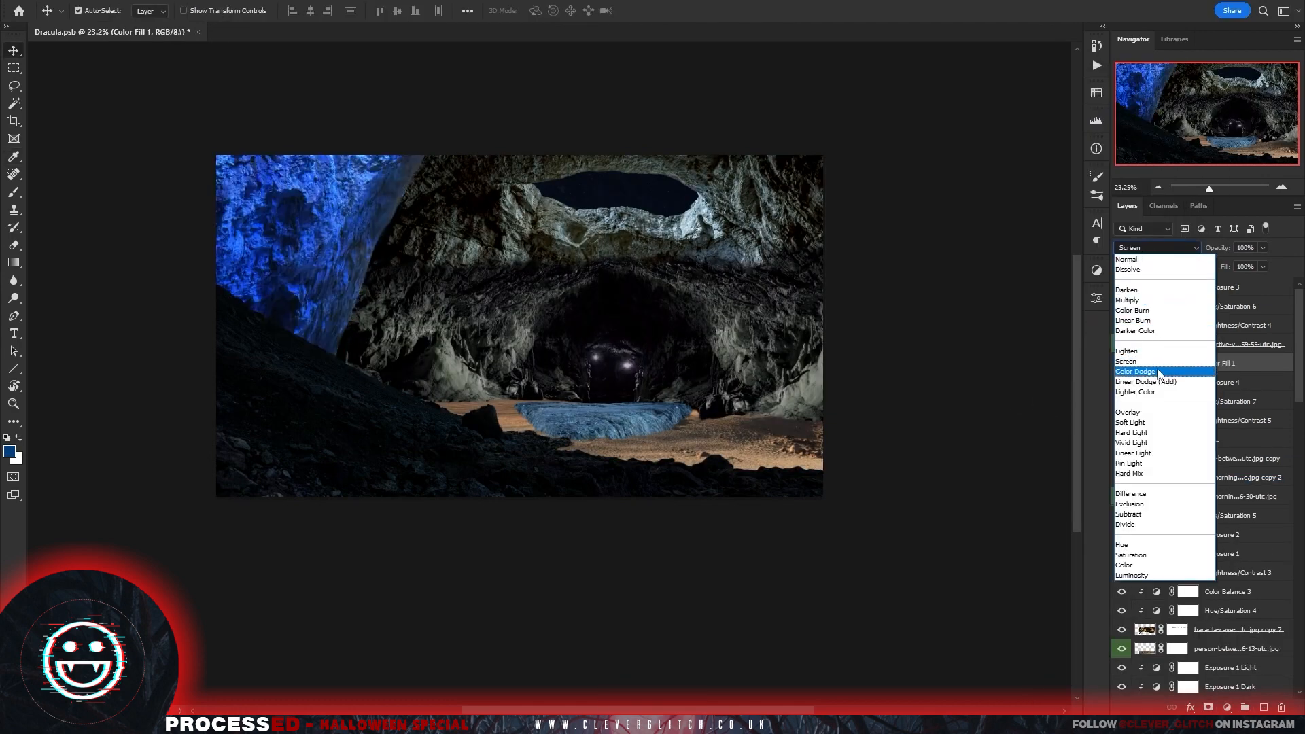
click(1149, 493)
key(ctrl+i)
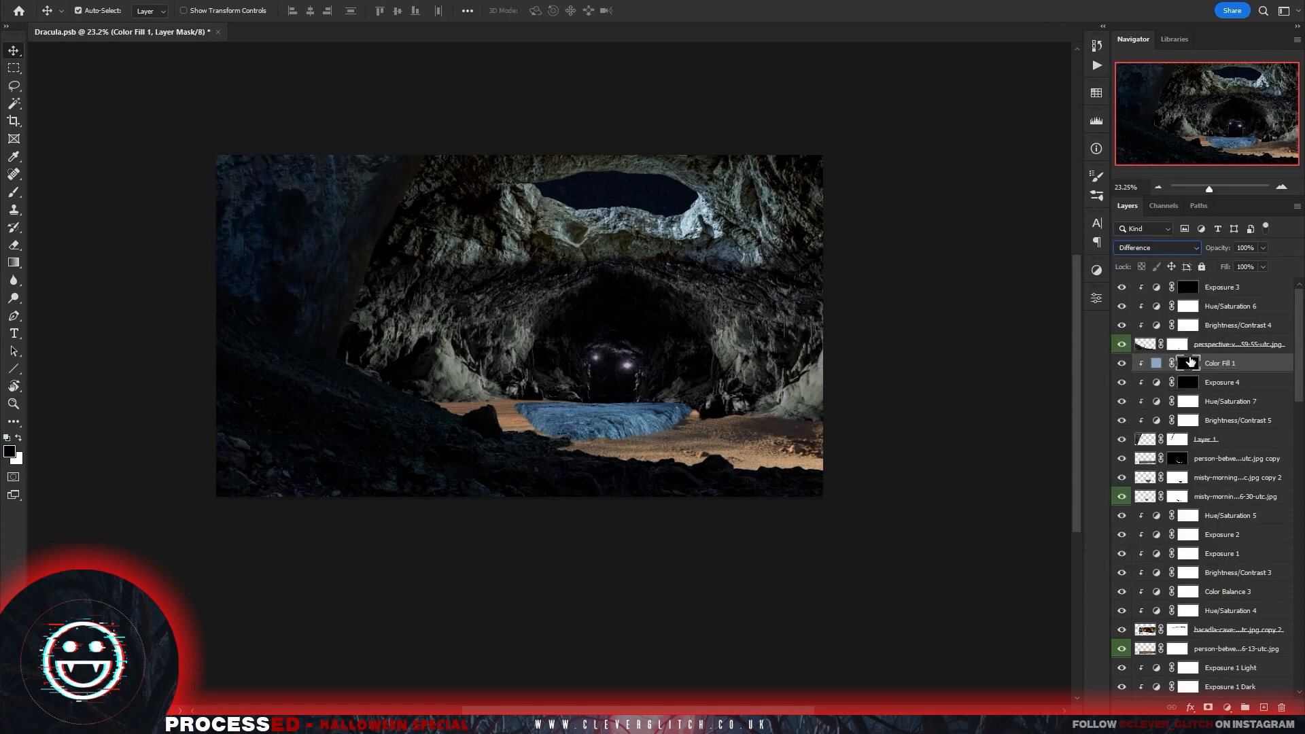
Clip a Color Balance adjustment to the person-between sand layer and cool its midtones and shadows.
scroll(1125, 537, down, 5)
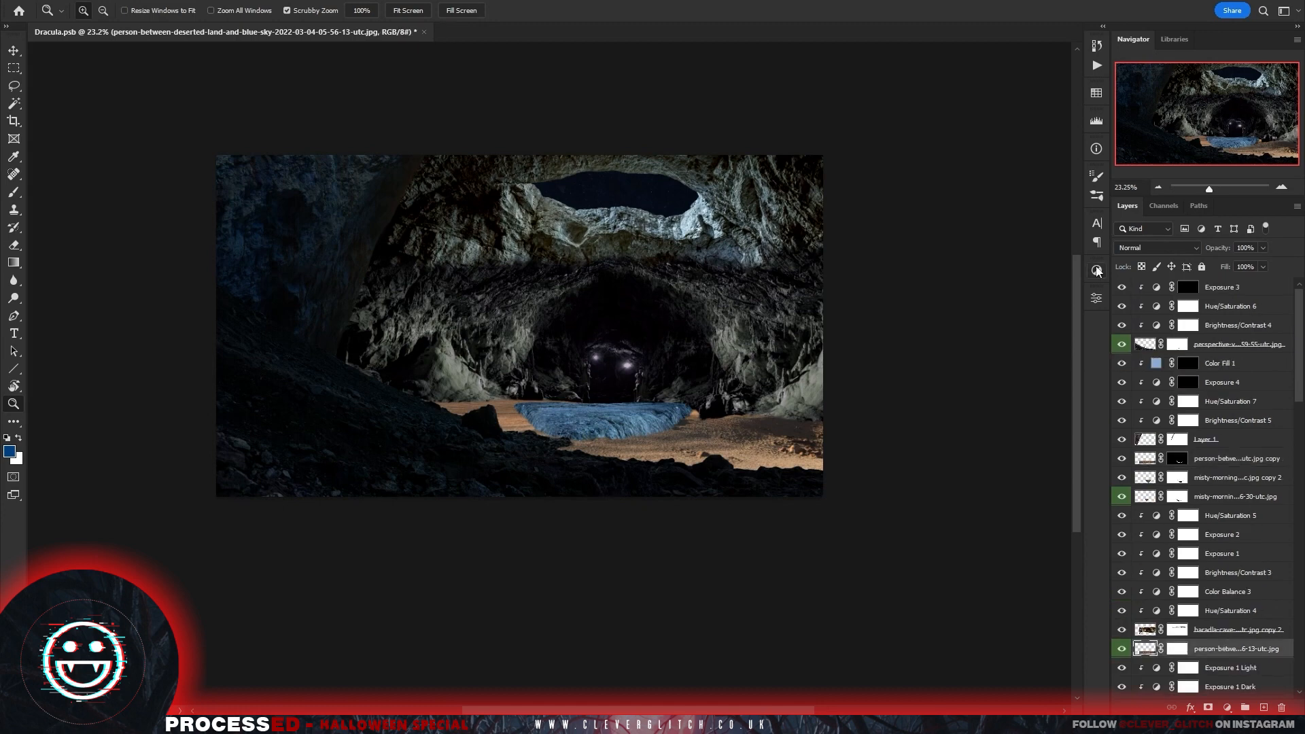
click(1096, 271)
click(1002, 291)
drag(963, 368, 927, 372)
drag(964, 390, 950, 368)
click(979, 338)
click(978, 349)
mouse_move(965, 390)
mouse_down()
mouse_move(978, 389)
mouse_move(967, 391)
mouse_up()
mouse_move(962, 412)
mouse_down()
mouse_move(974, 413)
mouse_move(959, 391)
mouse_up()
mouse_move(963, 413)
mouse_down()
mouse_move(975, 412)
mouse_move(959, 416)
mouse_up()
Add a Hue/Saturation adjustment clipped to the sand layer with hue +34, saturation -27 and lightness -27.
click(1097, 269)
click(977, 316)
drag(980, 443, 959, 443)
drag(981, 388, 1009, 392)
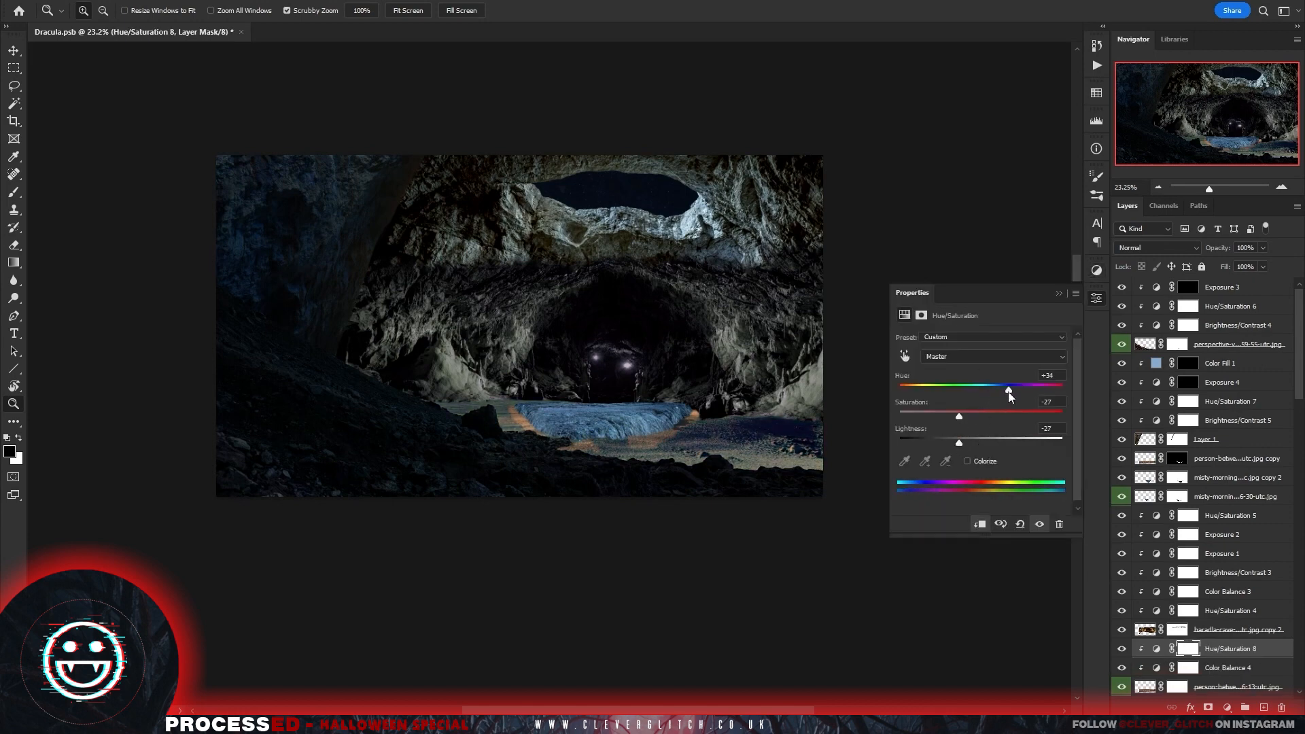
click(1058, 294)
Duplicate Hue/Saturation 8 and Color Balance 4 above the person-between copy layer and clip them to it.
shift+click(1235, 669)
drag(1236, 669, 1205, 452)
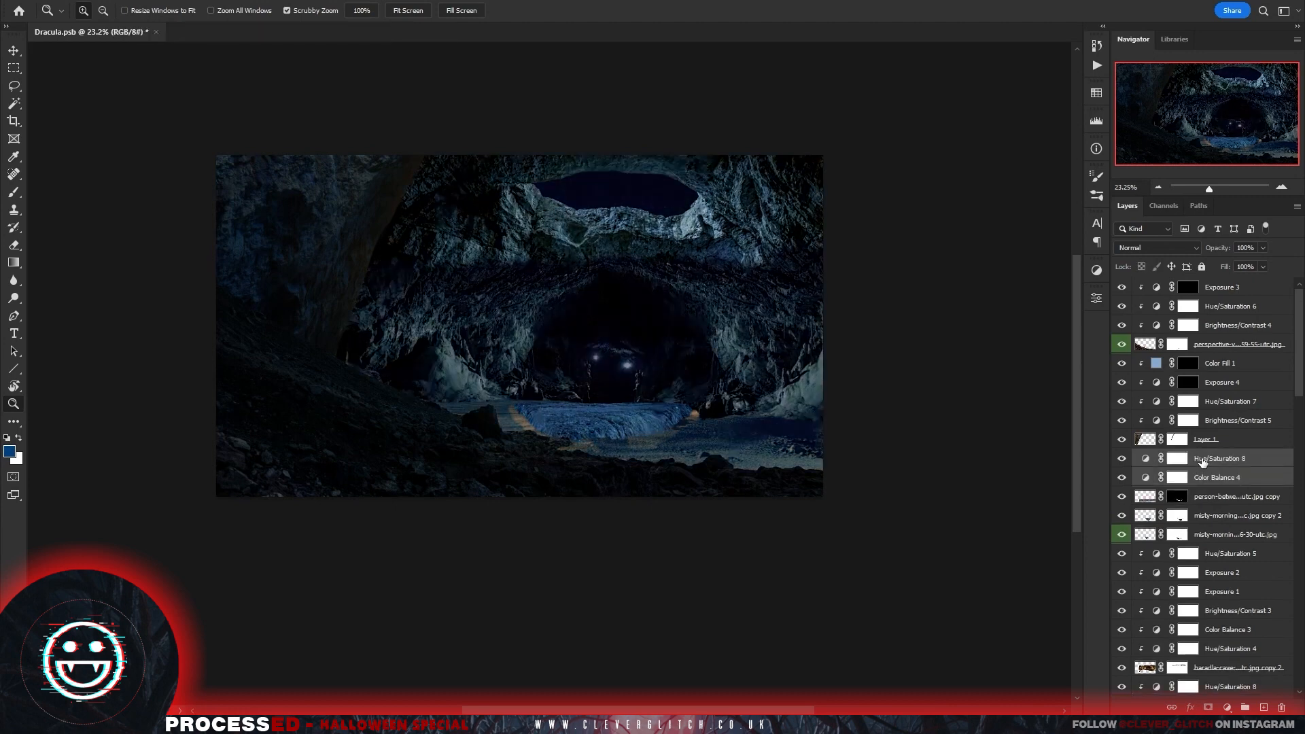
key(ctrl+alt+g)
Merge the two misty-morning water layers into one and add a layer mask to it.
click(1220, 516)
shift+click(1213, 534)
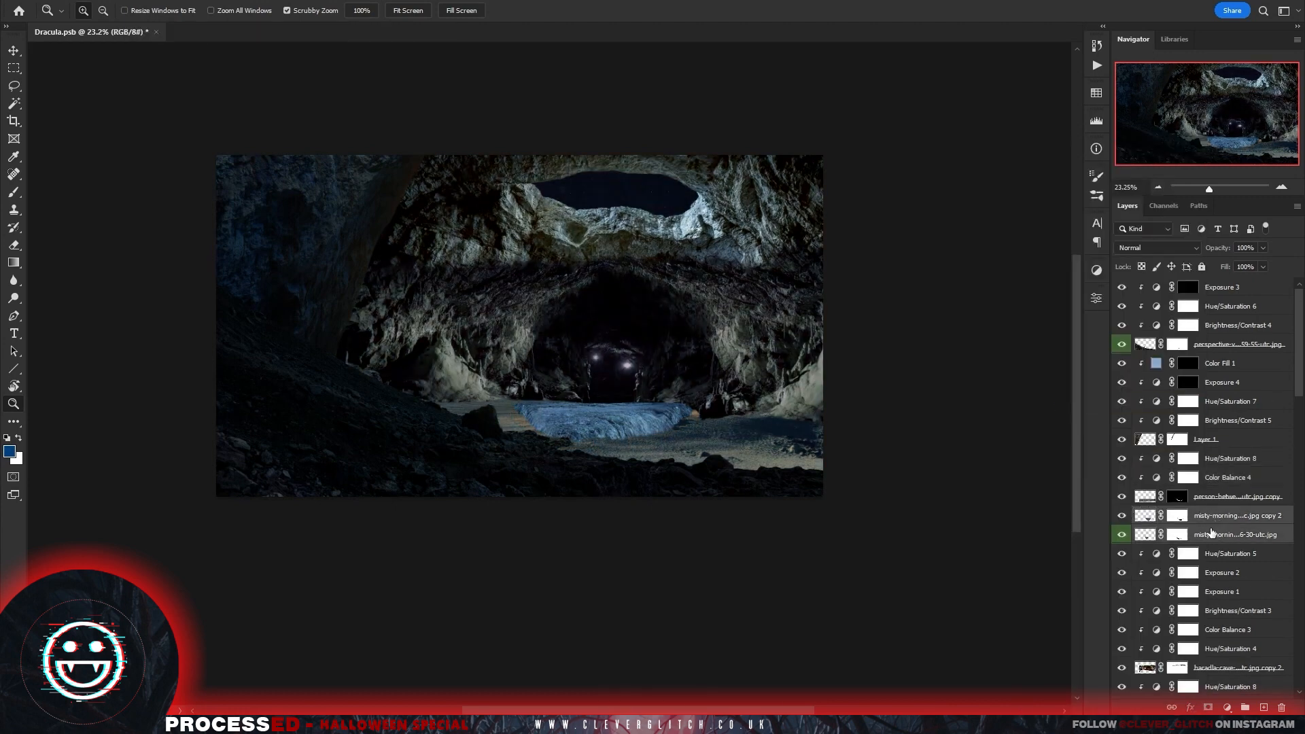
key(ctrl+e)
click(1208, 707)
Clip a Hue/Saturation adjustment to the merged misty-morning water layer, desaturating and darkening its blue.
click(1096, 271)
click(973, 316)
drag(980, 416, 951, 416)
drag(981, 443, 787, 415)
click(1059, 294)
Revise the Hue/Saturation 7 adjustment to take the blue tint out of the foreground rock wall on Layer 1.
double_click(1157, 401)
key(ctrl+z)
click(1058, 295)
click(1179, 364)
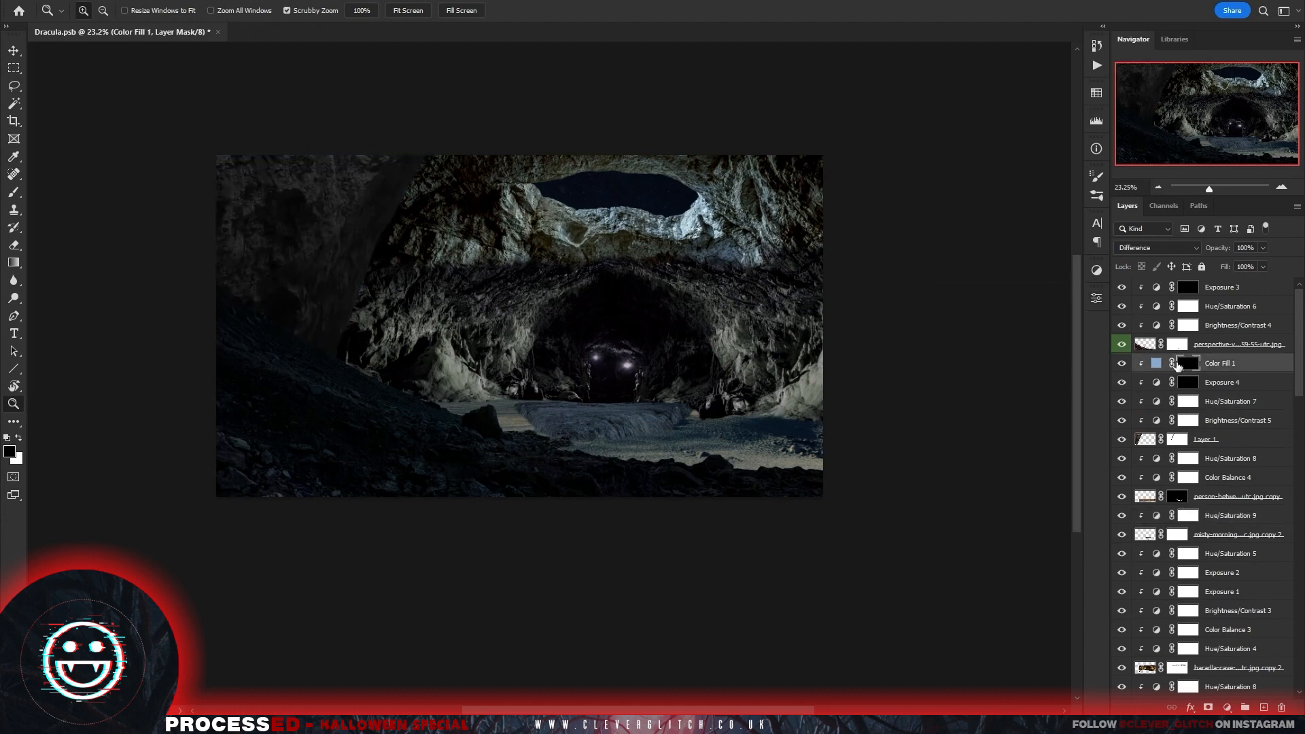
Lower the saturation in the Hue/Saturation 8 adjustments of both person-between sand layers.
double_click(1157, 460)
mouse_move(960, 416)
mouse_down()
mouse_move(1025, 416)
mouse_move(935, 417)
mouse_up()
click(1059, 294)
drag(1300, 376, 1300, 401)
double_click(1157, 586)
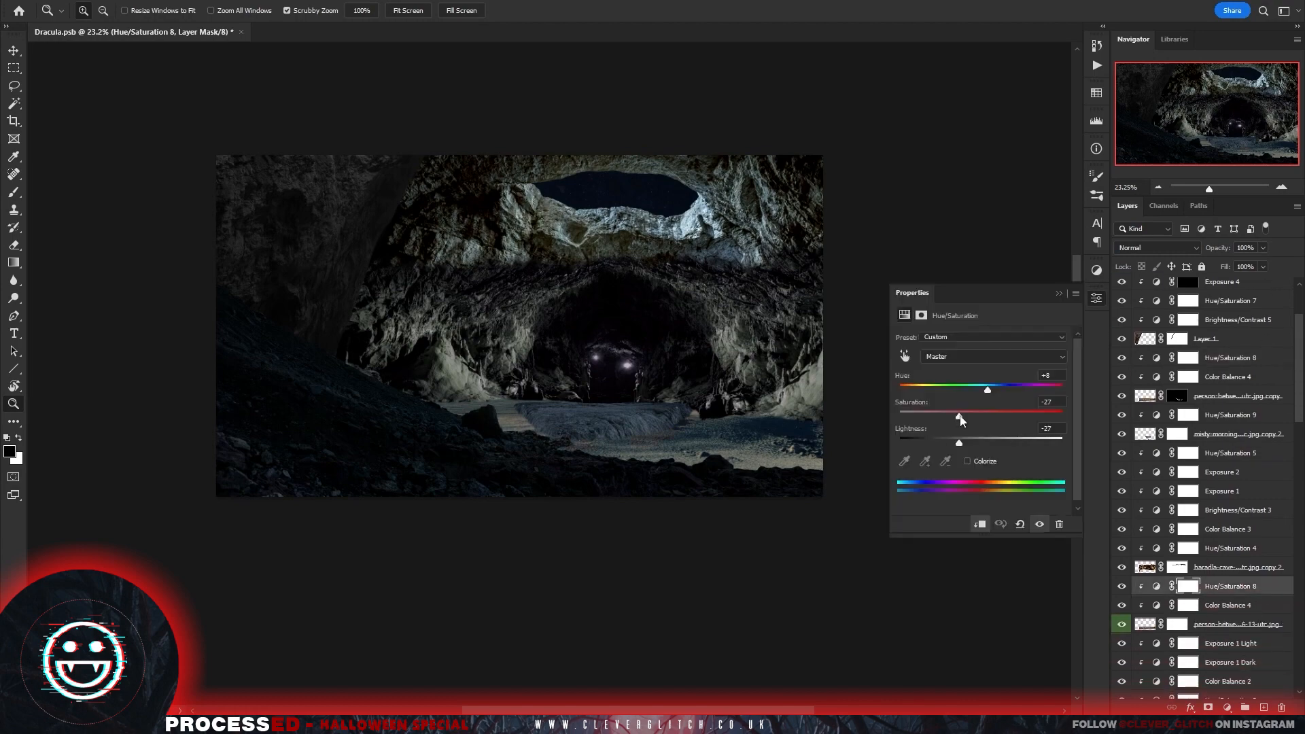
drag(961, 416, 961, 436)
click(1058, 294)
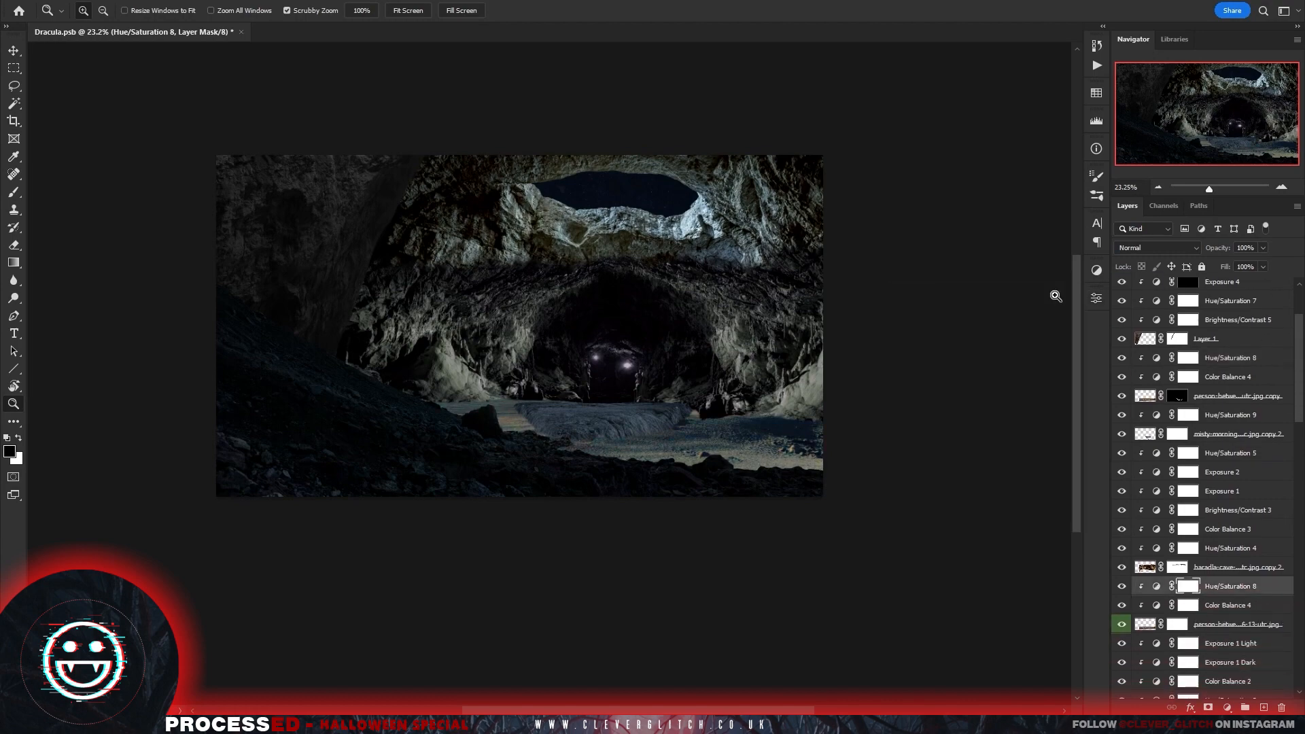
Place a copy of Coffin.C02.2k.png above the upper Hue/Saturation 8 adjustment, beneath Layer 1.
drag(680, 401, 693, 408)
drag(693, 408, 713, 471)
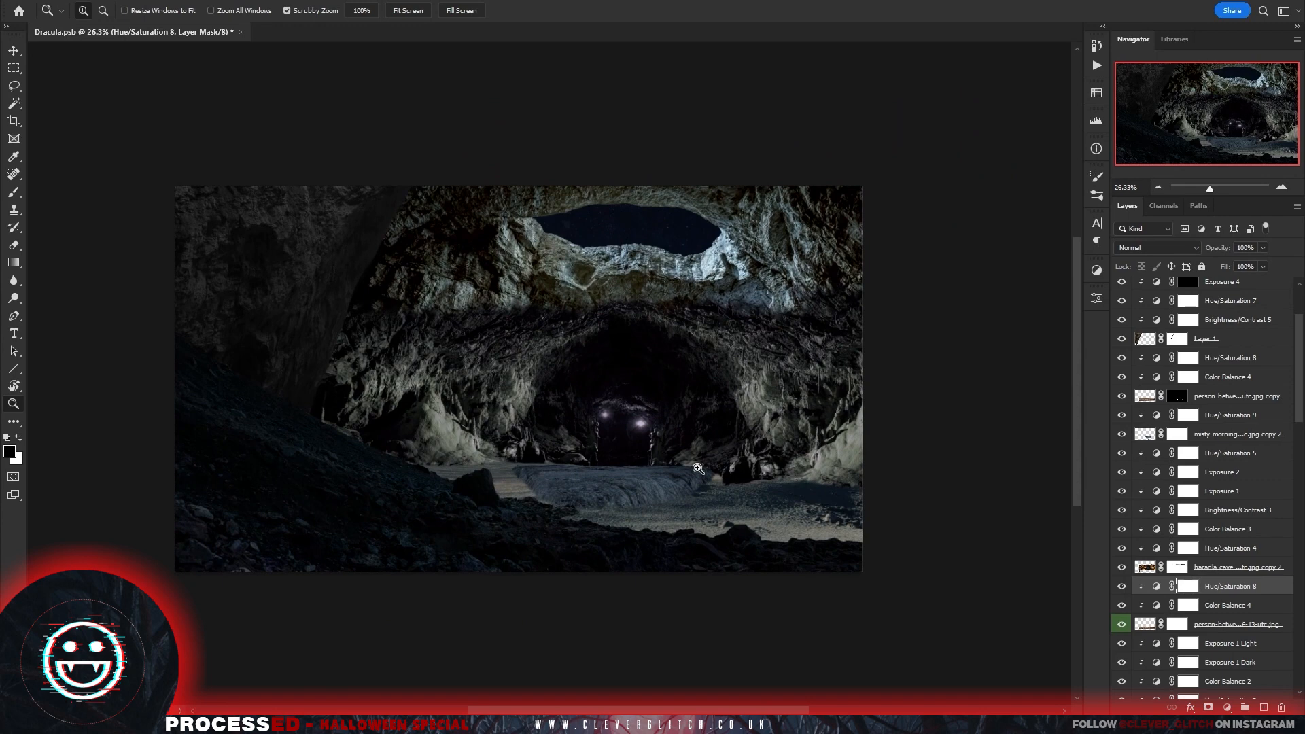
scroll(1186, 426, up, 5)
click(1225, 286)
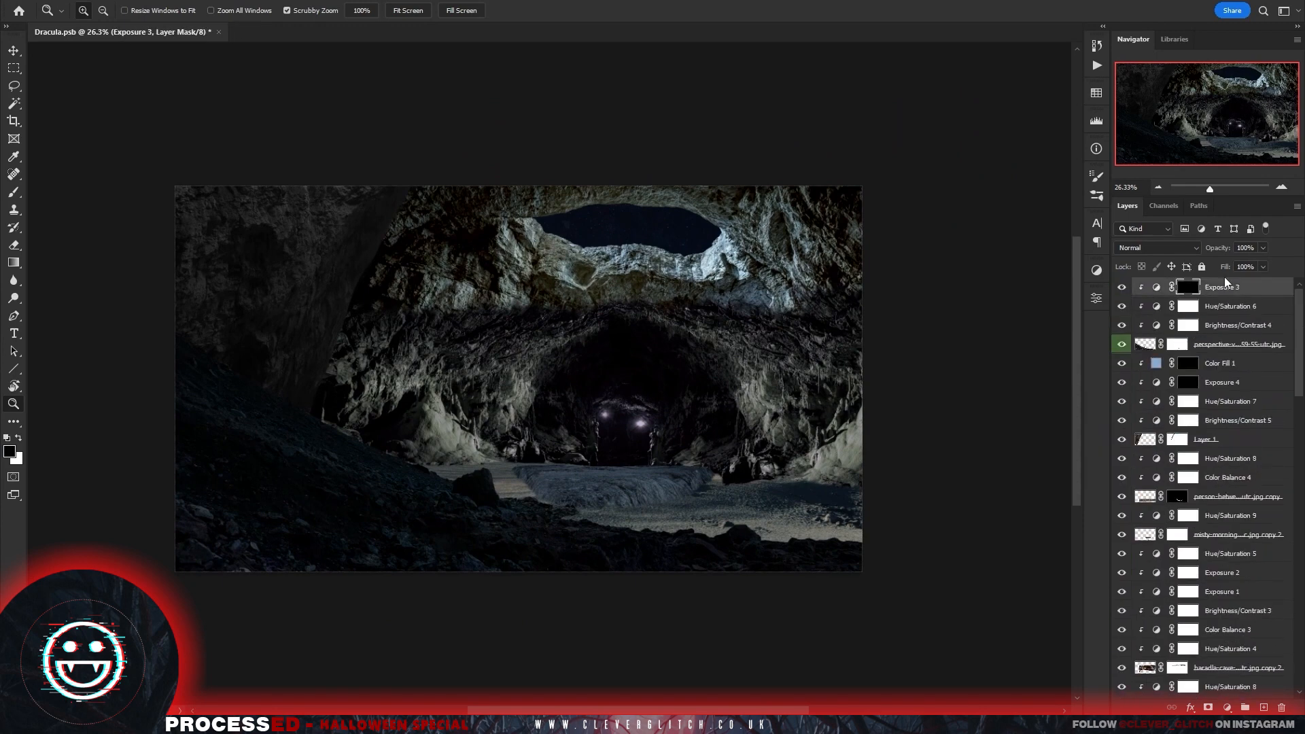
click(1216, 462)
key(ctrl+v)
Rotate the coffin about -22°, scale it down and stand it on the blue water patch at the cave mouth.
key(ctrl+t)
drag(688, 201, 610, 151)
drag(584, 356, 685, 340)
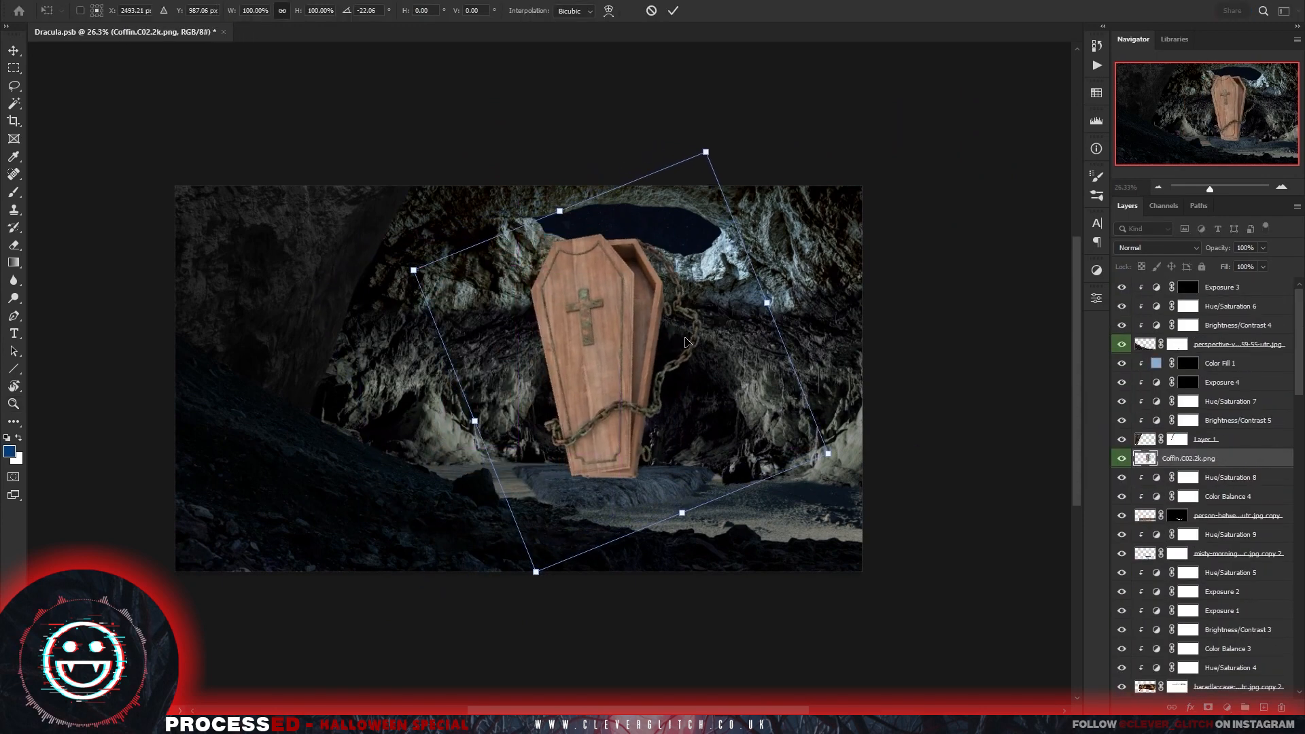
drag(705, 152, 761, 461)
key(Return)
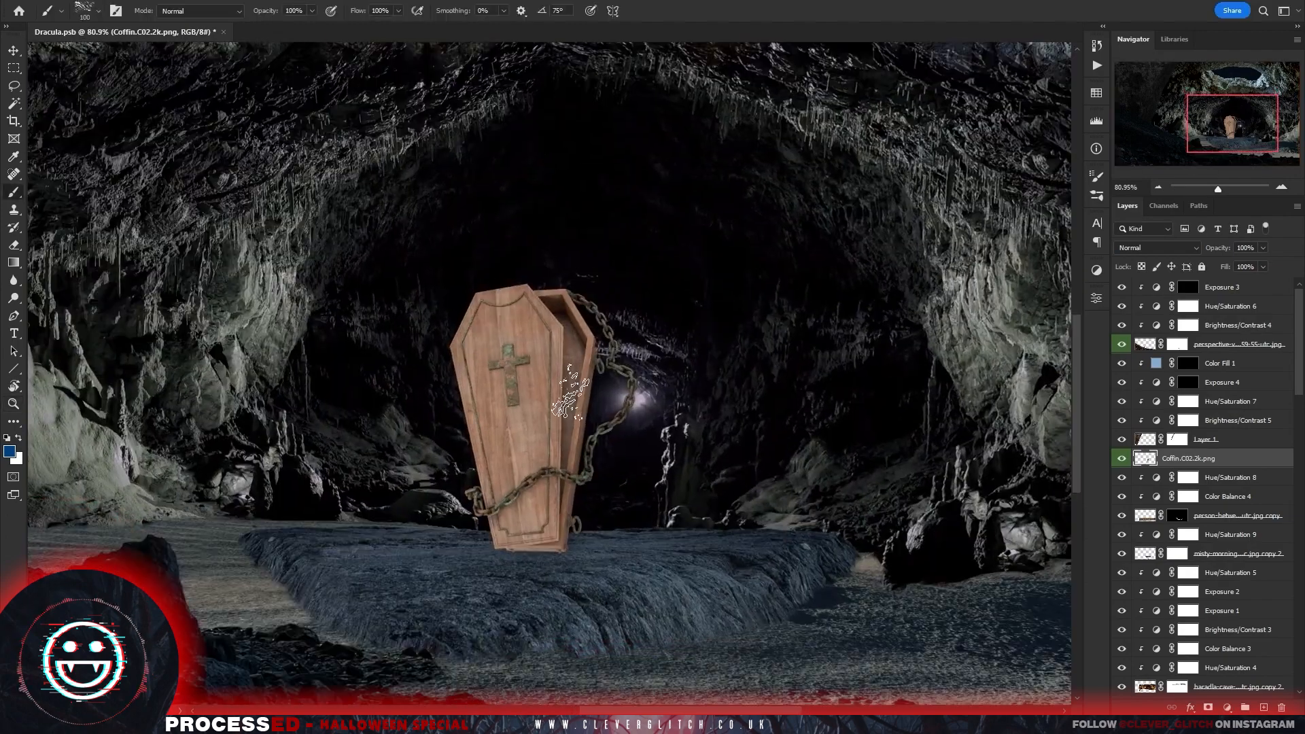
key(v)
drag(579, 454, 593, 455)
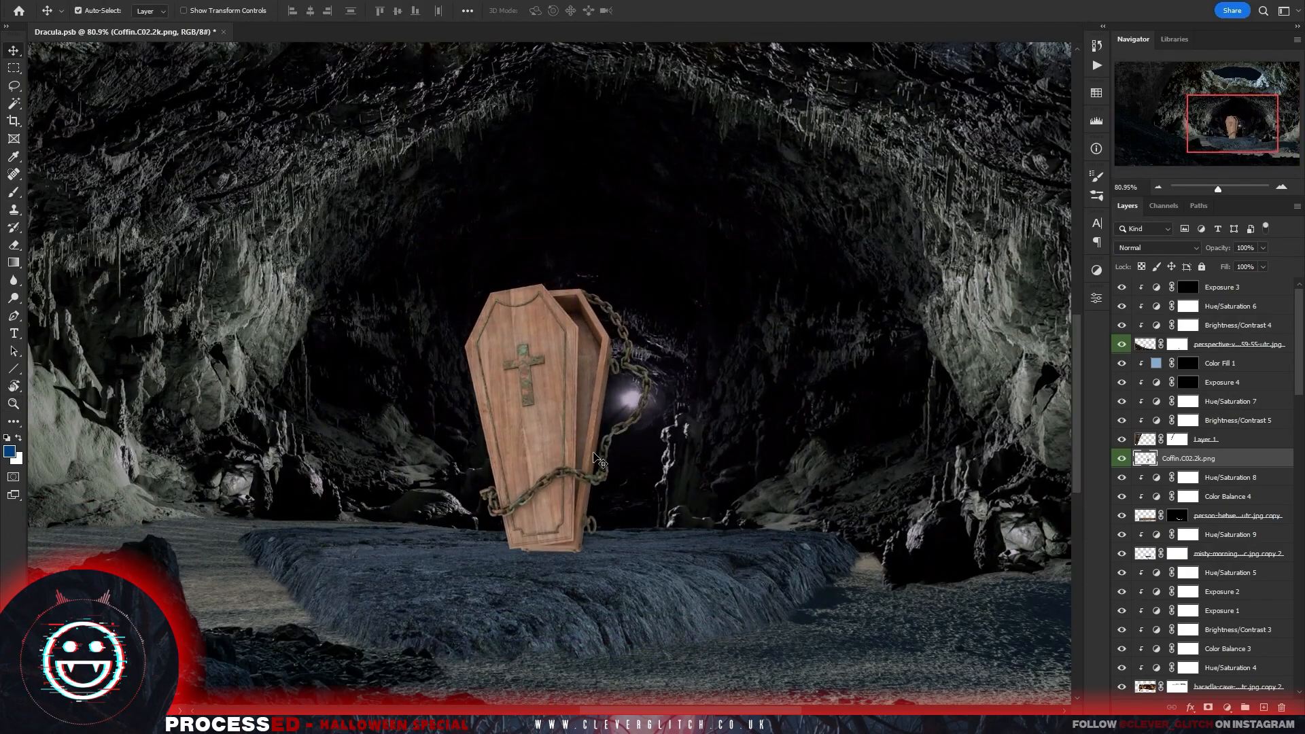
Add a new layer beneath the coffin and fill a large rectangle around it with white.
drag(663, 412, 709, 416)
click(1227, 478)
click(1263, 708)
click(19, 438)
click(14, 68)
drag(64, 59, 987, 682)
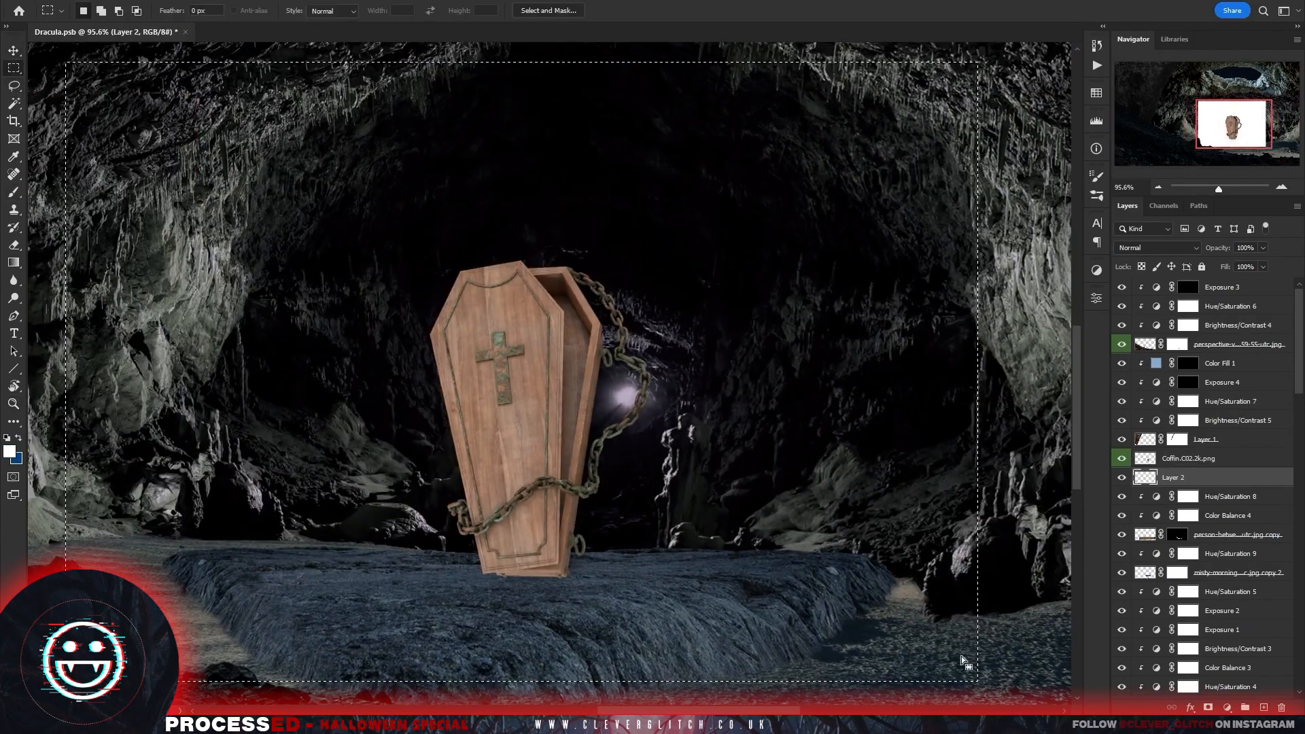
key(alt+BackSpace)
key(ctrl+d)
Select the coffin and its chain on the Coffin.C02.2k.png layer with Select Subject.
click(14, 50)
drag(593, 454, 734, 457)
click(571, 449)
click(156, 1)
click(187, 153)
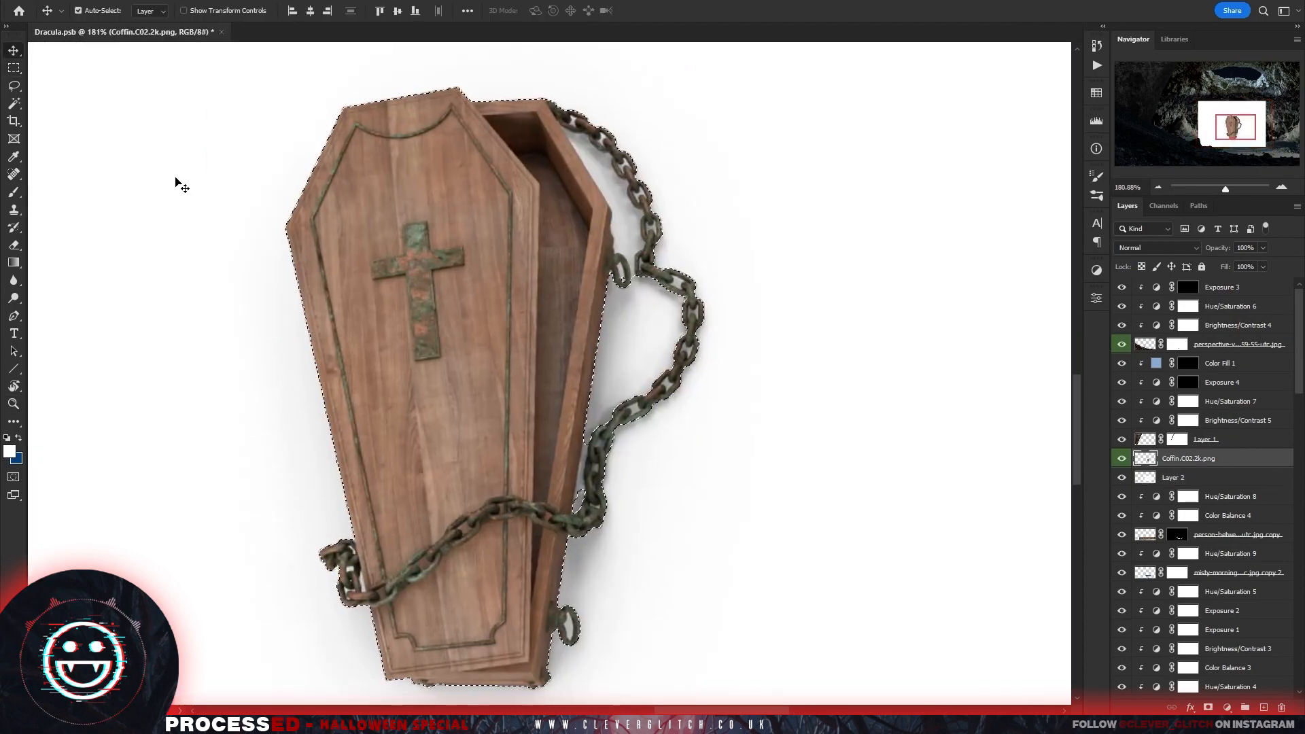
Subtract the gap between the coffin's edge and the upper chain, plus the upper link holes, from the selection with the Lasso.
key(l)
drag(614, 118, 768, 121)
drag(467, 113, 485, 129)
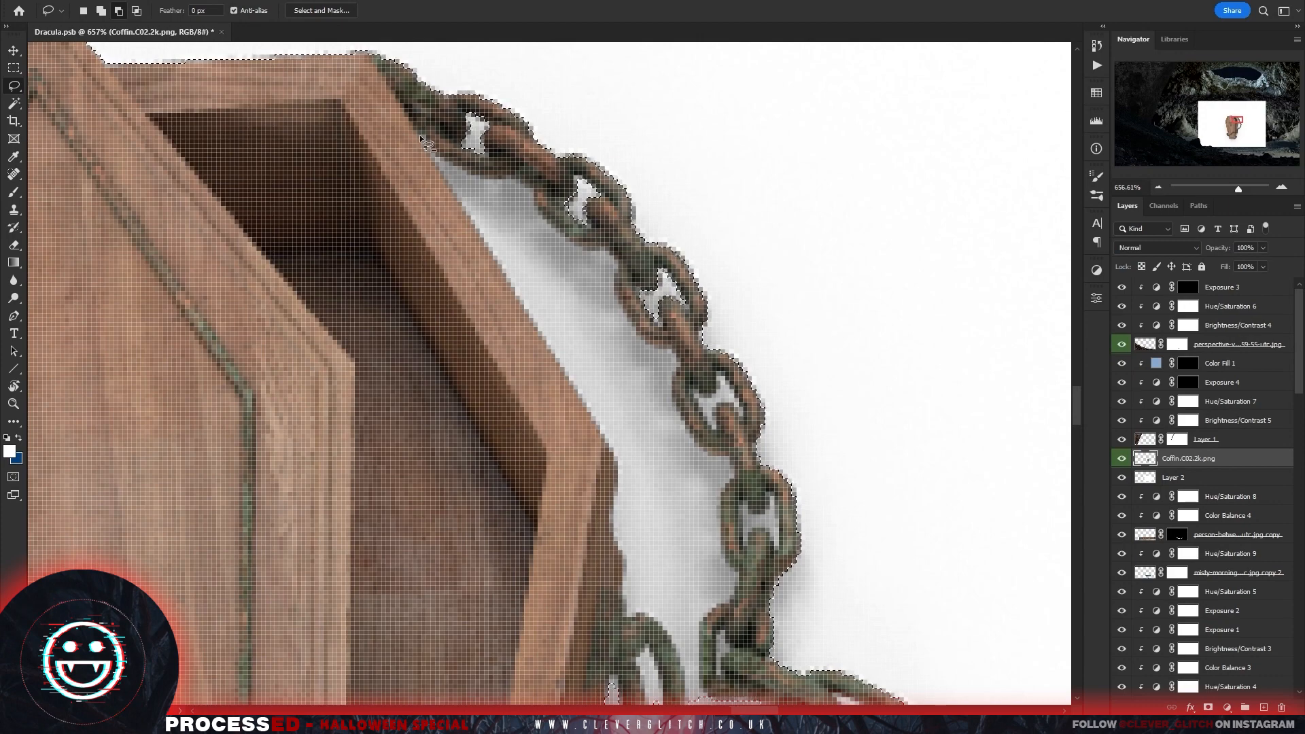
drag(422, 139, 489, 251)
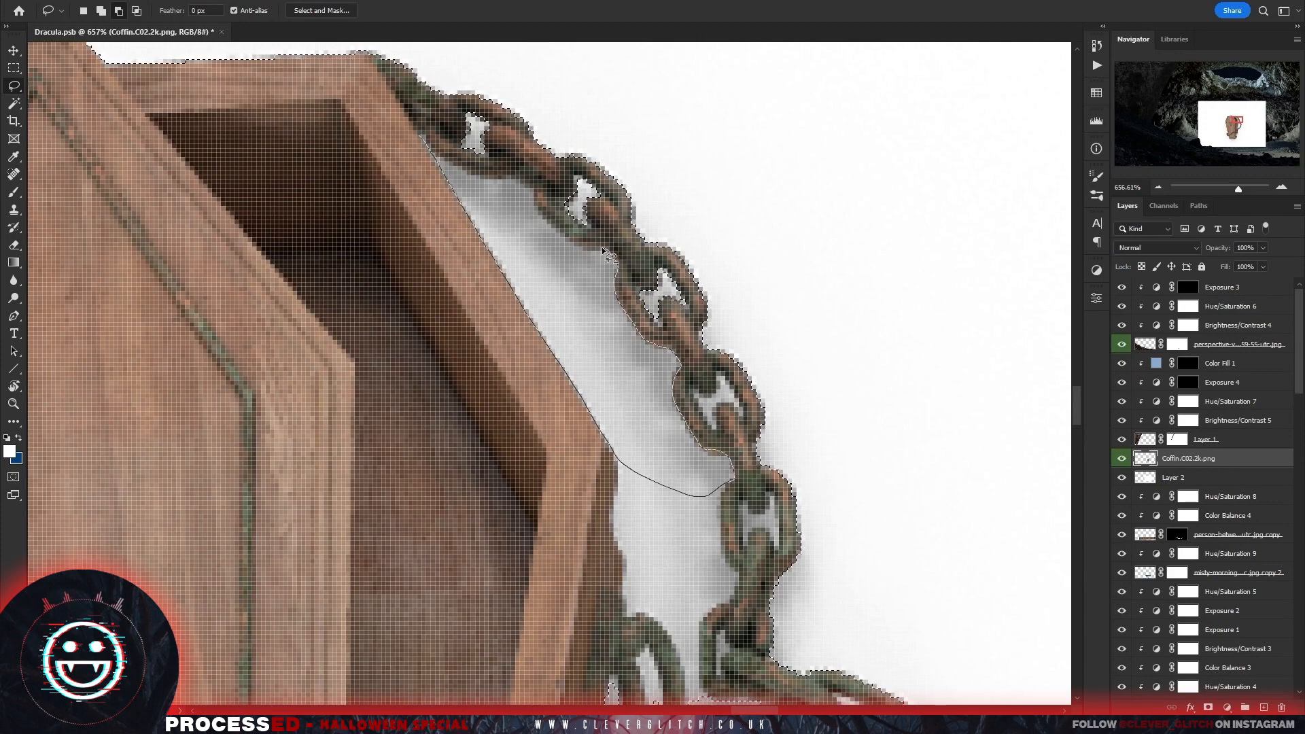
drag(603, 252, 426, 143)
mouse_move(744, 548)
mouse_down()
mouse_move(777, 511)
mouse_move(746, 548)
mouse_up()
Subtract the white areas around the coffin's side ring and inside the middle chain links from the selection.
drag(772, 547, 802, 279)
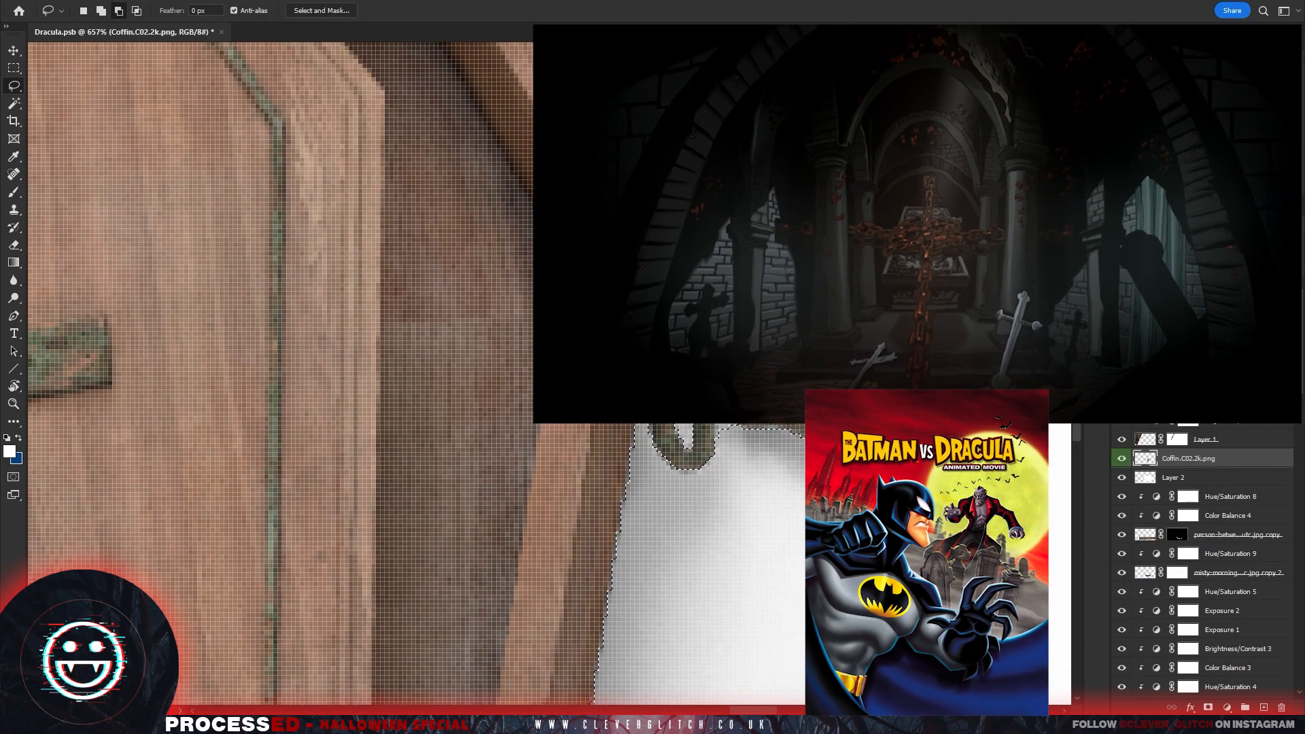
drag(642, 176, 703, 376)
drag(751, 335, 626, 108)
drag(748, 364, 750, 365)
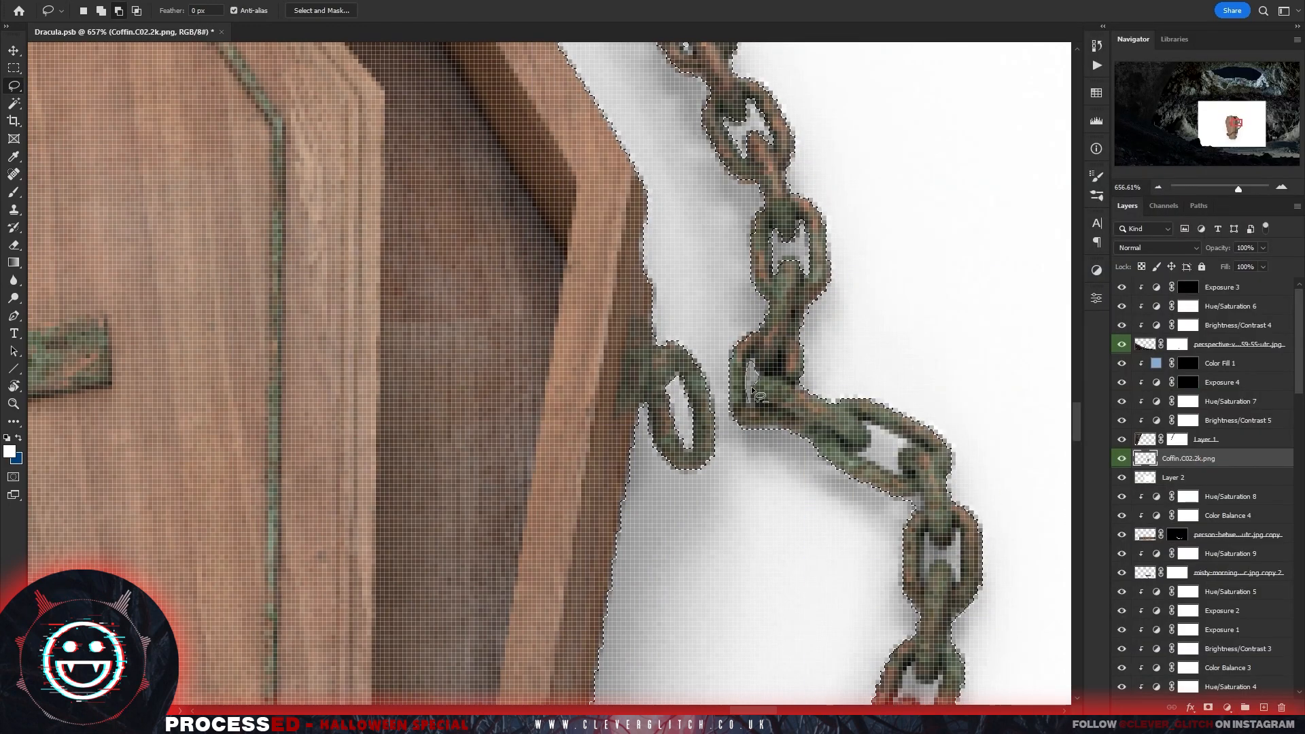
mouse_move(873, 454)
mouse_down()
mouse_move(919, 452)
mouse_move(876, 456)
mouse_up()
drag(905, 500, 783, 233)
mouse_move(800, 309)
mouse_down()
mouse_move(837, 268)
mouse_move(807, 308)
mouse_up()
mouse_move(773, 433)
mouse_down()
mouse_move(798, 442)
mouse_move(773, 433)
mouse_up()
mouse_move(704, 548)
mouse_down()
mouse_move(725, 576)
mouse_move(704, 550)
mouse_up()
Subtract the remaining lower gap beside the coffin, the lower right link holes and the bottom ring's hole from the selection.
drag(598, 632, 756, 336)
drag(732, 340, 773, 323)
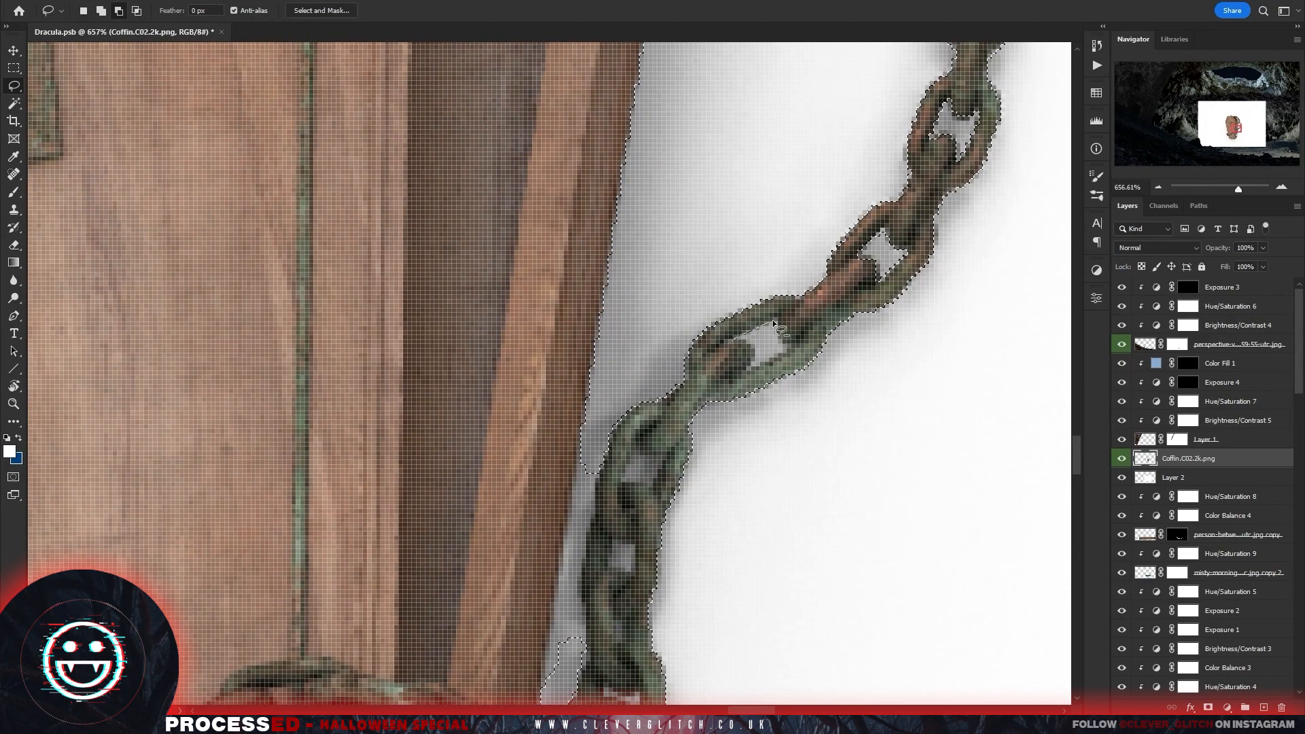
drag(625, 482, 623, 478)
drag(636, 554, 709, 337)
mouse_move(661, 192)
mouse_down()
mouse_move(619, 432)
mouse_move(671, 248)
mouse_up()
drag(684, 329, 705, 328)
drag(690, 411, 695, 419)
drag(680, 471, 707, 476)
drag(633, 598, 726, 258)
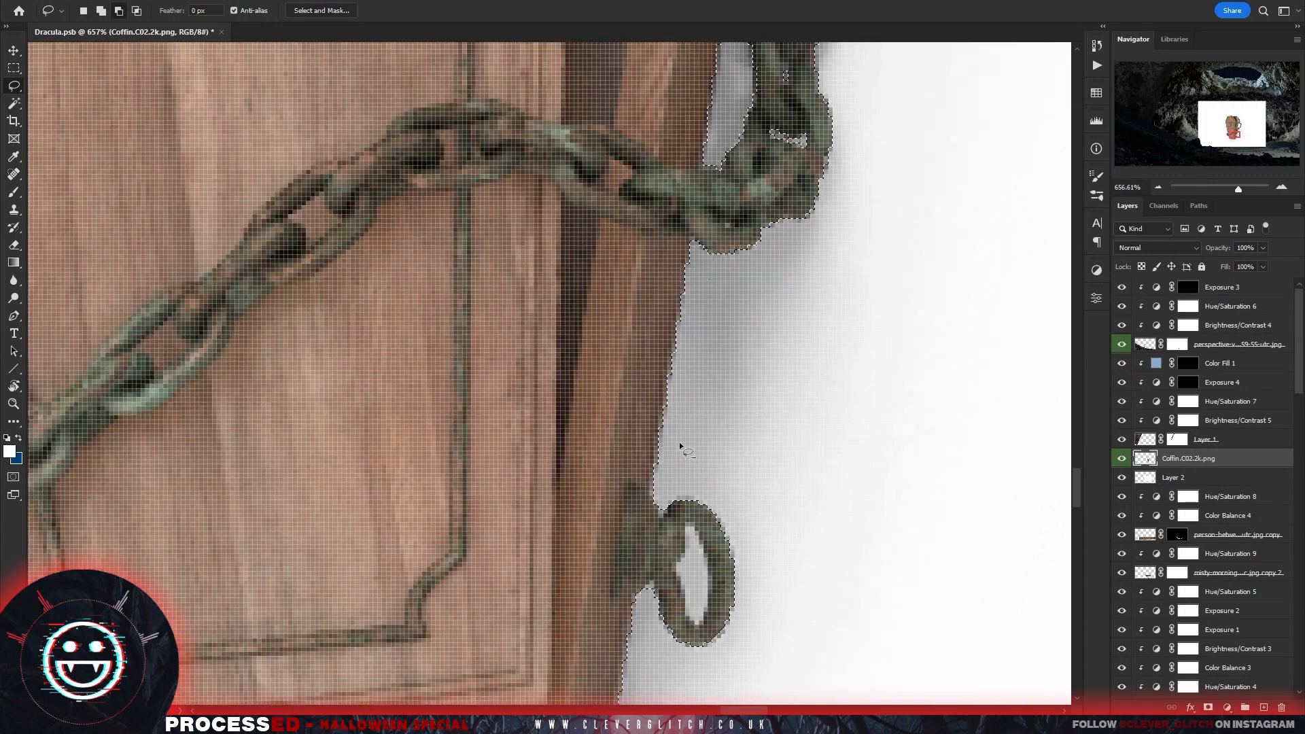
drag(690, 526, 690, 525)
Subtract the white gaps inside the loose chain end on the coffin's lower left side from the selection.
drag(530, 585, 813, 337)
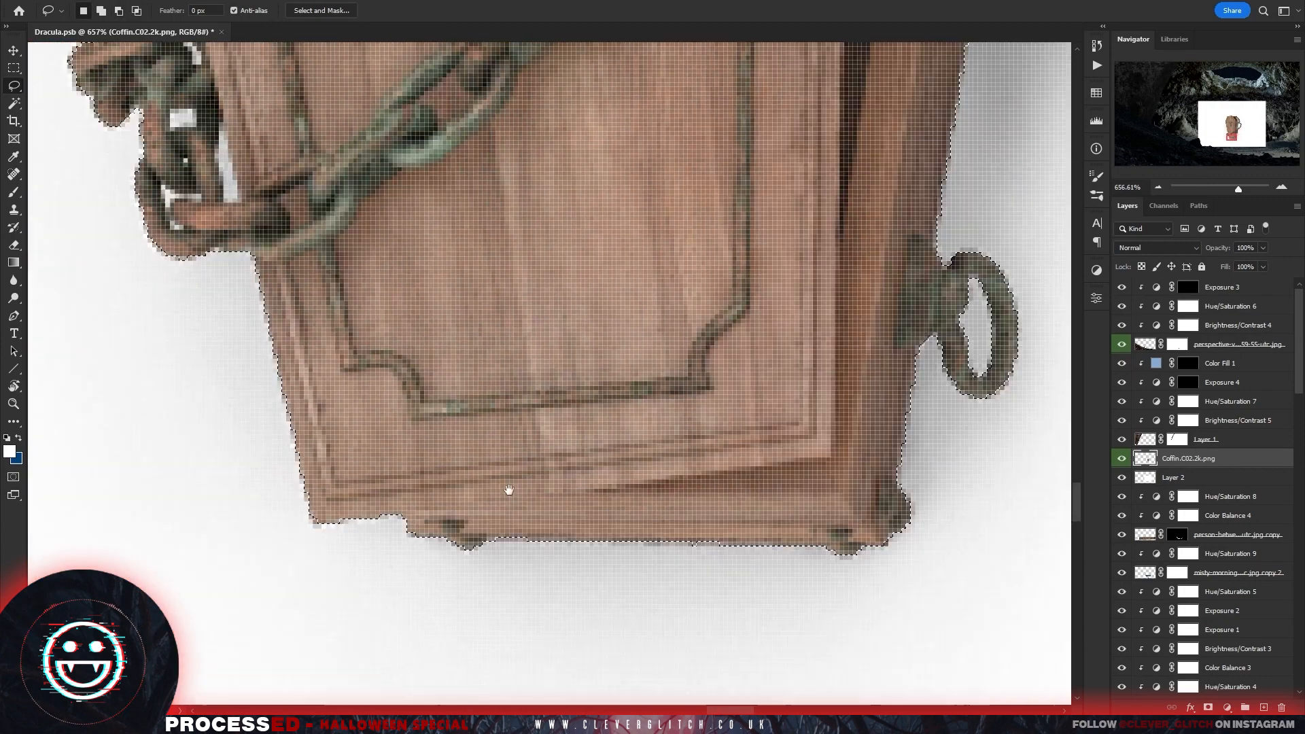
drag(507, 476, 700, 673)
drag(373, 241, 386, 259)
mouse_move(363, 329)
mouse_down()
mouse_move(386, 331)
mouse_move(365, 328)
mouse_up()
drag(360, 423, 367, 427)
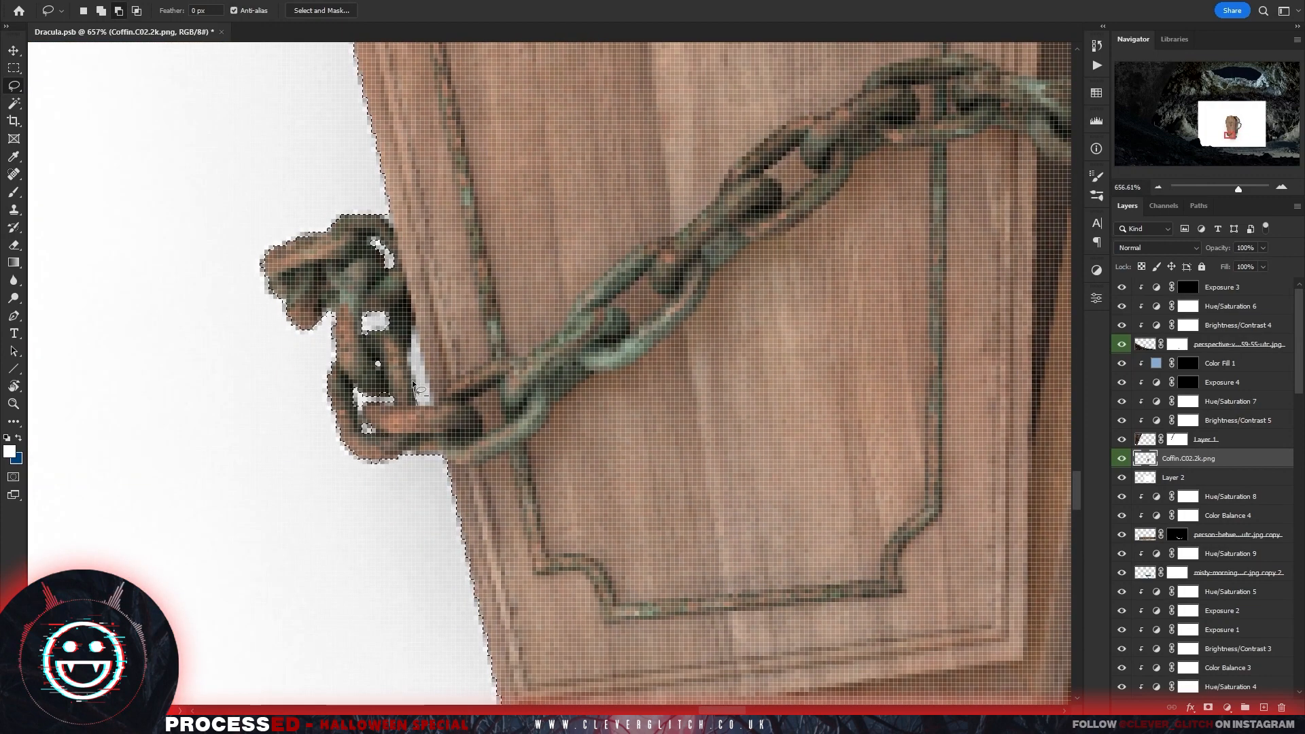
drag(417, 467, 409, 471)
Invert the coffin selection, delete the shadowed surroundings and deselect.
drag(400, 151, 577, 417)
scroll(615, 432, down, 10)
drag(838, 482, 718, 452)
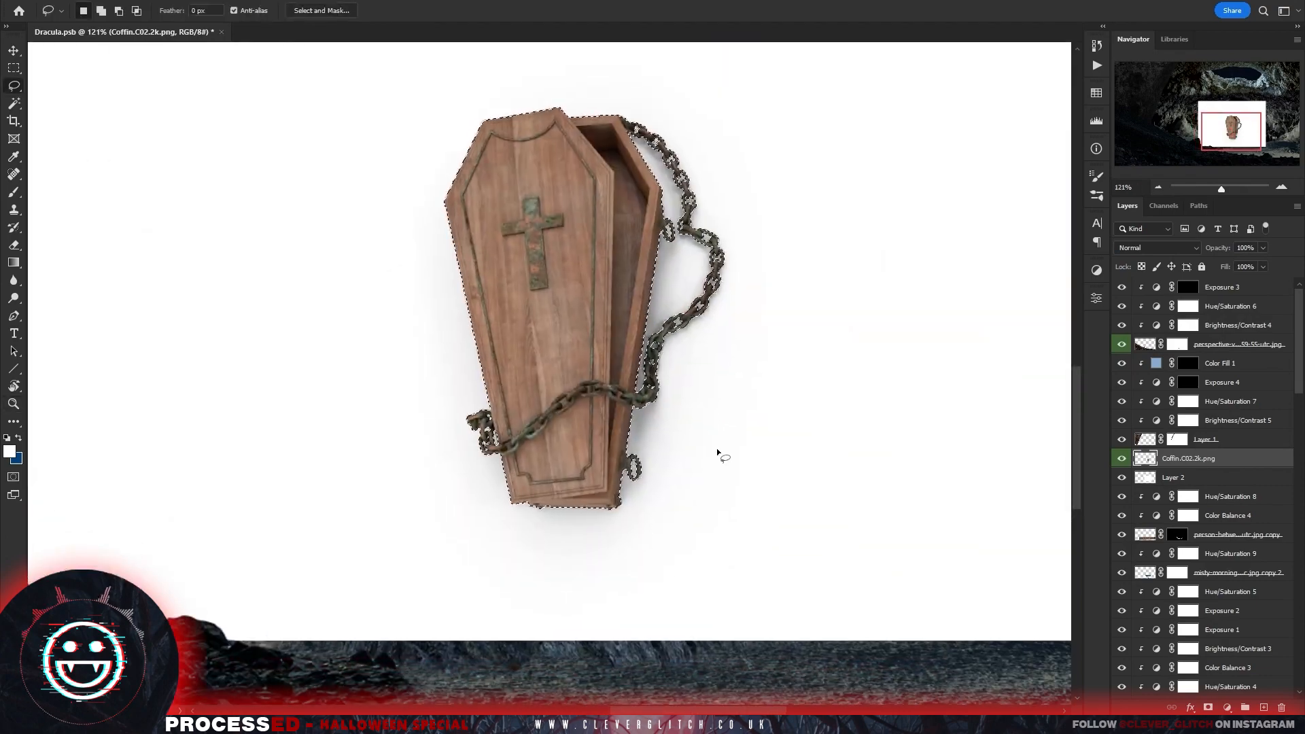
key(Delete)
key(ctrl+z)
key(ctrl+shift+i)
key(Delete)
key(ctrl+d)
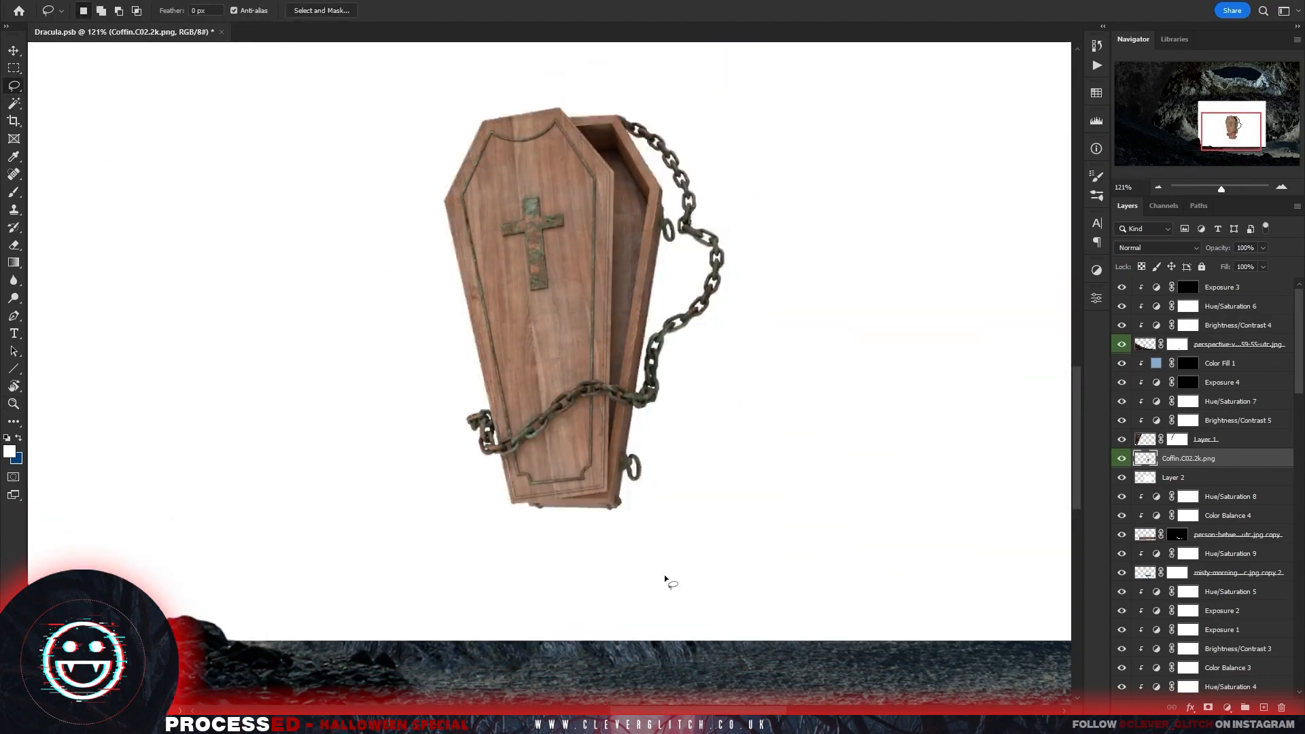
Delete the white backdrop layer beneath the coffin.
scroll(763, 488, down, 6)
click(1221, 470)
key(Delete)
key(z)
drag(760, 387, 749, 503)
Bring the businessman with briefcase image into the scene at the top of the layer stack.
key(l)
scroll(1211, 422, down, 10)
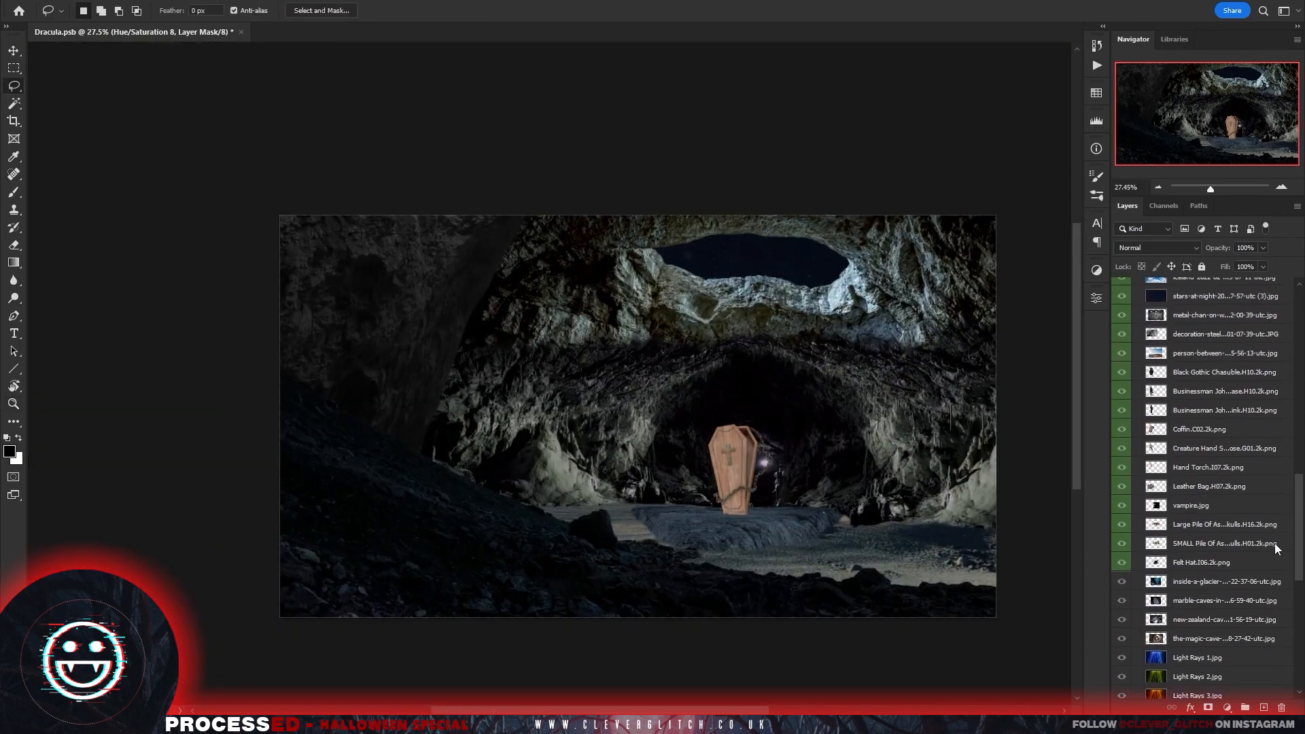
click(1211, 422)
key(ctrl+shift+bracketright)
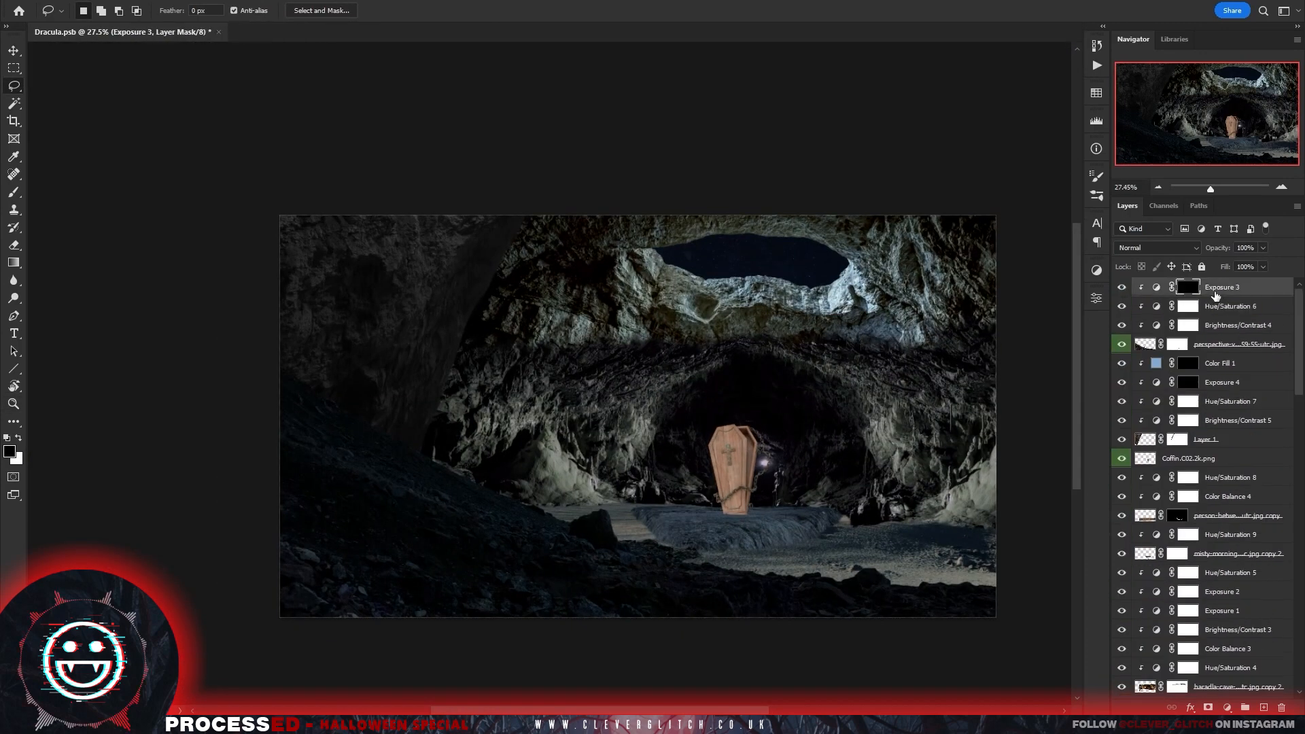
click(14, 51)
Bring the Leather Bag.H07.2k.png image to the top of the layer stack.
scroll(1197, 476, down, 5)
click(1258, 520)
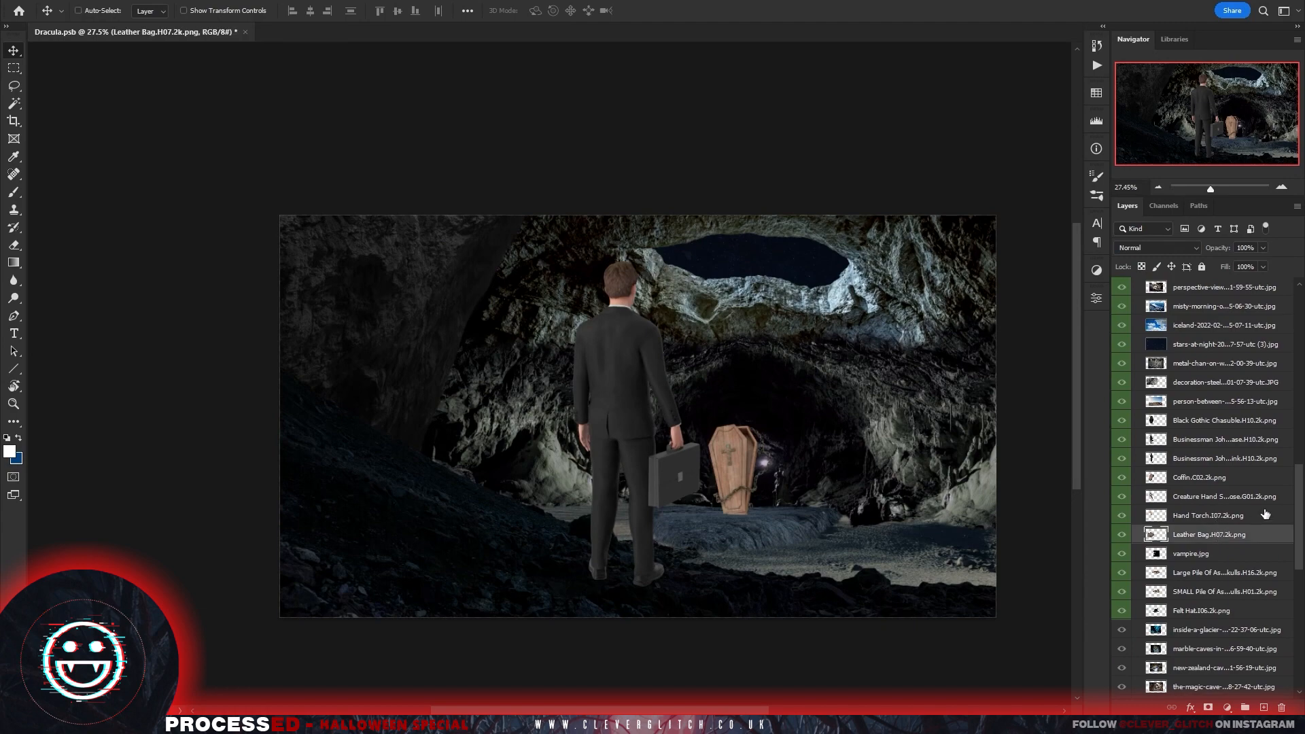
key(ctrl+shift+bracketright)
drag(708, 415, 633, 394)
Add a new layer between the businessman and the leather bag and fill a rectangle behind the bag with white.
click(1220, 307)
click(1264, 707)
key(m)
drag(394, 263, 916, 536)
key(alt+BackSpace)
Isolate the leather bag with Select Subject, delete everything outside it and hide the white backdrop layer.
click(1214, 287)
click(158, 1)
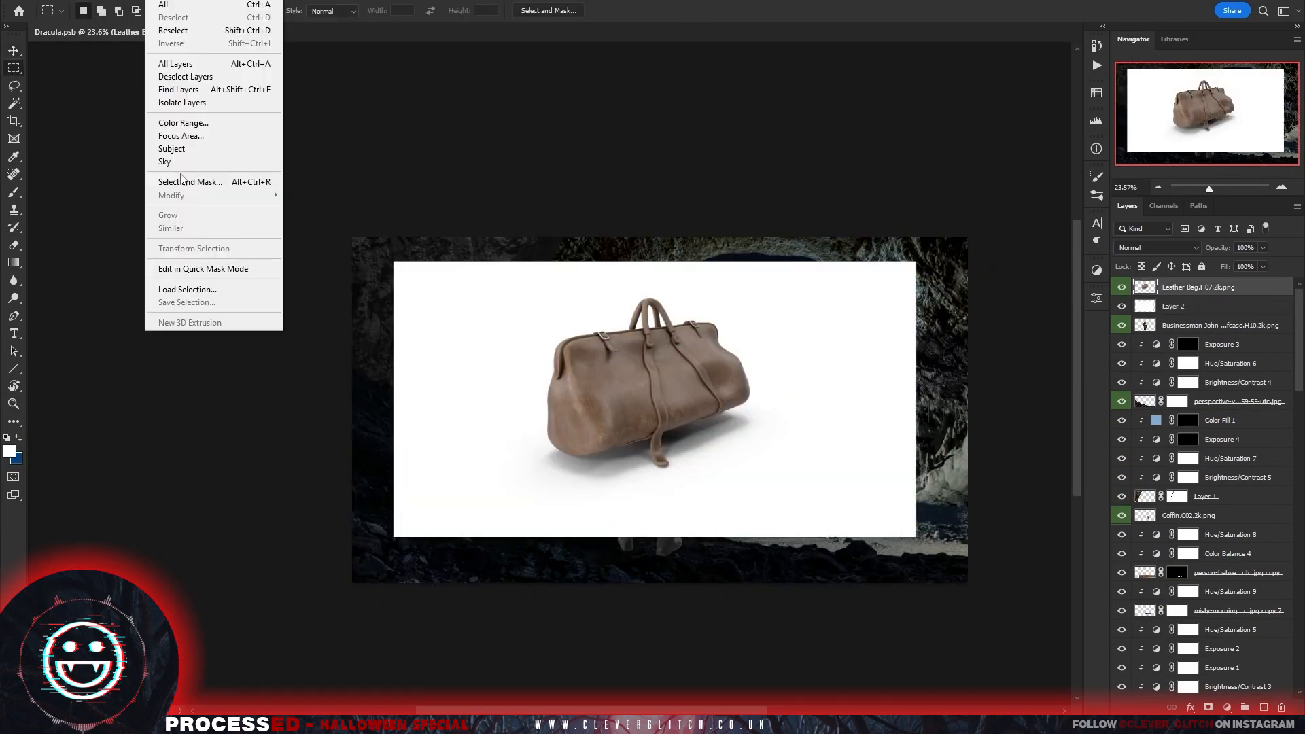
click(180, 149)
key(ctrl+shift+i)
key(Delete)
key(ctrl+d)
click(1123, 306)
Scale down the leather bag and reposition it in the scene.
key(v)
drag(679, 476, 741, 476)
drag(678, 297, 779, 536)
key(ctrl+t)
drag(941, 684, 743, 554)
drag(666, 466, 767, 462)
key(Return)
Position the rotated white Layer 2 behind the Black Gothic Chasuble and select the garment with Select Subject.
drag(825, 563, 802, 562)
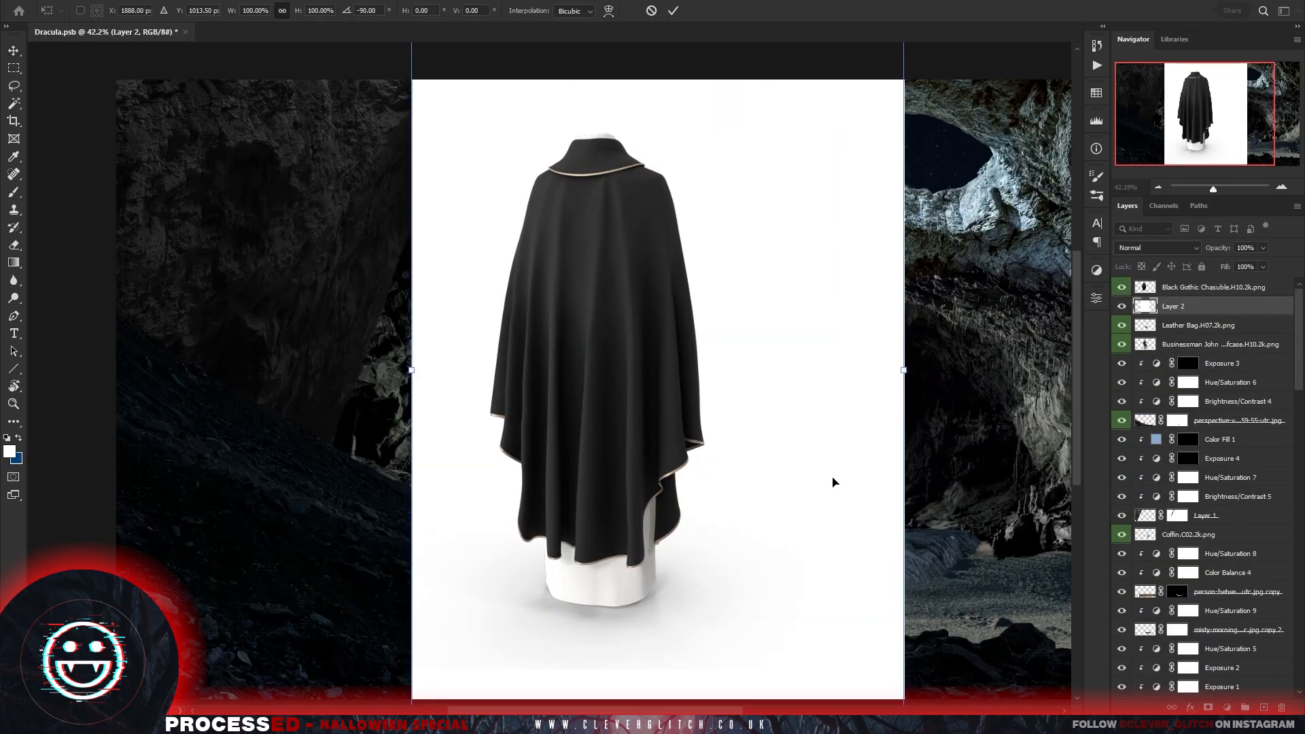
click(155, 1)
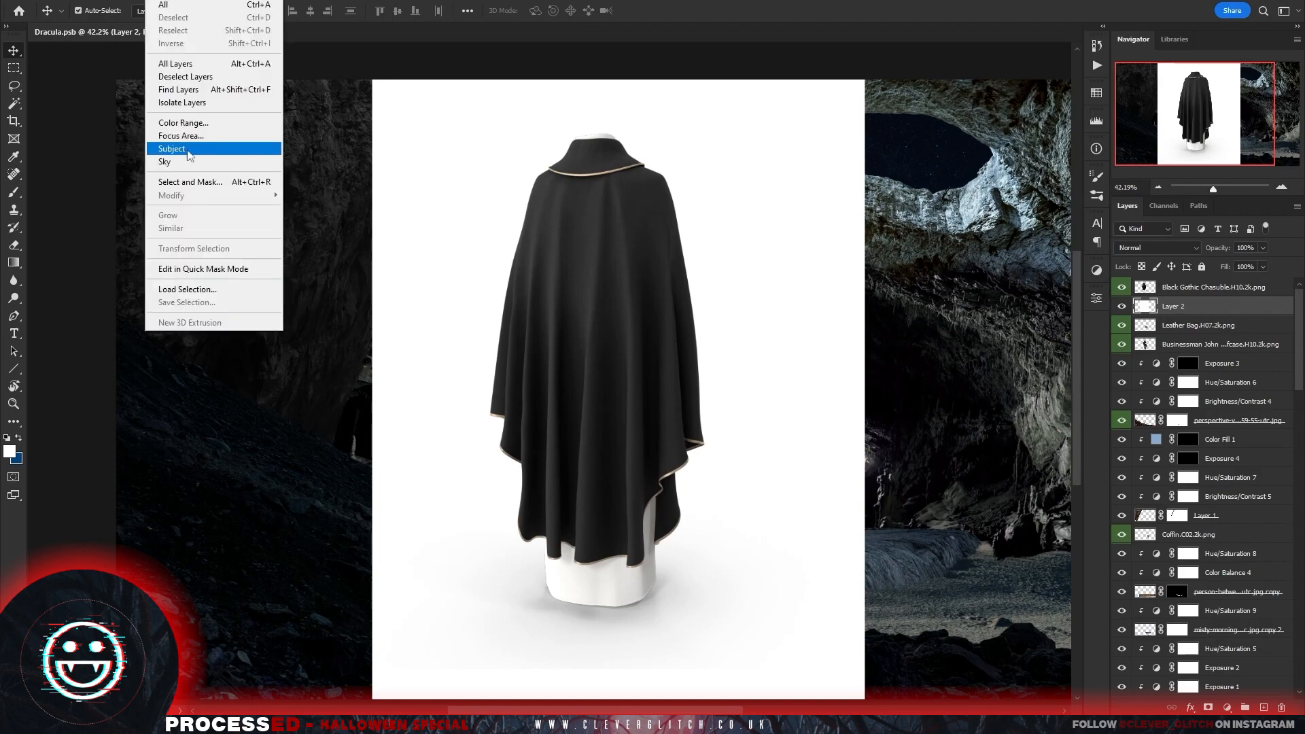
click(185, 150)
click(626, 294)
click(1214, 287)
click(155, 1)
click(185, 149)
Subtract the grey mannequin strip between the chasuble's right-hand folds from the selection with the Lasso.
key(z)
drag(670, 523, 768, 524)
click(13, 86)
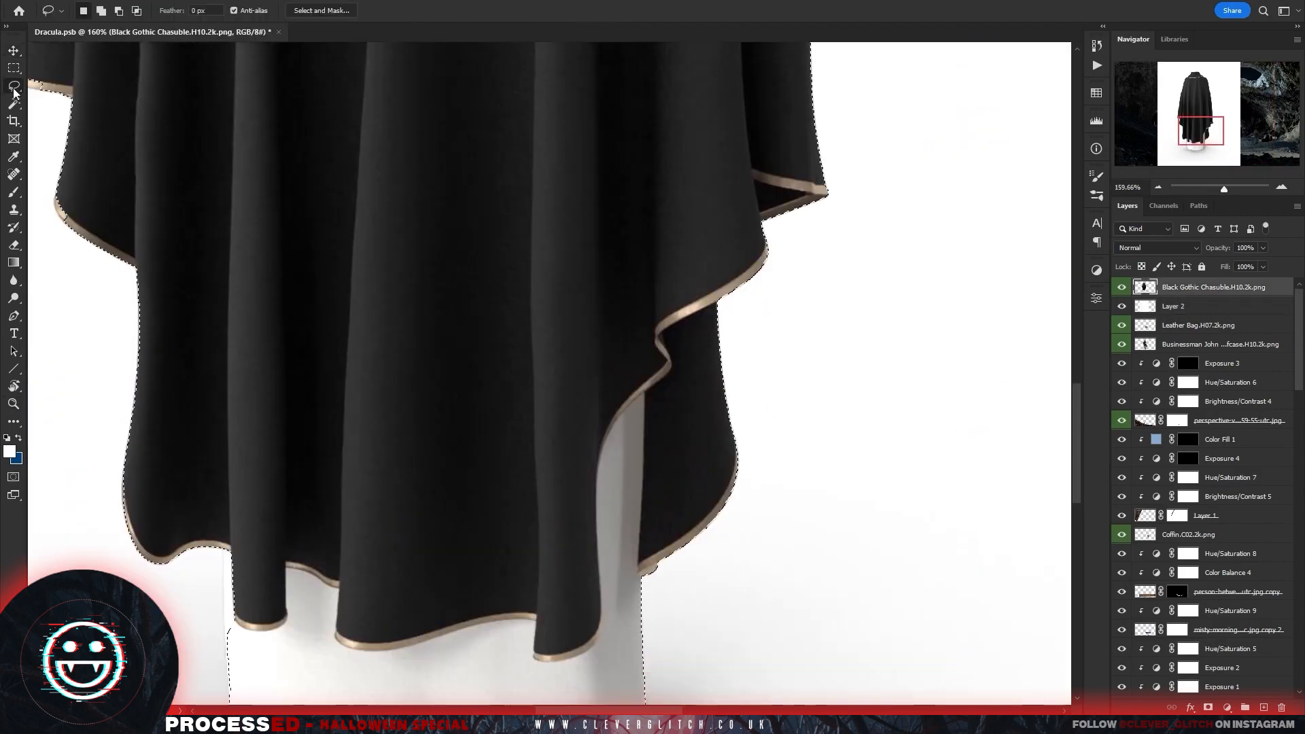
drag(727, 347, 775, 347)
drag(717, 198, 708, 216)
drag(715, 163, 660, 191)
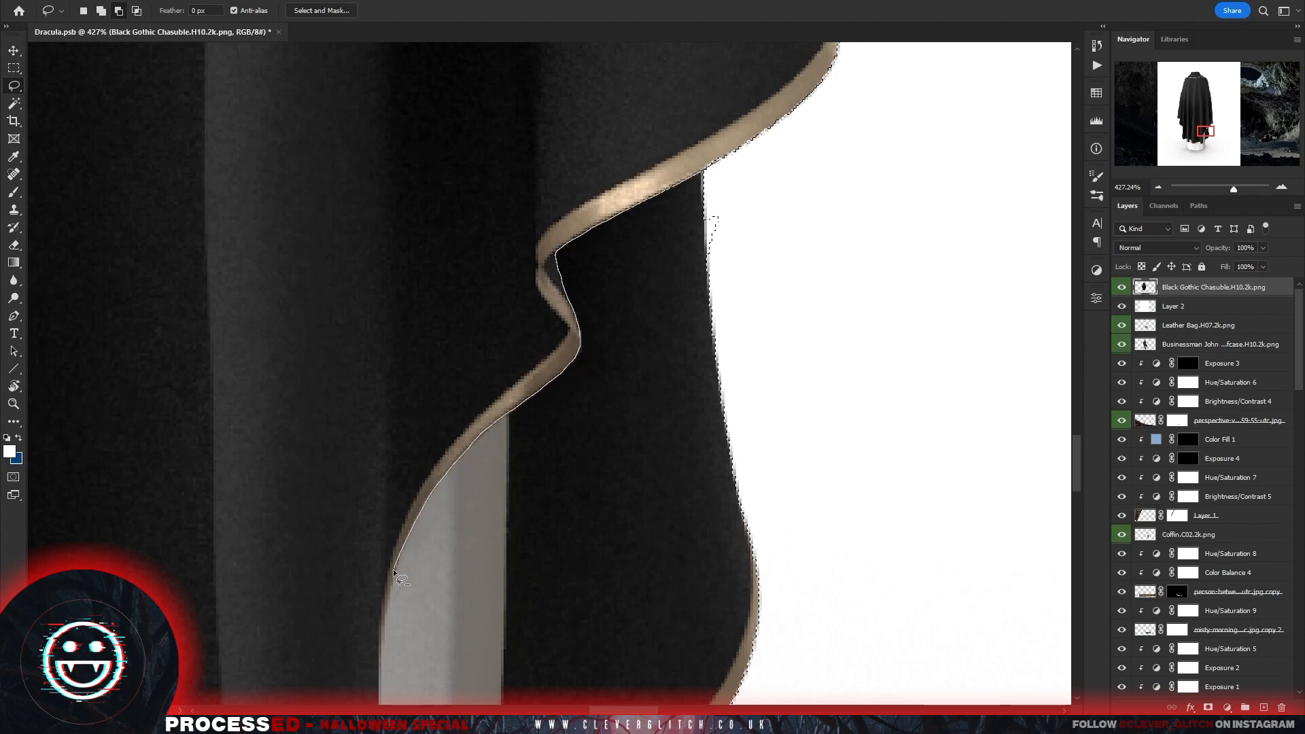
drag(393, 569, 872, 128)
mouse_move(577, 649)
mouse_down()
mouse_move(752, 139)
mouse_move(816, 122)
mouse_up()
drag(563, 87, 557, 352)
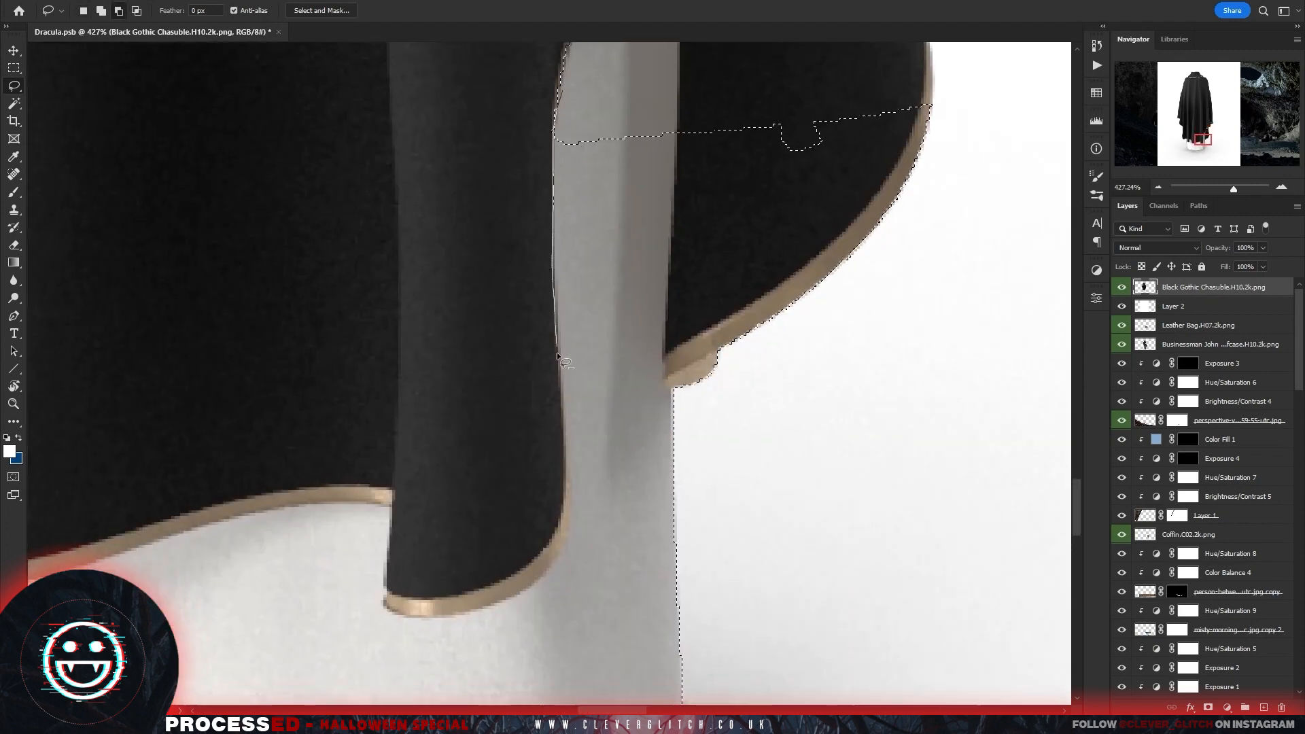
drag(538, 583, 949, 108)
Subtract the white mannequin base from the selection, following the chasuble's gold-trimmed bottom hem.
drag(569, 581, 821, 338)
mouse_move(93, 527)
mouse_down()
mouse_move(115, 320)
mouse_move(231, 344)
mouse_up()
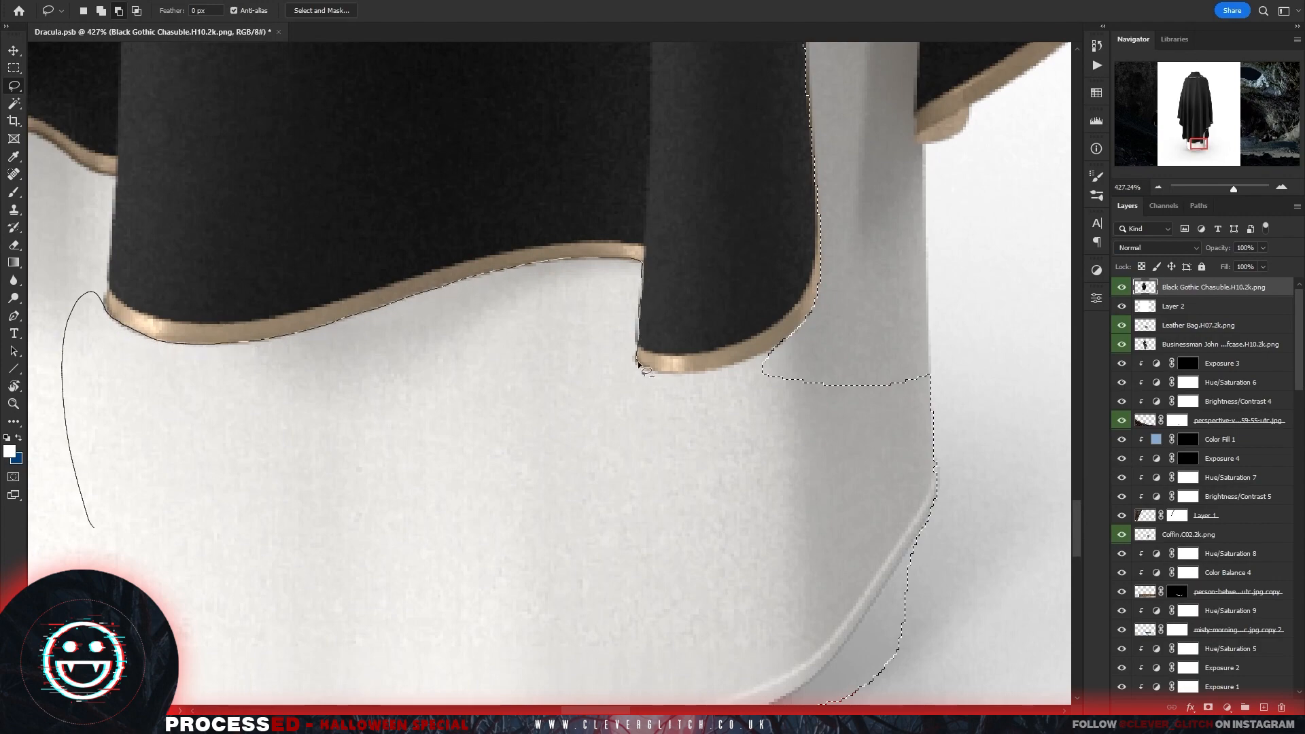
drag(742, 361, 98, 532)
drag(149, 469, 623, 610)
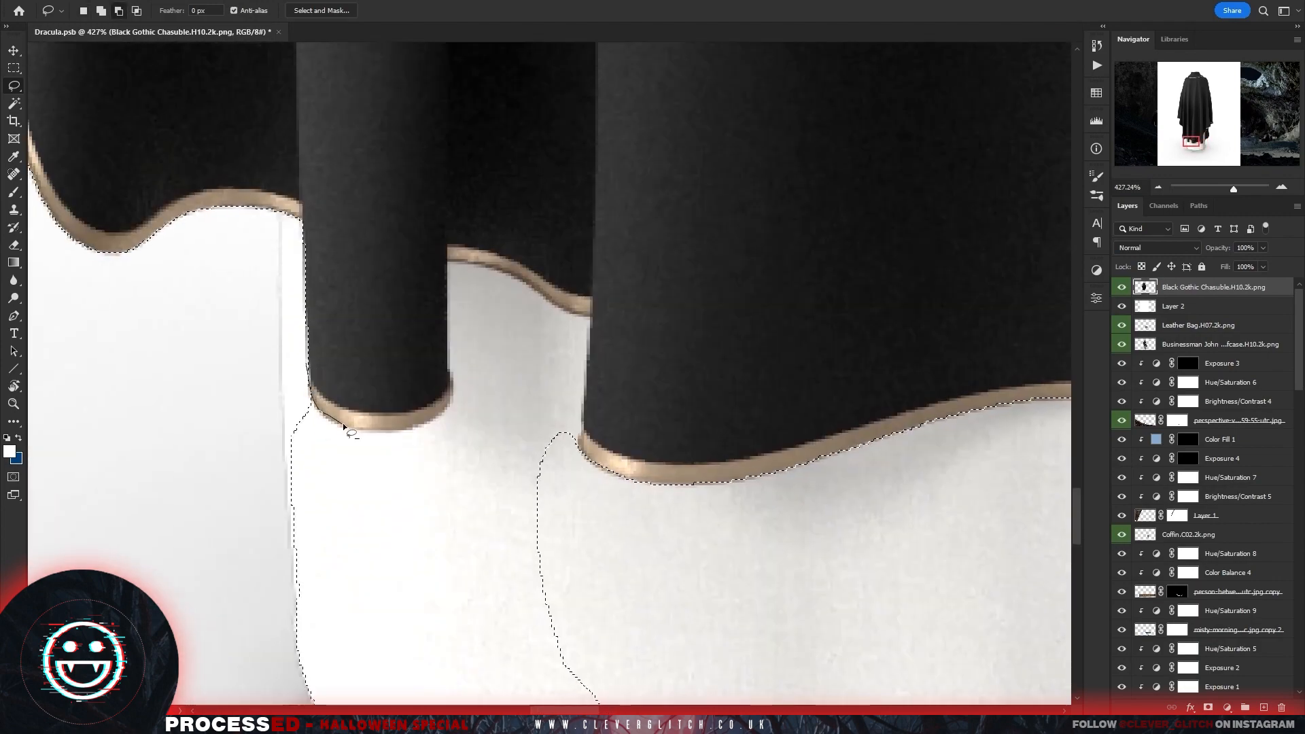
mouse_move(343, 425)
mouse_down()
mouse_move(425, 423)
mouse_move(450, 272)
mouse_move(562, 309)
mouse_move(595, 407)
mouse_move(527, 475)
mouse_up()
Refine the selection around the chasuble's collar, leaving out the mannequin neck and correcting the ends of the gold trim.
scroll(544, 476, down, 8)
mouse_move(382, 457)
mouse_down()
mouse_move(850, 376)
mouse_move(435, 503)
mouse_up()
drag(680, 136, 626, 646)
mouse_move(768, 68)
mouse_down()
mouse_move(698, 487)
mouse_move(700, 434)
mouse_up()
drag(400, 208, 503, 208)
drag(333, 125, 340, 125)
drag(782, 433, 737, 439)
drag(738, 438, 537, 429)
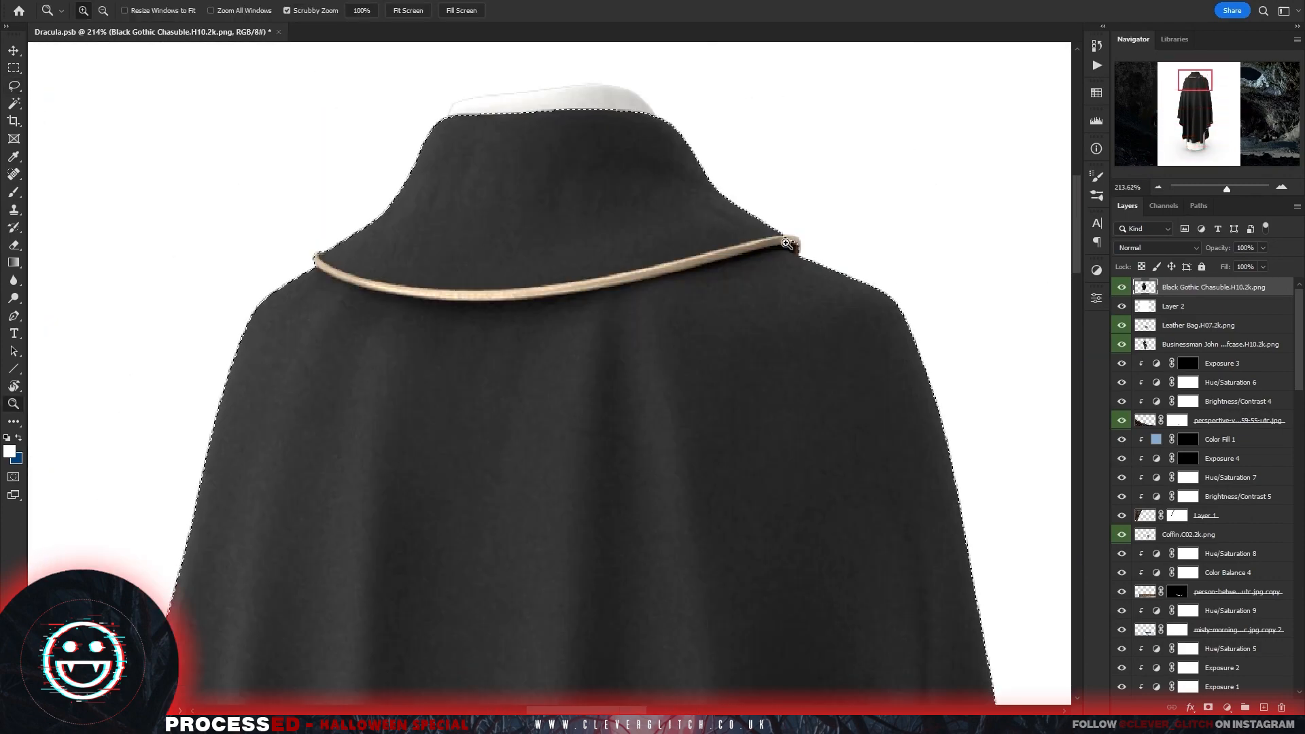
drag(786, 243, 890, 244)
mouse_move(795, 221)
mouse_down()
mouse_move(836, 283)
mouse_move(812, 252)
mouse_up()
drag(842, 454, 687, 454)
Add the missed gold trim edges along the chasuble's left side to the selection.
drag(560, 533, 680, 533)
mouse_move(401, 460)
mouse_down()
mouse_move(411, 491)
mouse_move(403, 480)
mouse_up()
scroll(411, 491, down, 6)
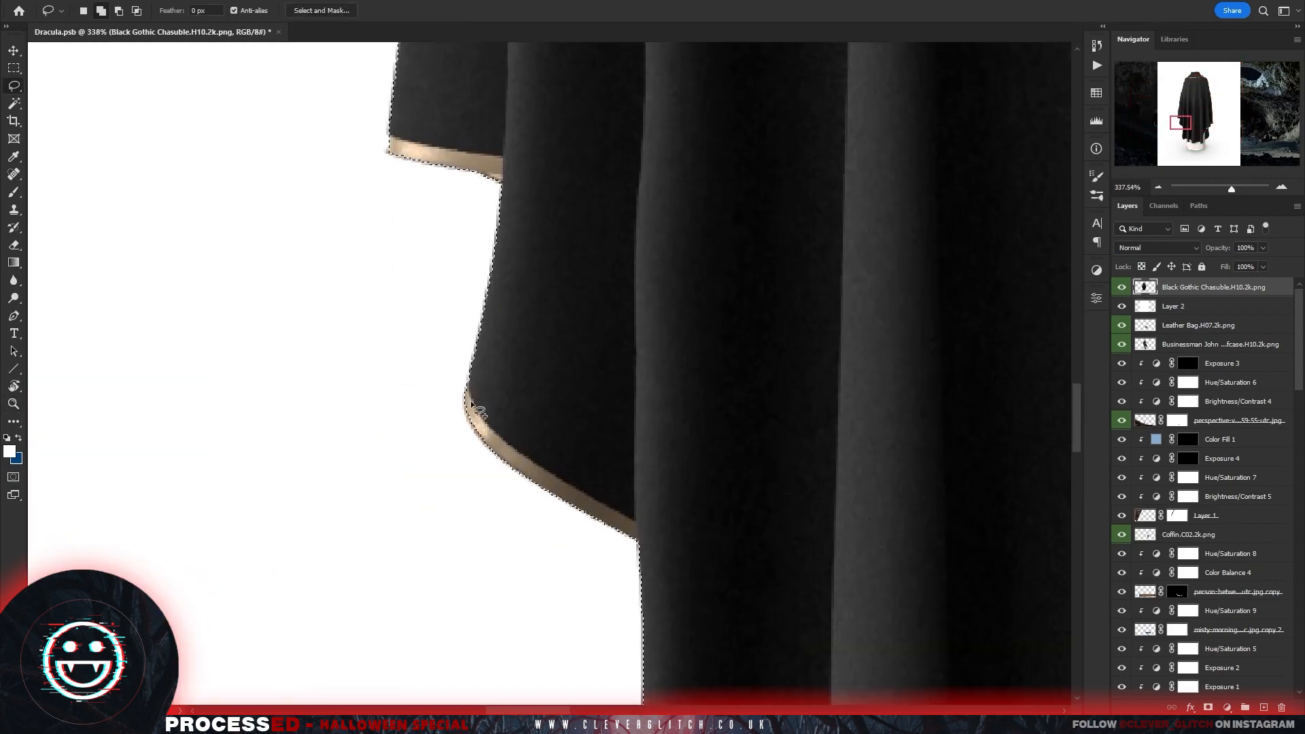
drag(611, 381, 524, 381)
drag(511, 479, 633, 471)
drag(643, 257, 544, 259)
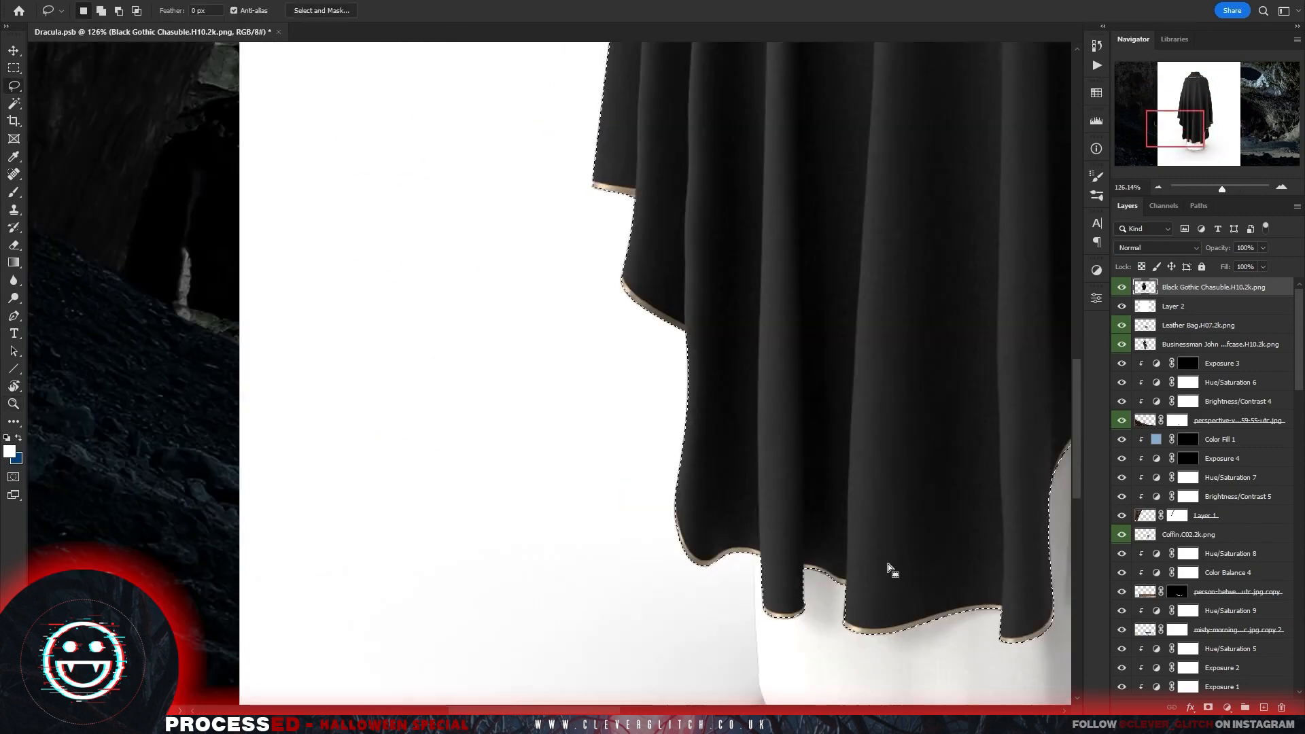
Invert the selection, delete the white background and mannequin base around the black chasuble, and deselect.
drag(890, 570, 613, 529)
drag(916, 276, 771, 408)
drag(767, 536, 702, 547)
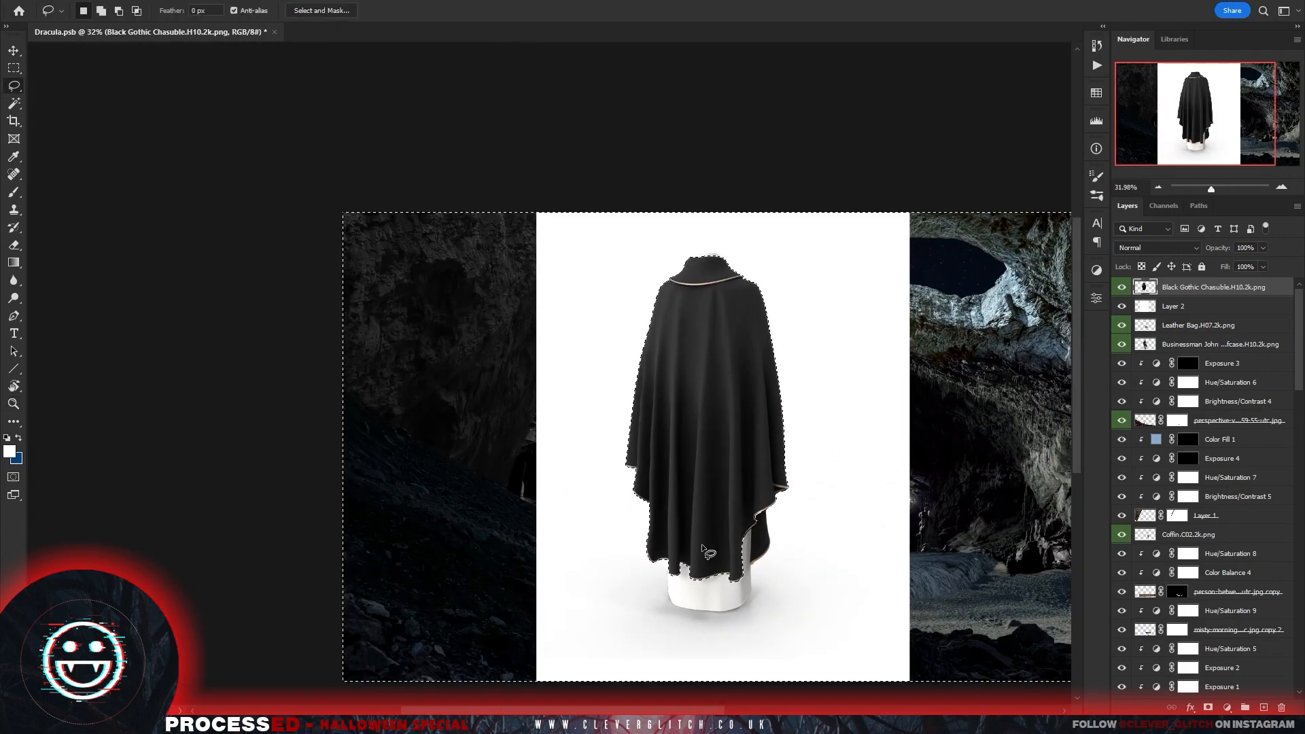
key(Delete)
key(ctrl+d)
Hide Layer 2, move the chasuble over the businessman, and set its layer opacity to 35%.
click(13, 51)
click(1122, 307)
drag(734, 340, 763, 389)
click(1263, 248)
drag(1267, 264, 1223, 264)
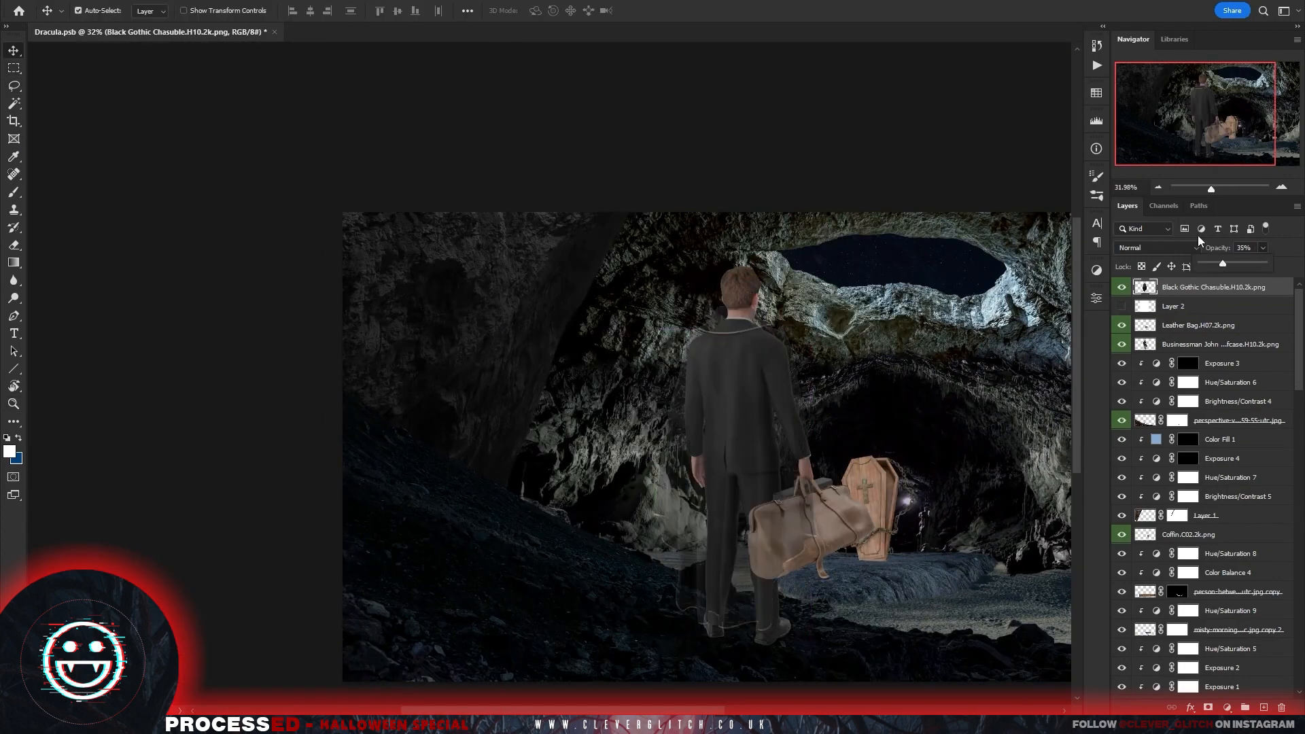
Set the chasuble's opacity to 60% and align its collar and shoulders with the businessman's body.
drag(832, 345, 866, 345)
click(1263, 248)
drag(1223, 263, 1240, 264)
drag(707, 369, 719, 382)
Warp the chasuble's right shoulder and collar area to follow the businessman's neck and shoulders.
key(ctrl+t)
click(608, 11)
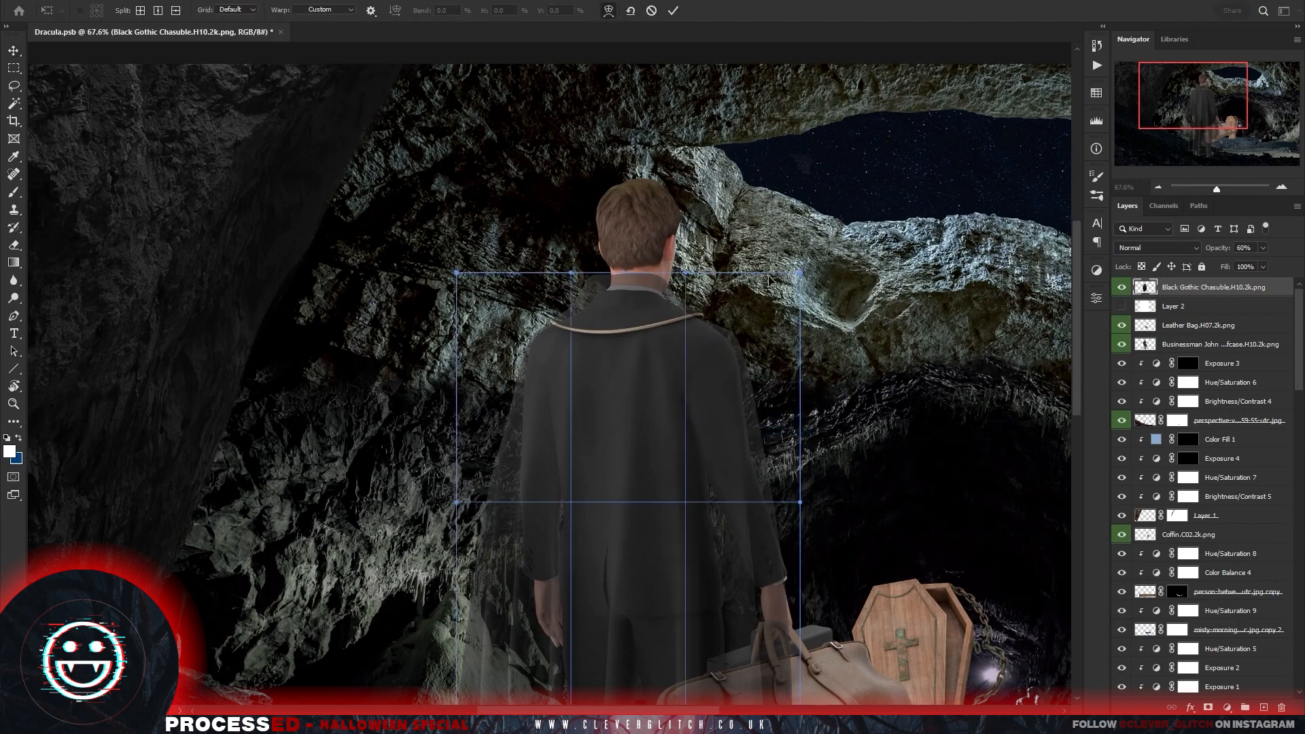
drag(800, 273, 795, 280)
drag(692, 469, 691, 457)
drag(571, 273, 600, 271)
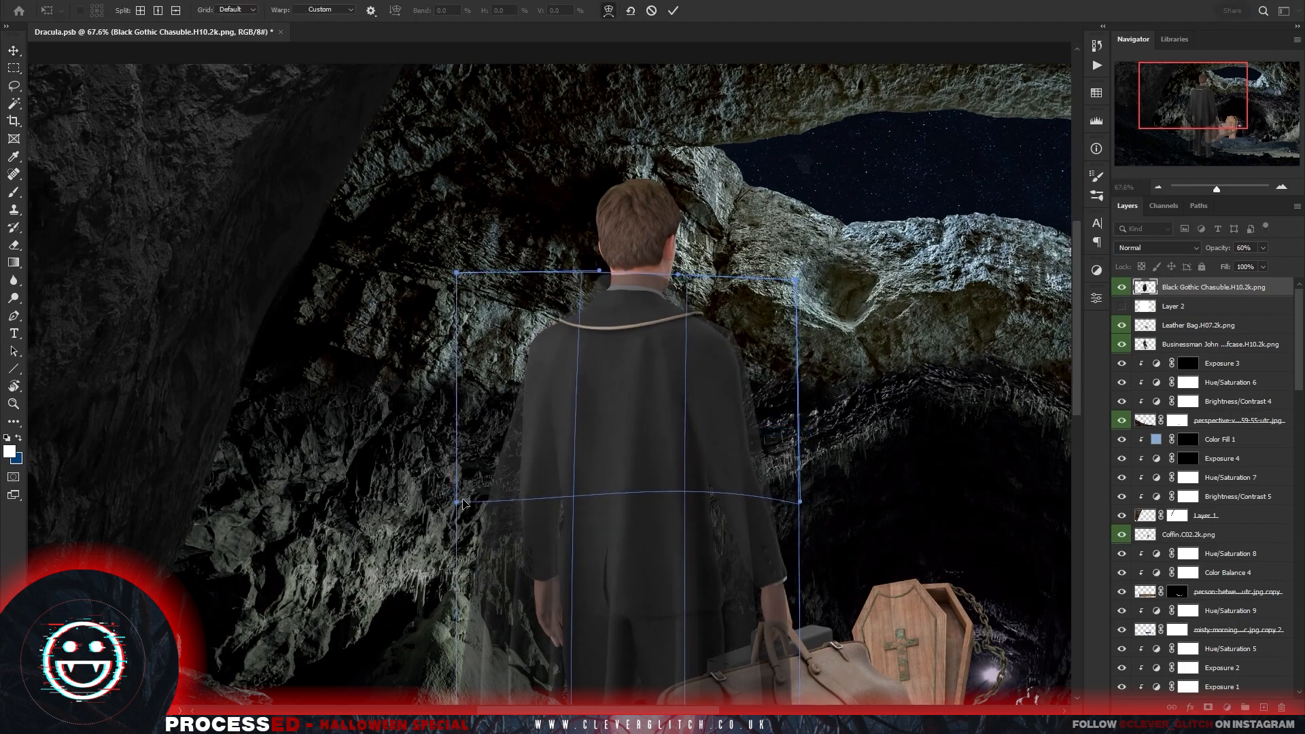
Warp the chasuble's left shoulder, collar and right side to cover the businessman's body, and apply the transformation.
drag(457, 502, 479, 482)
drag(456, 273, 437, 273)
drag(580, 272, 600, 280)
drag(812, 541, 784, 433)
drag(780, 570, 804, 565)
drag(711, 558, 725, 346)
key(Return)
Restore the chasuble layer's opacity to 100%.
click(1263, 248)
drag(1240, 264, 1281, 268)
scroll(742, 452, down, 3)
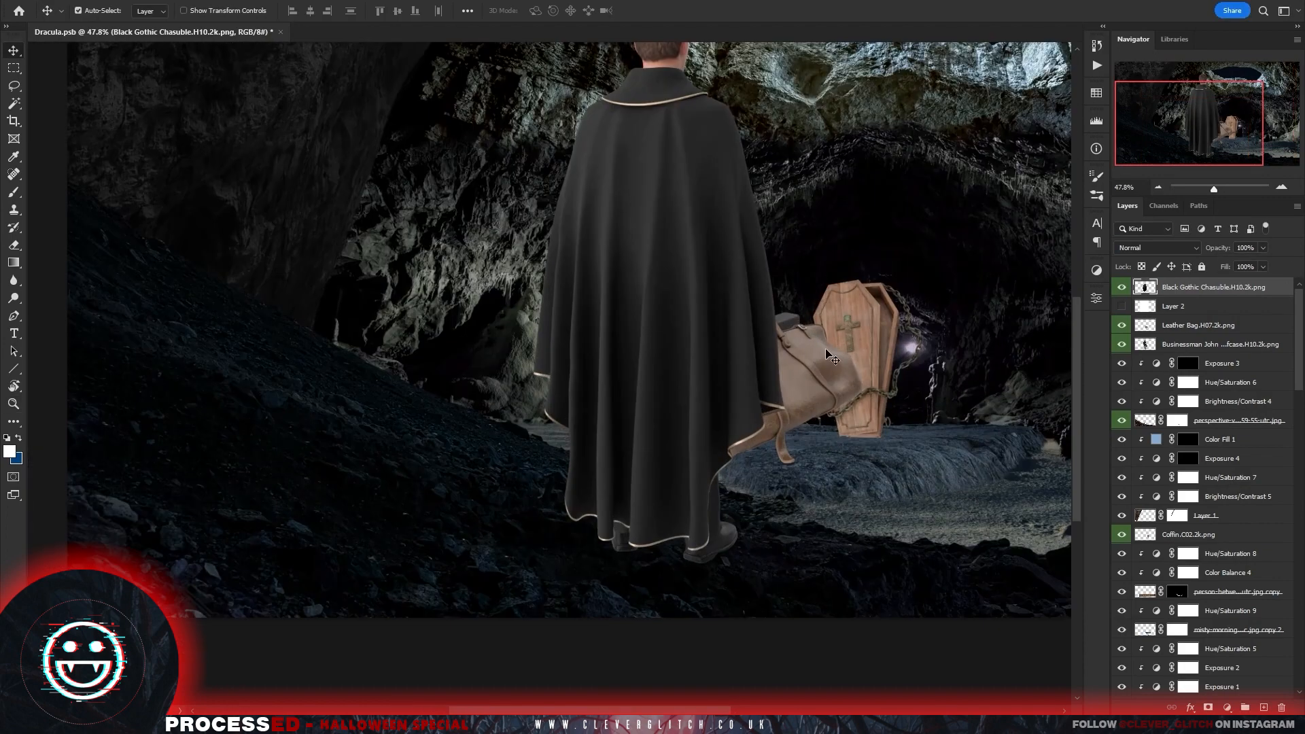
Lasso the dark briefcase part protruding above the leather bag on the businessman layer, delete it, and deselect.
scroll(795, 351, up, 6)
click(769, 270)
key(l)
drag(794, 371, 875, 288)
key(Delete)
key(ctrl+d)
scroll(775, 495, down, 7)
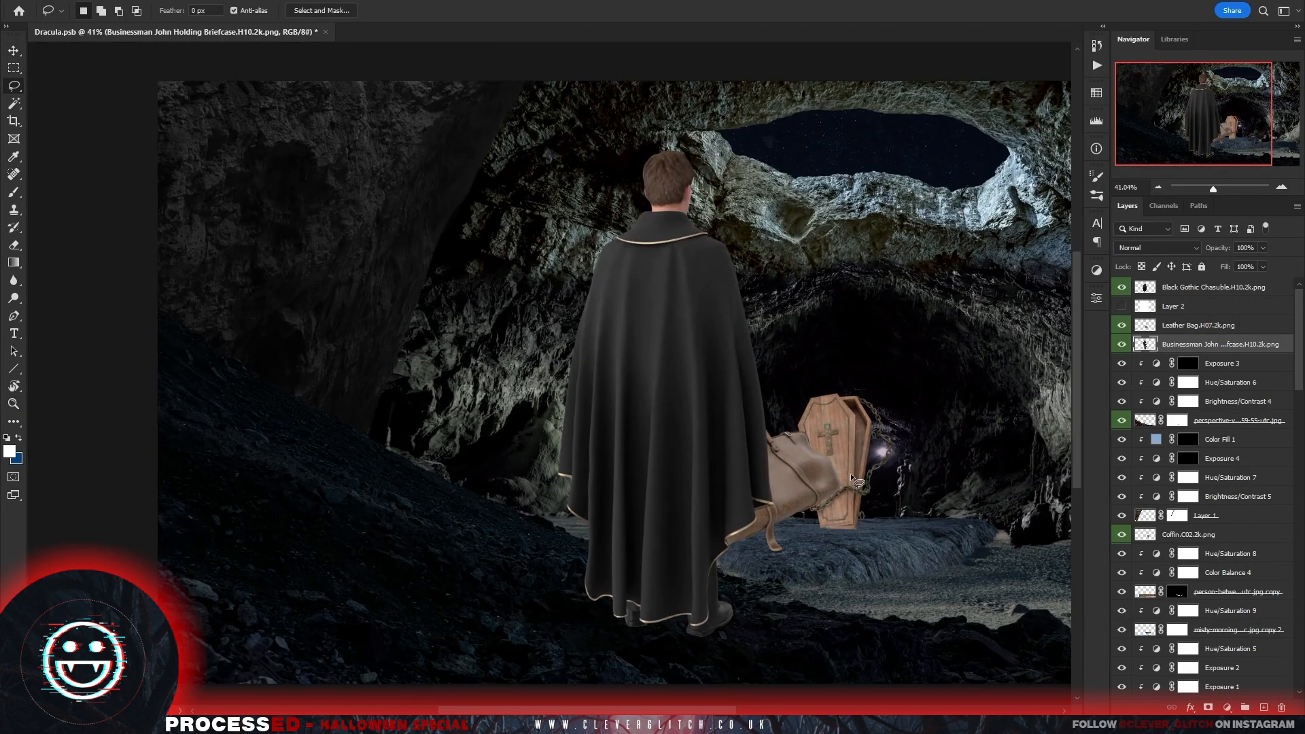
Bring a copy of the Felt Hat image to the top of the layer stack, above the cape.
drag(851, 475, 746, 526)
mouse_move(1299, 333)
mouse_down()
mouse_move(1298, 528)
mouse_move(1298, 331)
mouse_up()
click(1219, 570)
click(1202, 287)
key(ctrl+v)
click(1121, 325)
drag(1173, 325, 1173, 297)
Isolate the hat by selecting it as the subject, inverting the selection and deleting its white background.
click(159, 1)
click(1189, 287)
click(159, 1)
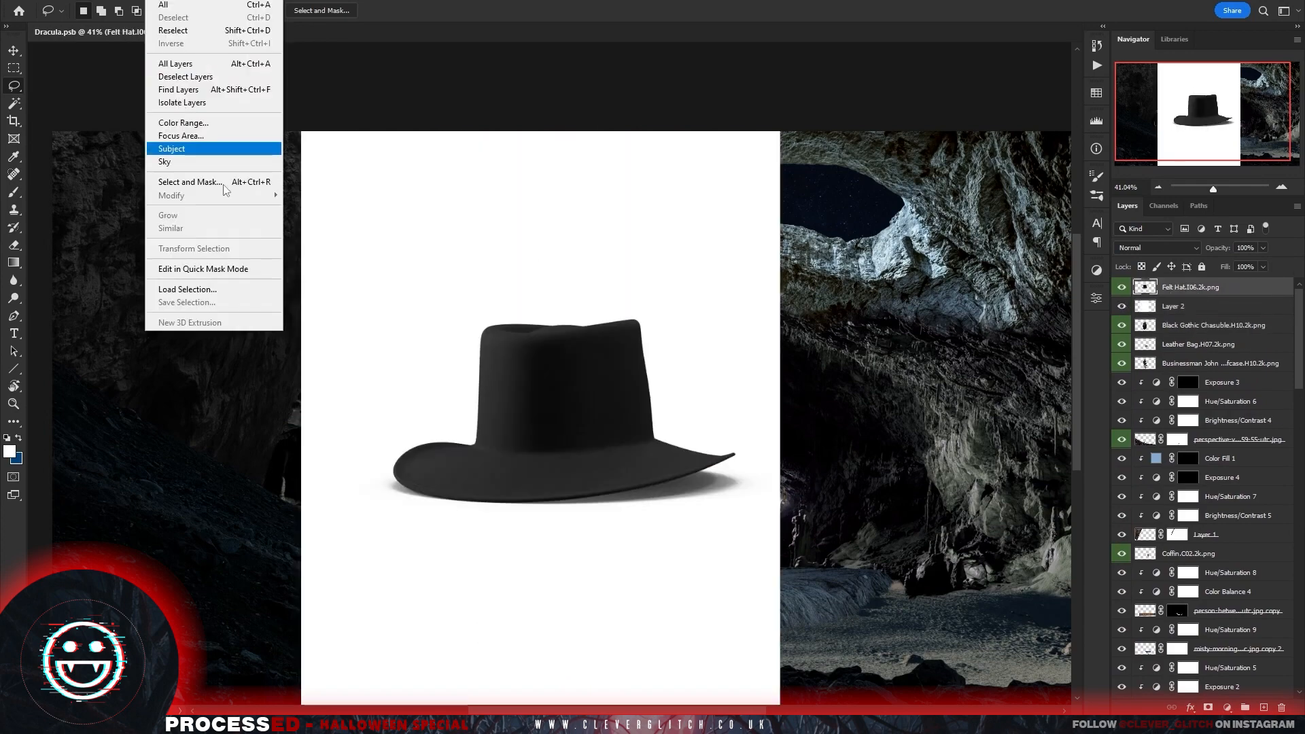
click(172, 149)
key(ctrl+shift+i)
key(Delete)
key(ctrl+d)
Scale the hat down and move it onto the man's head, keeping Layer 2 hidden.
click(1121, 306)
key(ctrl+t)
drag(735, 504, 476, 362)
drag(446, 332, 653, 185)
key(Return)
Lower the hat's opacity and adjust its size and position against the man's head.
click(1263, 248)
drag(1265, 266, 1240, 266)
key(ctrl+t)
drag(790, 449, 839, 466)
drag(760, 426, 783, 465)
key(Return)
Fit the hat over the man's head with its opacity at 60%, and restore the opacity to 100%.
click(1263, 248)
mouse_move(1262, 264)
mouse_down()
mouse_move(1287, 264)
mouse_move(1239, 263)
mouse_up()
scroll(799, 571, down, 5)
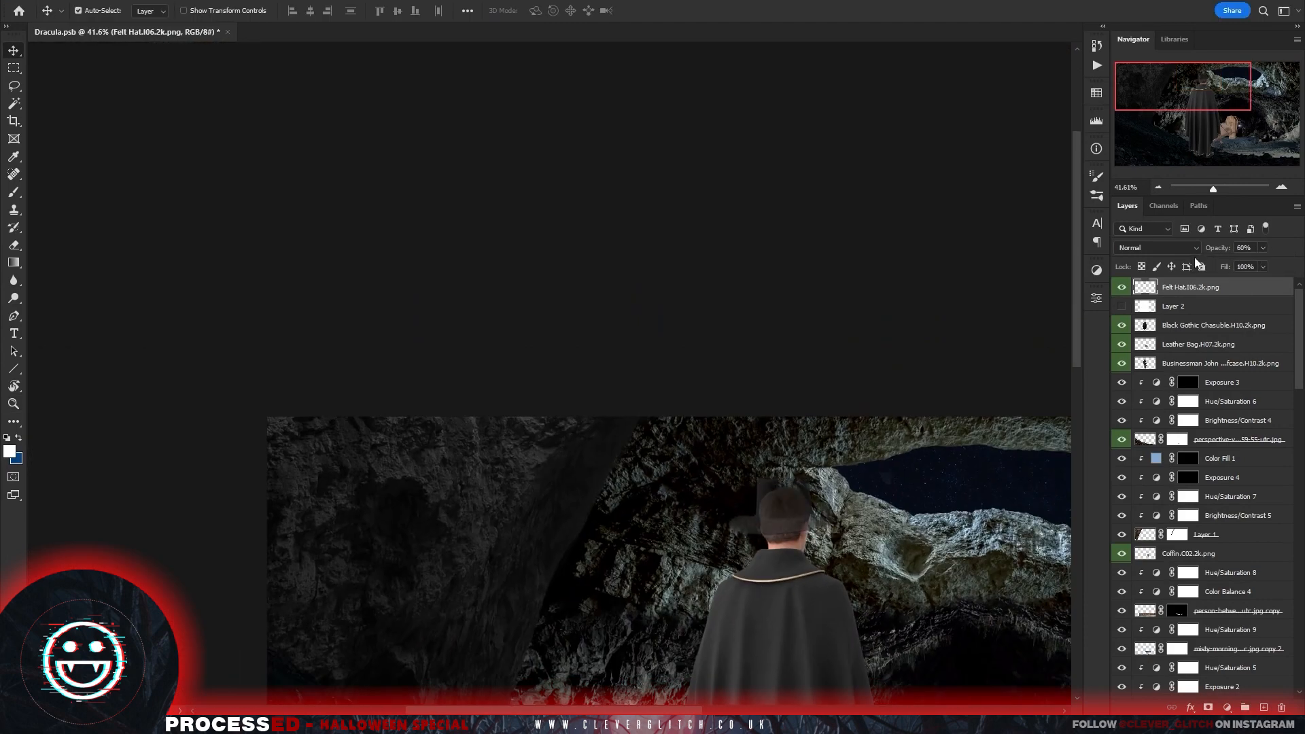
drag(909, 545, 950, 538)
key(ctrl+t)
drag(695, 503, 683, 497)
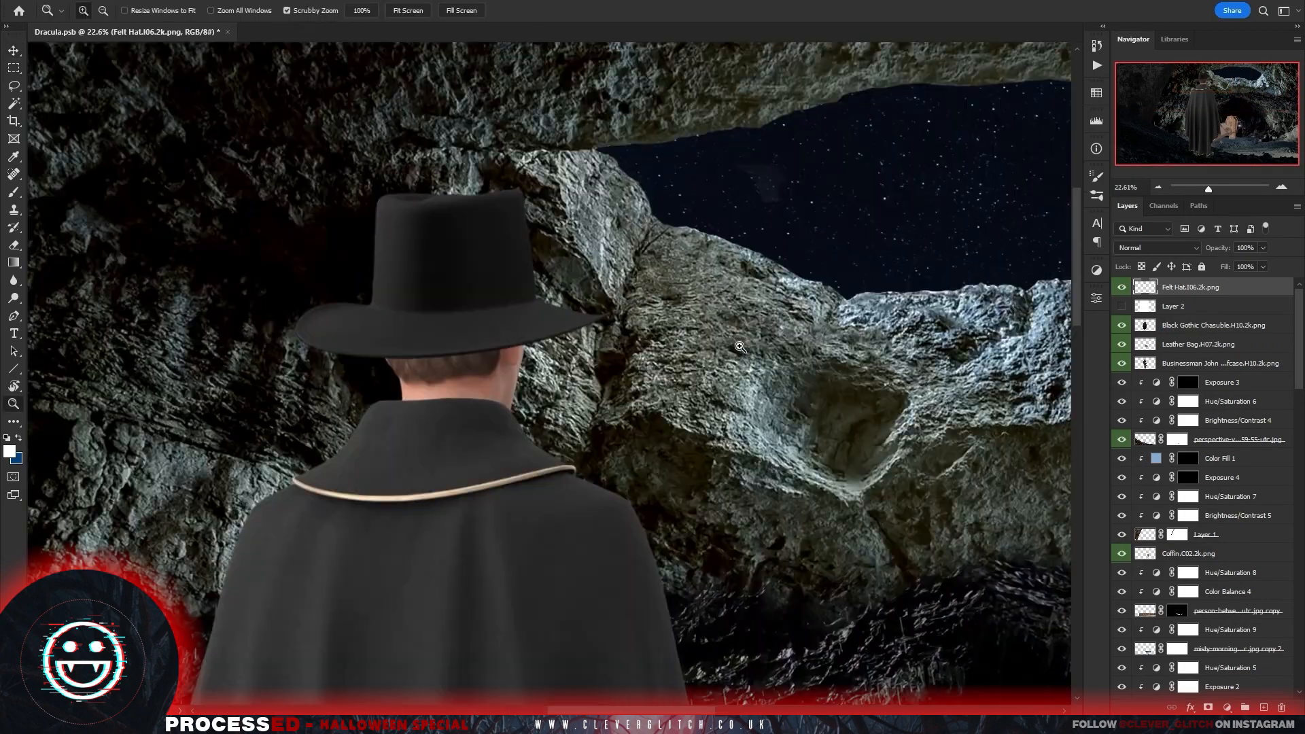
key(l)
drag(559, 244, 568, 316)
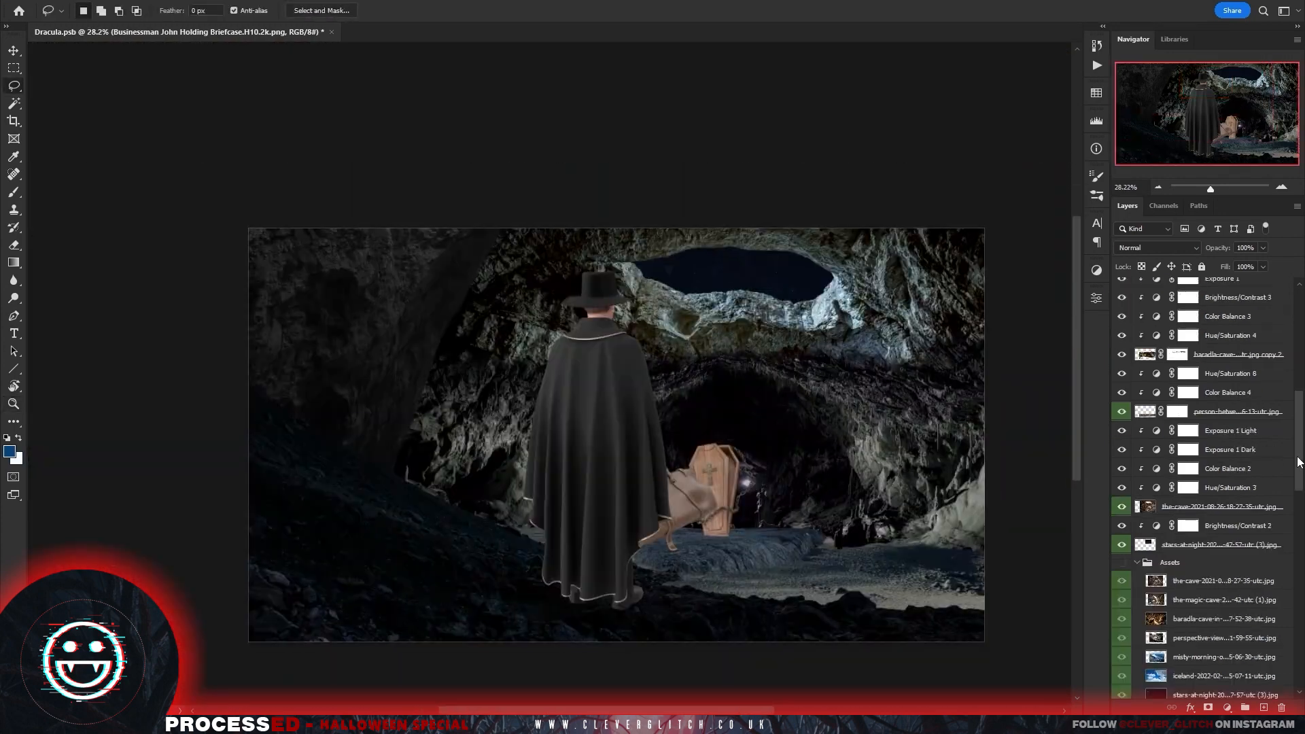
Add the Hand Torch image beneath the man's layer, scaled down so it rises behind his left shoulder.
scroll(1204, 472, up, 5)
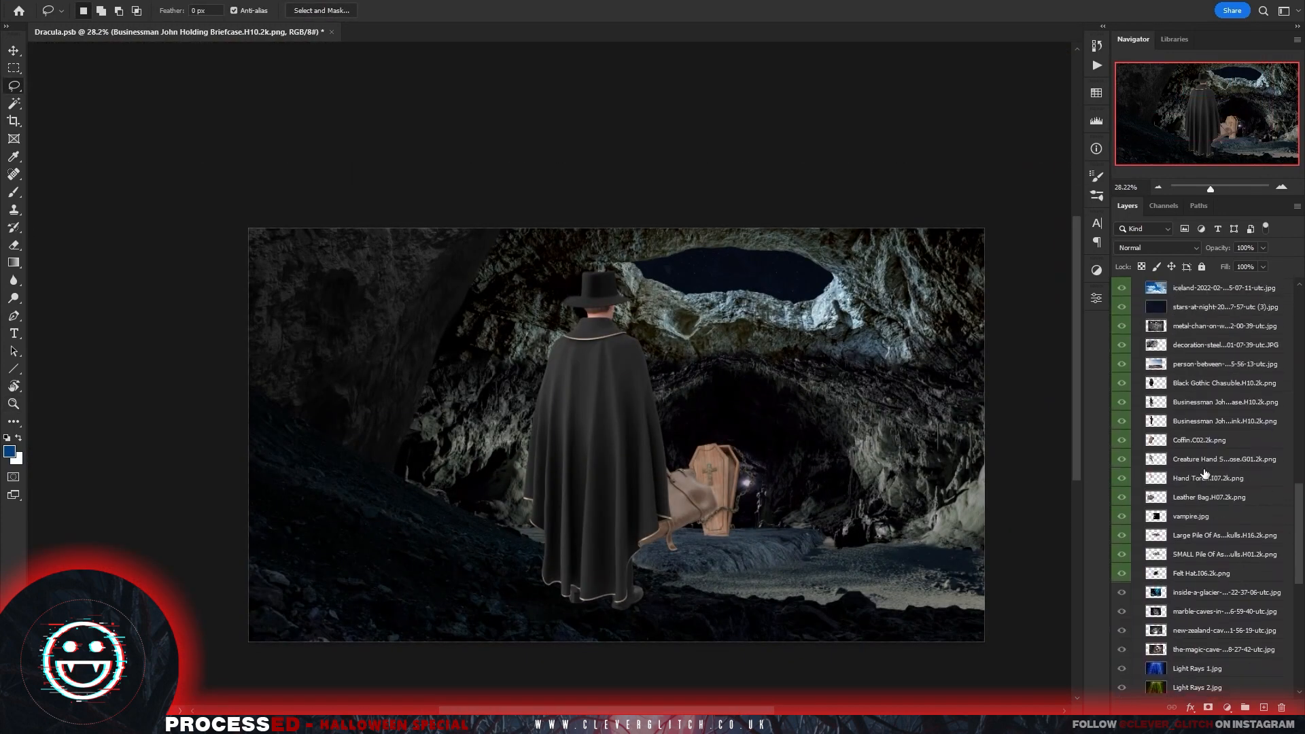
drag(1204, 475, 1216, 382)
key(ctrl+t)
drag(812, 618, 651, 406)
drag(578, 354, 615, 332)
key(Return)
Group the hat, cape, bag, man and torch layers and name the group Van Helsing.
shift+click(1224, 288)
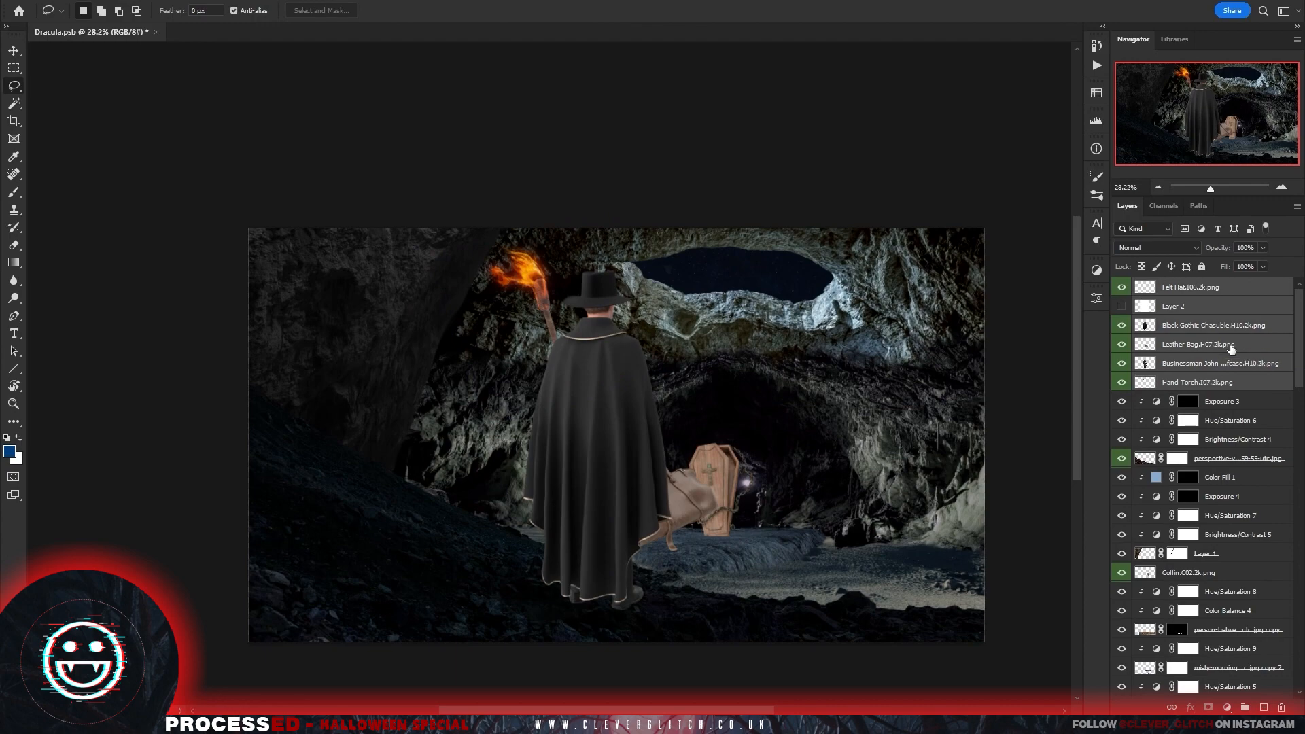
key(ctrl+g)
double_click(1174, 285)
key(Return)
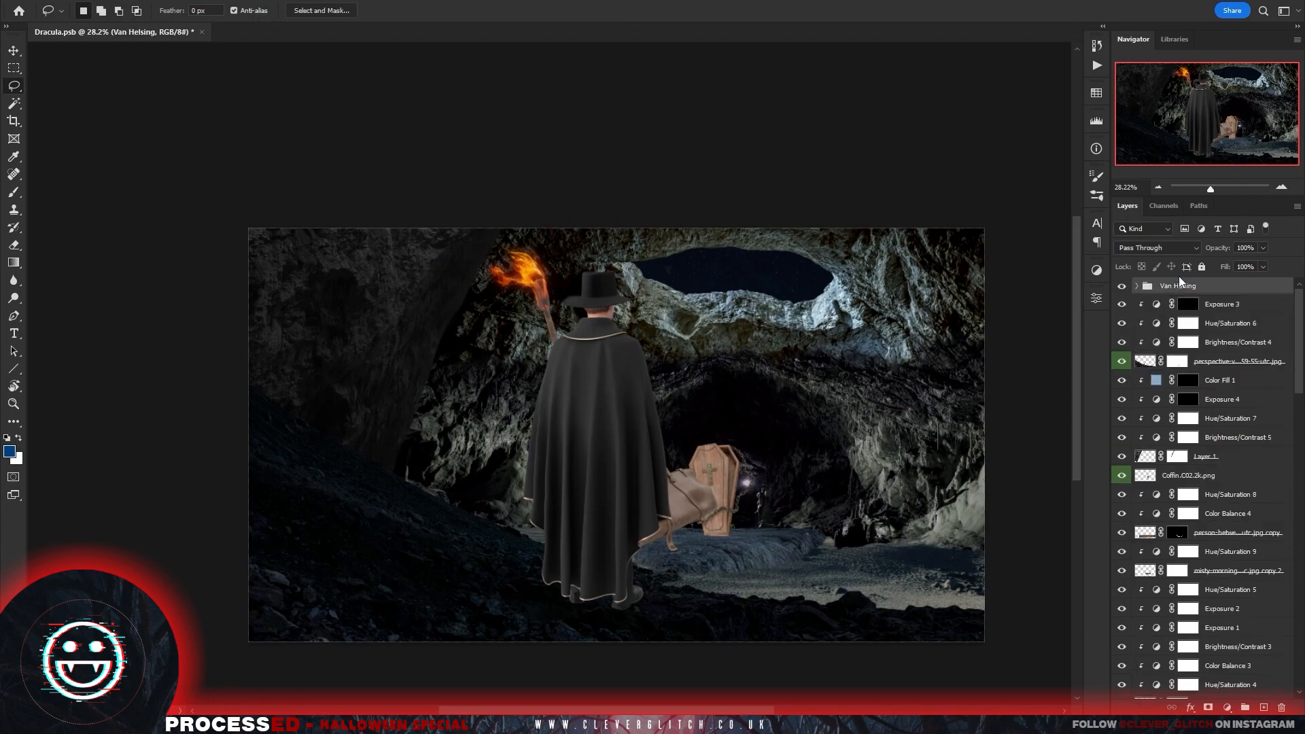
Scale the Van Helsing group down and place it on the rocks to the left of the coffin.
key(ctrl+t)
drag(810, 115, 639, 388)
drag(613, 568, 610, 473)
key(Return)
key(z)
drag(571, 548, 632, 543)
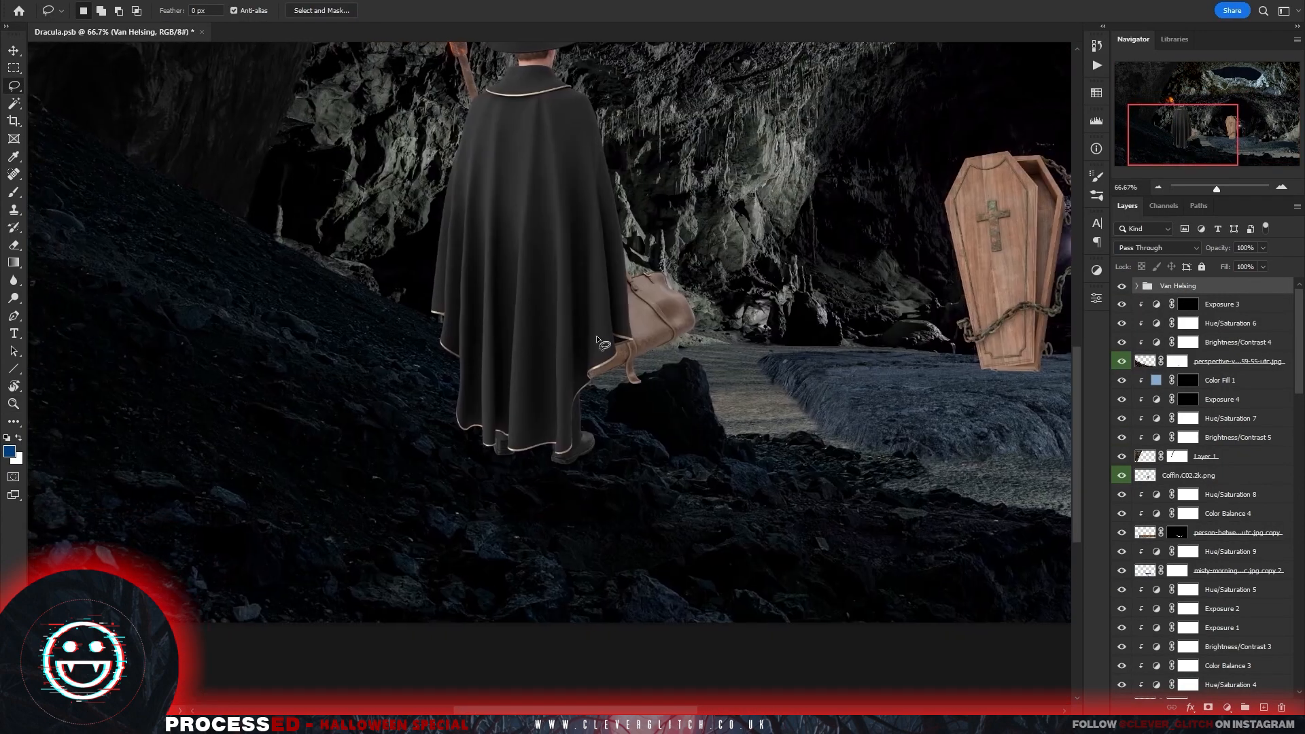
Shift the whole Van Helsing group slightly down and to the left on the foreground rocks.
key(z)
drag(666, 353, 614, 344)
key(v)
click(622, 345)
click(1137, 286)
click(1211, 286)
key(ctrl+t)
drag(754, 322, 719, 359)
key(Return)
key(z)
drag(843, 463, 810, 471)
key(v)
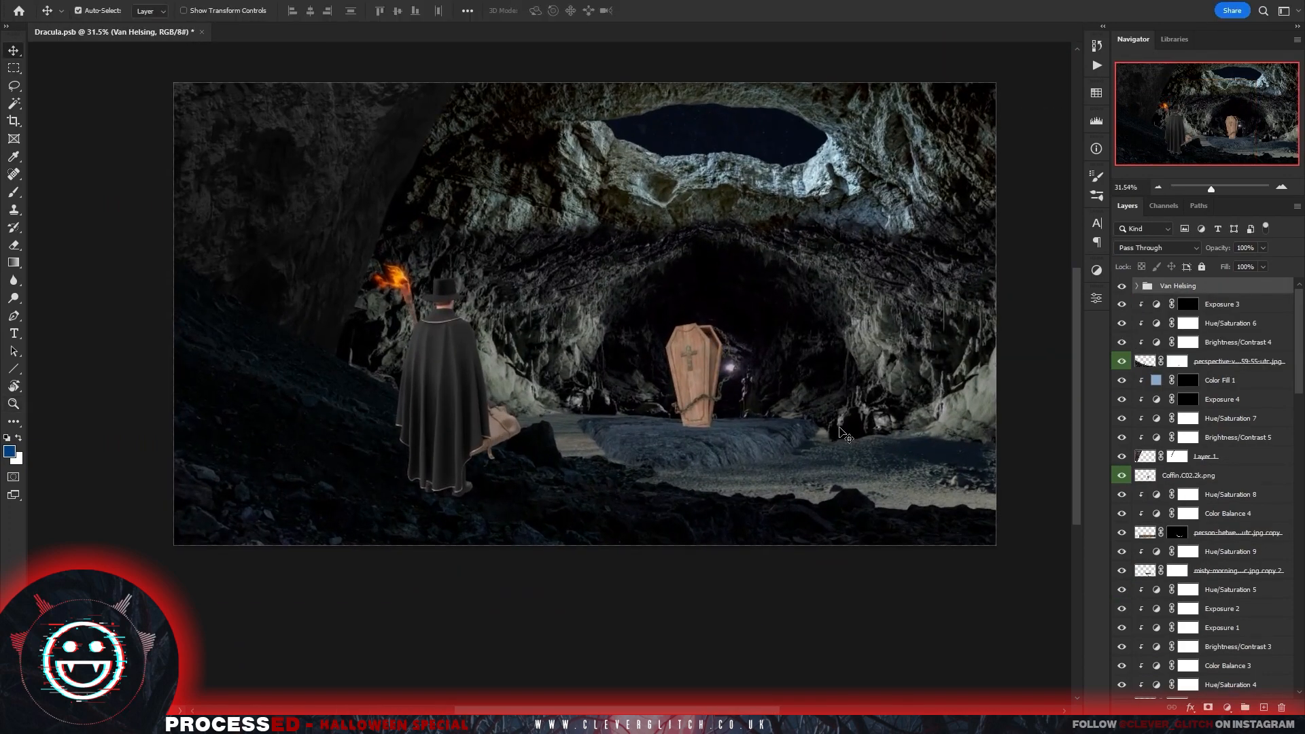
key(z)
drag(757, 362, 819, 364)
key(v)
key(z)
drag(735, 452, 685, 454)
drag(857, 459, 782, 460)
key(v)
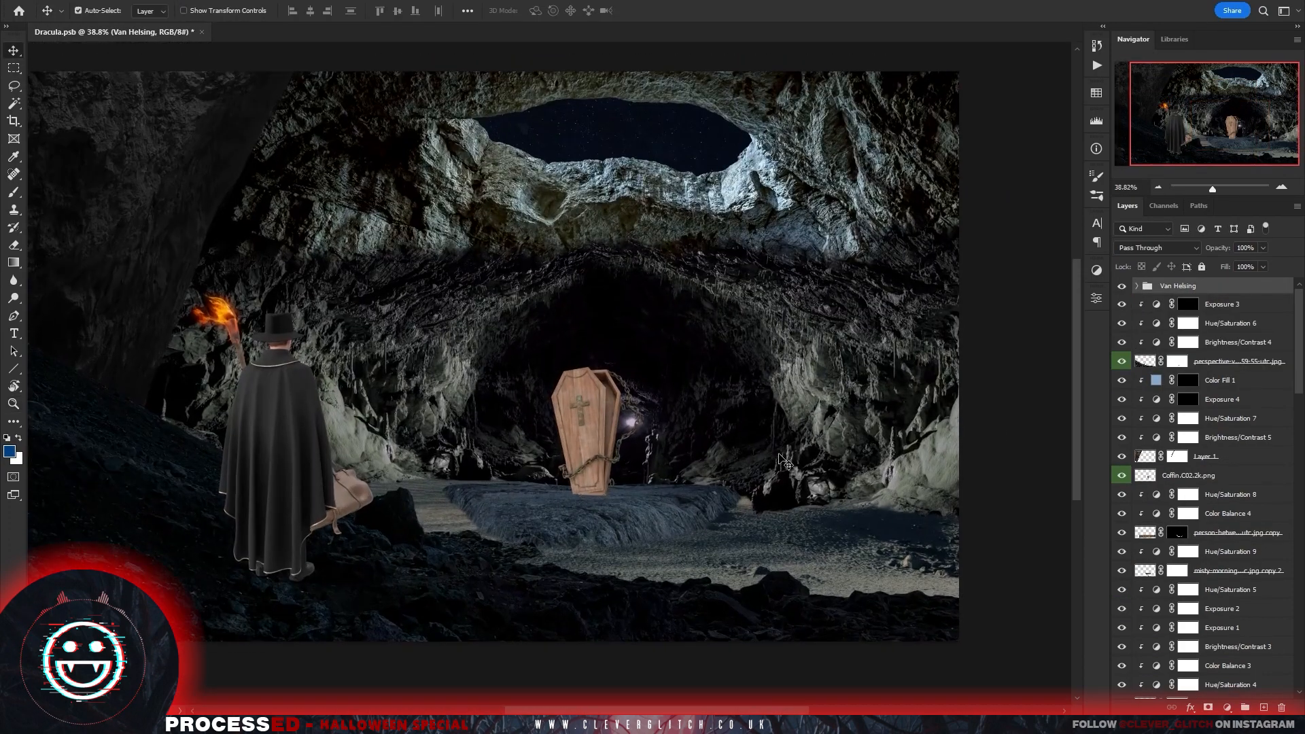
Add a black solid colour fill layer above Hue/Saturation 5 and invert its mask.
scroll(1270, 425, down, 4)
click(1230, 361)
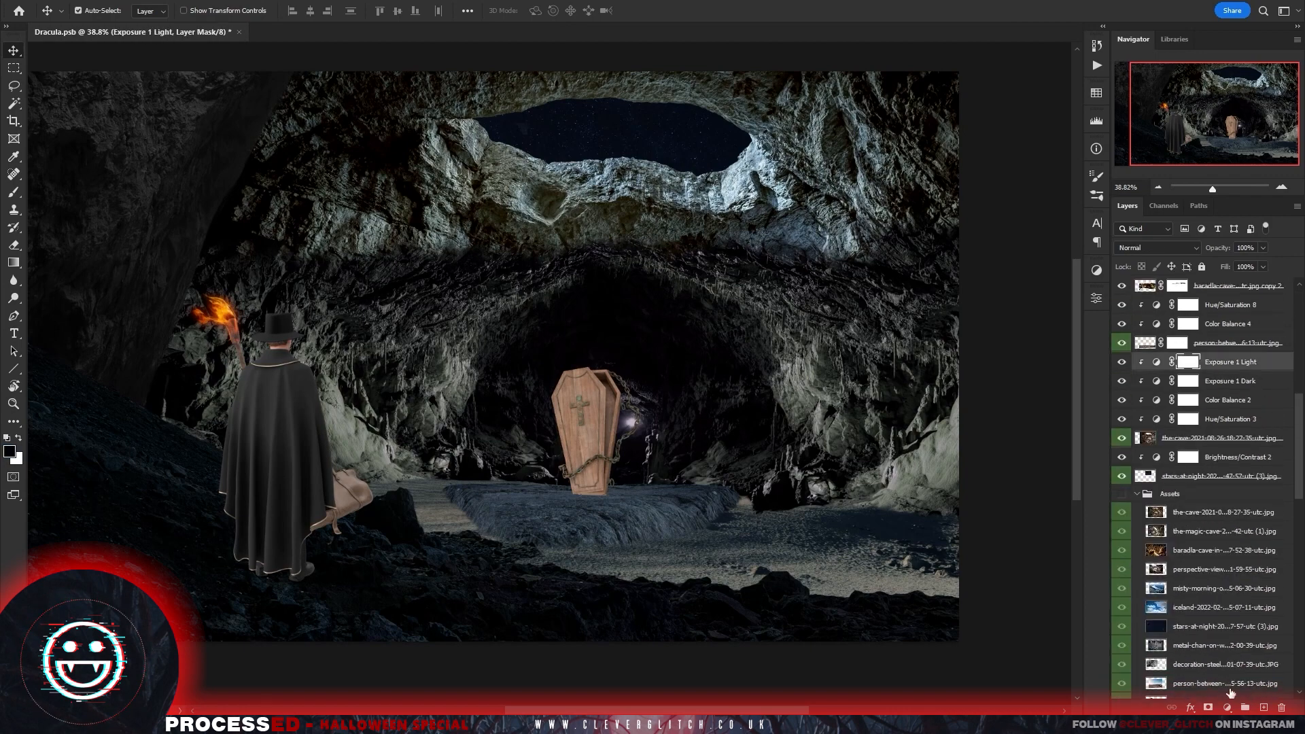
scroll(1299, 423, up, 3)
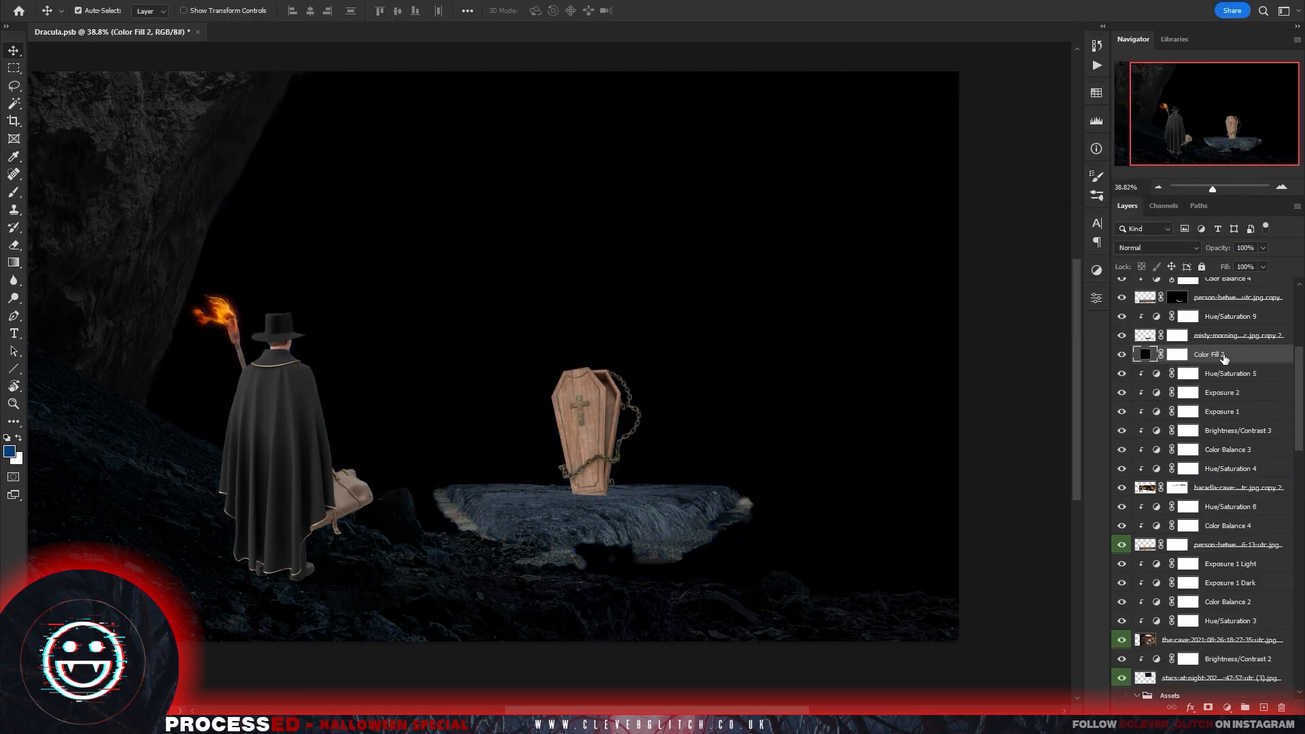
click(1177, 354)
key(ctrl+i)
Choose a soft round brush from the Default Brushes, enlarge it to 400 px and make white the foreground colour.
click(14, 192)
click(97, 11)
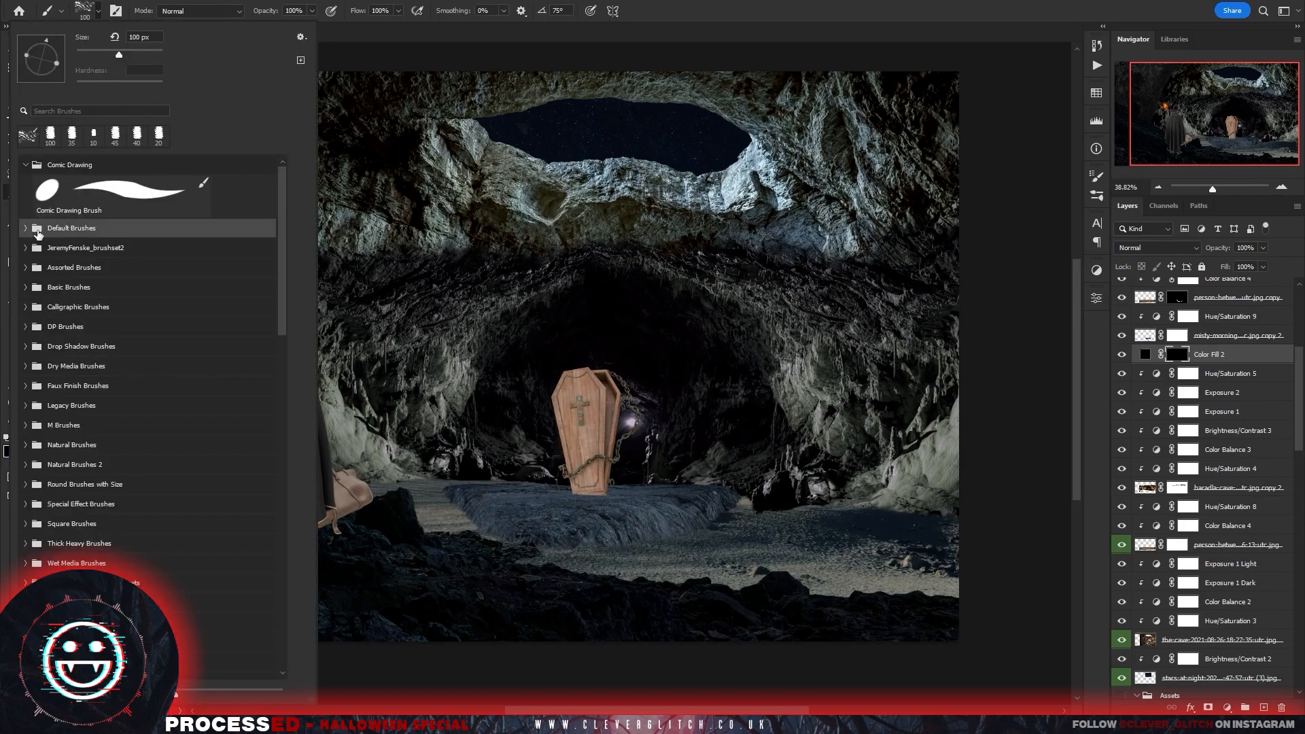
click(31, 227)
double_click(81, 255)
key(x)
key(bracketright)
key(bracketright)
key(bracketright)
key(bracketright)
key(bracketright)
key(bracketright)
key(bracketright)
Paint the Color Fill 2 mask to darken the tunnel behind the coffin and, at 27% opacity, the surrounding cave walls.
drag(641, 367, 663, 406)
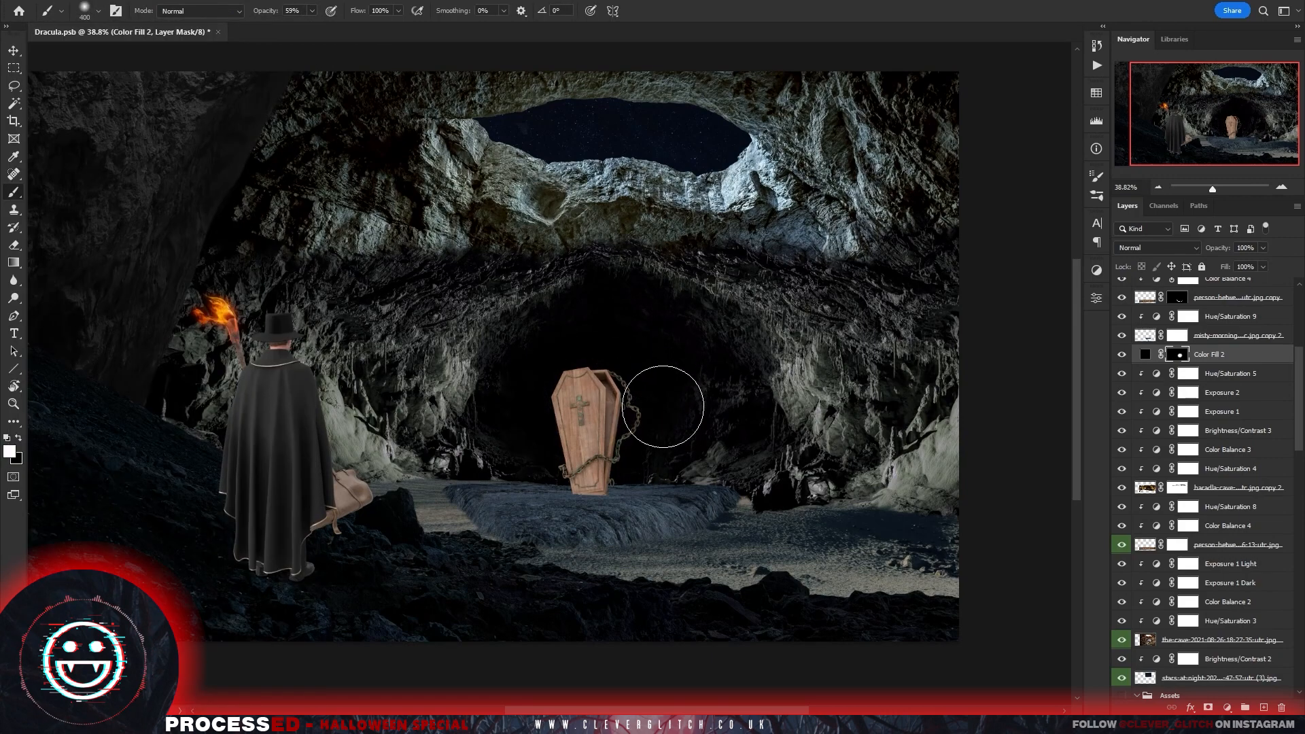
drag(313, 27, 291, 27)
mouse_move(476, 340)
mouse_down()
mouse_move(548, 292)
mouse_move(518, 321)
mouse_move(467, 327)
mouse_move(938, 489)
mouse_move(389, 536)
mouse_up()
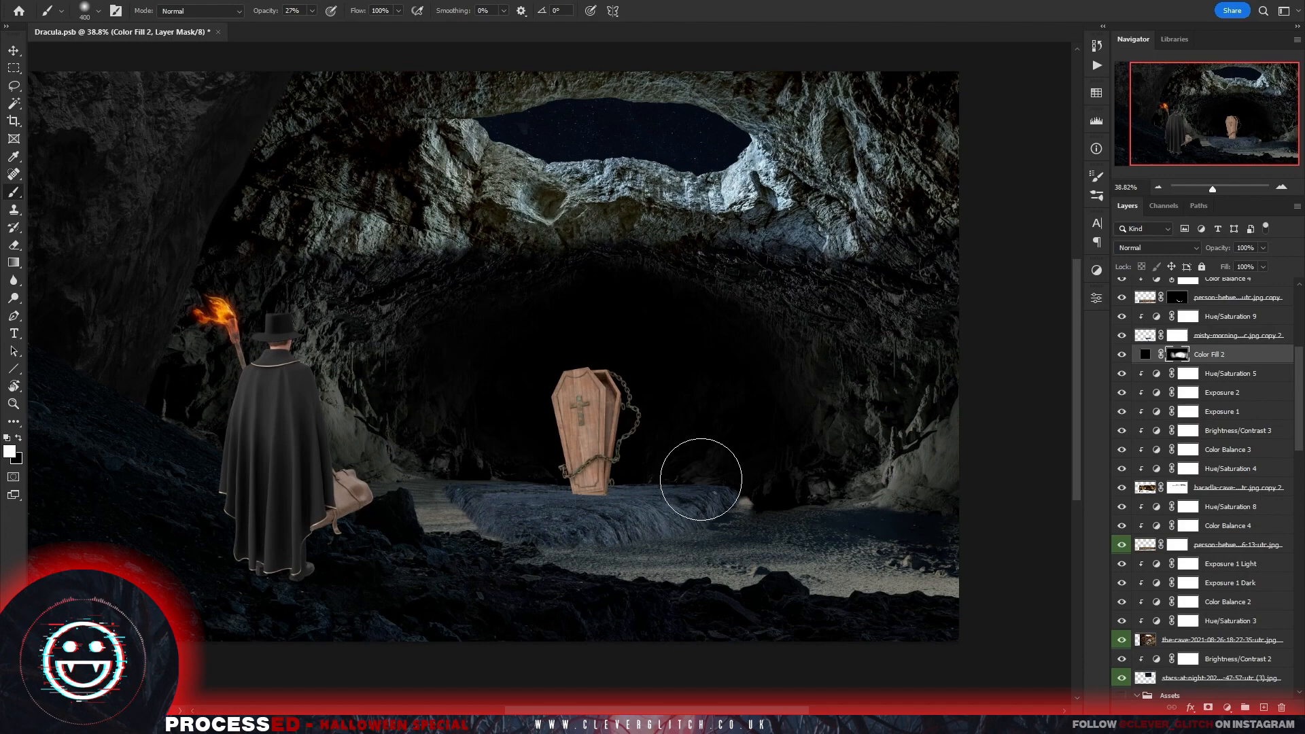
Set Hue/Saturation 5 to hue -180, saturation -64 and lightness 0.
double_click(1153, 376)
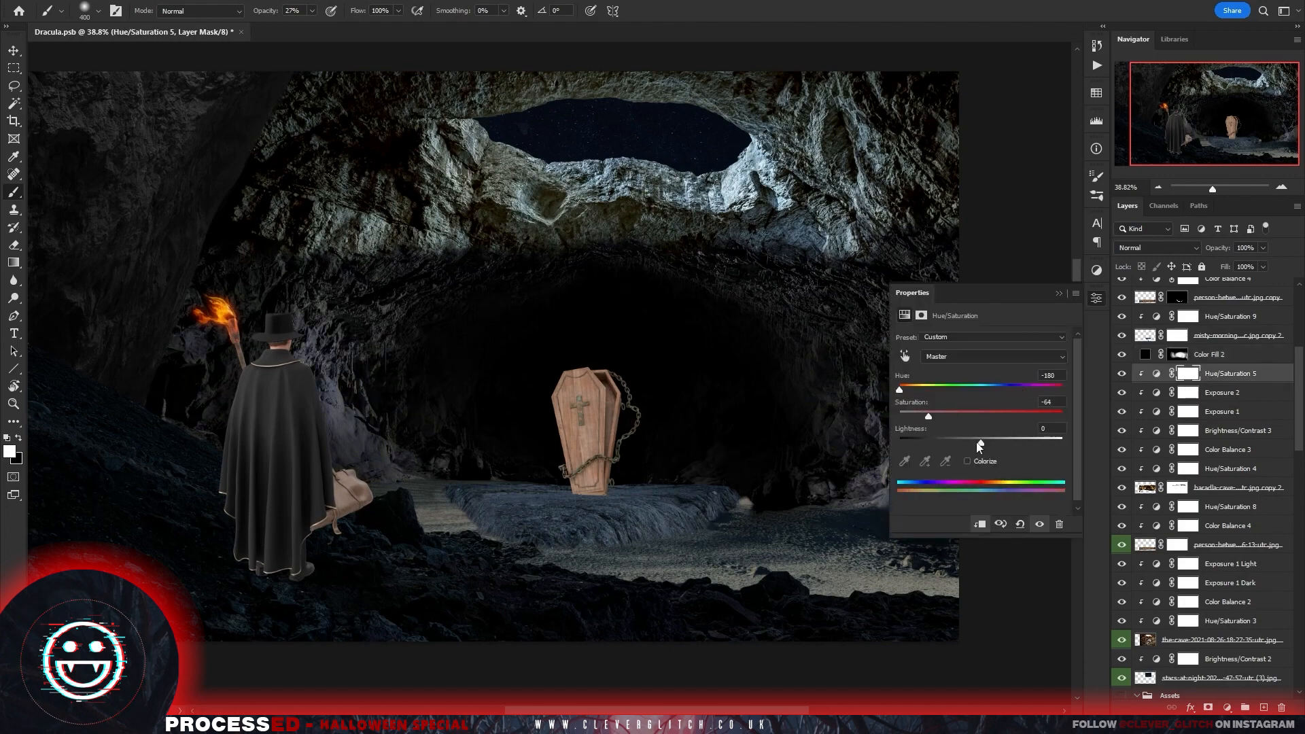
drag(979, 443, 979, 444)
click(1059, 293)
Set the exposure value of Exposure 2 to +2.06 and of Exposure 1 to -0.89.
click(1096, 271)
double_click(1159, 393)
mouse_move(991, 372)
mouse_down()
mouse_move(1018, 378)
mouse_move(1007, 380)
mouse_up()
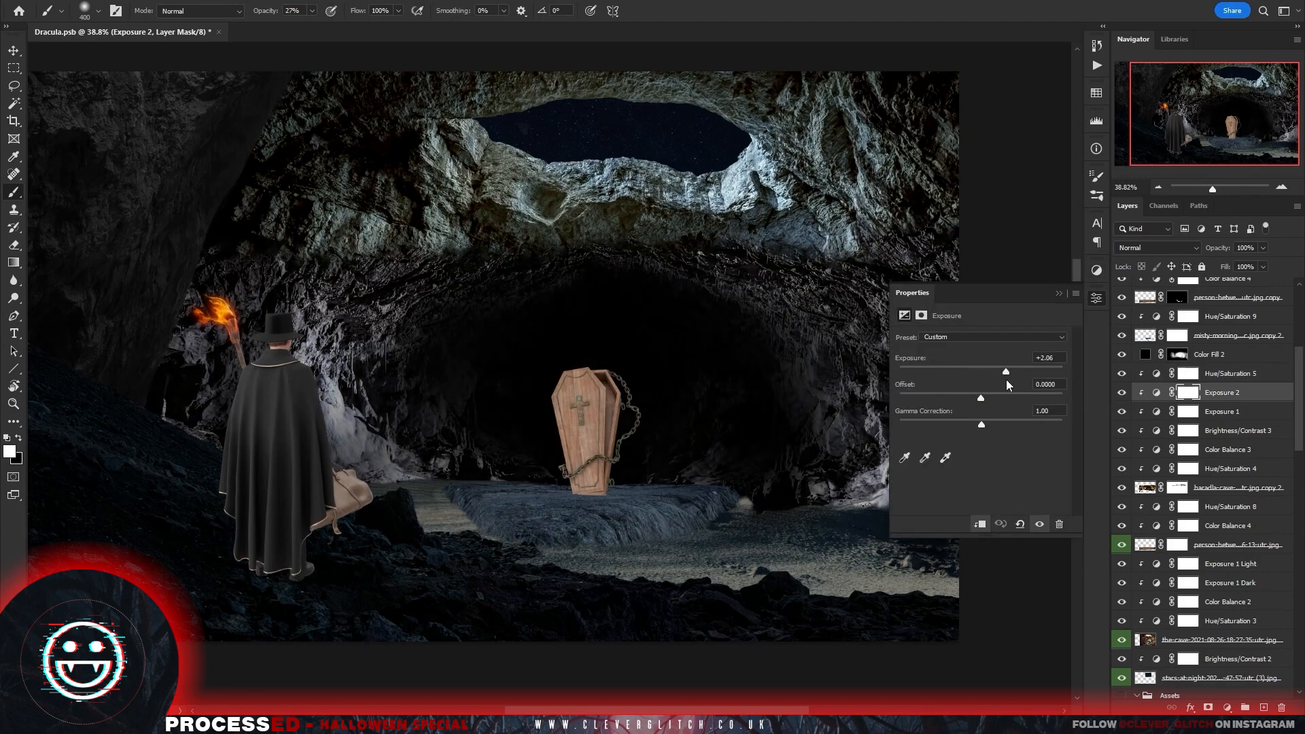
click(1059, 293)
double_click(1170, 411)
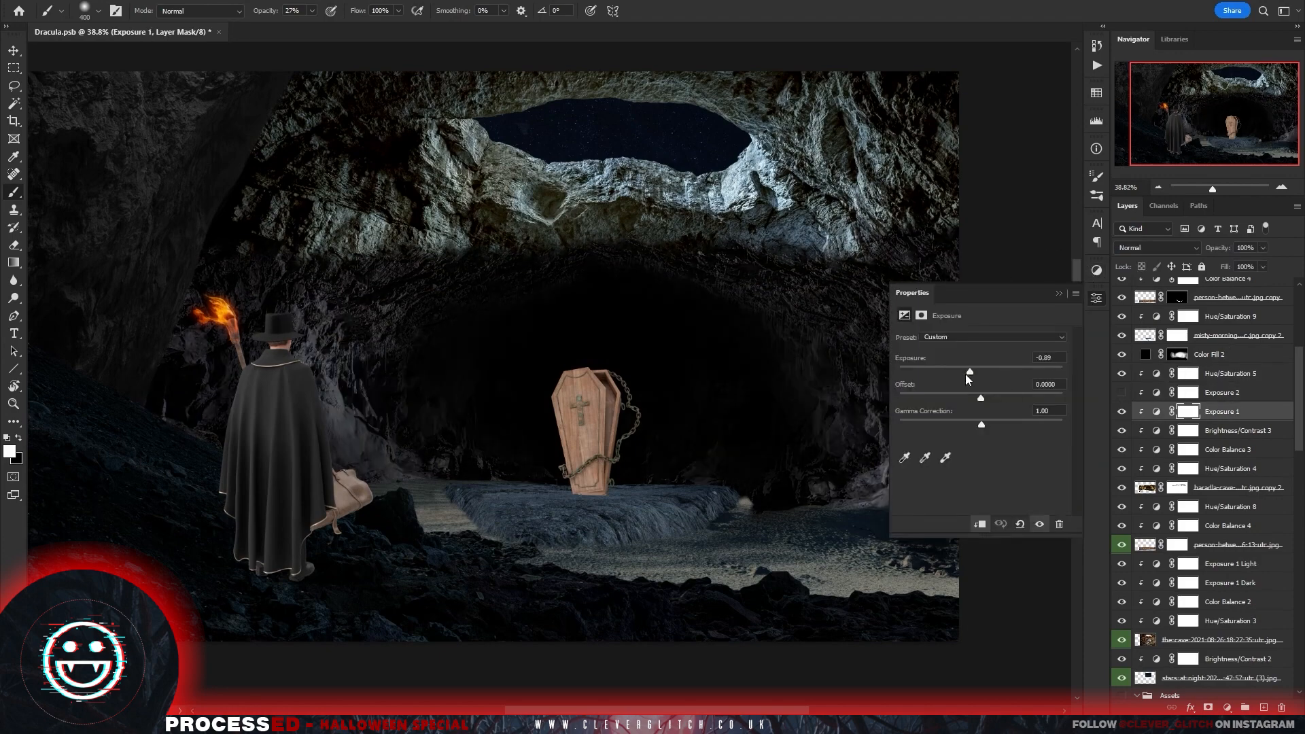
click(1060, 293)
Paint the Color Fill 2 mask to darken the right cave edge and the wall near the torch, and restore light beside the slab.
click(1187, 376)
key(x)
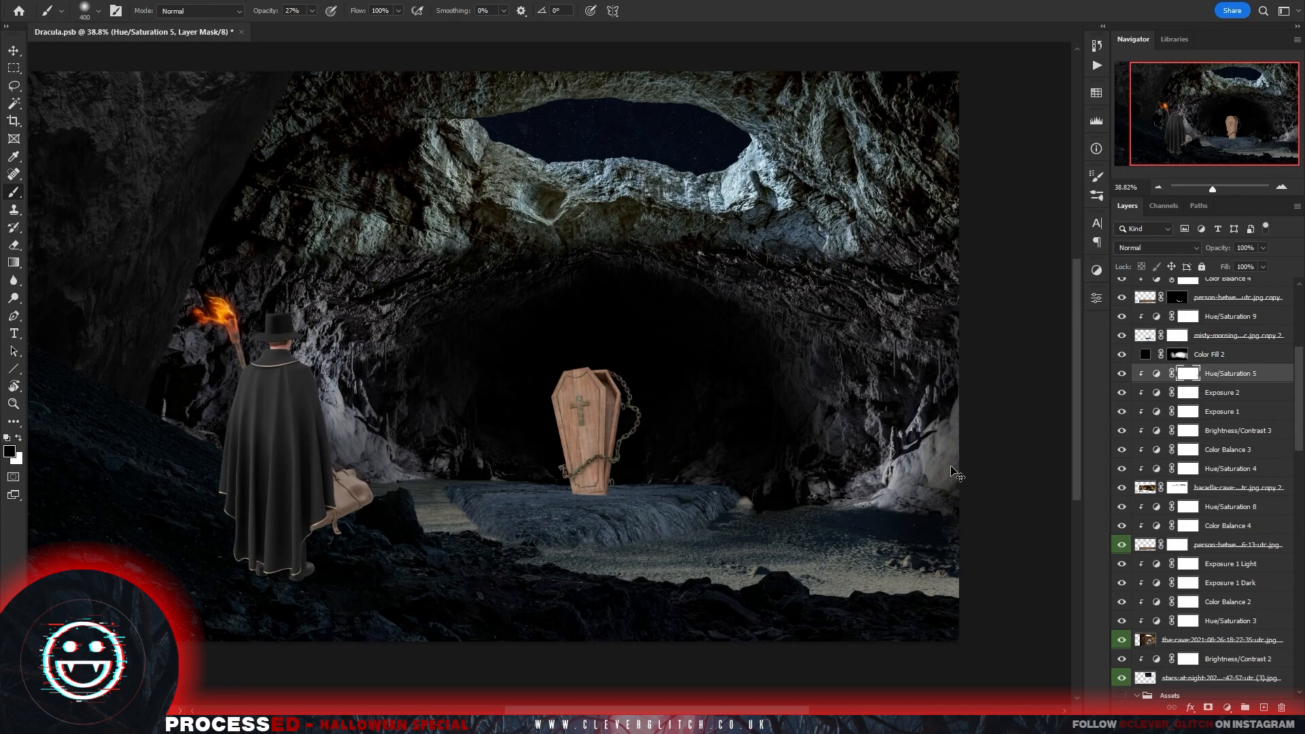
click(1097, 45)
click(1097, 45)
click(1178, 355)
key(x)
drag(971, 454, 968, 360)
drag(185, 374, 203, 252)
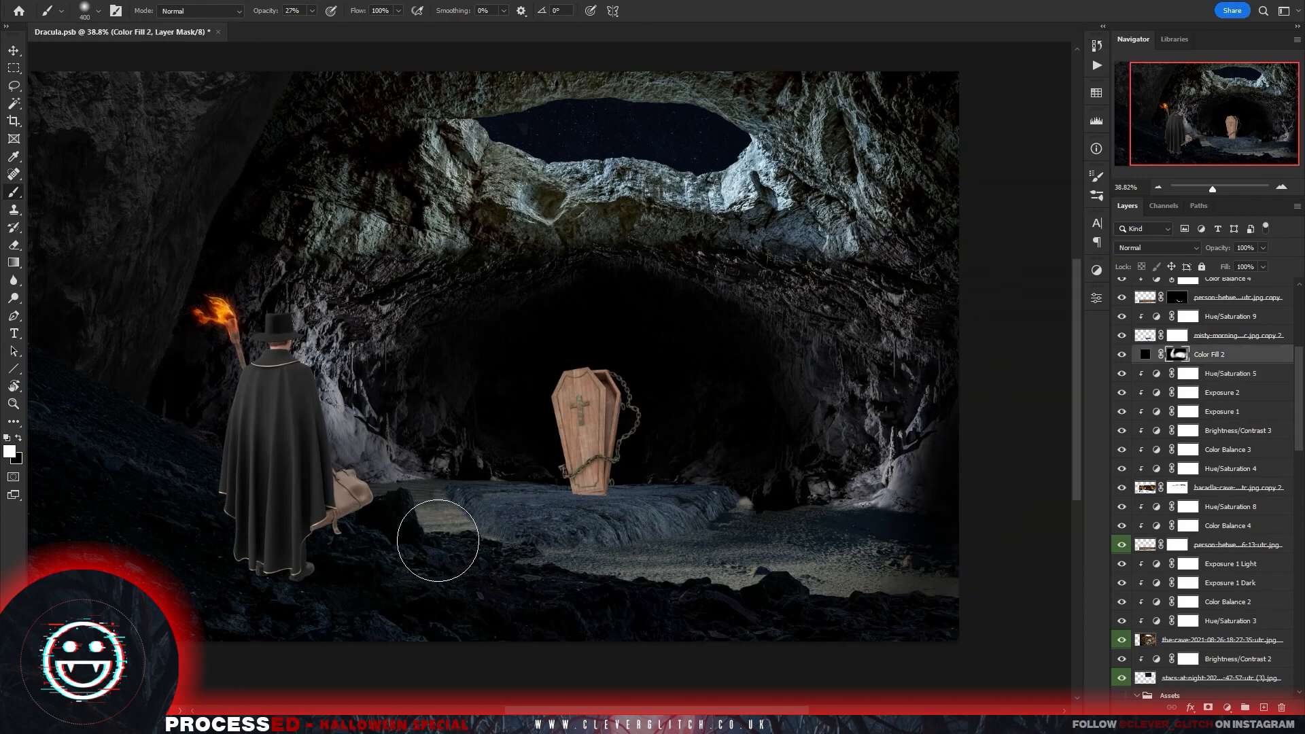
key(x)
drag(408, 493, 495, 531)
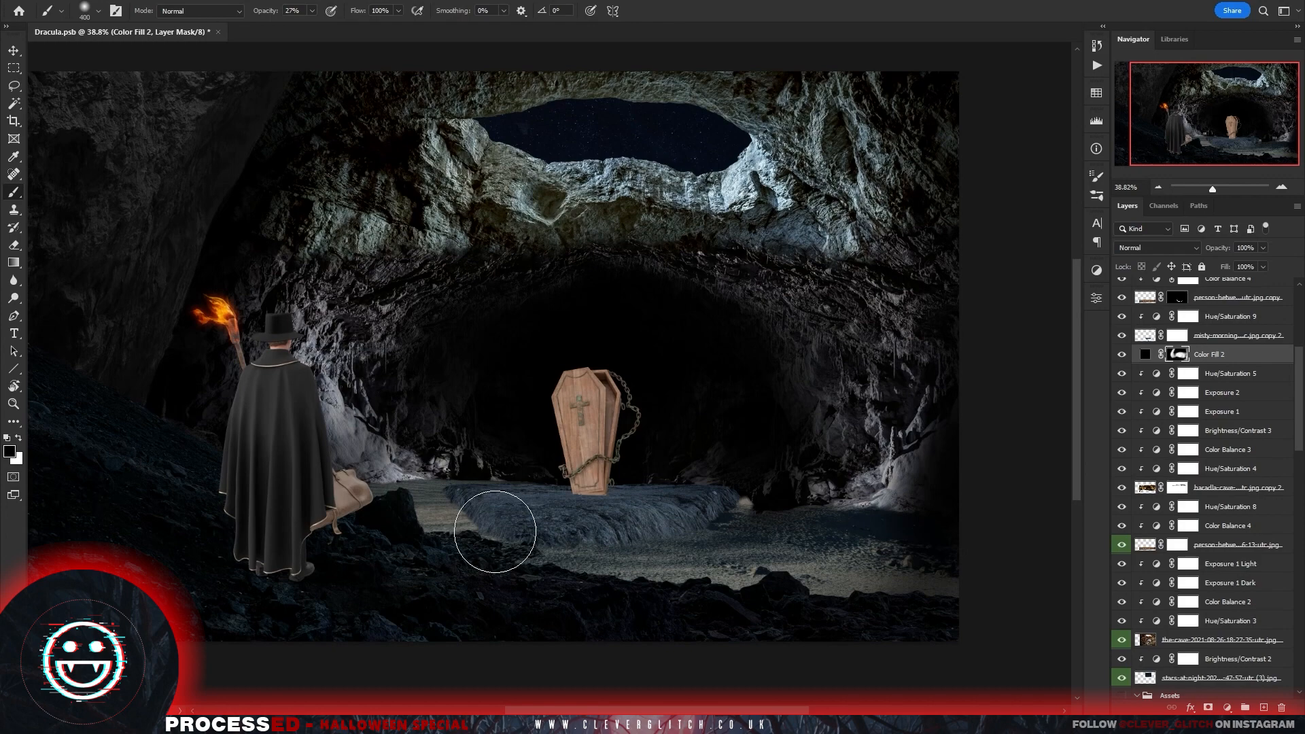
Invert the Exposure 1 Light mask and paint the light back along the rim of the cave opening.
click(1187, 563)
click(1121, 564)
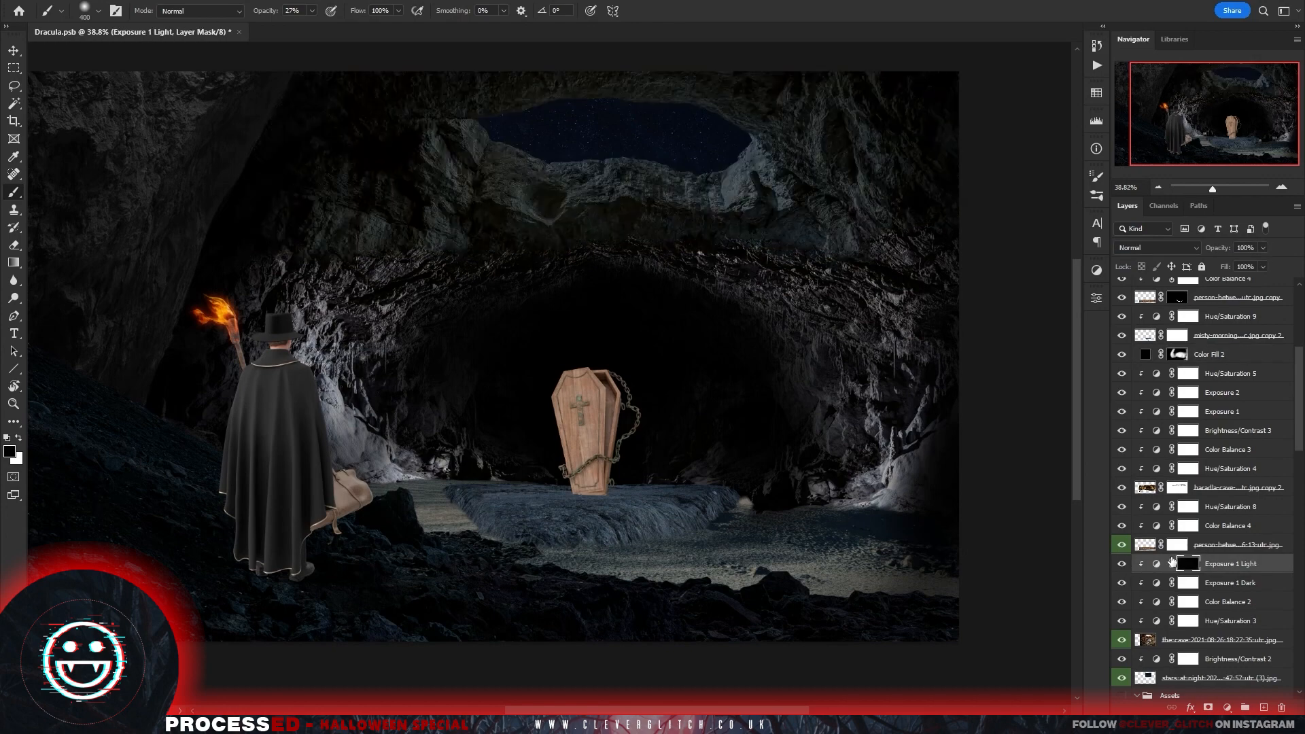
key(x)
mouse_move(690, 158)
mouse_down()
mouse_move(583, 155)
mouse_move(498, 123)
mouse_move(755, 167)
mouse_up()
Invert the Exposure 2 mask and paint the brightening back onto the left and right cave walls.
click(1122, 393)
click(1122, 393)
click(1188, 392)
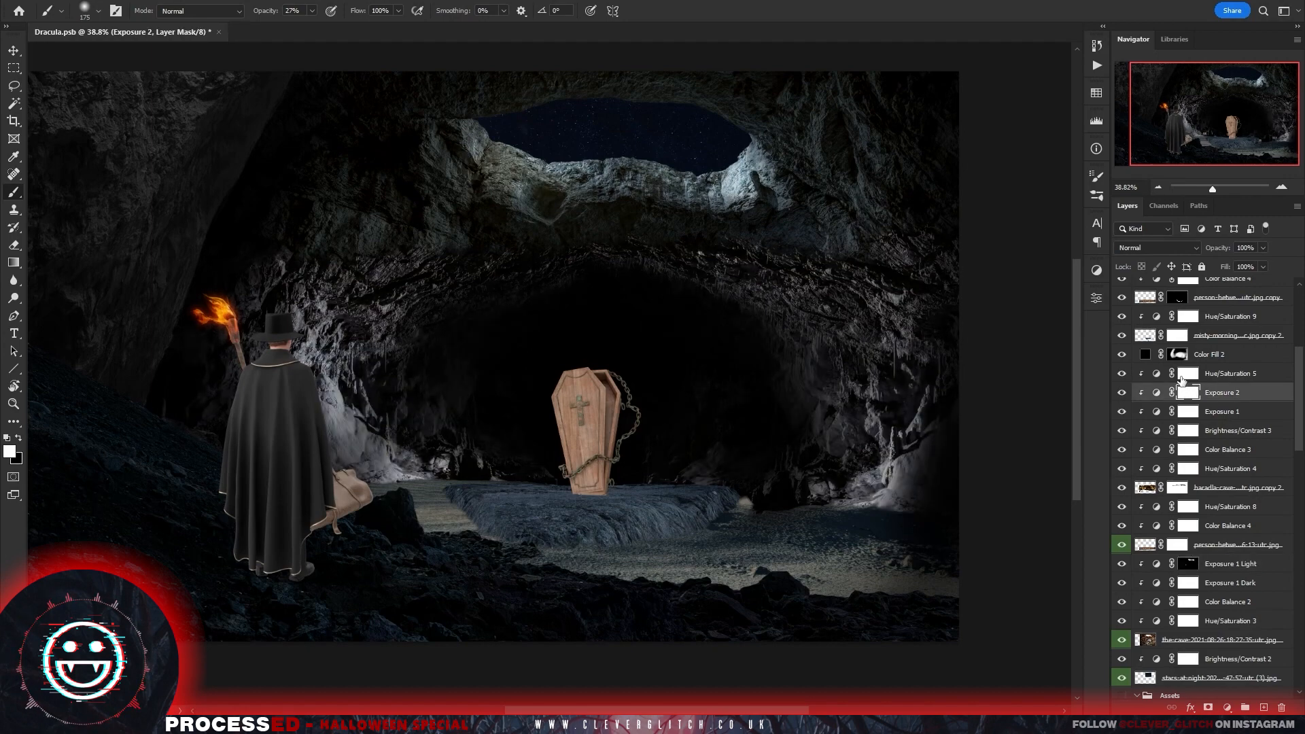
key(ctrl+i)
drag(378, 451, 335, 365)
drag(882, 416, 912, 486)
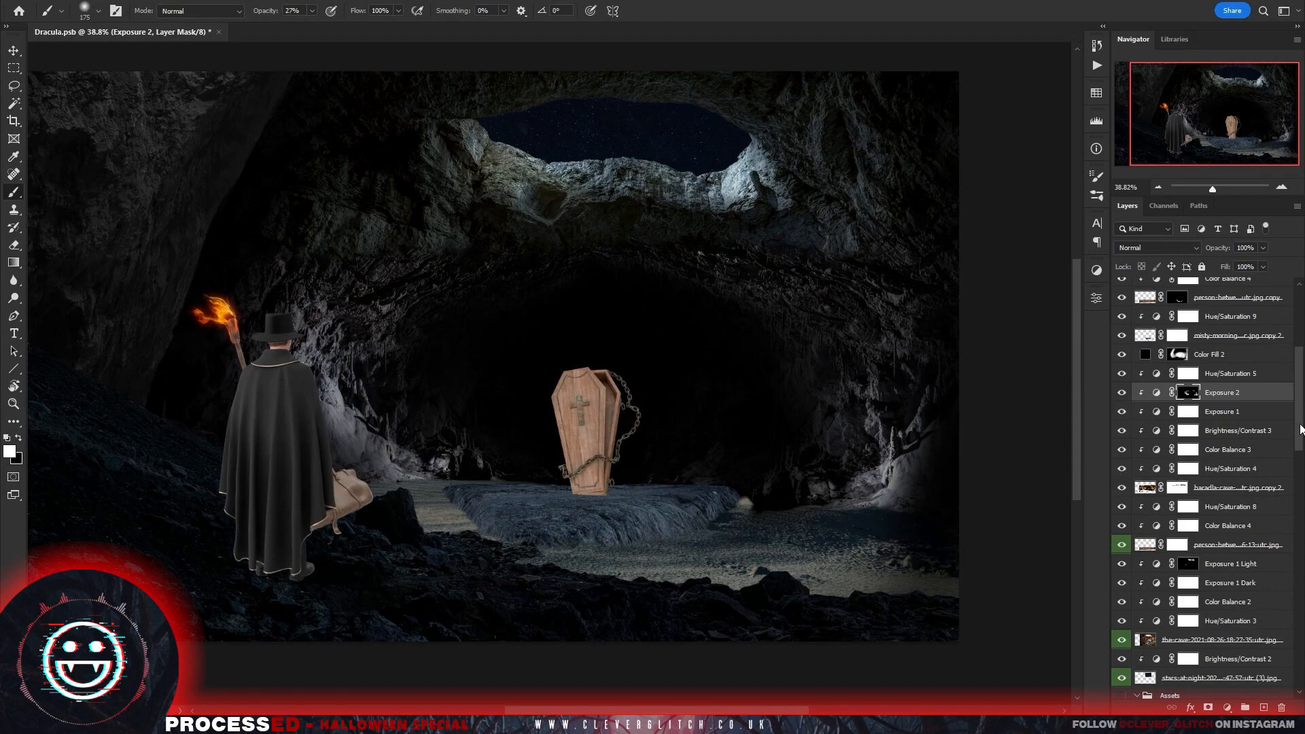
Add an Exposure adjustment clipped to the stone slab, above Hue/Saturation 9.
mouse_move(1300, 429)
mouse_down()
mouse_move(1300, 371)
mouse_move(1299, 410)
mouse_up()
click(1220, 398)
click(1096, 270)
click(1029, 295)
click(980, 524)
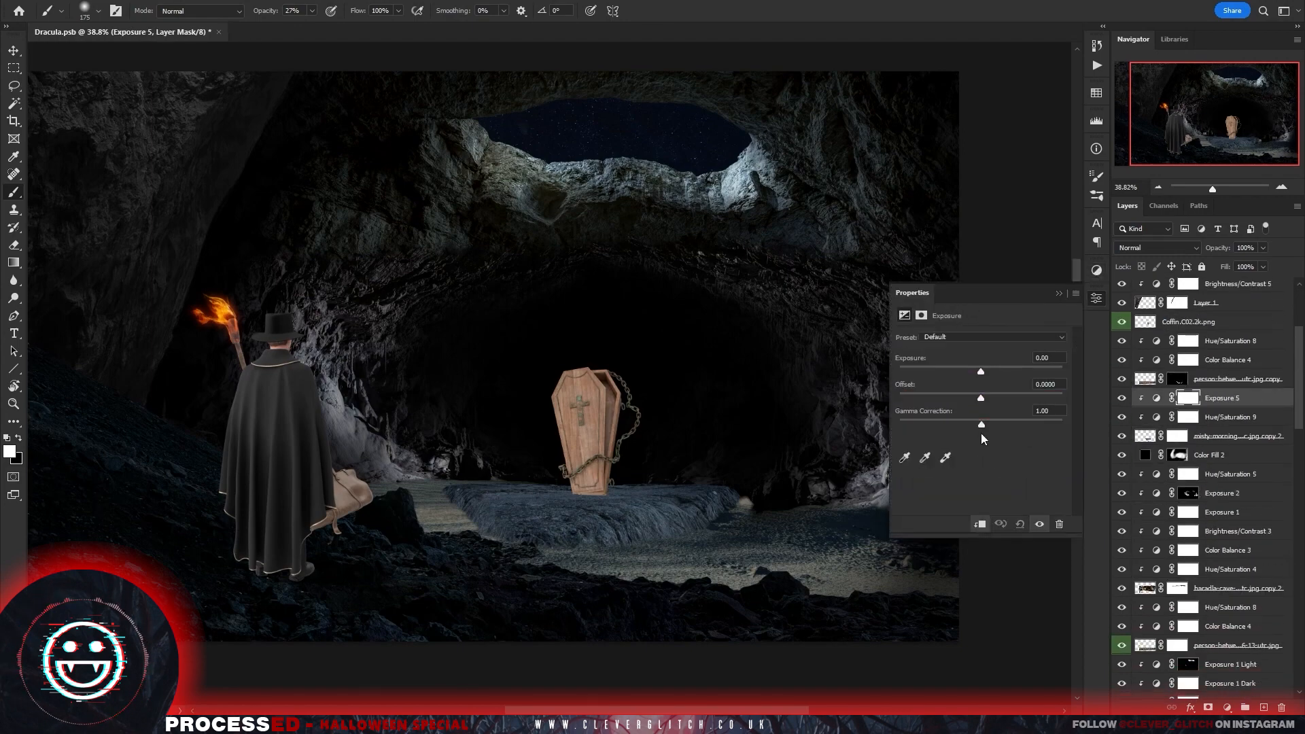
click(1059, 293)
Add a second clipped Exposure adjustment to the stone slab and raise its exposure strongly.
drag(981, 372, 1034, 373)
click(1097, 271)
click(1029, 295)
click(980, 524)
click(1059, 294)
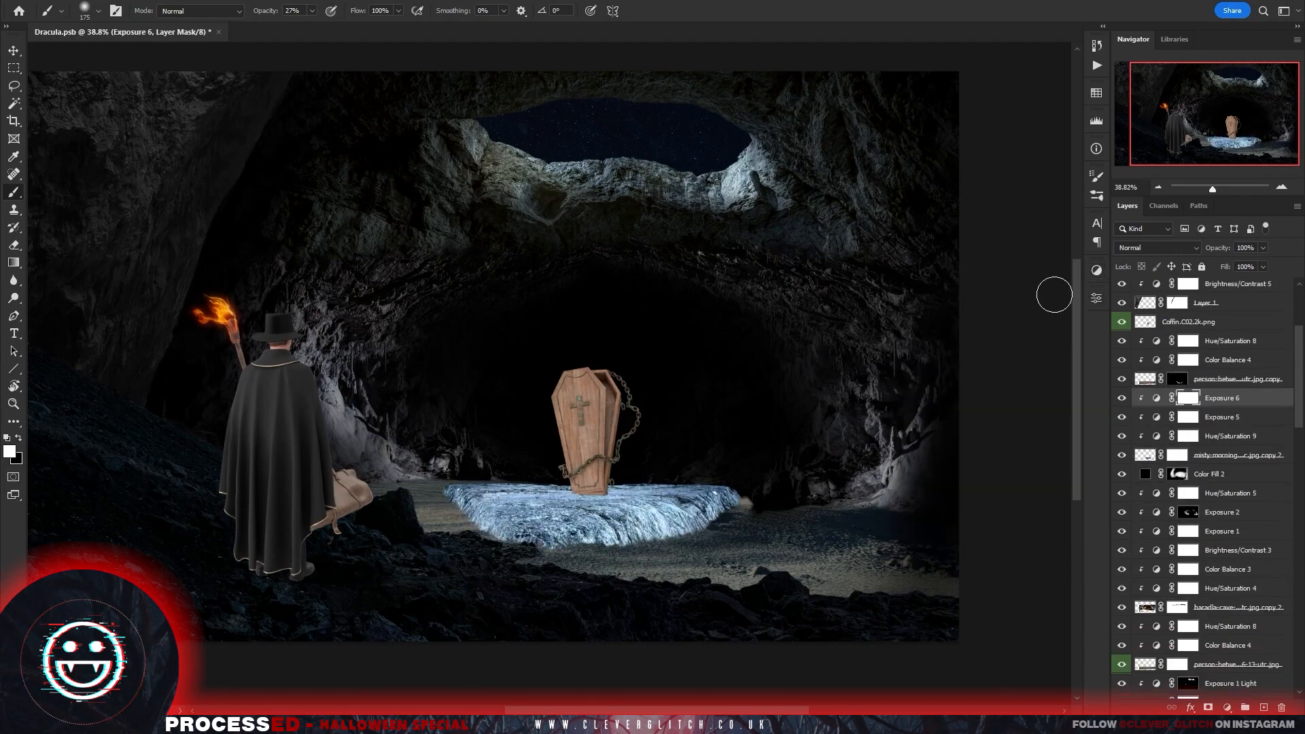
Invert the Exposure 6 mask, paint light onto the slab's upper surface and brush it off the lower edges.
key(ctrl+i)
drag(522, 492, 704, 491)
drag(474, 490, 720, 481)
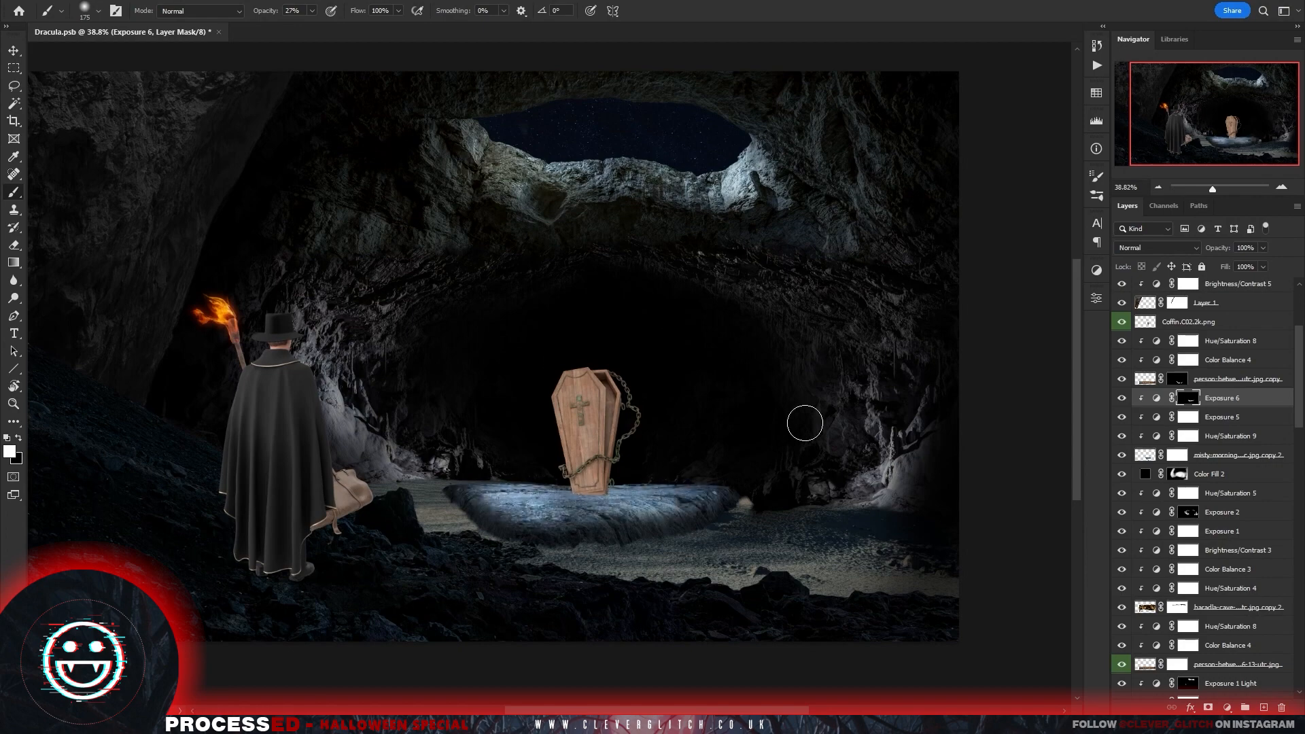
key(x)
drag(578, 559, 758, 517)
drag(446, 519, 561, 564)
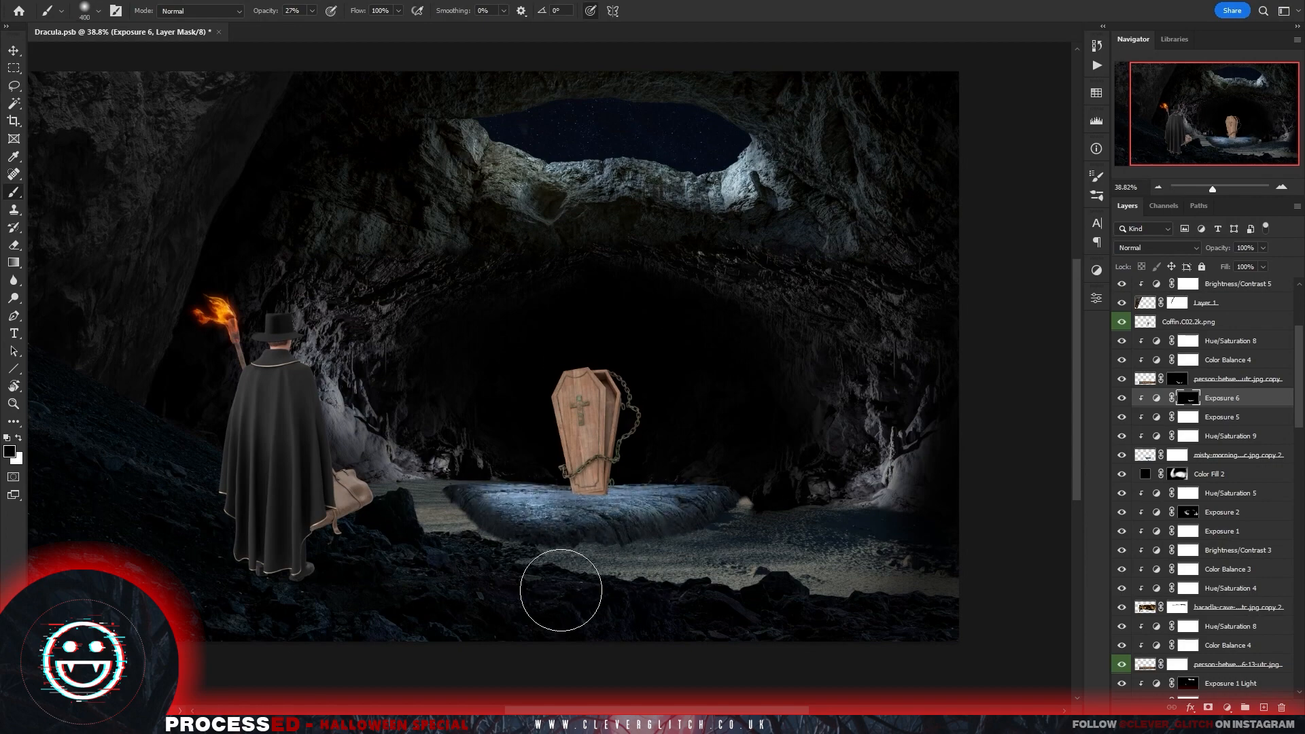
Paint more light around the cave opening on the Exposure 1 Light mask.
drag(1299, 417, 1300, 490)
click(1189, 376)
key(x)
mouse_move(590, 162)
mouse_down()
mouse_move(664, 136)
mouse_move(446, 131)
mouse_move(593, 134)
mouse_up()
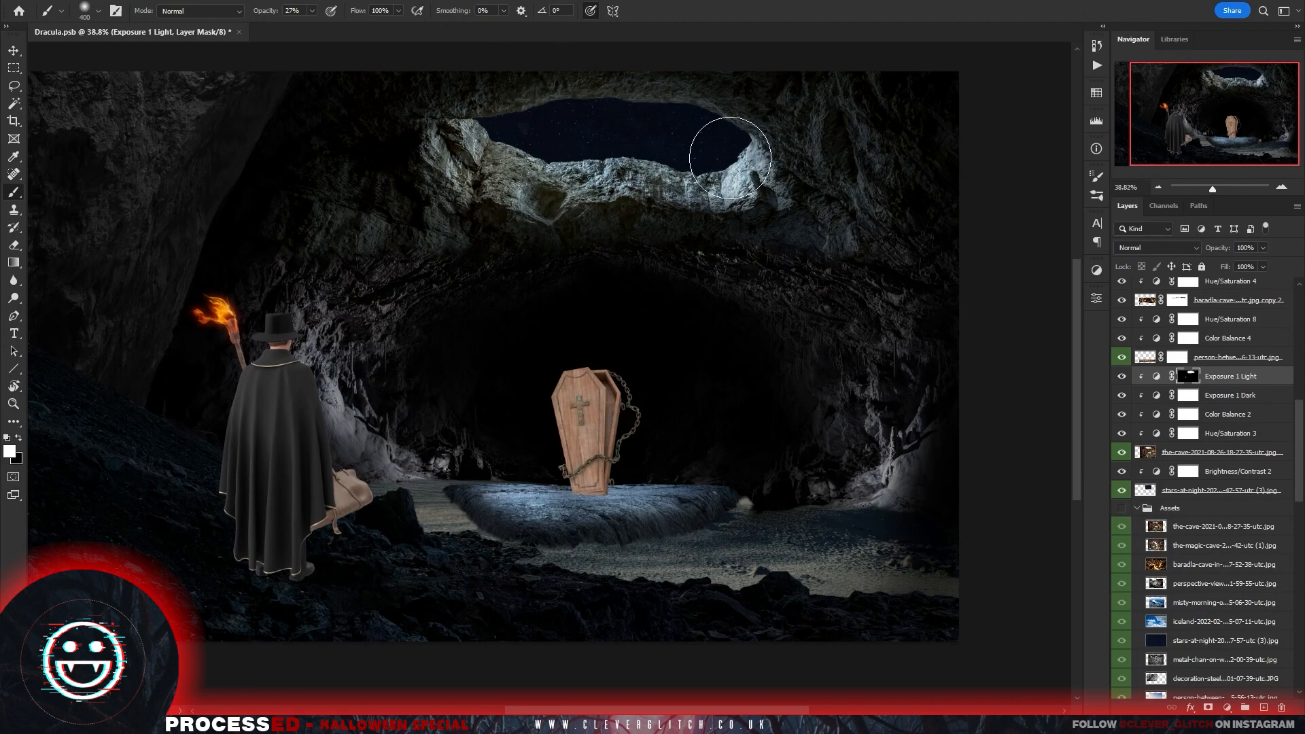
Paint the Exposure 4 mask to light the edge of the rock wall behind the torch.
drag(1299, 427, 1299, 389)
click(1188, 391)
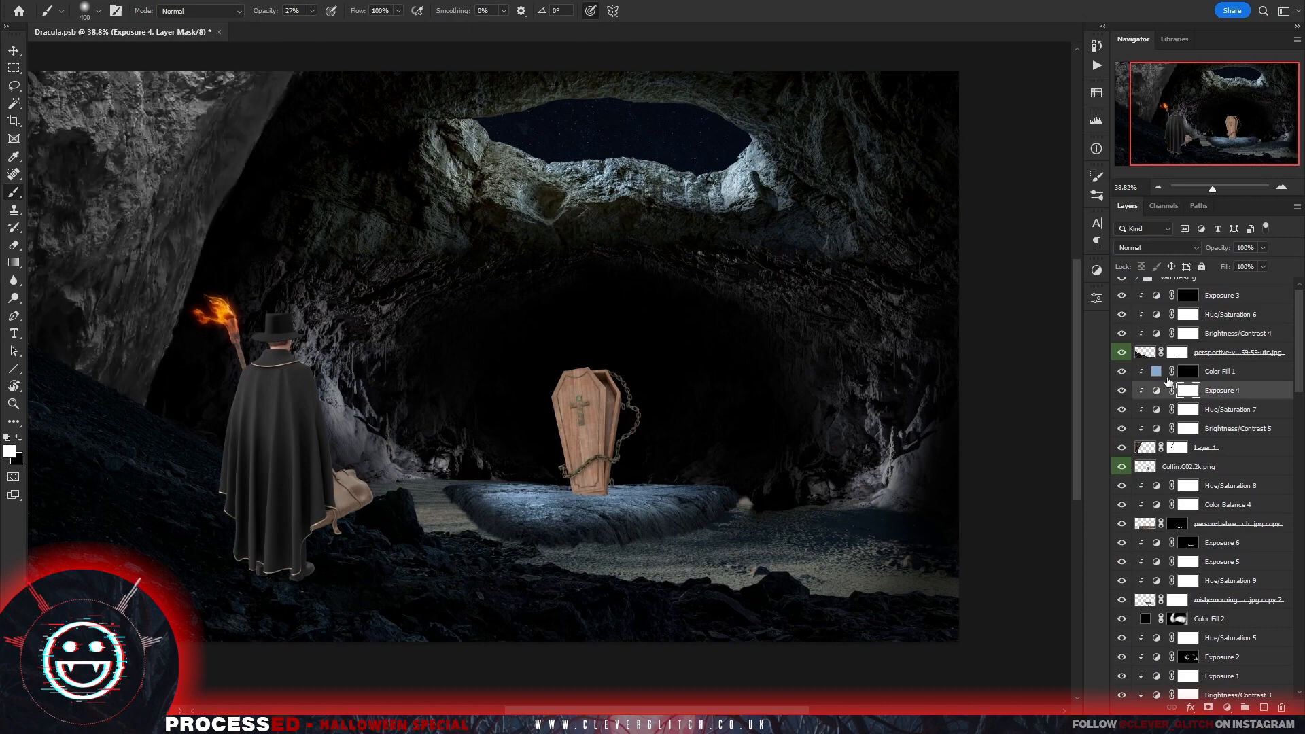
drag(263, 174, 166, 378)
drag(285, 113, 234, 173)
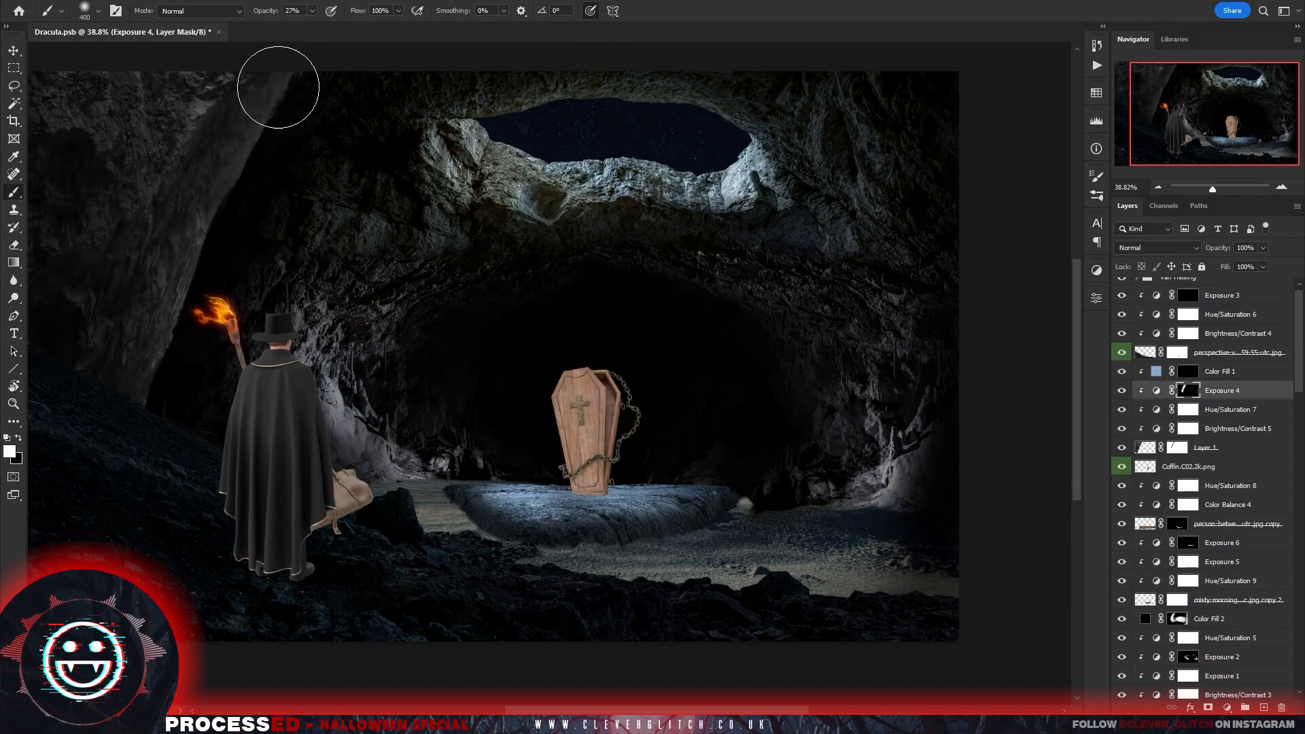
Try the Color Fill 1 tint in Difference mode along the rock wall's edge and delete that layer.
click(1188, 371)
drag(291, 88, 167, 377)
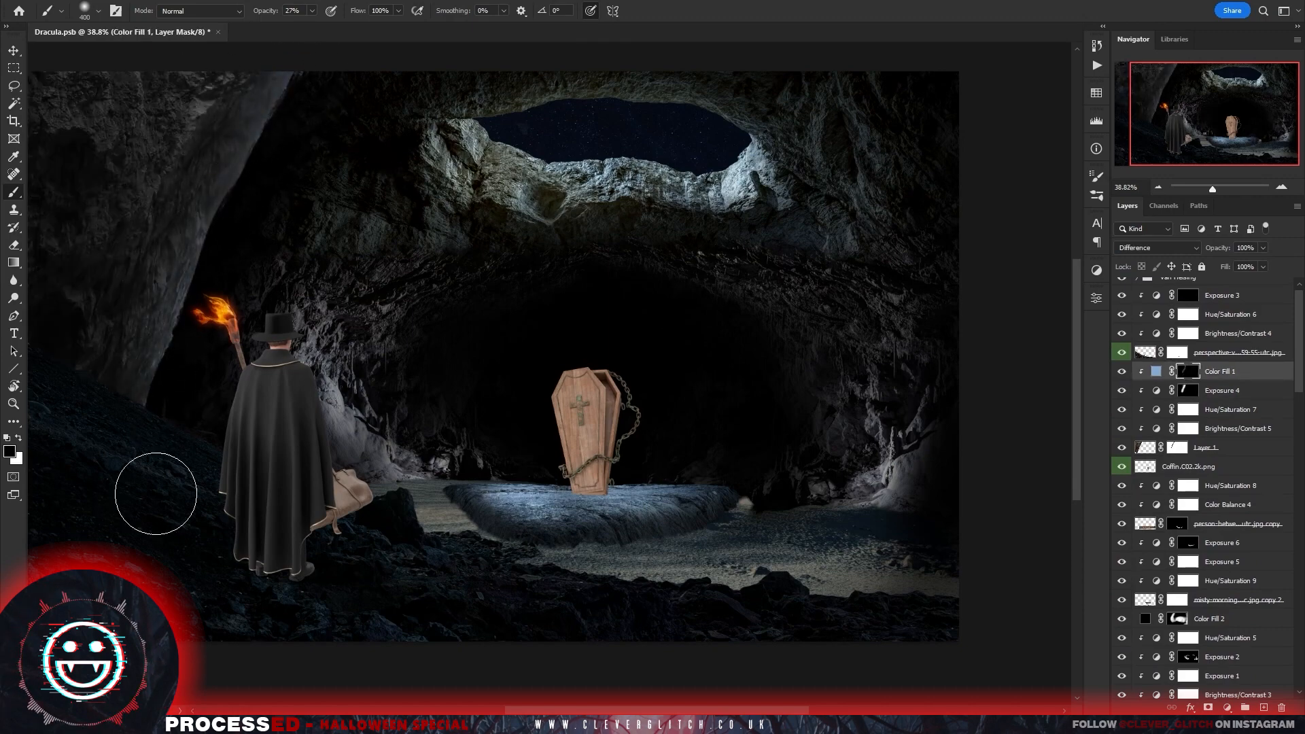
key(Delete)
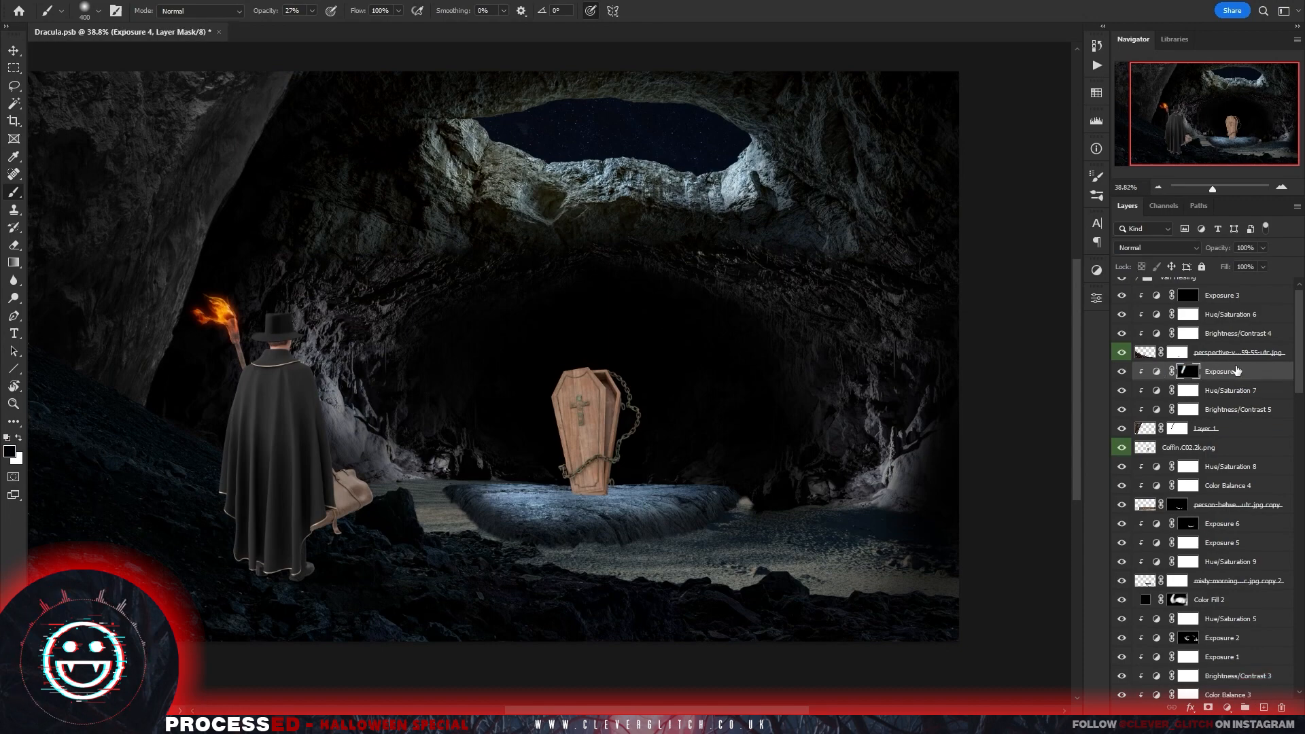
Add a black (000000) solid color fill layer above Exposure 3 and clip it to the foreground rock layers.
drag(904, 469, 810, 472)
scroll(1223, 326, up, 1)
click(1224, 305)
click(1227, 707)
click(1218, 463)
click(835, 282)
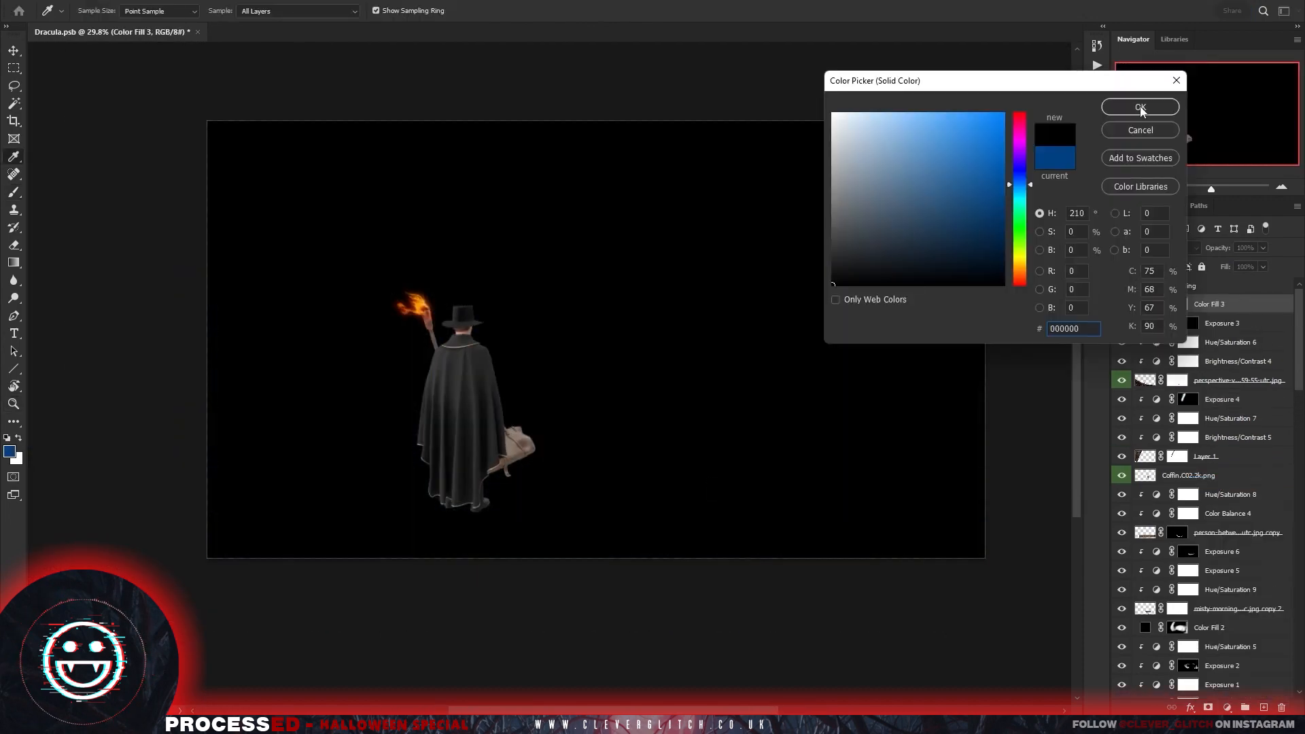
click(1142, 110)
key(ctrl+alt+g)
Invert the Color Fill 3 mask and paint shadow along the foreground rocks with a large soft brush at 27% opacity.
key(ctrl+i)
key(x)
key(bracketright)
key(bracketright)
key(bracketright)
key(bracketright)
key(bracketright)
drag(166, 484, 805, 560)
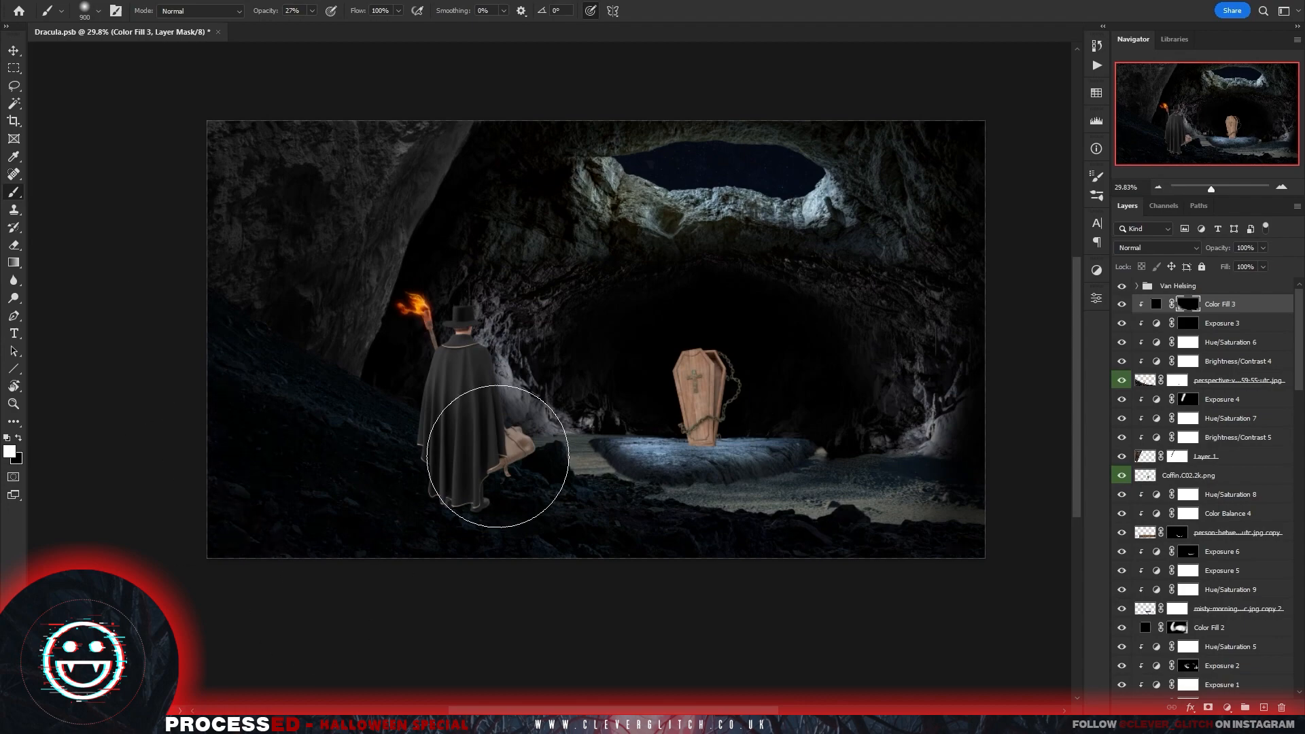
Select the Coffin.C02.2k.png layer and adjust it with a clipped Brightness/Contrast layer.
key(v)
scroll(748, 415, up, 5)
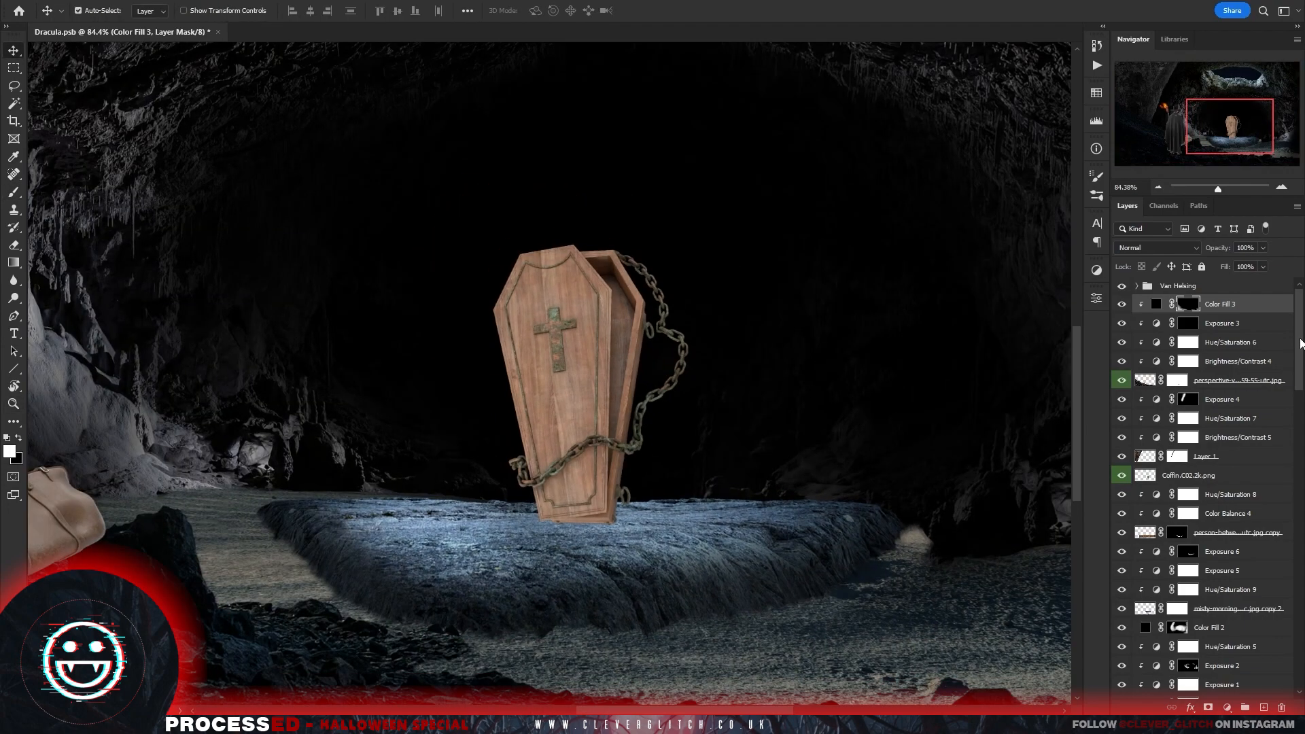
drag(1300, 339, 1300, 367)
click(1216, 365)
click(1096, 270)
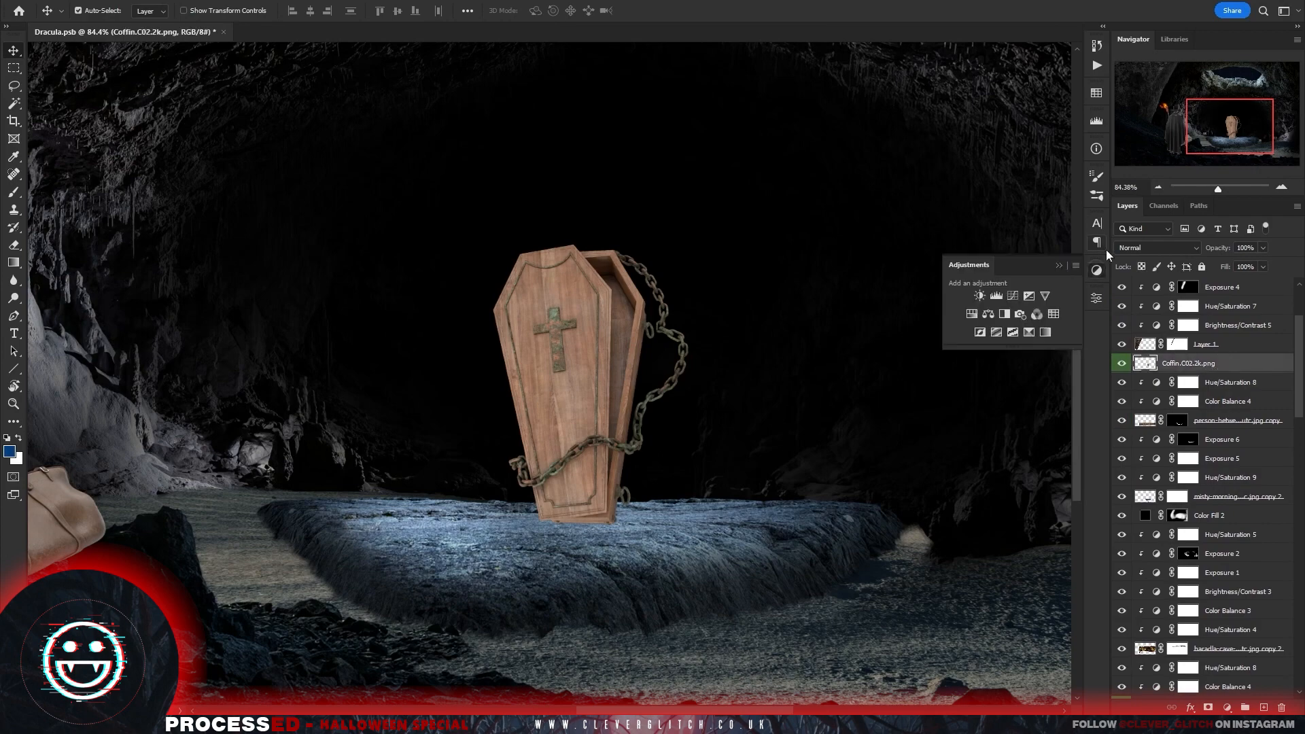
click(979, 295)
drag(980, 378, 981, 380)
Cool the coffin with a clipped Color Balance: Shadows cyan-red -33, Highlights -9, +4 and +9.
click(1096, 270)
click(997, 312)
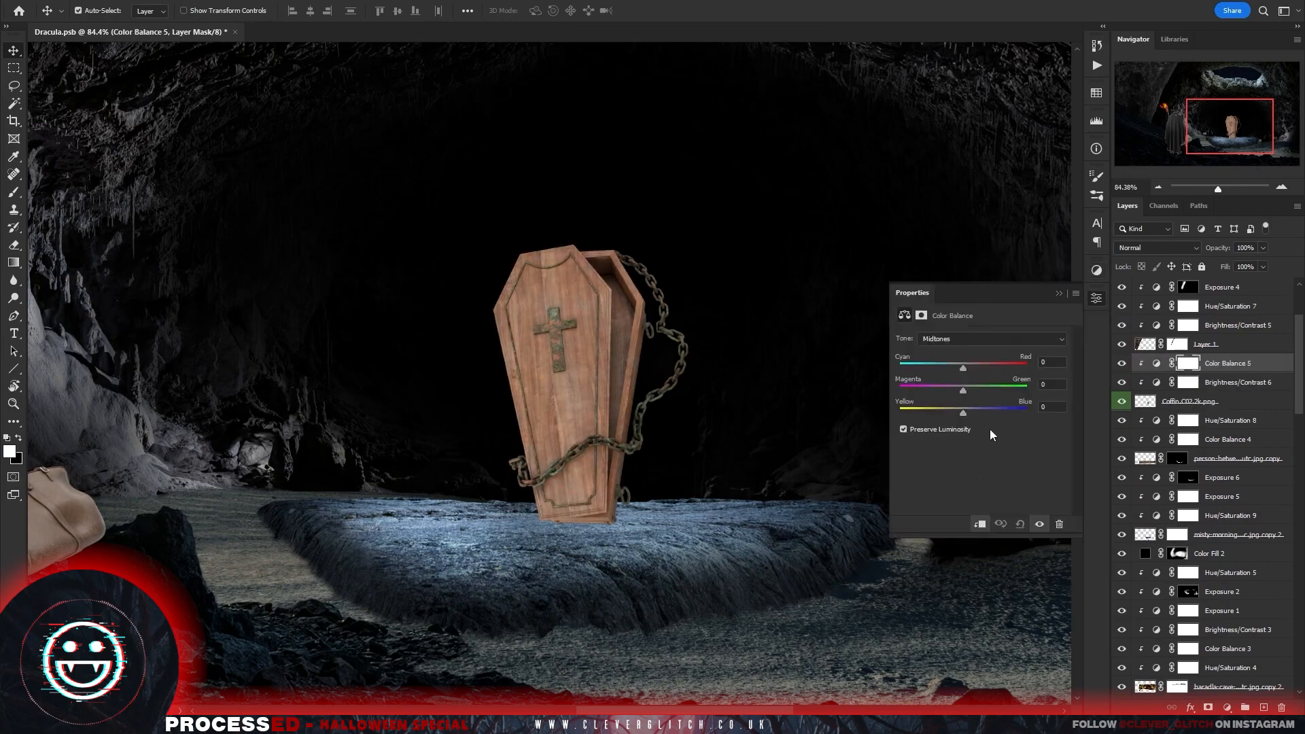
click(952, 338)
click(945, 350)
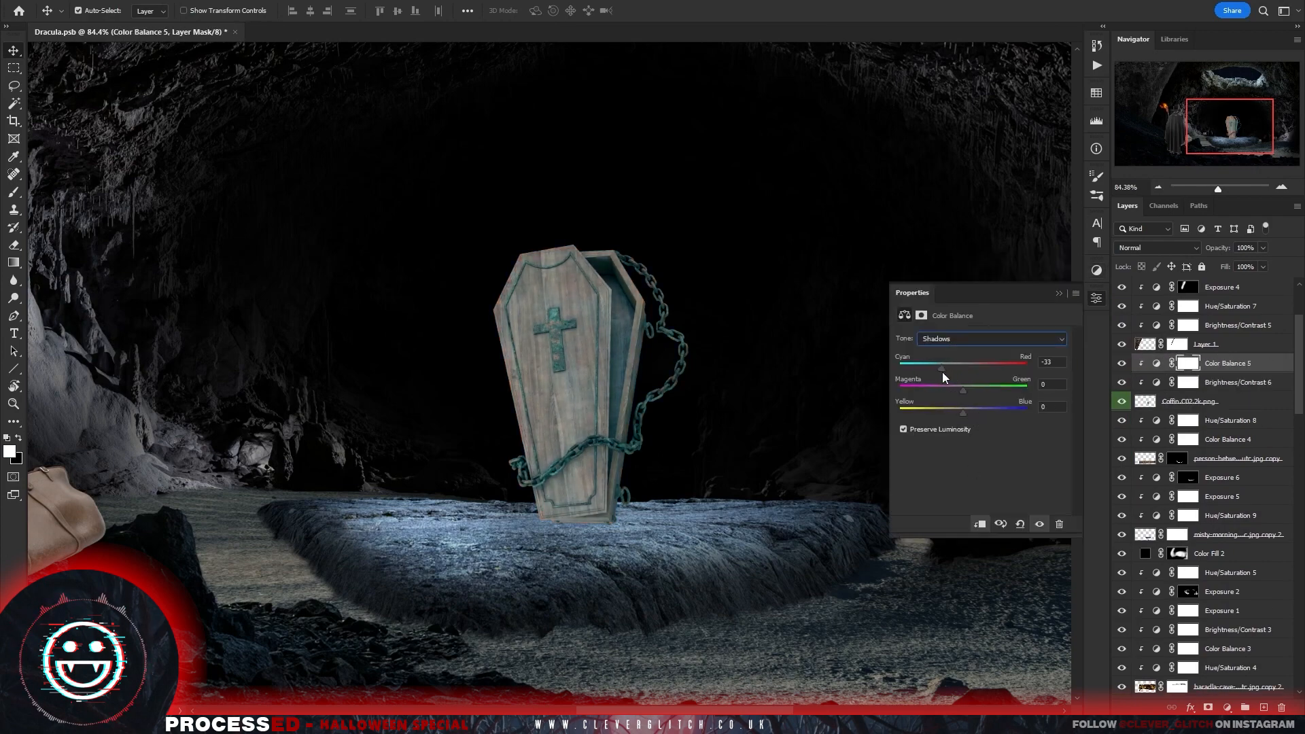
click(991, 338)
click(979, 372)
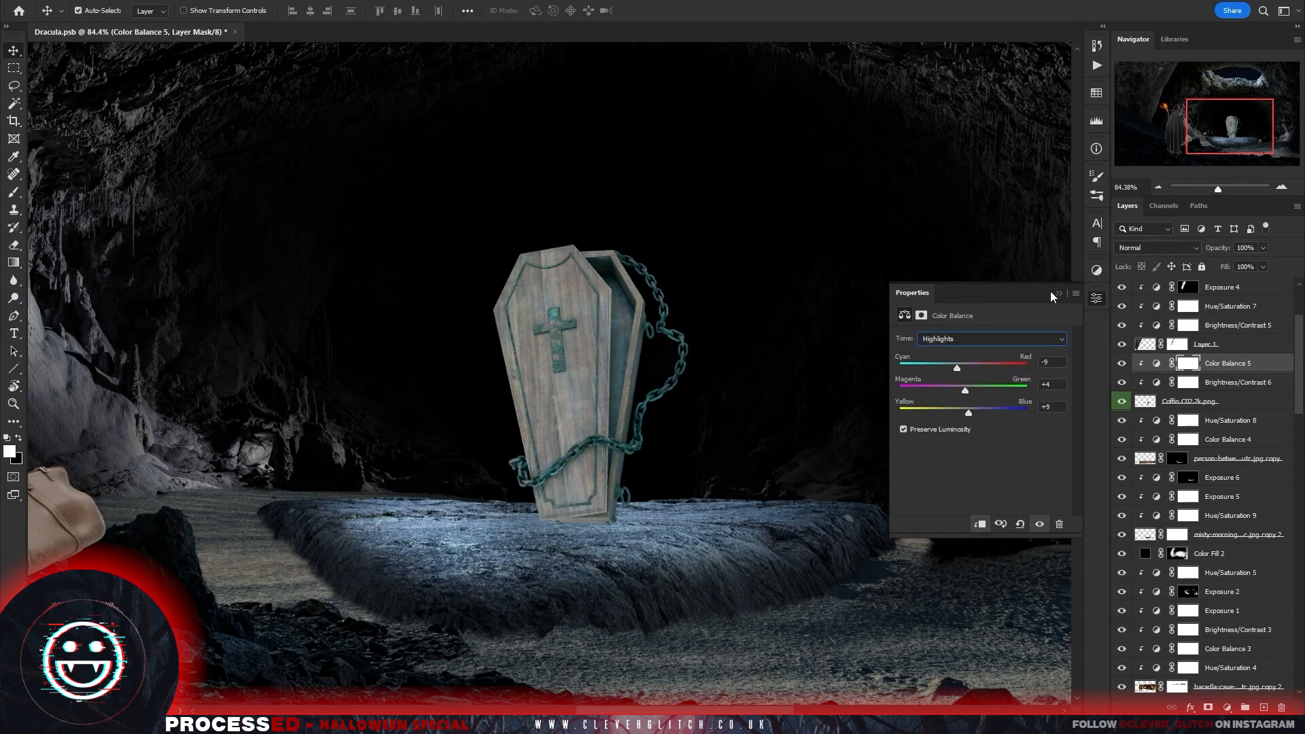
Add an Exposure adjustment above the coffin's Color Balance to darken the coffin.
click(1097, 270)
click(1028, 295)
drag(981, 373, 1021, 375)
click(1059, 293)
Add a second Exposure adjustment clipped to the coffin for the highlights and invert its mask to black.
click(1097, 270)
click(1028, 296)
key(ctrl+alt+g)
click(1188, 365)
key(ctrl+i)
Select the coffin's open interior beside the lid with the Polygonal Lasso tool.
scroll(597, 282, up, 5)
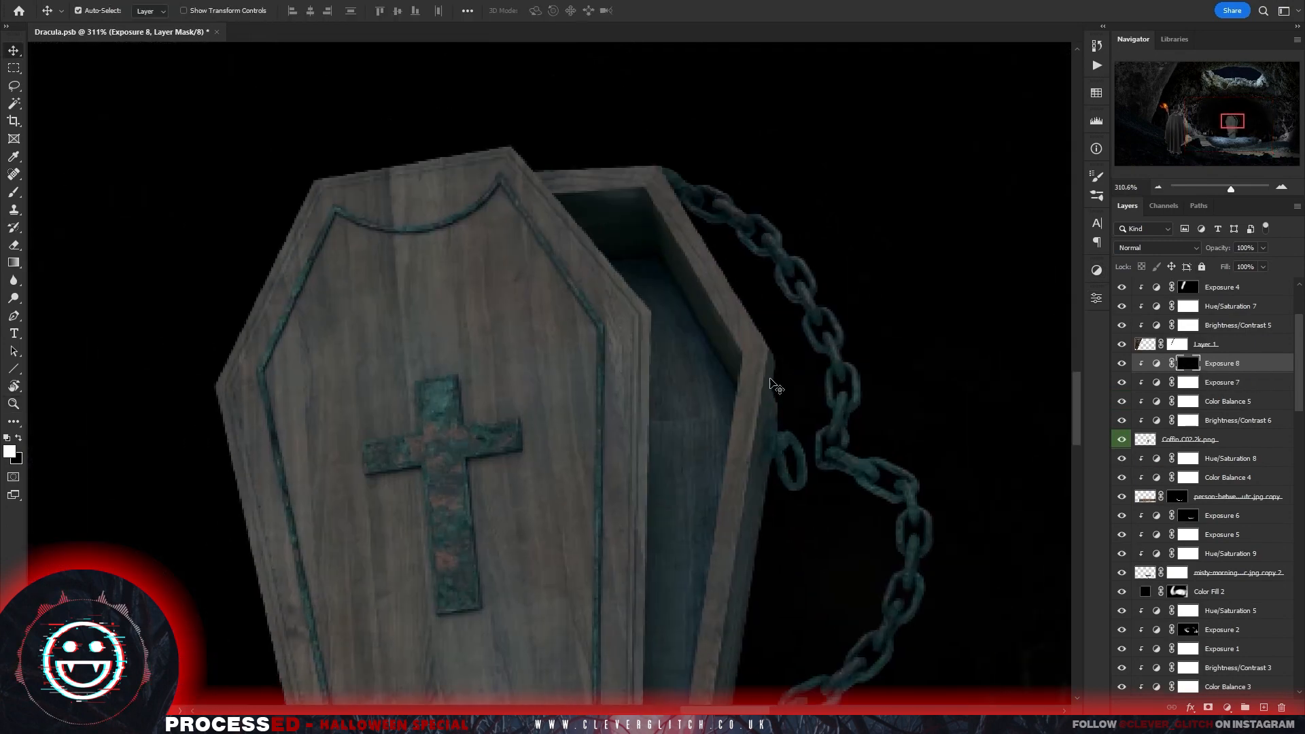
right_click(14, 86)
click(64, 101)
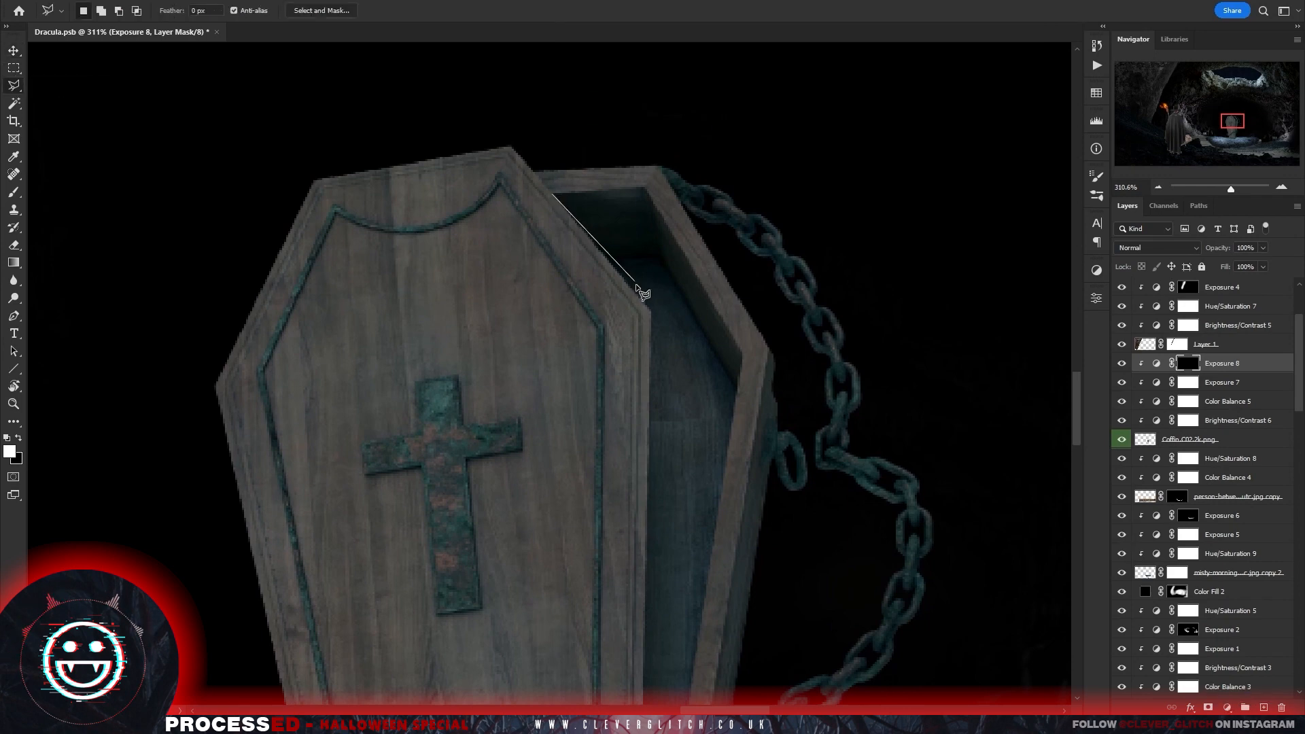
scroll(658, 476, down, 5)
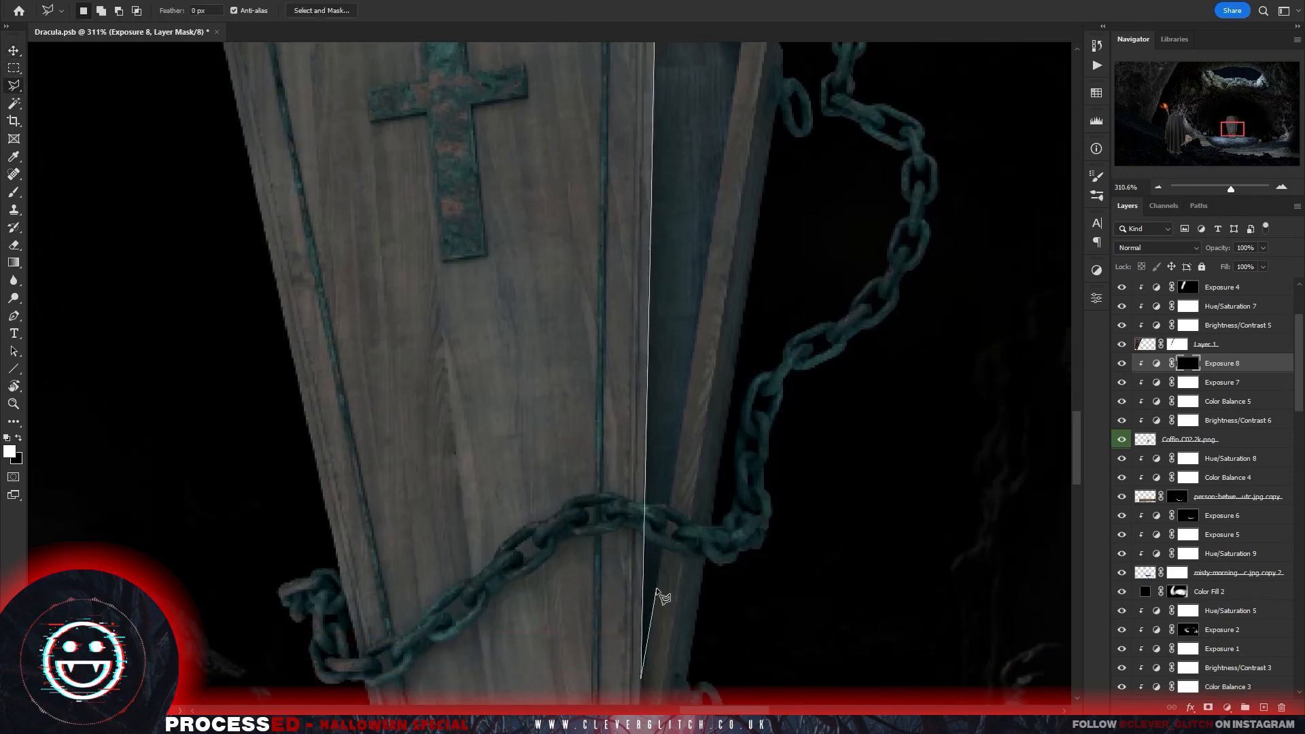
scroll(663, 597, up, 5)
click(470, 235)
Fill the interior selection with black on a new layer above Exposure 8, and deselect.
click(1264, 708)
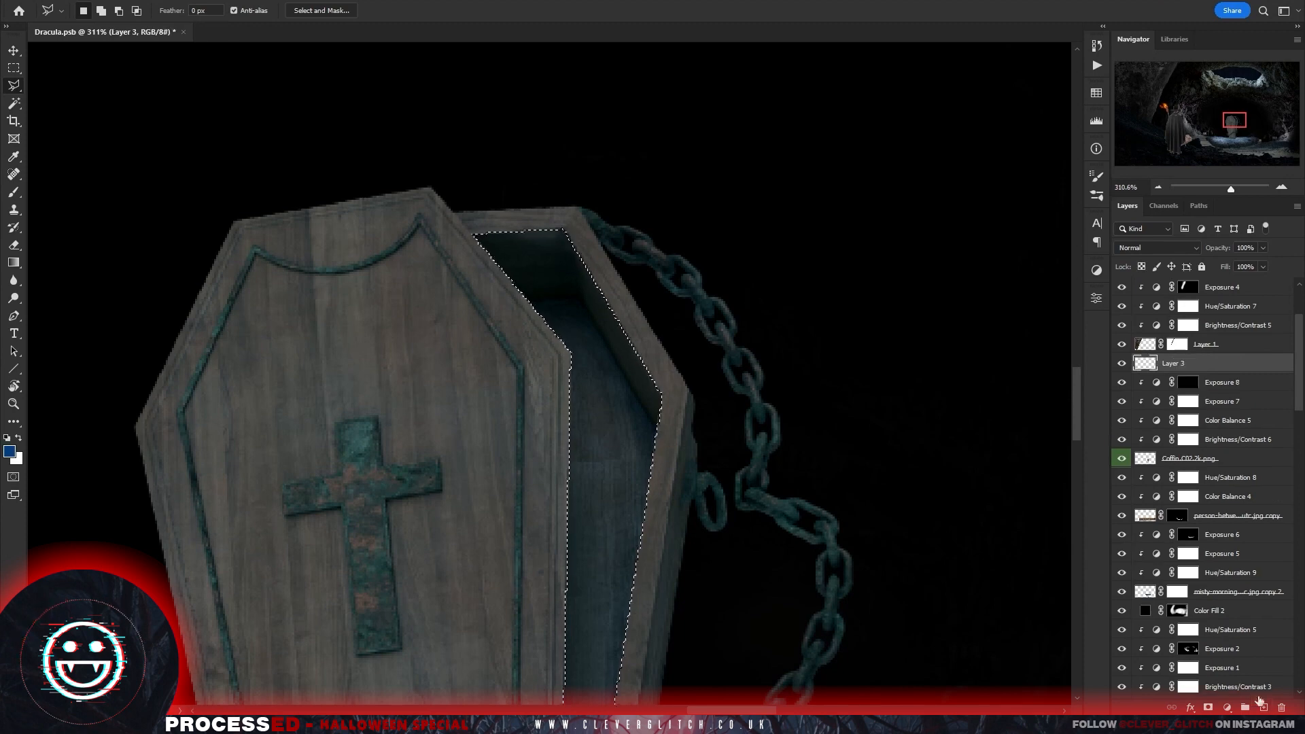
click(7, 437)
key(alt+BackSpace)
key(ctrl+d)
Give Layer 3 an inverted mask and paint shadow down the coffin's interior with a soft brush at 27% opacity.
scroll(747, 529, down, 5)
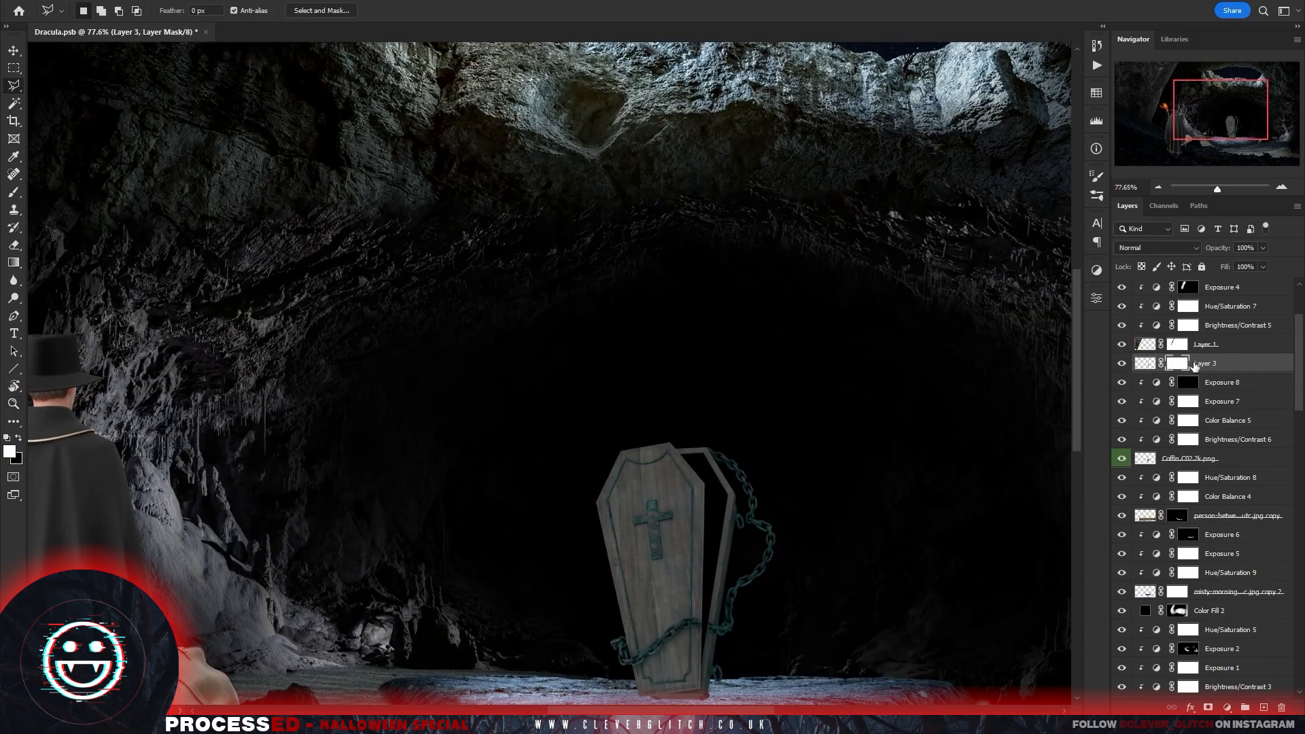
key(ctrl+i)
key(b)
scroll(714, 557, up, 5)
key(bracketleft)
key(bracketleft)
key(bracketleft)
key(bracketleft)
key(bracketleft)
key(bracketleft)
drag(652, 292, 665, 314)
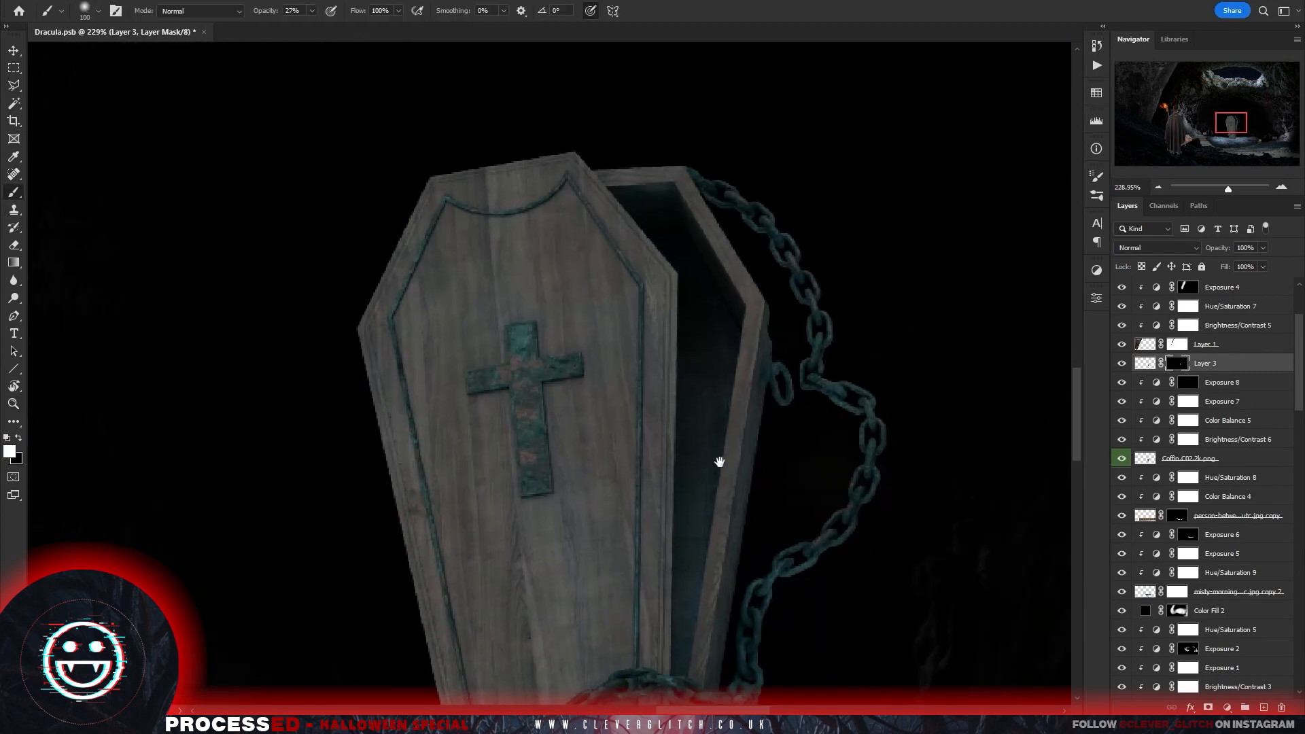
drag(719, 462, 727, 330)
mouse_move(681, 306)
mouse_down()
mouse_move(680, 475)
mouse_move(679, 361)
mouse_up()
drag(707, 194, 703, 337)
drag(719, 551, 709, 133)
Paint the shadow off the chain crossing the coffin's opening on the Layer 3 mask, using a tiny black brush at 100% opacity.
scroll(679, 282, up, 5)
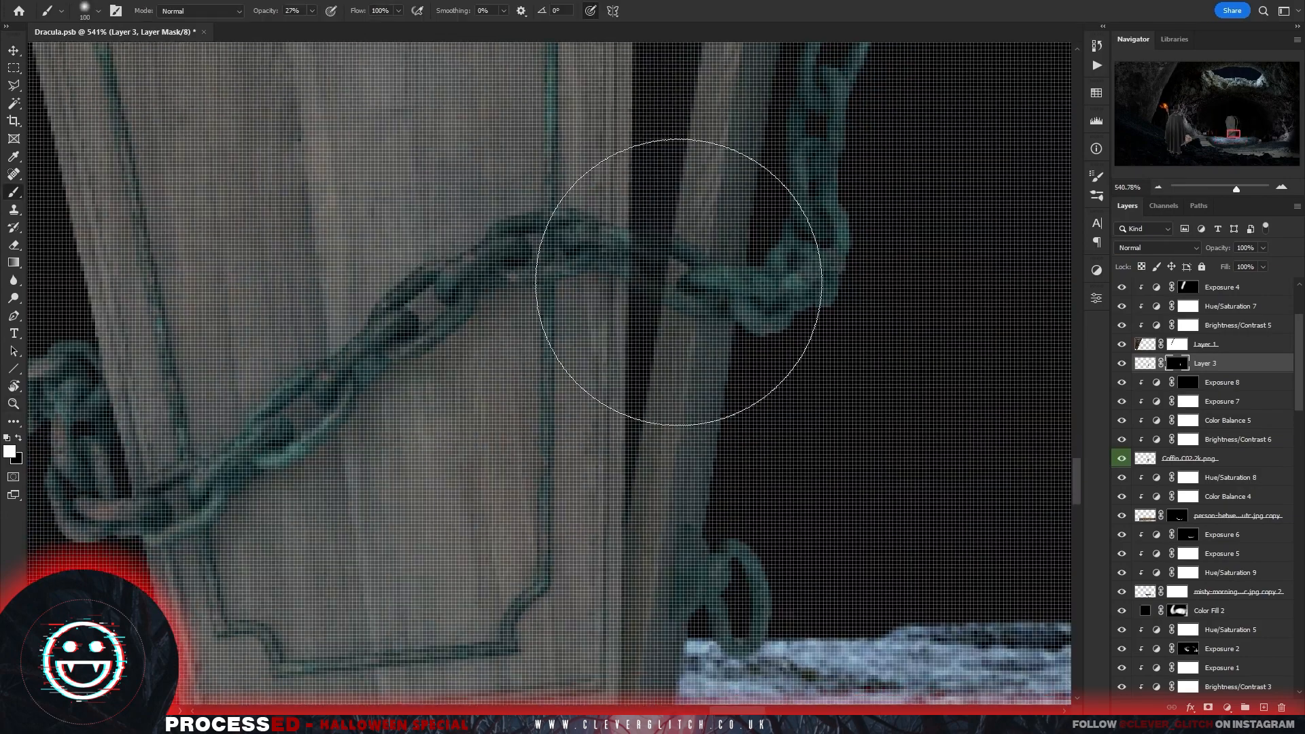
scroll(707, 354, down, 2)
click(591, 10)
click(312, 10)
drag(266, 27, 316, 27)
click(682, 365)
key(x)
key(bracketleft)
key(bracketleft)
key(bracketleft)
key(bracketleft)
key(bracketleft)
key(bracketleft)
key(bracketleft)
key(bracketleft)
key(bracketleft)
key(bracketleft)
key(bracketleft)
key(bracketleft)
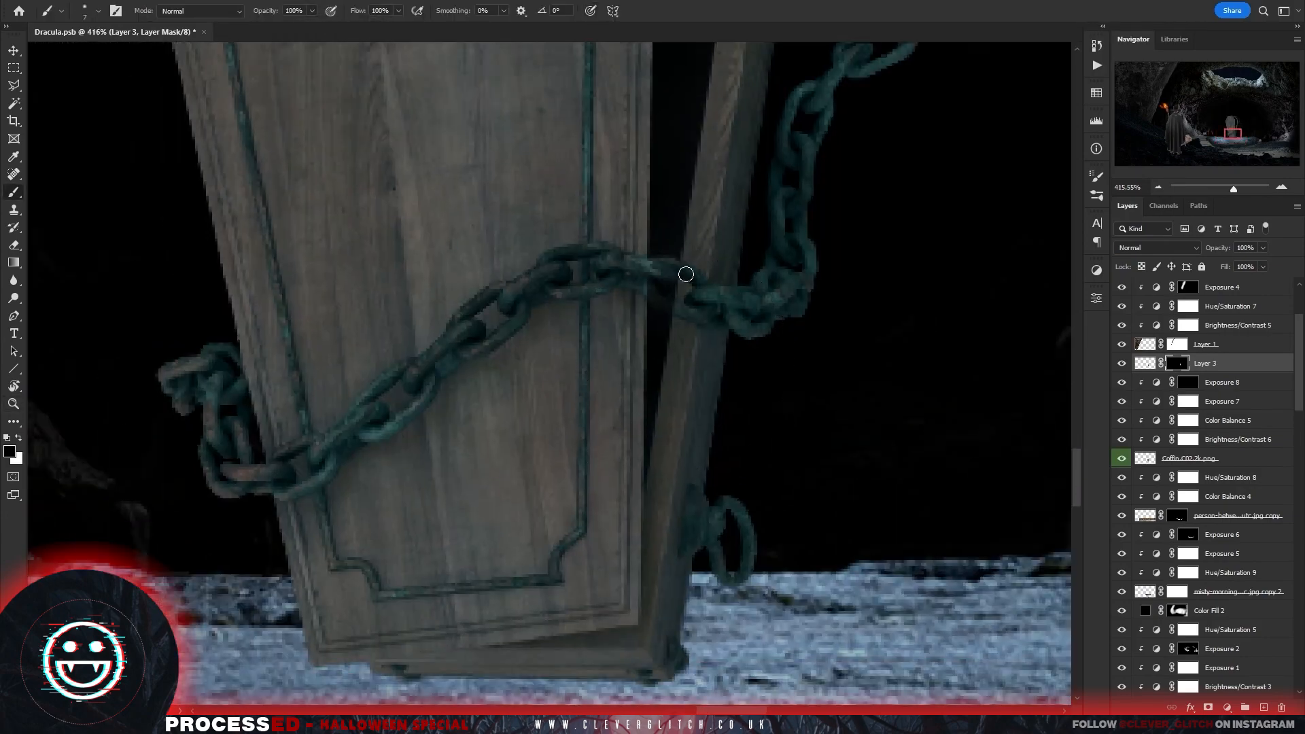
drag(707, 469, 691, 485)
drag(740, 340, 758, 548)
mouse_move(877, 552)
mouse_down()
mouse_move(851, 551)
mouse_move(897, 550)
mouse_up()
Paint light onto the coffin's upper rim and hanging chain on the Exposure 8 mask.
click(1129, 375)
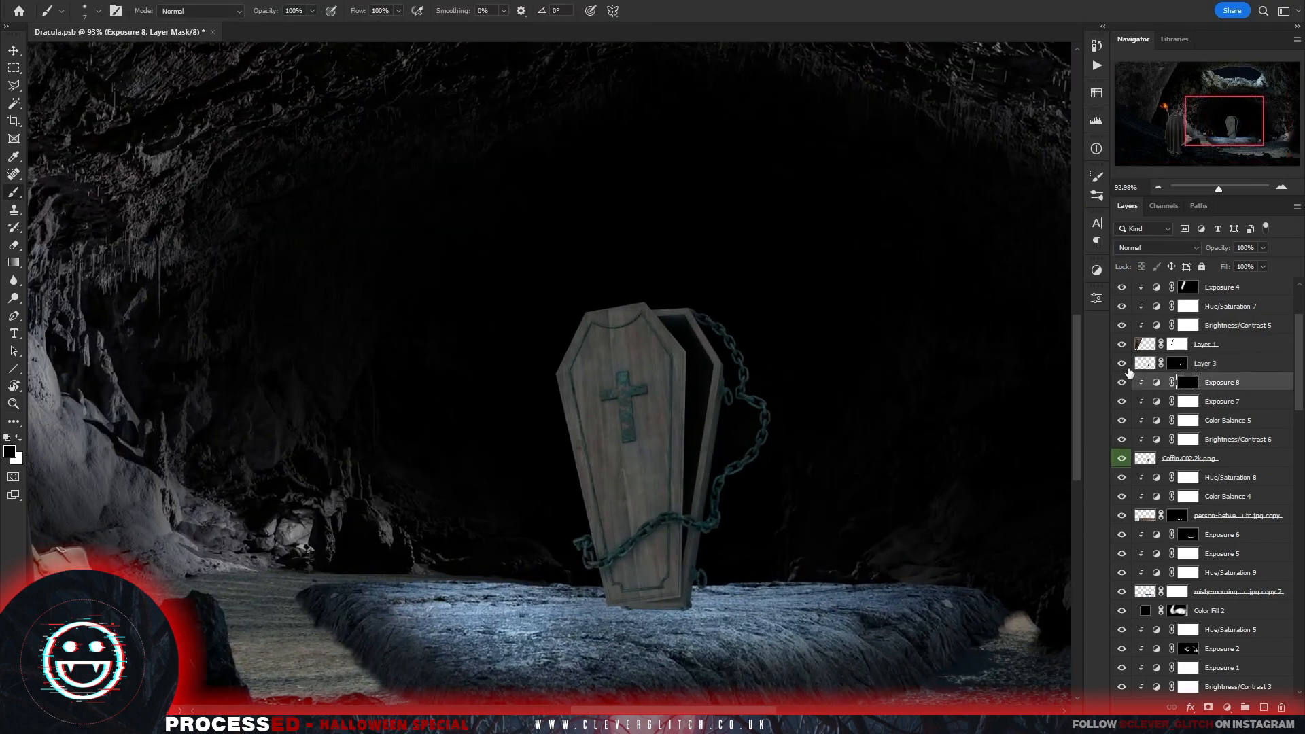
click(589, 12)
key(x)
mouse_move(661, 292)
mouse_down()
mouse_move(696, 267)
mouse_move(598, 279)
mouse_move(759, 323)
mouse_up()
drag(755, 374, 804, 387)
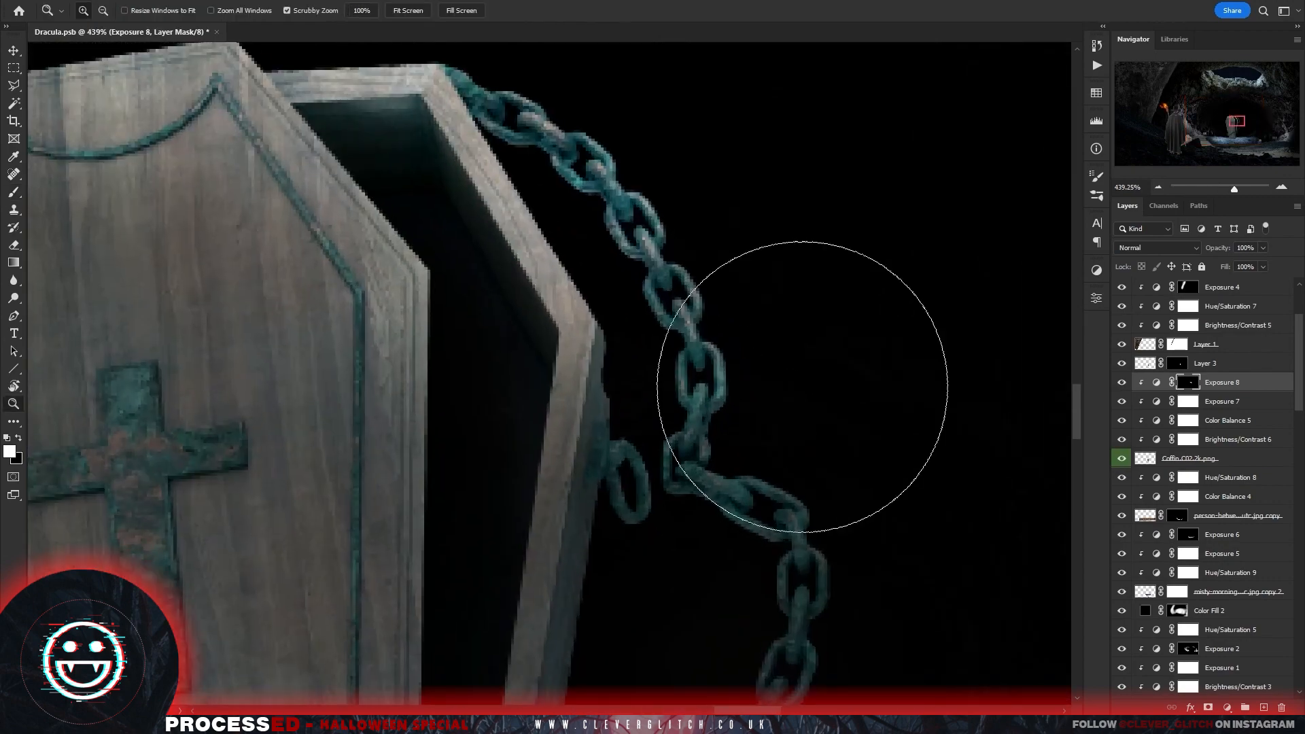
Refine the lighting of the chain links beside the coffin on the Exposure 8 mask with a size 10 black brush at 37% opacity.
key(bracketleft)
key(bracketleft)
key(bracketleft)
key(bracketleft)
key(bracketleft)
key(bracketleft)
key(bracketleft)
key(bracketleft)
key(bracketleft)
key(bracketleft)
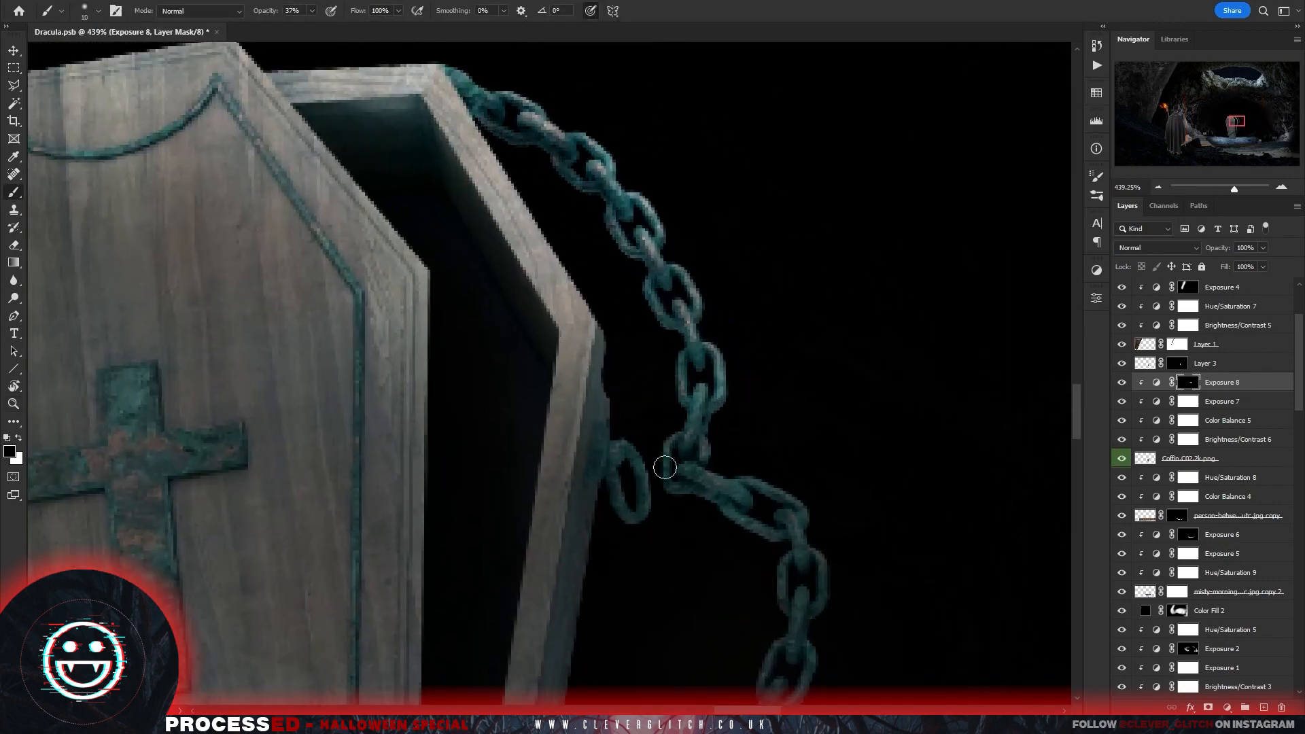
drag(819, 444, 728, 461)
key(x)
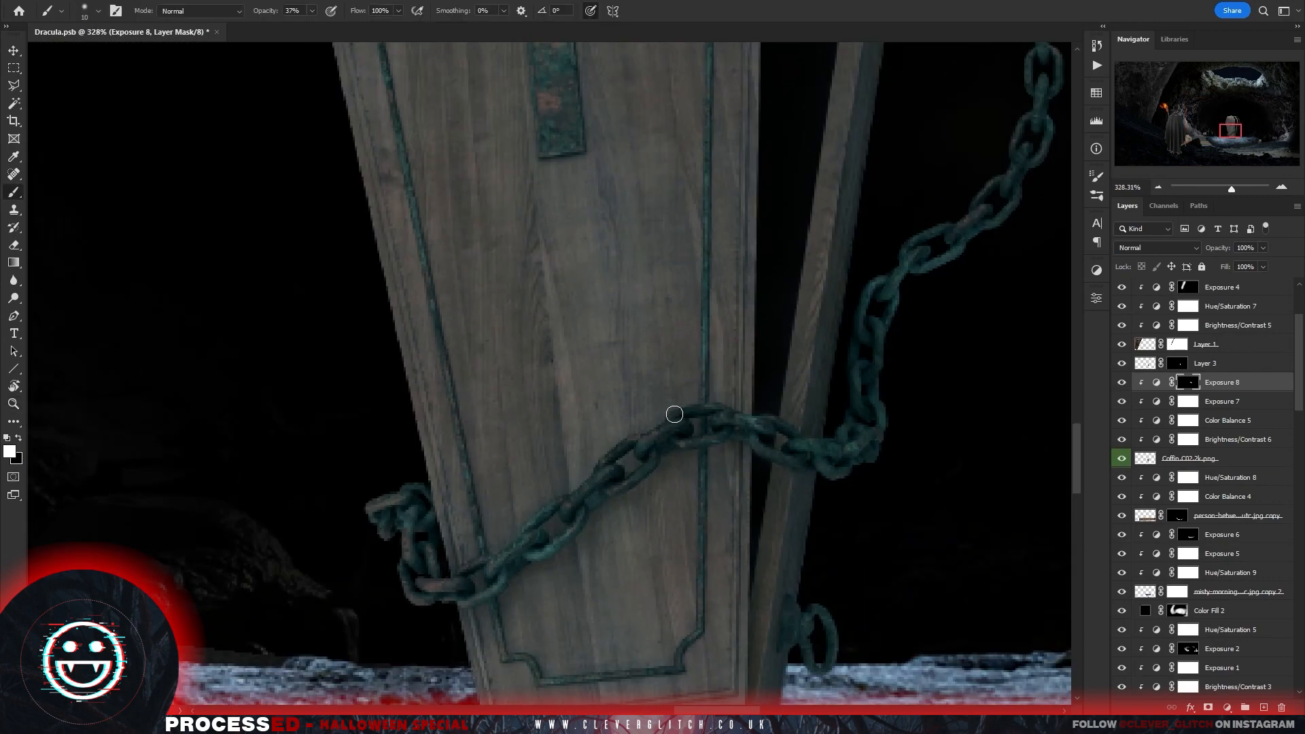
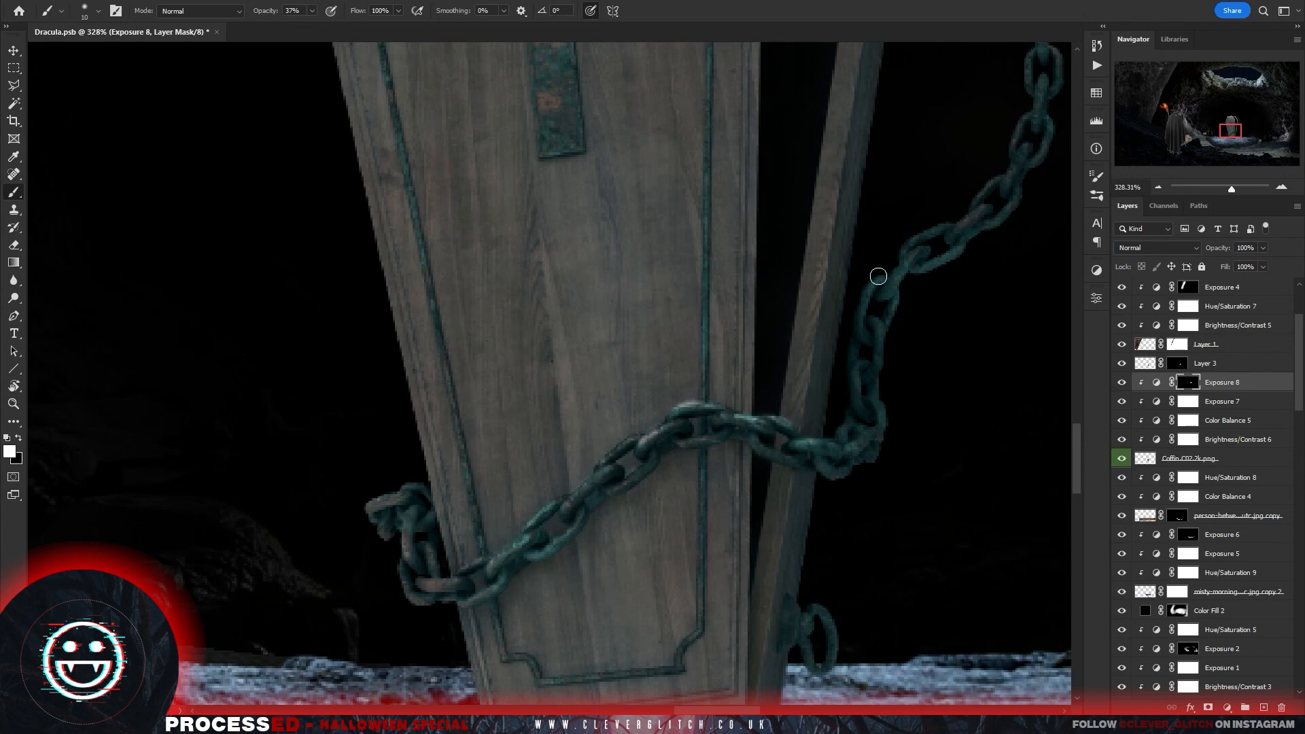
Paint highlights along the links of the chain hanging beside the coffin on the Exposure 8 mask.
mouse_move(878, 276)
mouse_down()
mouse_move(851, 332)
mouse_move(780, 405)
mouse_up()
mouse_move(865, 336)
mouse_down()
mouse_move(911, 256)
mouse_move(894, 316)
mouse_up()
drag(913, 255, 839, 384)
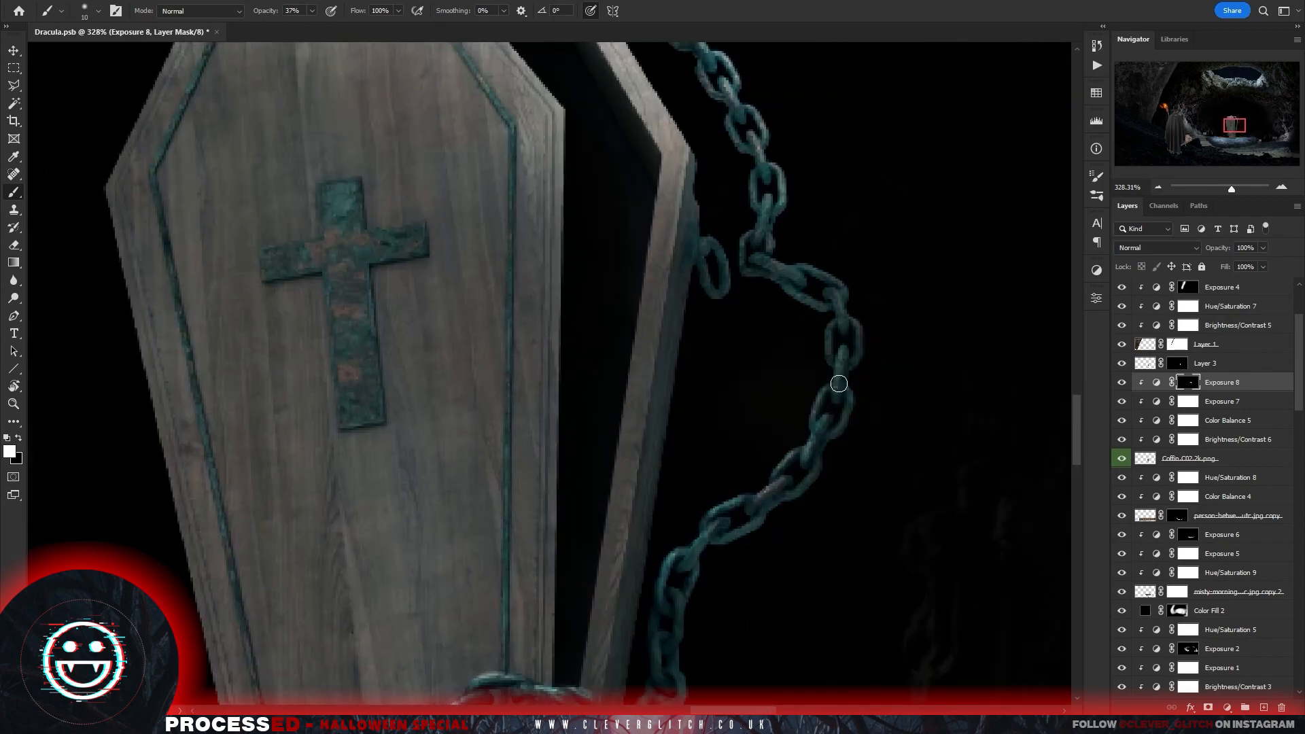
drag(731, 286, 728, 374)
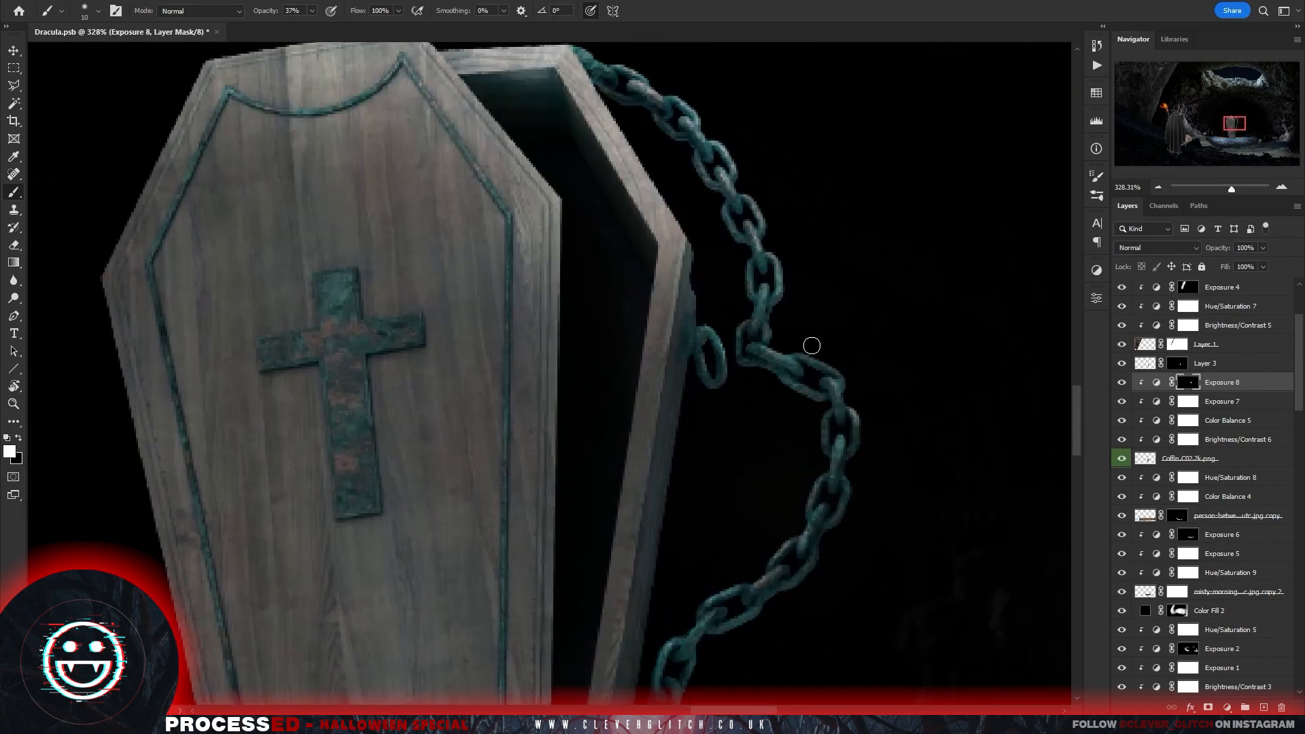
drag(820, 482, 814, 505)
drag(821, 521, 734, 526)
drag(670, 604, 736, 565)
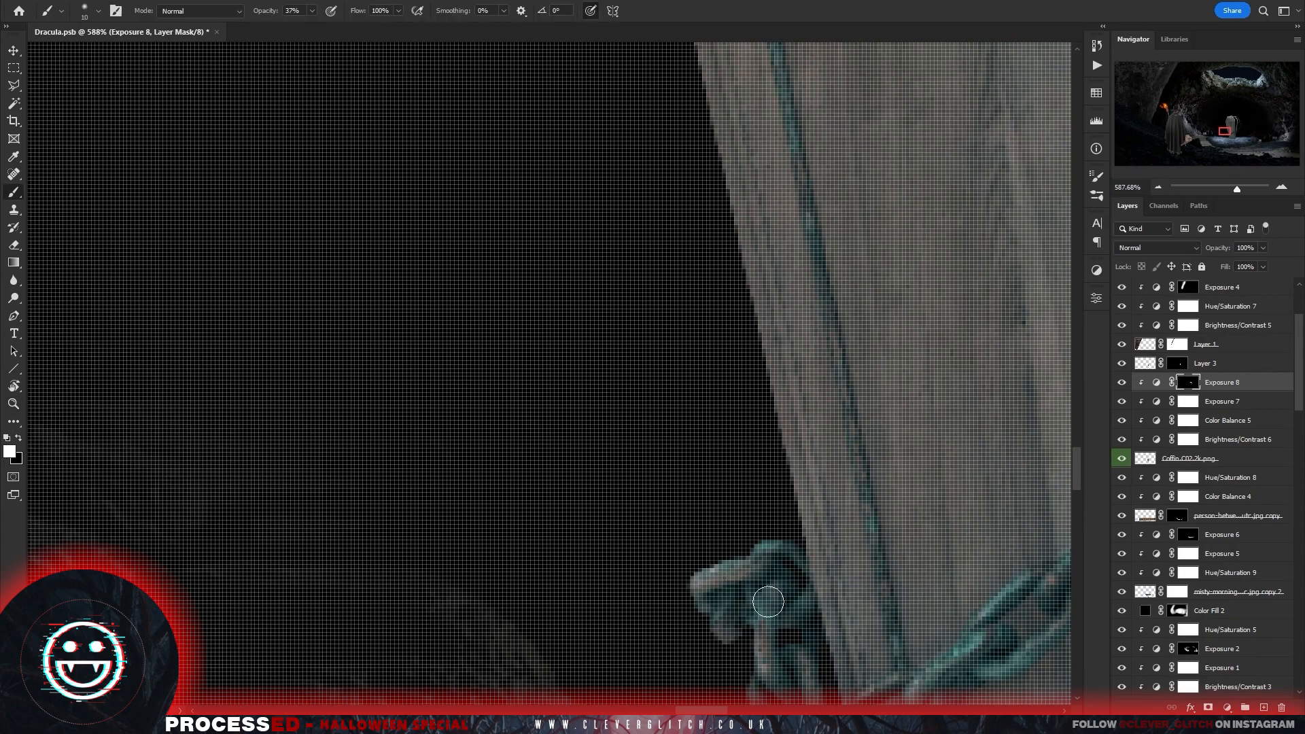
Paint highlights on the loose chain end and the links wrapped across the lower lid on the Exposure 8 mask.
drag(767, 622, 768, 680)
drag(821, 594, 784, 513)
drag(684, 515, 719, 515)
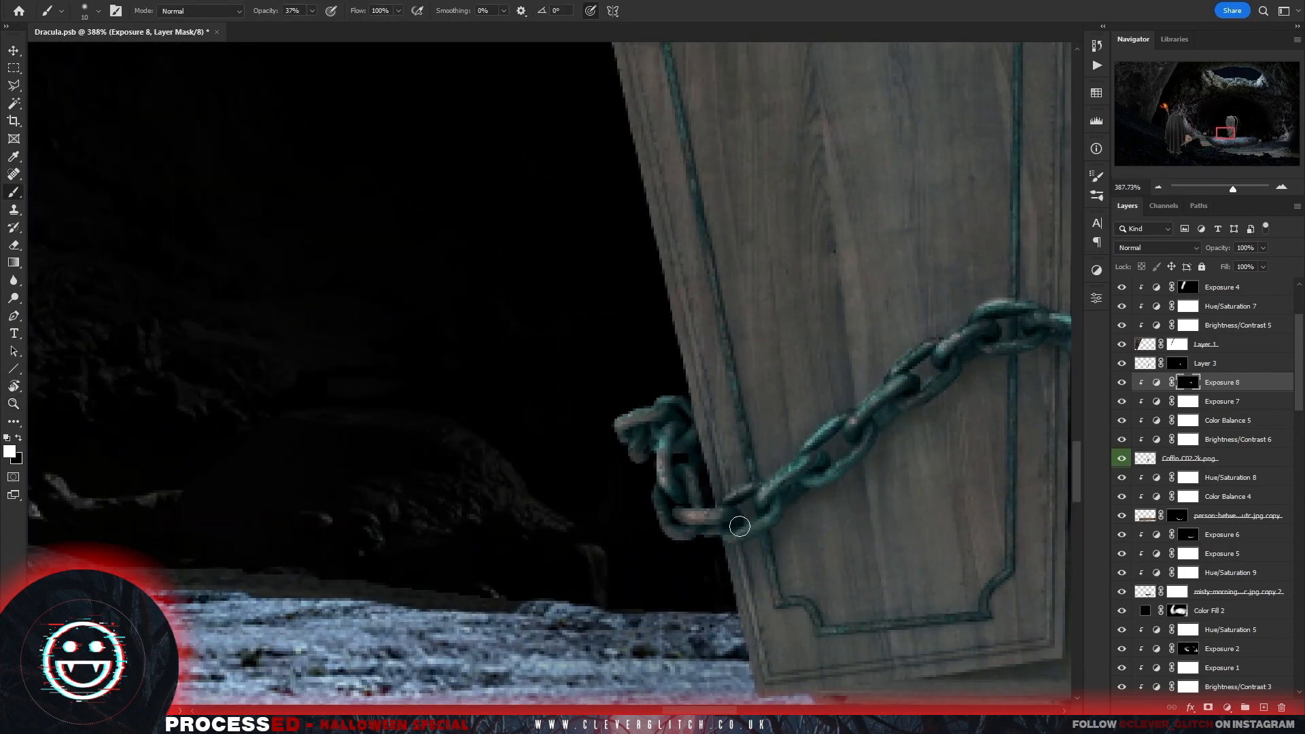
drag(844, 500, 818, 458)
drag(706, 378, 719, 353)
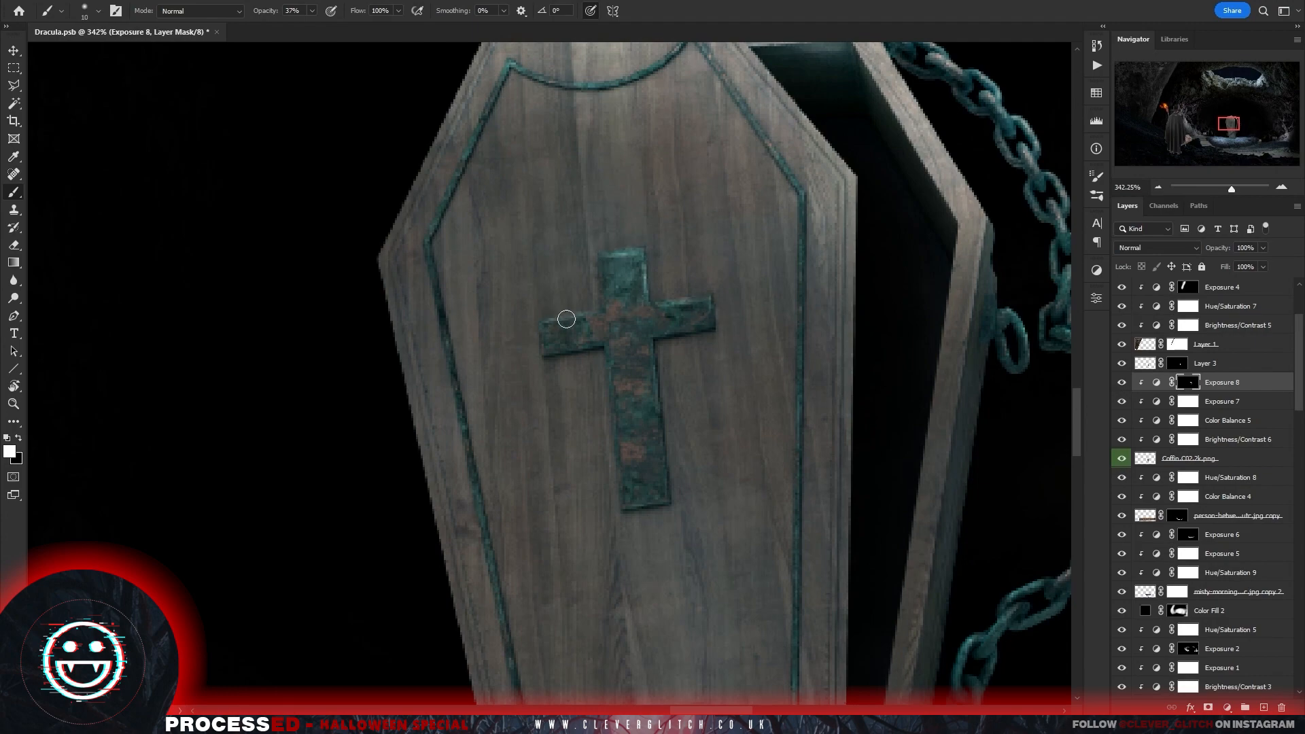
Paint light along the top edges of the coffin lid and the rim behind it on the Exposure 8 mask.
drag(816, 505, 727, 505)
drag(720, 493, 845, 492)
drag(564, 142, 758, 117)
drag(812, 132, 841, 131)
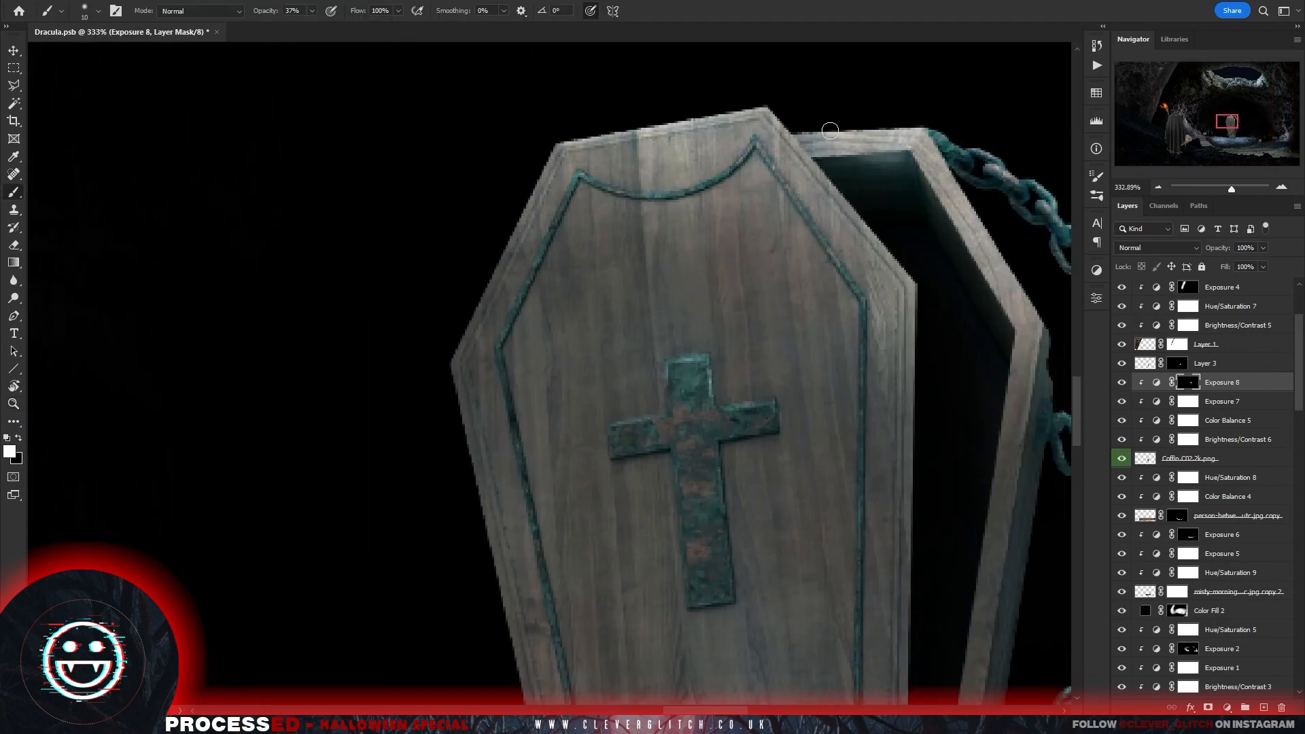
Paint highlights on the lower hanging chain and the metal ring near the coffin's base on the Exposure 8 mask.
drag(802, 493, 731, 497)
drag(725, 597, 806, 597)
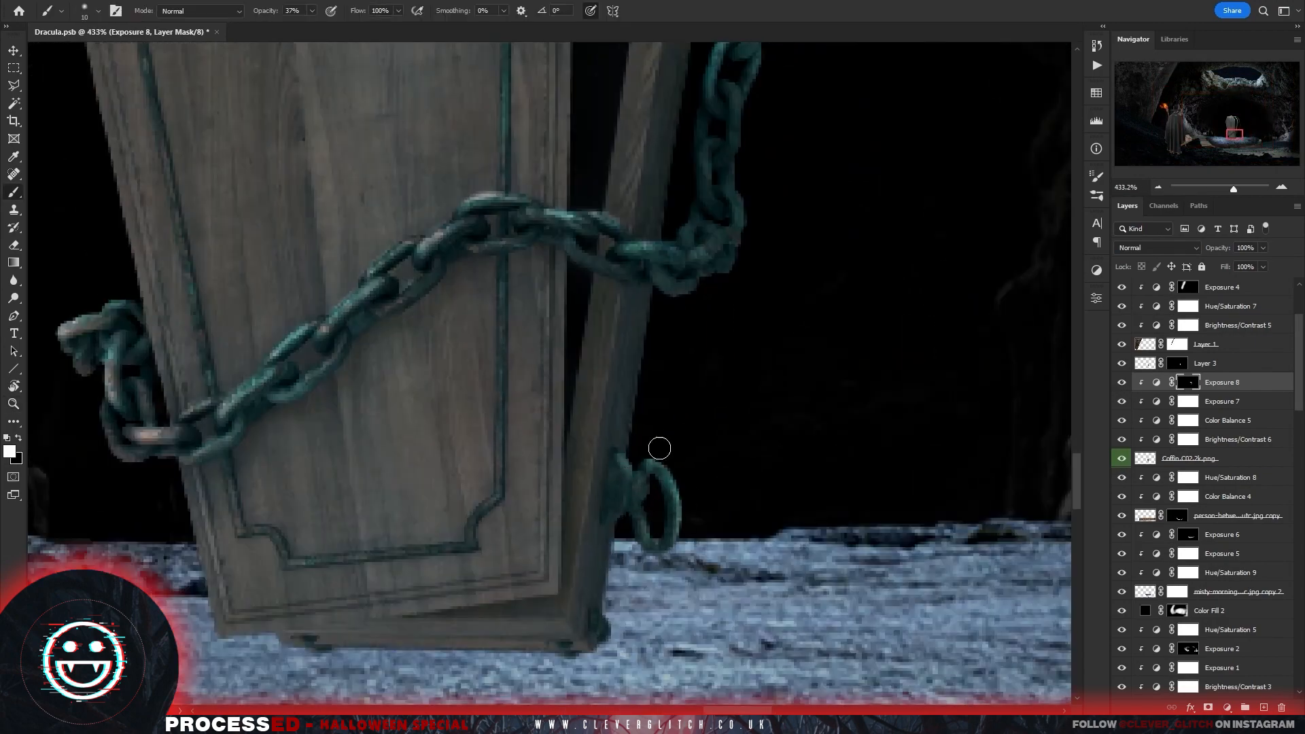
drag(738, 97, 737, 144)
drag(747, 178, 670, 431)
drag(894, 476, 816, 500)
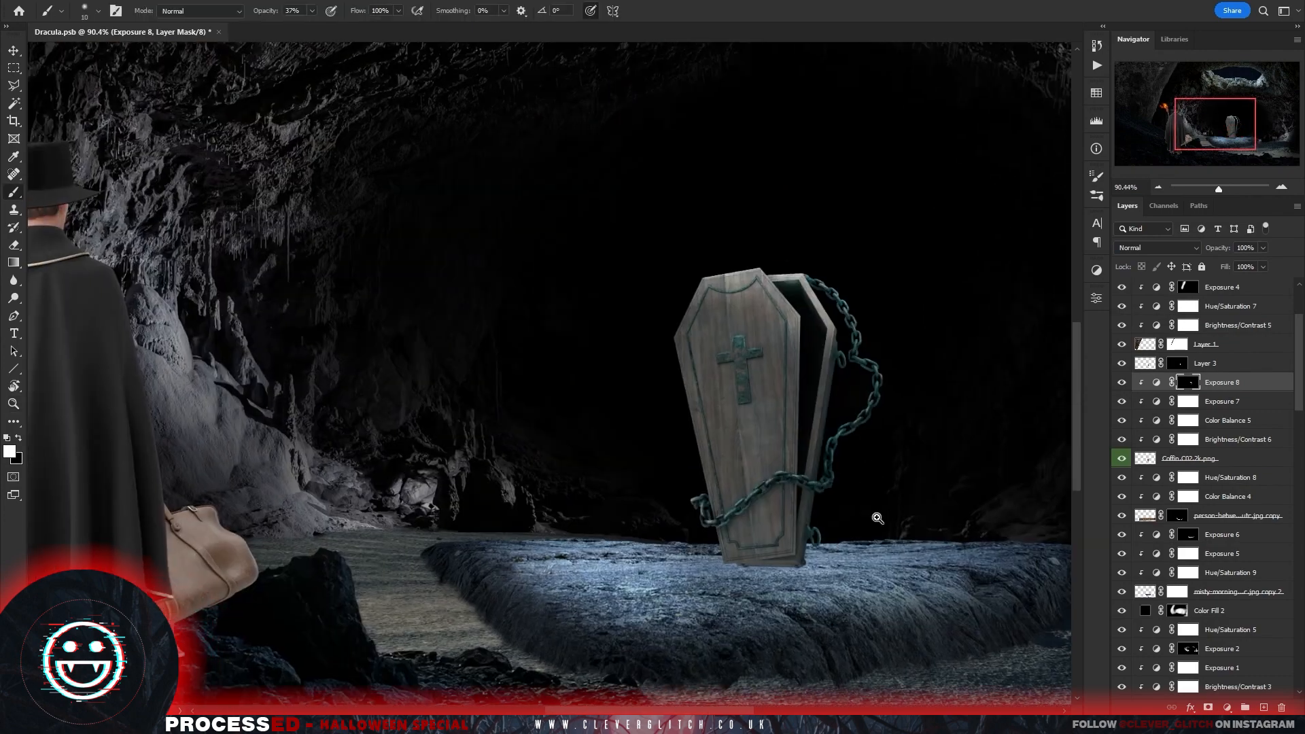
drag(867, 323, 932, 324)
drag(766, 495, 772, 446)
drag(836, 490, 747, 504)
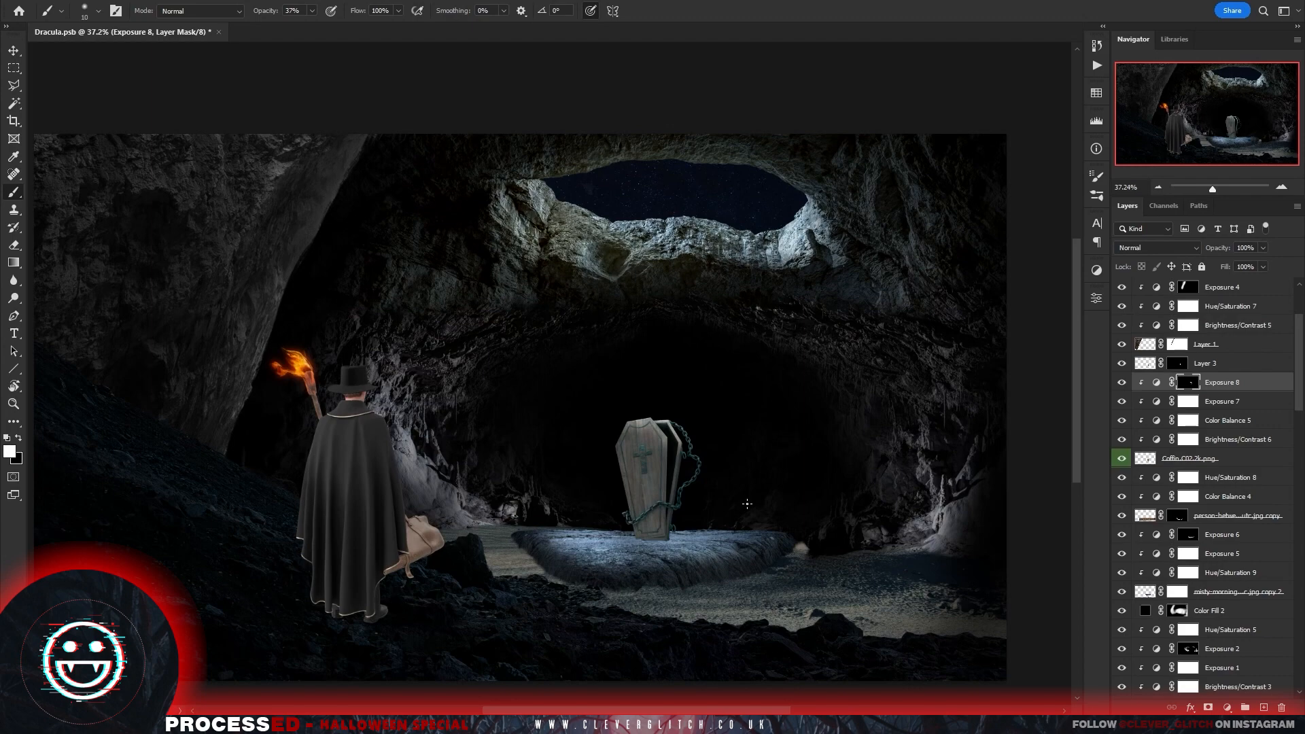
Bring in the Light Rays 1.jpg image and place its layer between Layer 1 and Layer 3.
drag(422, 463, 530, 476)
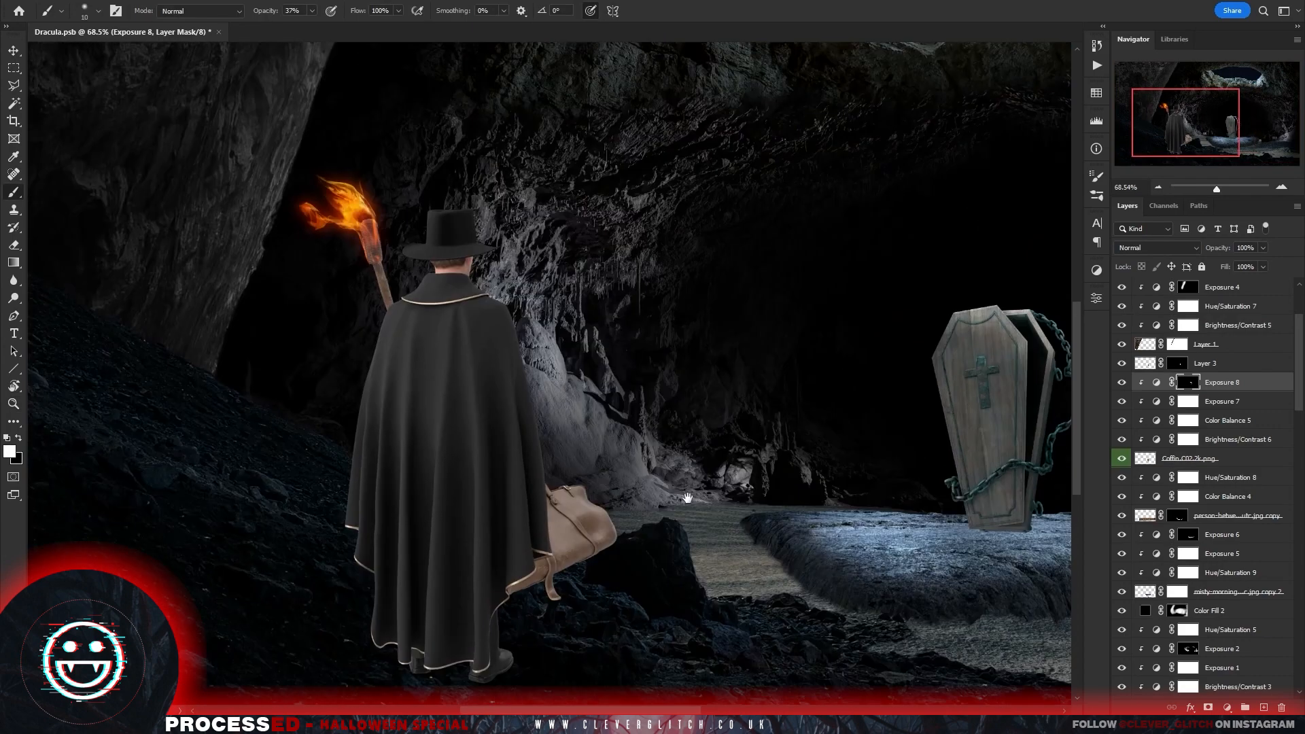
drag(846, 498, 751, 535)
drag(1299, 352, 1288, 286)
click(1209, 501)
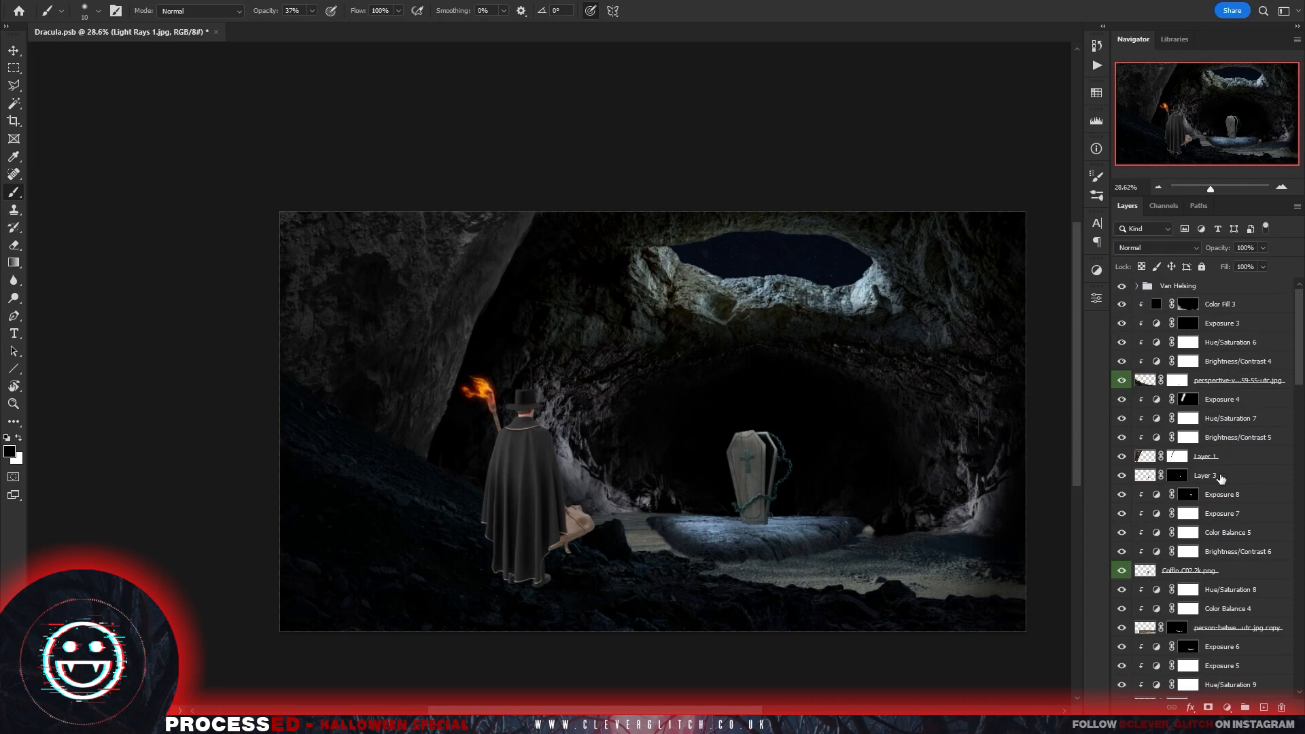
drag(1208, 483, 1205, 467)
Scale and stretch the light rays image so it spans from the cave opening down past the coffin's slab.
key(ctrl+t)
drag(279, 631, 554, 477)
drag(816, 367, 815, 414)
drag(1005, 391, 918, 391)
drag(533, 391, 618, 391)
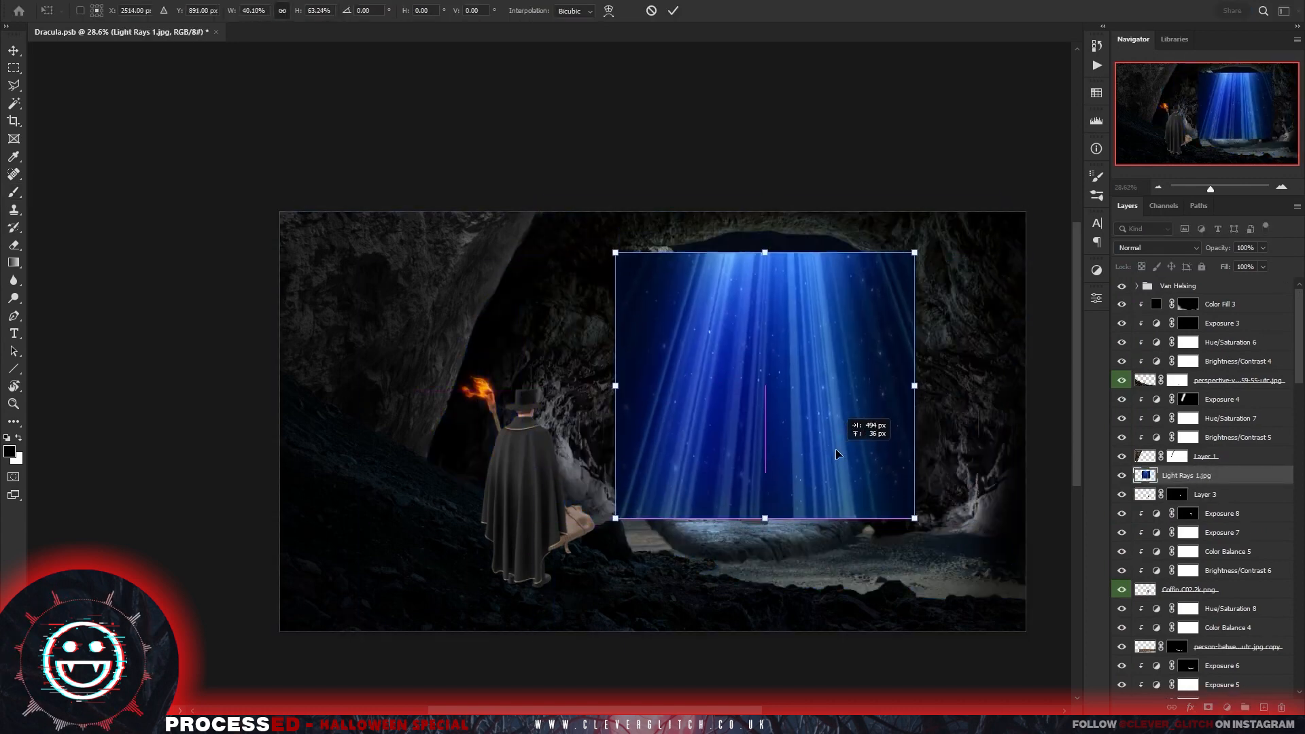
drag(838, 454, 827, 427)
drag(759, 487, 760, 559)
drag(604, 396, 568, 395)
drag(909, 395, 949, 396)
key(Return)
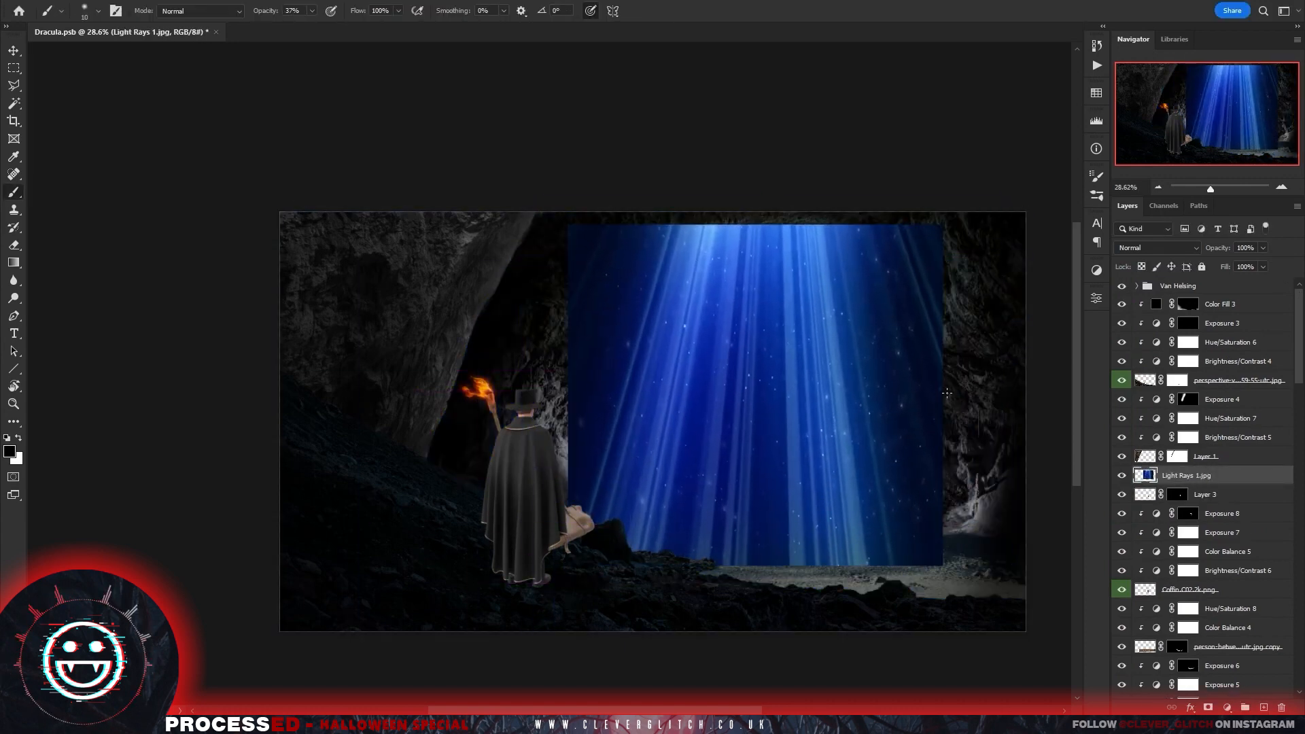
Convert the light rays image to black and white and set its blend mode to Screen.
click(74, 1)
mouse_move(116, 26)
click(246, 123)
click(741, 120)
click(1157, 248)
click(1142, 362)
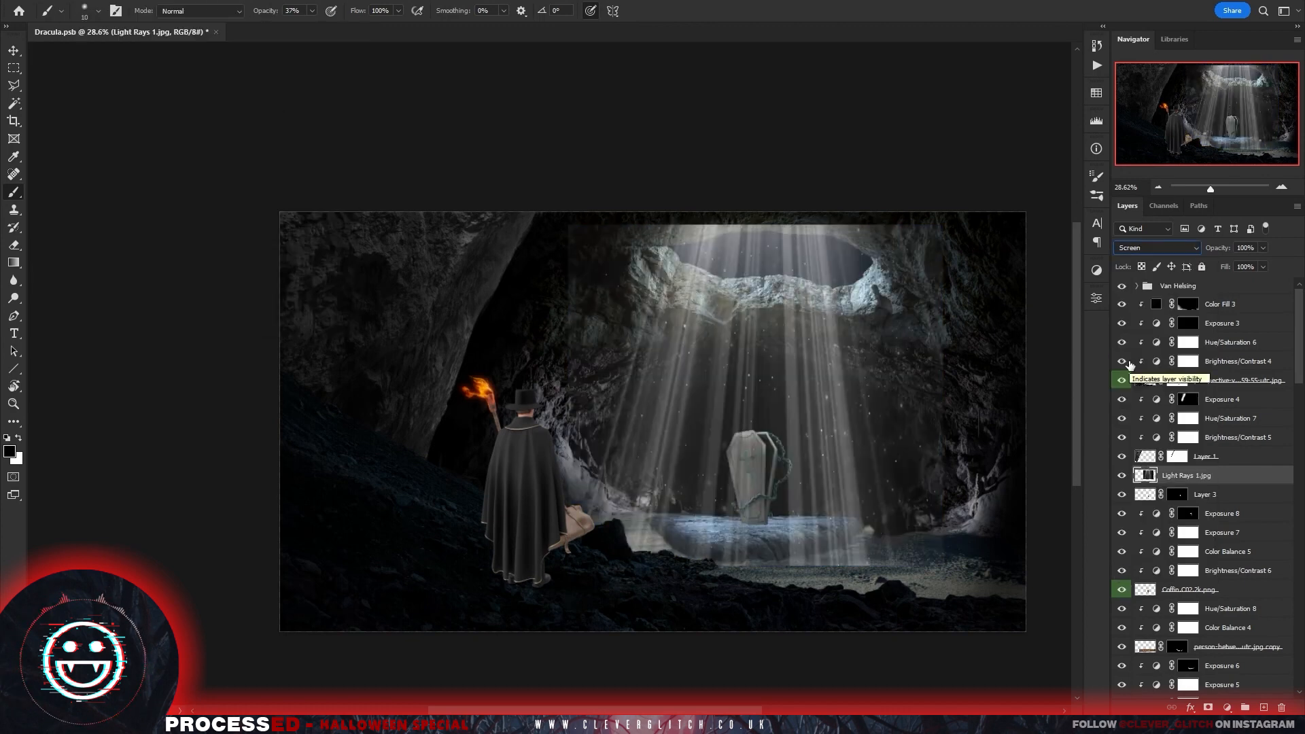
Rotate the light rays slightly counterclockwise, shift them under the cave opening and widen them on both sides.
key(ctrl+t)
drag(986, 530, 990, 523)
drag(870, 486, 883, 492)
drag(956, 396, 979, 395)
drag(582, 407, 574, 407)
key(Return)
Mask the light rays layer with a 600 px brush at 23% opacity, fading its hard upper edge above the cave opening and its lower ends.
click(1263, 248)
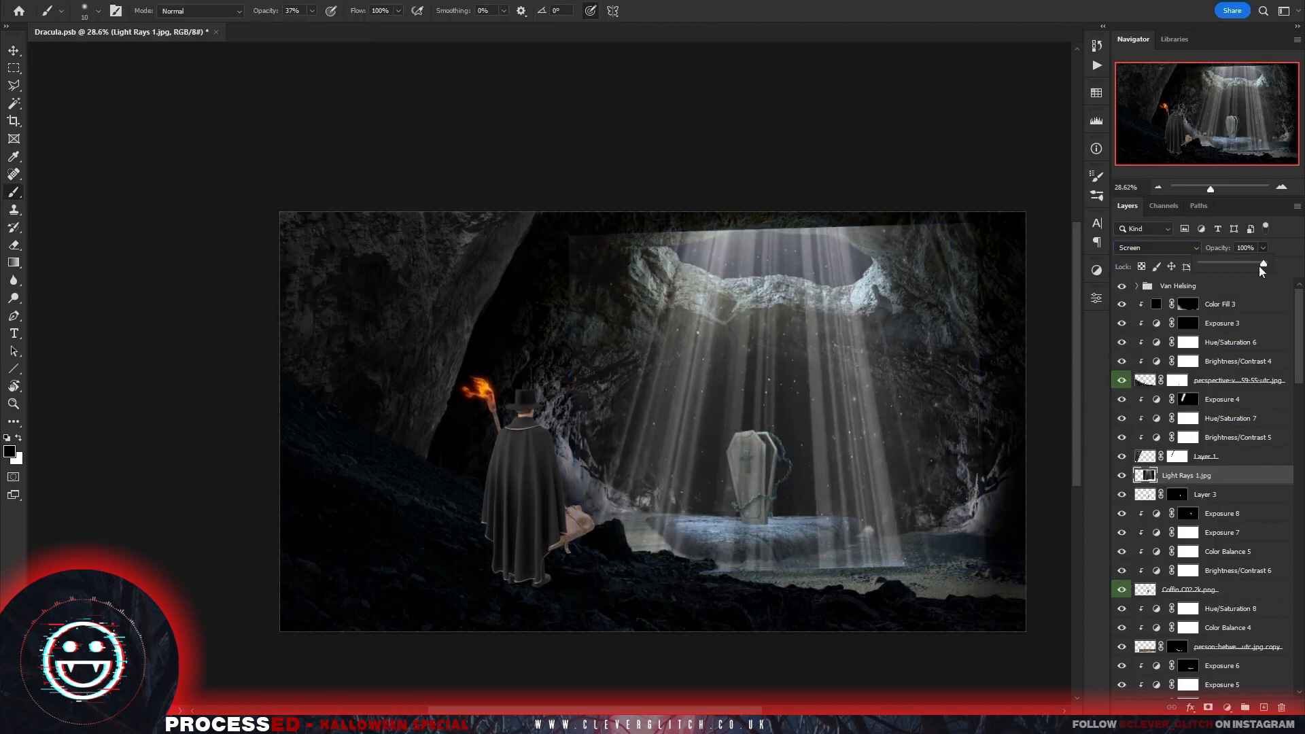
drag(1262, 265, 1280, 275)
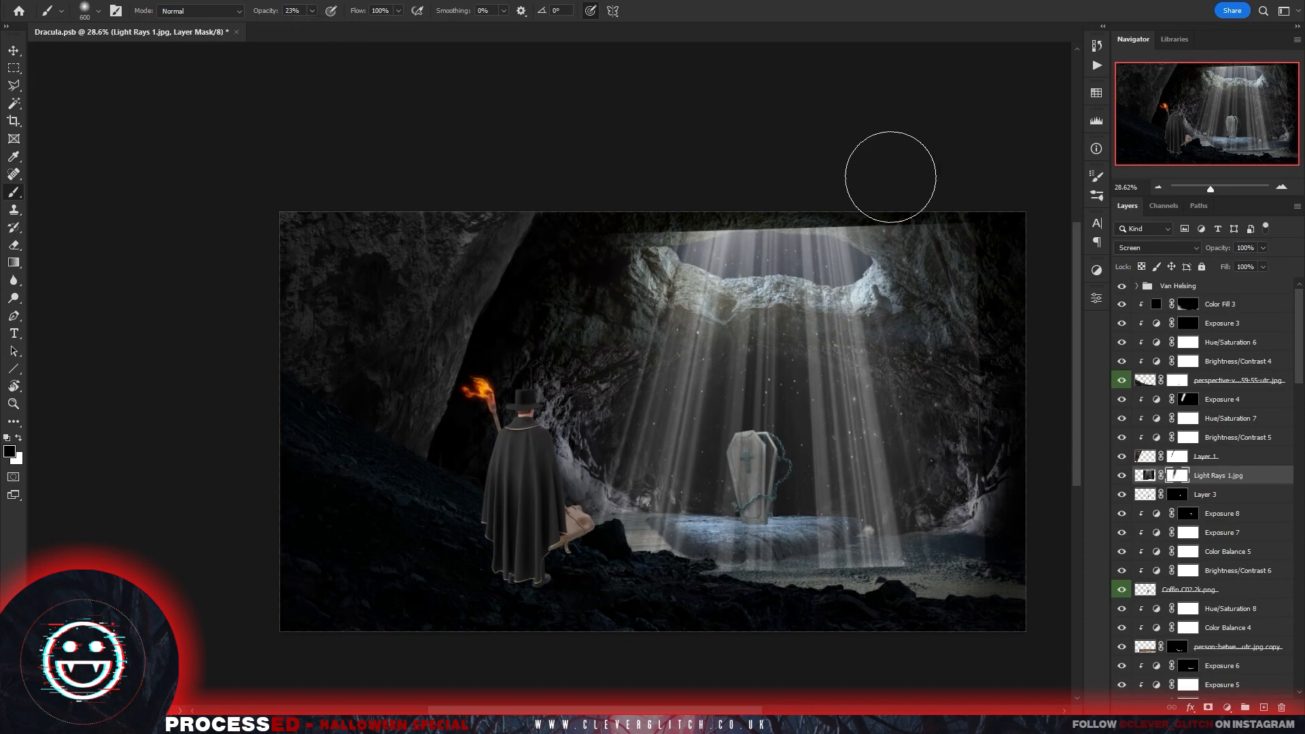
mouse_move(641, 210)
mouse_down()
mouse_move(792, 214)
mouse_move(793, 193)
mouse_move(927, 252)
mouse_move(999, 198)
mouse_up()
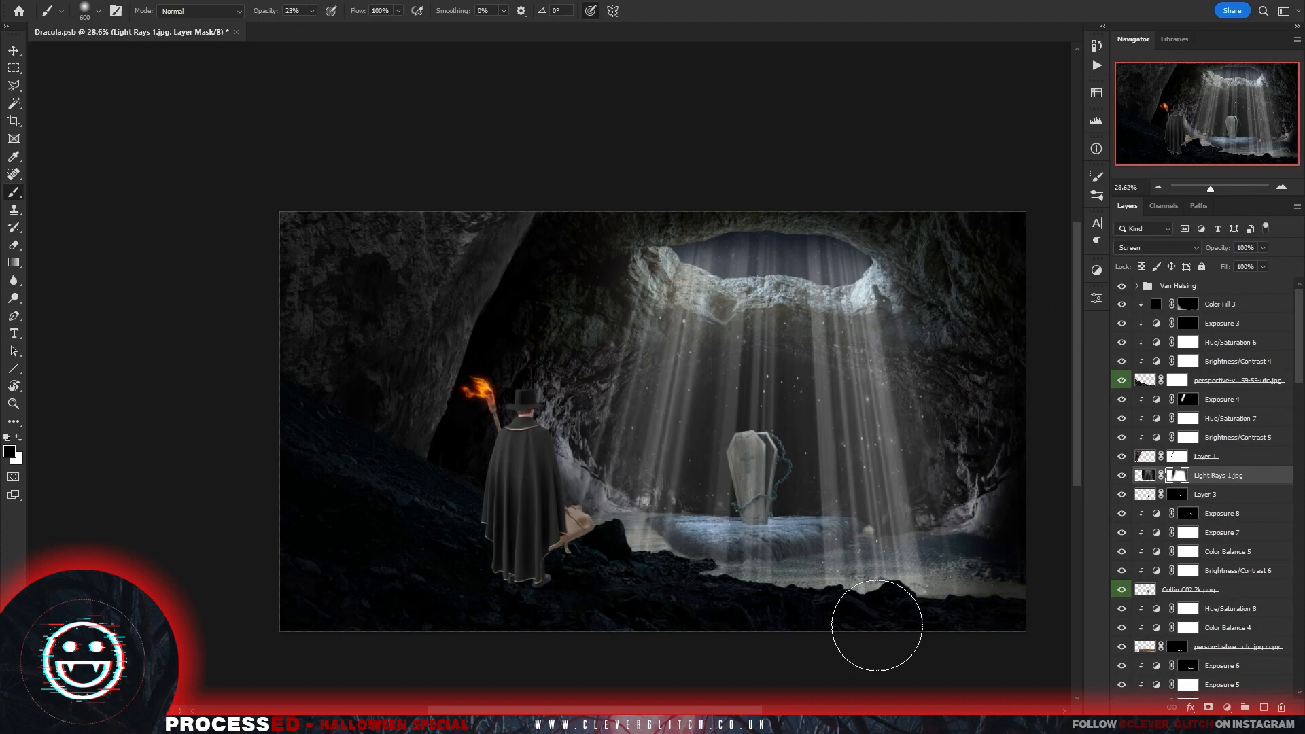
drag(877, 626, 850, 606)
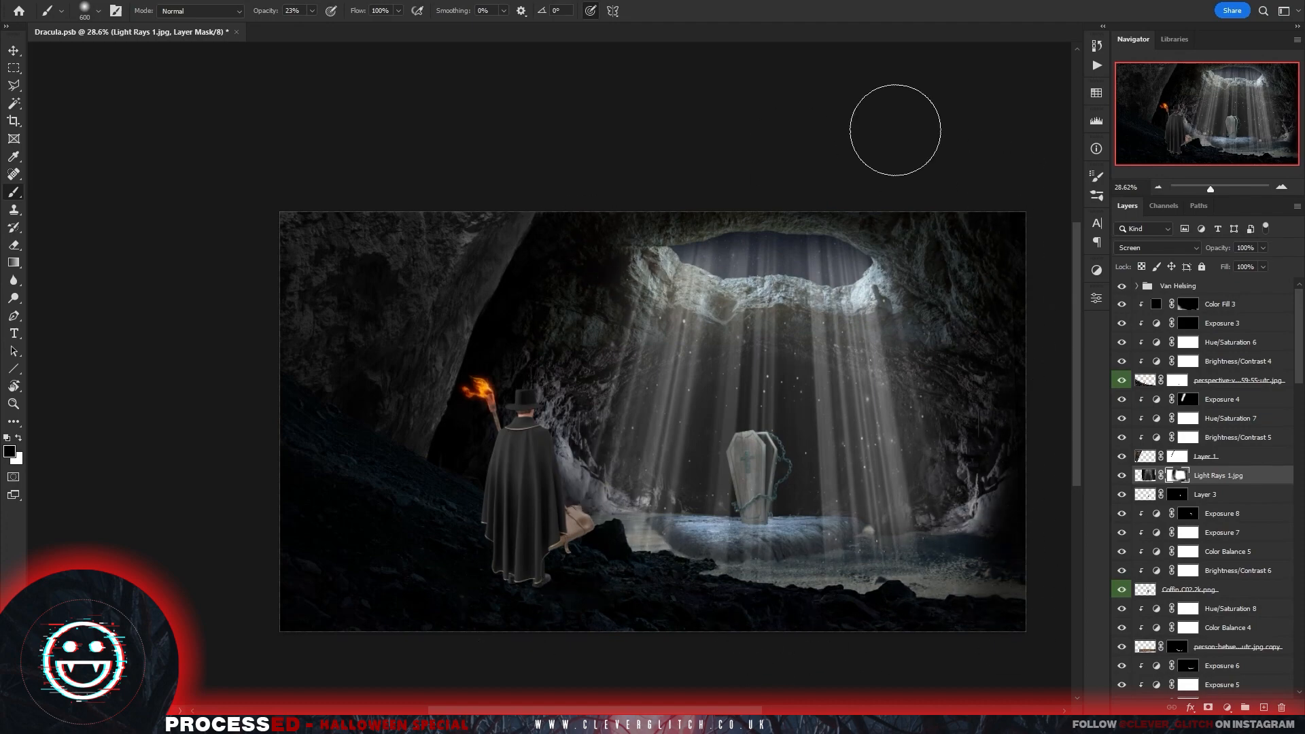
Refine the light rays mask around the cave opening's rim with a smaller brush, hiding spill on the rock and restoring the beams.
scroll(770, 214, up, 10)
key(bracketleft)
key(bracketleft)
key(bracketleft)
key(bracketleft)
key(bracketleft)
key(bracketleft)
key(bracketleft)
key(bracketleft)
key(bracketleft)
key(bracketleft)
mouse_move(380, 413)
mouse_down()
mouse_move(531, 348)
mouse_move(693, 335)
mouse_move(440, 318)
mouse_up()
key(x)
mouse_move(579, 340)
mouse_down()
mouse_move(778, 327)
mouse_move(628, 453)
mouse_move(192, 382)
mouse_move(78, 395)
mouse_up()
mouse_move(695, 446)
mouse_down()
mouse_move(560, 469)
mouse_move(655, 449)
mouse_move(679, 476)
mouse_up()
Paint white on the light rays mask with a 400 px brush to bring the beams back inside and below the cave opening.
key(bracketright)
key(bracketright)
key(bracketright)
key(bracketright)
key(bracketright)
key(bracketright)
key(bracketright)
key(bracketright)
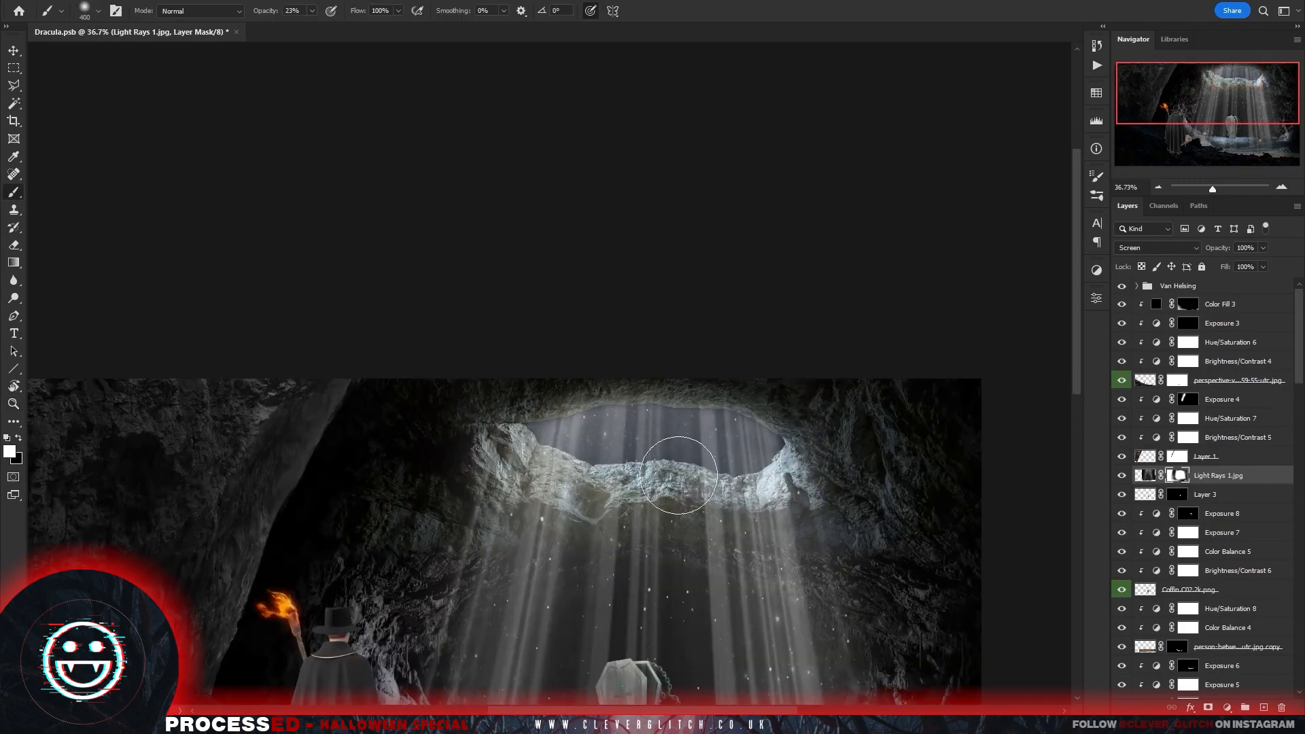
mouse_move(781, 546)
mouse_down()
mouse_move(687, 549)
mouse_move(728, 551)
mouse_up()
mouse_move(816, 680)
mouse_down()
mouse_move(721, 505)
mouse_move(674, 547)
mouse_move(494, 498)
mouse_move(498, 454)
mouse_up()
Fade the lower ends of the light rays around the slab with a much larger mask brush, keeping the beams under the opening.
key(x)
key(bracketright)
key(bracketright)
key(bracketright)
key(bracketright)
key(bracketright)
key(bracketright)
key(bracketright)
key(bracketright)
mouse_move(756, 468)
mouse_down()
mouse_move(470, 489)
mouse_move(728, 488)
mouse_up()
key(x)
mouse_move(646, 367)
mouse_down()
mouse_move(601, 354)
mouse_move(537, 371)
mouse_up()
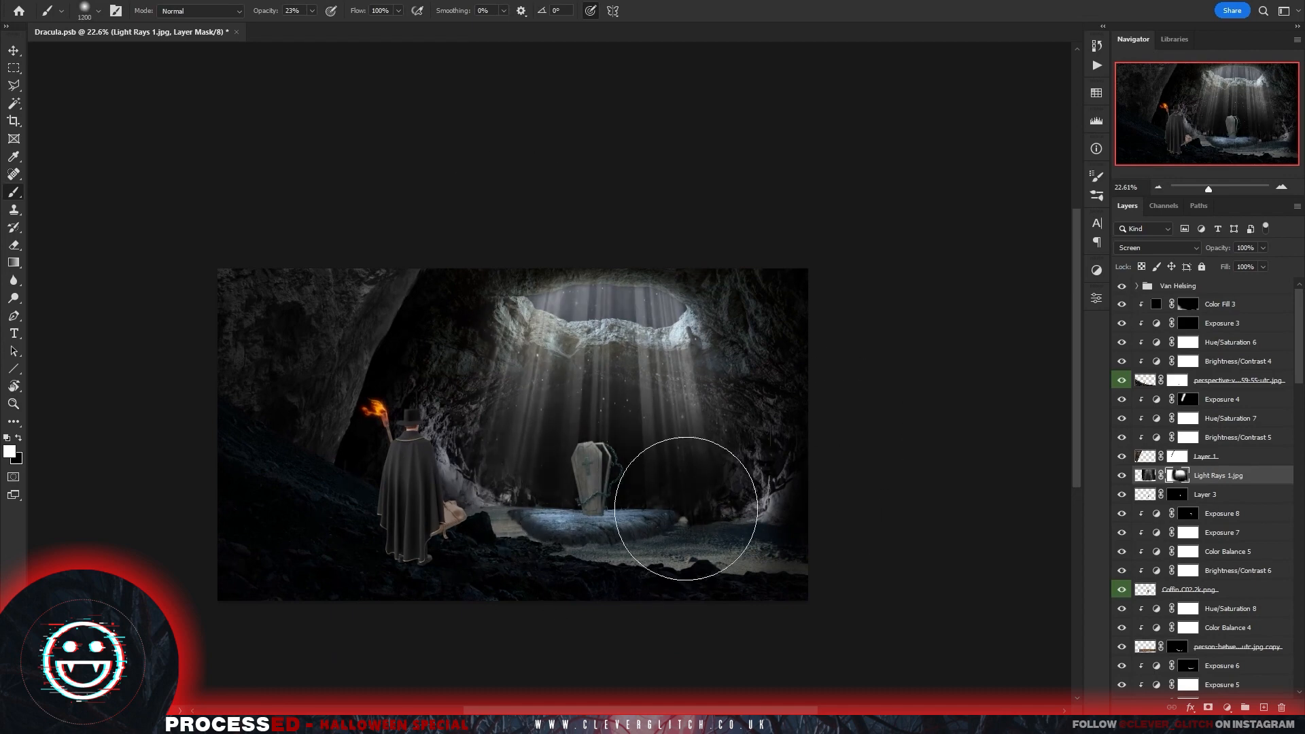
click(686, 509)
key(x)
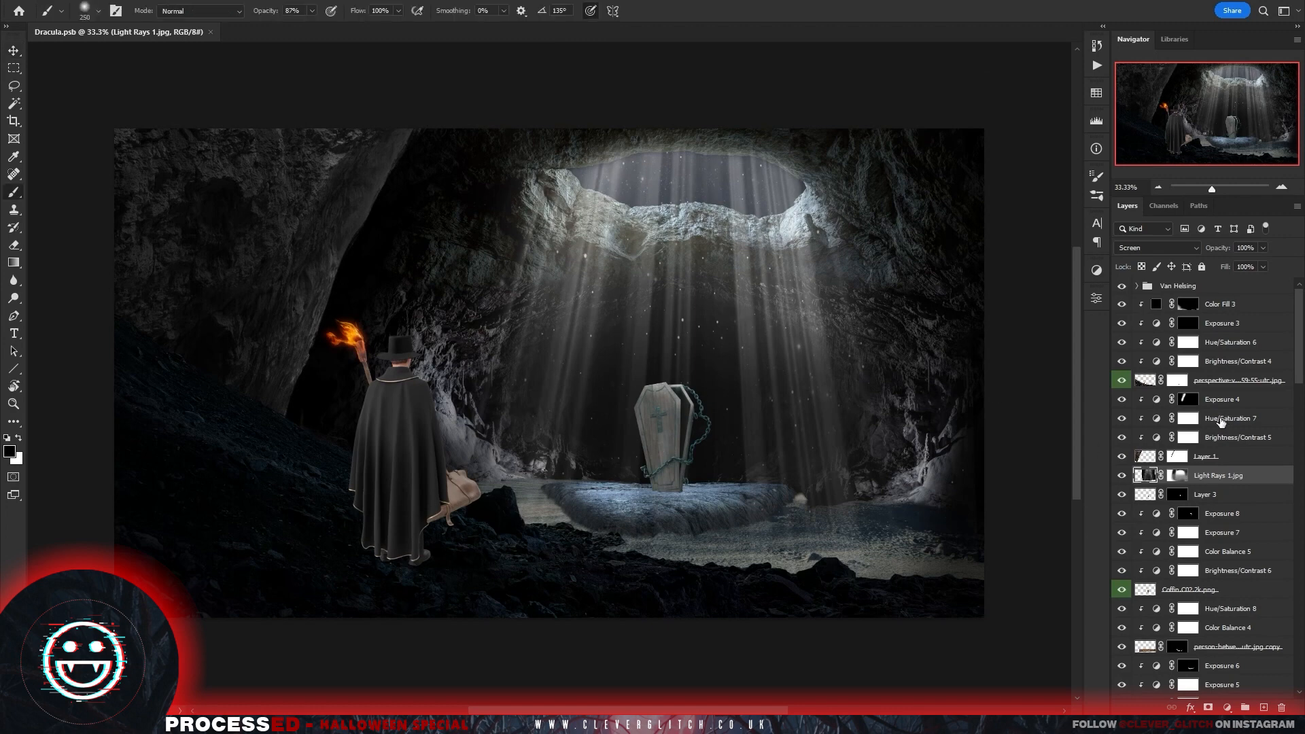
Add a clipped Exposure adjustment above Exposure 4 and set its exposure to -4.67.
double_click(1157, 399)
drag(1025, 372, 930, 375)
click(1065, 290)
click(1097, 271)
click(1030, 296)
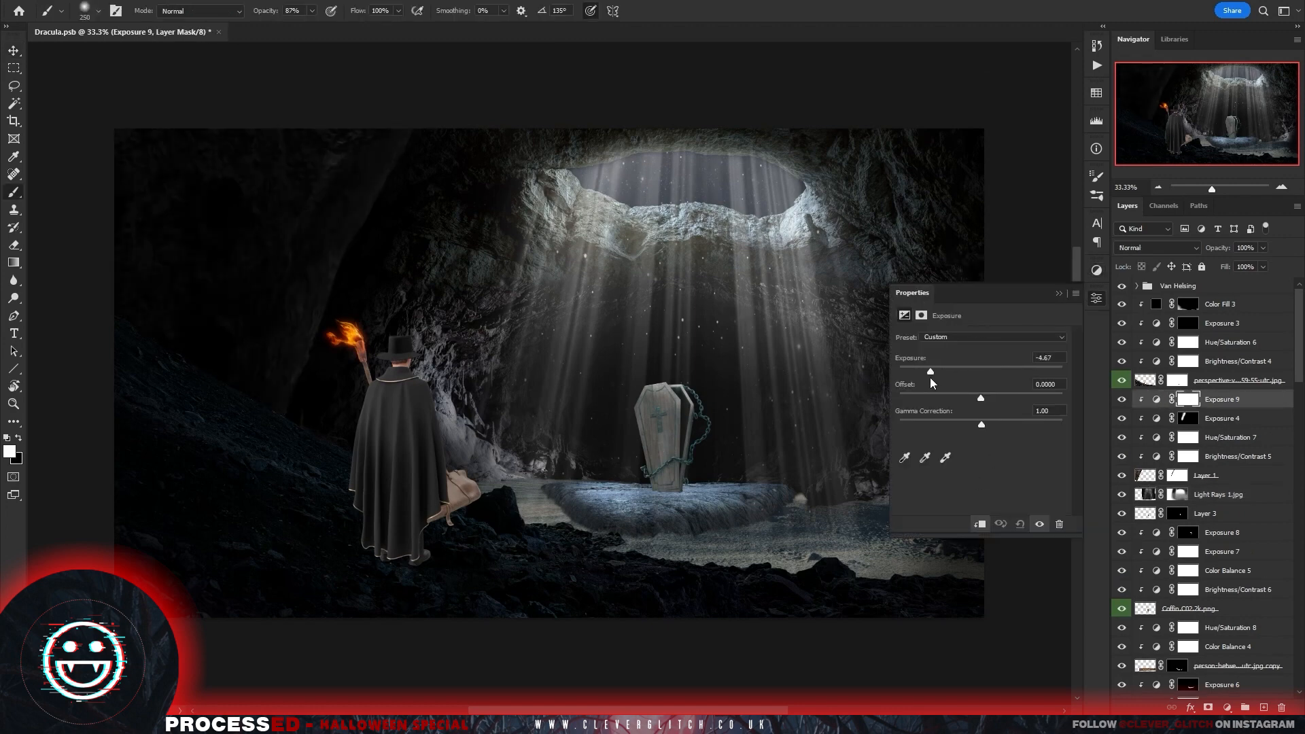
click(1065, 291)
Invert the Exposure 9 mask and paint the darkening over the cave's left wall with a 1000 px brush at 28% opacity.
key(ctrl+i)
key(bracketright)
key(bracketright)
key(bracketright)
key(bracketright)
key(bracketright)
key(bracketright)
key(bracketright)
key(bracketright)
click(312, 11)
drag(314, 31, 275, 30)
mouse_move(169, 189)
mouse_down()
mouse_move(137, 323)
mouse_move(167, 122)
mouse_move(197, 253)
mouse_move(156, 288)
mouse_move(282, 516)
mouse_move(343, 200)
mouse_move(147, 534)
mouse_move(284, 395)
mouse_move(283, 459)
mouse_move(287, 216)
mouse_move(441, 107)
mouse_move(160, 351)
mouse_up()
scroll(1302, 375, down, 1)
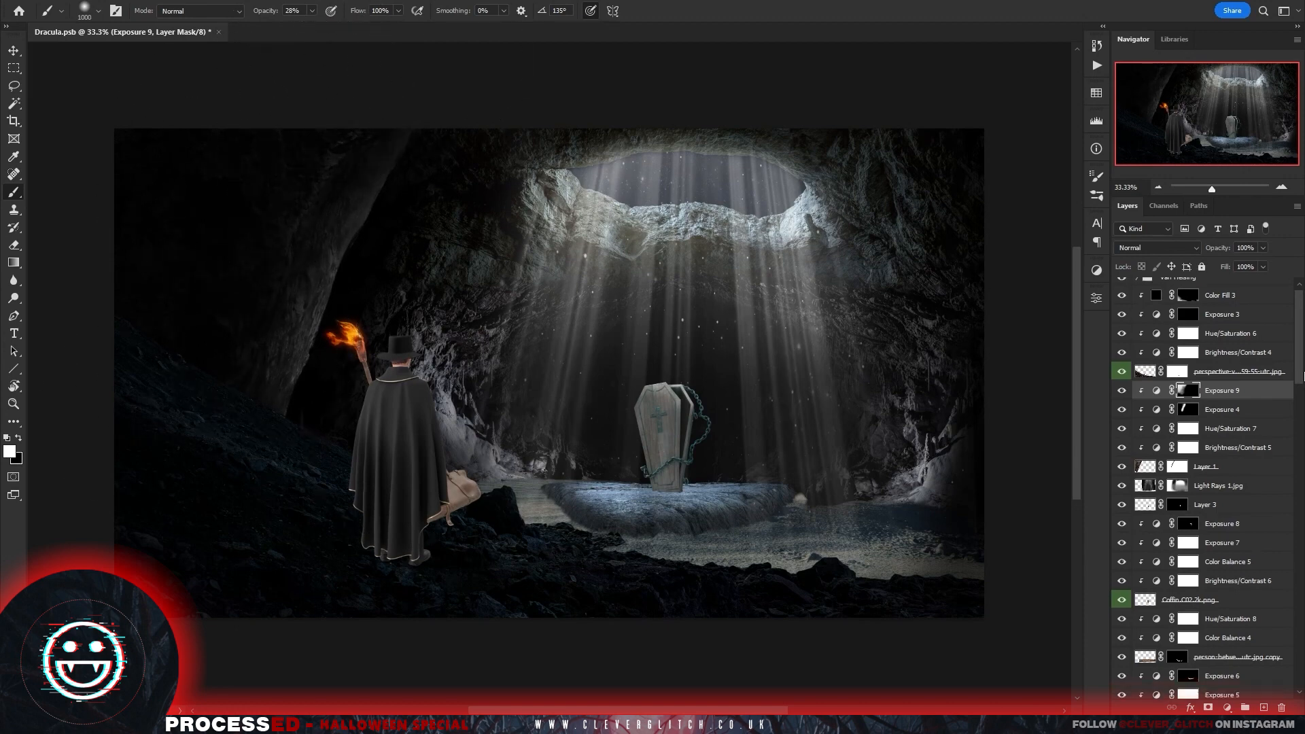
Select the Light Rays 1.jpg mask and softly fade the outer edge of the rays with black.
scroll(1290, 309, up, 1)
click(1122, 498)
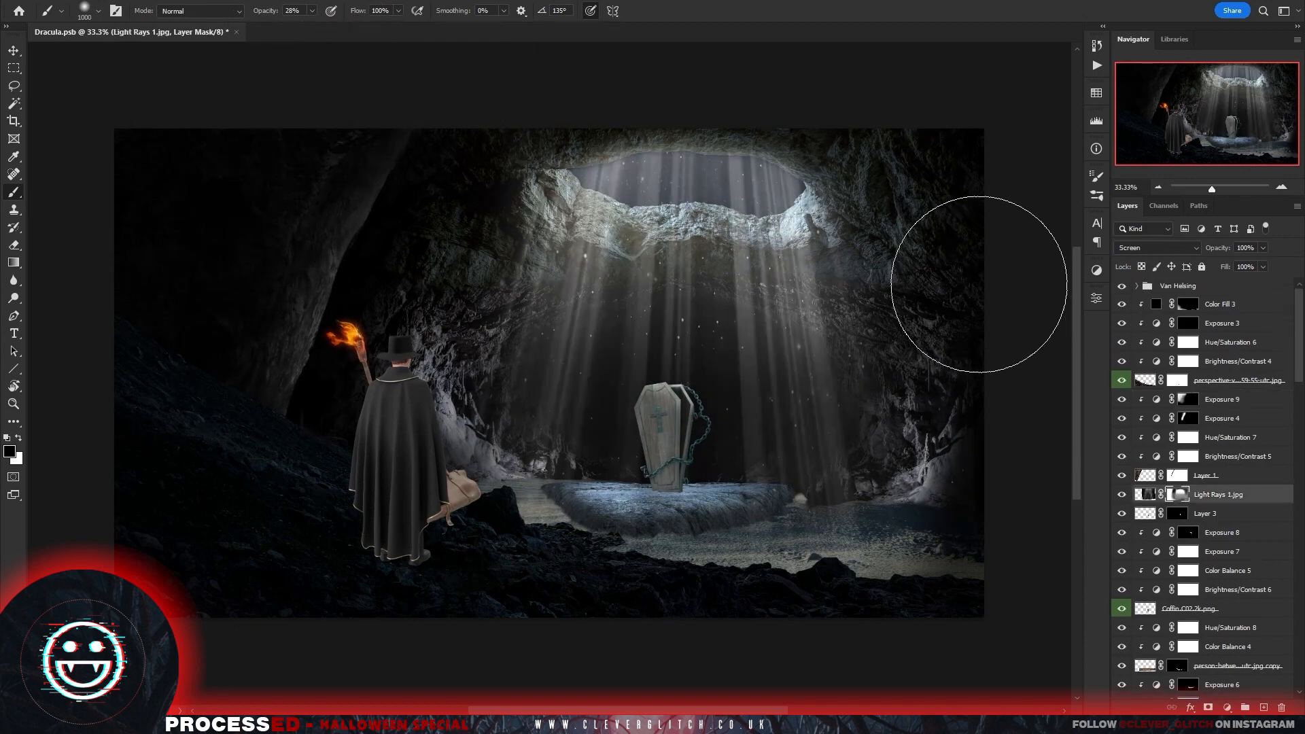
key(x)
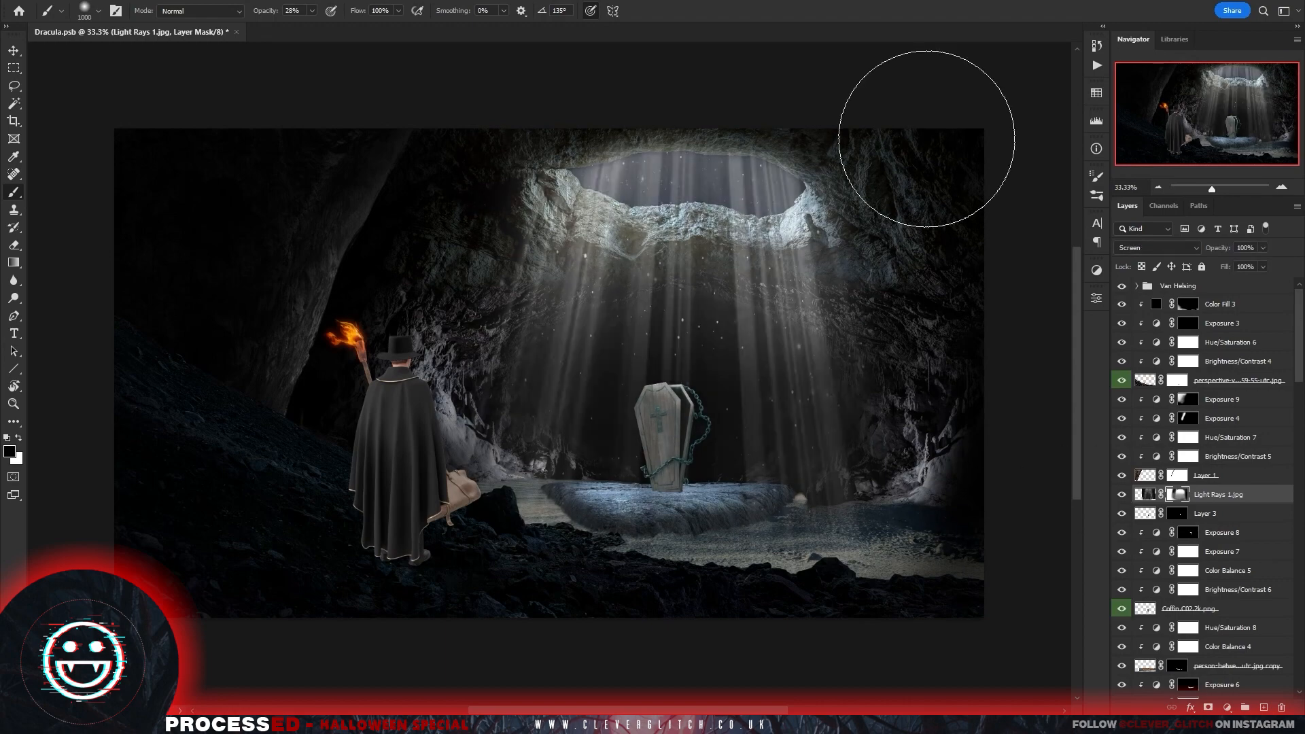
Add a clipped darkening Exposure above Hue/Saturation 8 on the water layer, invert its mask and darken the shore's right end.
scroll(1155, 476, down, 10)
click(1122, 535)
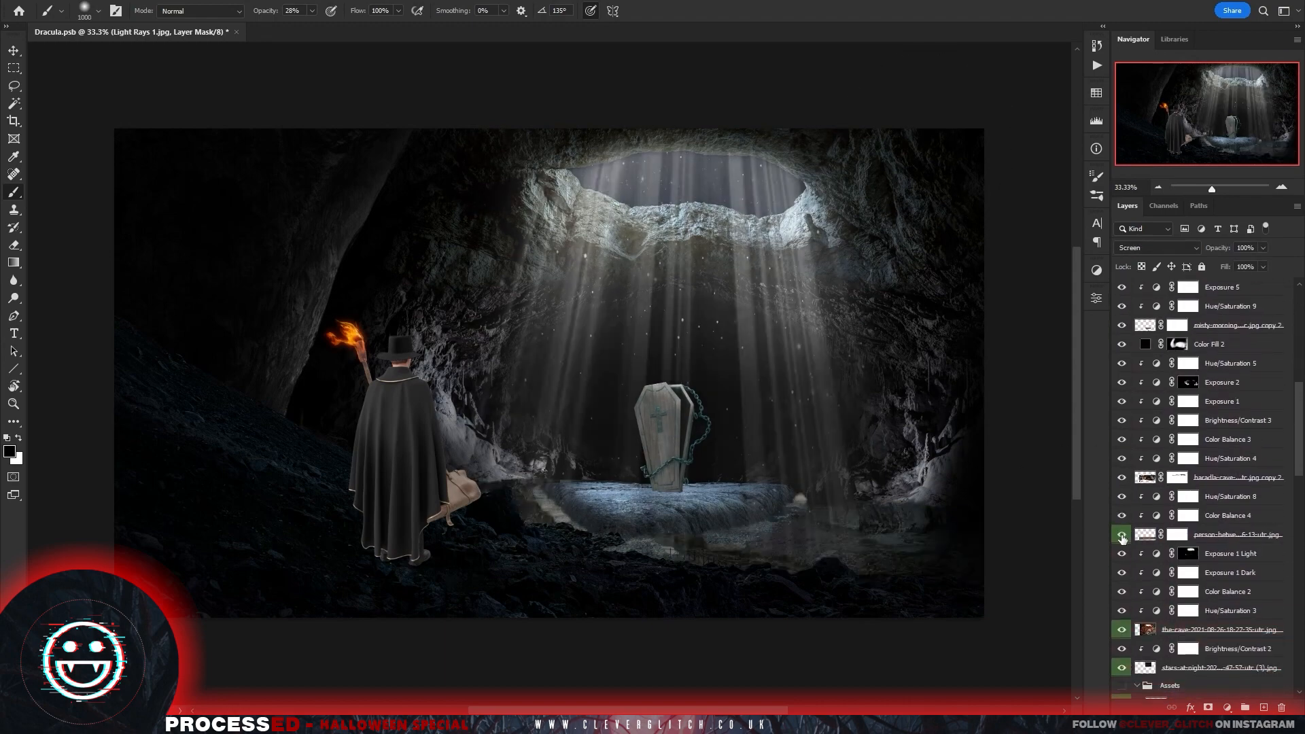
click(1230, 497)
click(1096, 270)
click(1031, 295)
drag(978, 372, 930, 373)
click(1097, 297)
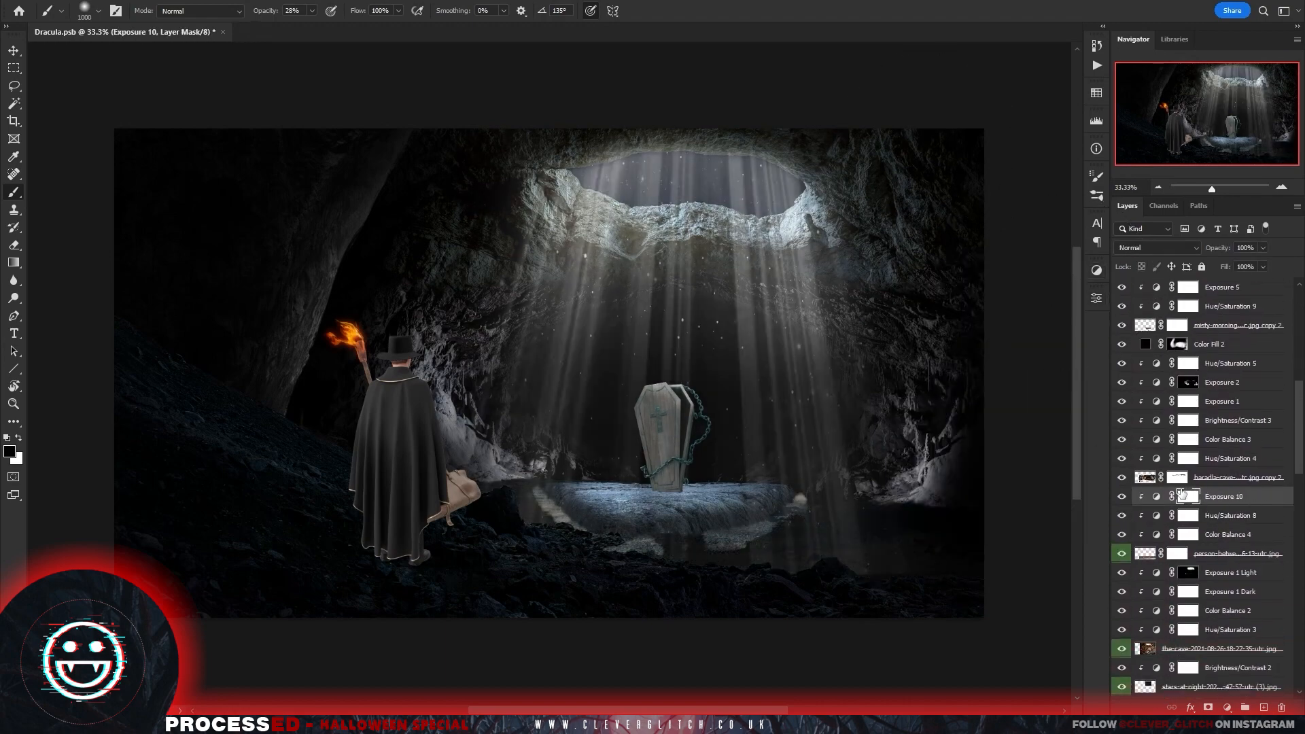
key(ctrl+i)
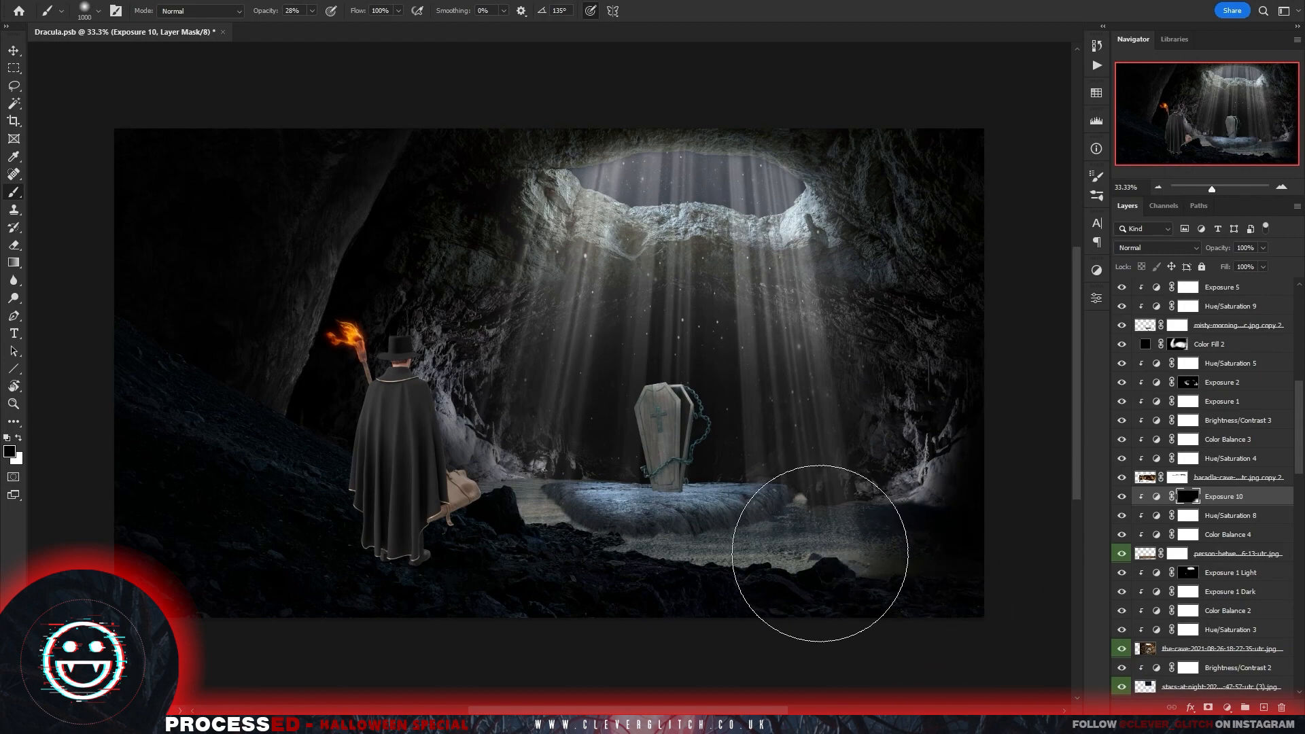
Add a clipped Exposure adjustment above Exposure 6 on the slab layer and lower its exposure to -3.78.
scroll(1203, 476, up, 5)
click(1218, 494)
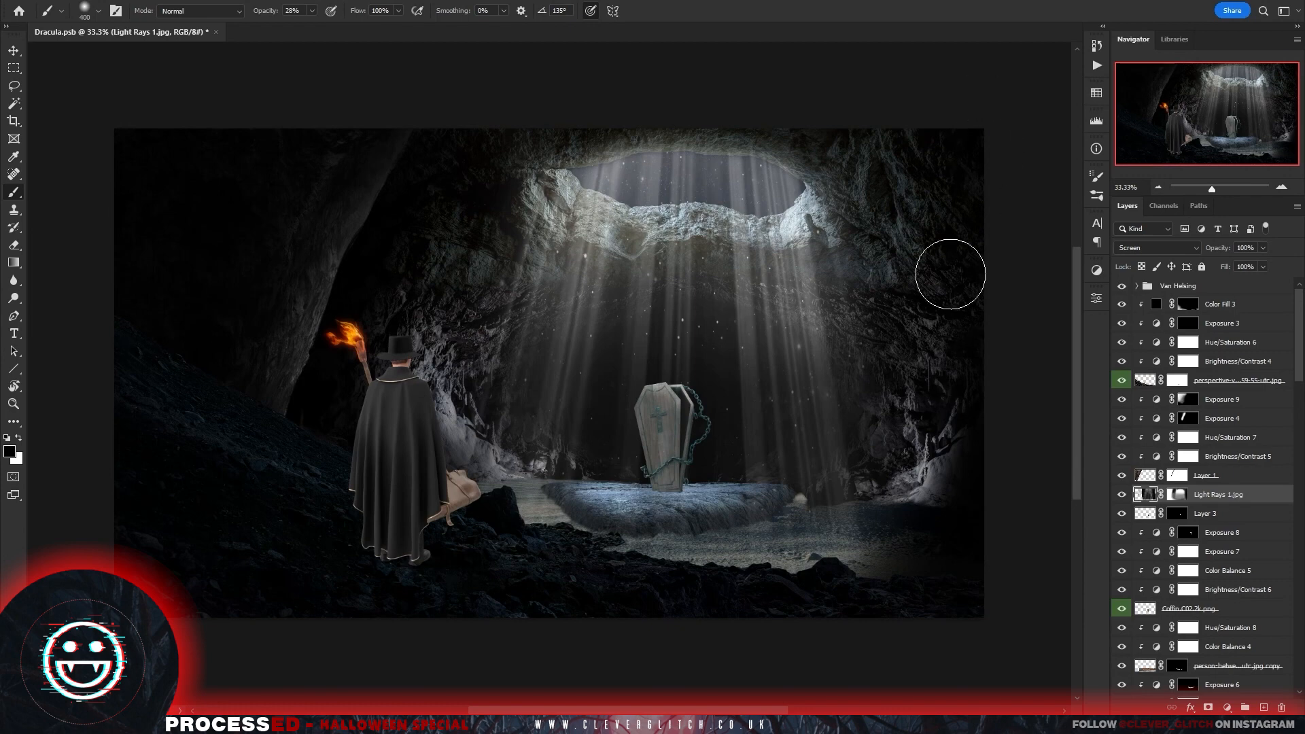
scroll(1229, 405, down, 4)
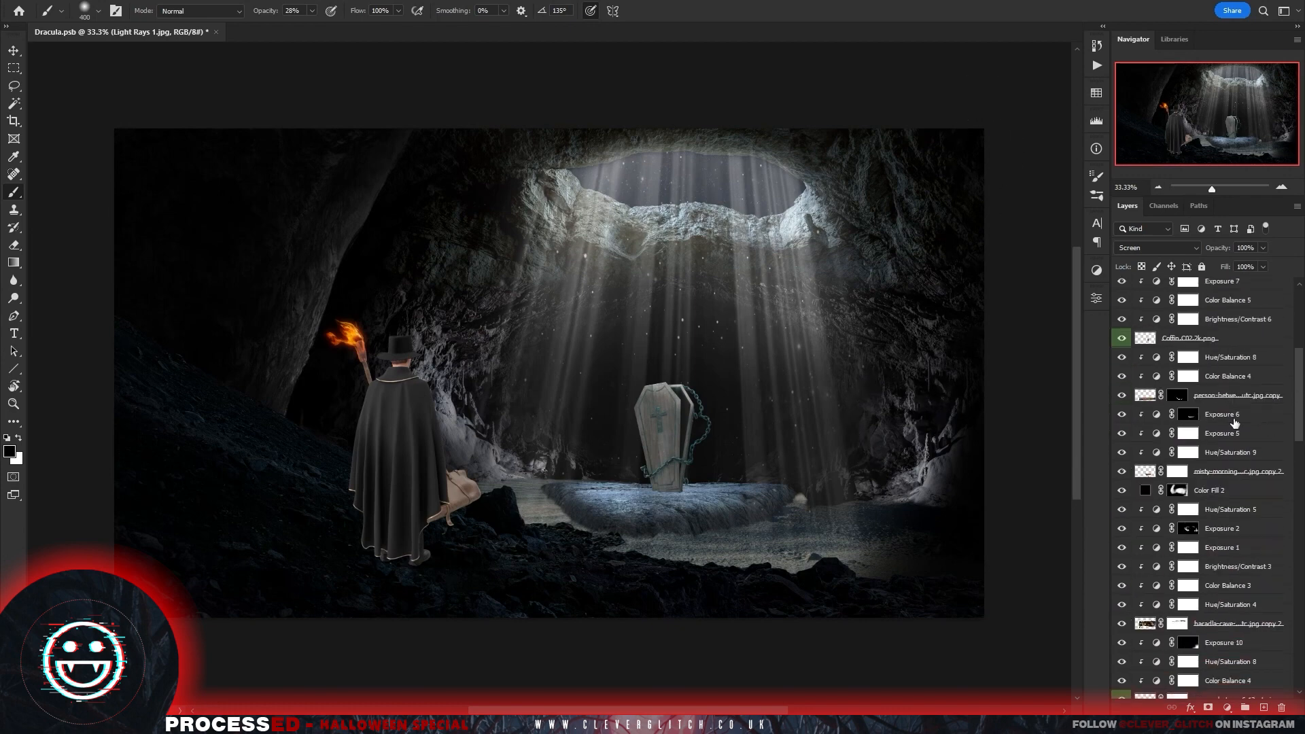
click(1232, 416)
click(1096, 271)
click(1049, 295)
key(Delete)
click(1096, 271)
click(1029, 295)
key(ctrl+alt+g)
drag(981, 372, 933, 373)
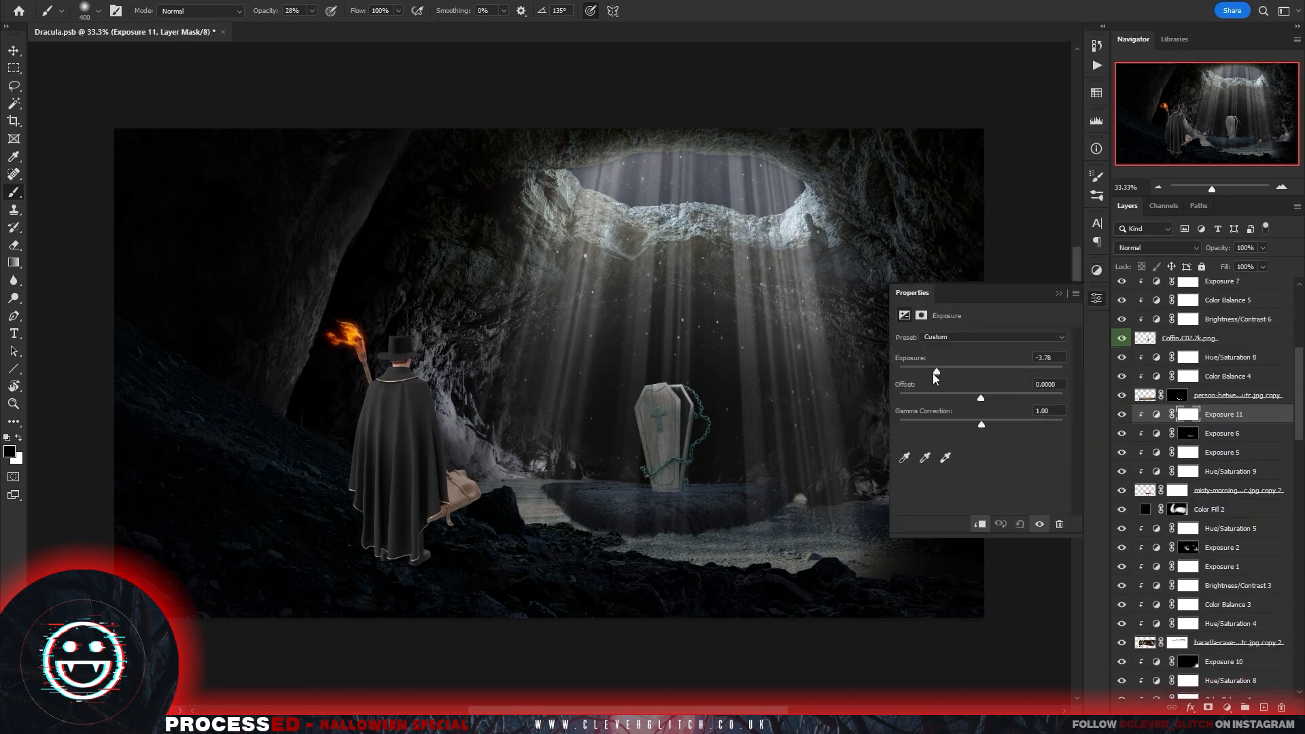
click(1097, 298)
Invert the Exposure 11 mask and paint the coffin's shadow onto the slab around its base, correcting the edges with a smaller brush.
key(ctrl+i)
drag(690, 509, 762, 514)
key(x)
mouse_move(673, 449)
mouse_down()
mouse_move(562, 447)
mouse_move(679, 446)
mouse_up()
mouse_move(726, 512)
mouse_down()
mouse_move(662, 509)
mouse_move(833, 488)
mouse_up()
key(bracketleft)
key(bracketleft)
key(bracketleft)
key(bracketleft)
key(bracketleft)
key(bracketleft)
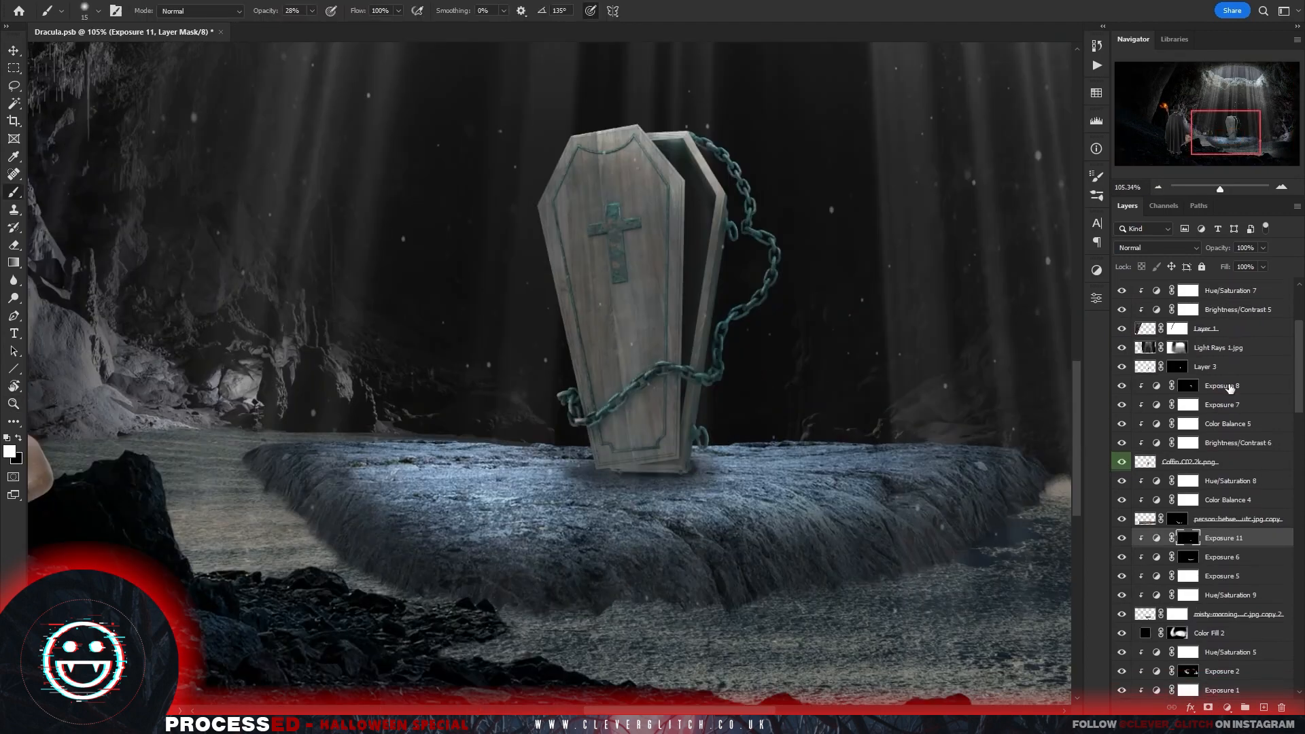
Add a darkening Exposure adjustment clipped to the coffin above Exposure 8, invert its mask and paint shading over the coffin's body and base.
click(1096, 298)
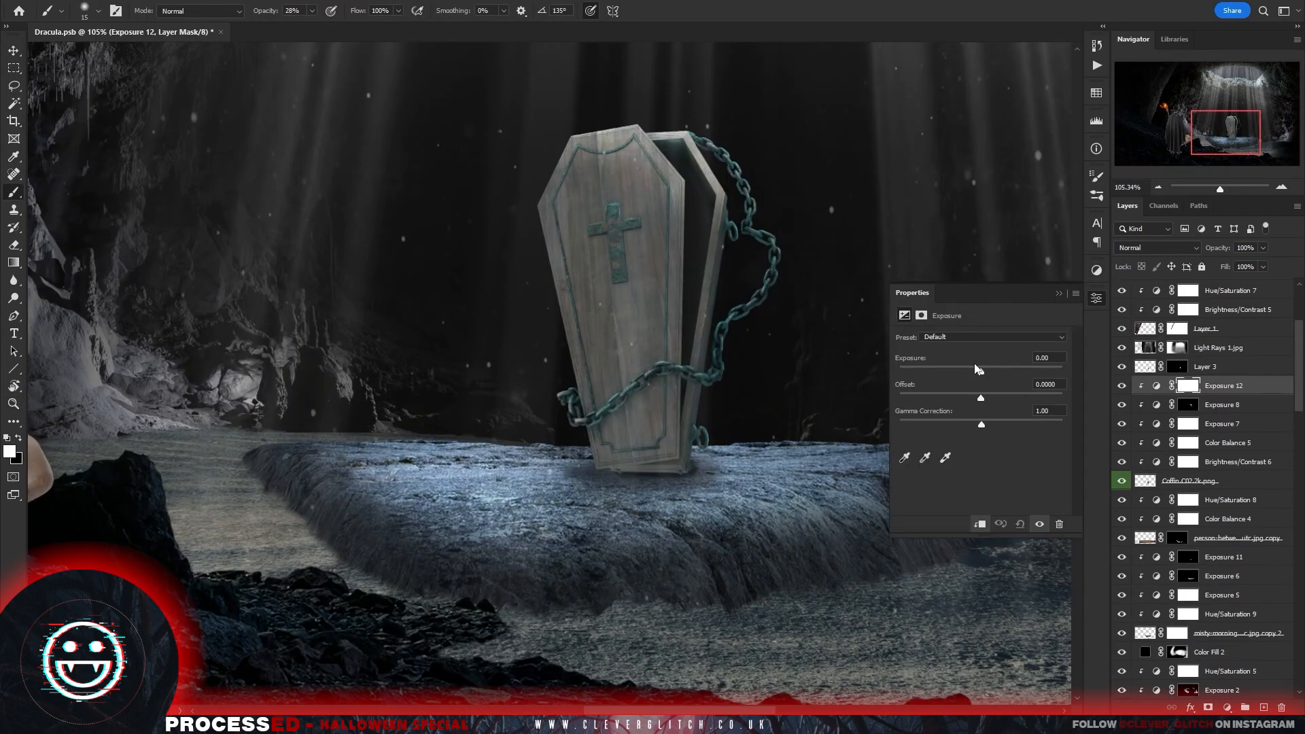
drag(975, 369, 922, 370)
click(1096, 297)
key(ctrl+i)
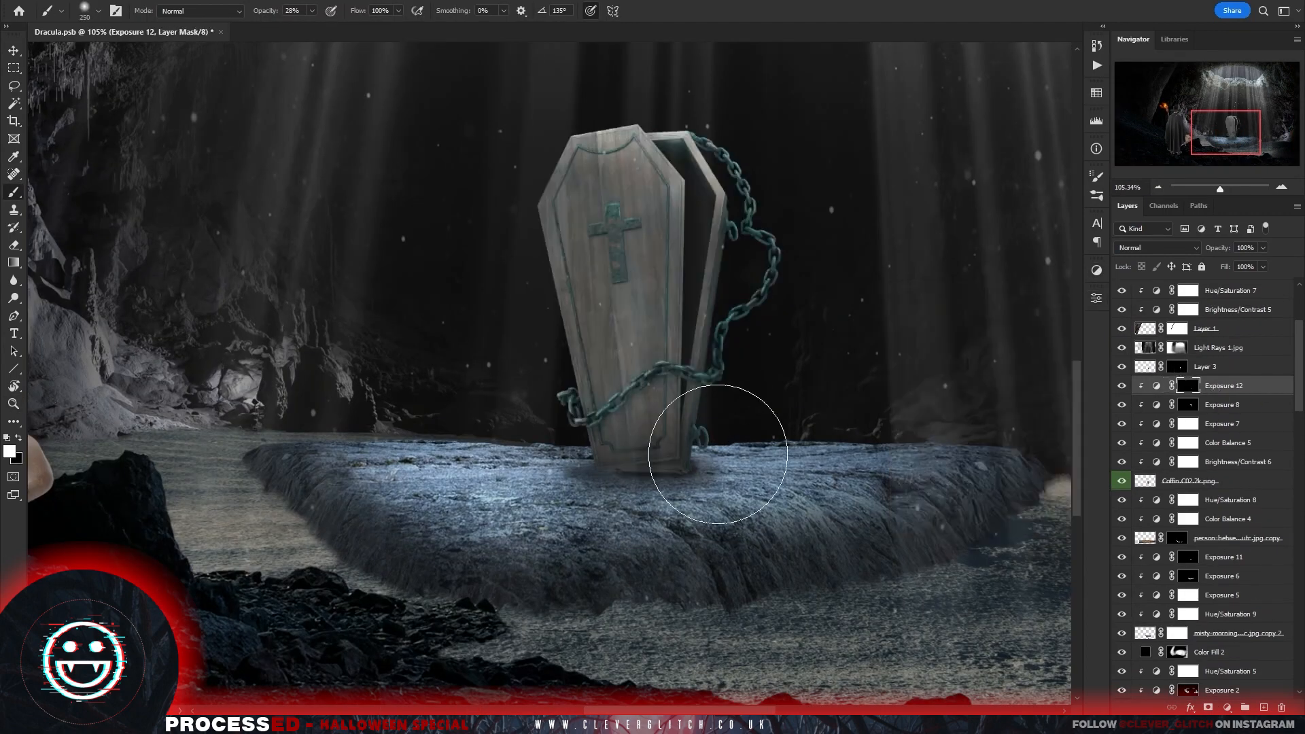
mouse_move(718, 454)
mouse_down()
mouse_move(565, 329)
mouse_move(614, 335)
mouse_up()
scroll(764, 481, down, 8)
drag(760, 487, 737, 408)
scroll(760, 490, up, 5)
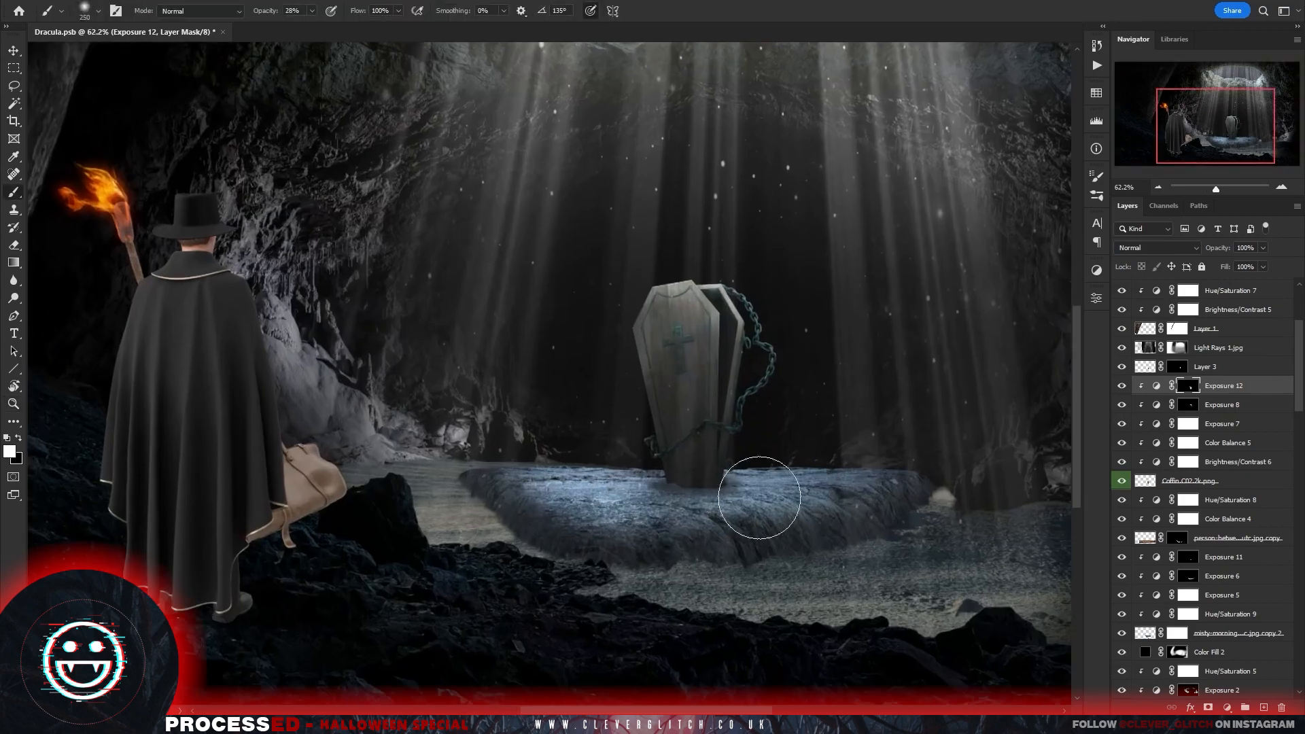
Extend the coffin's shadow across the slab on the Exposure 11 mask, alternating black and white to shape it.
click(1188, 556)
scroll(680, 465, down, 5)
scroll(680, 462, up, 5)
key(x)
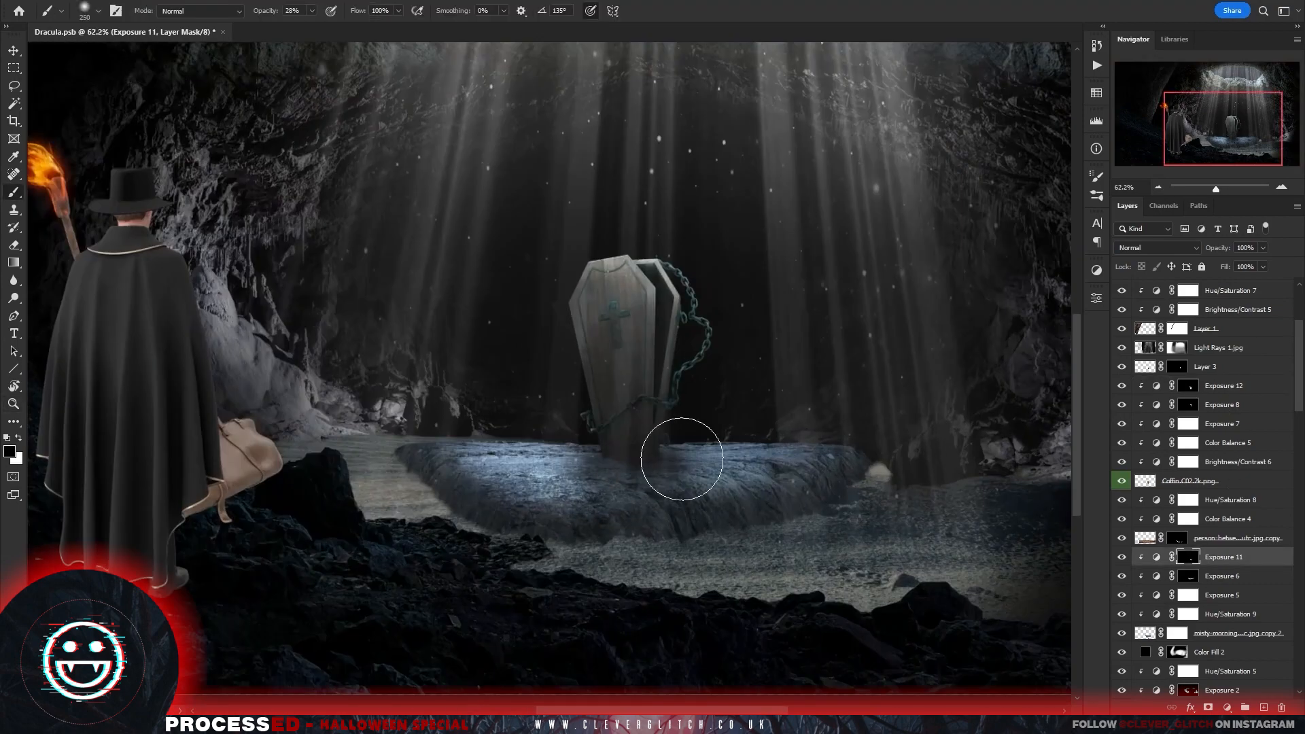
key(x)
drag(626, 471, 709, 478)
key(x)
drag(606, 472, 623, 463)
key(x)
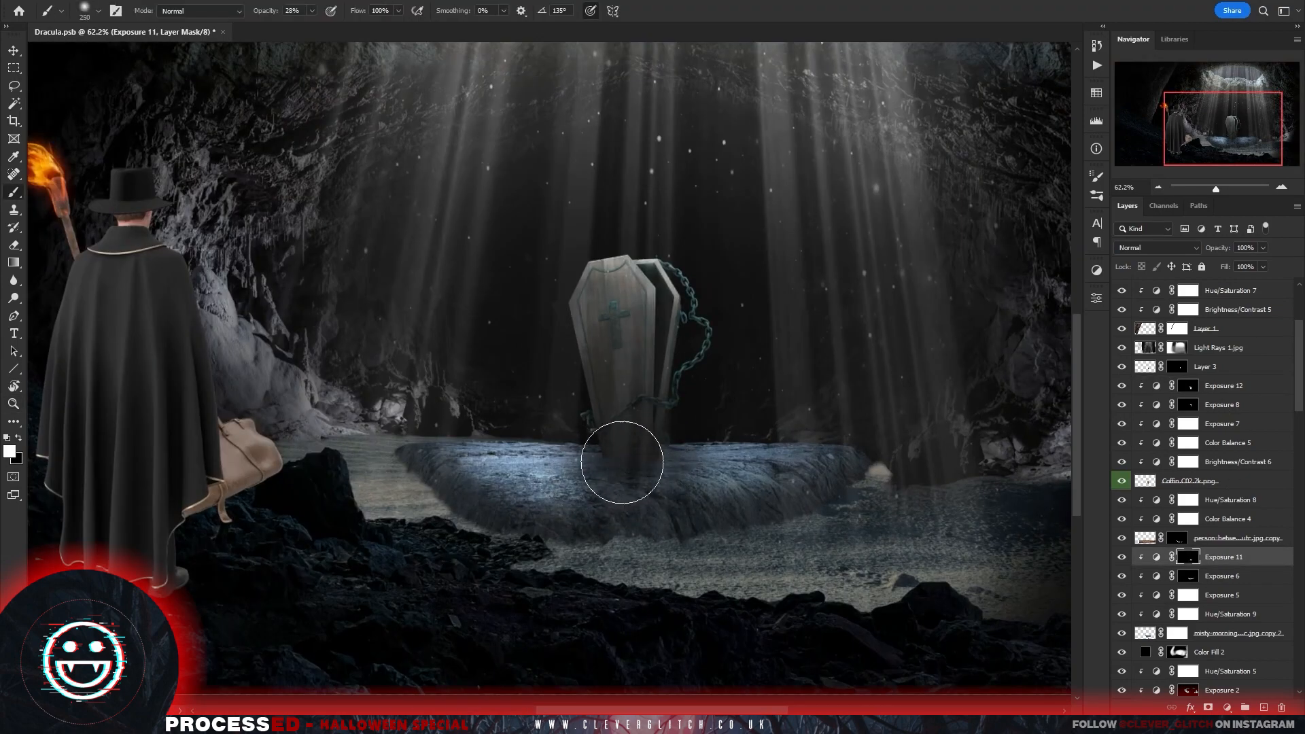
Refine the contact shadow at the coffin's foot on the Exposure 11 mask with a 25 px brush.
key(z)
scroll(761, 483, down, 5)
scroll(760, 495, up, 10)
key(b)
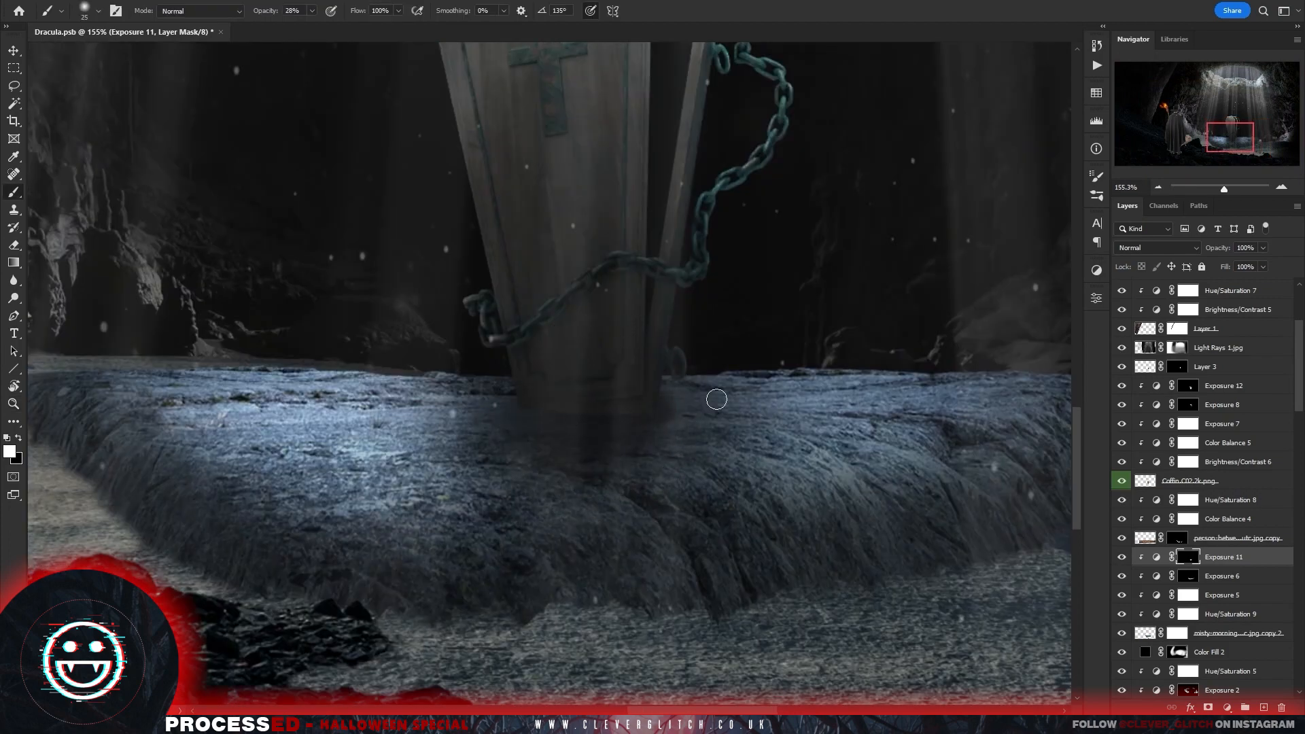
scroll(717, 399, down, 6)
Lower the opacity of the Light Rays 1.jpg layer to make the beams subtler.
click(1258, 352)
drag(1264, 248, 1241, 267)
drag(414, 374, 510, 408)
Add a clipped Exposure adjustment above Exposure 9 and raise its exposure to brighten the cave wall.
scroll(1203, 367, up, 3)
click(1205, 360)
click(1097, 270)
click(1046, 279)
key(ctrl+alt+g)
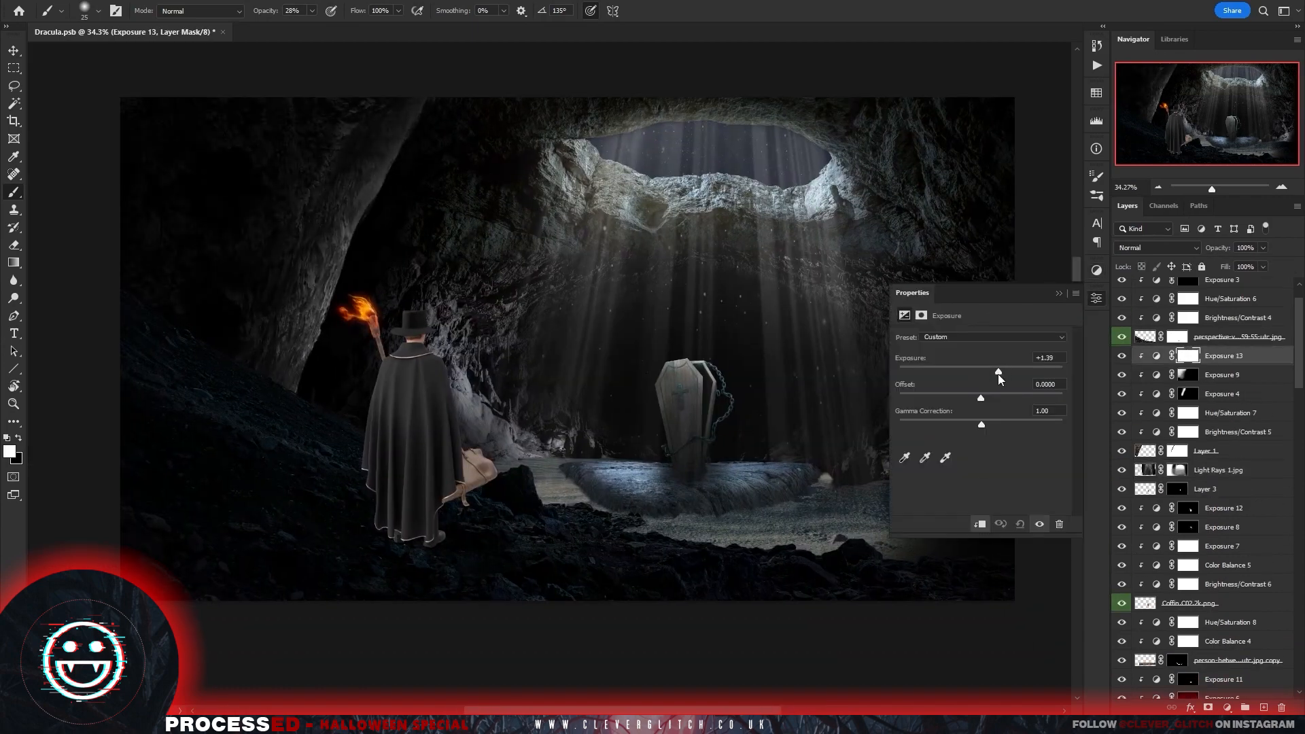
Paint moonlit highlights at 14% opacity on the Exposure 3 mask over the rocks beside the leather bag and along the near shoreline.
scroll(1183, 329, up, 2)
click(1183, 328)
shift+click(1184, 328)
shift+click(1184, 328)
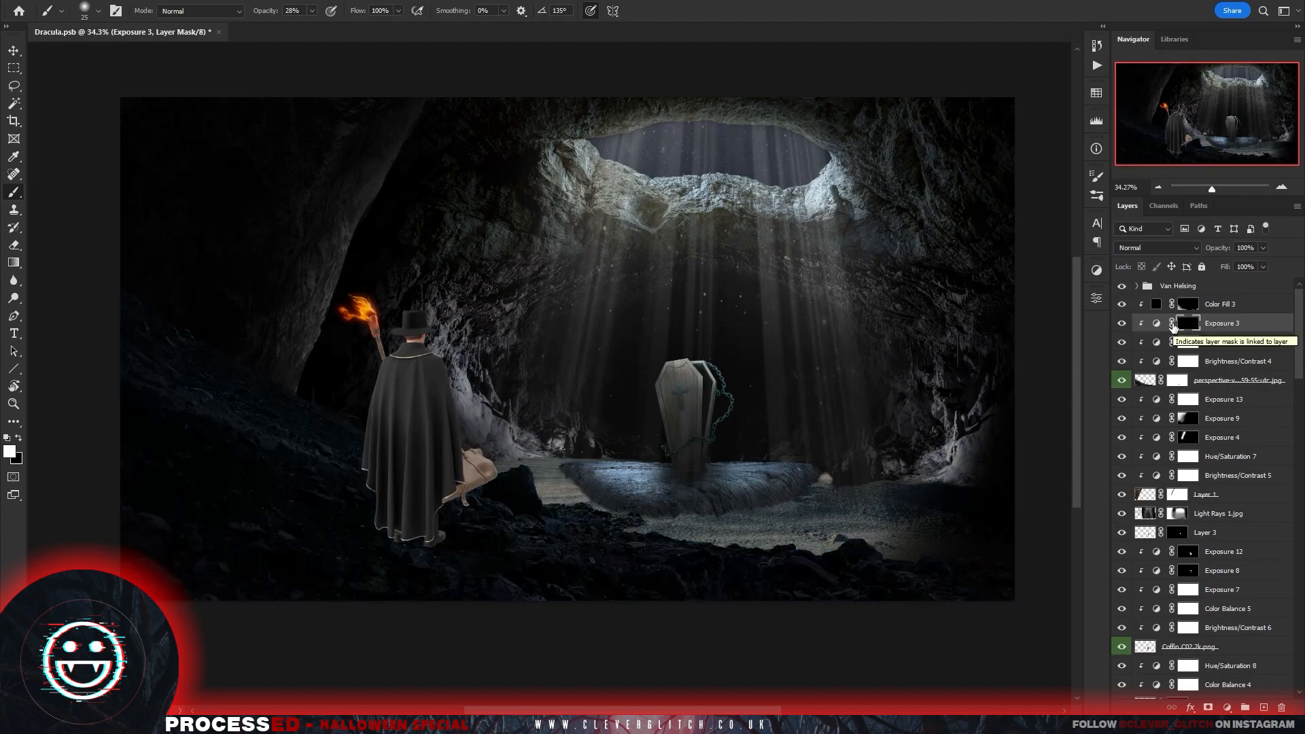
scroll(567, 504, up, 7)
key(bracketright)
drag(375, 335, 486, 469)
drag(245, 480, 367, 520)
drag(513, 500, 739, 507)
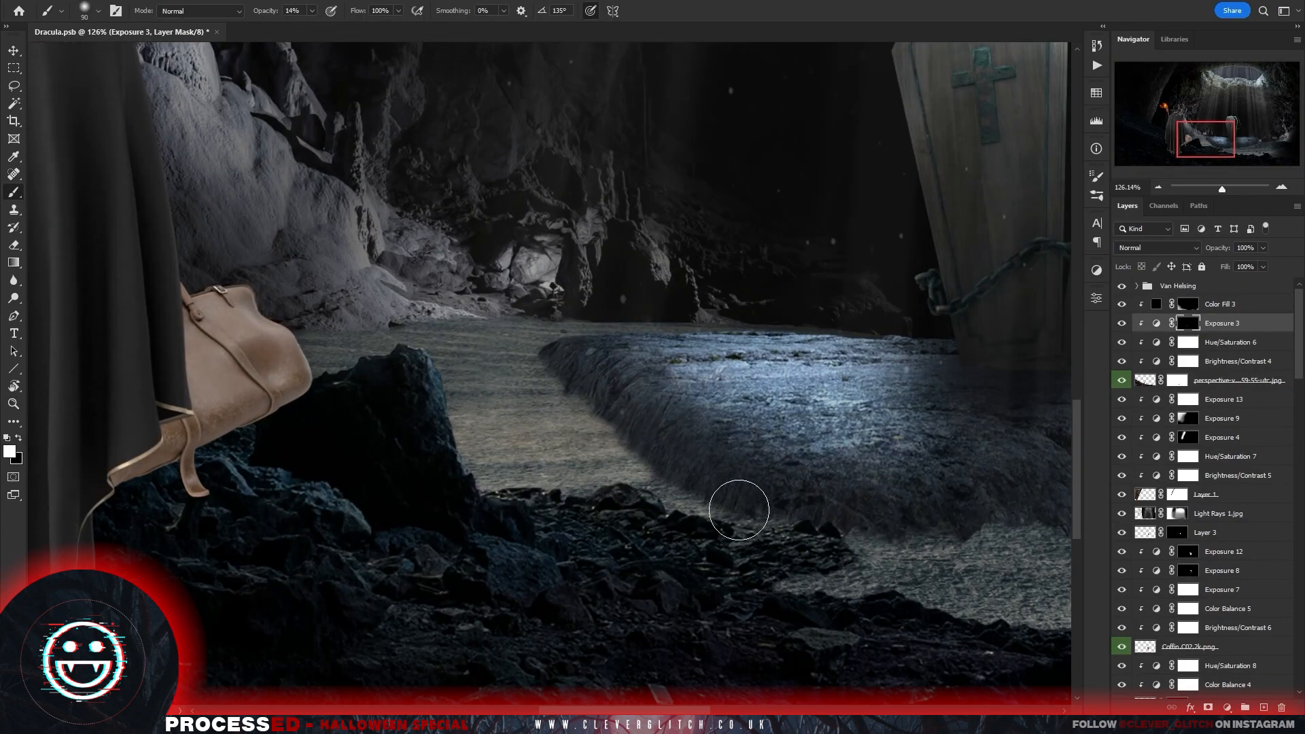
drag(584, 564, 524, 589)
drag(803, 581, 617, 518)
mouse_move(1047, 632)
mouse_down()
mouse_move(757, 565)
mouse_move(443, 527)
mouse_up()
Continue the Exposure 3 highlights across the foreground rocks between the caped figure and the water's far right shore.
drag(982, 504, 999, 440)
drag(248, 413, 755, 445)
drag(326, 353, 673, 433)
drag(271, 303, 843, 537)
drag(292, 252, 719, 434)
mouse_move(789, 546)
mouse_down()
mouse_move(746, 522)
mouse_move(843, 537)
mouse_up()
drag(911, 626, 382, 533)
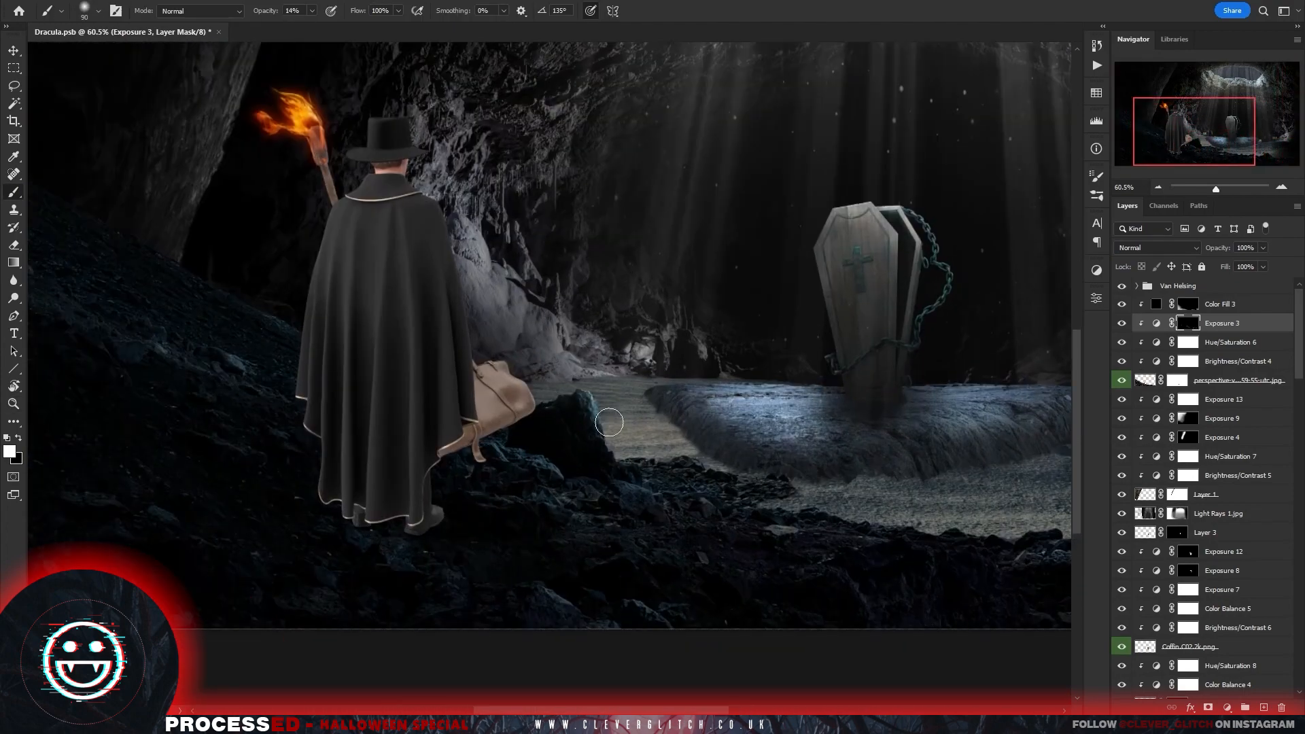
drag(981, 564, 770, 522)
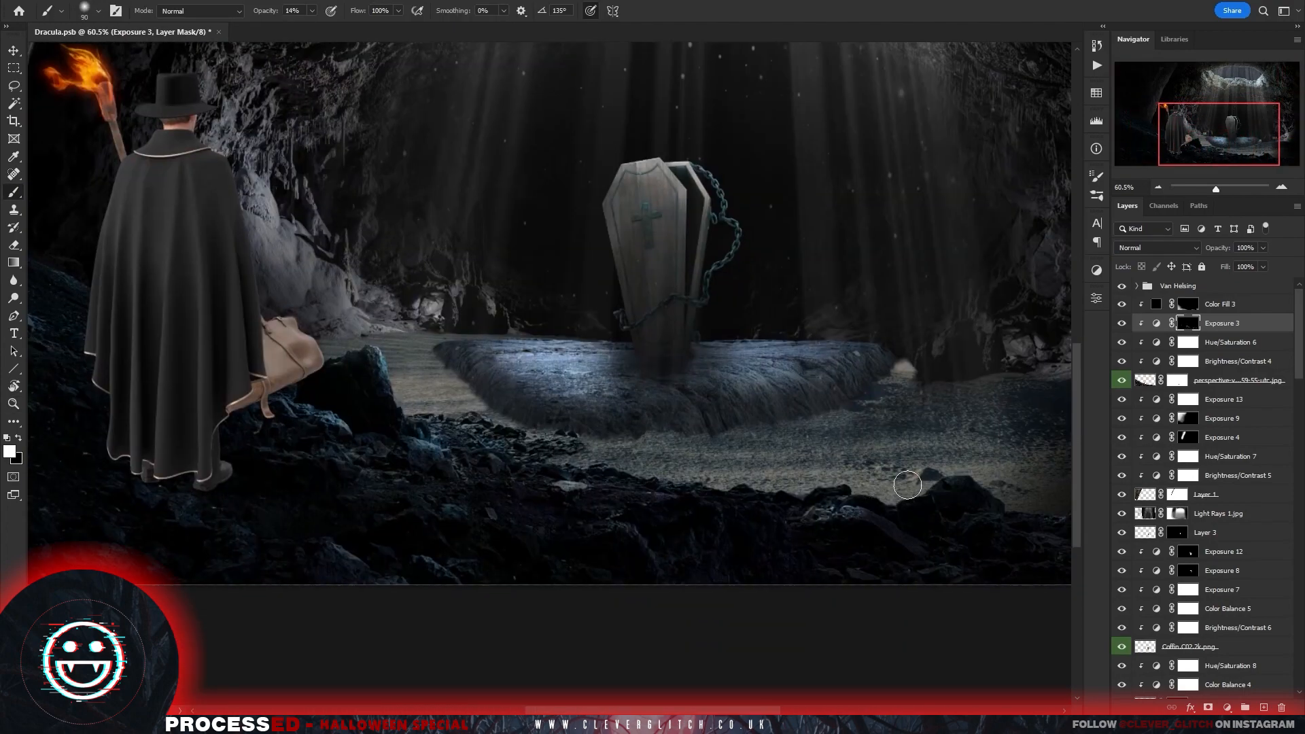
Soften the Exposure 3 highlights on the right foreground rocks with black and touch up the remaining rock edges.
key(x)
drag(959, 493, 988, 492)
drag(1047, 497, 818, 450)
drag(176, 306, 538, 358)
drag(774, 550, 742, 534)
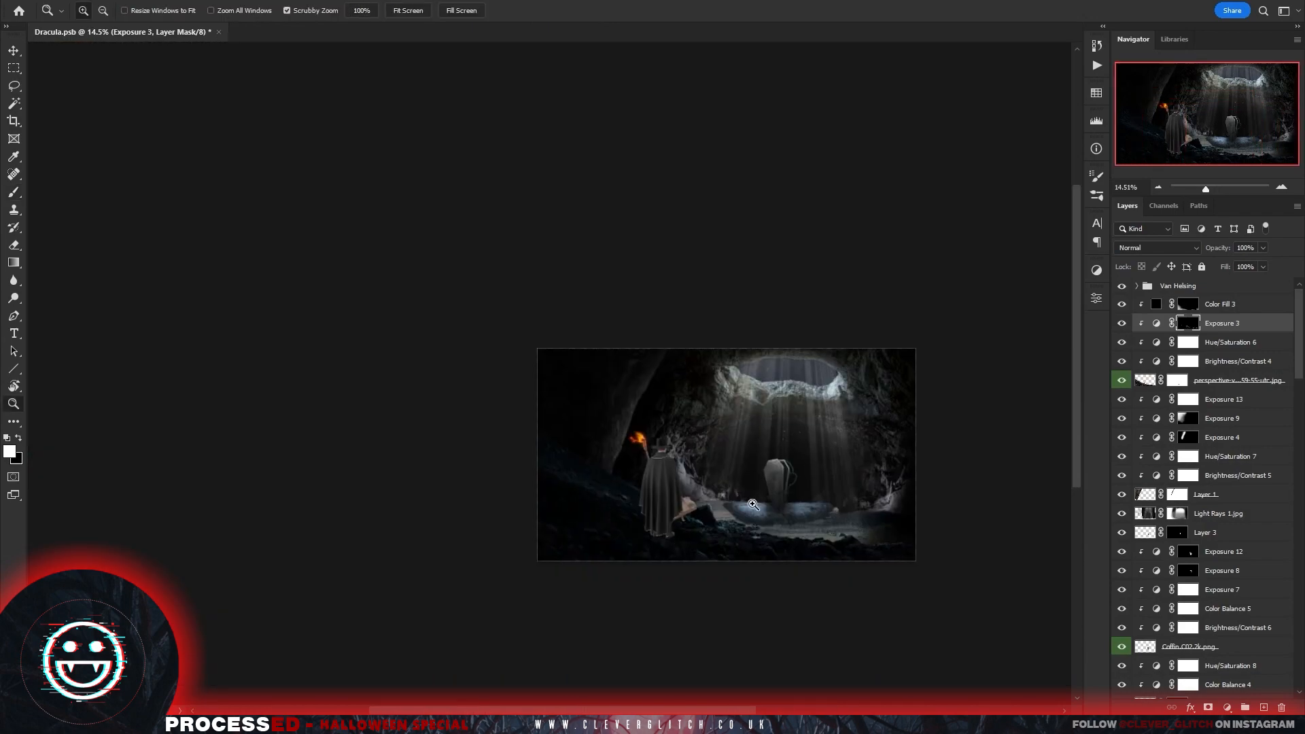
Add two clipped Exposure adjustments above the Black Gothic Chasuble layer in the Van Helsing group, raising the exposure to brighten the cape.
drag(689, 493, 724, 486)
click(1137, 286)
click(1217, 324)
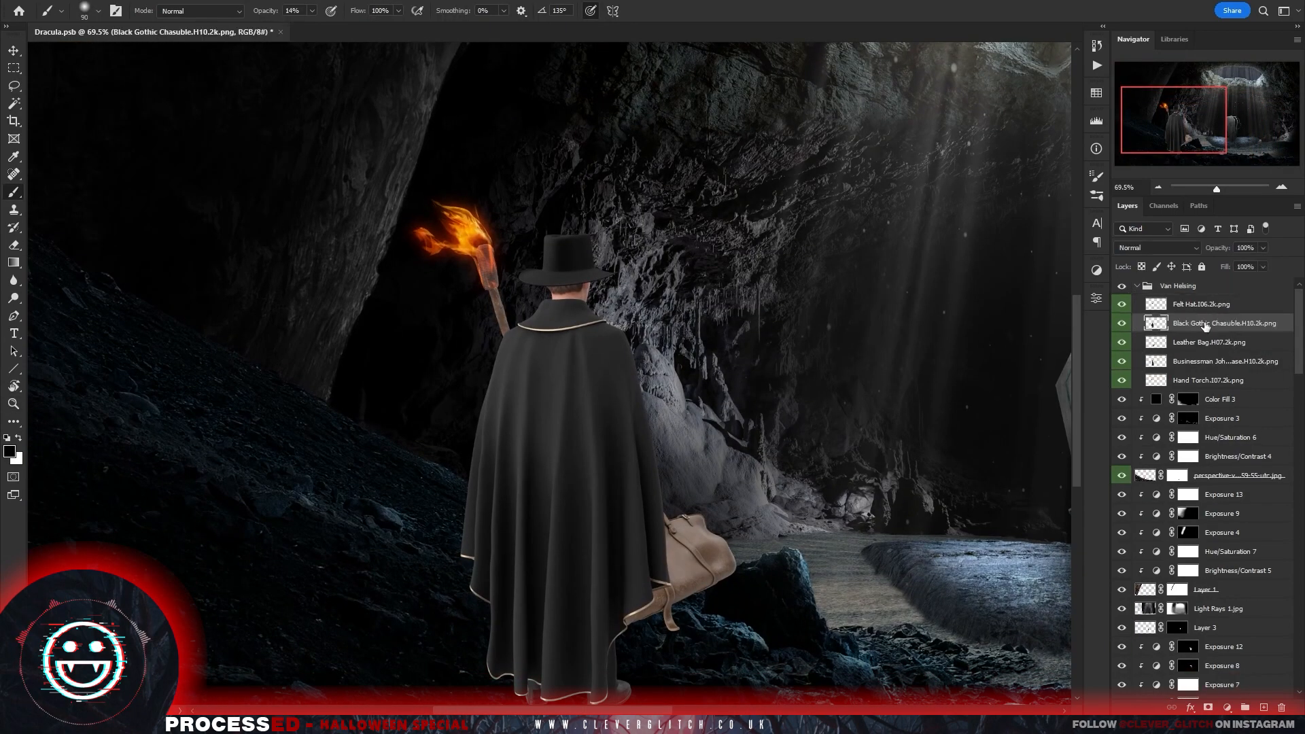
click(1097, 271)
click(1029, 297)
drag(981, 371, 1037, 374)
click(1059, 296)
click(1097, 272)
click(1029, 296)
click(1059, 295)
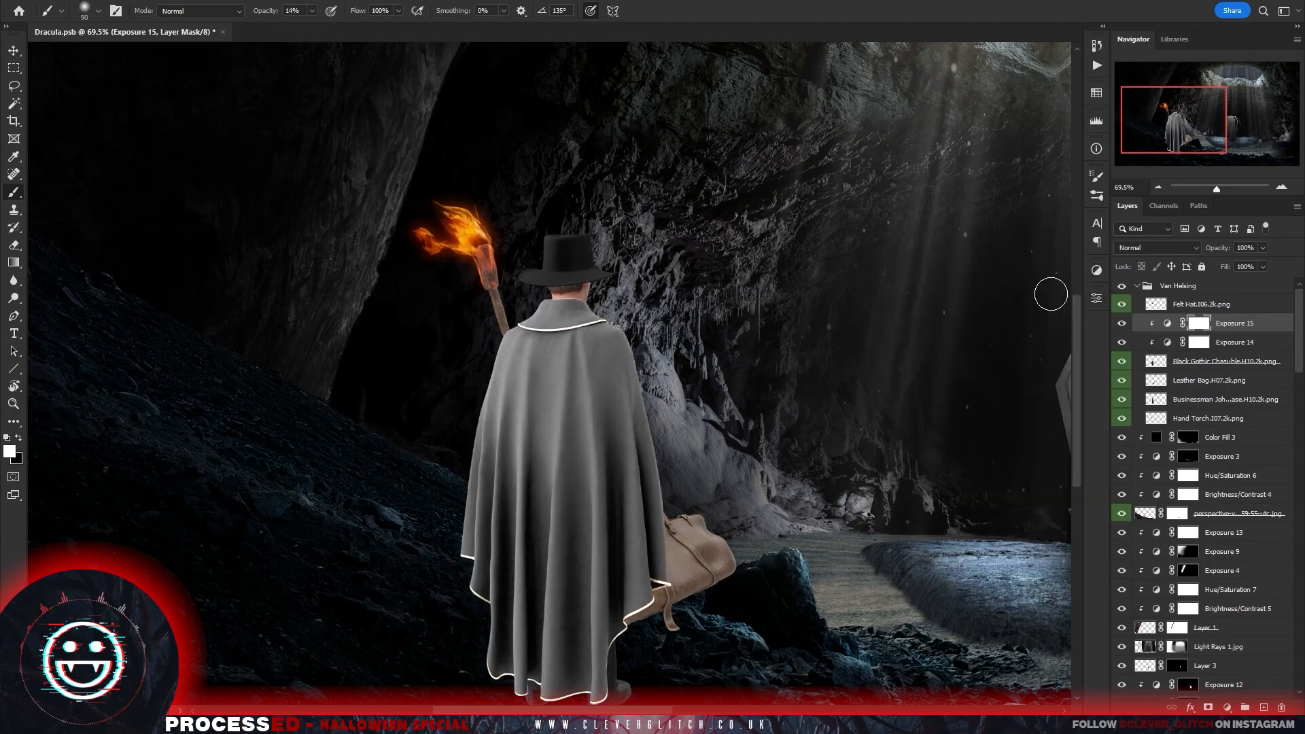
Invert the masks of Exposure 15 and Exposure 14 to black.
key(ctrl+i)
click(1199, 343)
key(ctrl+i)
click(1217, 361)
click(1096, 271)
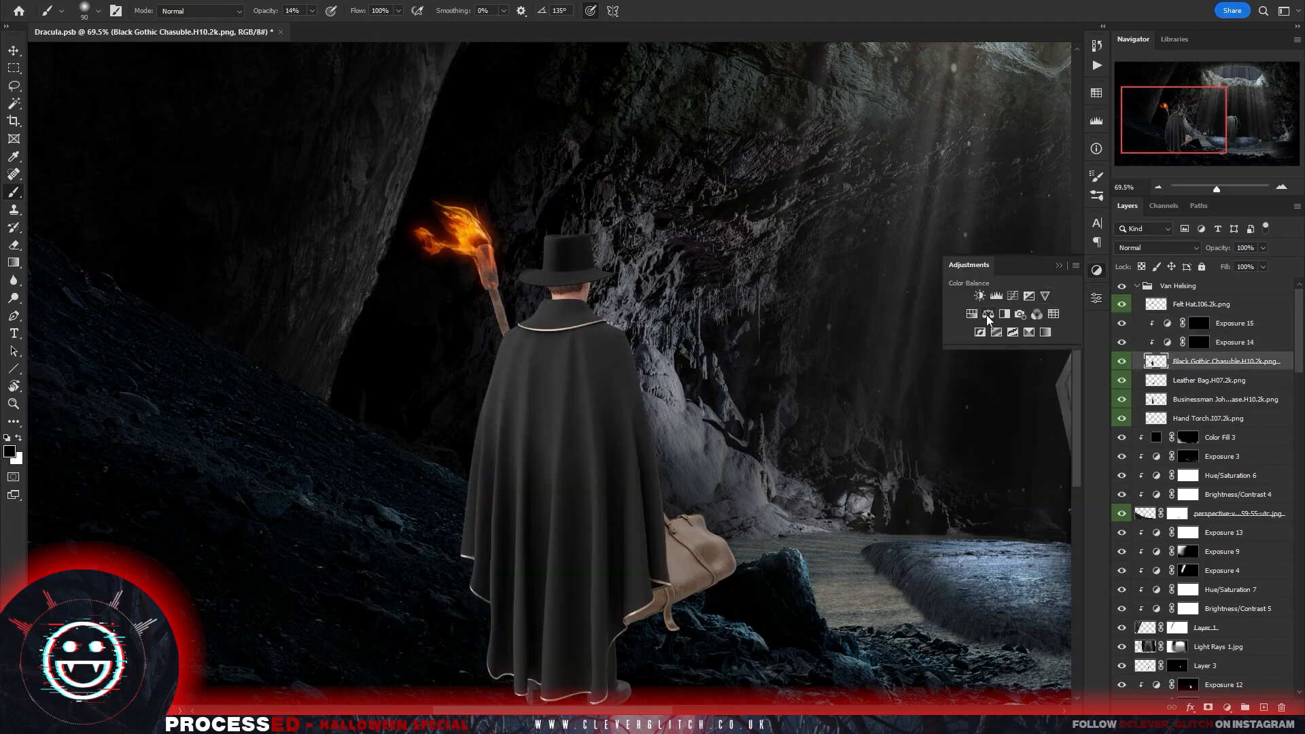
click(990, 314)
mouse_move(963, 370)
mouse_down()
mouse_move(953, 370)
mouse_move(958, 393)
mouse_move(979, 392)
mouse_move(952, 392)
mouse_up()
click(1058, 294)
key(Delete)
click(1097, 270)
click(974, 314)
click(1058, 294)
key(Delete)
Add a Solid Color fill above the cape layer and clip it and both Exposure adjustments to the cape.
click(1227, 707)
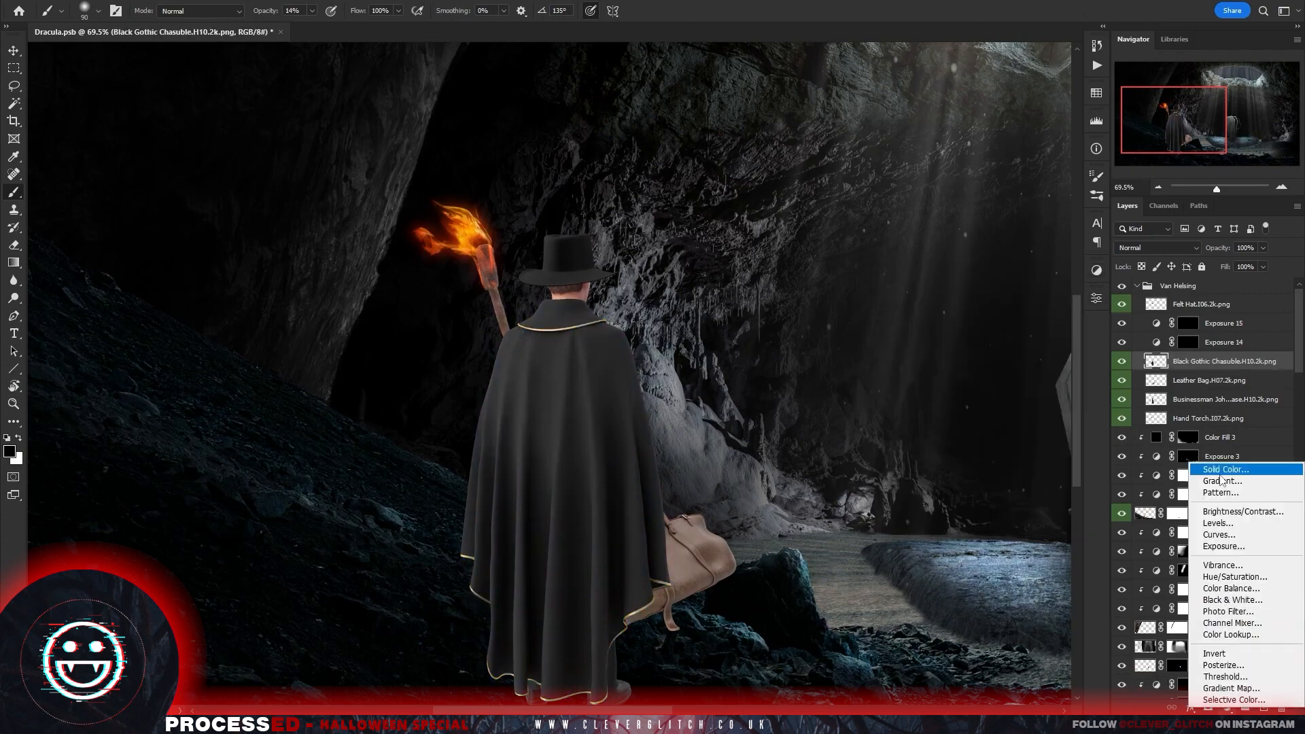
click(1223, 468)
click(1001, 117)
click(1130, 111)
right_click(1215, 361)
click(1216, 324)
right_click(1216, 340)
Change the cape's colour fill to bright orange and set its blend mode to Overlay.
double_click(1168, 362)
click(1017, 262)
click(979, 122)
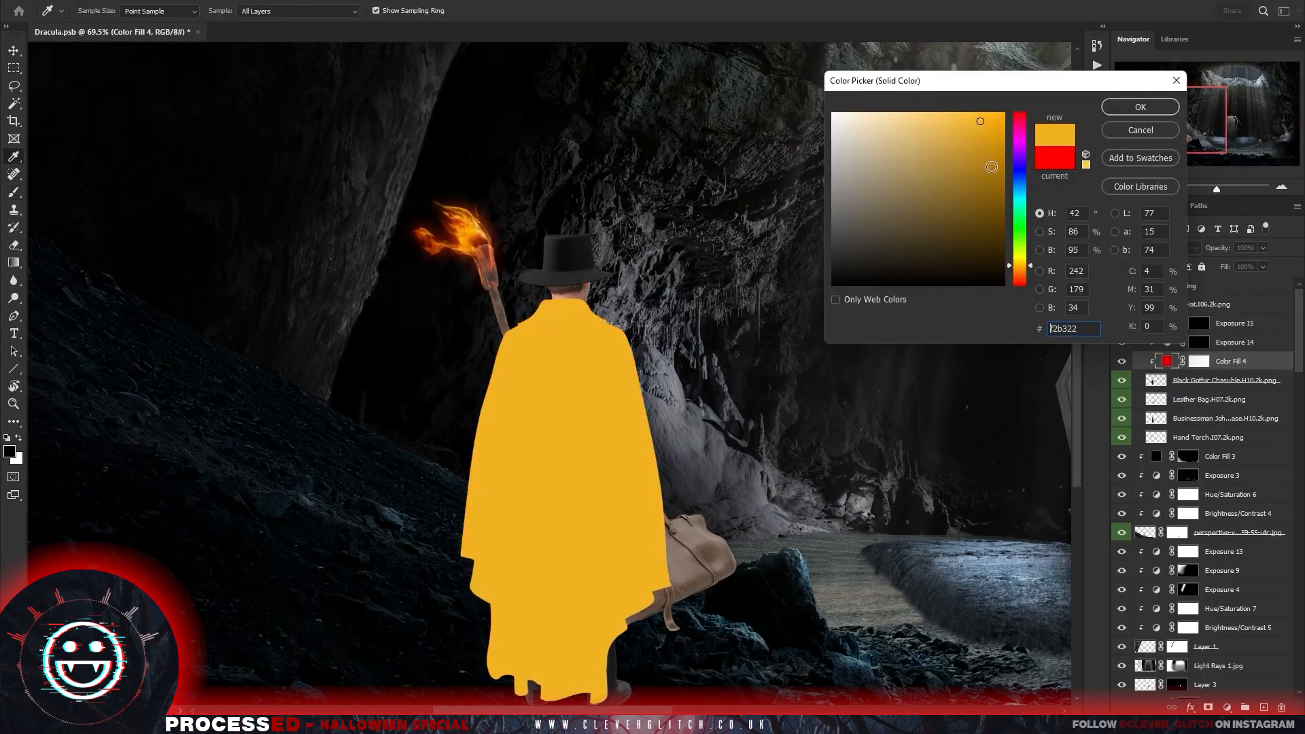
click(1002, 117)
click(1024, 266)
click(1130, 112)
click(1159, 248)
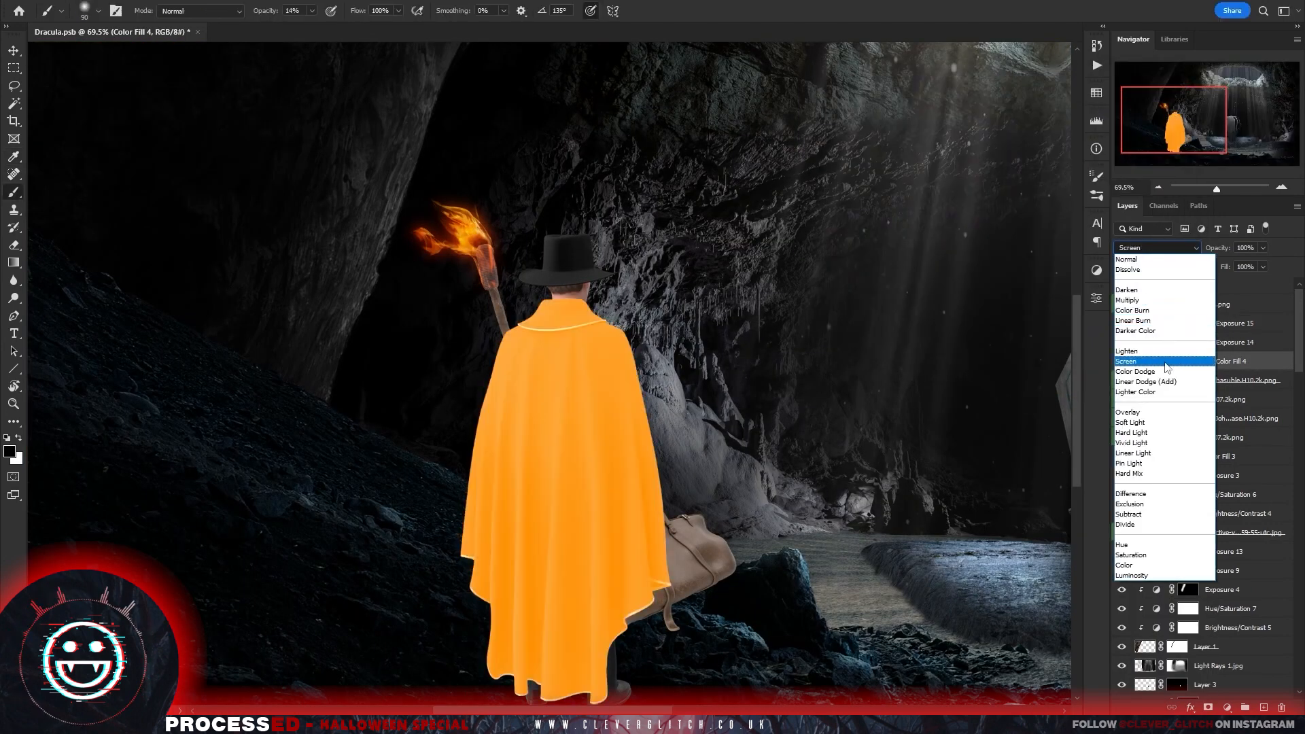
click(1129, 412)
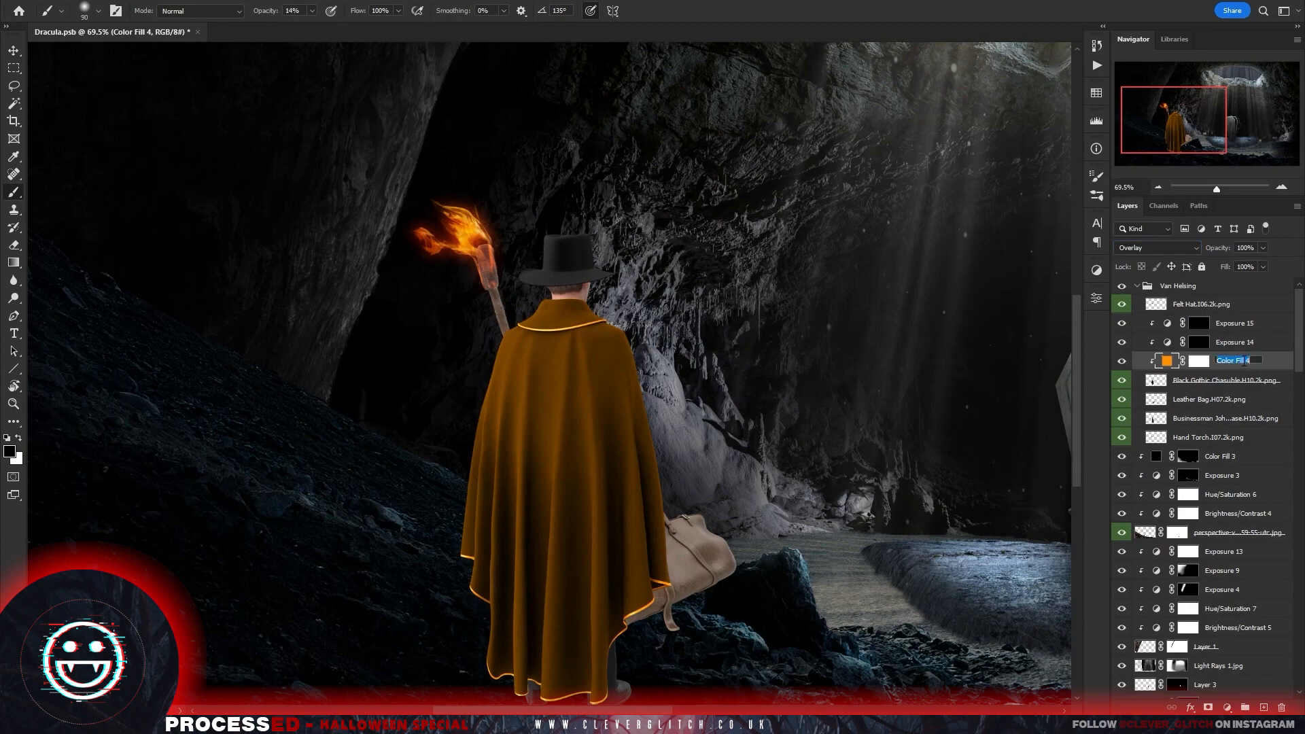
Duplicate and clip the orange fill, naming the pair Color Fill 4CD in Color Dodge mode and Color Fill 4 Overlay in Overlay mode.
key(ctrl+j)
right_click(1198, 358)
right_click(1227, 361)
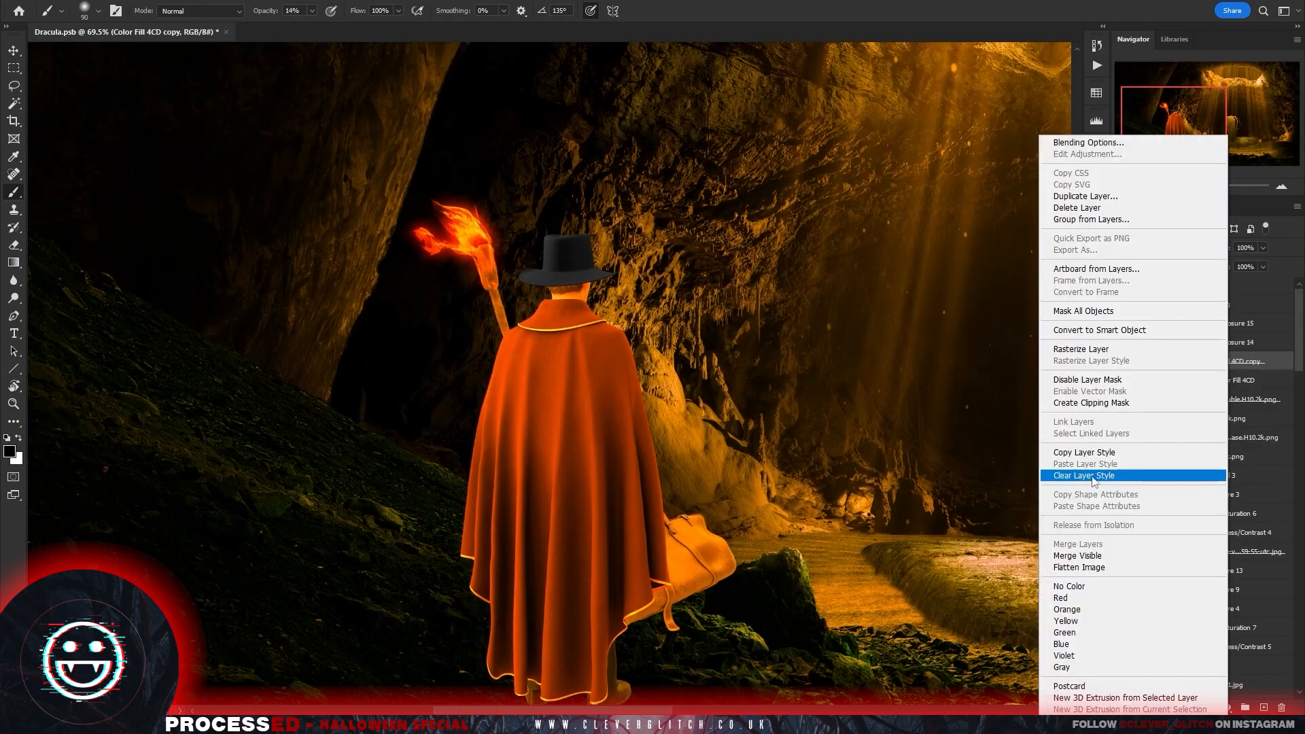
click(1102, 406)
click(1162, 249)
click(1142, 413)
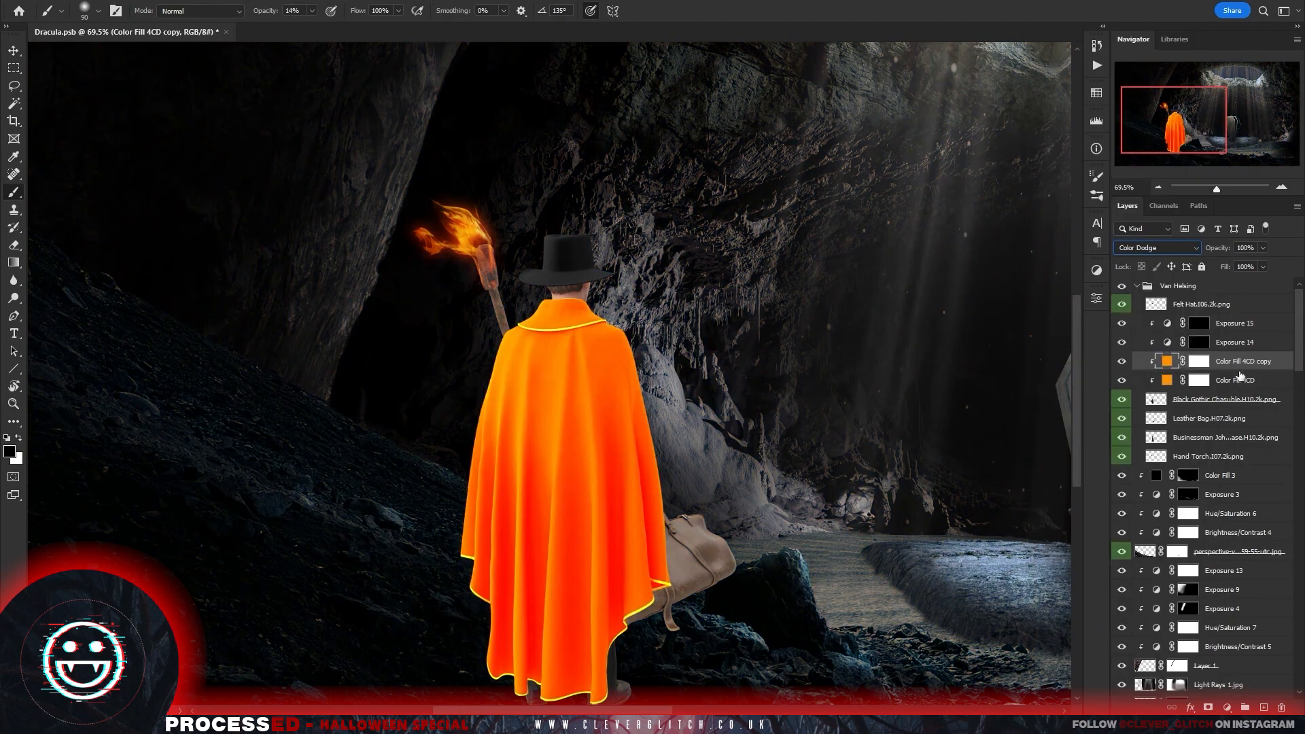
double_click(1251, 379)
key(shift+Tab)
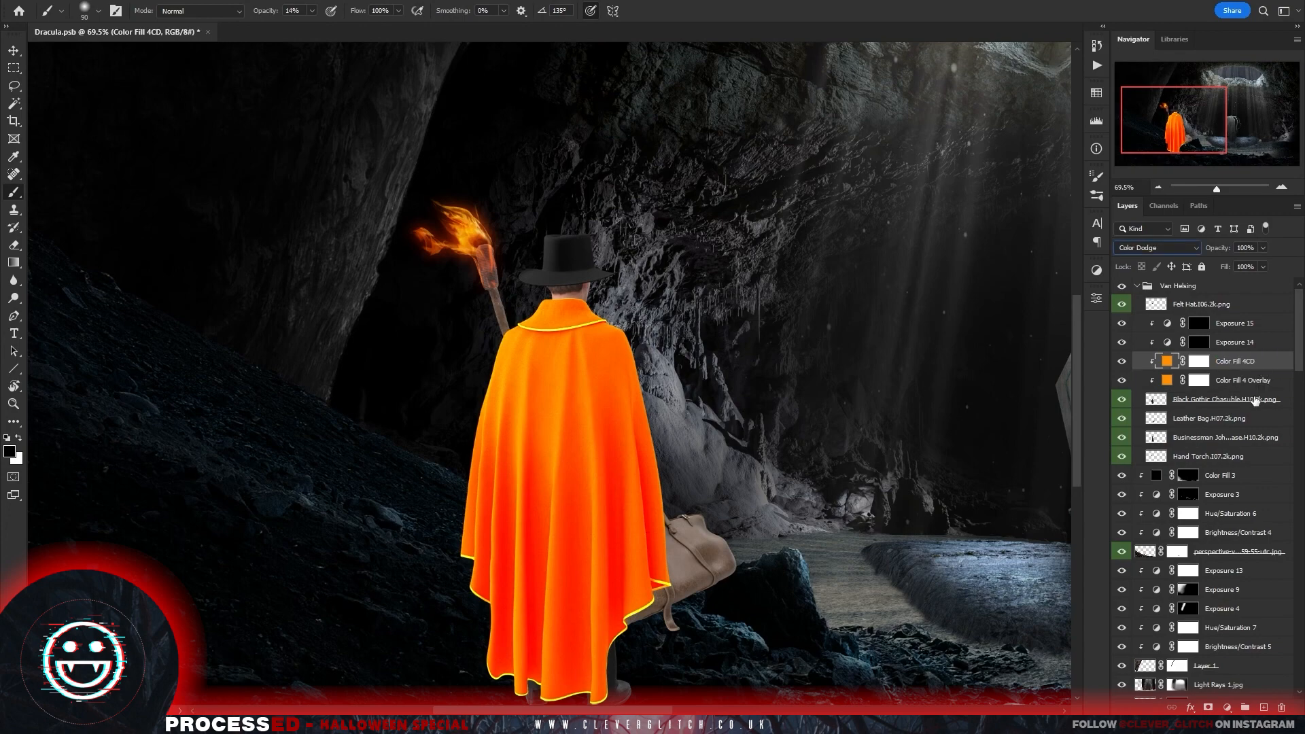
Invert the masks of Color Fill 4CD and Color Fill 4 Overlay to black.
click(1199, 361)
key(ctrl+i)
click(1199, 379)
key(ctrl+i)
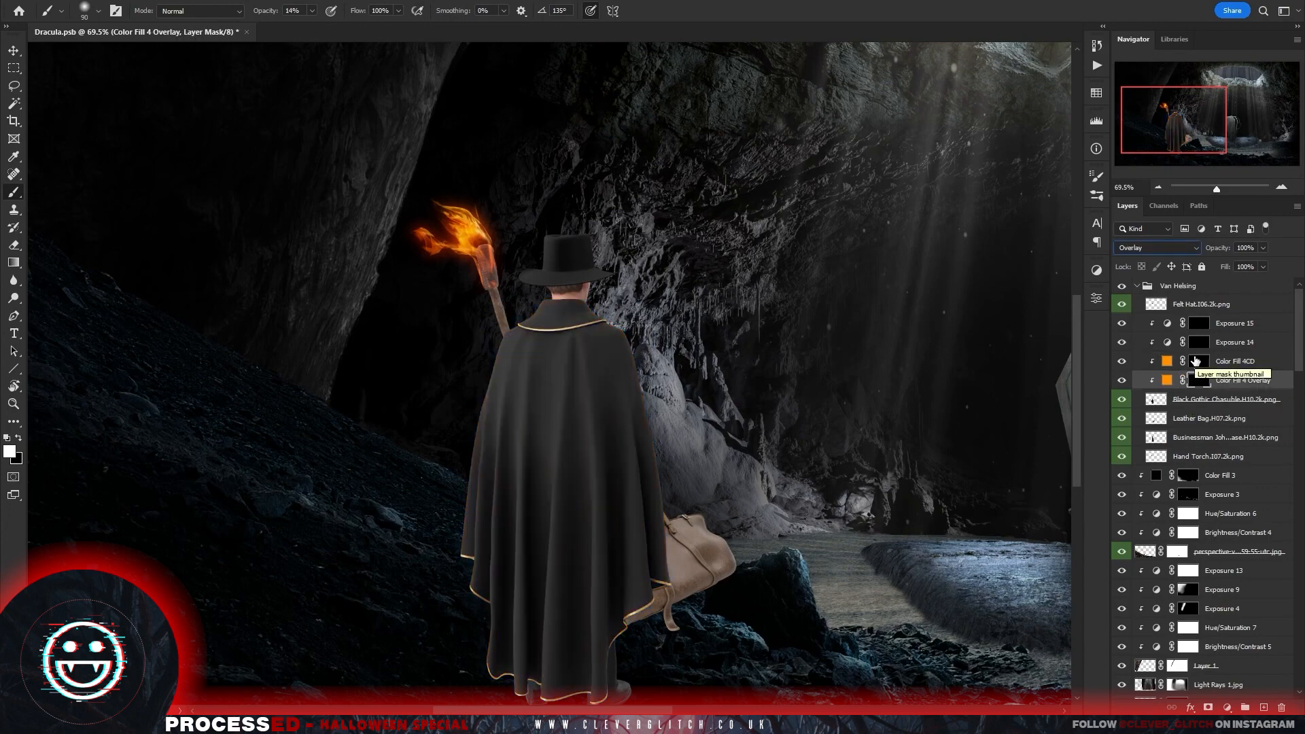
Move Exposure 15 and Exposure 14 below the two orange fills, directly above the cape layer.
click(1231, 343)
click(1229, 324)
shift+click(1229, 342)
drag(1229, 343, 1227, 388)
click(1224, 381)
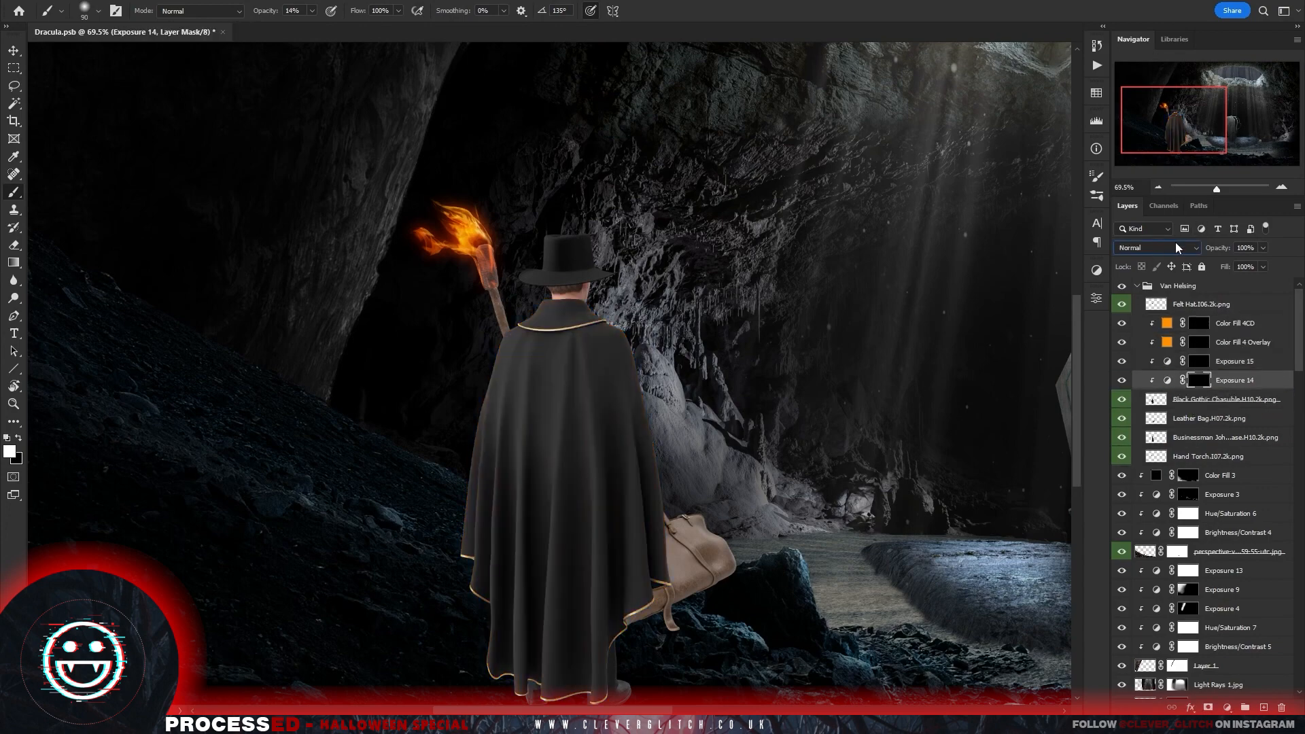
Reveal Exposure 14 by inverting its mask and raise the exposure value of Exposure 15.
key(ctrl+i)
click(1165, 361)
click(1199, 361)
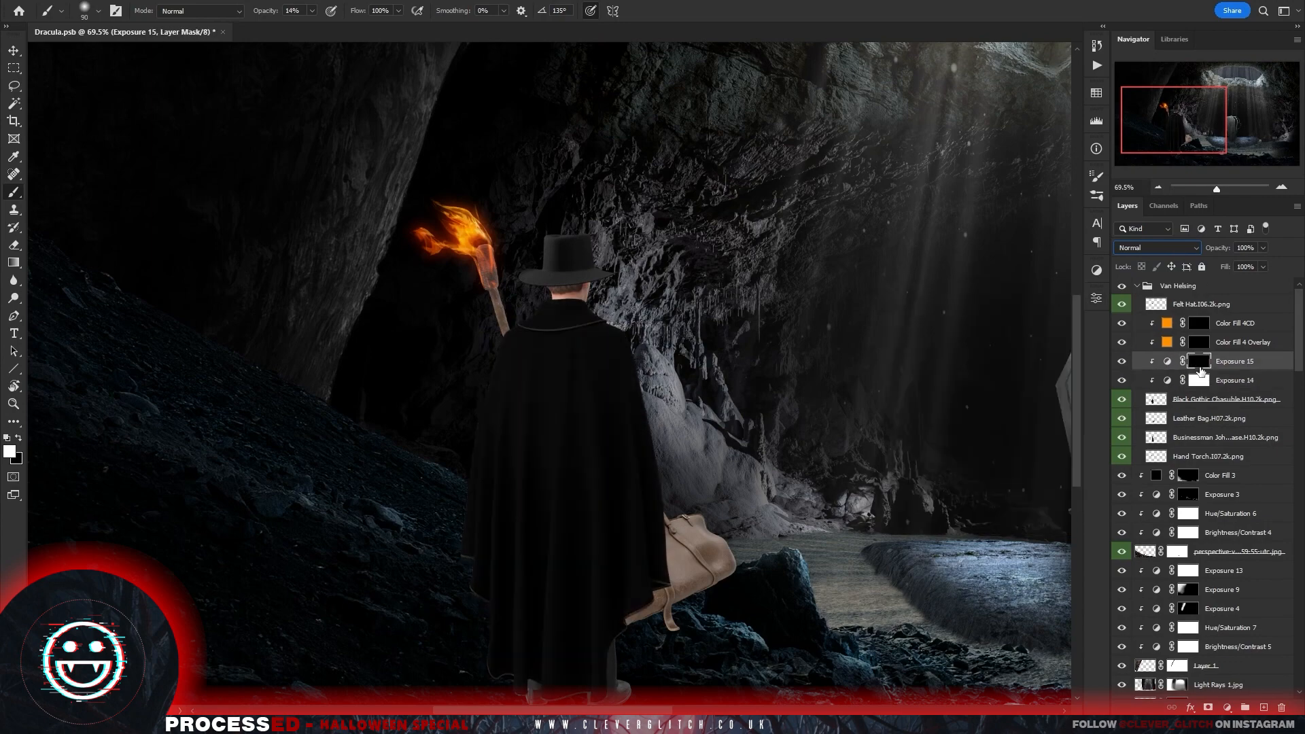
click(1167, 361)
drag(982, 374, 1036, 379)
click(981, 525)
click(1059, 292)
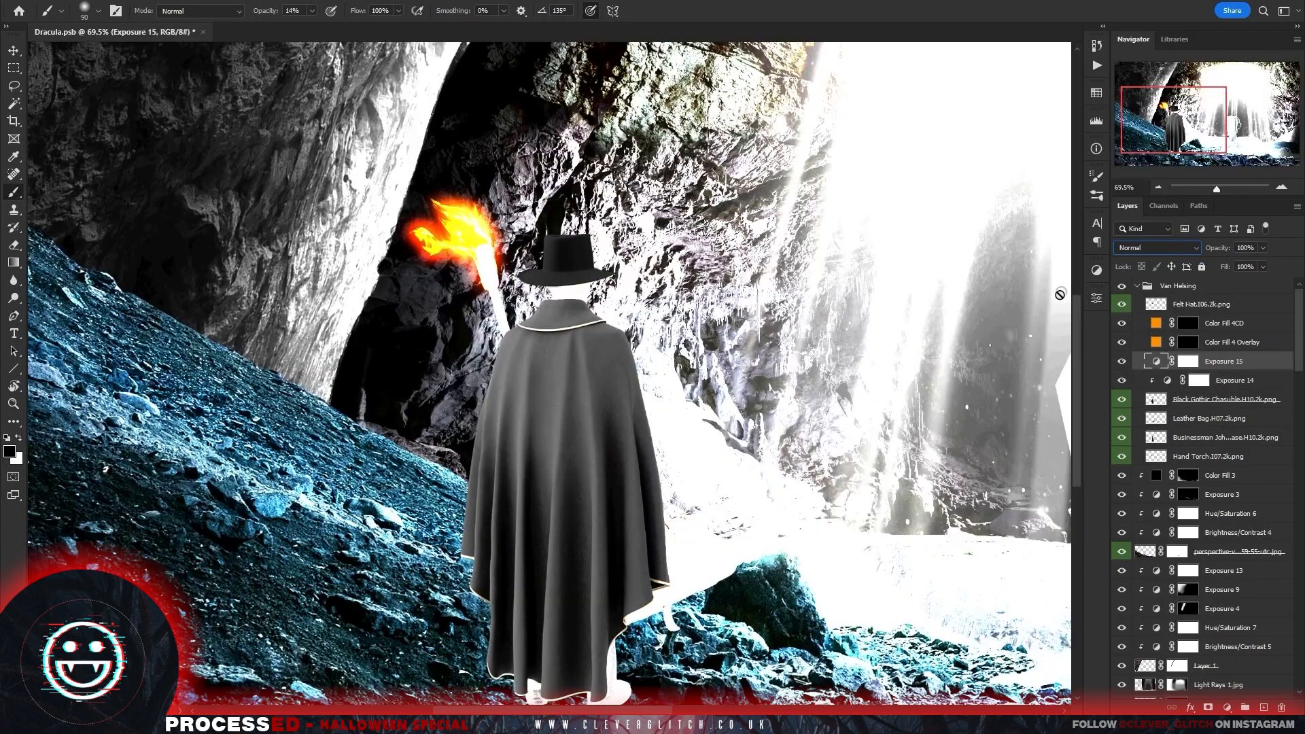
Clip Exposure 15 and both orange fills to the cape again and return the two Exposure masks to black.
click(1189, 361)
shift+click(1217, 324)
right_click(1215, 327)
click(1096, 403)
click(1199, 380)
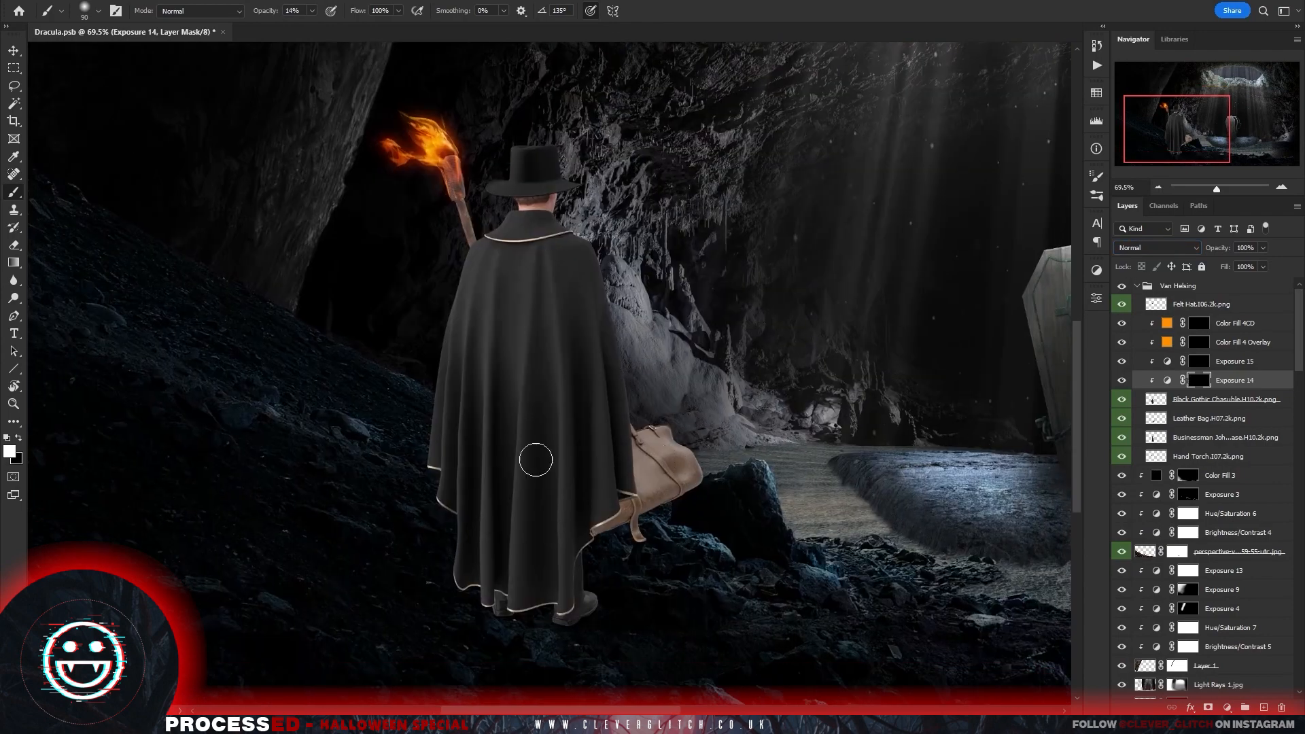
Paint shadow at 14% opacity on the Exposure 14 mask over the cape's body and lower hem.
mouse_move(456, 419)
mouse_down()
mouse_move(531, 388)
mouse_move(537, 431)
mouse_up()
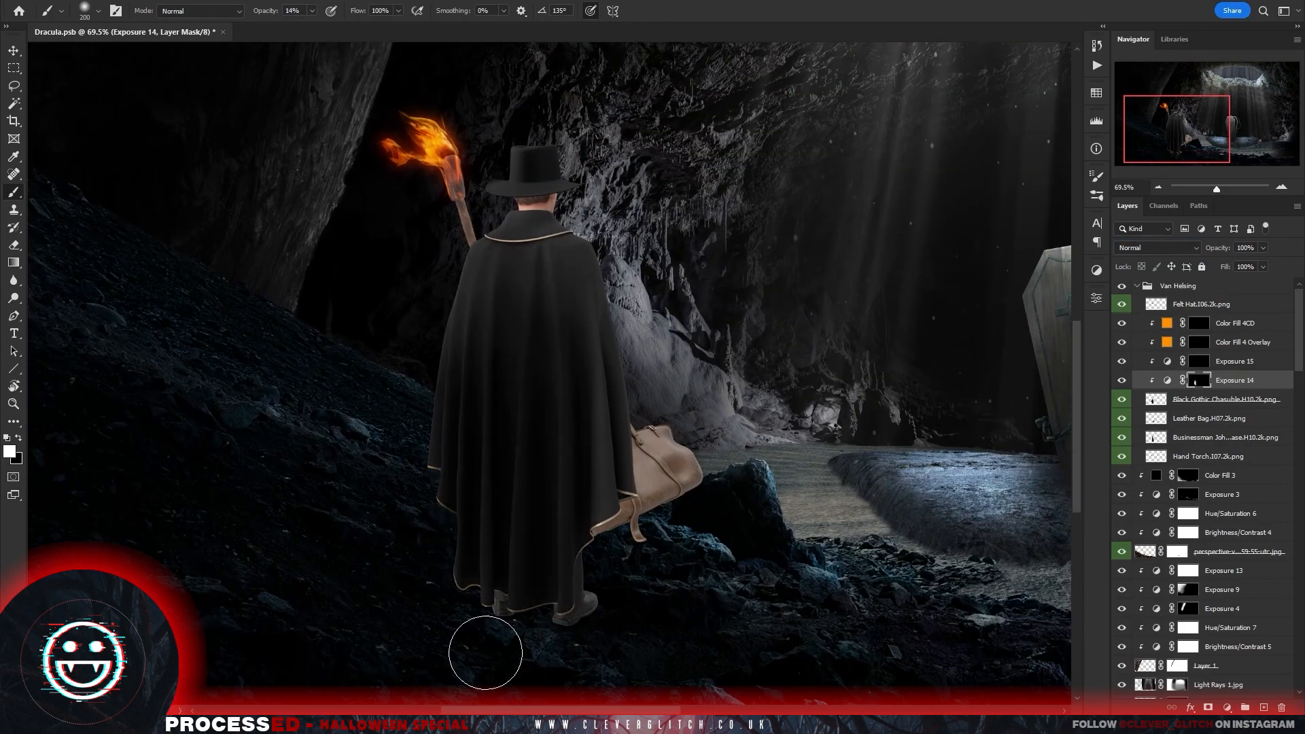
key(z)
drag(712, 535, 648, 547)
key(b)
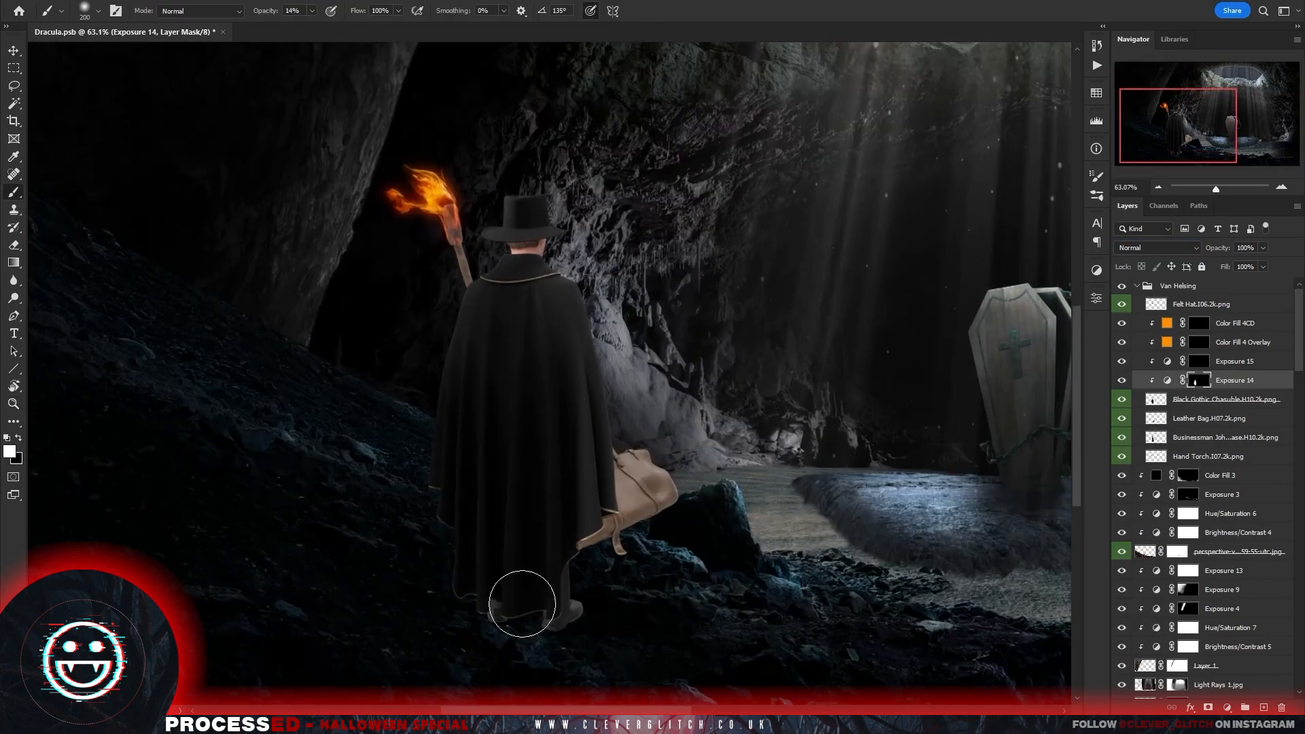
double_click(1167, 380)
click(1059, 293)
Paint orange torchlight on the Color Fill 4 Overlay and Color Fill 4CD masks along the cape's torch-side collar and shoulder.
click(1194, 342)
key(ctrl+i)
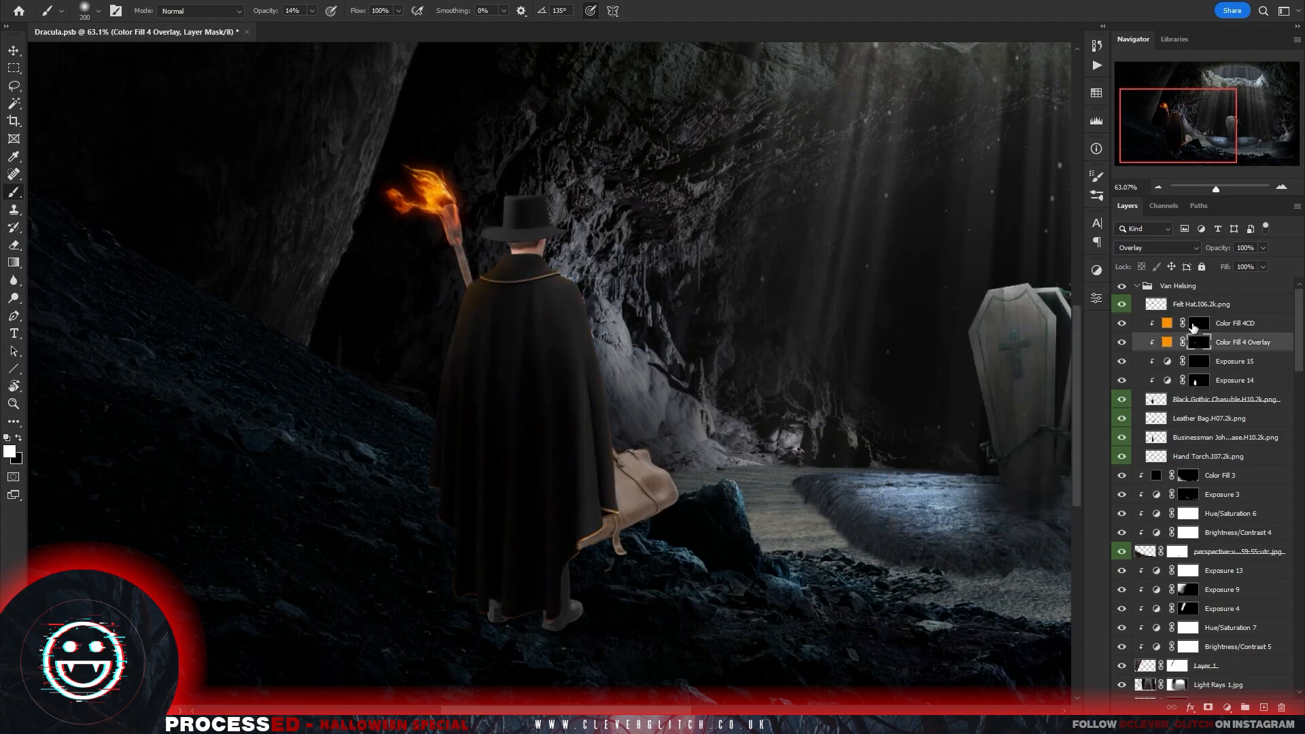
click(1193, 328)
scroll(529, 240, up, 5)
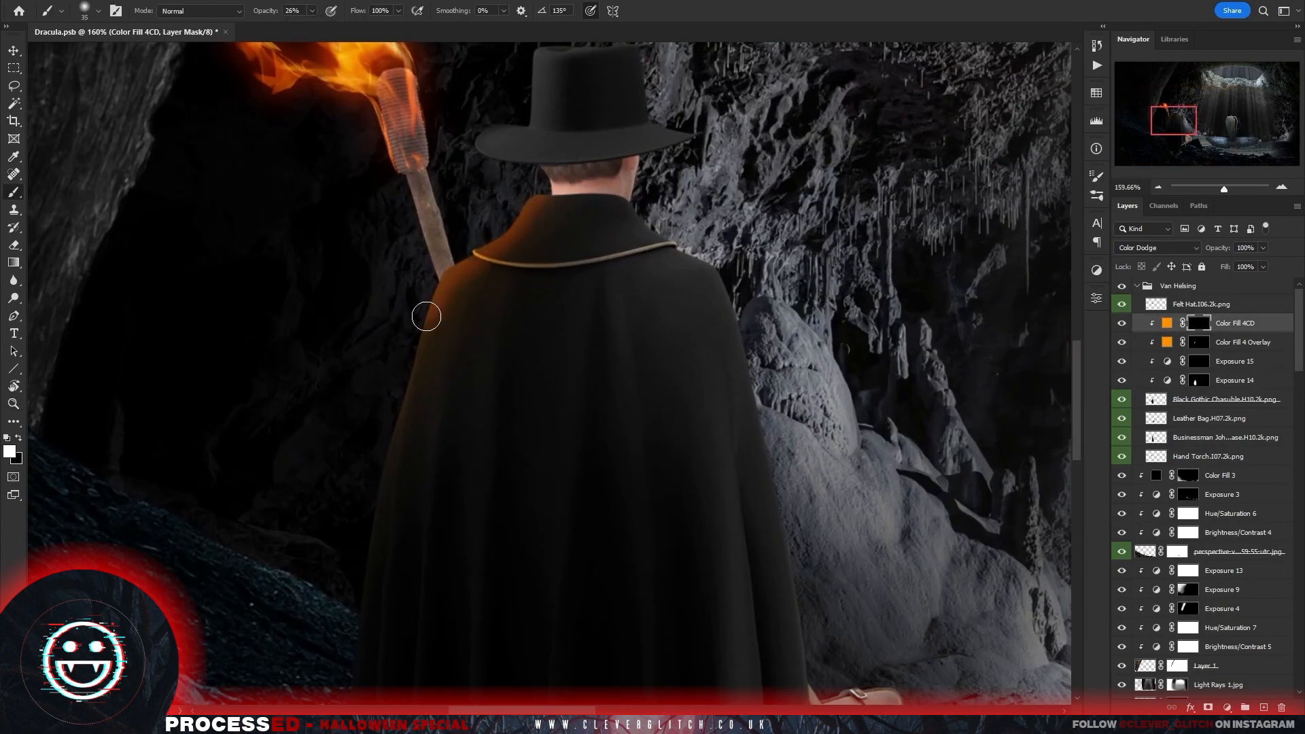
scroll(426, 317, down, 5)
scroll(472, 271, up, 6)
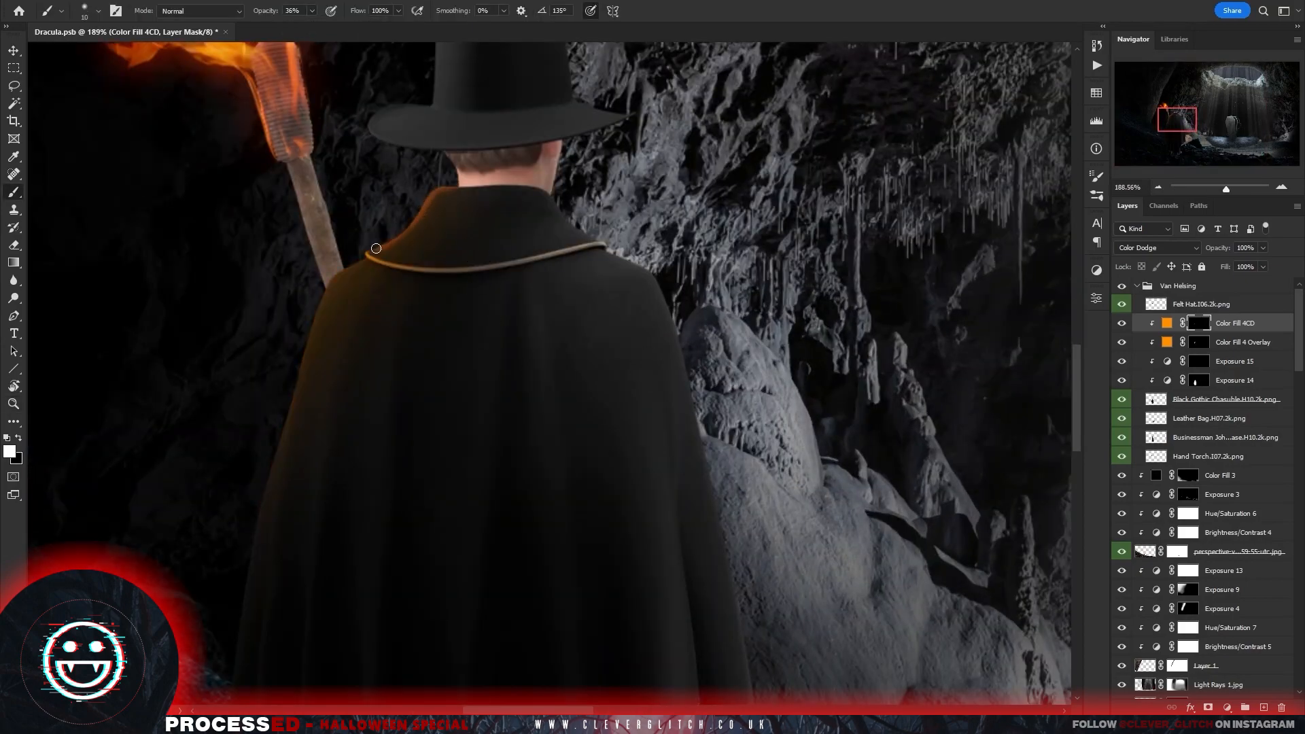
scroll(499, 123, up, 4)
key(bracketright)
key(bracketright)
key(bracketright)
mouse_move(391, 315)
mouse_down()
mouse_move(274, 376)
mouse_move(167, 566)
mouse_up()
Refine the orange glow around the collar and shoulder on the Color Fill 4 Overlay mask with a larger brush at 36% opacity.
key(x)
scroll(580, 561, down, 10)
scroll(578, 563, up, 10)
click(1198, 342)
key(bracketright)
key(bracketright)
key(bracketright)
key(bracketright)
key(bracketright)
key(bracketright)
key(bracketright)
key(bracketright)
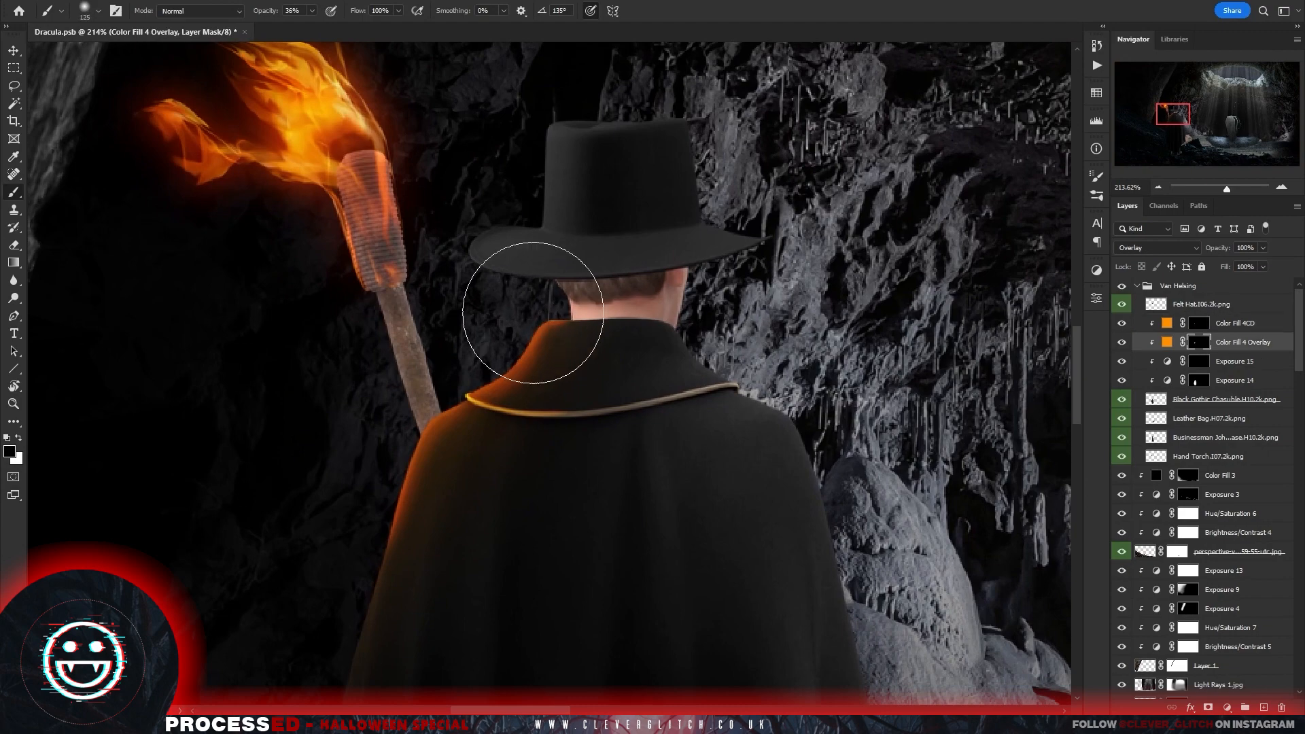
key(x)
scroll(663, 479, down, 10)
Paint soft moonlight at 12% opacity on the Exposure 15 mask down the cape's side facing the coffin, softening the excess with black.
drag(669, 464, 762, 465)
click(1199, 361)
mouse_move(646, 417)
mouse_down()
mouse_move(524, 335)
mouse_move(584, 386)
mouse_move(537, 141)
mouse_up()
key(bracketleft)
key(bracketleft)
key(bracketleft)
mouse_move(586, 592)
mouse_down()
mouse_move(530, 315)
mouse_move(559, 609)
mouse_up()
key(x)
drag(541, 295, 516, 281)
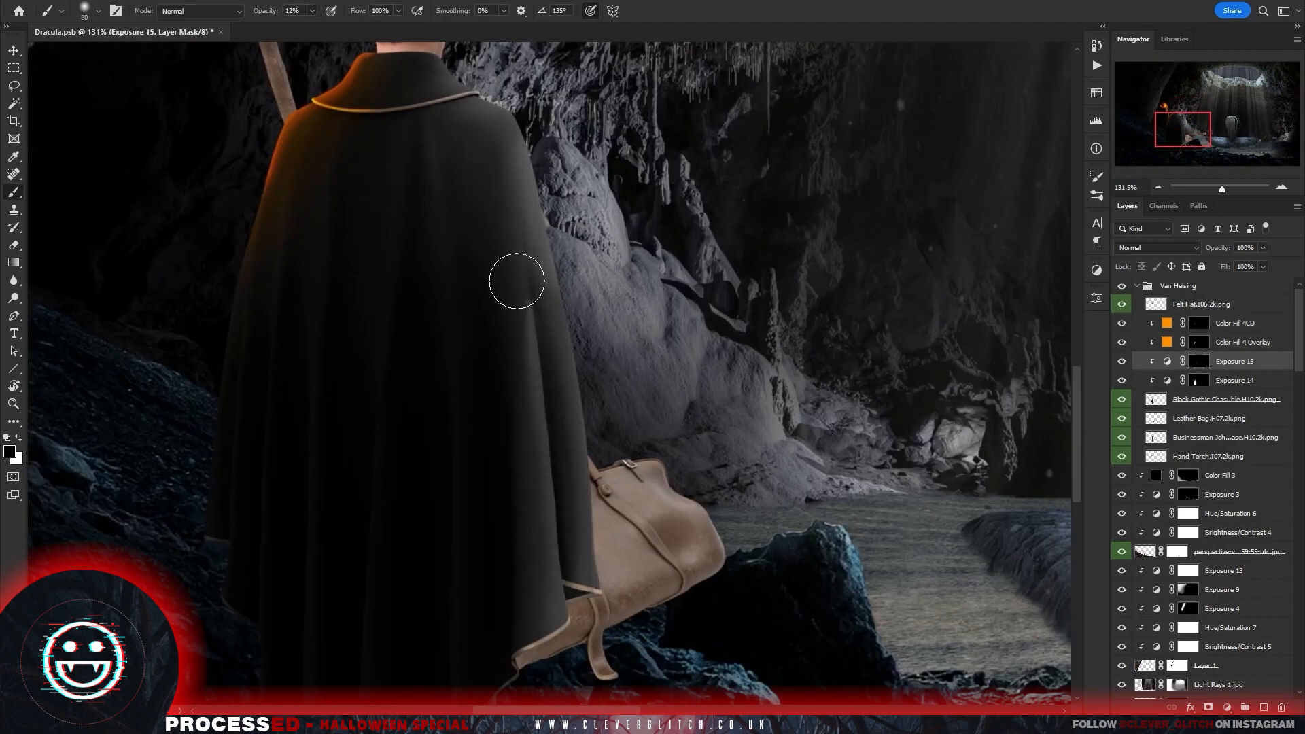
drag(456, 67, 465, 162)
Paint fine rim highlights on the Exposure 15 mask along the cape's moonlit edge and folds with a 15 px brush.
key(bracketleft)
key(bracketleft)
key(bracketleft)
key(bracketleft)
key(bracketleft)
key(bracketleft)
key(bracketleft)
key(bracketleft)
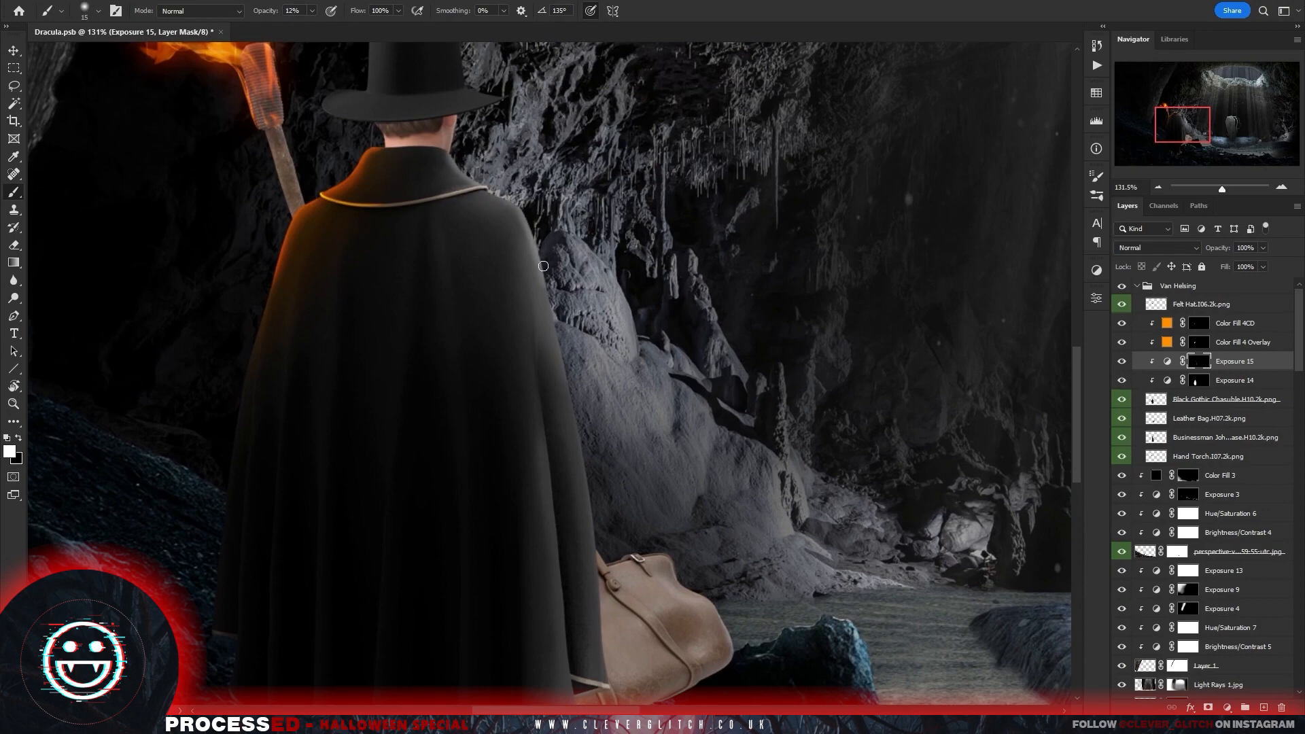
drag(543, 266, 593, 519)
drag(534, 379, 530, 145)
drag(571, 486, 532, 144)
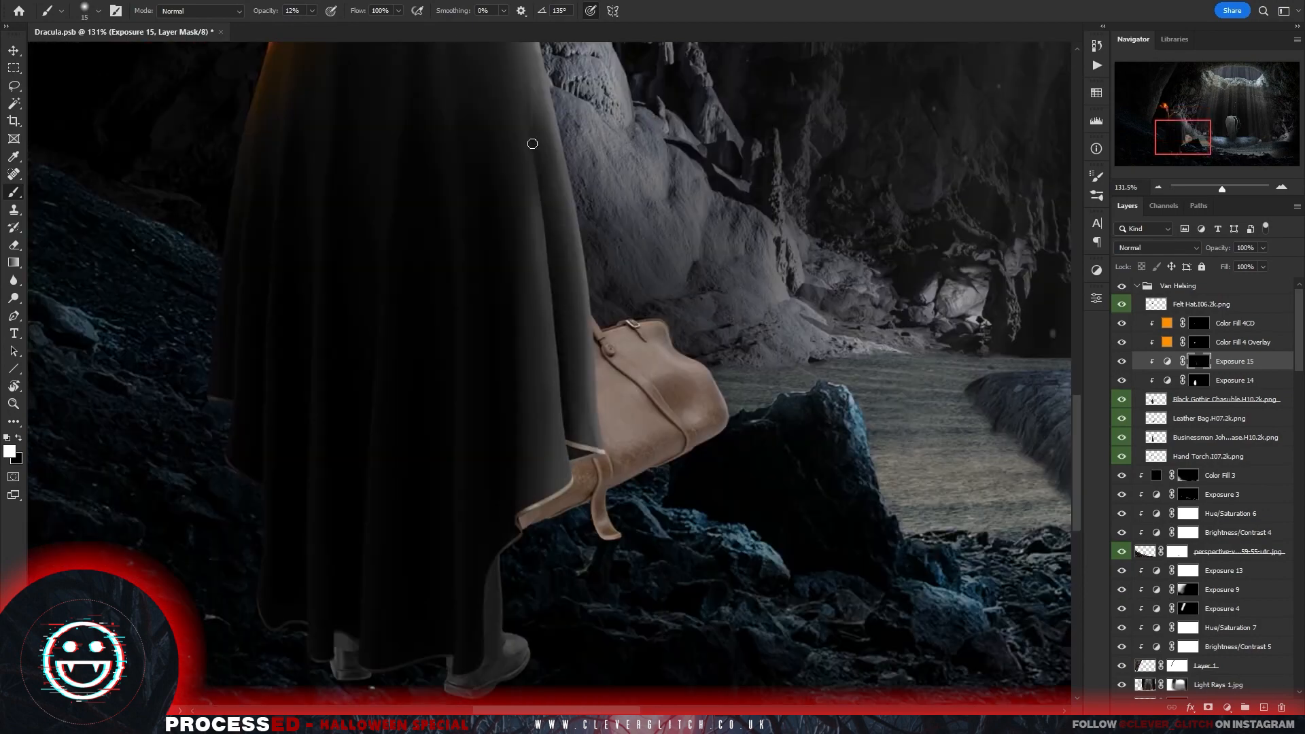
scroll(702, 333, down, 1)
drag(660, 164, 637, 452)
Build up soft orange glow on the Color Fill 4CD mask over the cape's torch-side edge with a 100 px brush at 12% opacity.
click(1199, 323)
key(bracketright)
key(bracketright)
key(bracketright)
key(bracketright)
key(bracketright)
key(bracketright)
key(bracketright)
key(bracketright)
key(bracketright)
key(bracketright)
key(bracketright)
key(bracketright)
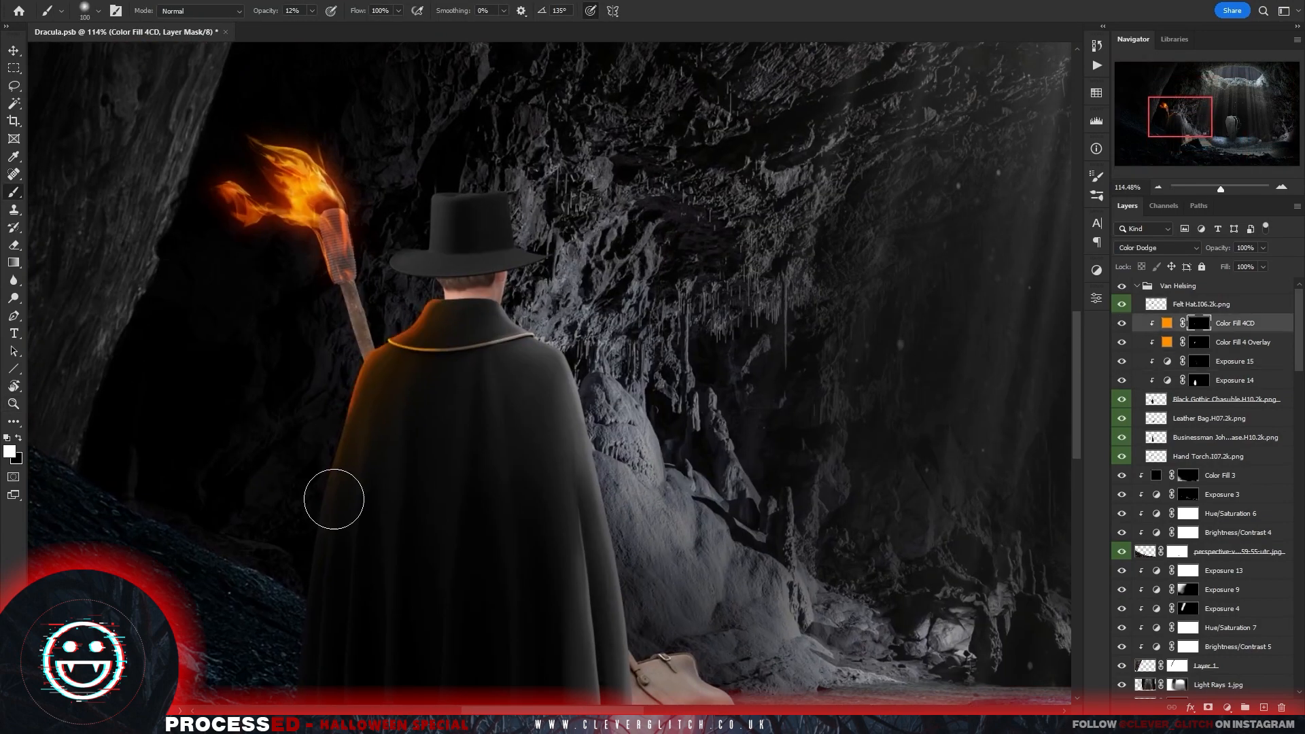
drag(639, 522, 524, 467)
Duplicate the cape's two orange fills and two Exposure adjustments above the Businessman John layer, clipped with black masks.
shift+click(1233, 382)
alt+drag(1228, 427, 1227, 428)
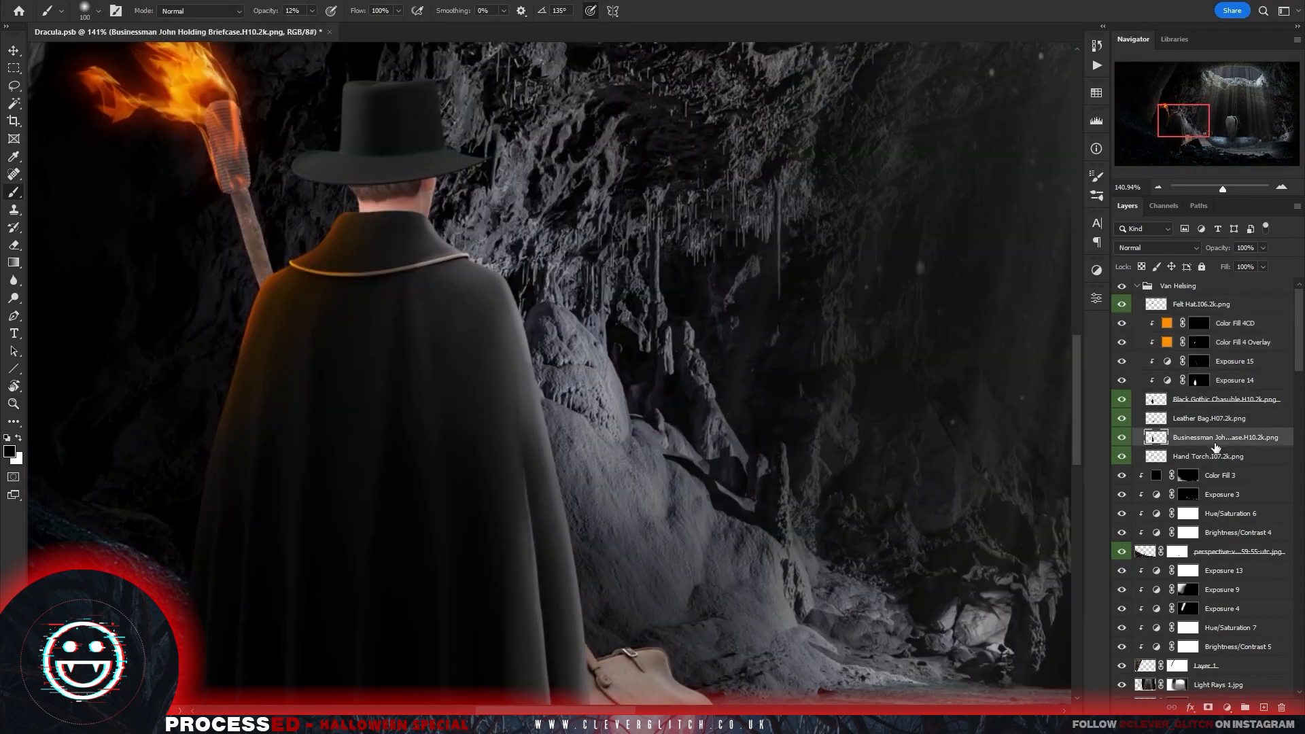
click(1216, 436)
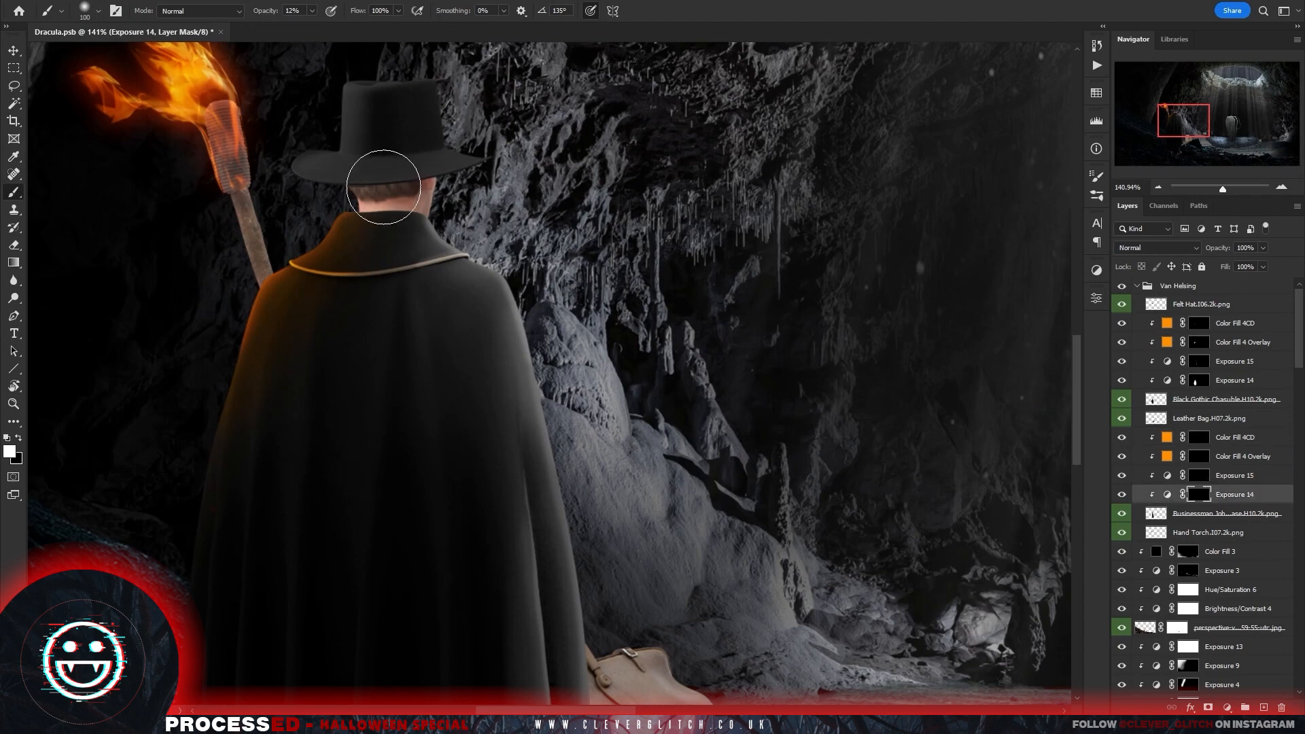
Paint shadow, moonlight and torch glow around the man's neck on the Businessman layer's four adjustment masks at 12% opacity.
key(x)
click(1210, 456)
click(1200, 478)
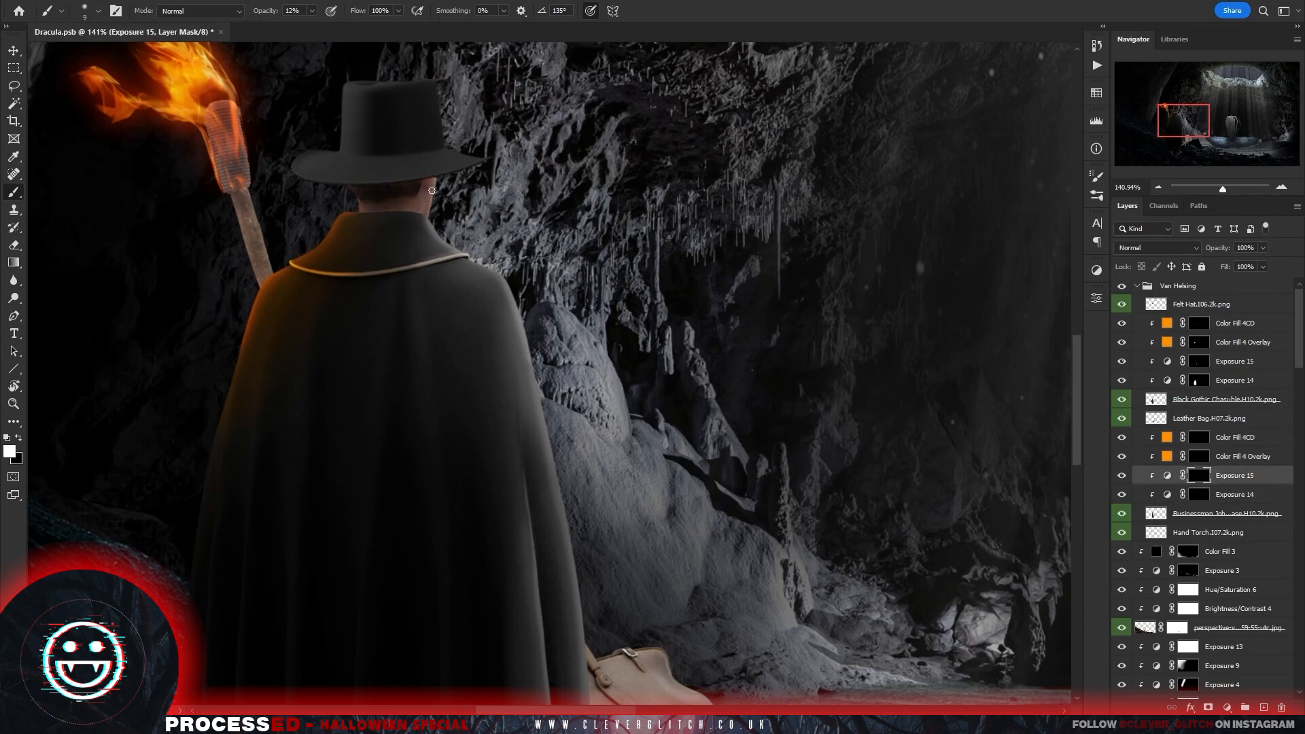
click(1197, 456)
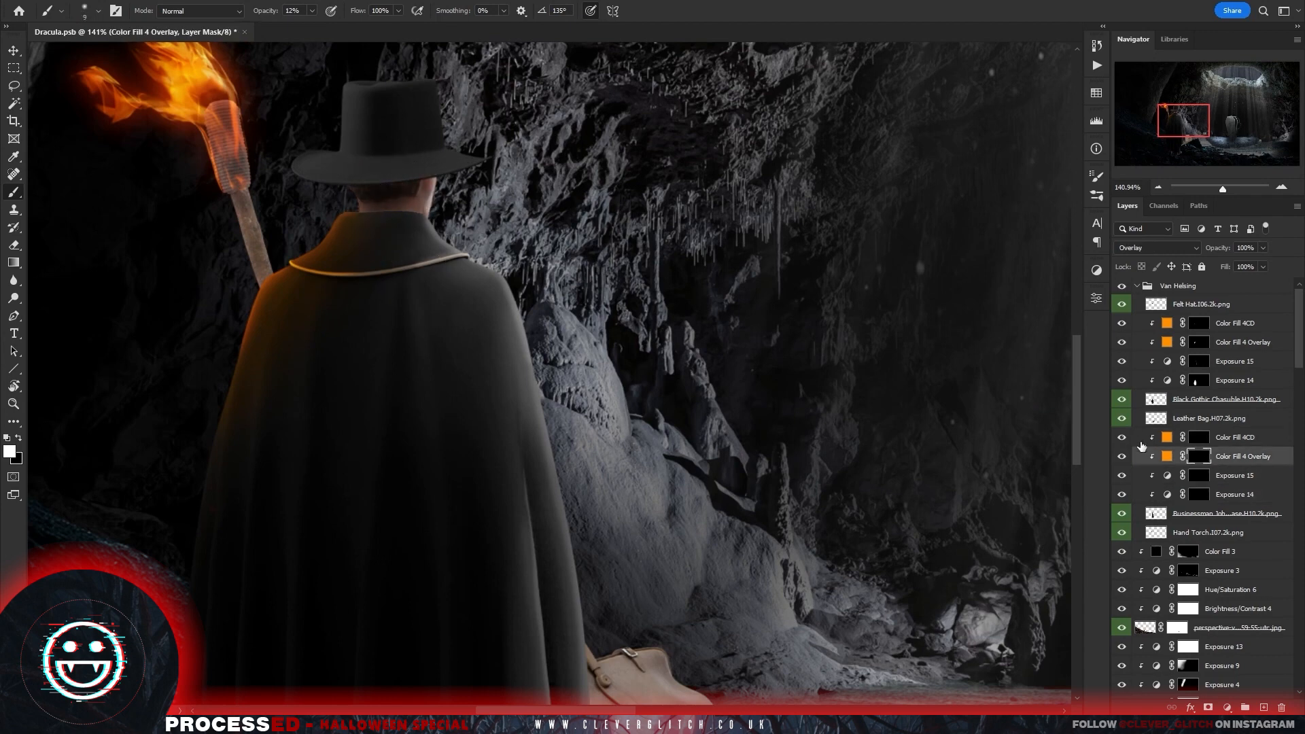
key(alt+bracketright)
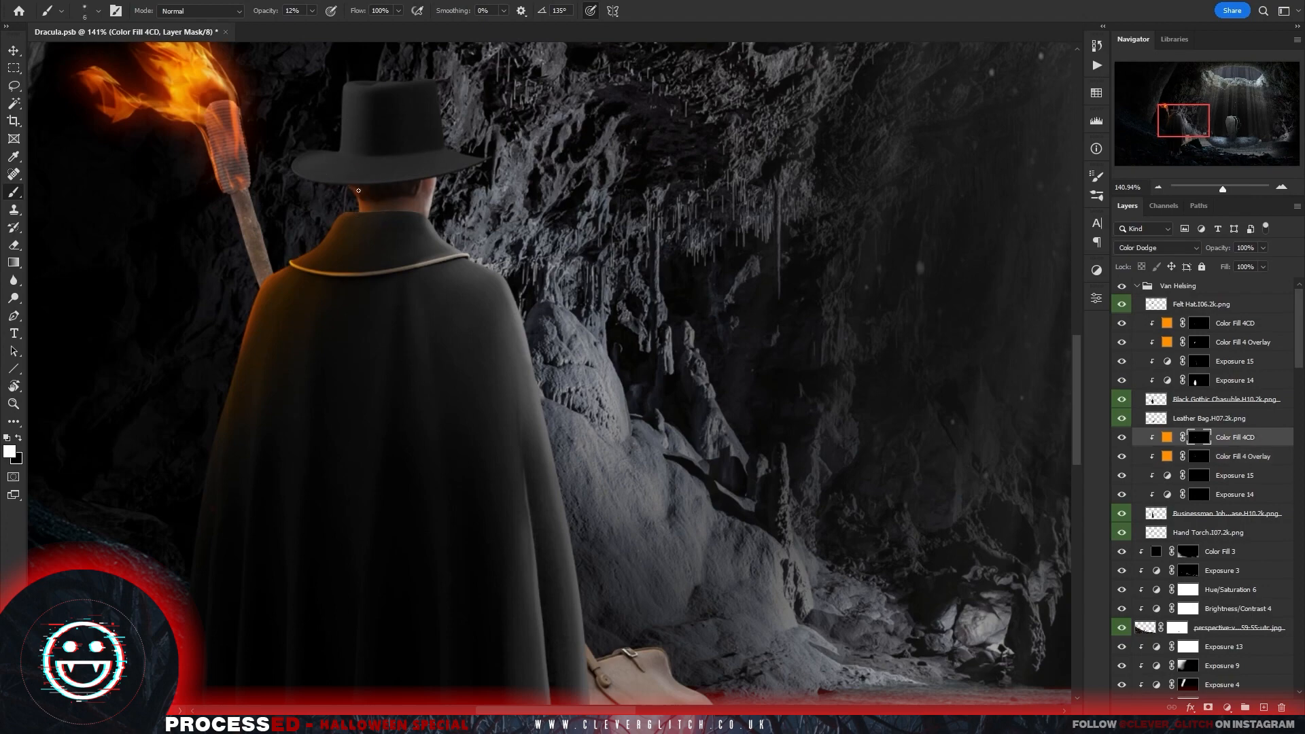
drag(547, 439, 380, 421)
drag(506, 400, 685, 429)
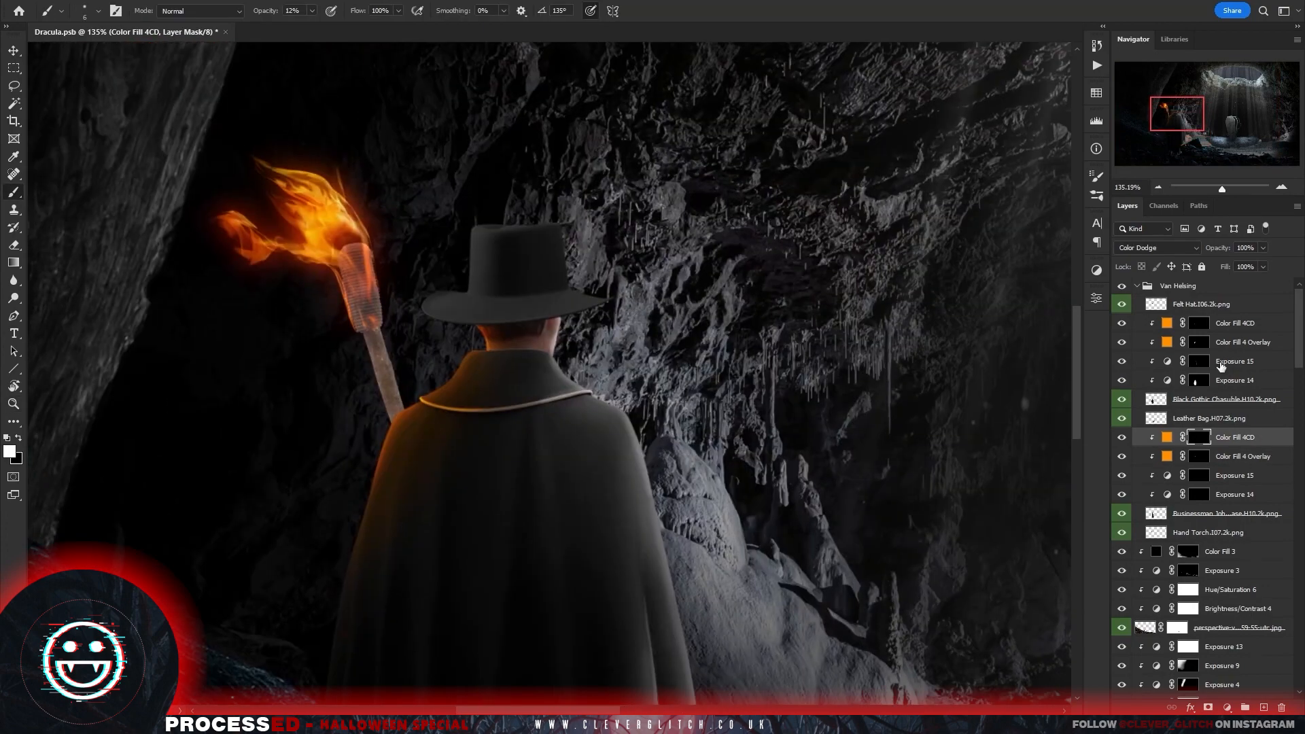
Duplicate the cape's four fill and Exposure layers above the Felt Hat layer, clip them to the hat and fill their masks with black.
click(1202, 324)
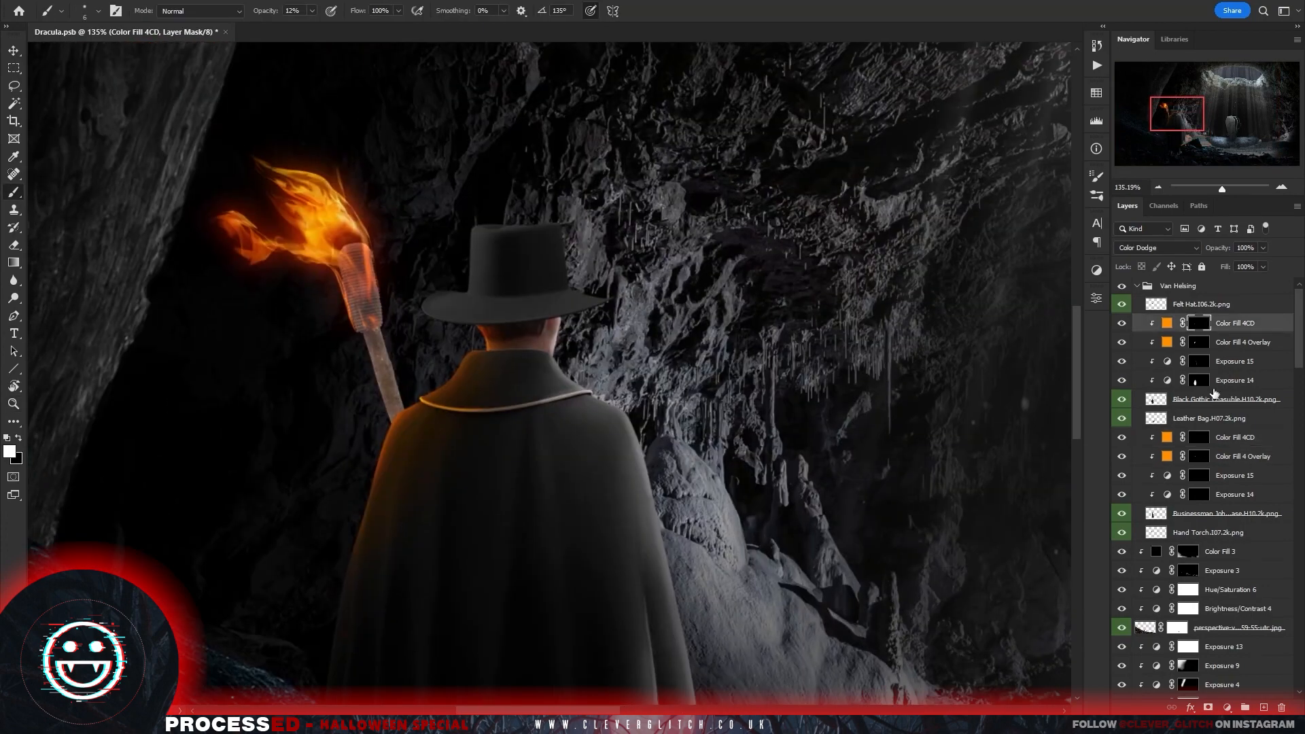
shift+click(1235, 380)
drag(1229, 342, 1224, 296)
right_click(1216, 325)
click(1087, 405)
click(1200, 305)
key(alt+BackSpace)
click(1201, 324)
click(1202, 361)
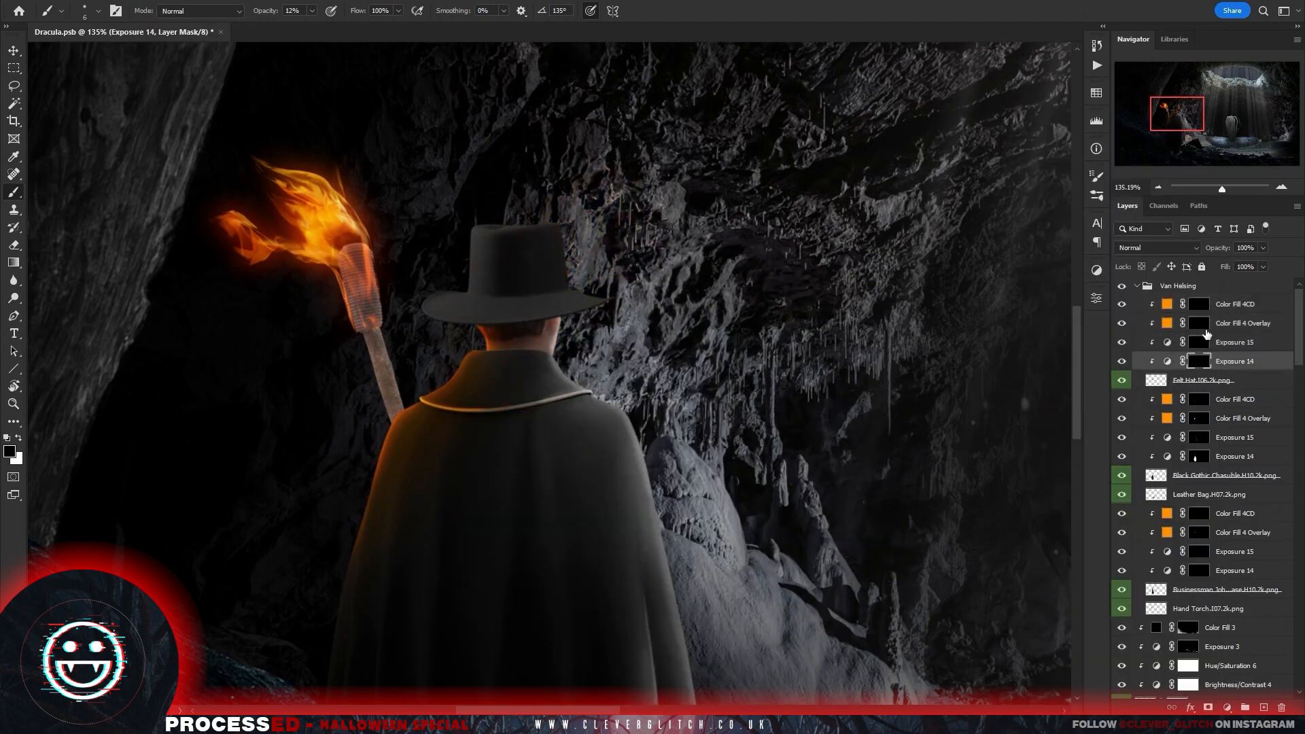
Paint shadow, moonlight and orange torch glow on the Felt Hat's four adjustment masks at 12% brush opacity.
mouse_move(492, 279)
mouse_down()
mouse_move(540, 283)
mouse_move(589, 252)
mouse_up()
click(1211, 340)
key(bracketleft)
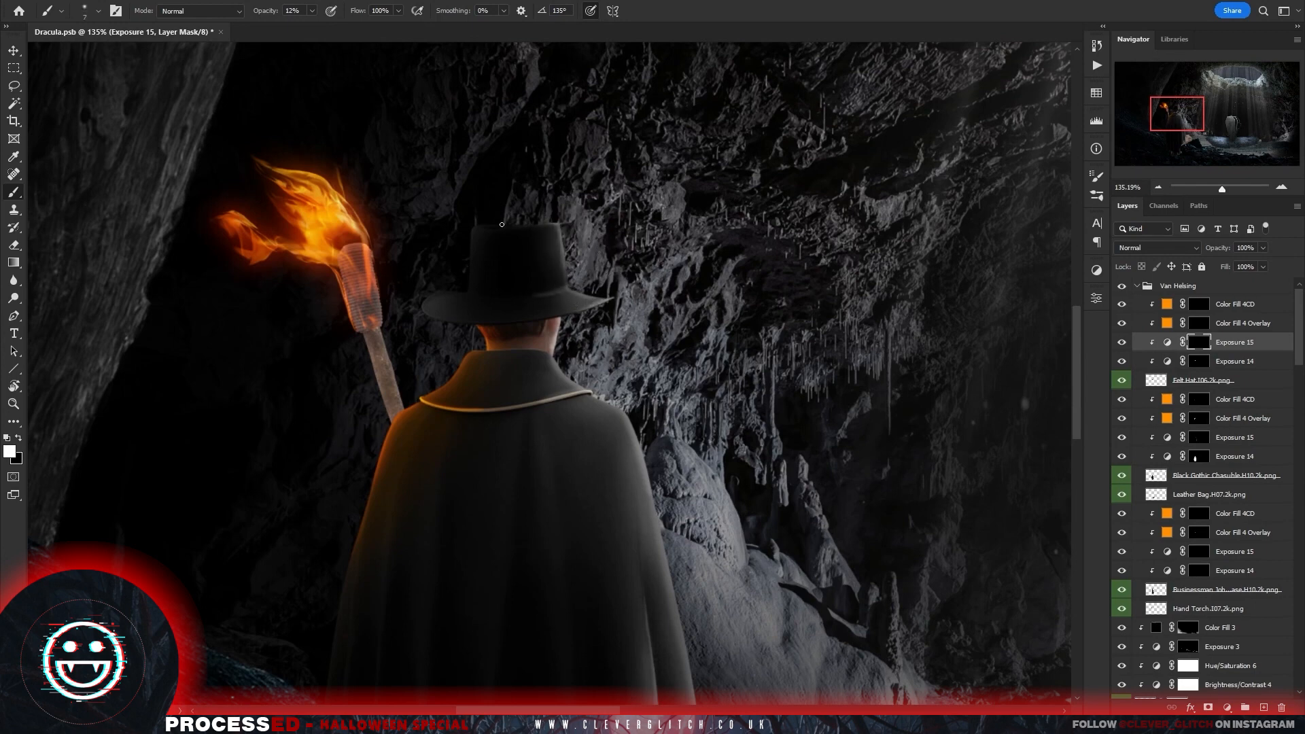
key(alt+bracketright)
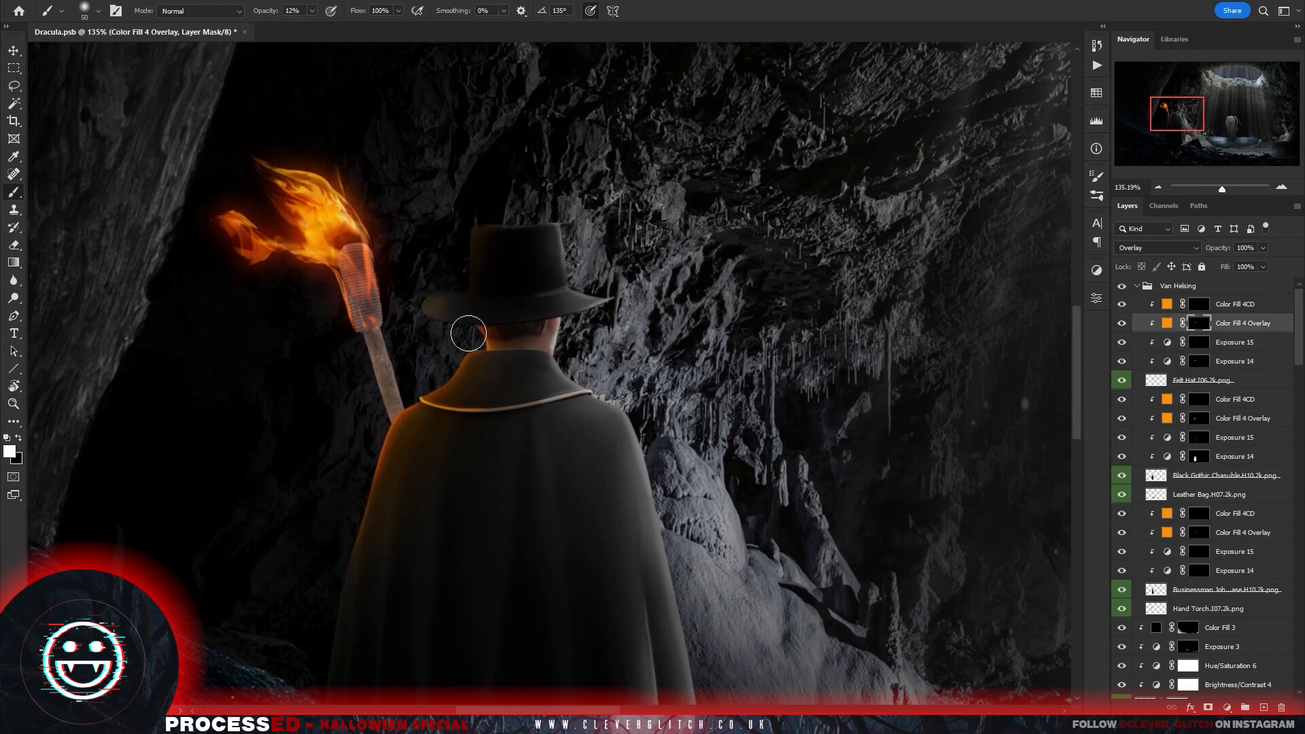
click(1197, 304)
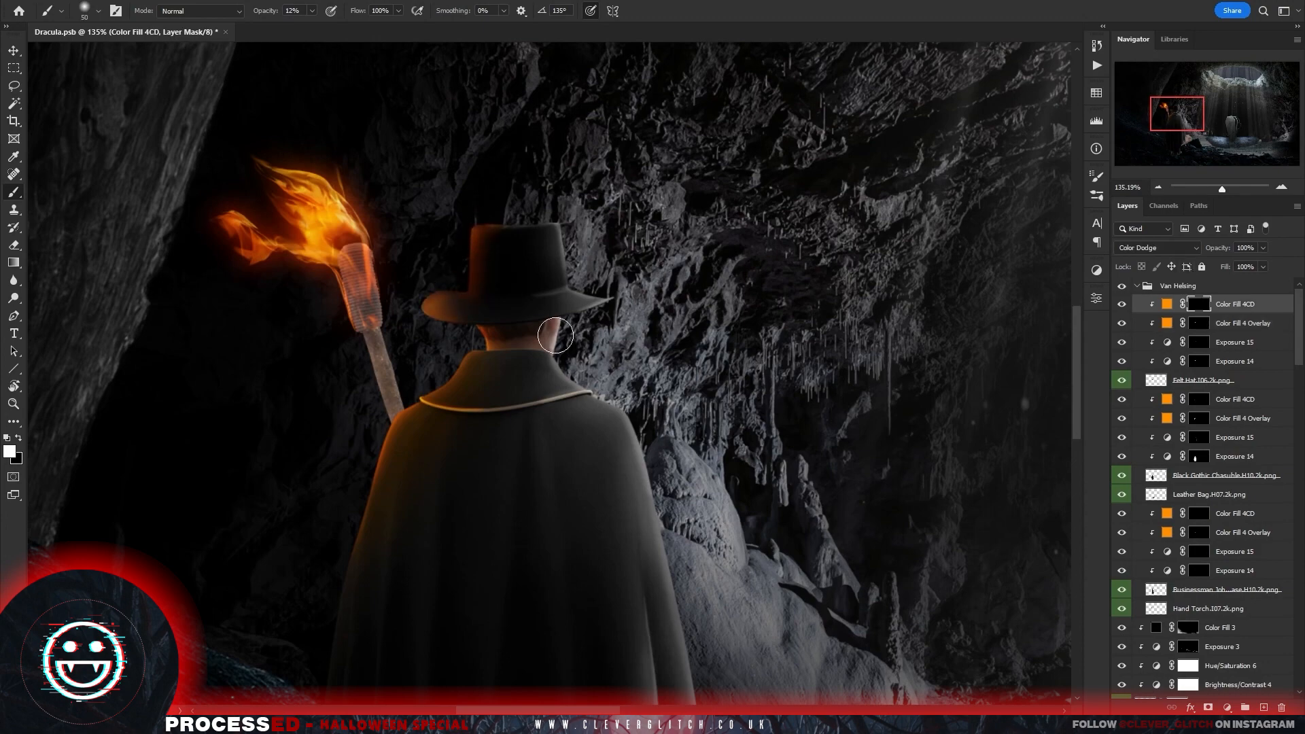
mouse_move(715, 501)
mouse_down()
mouse_move(603, 252)
mouse_move(728, 268)
mouse_move(626, 351)
mouse_move(689, 428)
mouse_up()
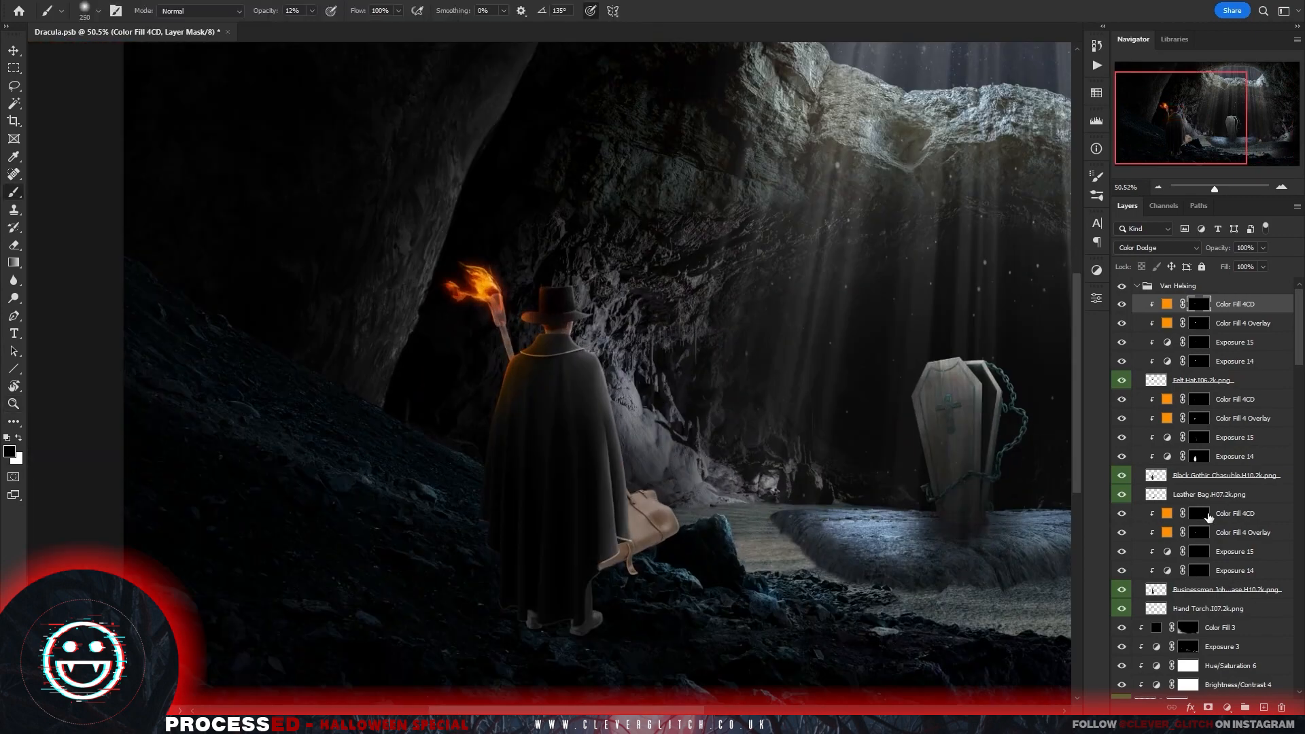
Darken the man's legs on the Businessman's Exposure 14 mask and brighten the boot edges on Exposure 15 with a 10 px brush.
click(1198, 570)
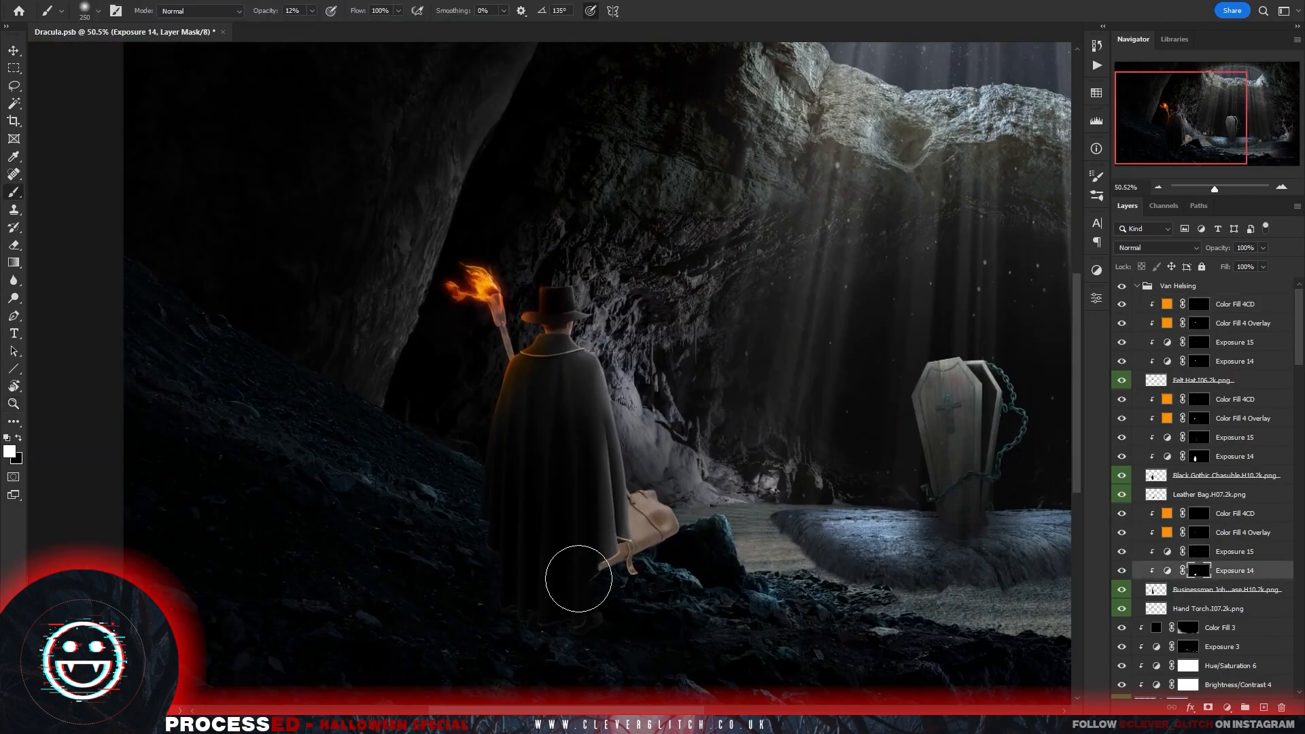
click(1198, 552)
drag(618, 617, 673, 608)
drag(597, 528, 612, 463)
key(bracketleft)
key(bracketleft)
key(bracketleft)
key(bracketleft)
key(bracketleft)
key(bracketleft)
key(bracketleft)
key(bracketleft)
key(bracketleft)
key(bracketleft)
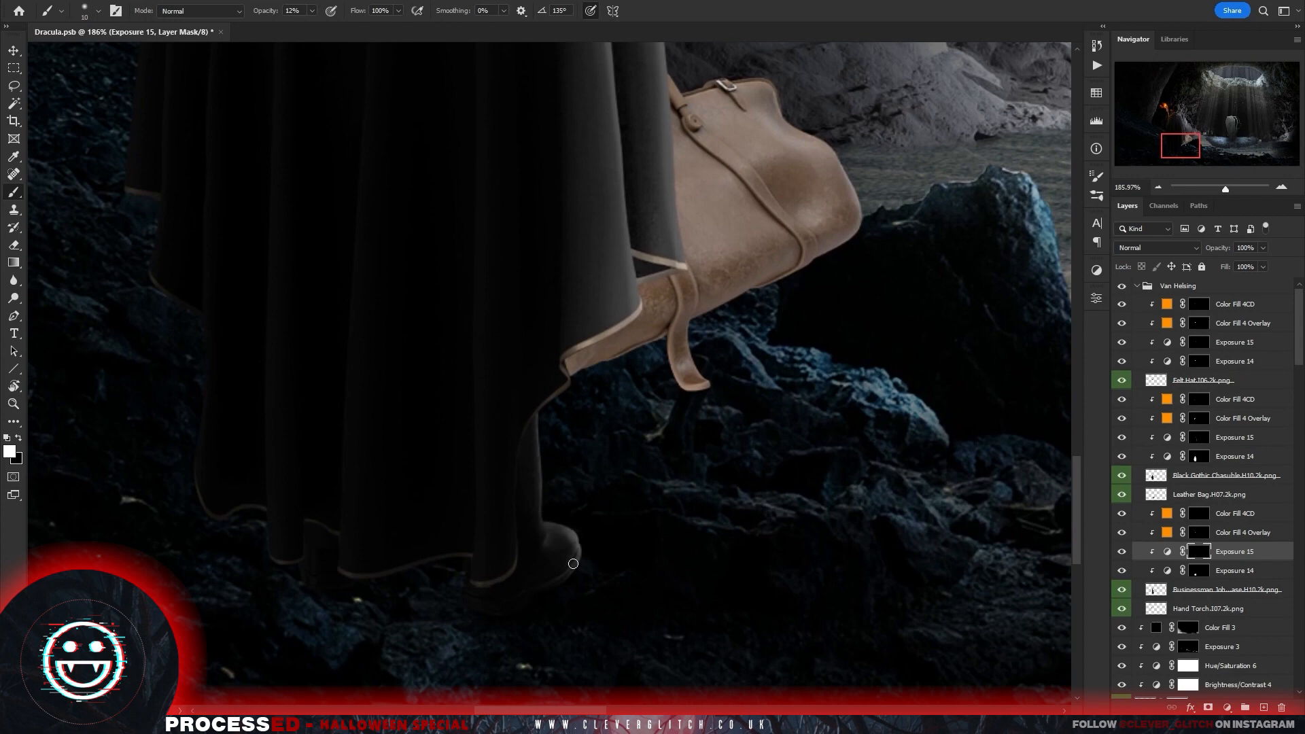
drag(675, 554, 612, 554)
Duplicate the hat's four fill and Exposure layers above the Leather Bag layer and clip them to the bag with black masks.
click(1234, 305)
shift+click(1225, 363)
drag(1229, 361, 1224, 485)
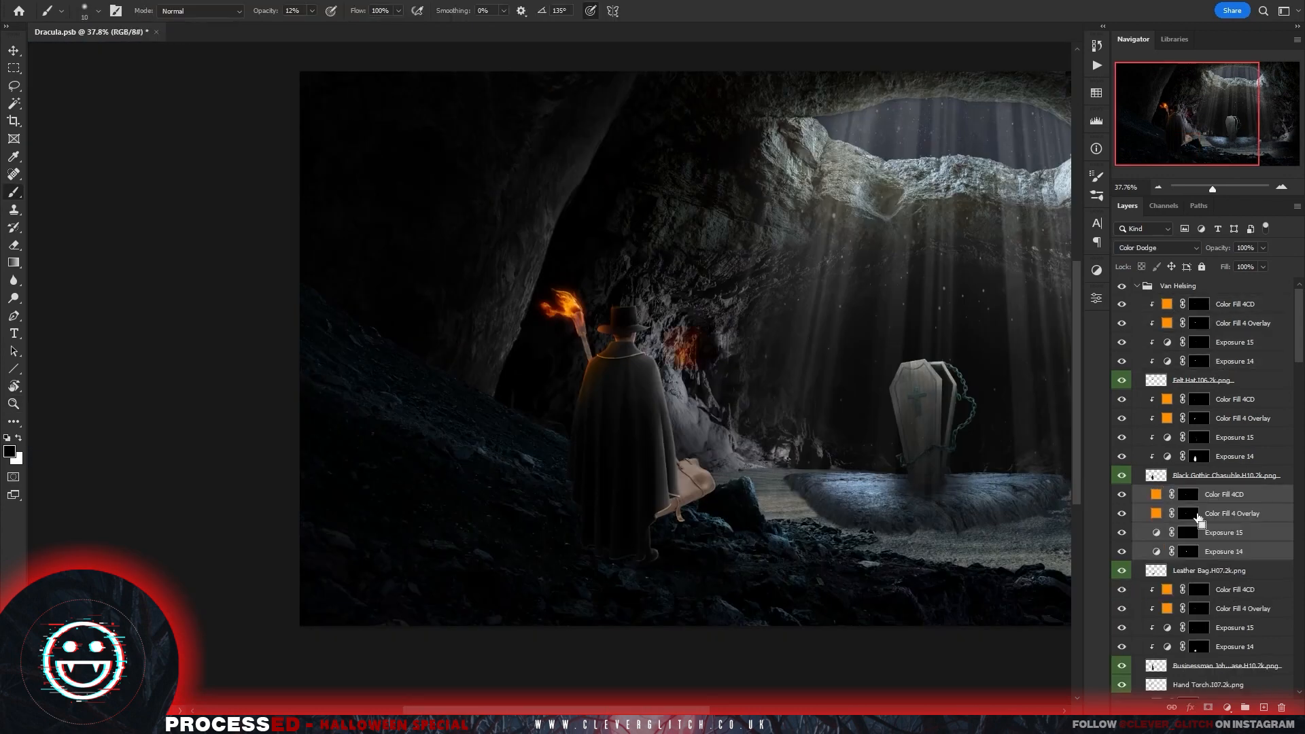
click(1195, 498)
click(1195, 533)
click(1200, 551)
Paint soft shadow over the leather bag on its Exposure 14 mask with a 200 px brush at 12% opacity.
drag(677, 484, 727, 484)
key(bracketright)
key(bracketright)
key(bracketright)
key(bracketright)
key(bracketright)
key(bracketright)
key(bracketright)
key(bracketright)
key(bracketright)
key(bracketright)
key(bracketright)
key(bracketright)
key(bracketright)
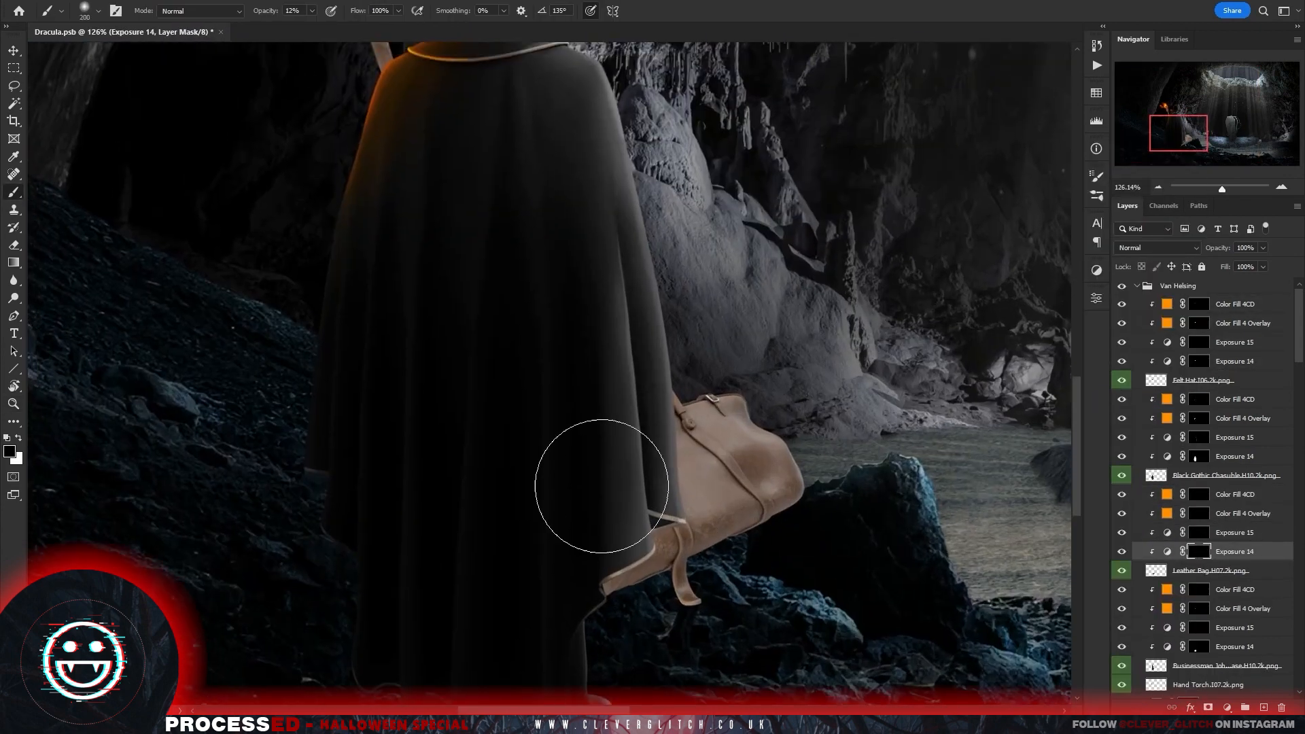
key(x)
mouse_move(617, 578)
mouse_down()
mouse_move(638, 522)
mouse_move(723, 455)
mouse_move(702, 498)
mouse_up()
Paint thin moonlight highlights along the bag's straps and edges on its Exposure 15 mask with an 8 px brush at 35% opacity.
click(1199, 532)
mouse_move(757, 373)
mouse_down()
mouse_move(789, 470)
mouse_move(821, 477)
mouse_up()
key(bracketleft)
key(bracketleft)
key(bracketleft)
key(bracketleft)
key(bracketleft)
key(bracketleft)
key(bracketleft)
key(bracketleft)
key(bracketleft)
key(bracketleft)
key(bracketleft)
key(bracketleft)
key(bracketleft)
key(bracketleft)
key(bracketleft)
key(bracketleft)
key(bracketleft)
key(bracketleft)
key(bracketleft)
drag(546, 294, 571, 336)
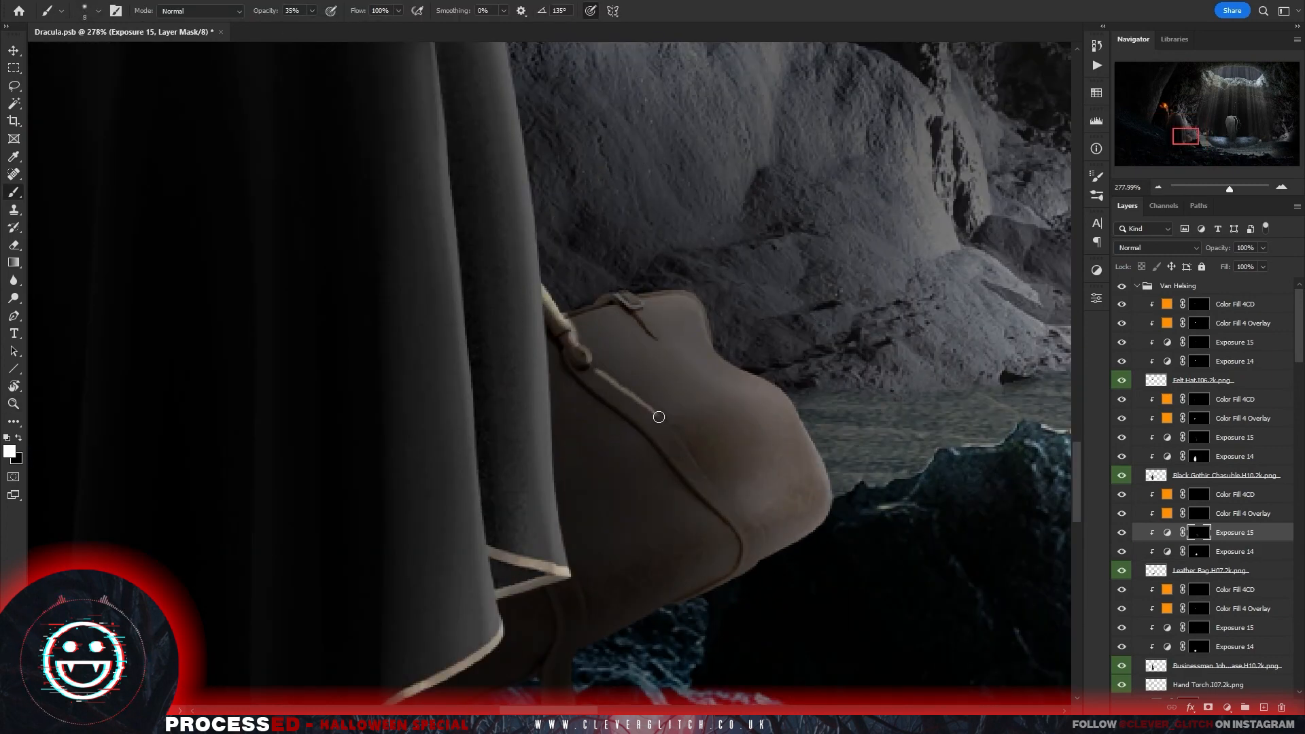
drag(655, 577, 741, 389)
drag(660, 389, 675, 424)
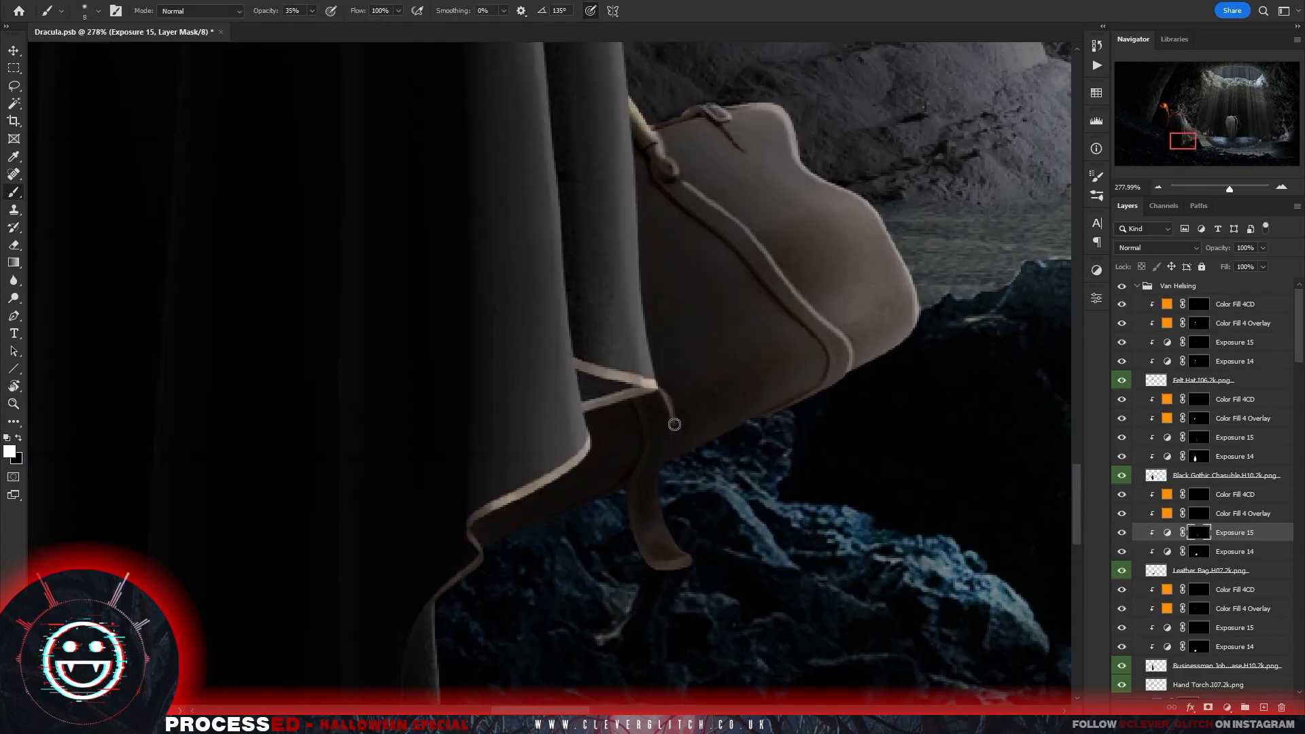
Refine the bag's Exposure 15 mask around the buckle strap and outer edge, alternating white and black at 35% opacity.
mouse_move(997, 511)
mouse_down()
mouse_move(915, 512)
mouse_move(738, 625)
mouse_up()
key(x)
drag(746, 310, 843, 312)
key(x)
drag(702, 277, 723, 314)
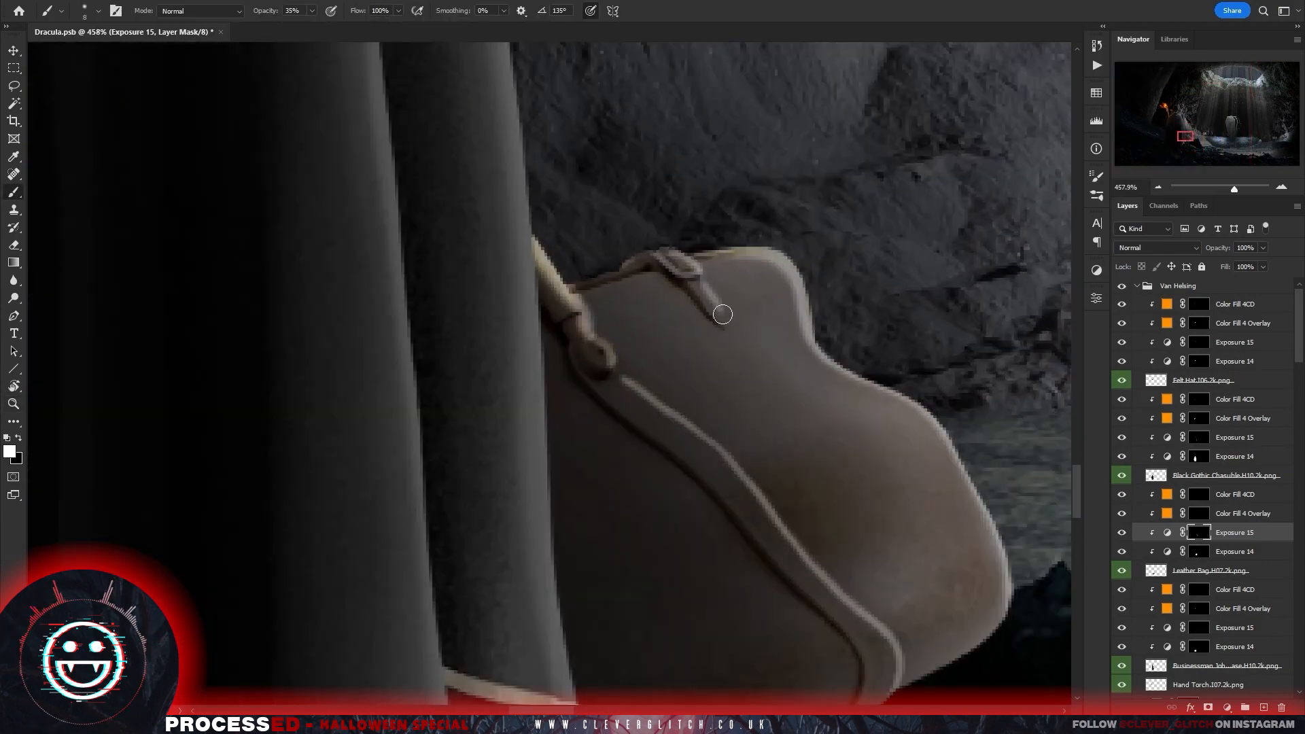
drag(805, 521, 724, 523)
key(bracketright)
key(x)
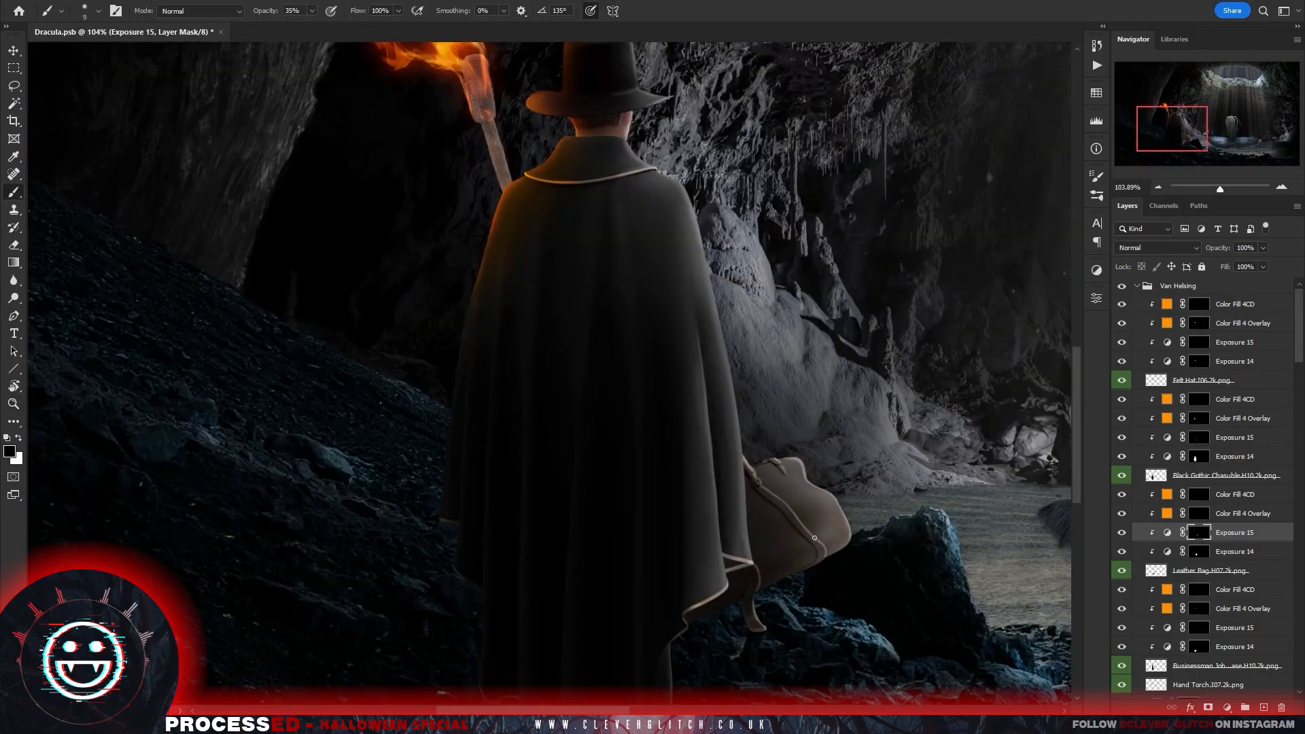
drag(858, 527, 819, 529)
drag(854, 530, 924, 532)
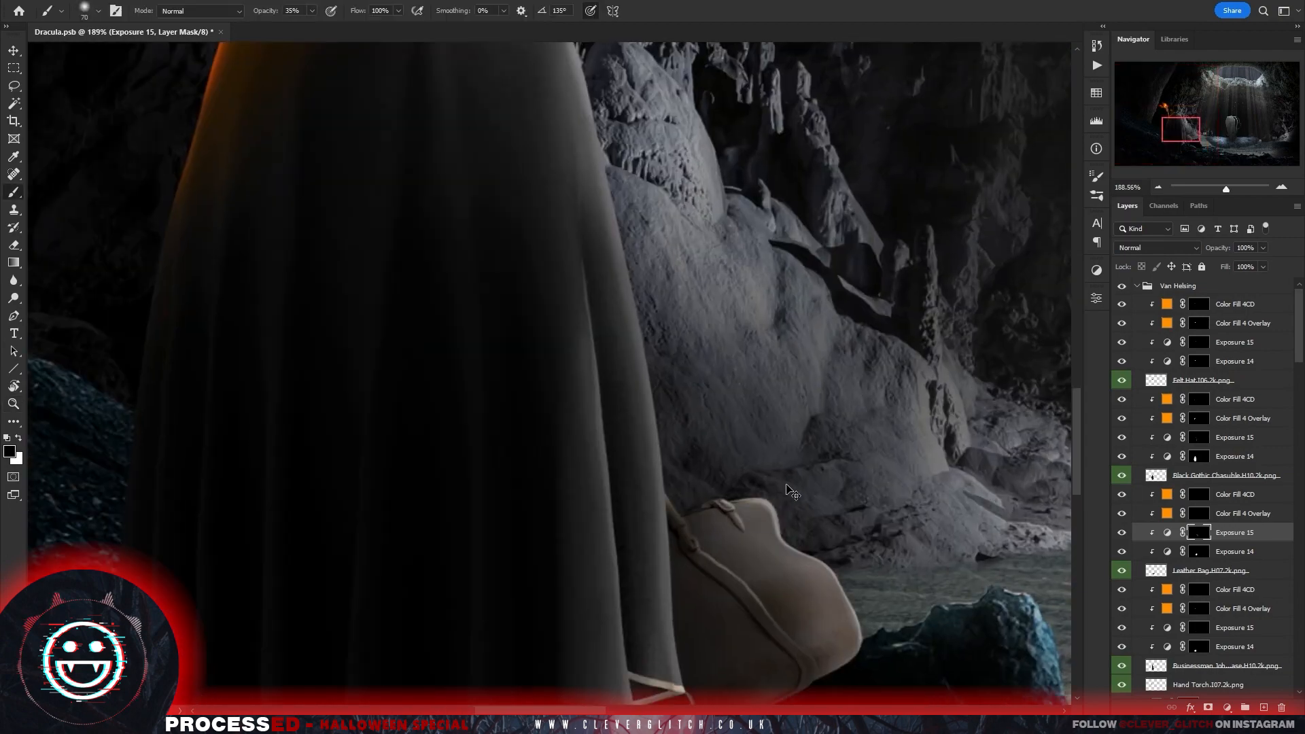
drag(914, 577, 848, 533)
Copy the Businessman's Color Fill 4CD layer to just above the Hand Torch layer.
scroll(1218, 442, down, 4)
click(1218, 434)
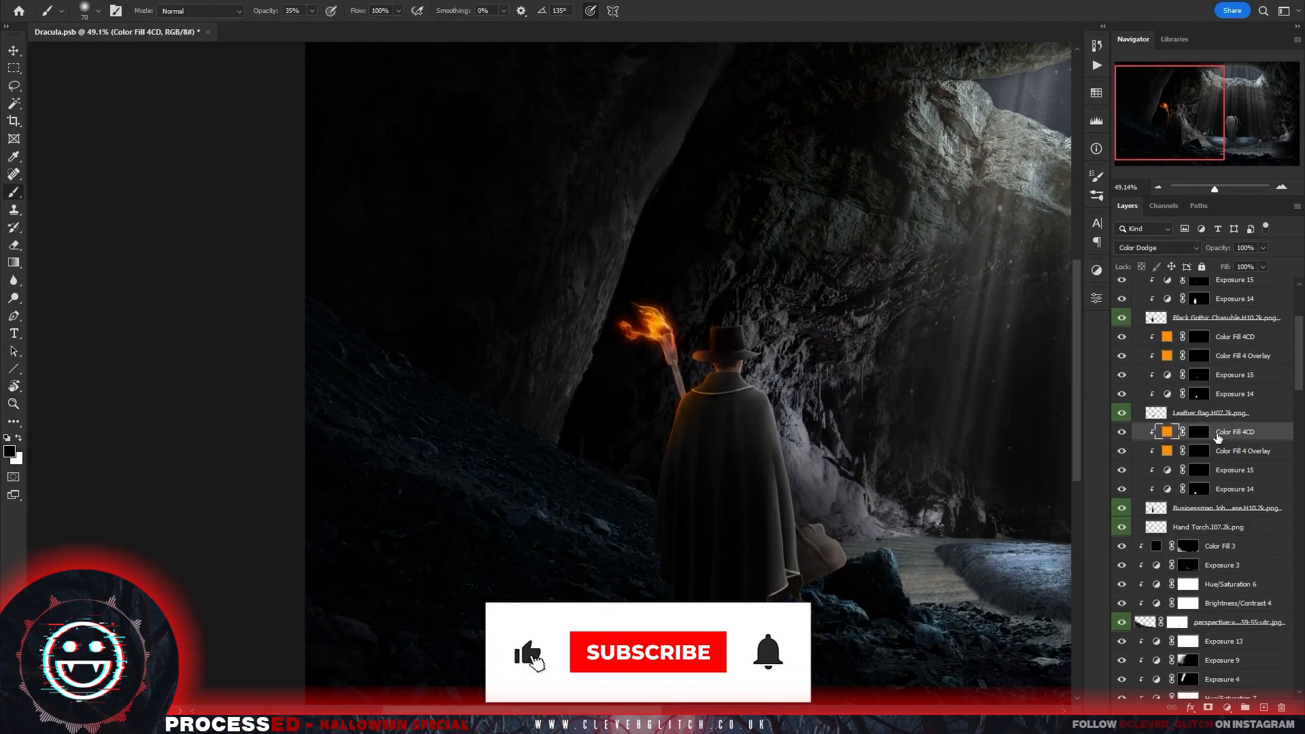
key(ctrl+c)
click(1212, 530)
key(ctrl+v)
Delete the Color Fill 4CD and Color Fill 4 Overlay layers clipped to the leather bag.
click(1228, 337)
shift+click(1228, 355)
key(Delete)
Try an orange glow around the torch on the copied Color Fill 4CD mask at 15% opacity and delete that layer.
click(1190, 489)
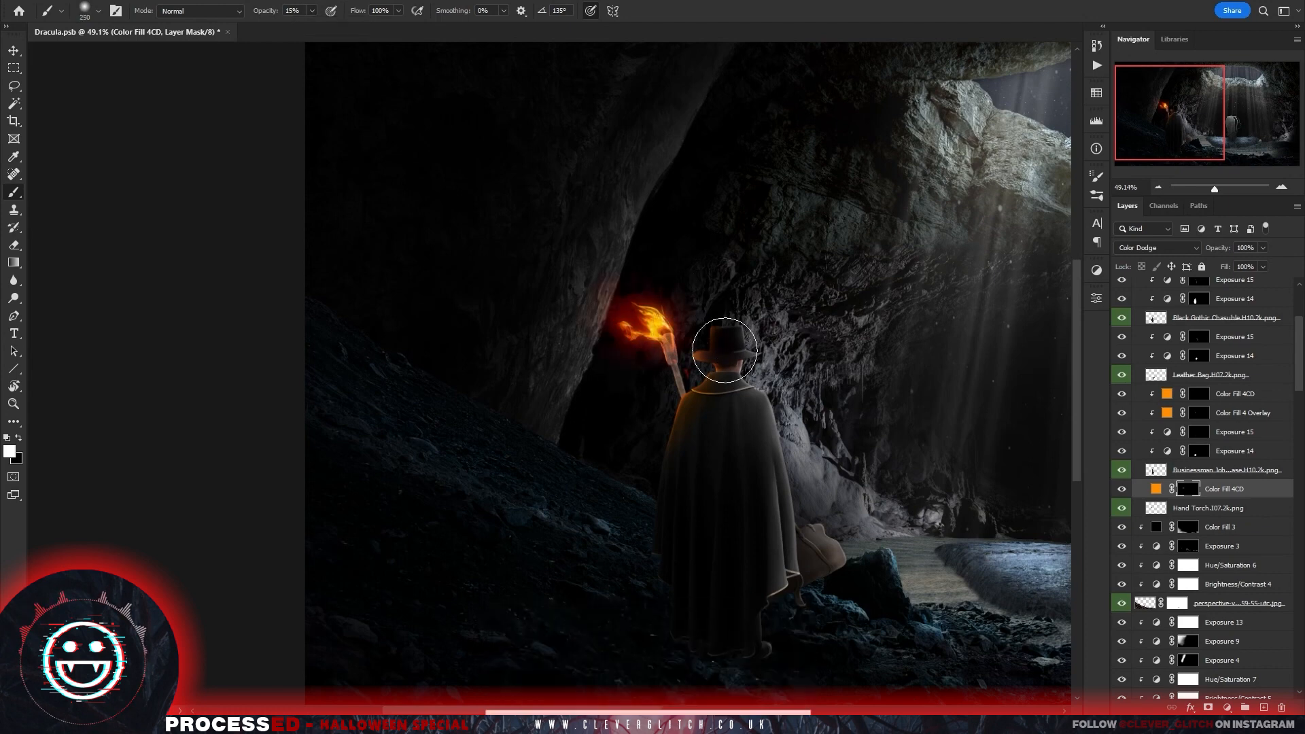
click(1157, 490)
key(Delete)
Add a Solid Color fill layer above the Van Helsing group and set its colour to the torch orange.
scroll(1210, 435, up, 4)
click(1179, 288)
click(1227, 708)
click(1241, 416)
click(1139, 107)
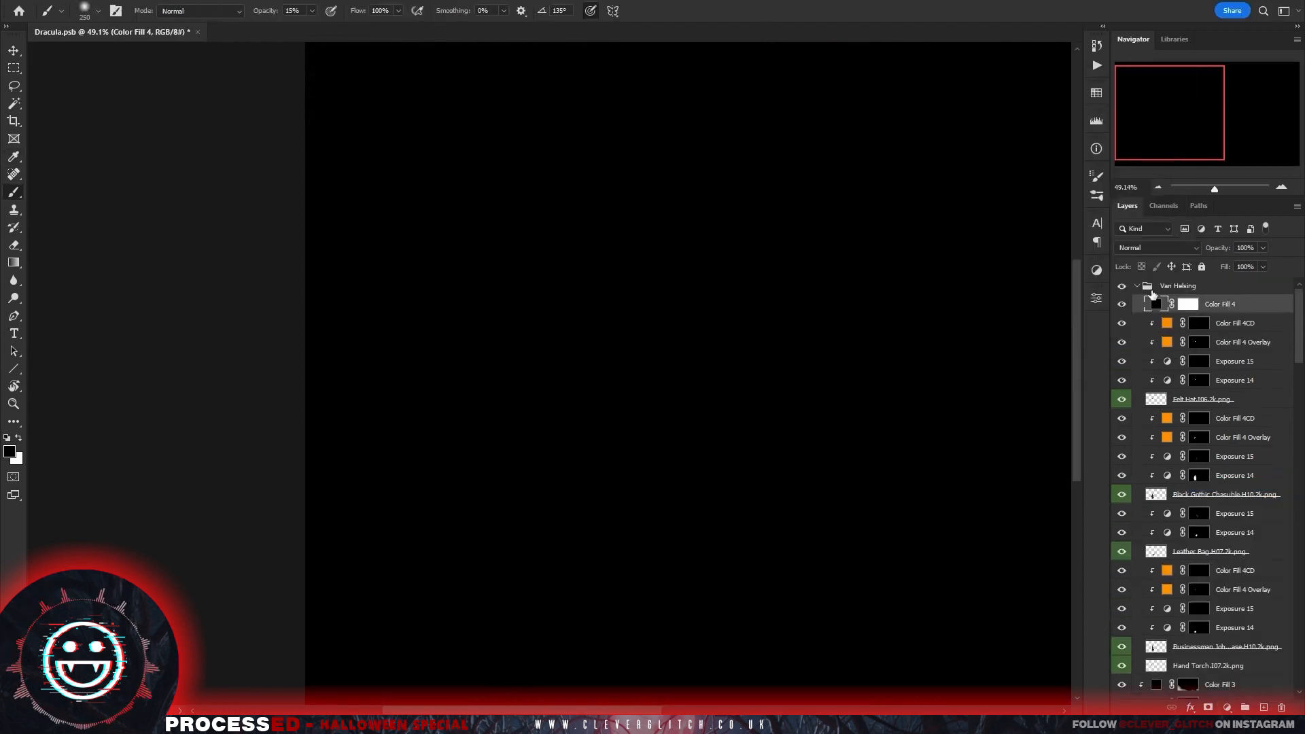
drag(1155, 302, 1142, 282)
double_click(1144, 290)
click(1134, 132)
click(1096, 93)
click(965, 130)
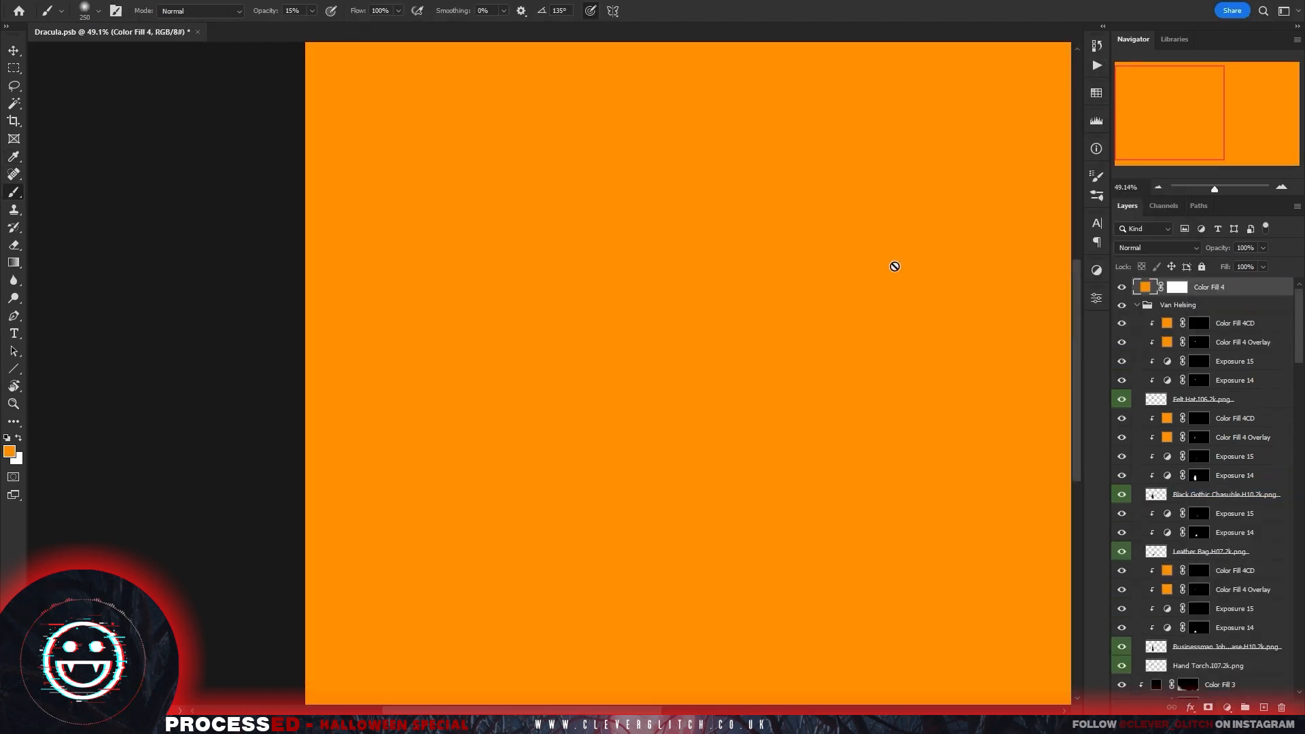
drag(895, 266, 743, 490)
Invert the new orange fill's mask to black and paint a soft glow around the torch flame at 8% opacity.
click(1177, 287)
key(ctrl+i)
scroll(364, 345, up, 4)
drag(458, 344, 367, 289)
scroll(653, 462, down, 3)
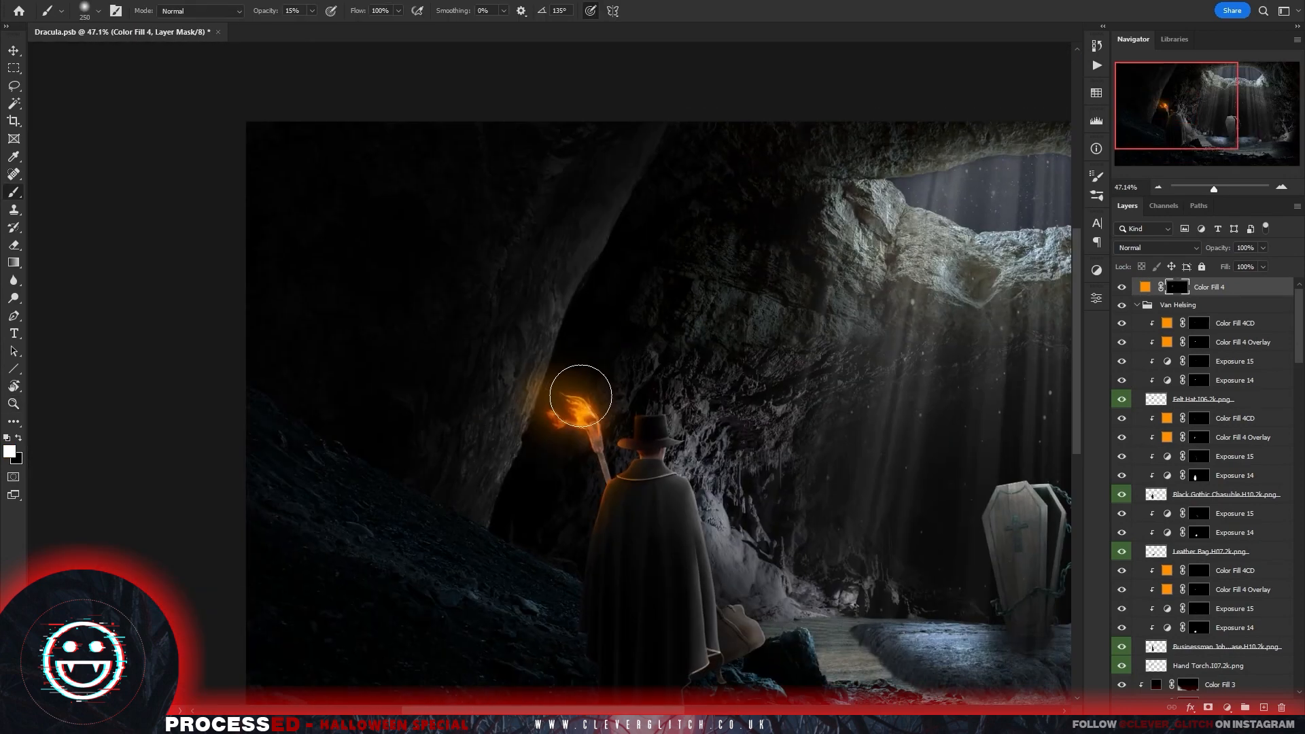
click(576, 420)
key(ctrl+z)
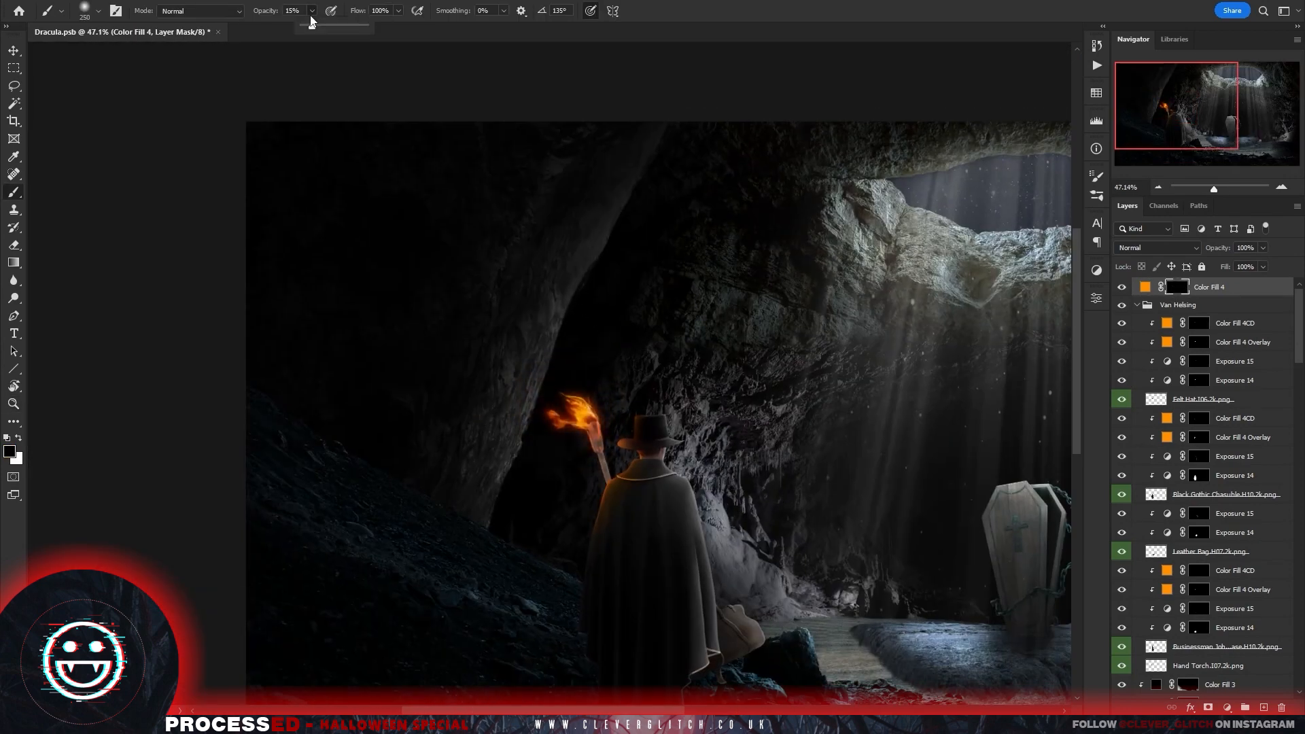
scroll(617, 342, down, 2)
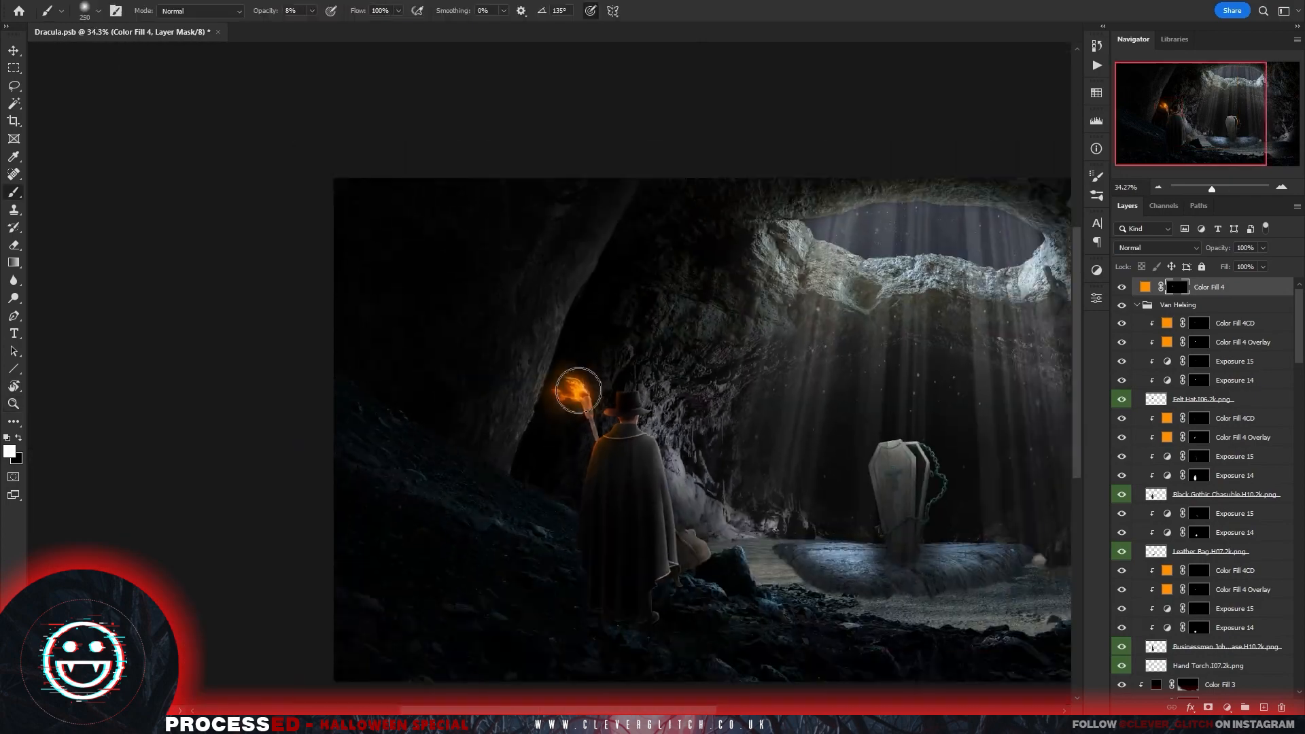
key(bracketright)
key(bracketright)
key(bracketright)
key(bracketright)
key(bracketright)
key(bracketright)
key(bracketright)
key(bracketright)
key(bracketright)
Duplicate the orange Color Fill 4 above Color Fill 3 and clip it to the rocky foreground with a black mask.
drag(1299, 321, 1299, 390)
click(1239, 371)
key(ctrl+v)
right_click(1209, 369)
click(1149, 391)
click(1182, 368)
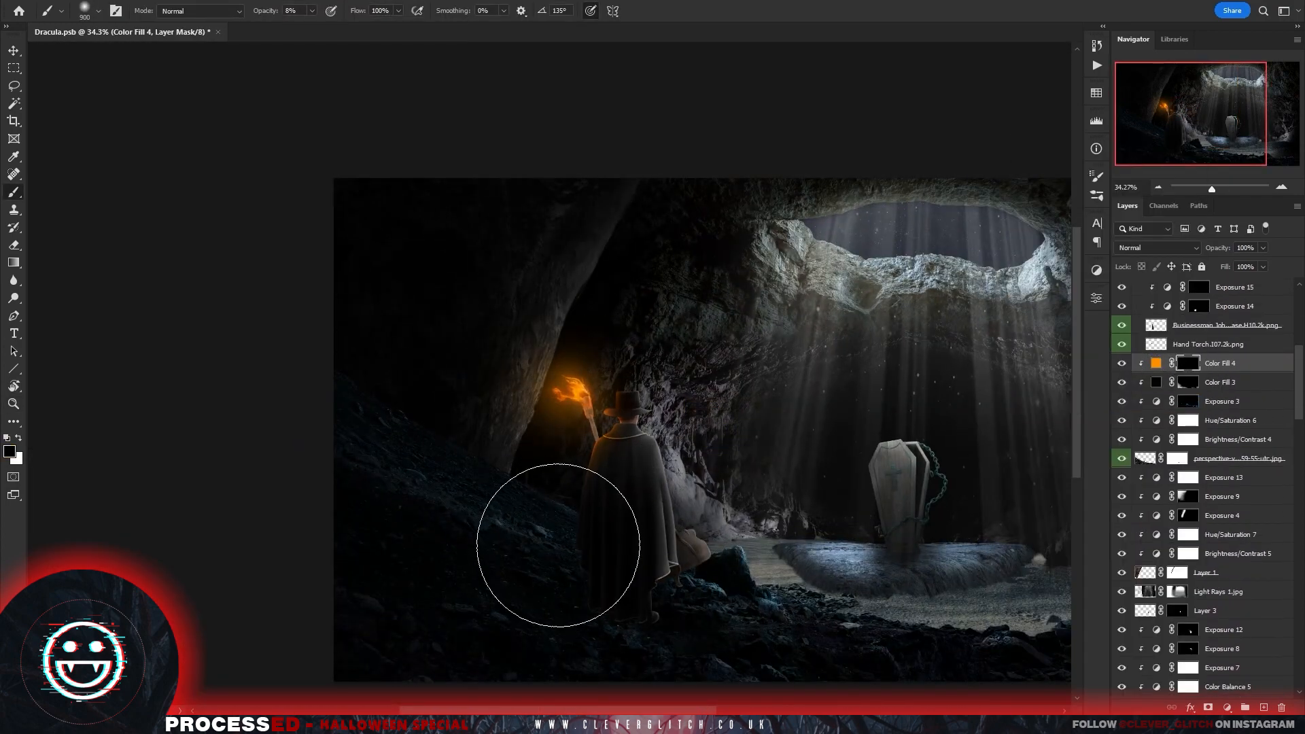
Paint orange torchlight onto the rocks around the man's feet with a 500 px brush at 8% opacity, keeping the Normal blend mode.
key(x)
key(bracketright)
click(1157, 247)
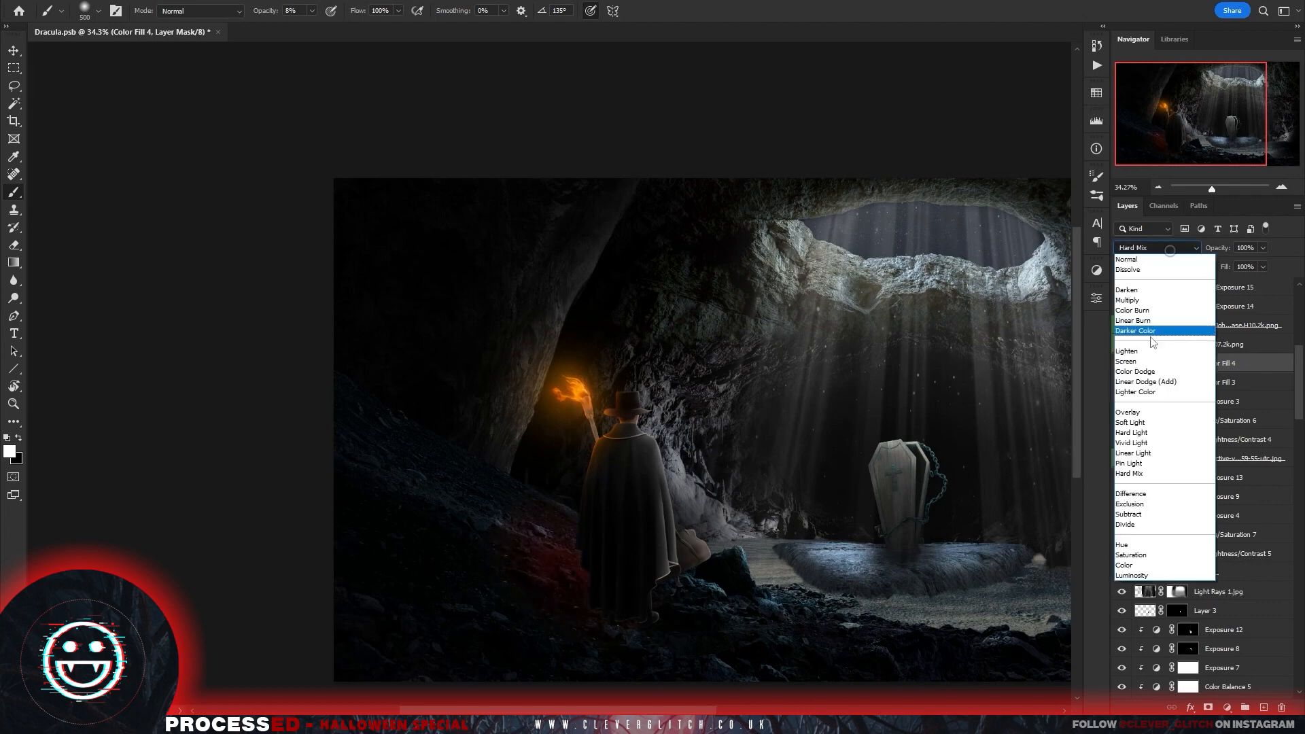
key(Escape)
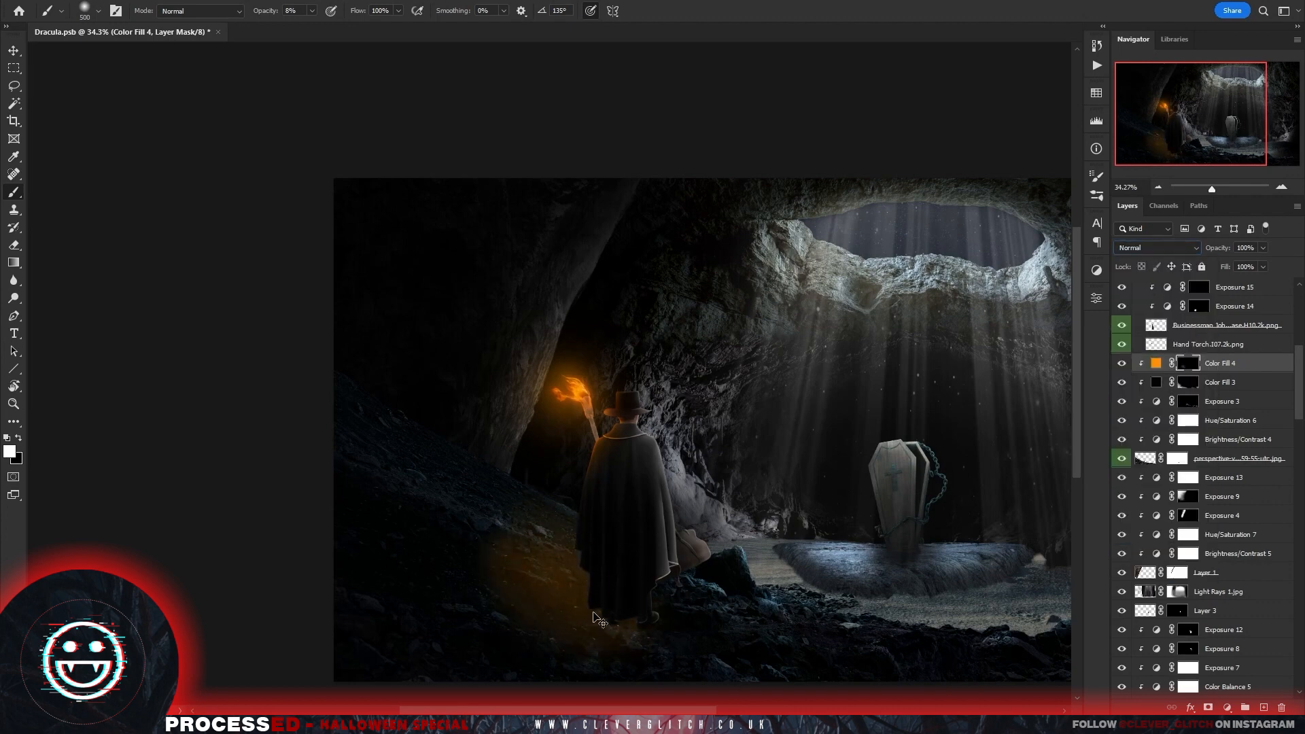
key(x)
scroll(645, 461, down, 3)
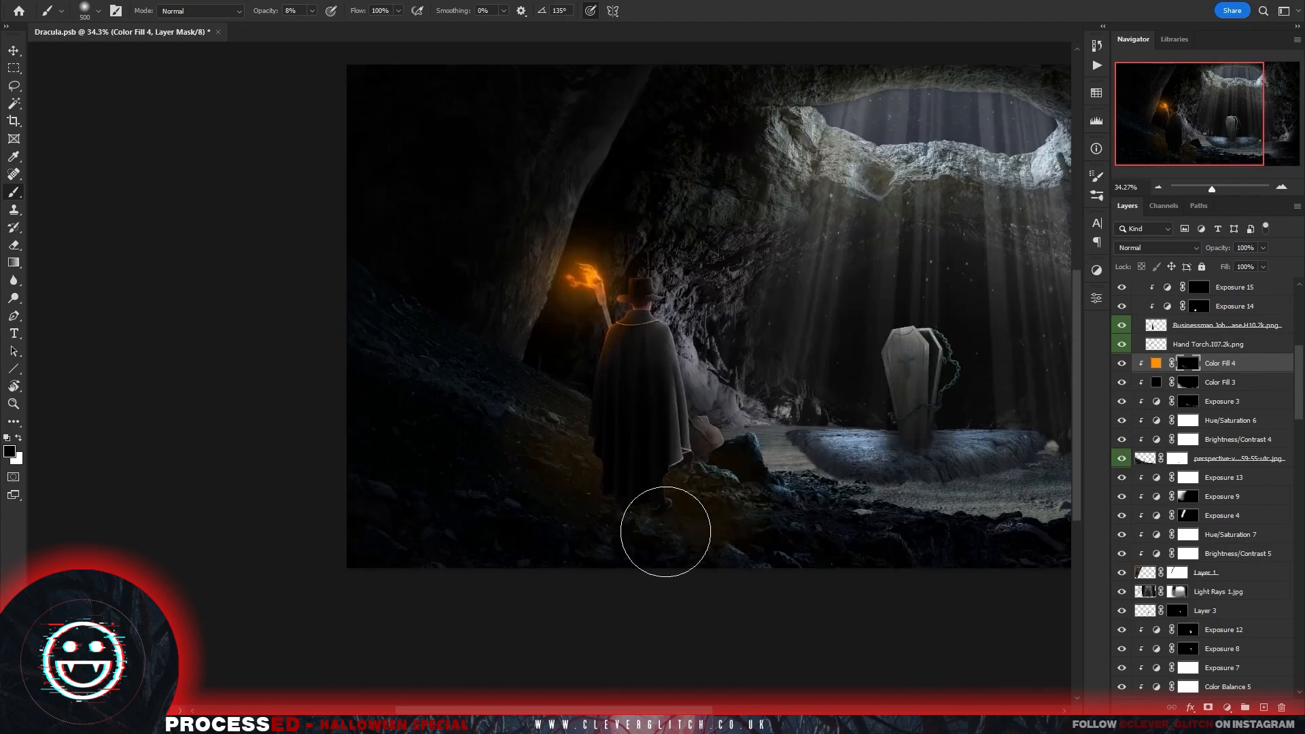
Duplicate the orange Color Fill 4 above Exposure 13, clip it to the cave wall and paint faint torchlight beside the flame.
drag(773, 367, 796, 490)
mouse_move(1299, 388)
mouse_down()
mouse_move(1301, 350)
mouse_move(1299, 401)
mouse_up()
click(1220, 395)
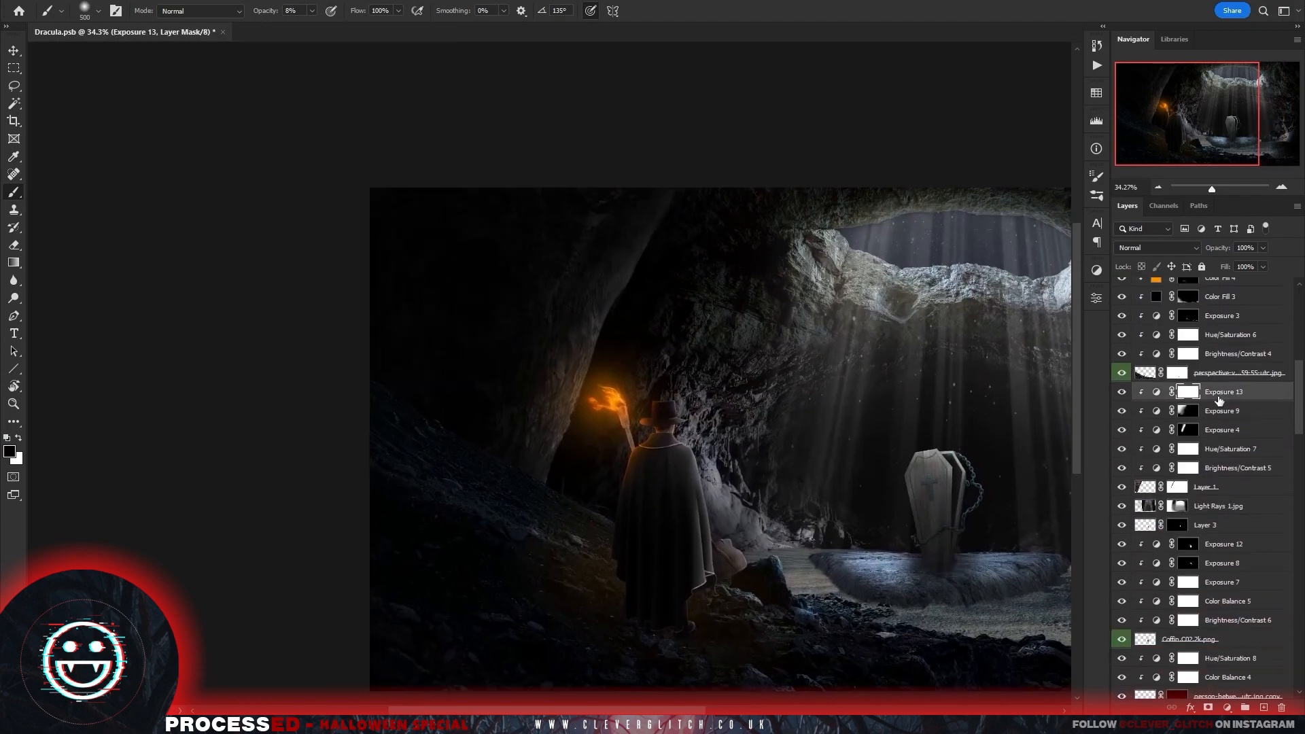
right_click(1191, 392)
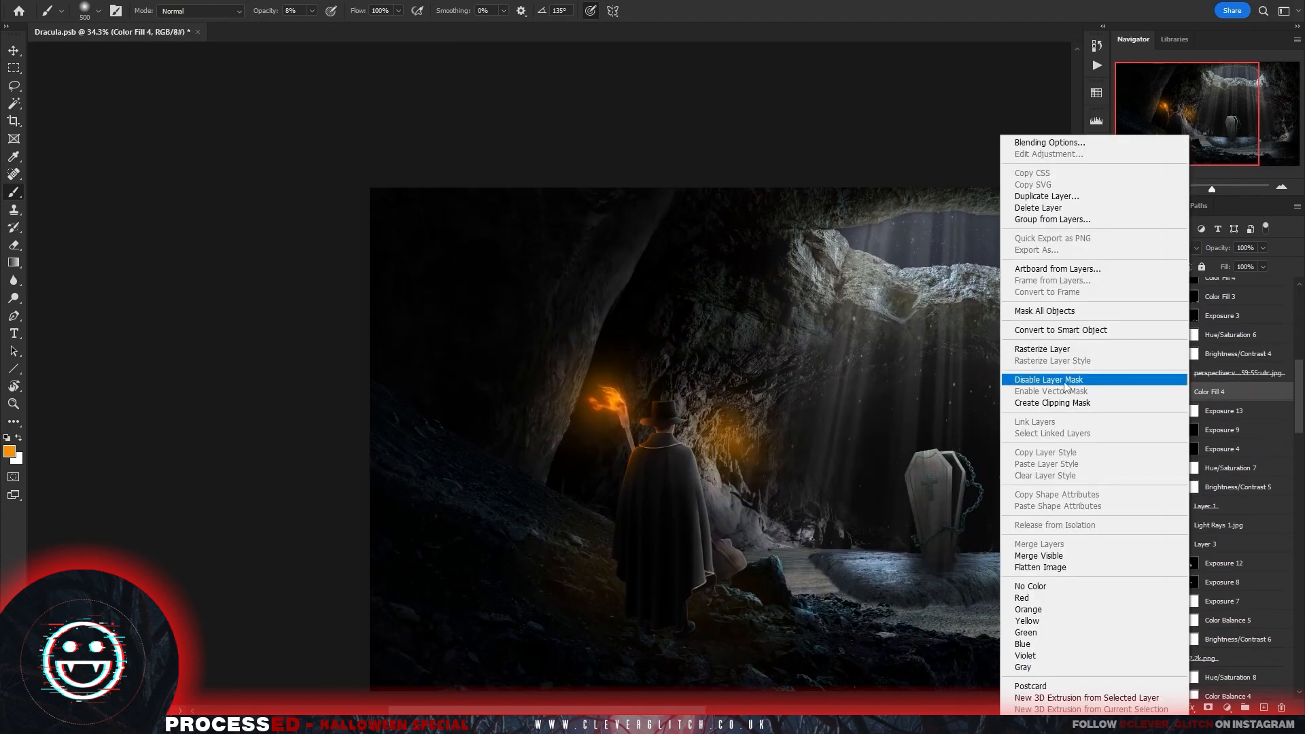
click(1067, 403)
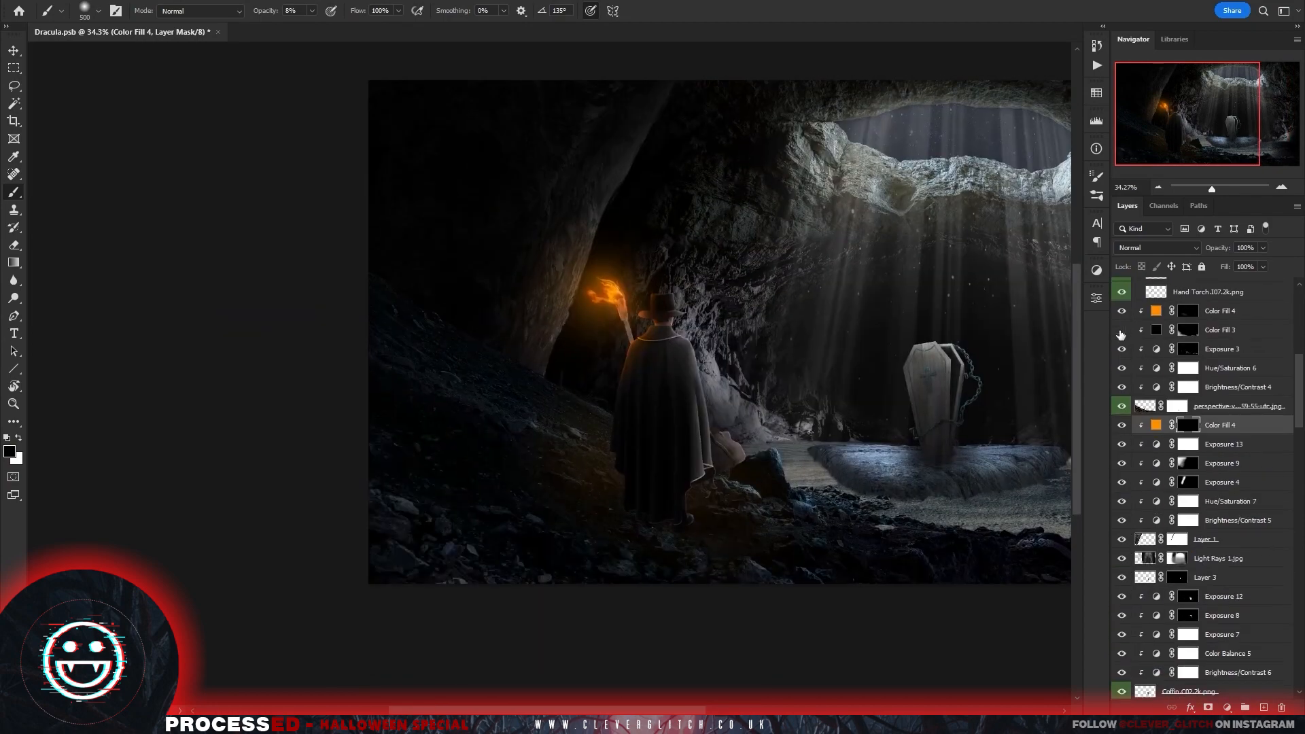
Add a black Solid Color fill above the foreground's orange fill, clip it to the rocks and invert its mask.
click(1227, 708)
click(1226, 467)
click(76, 398)
click(415, 219)
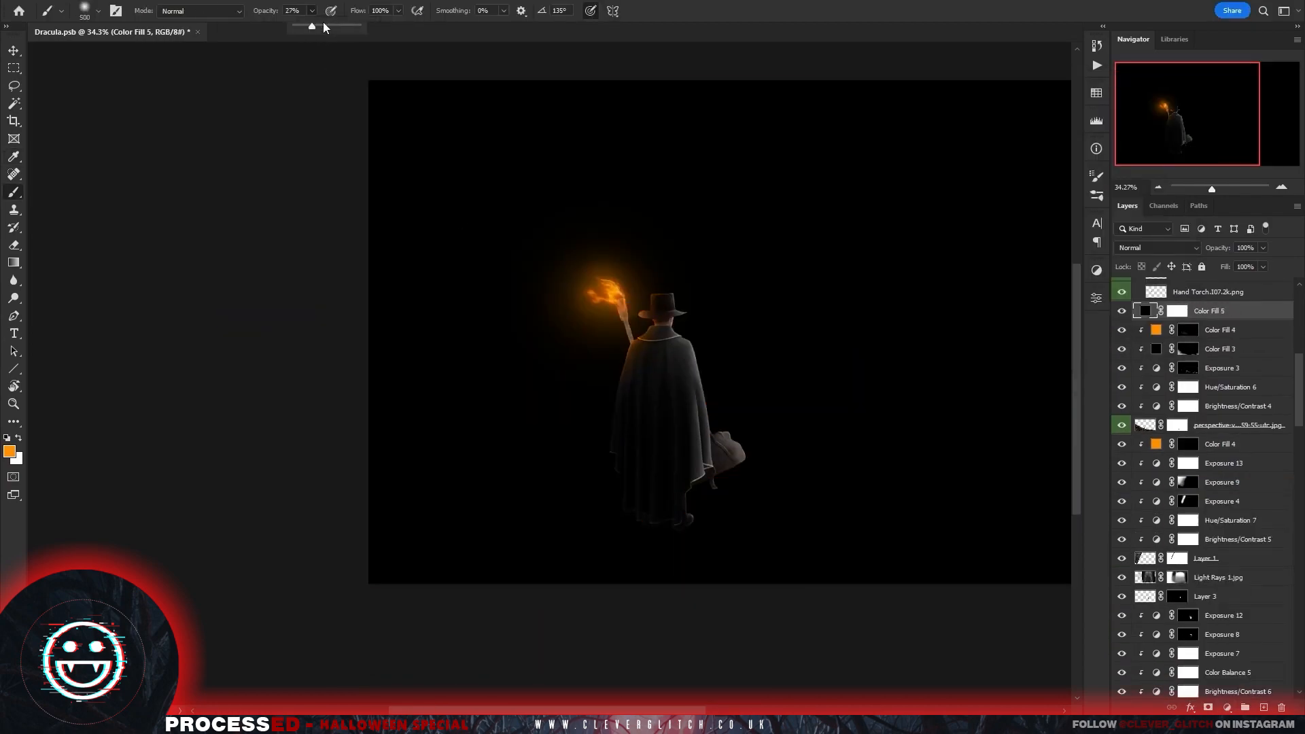
right_click(1215, 311)
click(1070, 403)
click(1189, 310)
key(ctrl+i)
Paint dark shadow on the ground around the man's feet on the Color Fill 5 mask at 27% opacity.
drag(683, 537, 734, 534)
key(])
drag(674, 497, 401, 569)
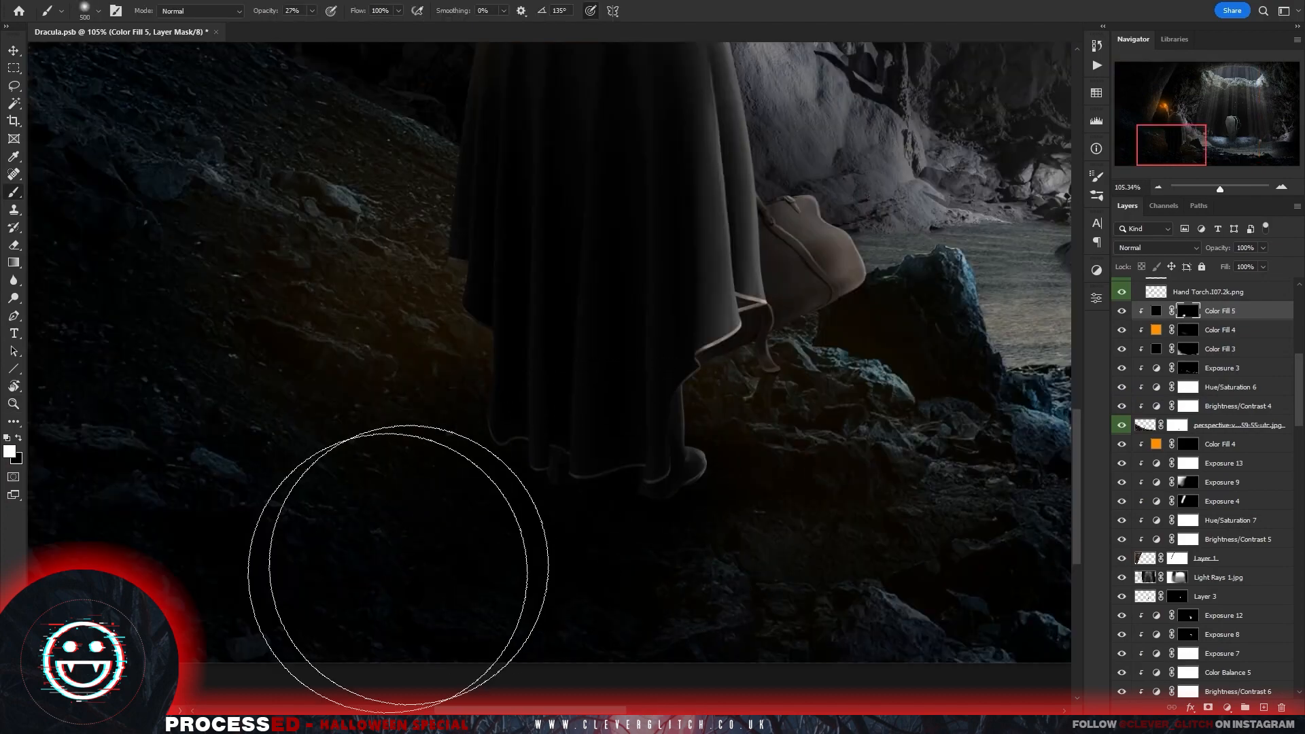
mouse_move(643, 548)
mouse_down()
mouse_move(686, 557)
mouse_move(601, 524)
mouse_up()
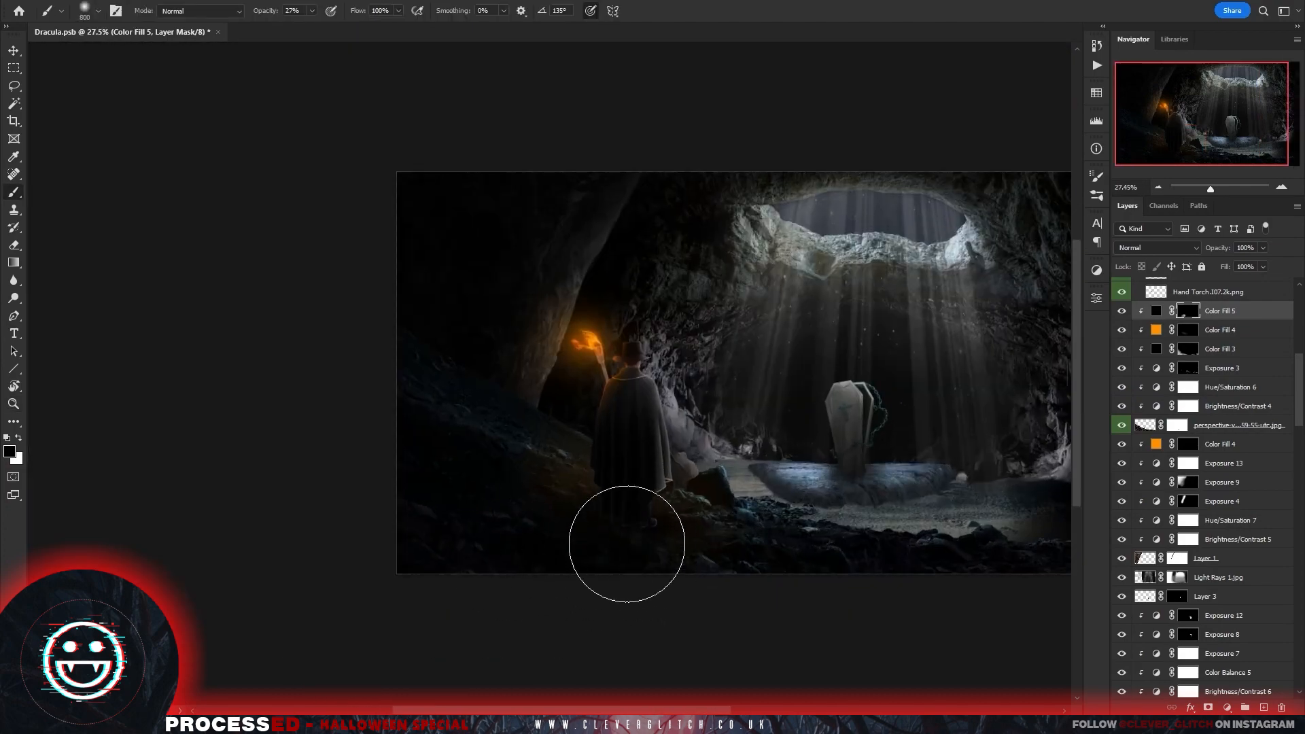
Add a black Solid Color fill above the Businessman's Color Fill 4CD, clip it to the man and invert its mask.
scroll(655, 569, up, 5)
scroll(1186, 283, up, 10)
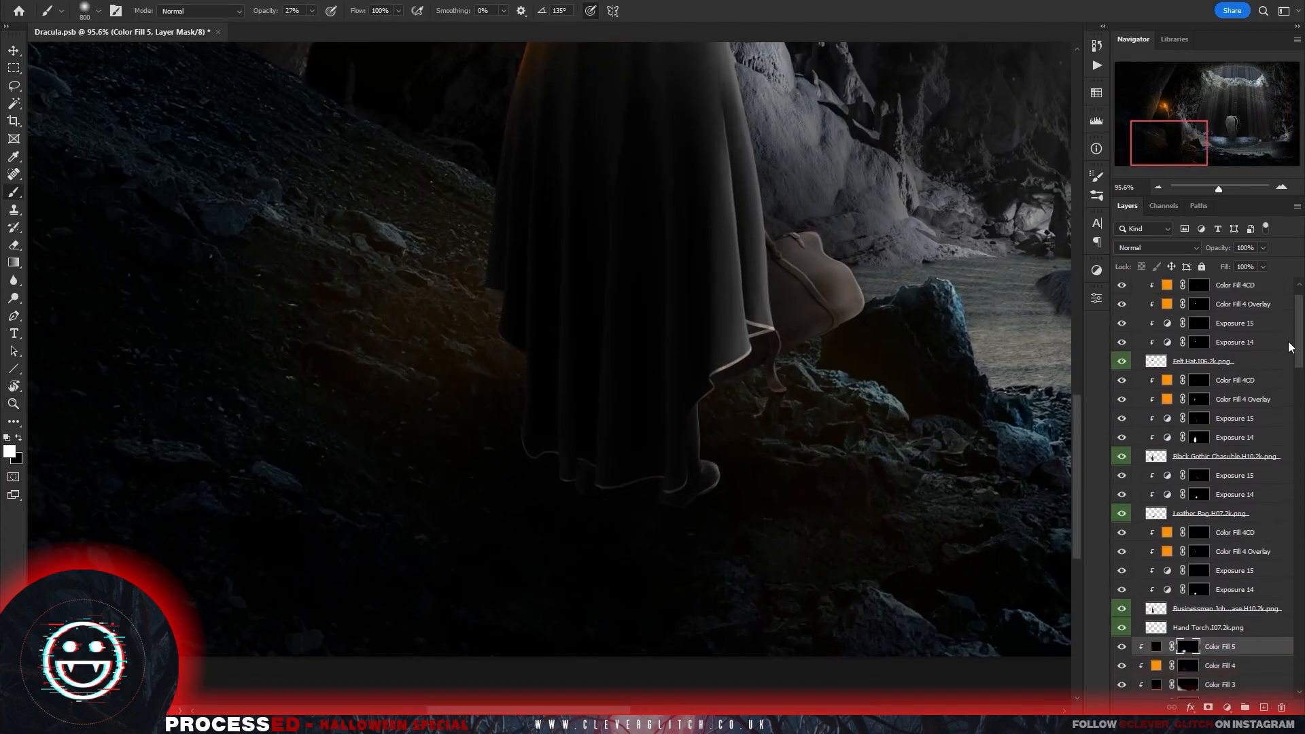
click(1239, 571)
click(1227, 708)
click(1242, 467)
click(685, 479)
click(1140, 108)
right_click(1239, 571)
click(1164, 255)
key(ctrl+i)
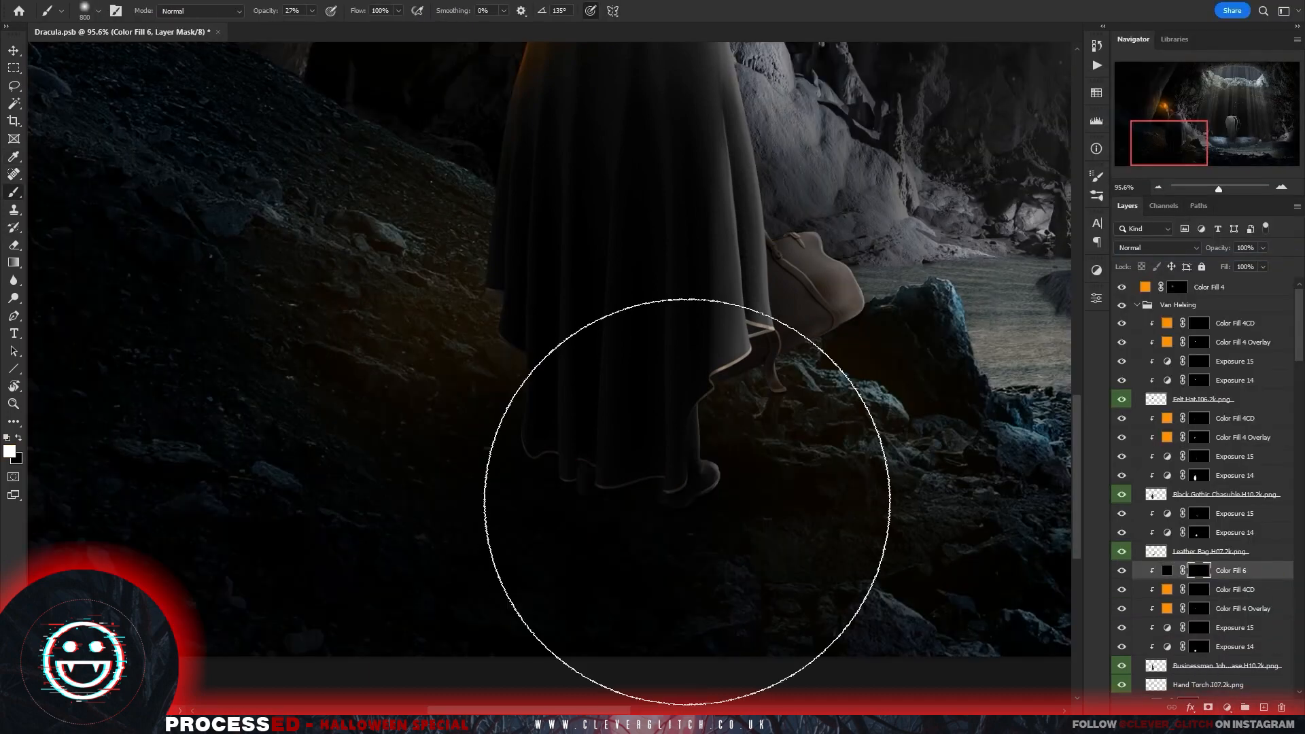
scroll(815, 550, down, 5)
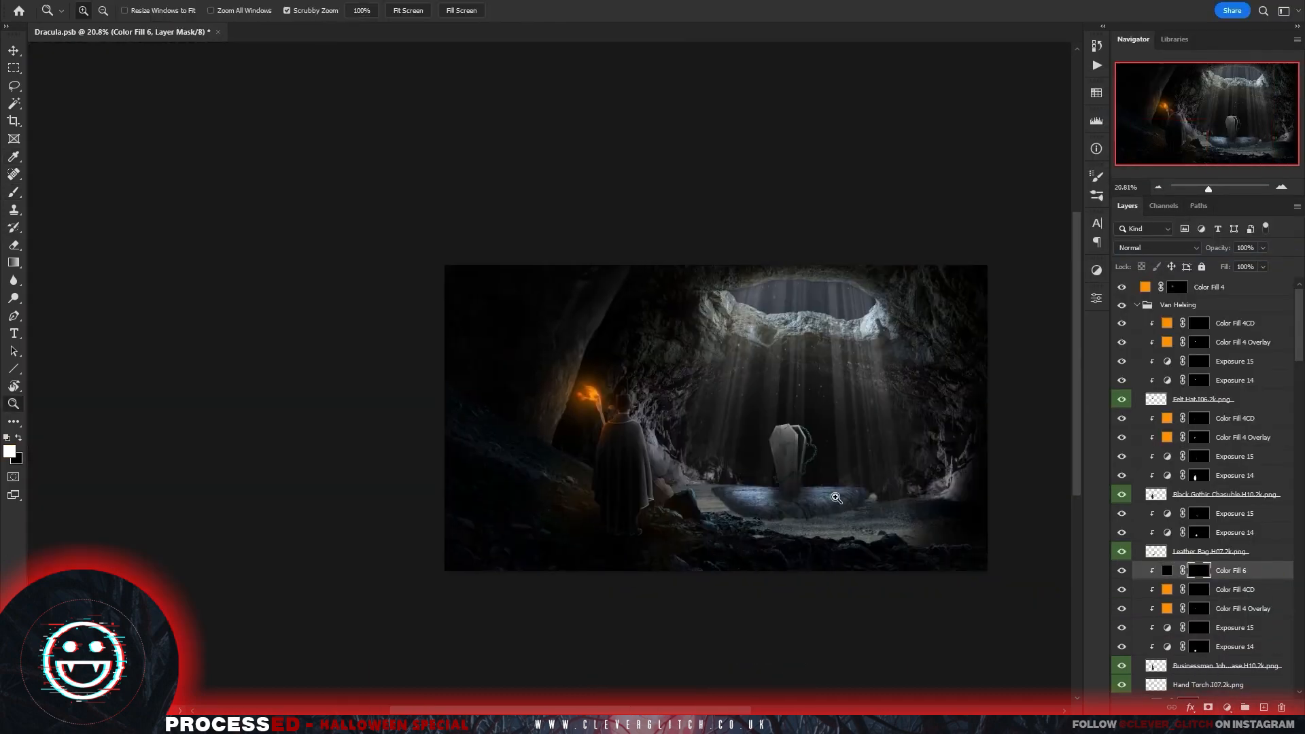
scroll(725, 309, up, 9)
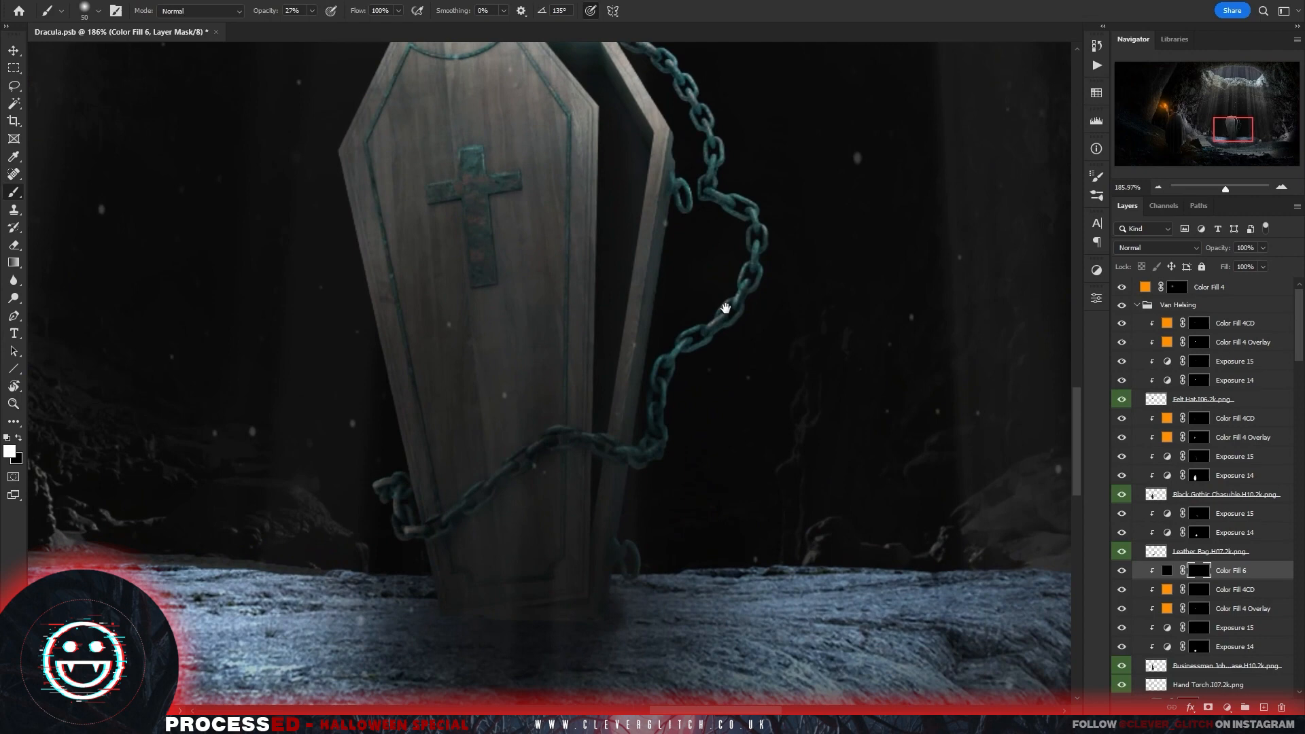
drag(726, 309, 738, 526)
scroll(738, 527, down, 2)
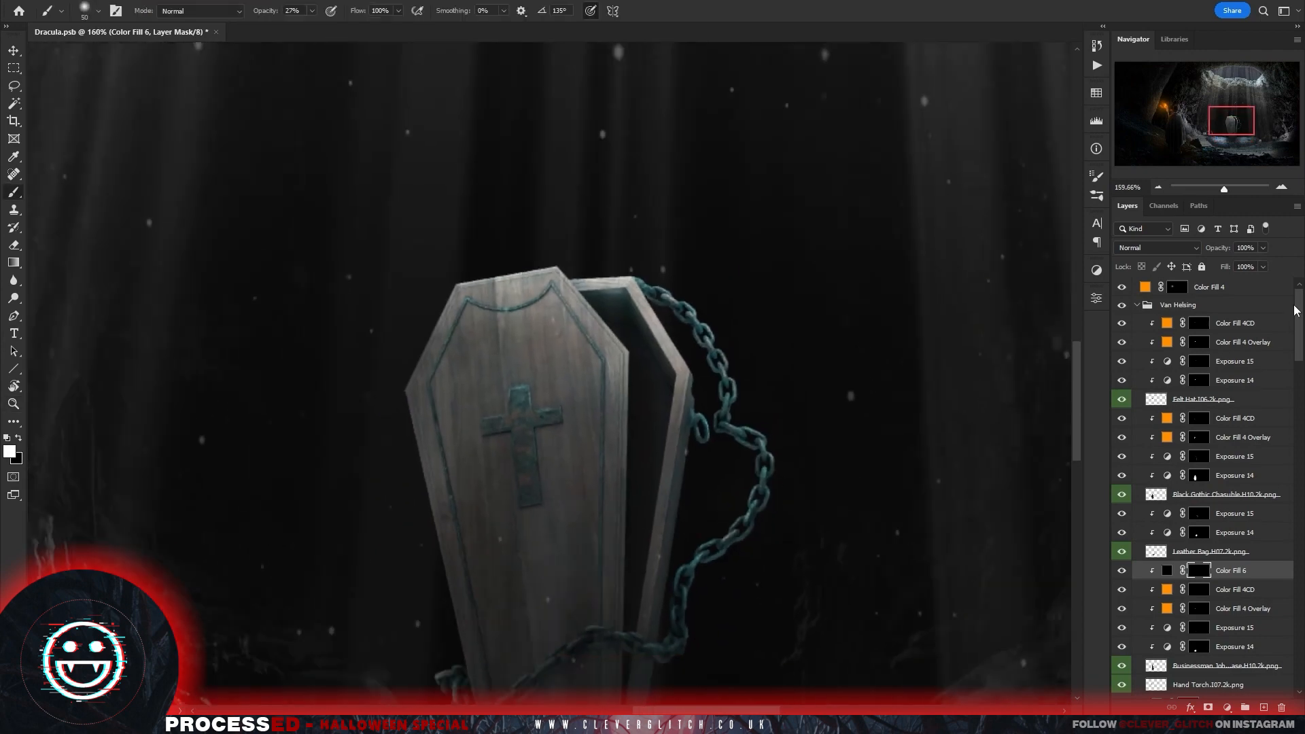
Make the creature hand layer visible above the coffin layers and hide the vampire.jpg layer.
drag(1298, 321, 1296, 583)
click(1217, 391)
scroll(1212, 427, up, 10)
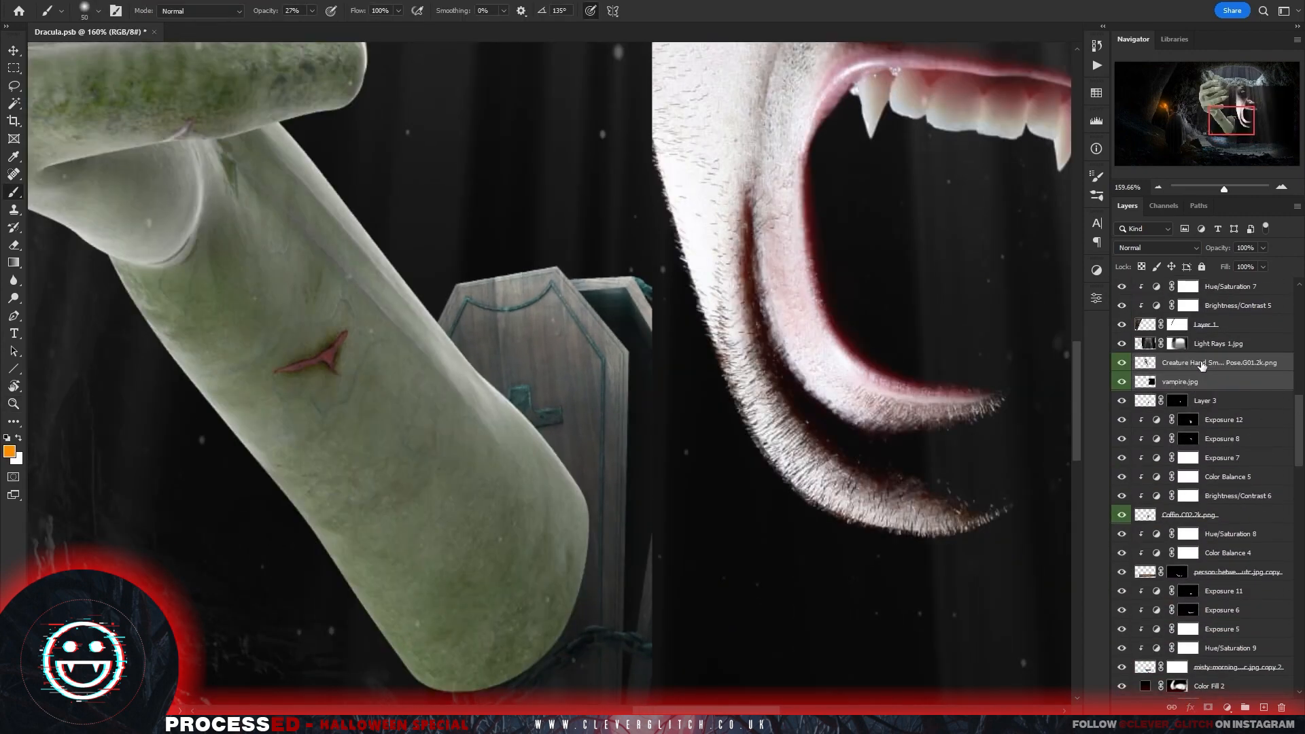
scroll(649, 361, down, 5)
key(v)
click(1122, 381)
Scale down the creature hand, rotate it and place it at the edge of the coffin lid.
click(1217, 362)
key(ctrl+t)
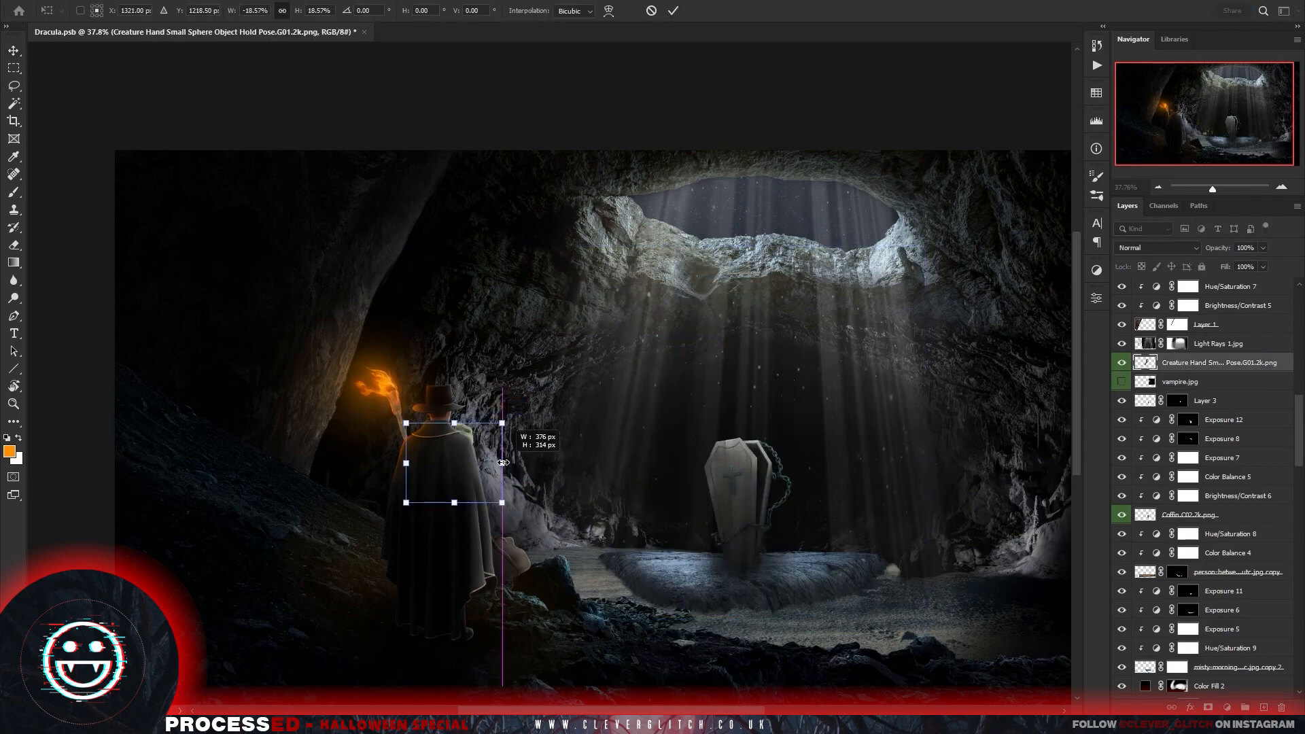
drag(543, 503, 801, 524)
scroll(732, 413, up, 6)
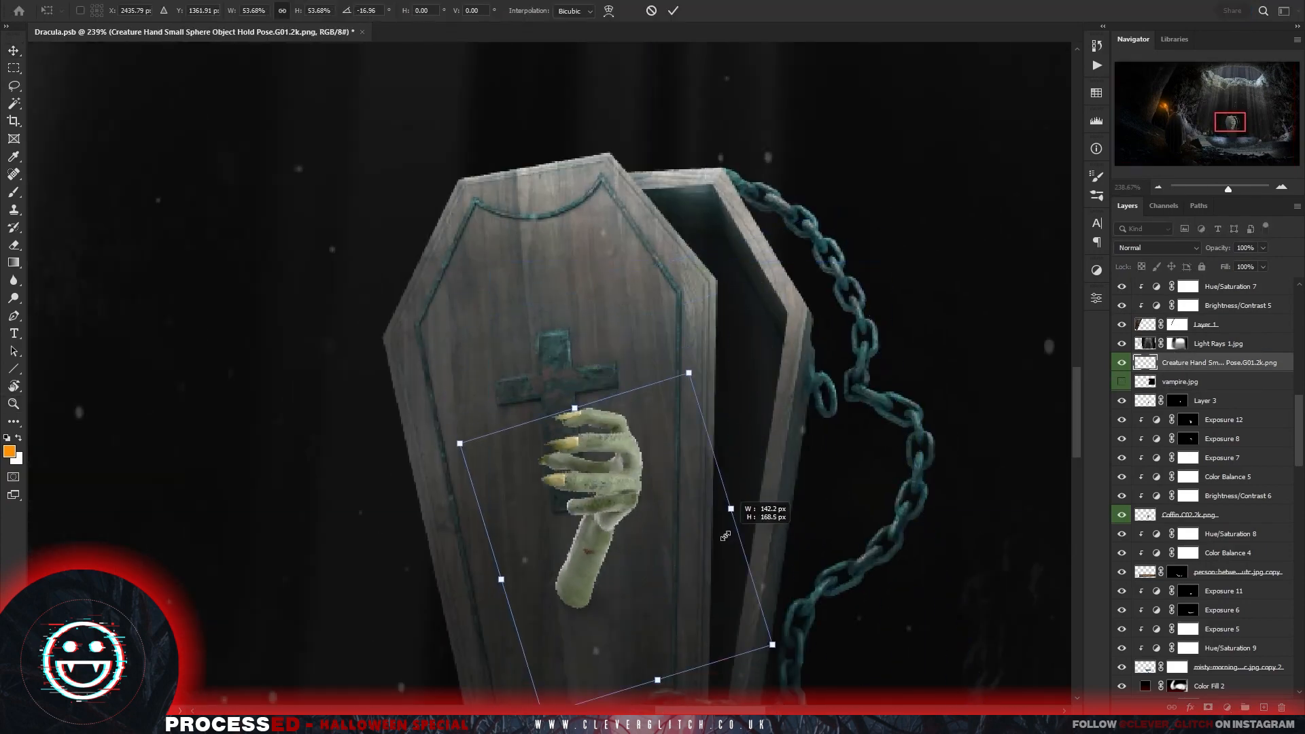
drag(748, 503, 820, 428)
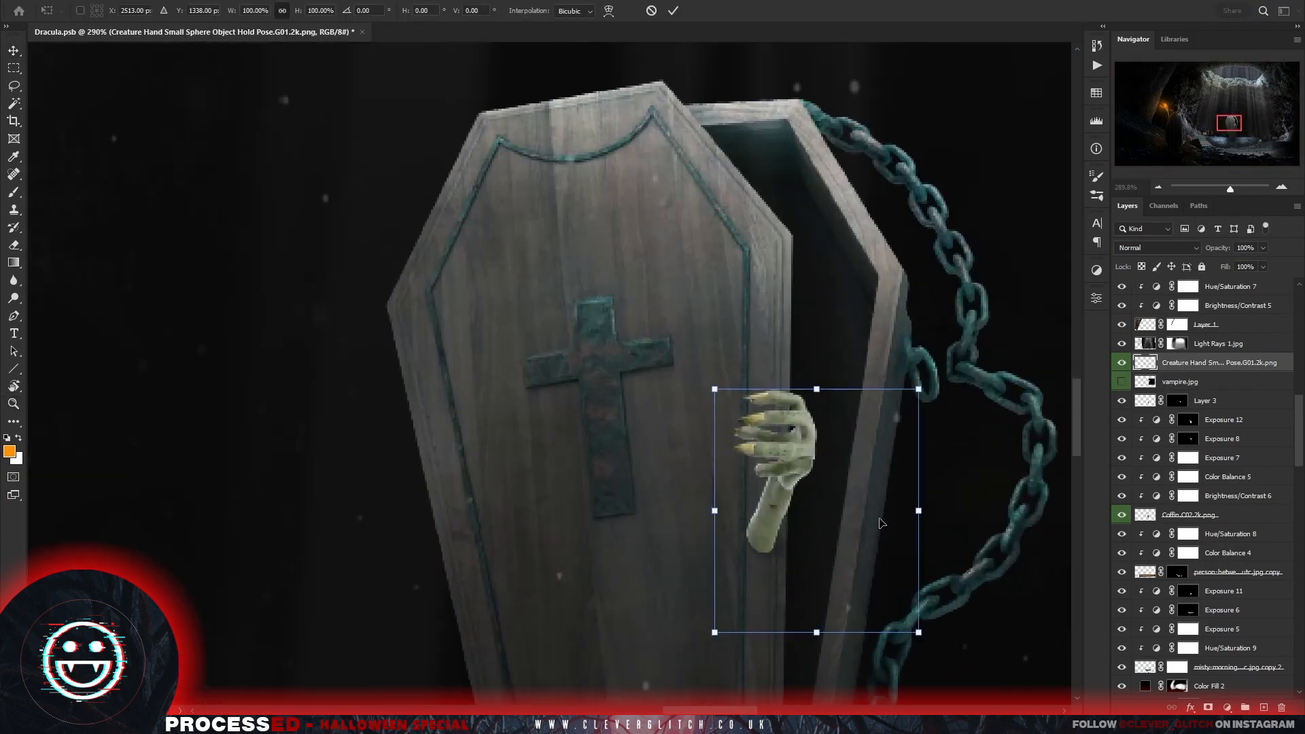
key(Return)
Move the large second copy of the creature hand closer to the man with the torch.
scroll(897, 591, down, 10)
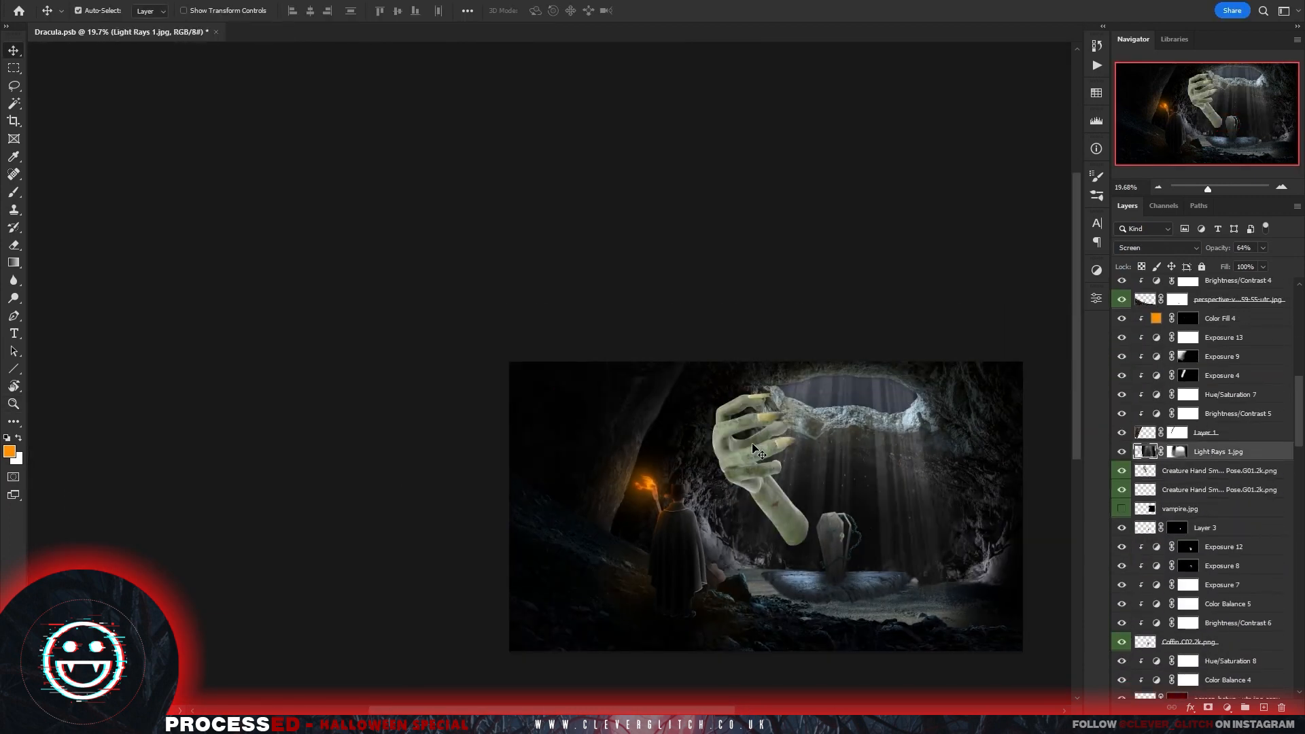
click(748, 481)
key(ctrl+t)
key(Return)
Add a layer beneath the large creature hand and fill a rectangle behind it with white.
click(1220, 489)
click(1263, 707)
key(x)
click(14, 68)
drag(569, 379, 938, 627)
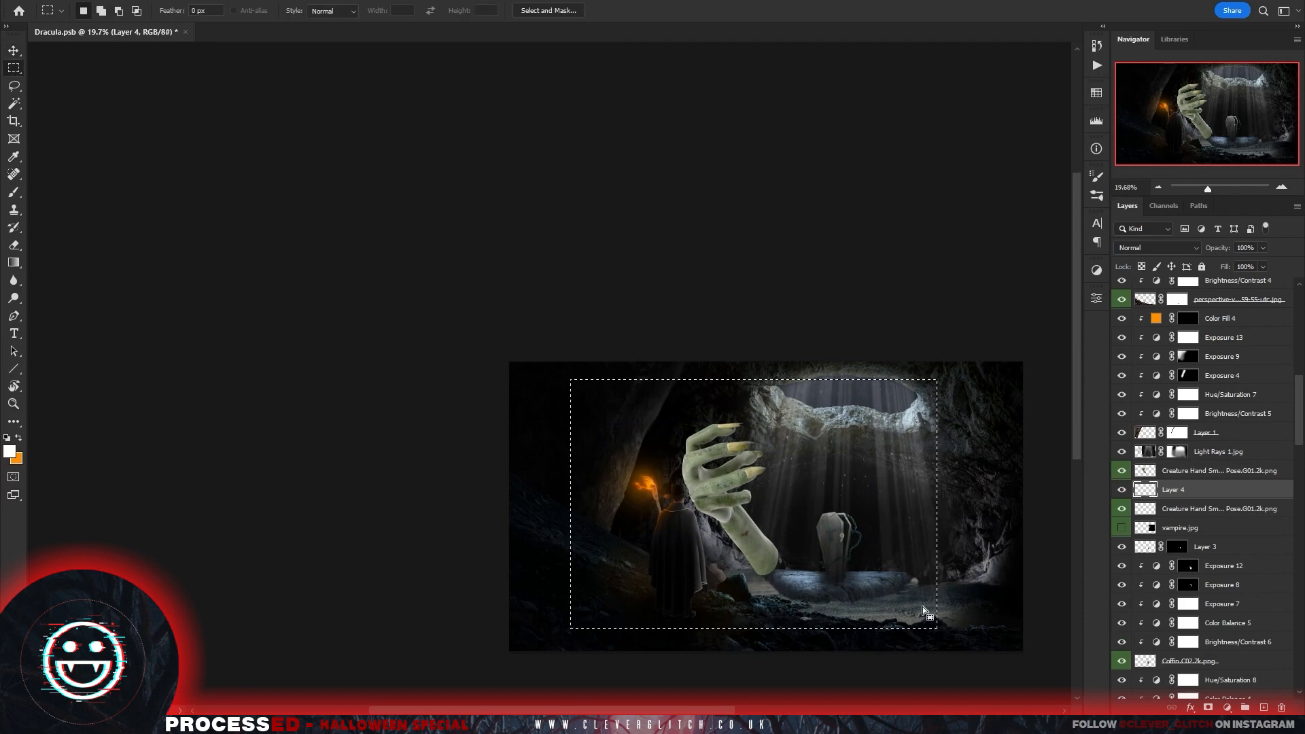
key(alt+BackSpace)
key(ctrl+d)
key(v)
scroll(815, 545, up, 5)
Select the large creature hand, delete the shadow outside its outline and remove the white backing layer.
click(1220, 472)
click(157, 0)
click(192, 151)
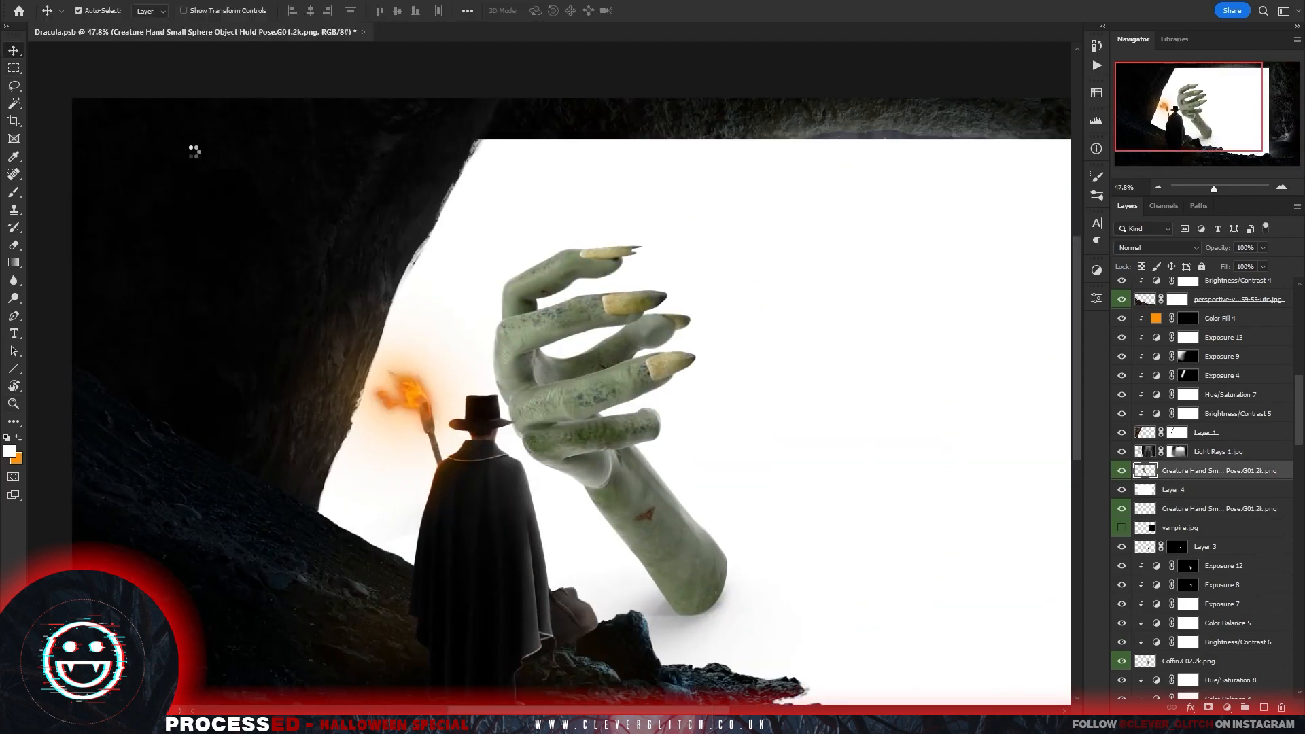
key(ctrl+shift+i)
key(Delete)
key(ctrl+d)
click(1207, 491)
key(Delete)
Flip the creature hand, scale it to about 6% and rotate it into place on the coffin lid's edge.
click(1145, 472)
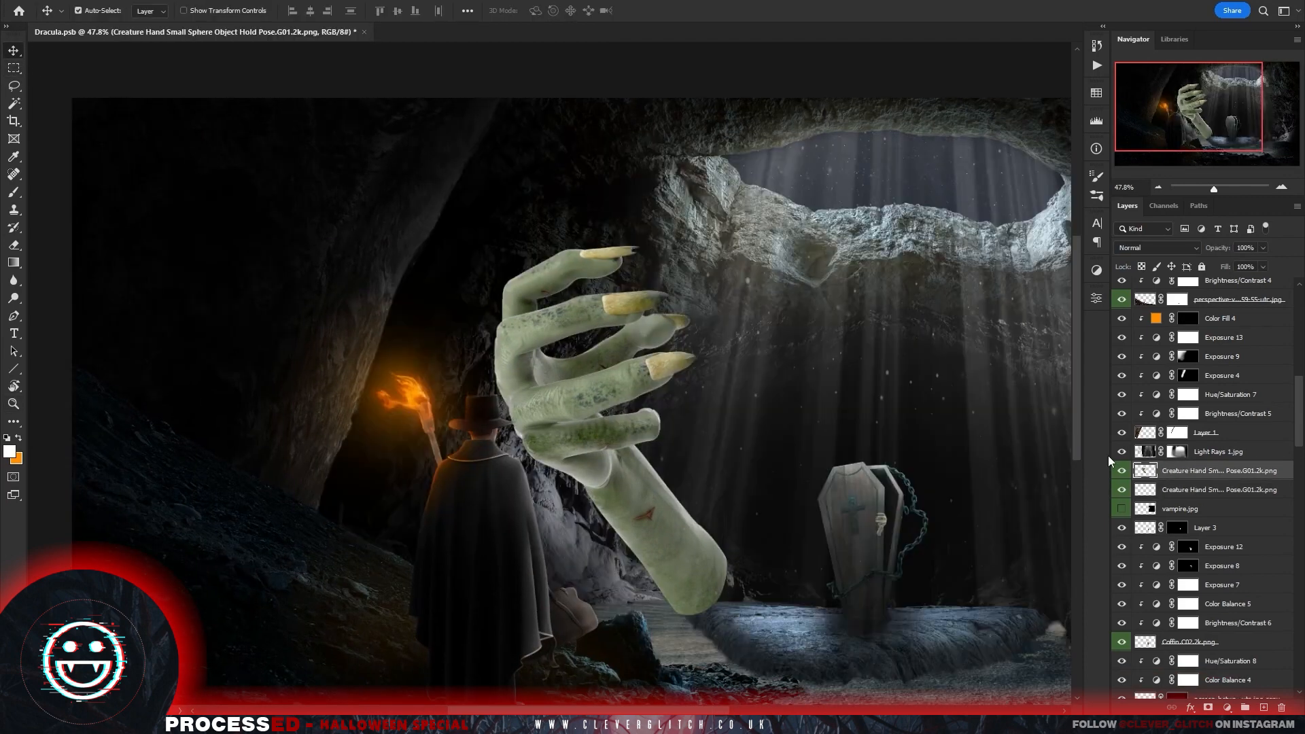
key(ctrl+t)
right_click(658, 372)
click(710, 641)
drag(726, 430, 553, 430)
drag(527, 435, 919, 532)
scroll(771, 476, up, 5)
drag(772, 476, 88, 166)
drag(850, 414, 634, 390)
drag(615, 380, 553, 349)
drag(584, 410, 572, 397)
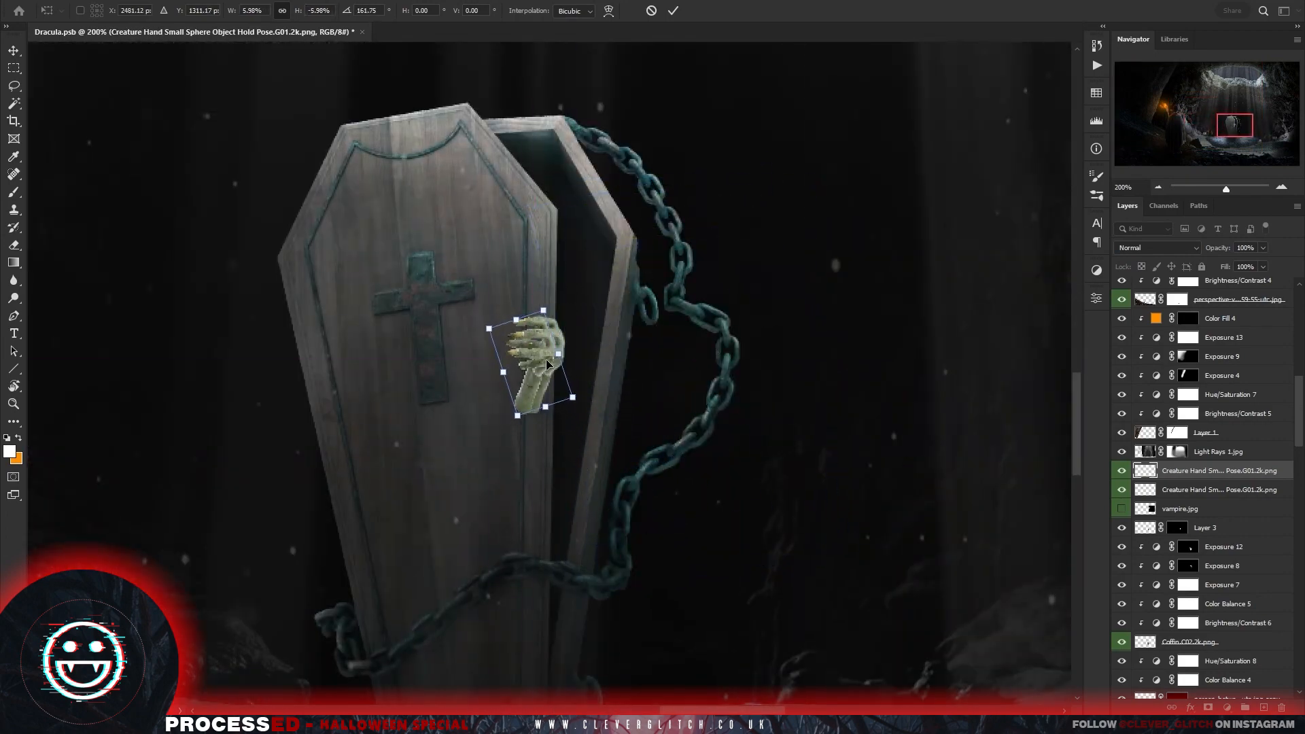
key(Return)
Delete the earlier small creature hand layer and adjust the remaining hand's position on the lid edge.
click(1245, 488)
key(Delete)
click(1224, 470)
key(ctrl+t)
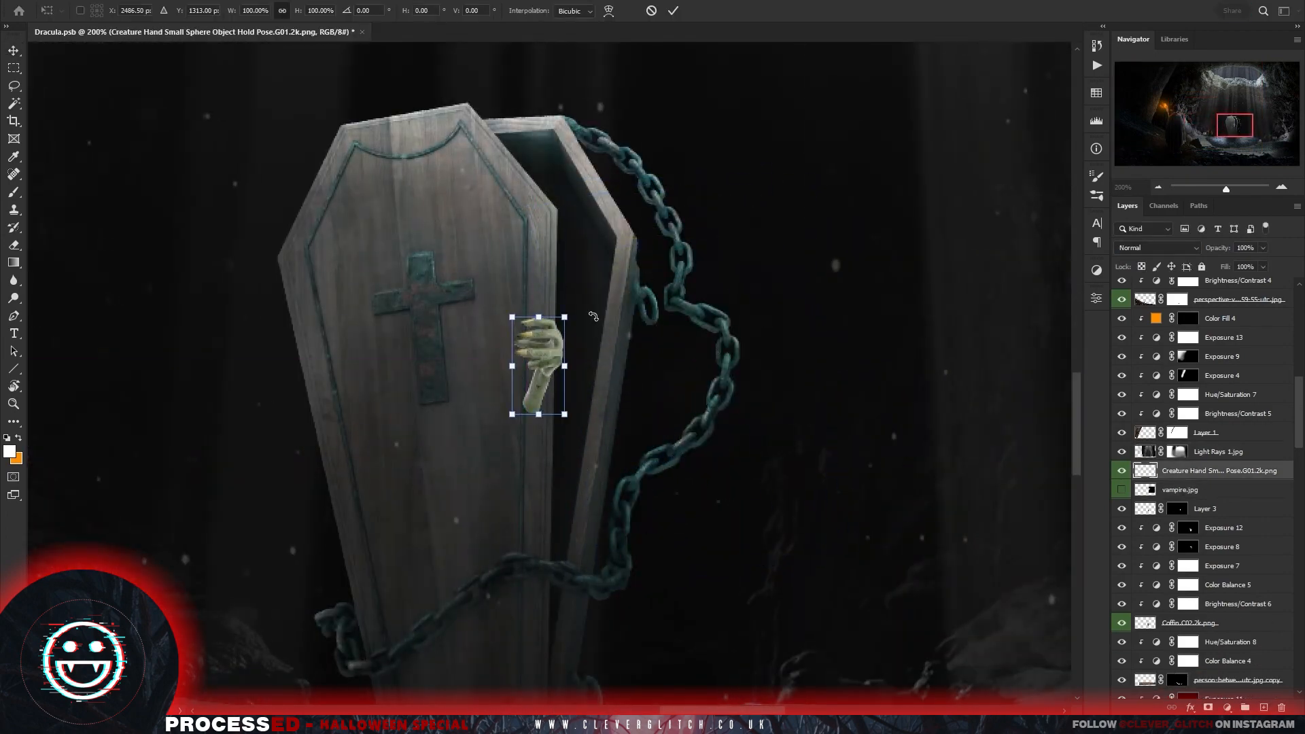
key(Return)
Lower the hand layer's opacity to 61%, add a layer mask and paint out the wrist with a small brush.
key(6)
key(1)
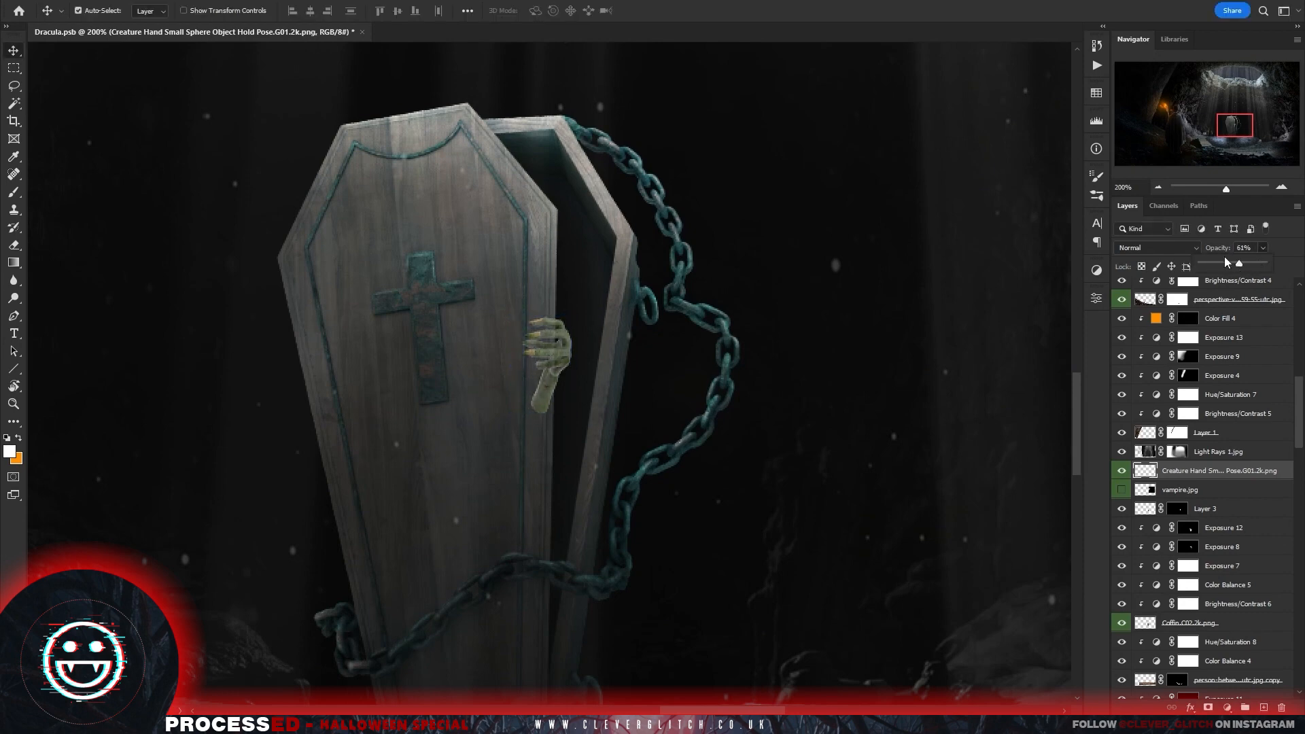
key(ctrl+plus)
click(1209, 707)
click(13, 193)
click(97, 11)
click(68, 297)
key(Return)
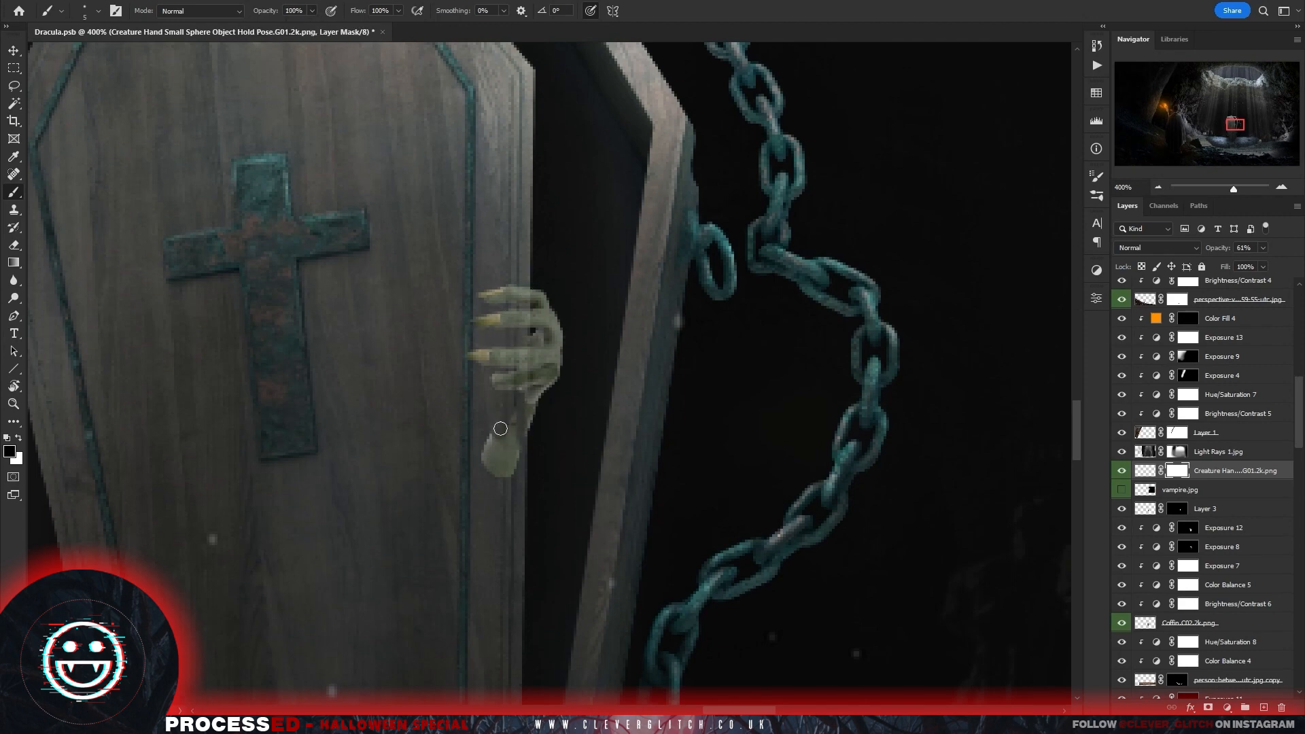
Return the hand layer's opacity to 100% and mask out the rest of the forearm over the lid.
click(1263, 248)
drag(1267, 263, 1293, 266)
key(Return)
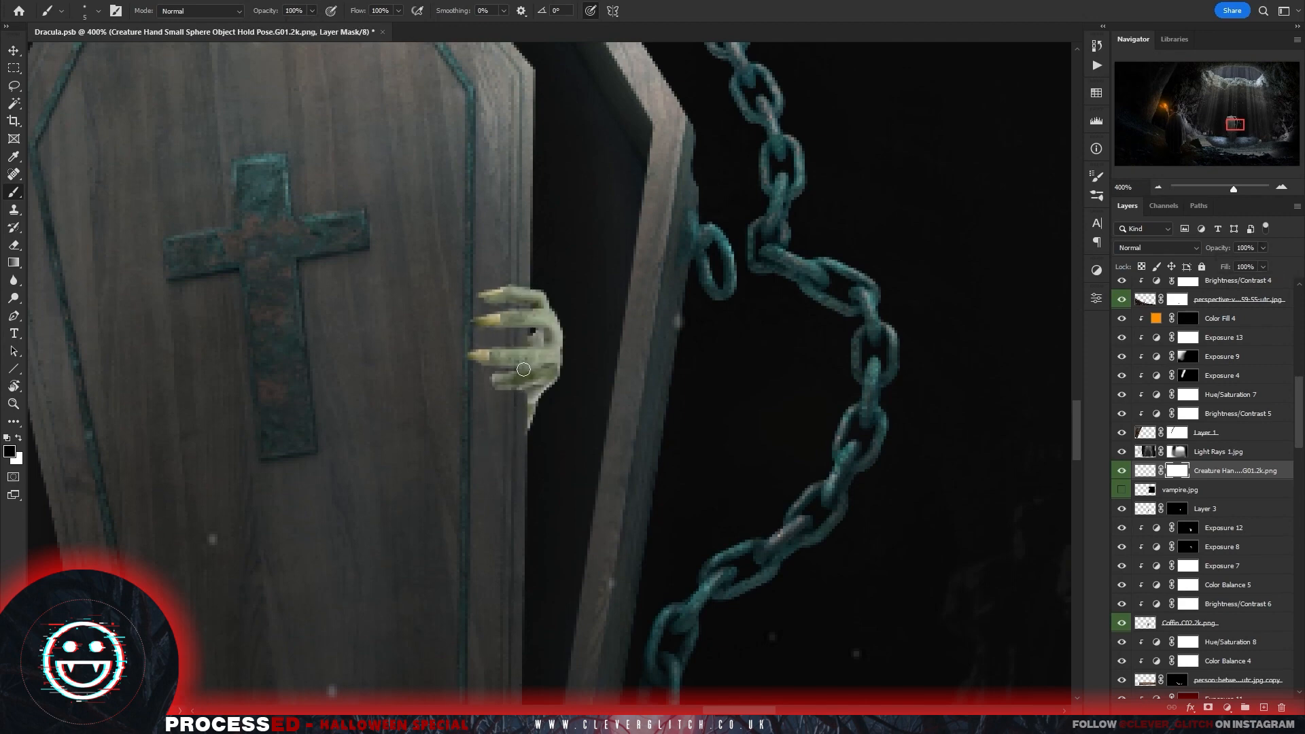
Show the vampire.jpg layer, flip the face horizontally and scale it down over the coffin opening.
key(ctrl+space)
drag(979, 650, 657, 471)
key(ctrl+0)
click(1122, 489)
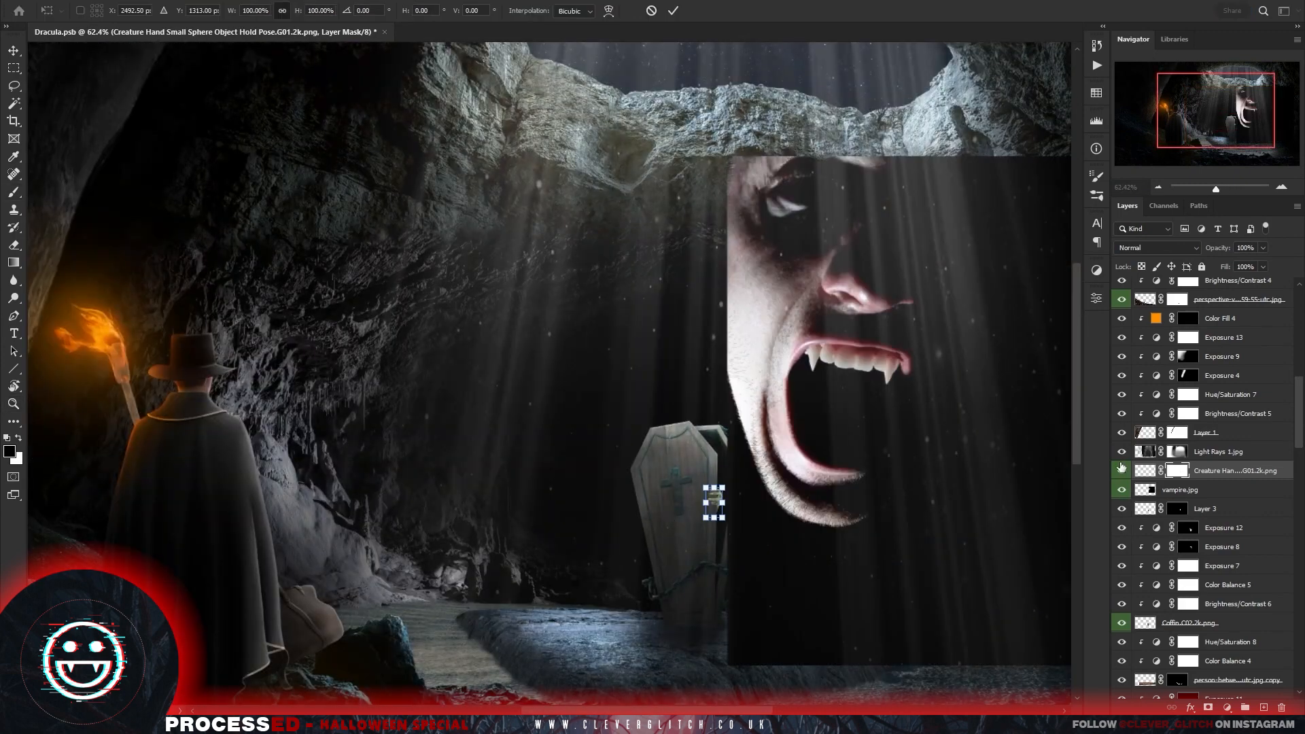
click(1180, 489)
key(ctrl+t)
right_click(867, 296)
click(907, 522)
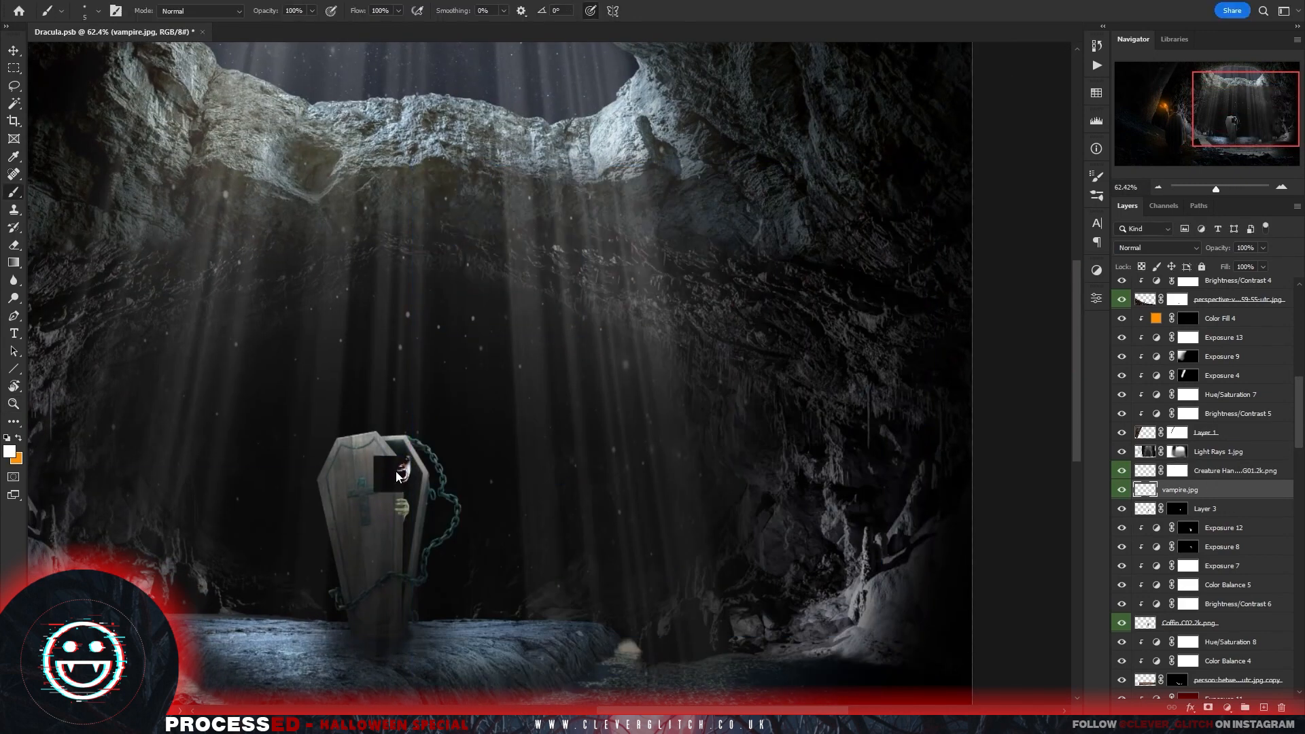
Set the vampire.jpg layer's blend mode to Screen and restore the default black and white colours.
click(1157, 247)
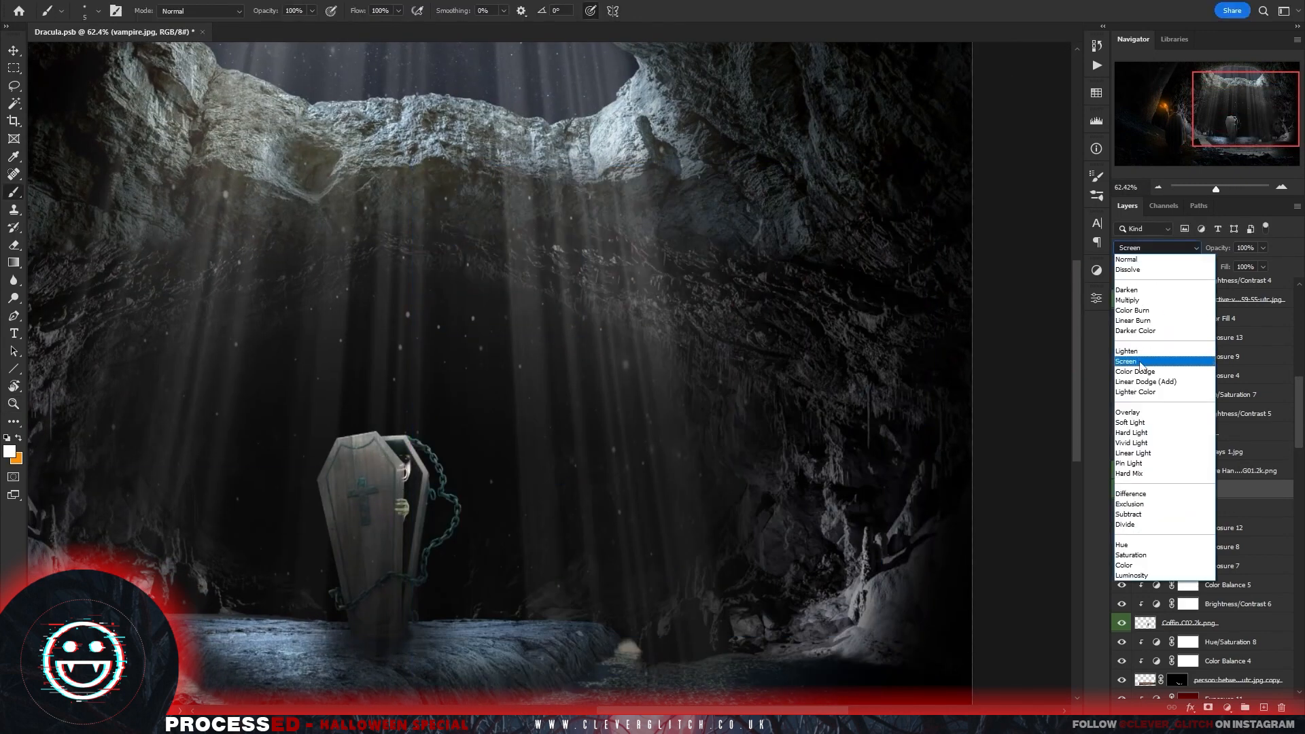
click(1149, 368)
click(6, 438)
key(v)
Scale the vampire face down further and place it inside the coffin opening above the hand.
scroll(370, 485, up, 12)
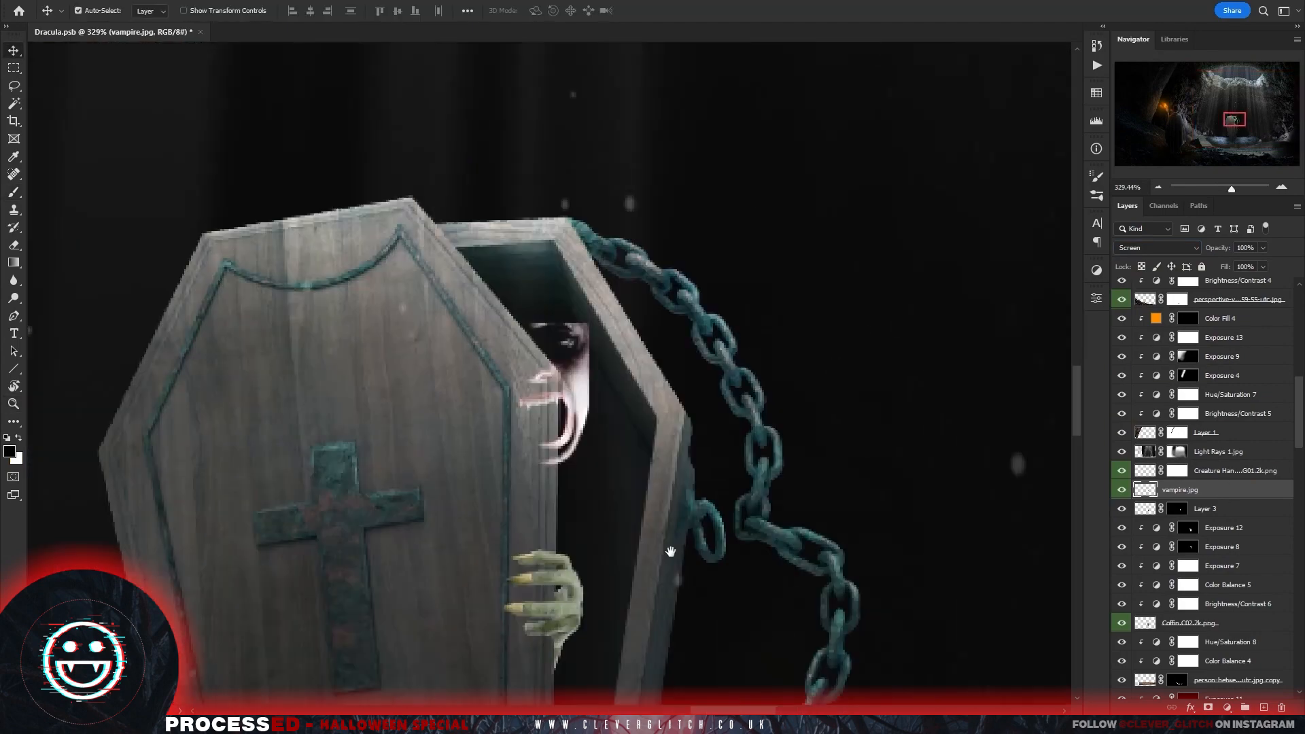
drag(671, 553, 692, 568)
key(ctrl+t)
drag(613, 533, 556, 476)
drag(536, 445, 597, 486)
key(Return)
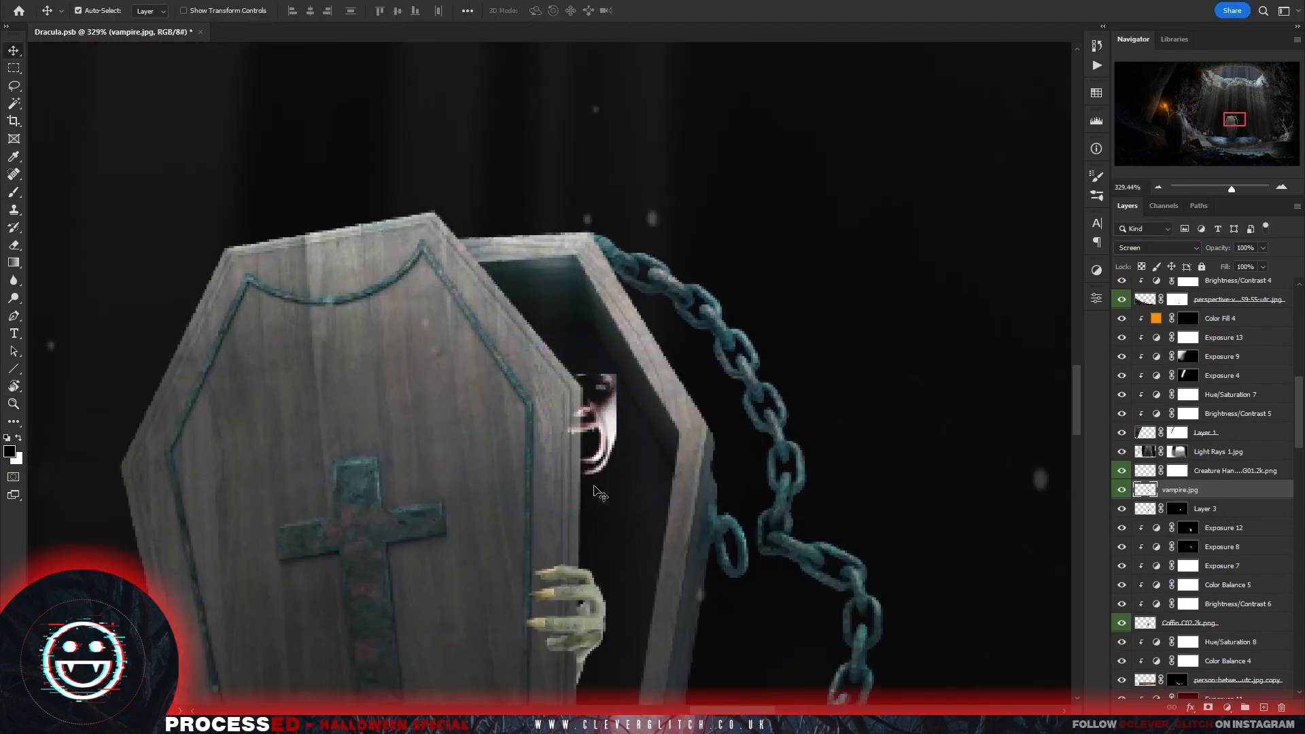
Enlarge the vampire face slightly and reposition it so it peeks out from behind the coffin lid.
scroll(787, 546, down, 12)
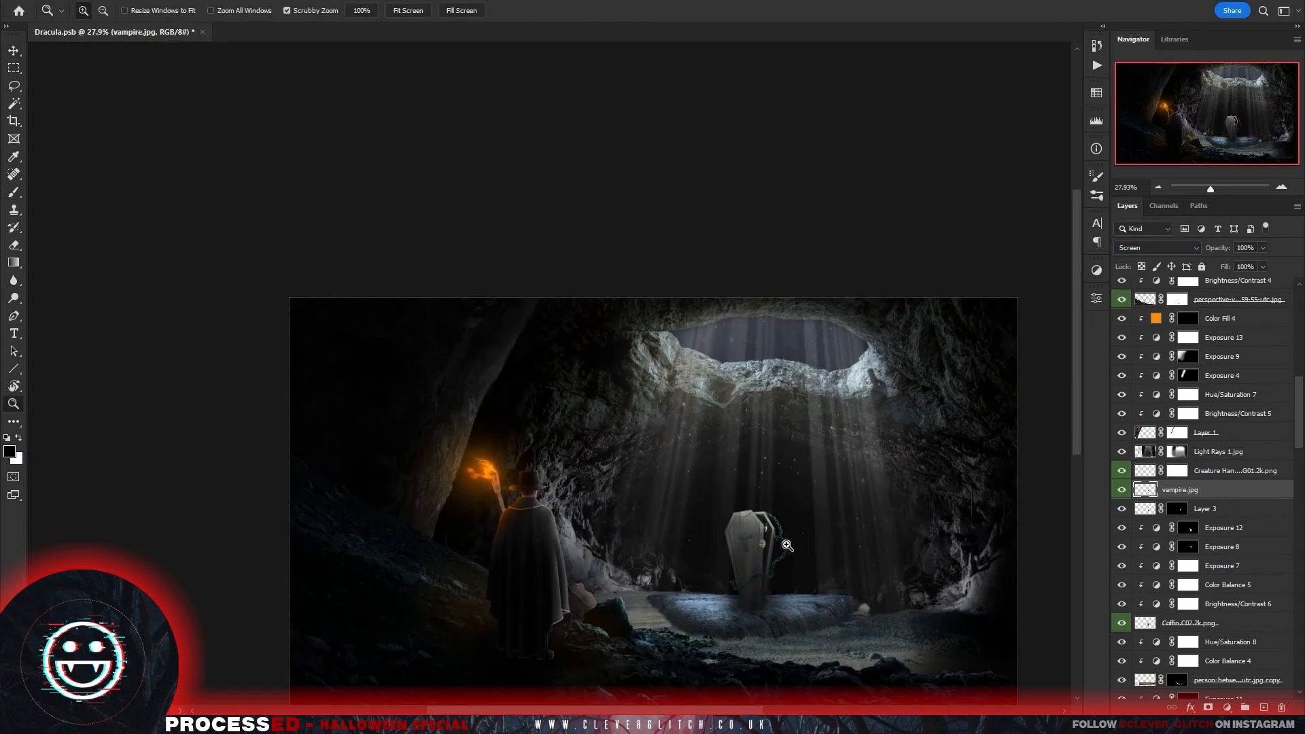
drag(787, 545, 904, 545)
key(ctrl+t)
drag(625, 380, 590, 352)
drag(626, 399, 700, 396)
drag(611, 367, 633, 386)
drag(668, 290, 692, 311)
drag(632, 381, 616, 365)
drag(655, 409, 637, 365)
key(Return)
Add a layer mask to vampire.jpg and fade the face's hard edges with a soft brush at reduced opacity.
click(1208, 708)
key(b)
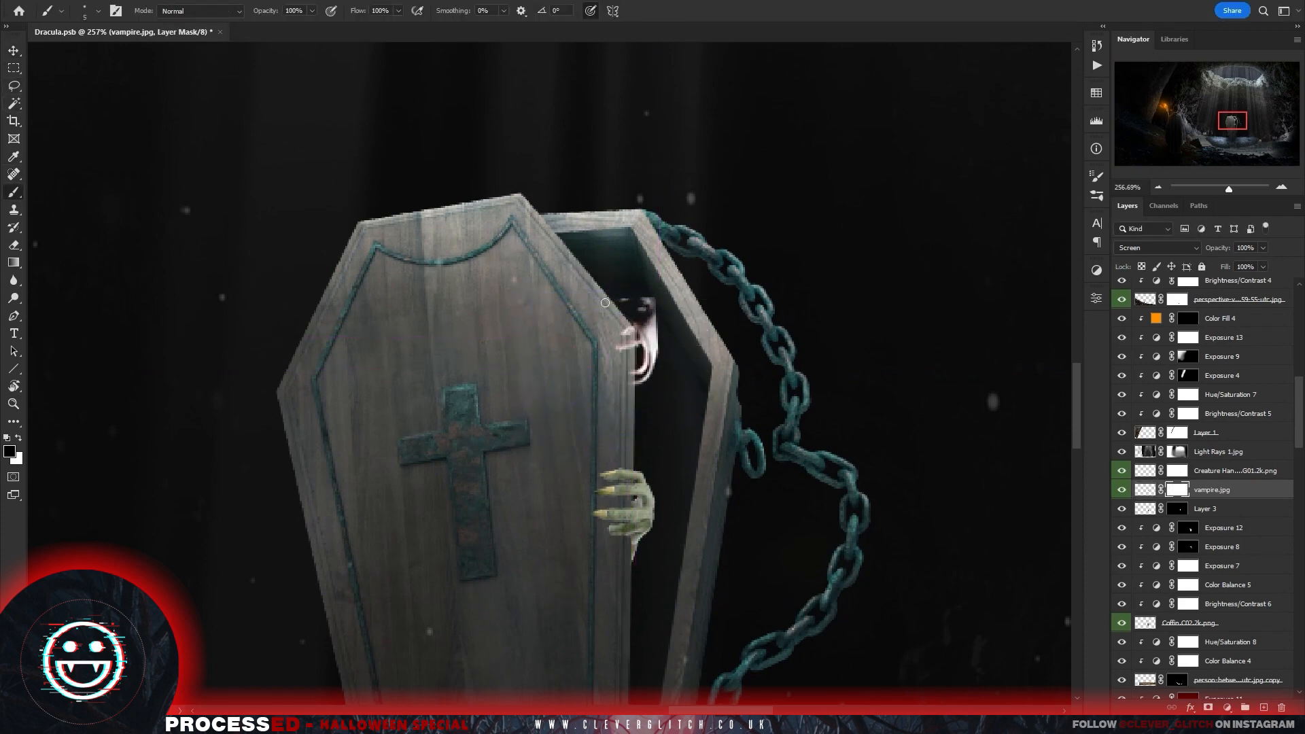
click(312, 11)
drag(314, 28, 264, 28)
click(98, 10)
double_click(57, 139)
drag(660, 320, 658, 330)
key(z)
drag(768, 531, 686, 537)
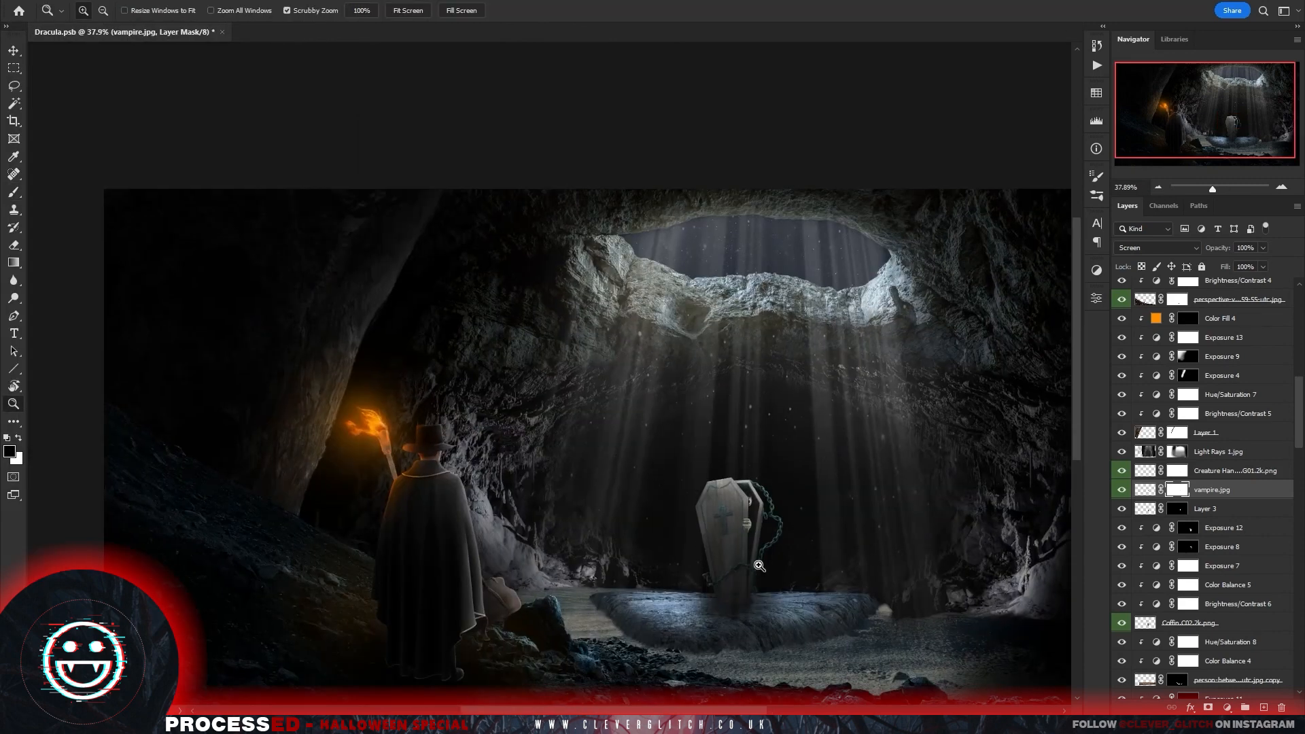
drag(758, 566, 819, 561)
key(b)
drag(707, 196, 740, 356)
Paint on the Layer 3 mask inside the coffin opening around the vampire face with an enlarged brush.
key(alt+bracketleft)
key(bracketright)
key(bracketright)
key(bracketright)
key(bracketright)
key(bracketright)
key(bracketright)
key(bracketright)
key(bracketright)
key(bracketright)
key(bracketright)
key(bracketright)
key(bracketright)
key(x)
key(ctrl+z)
drag(708, 292, 724, 339)
Darken the coffin interior around the vampire face on Layer 3 with the brush at 27% opacity.
key(z)
drag(710, 233, 734, 325)
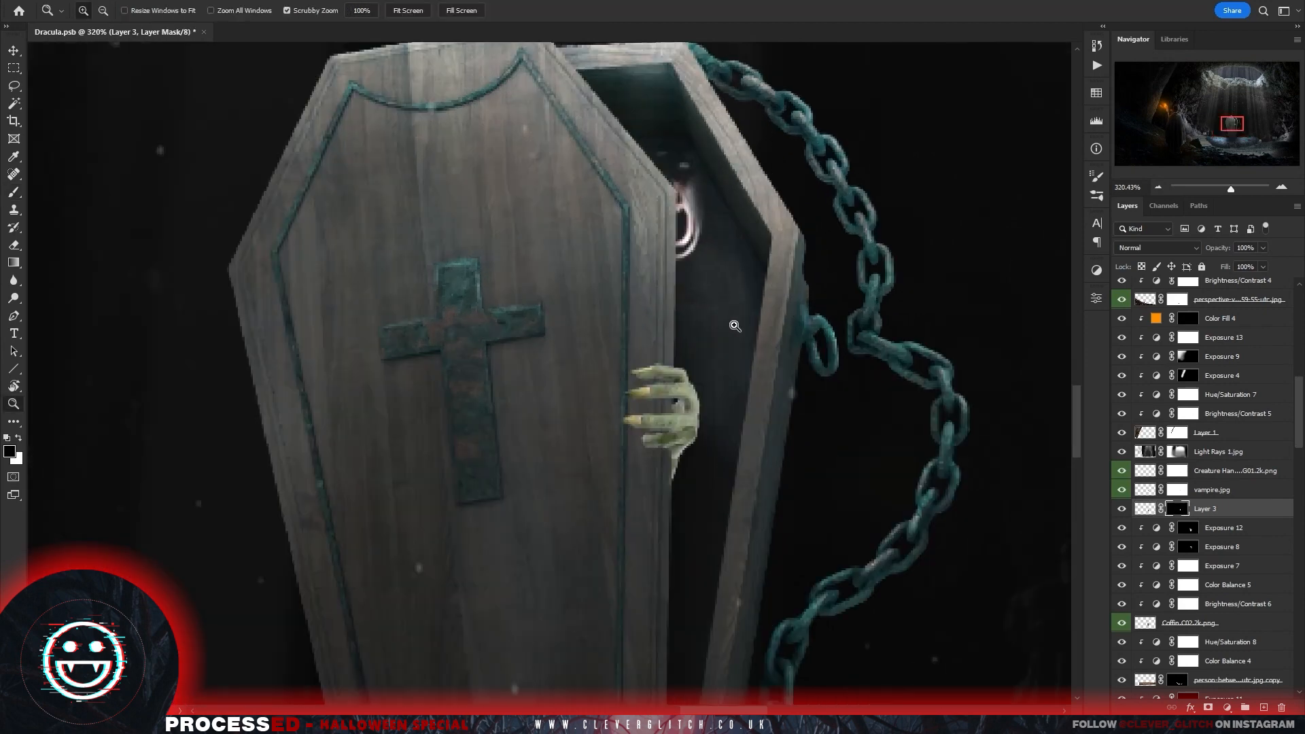
key(ctrl+2)
key(x)
key(b)
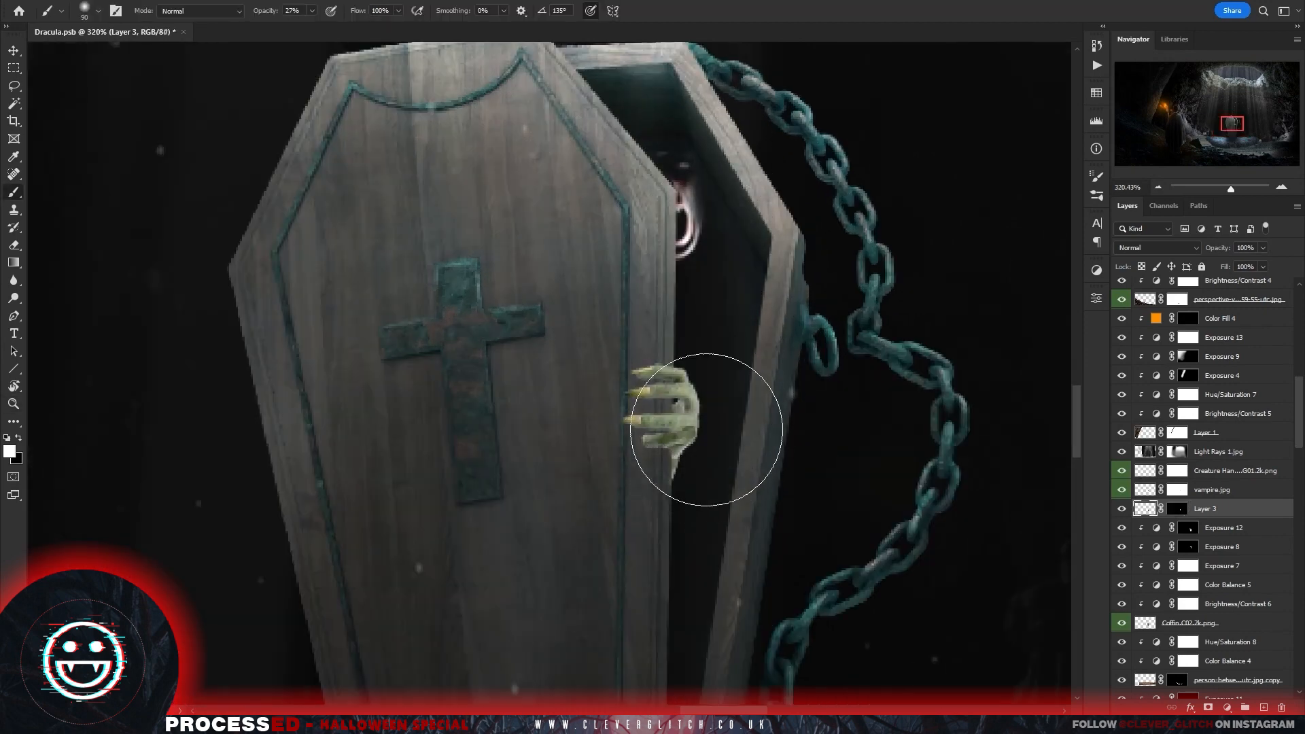
drag(657, 126, 671, 114)
Scale the creature hand down slightly and nudge it right along the coffin lid's edge.
key(z)
drag(702, 496, 584, 479)
drag(842, 454, 952, 435)
key(b)
key(alt+bracketright)
key(alt+bracketright)
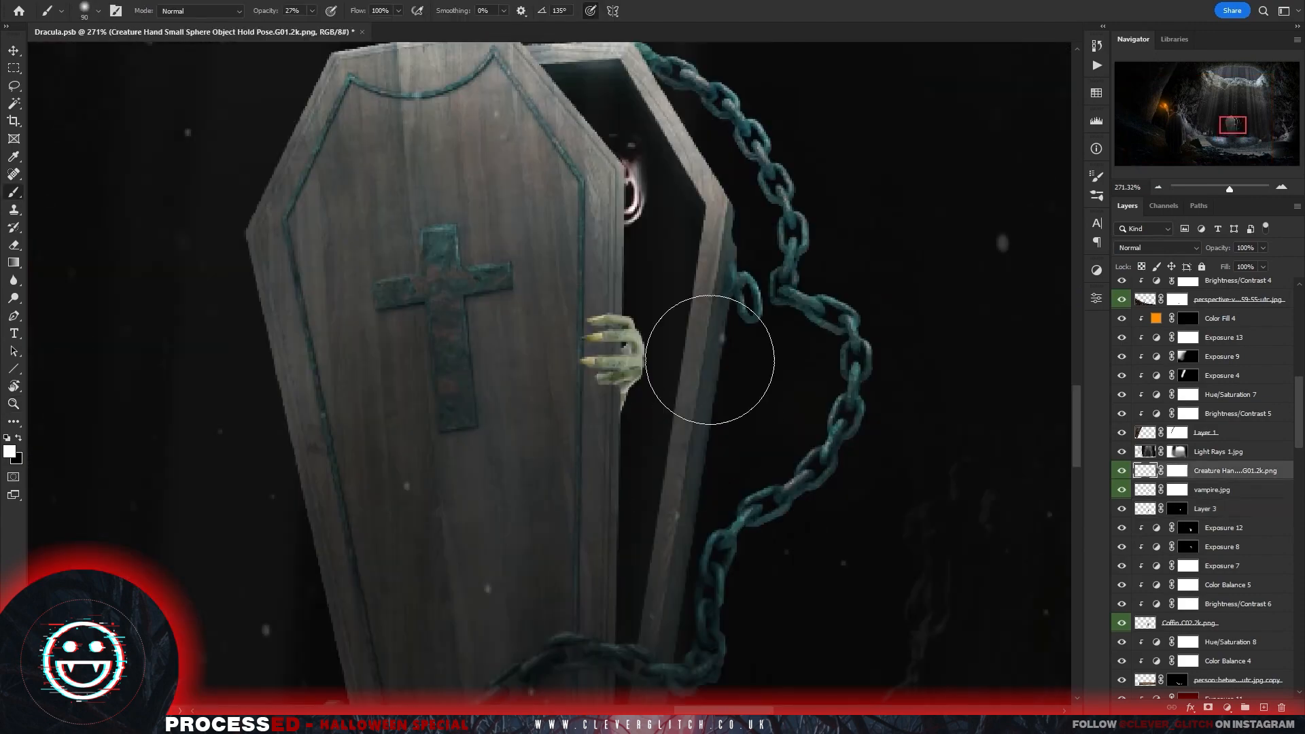
key(ctrl+t)
drag(648, 446, 631, 416)
key(Return)
key(v)
key(Right)
key(Right)
key(Right)
key(Right)
key(Right)
key(Right)
key(Right)
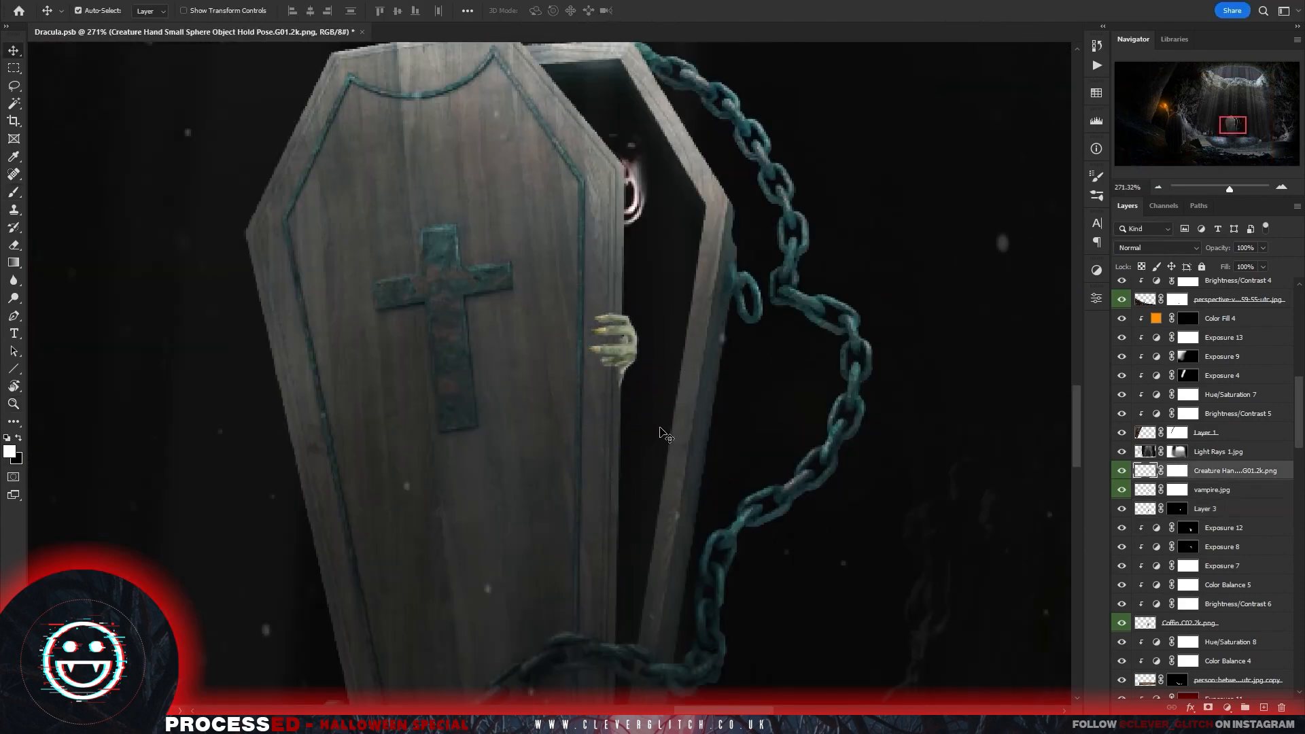
Add a Hue/Saturation layer clipped to the creature hand, set lightness to -35 and reduce its saturation.
click(1097, 298)
click(983, 316)
key(ctrl+alt+g)
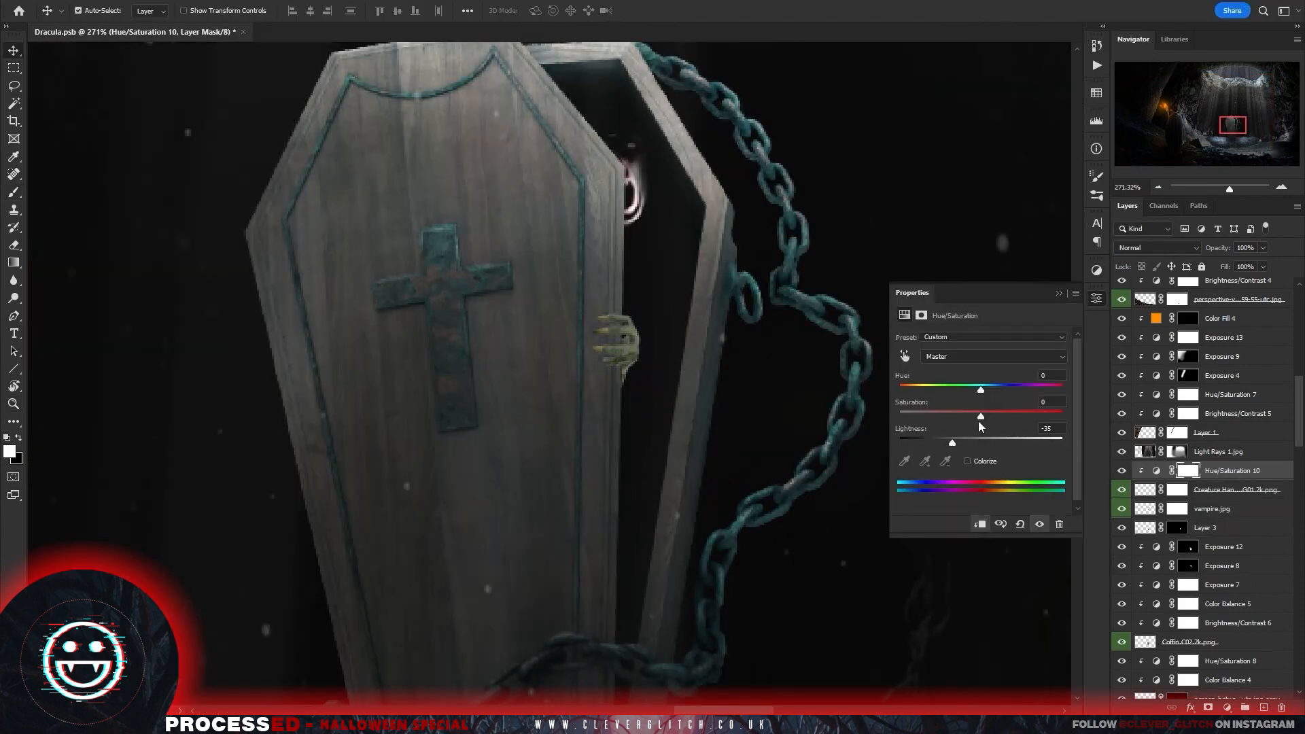
drag(980, 389, 1011, 373)
click(1060, 293)
Add two Exposure adjustment layers clipped to the creature hand and invert the upper one's mask.
click(1096, 271)
click(1029, 296)
key(ctrl+alt+g)
click(1096, 270)
click(1030, 296)
key(ctrl+alt+g)
click(1060, 293)
key(ctrl+i)
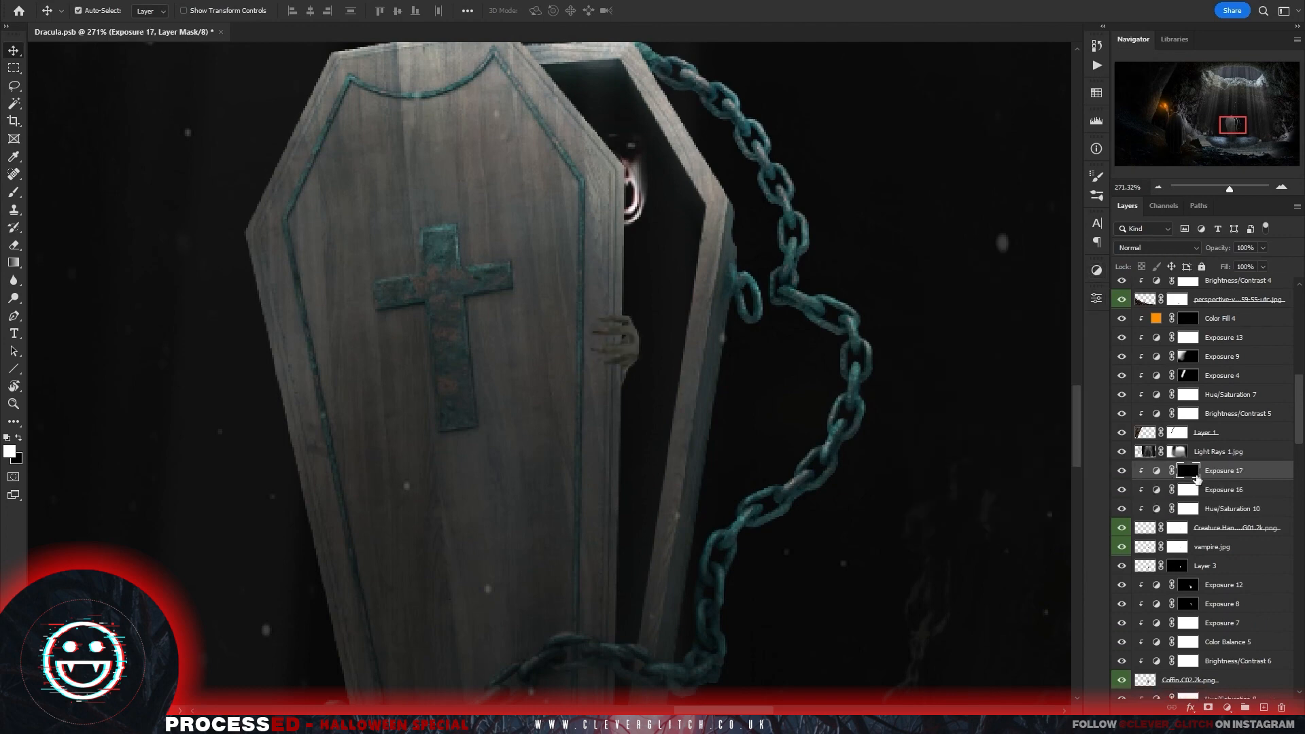
Paint over the creature hand's fingers on the Exposure 17 mask with a small brush at 27% opacity.
key(b)
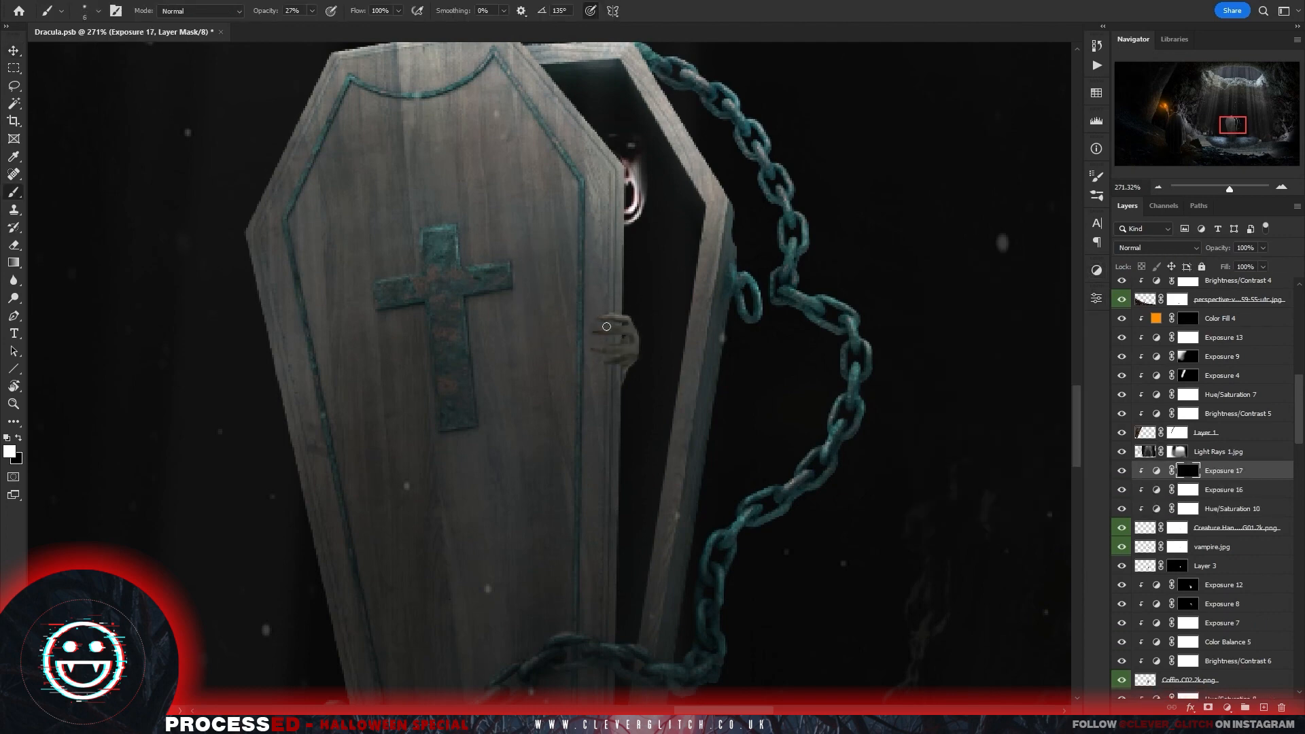
drag(755, 540, 693, 517)
drag(790, 467, 765, 397)
key(z)
drag(672, 426, 696, 468)
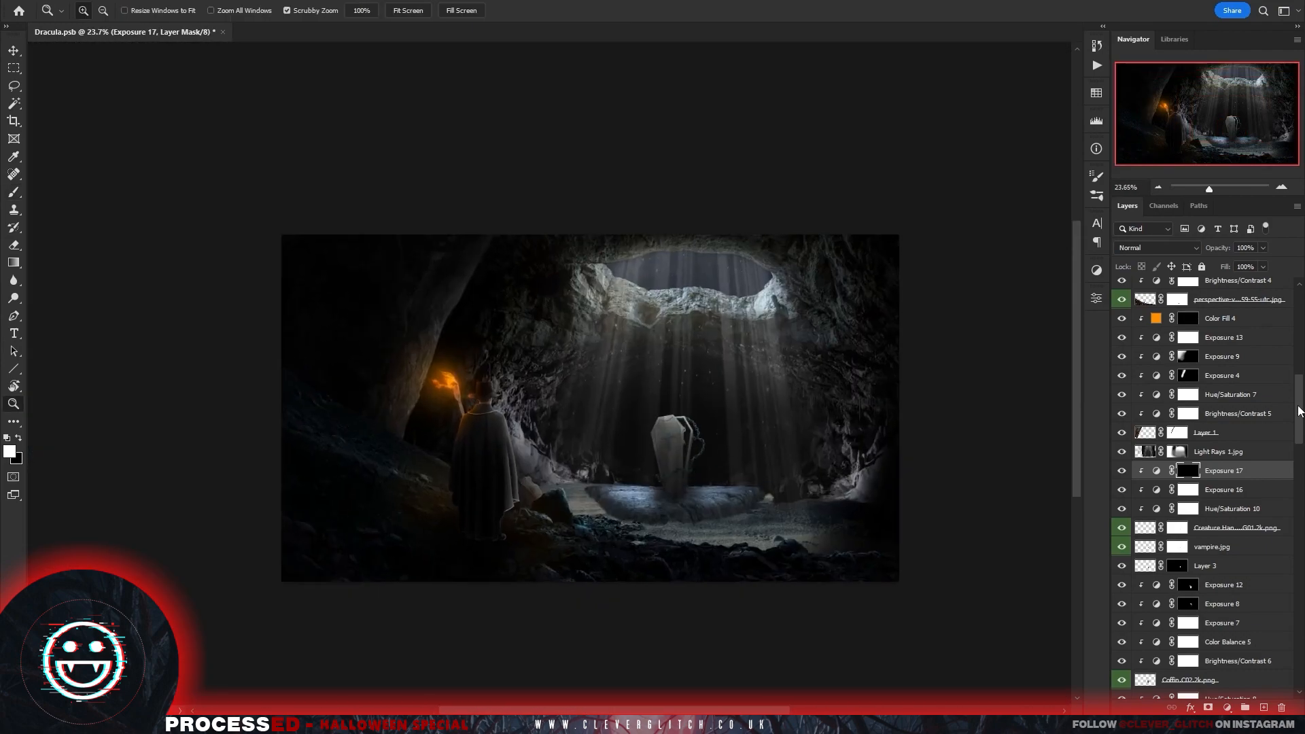
Add a dark purple Color Fill layer above all other layers and set its blend mode to Screen.
drag(1299, 410, 1299, 312)
click(1247, 287)
click(1228, 708)
click(1217, 418)
click(982, 172)
drag(1020, 177, 1007, 242)
click(1141, 107)
click(1158, 249)
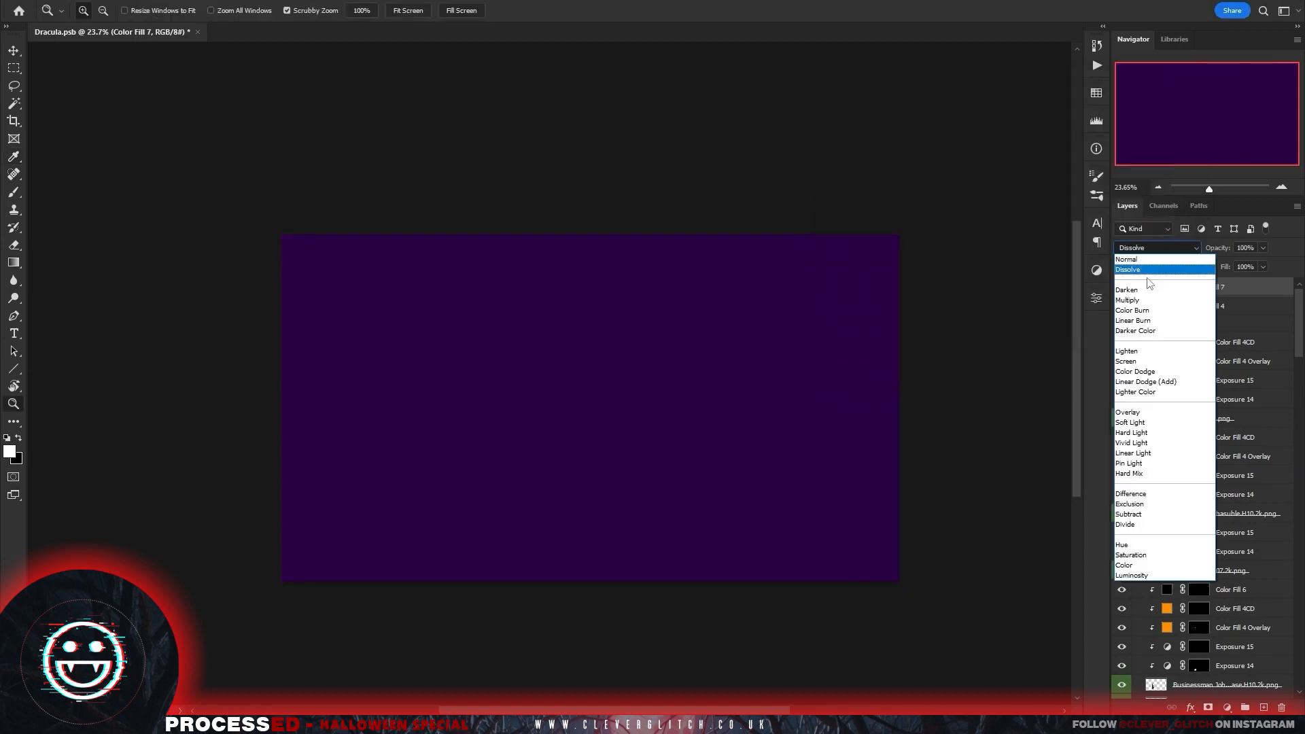
click(1127, 361)
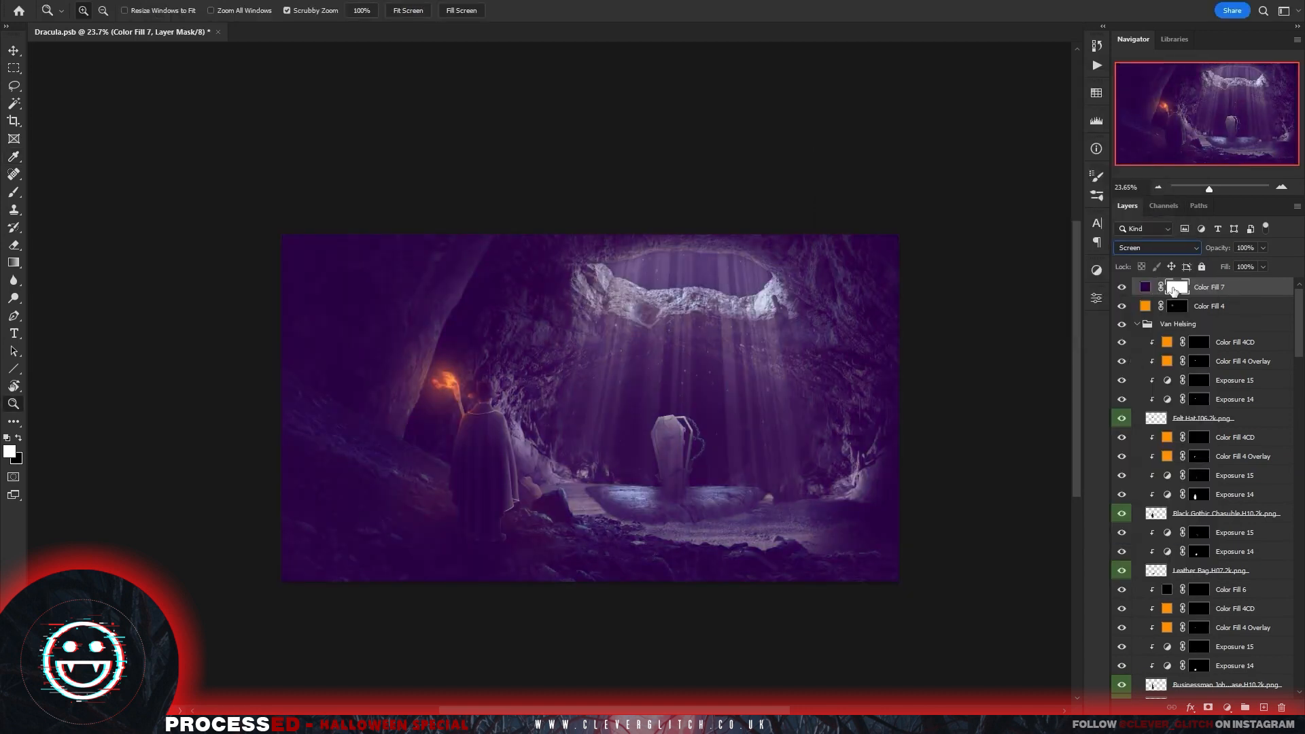
Invert the Color Fill 7 mask and try brushing the purple tint softly into the cave.
key(ctrl+i)
click(1177, 306)
click(13, 192)
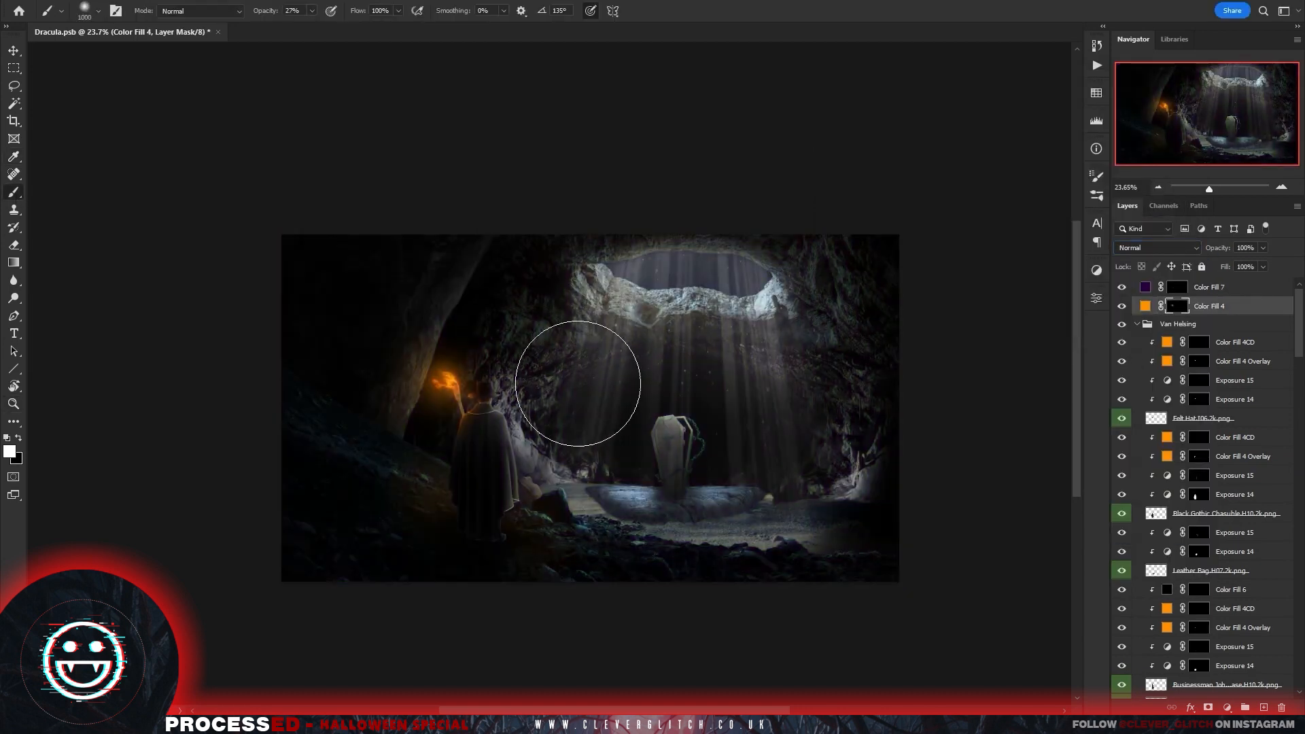
drag(366, 232, 367, 550)
key(ctrl+z)
click(1178, 286)
drag(413, 233, 485, 576)
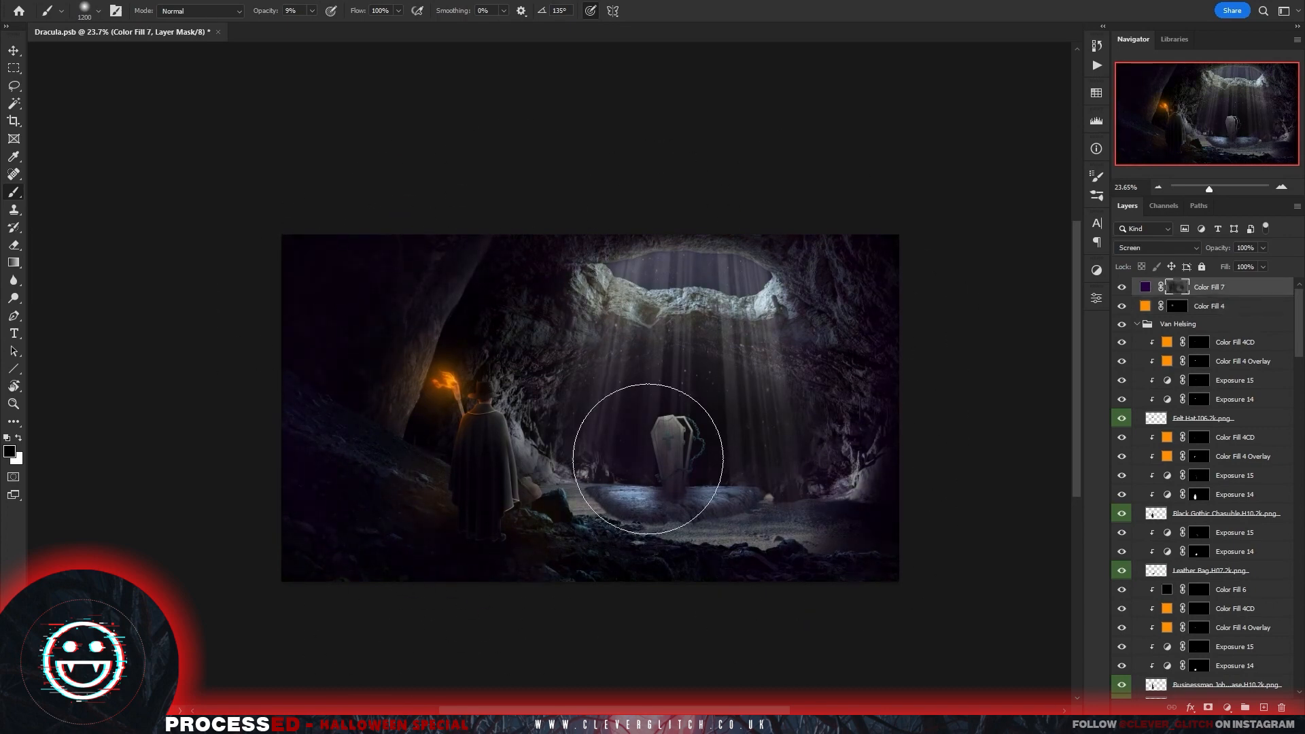
Fill the Color Fill 7 mask with white at 22% layer opacity and brush the tint back around the coffin with a 9% brush.
key(alt+BackSpace)
click(1263, 248)
drag(1264, 264, 1215, 266)
key(x)
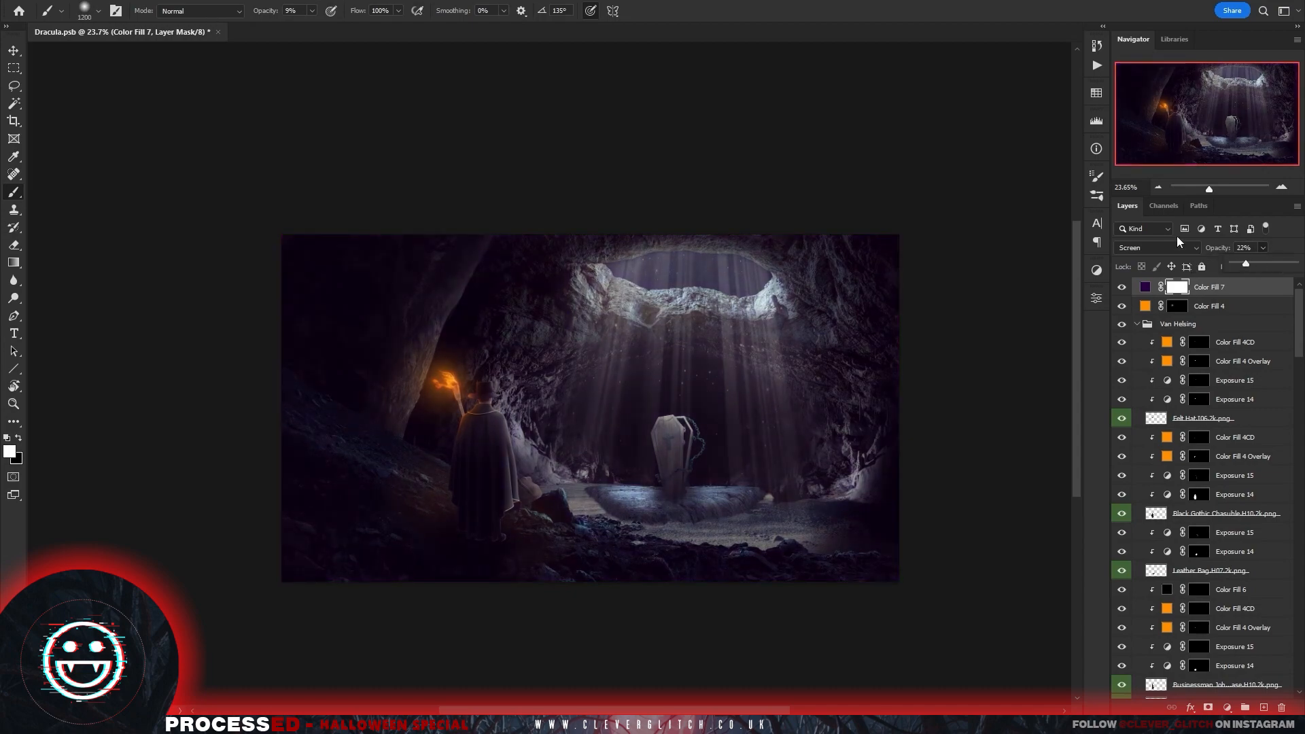
drag(677, 421, 699, 472)
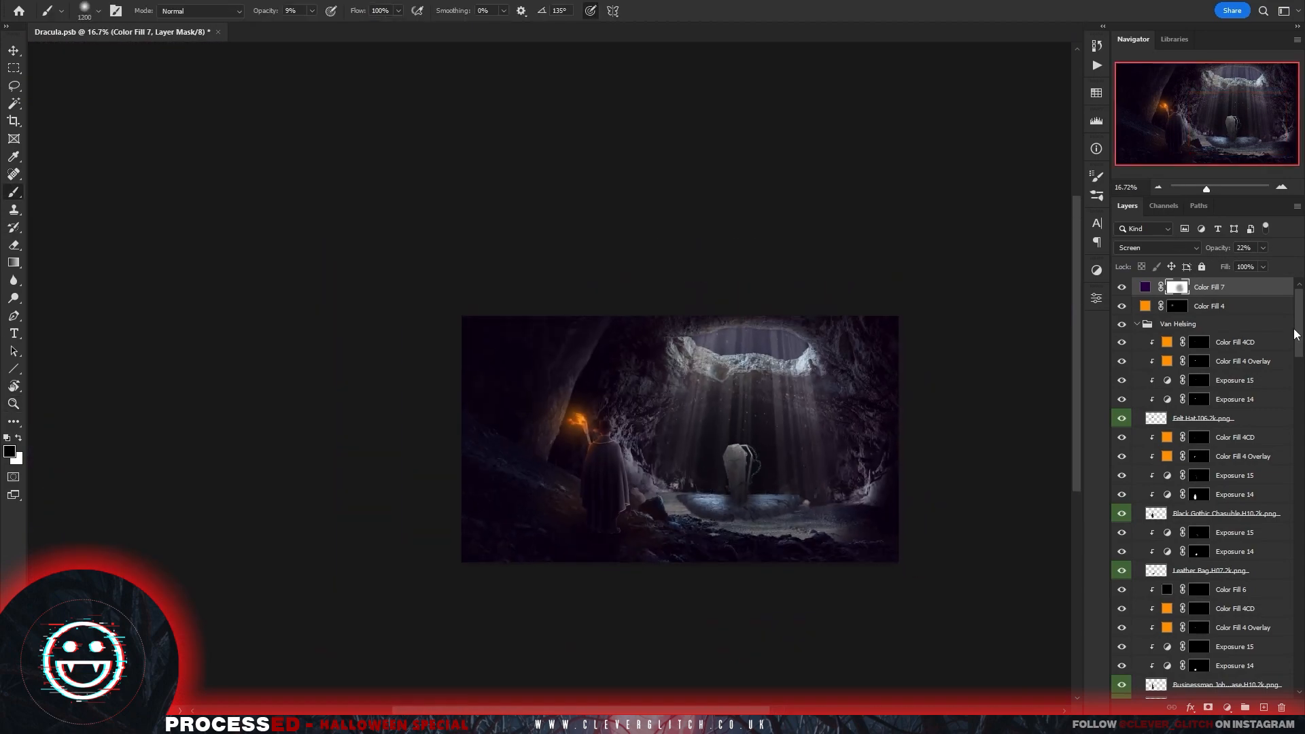
Scale the 12.jpg dust image to 111.95% to span the canvas width, and blend it as Screen at 20% opacity.
key(ctrl+t)
drag(486, 439, 461, 442)
drag(875, 439, 900, 437)
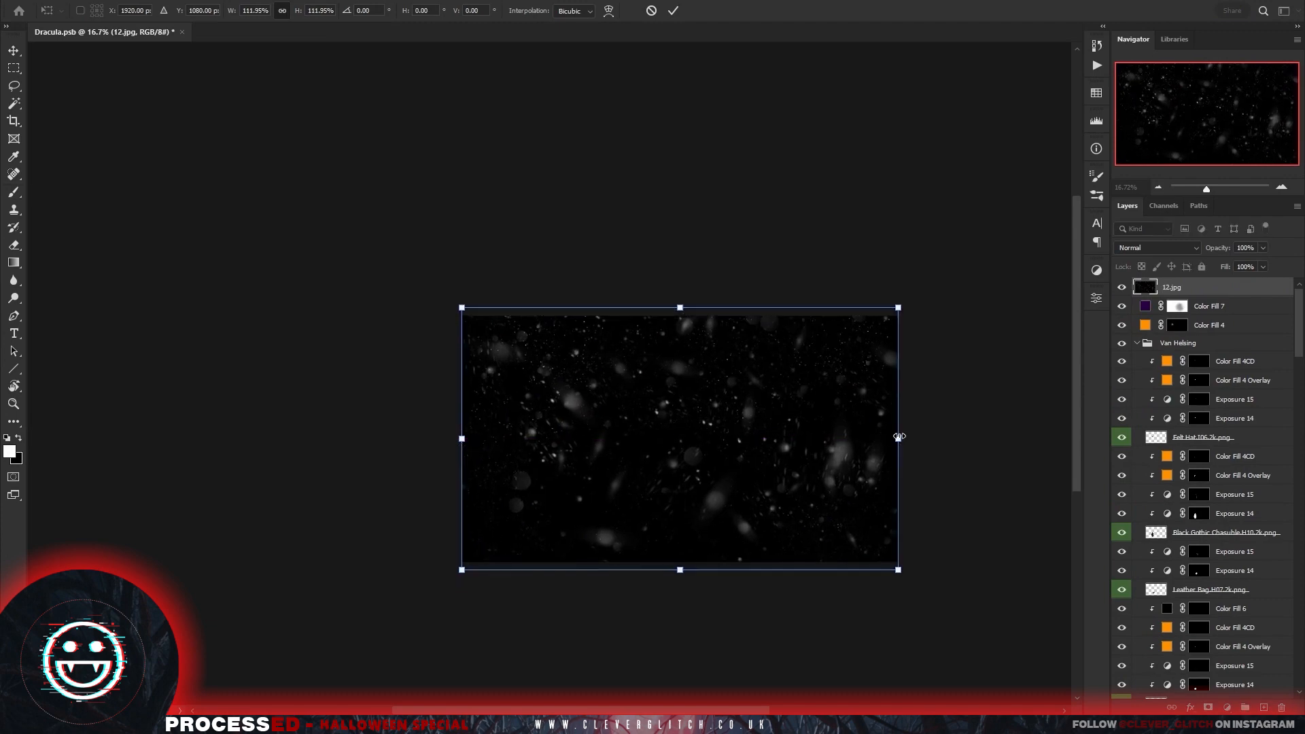
key(Return)
click(1156, 248)
click(1137, 346)
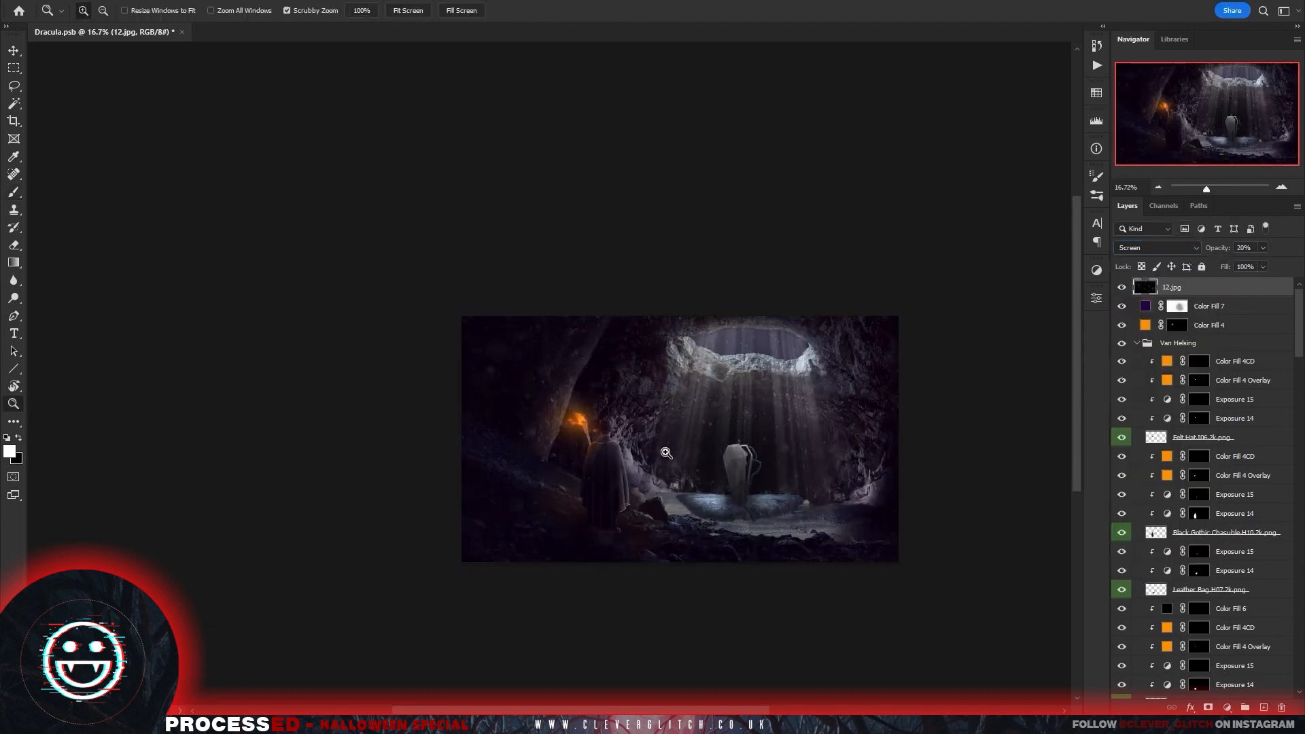
Open the flattened Dracula_Final.psb image in the Camera Raw filter.
drag(667, 453, 863, 520)
drag(885, 535, 698, 487)
key(ctrl+plus)
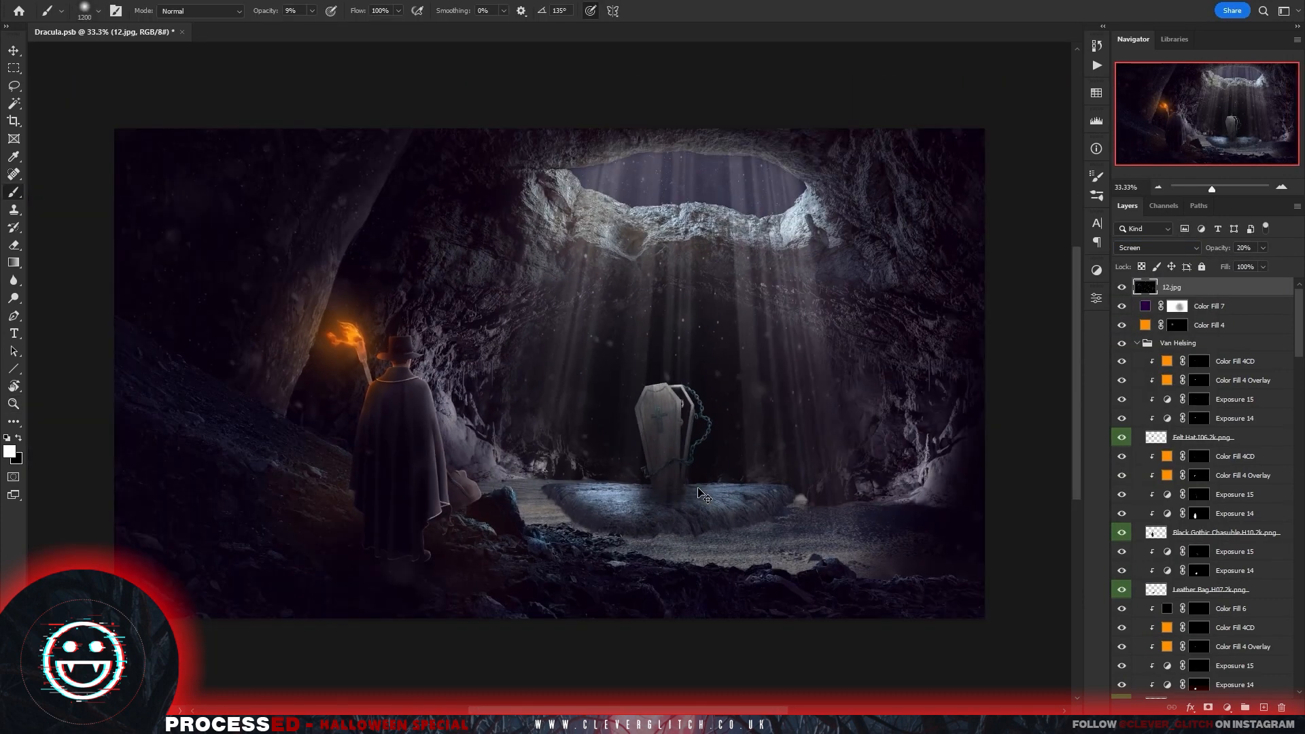
click(14, 50)
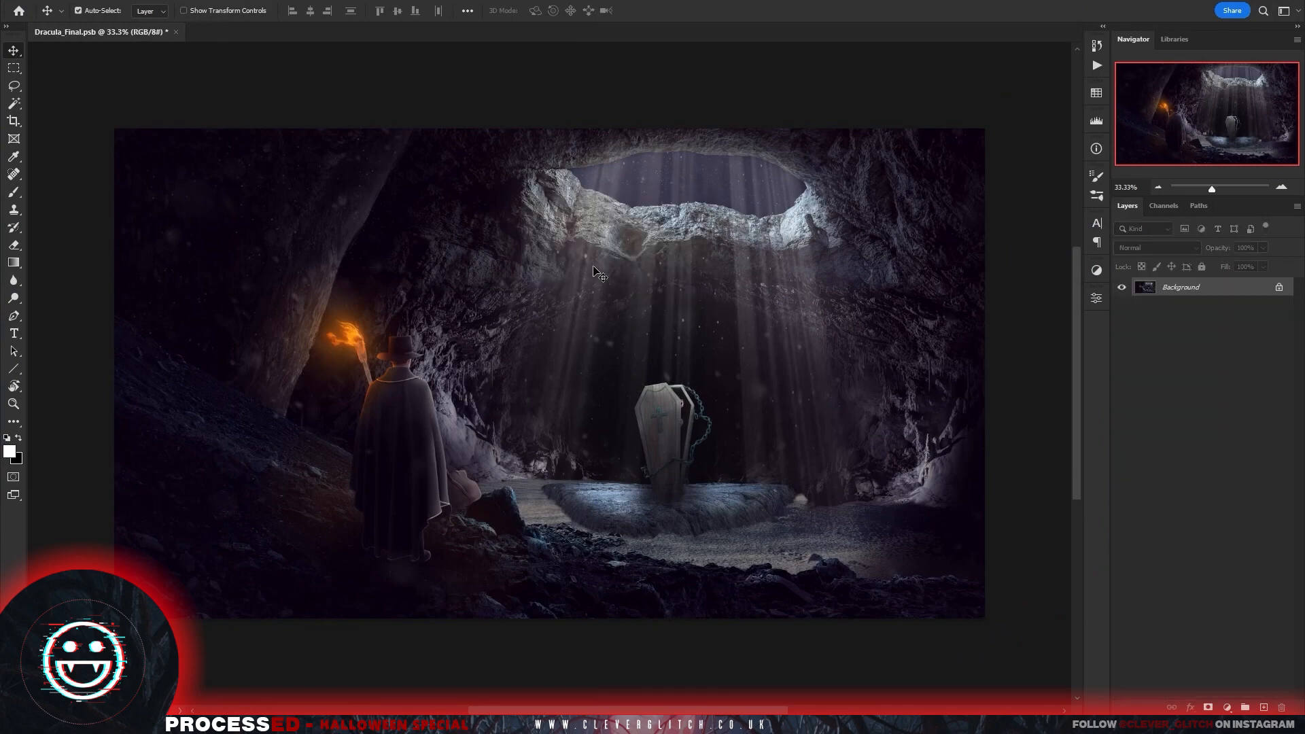
click(187, 2)
click(242, 93)
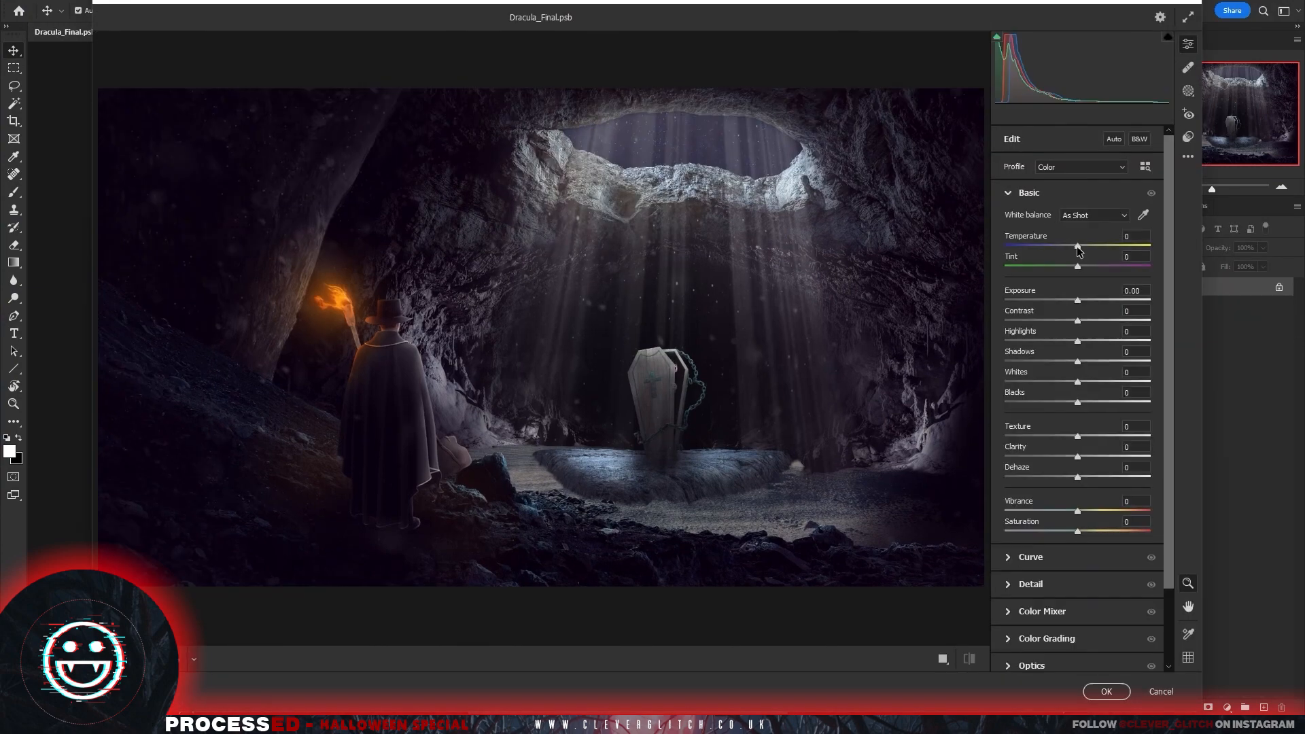
Set temperature -14, tint -27, exposure +0.65, contrast +21, highlights -7, shadows -31, whites +6, blacks -32, texture +1, clarity +16, dehaze -26, vibrance -19 and saturation -5.
drag(1057, 271, 1087, 301)
drag(1077, 321, 1044, 402)
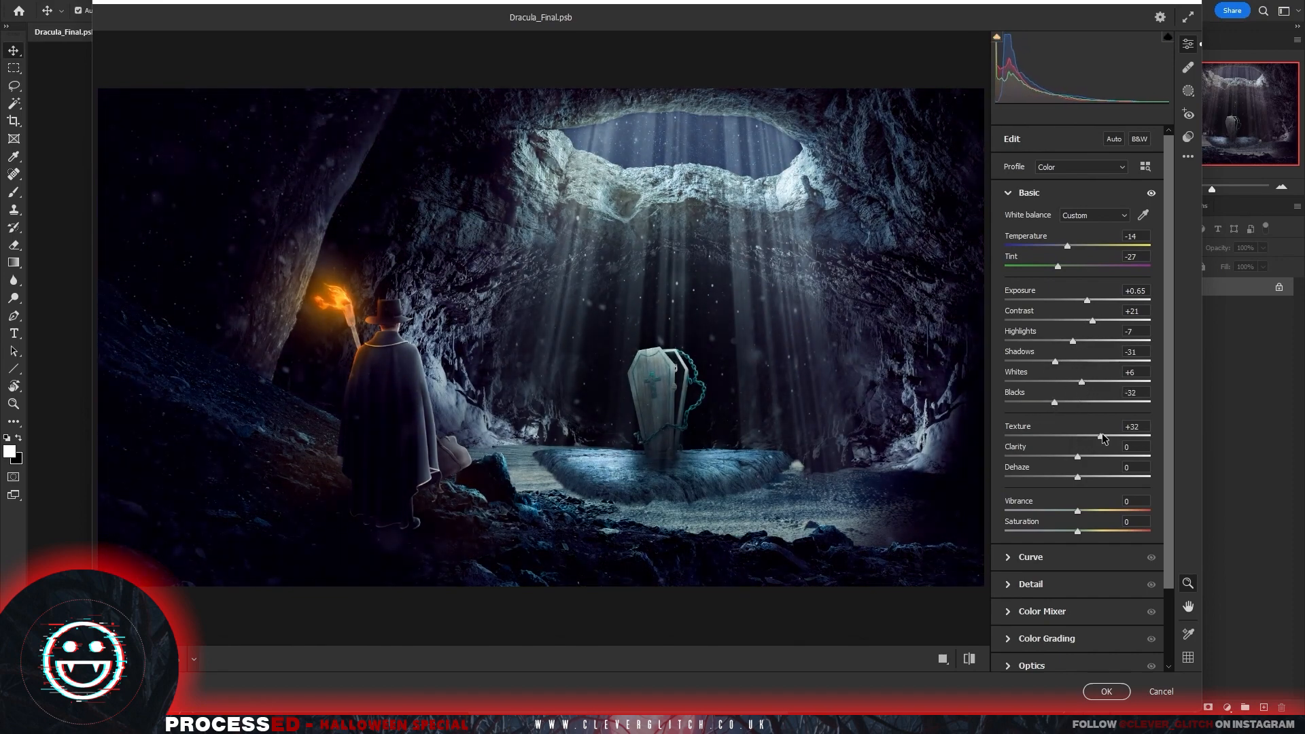
drag(1066, 456, 1089, 457)
drag(1077, 478, 1055, 477)
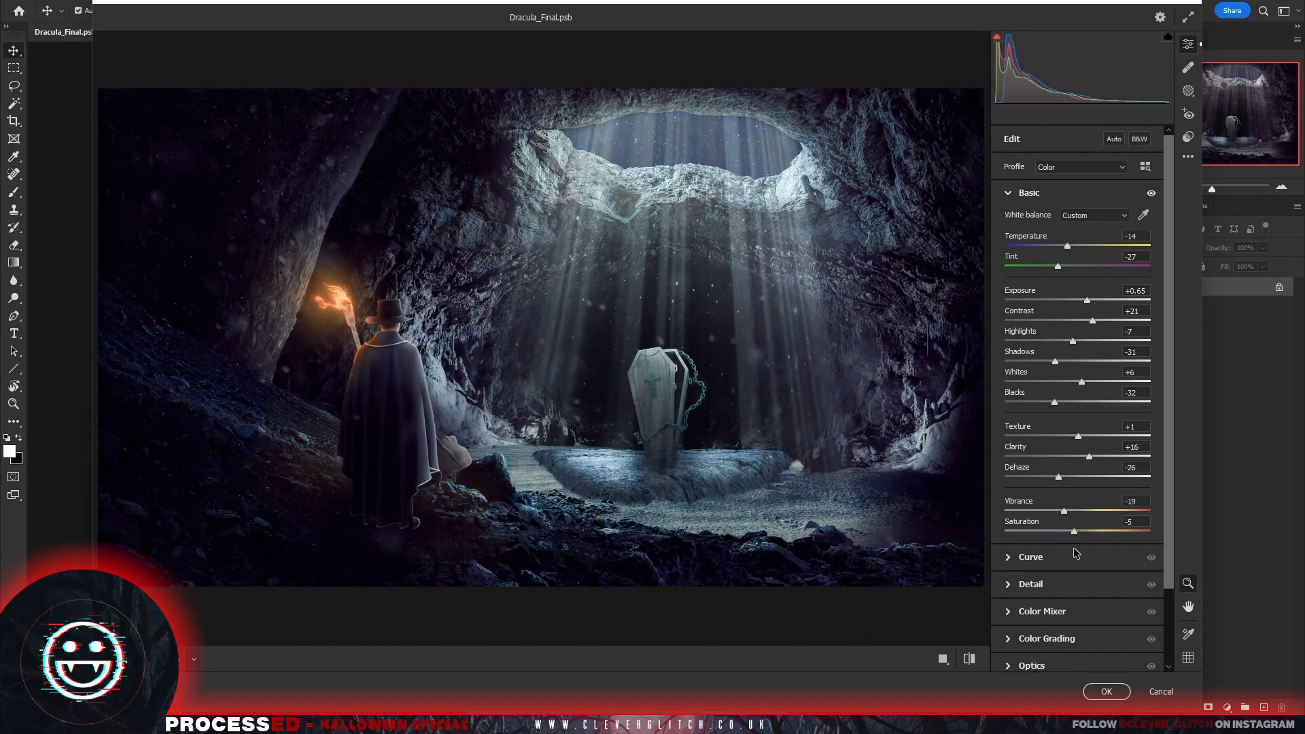
Set the Color Mixer hues to oranges -19, yellows -4, greens +3, blues -2 and purples -11, and color-grade the image toward teal.
click(1076, 555)
click(1061, 504)
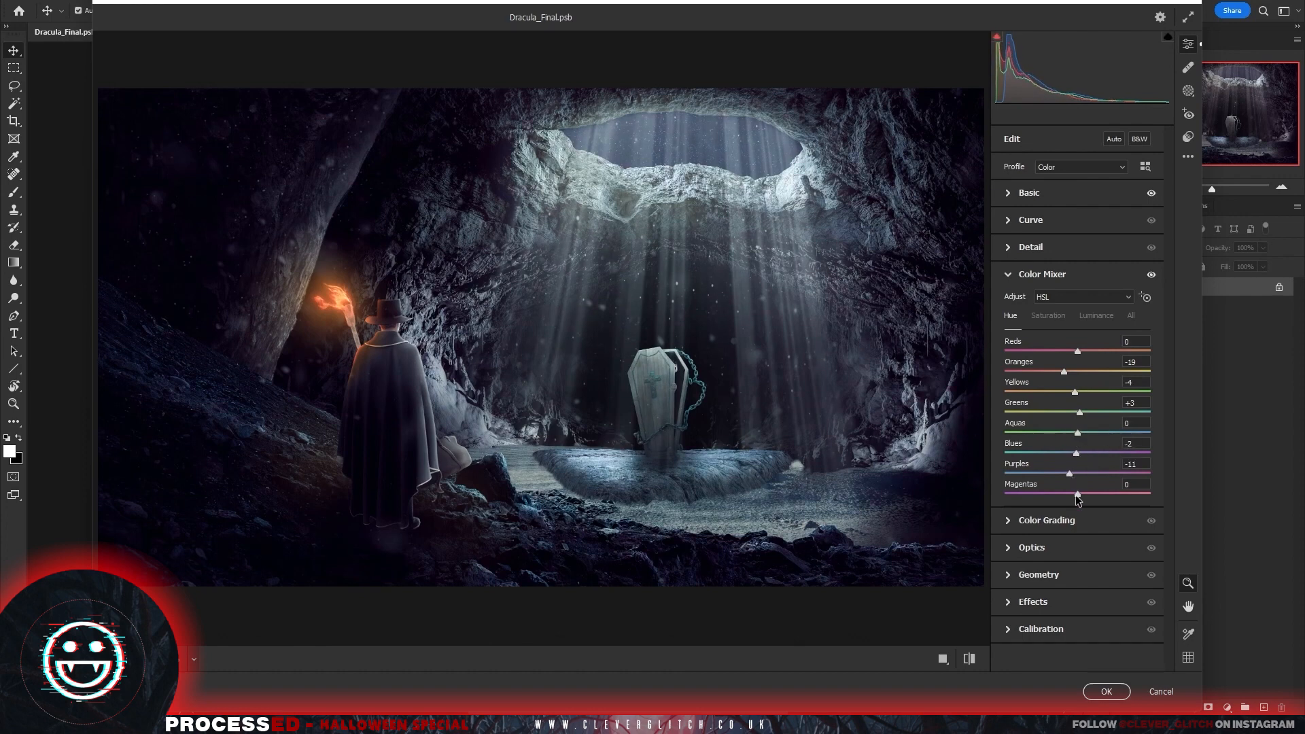
click(1078, 520)
click(1031, 633)
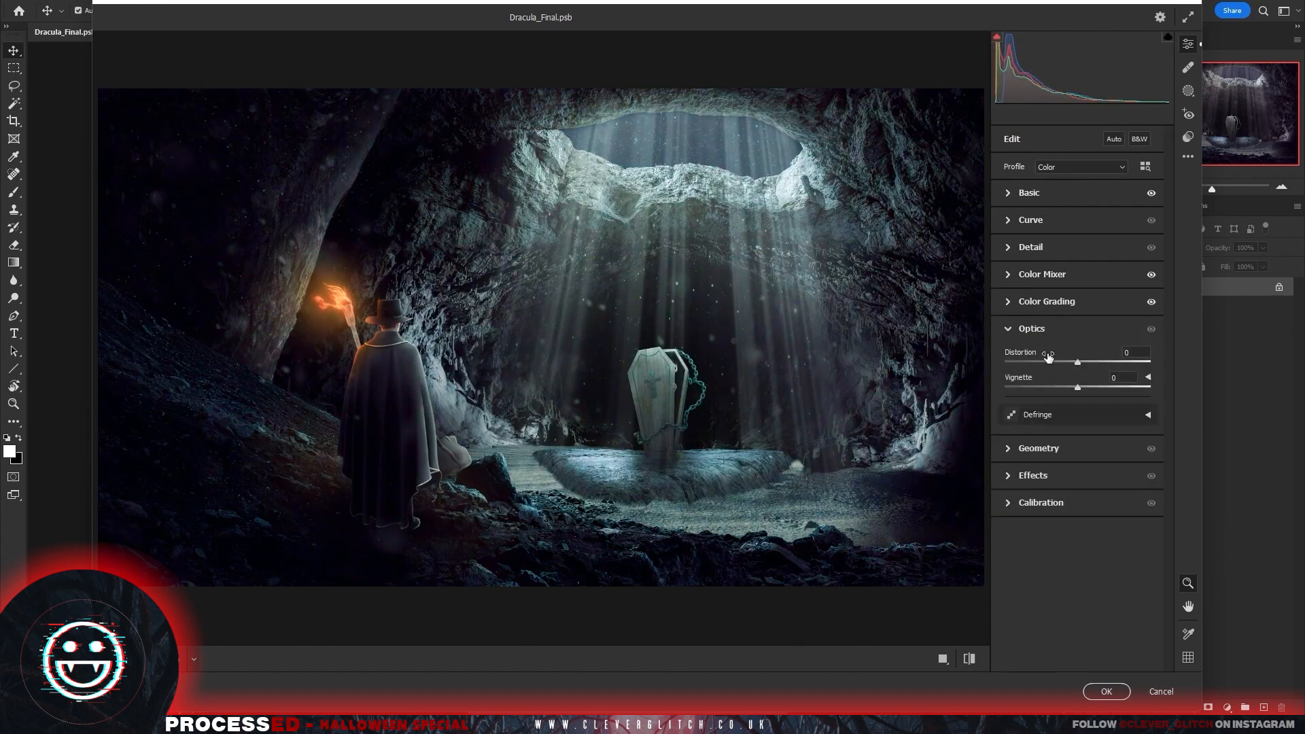
Add grain through the Camera Raw effects and open the Calibration settings.
click(1076, 448)
click(1074, 457)
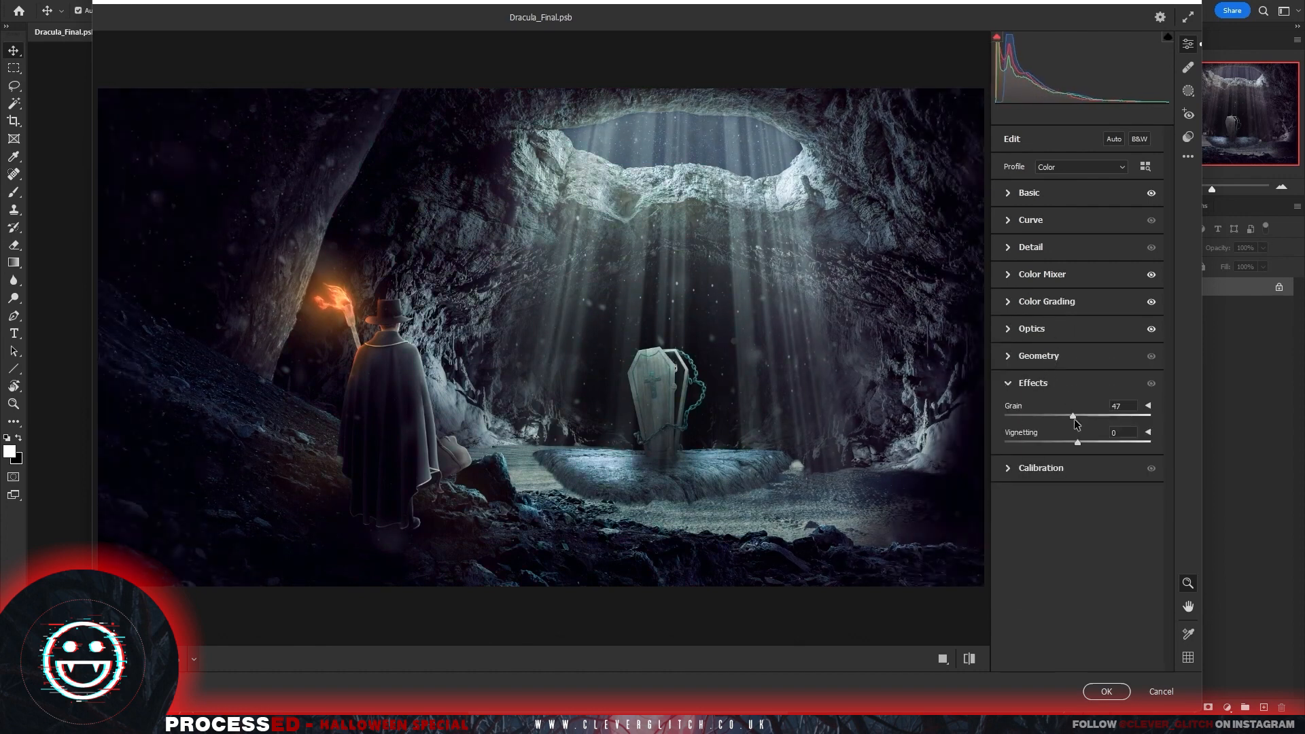
click(1058, 467)
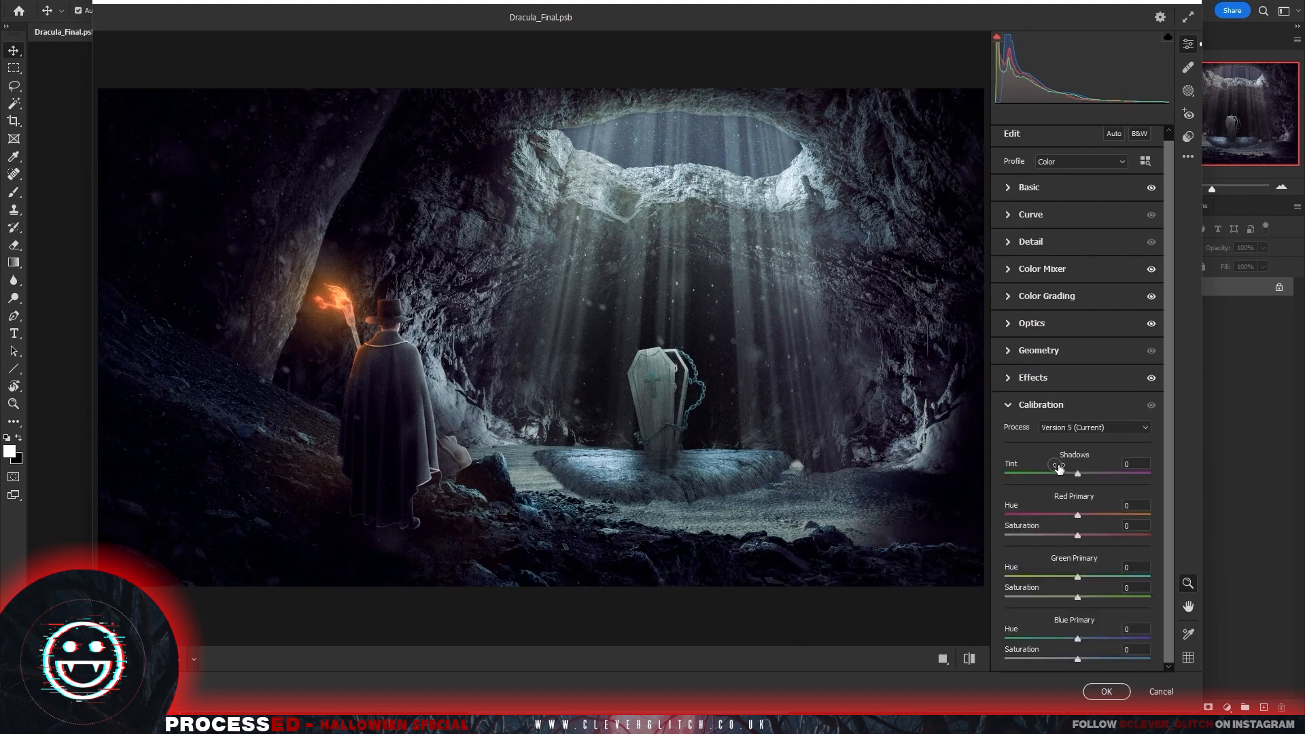